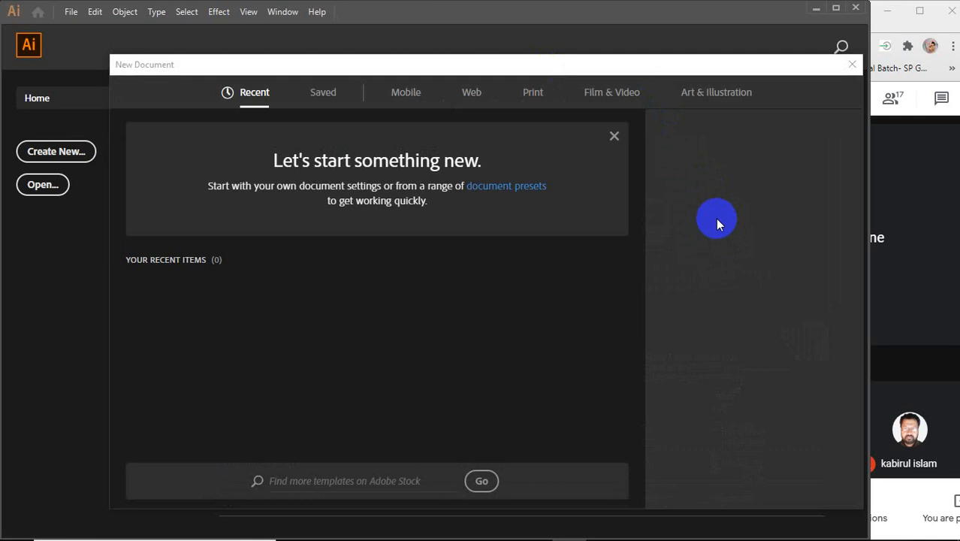
Step: Create a print document in inches, 7 in wide and 5 in high, and dismiss the welcome tour
{"action": "left_click", "coordinate": [532, 93]}
{"action": "left_click", "coordinate": [774, 194]}
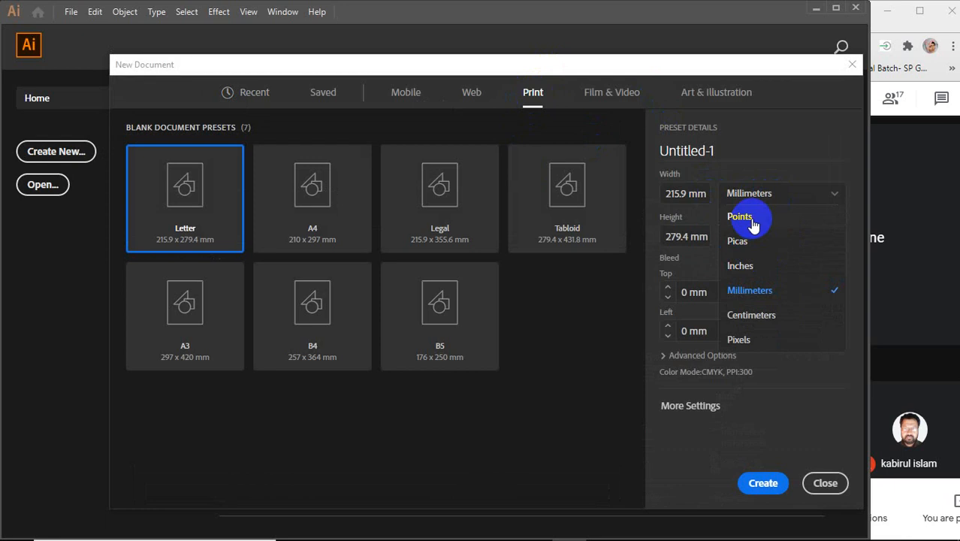
{"action": "left_click", "coordinate": [750, 264]}
{"action": "left_click_drag", "start_coordinate": [706, 193], "coordinate": [638, 189]}
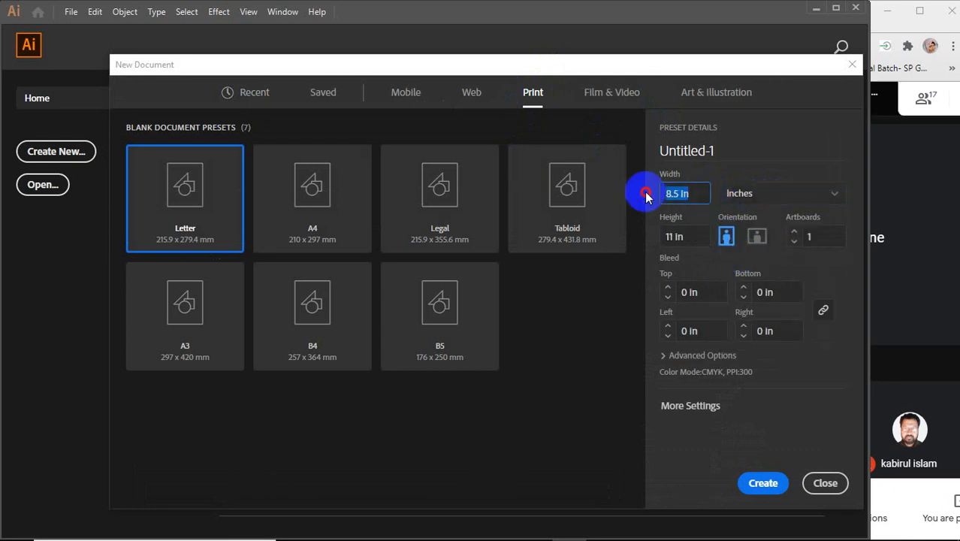
{"action": "type", "text": "7"}
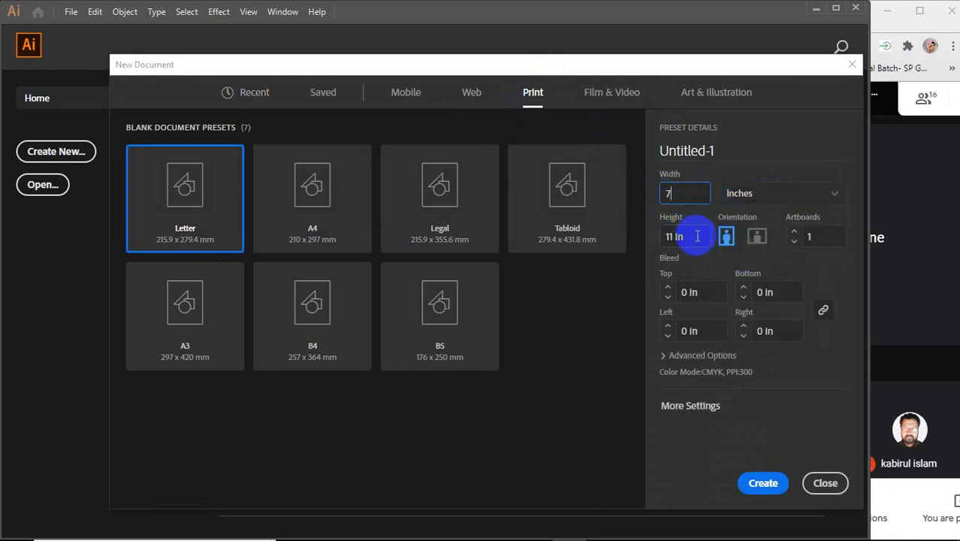
{"action": "left_click_drag", "start_coordinate": [696, 236], "coordinate": [664, 235]}
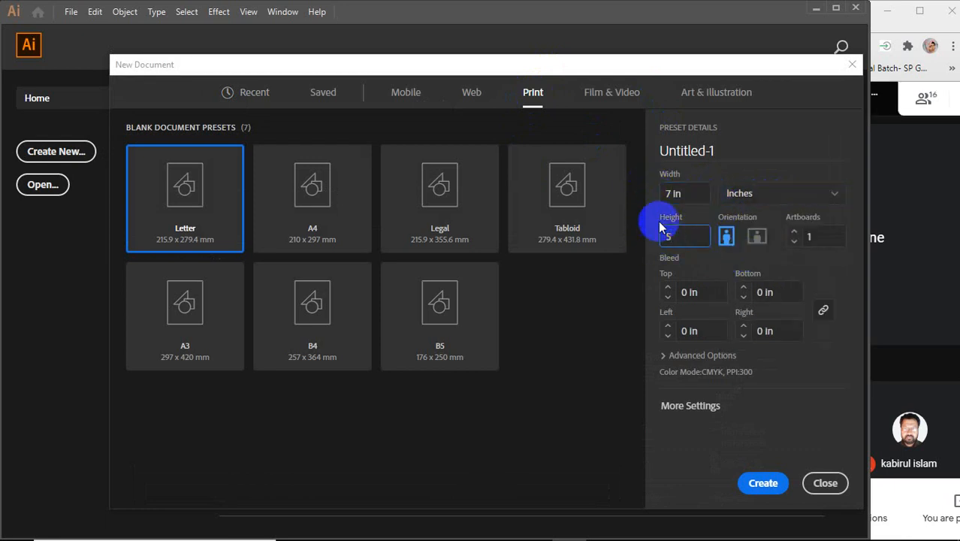
{"action": "type", "text": "5"}
{"action": "key", "text": "Return"}
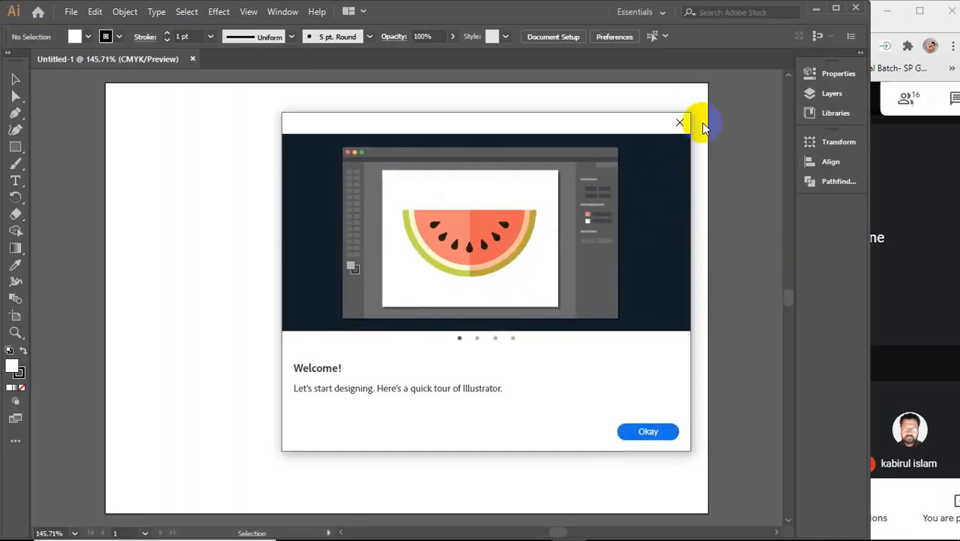
{"action": "left_click", "coordinate": [679, 122]}
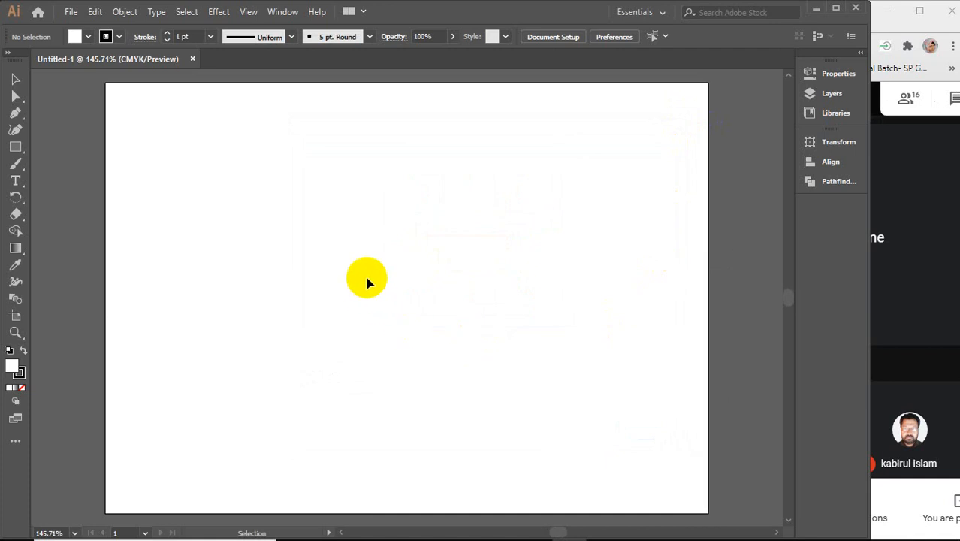
Step: Switch the toolbar to the Advanced tool set
{"action": "key", "text": "ctrl+1"}
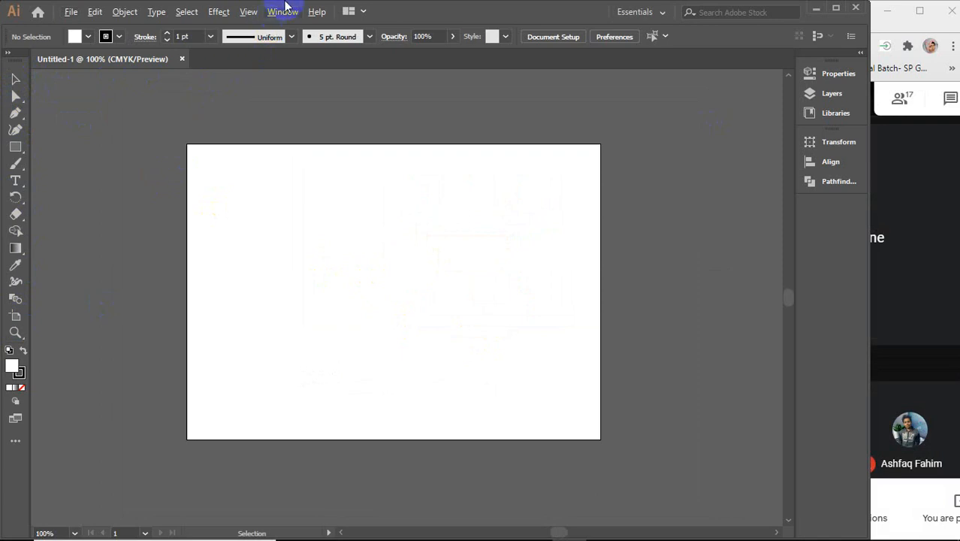
{"action": "left_click", "coordinate": [283, 11]}
{"action": "mouse_move", "coordinate": [361, 143]}
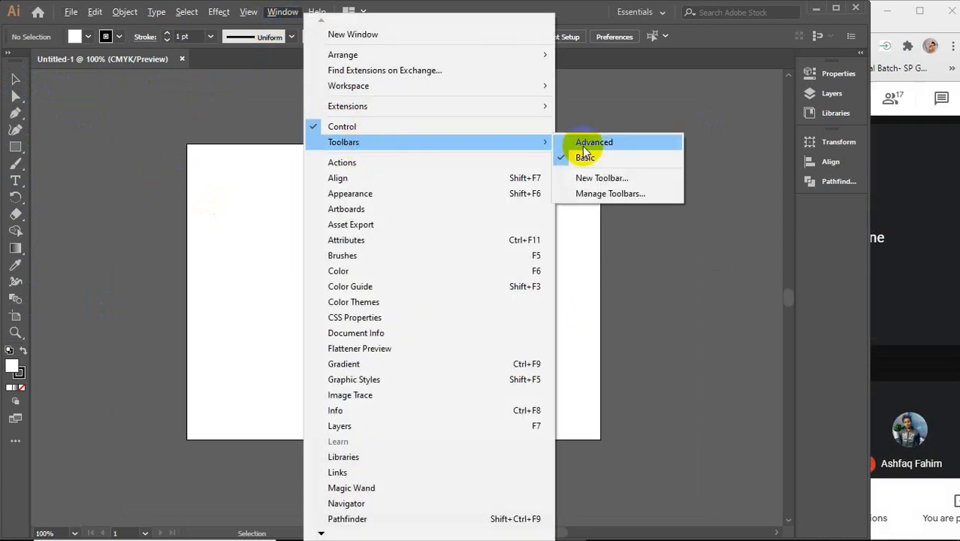
{"action": "left_click", "coordinate": [619, 144]}
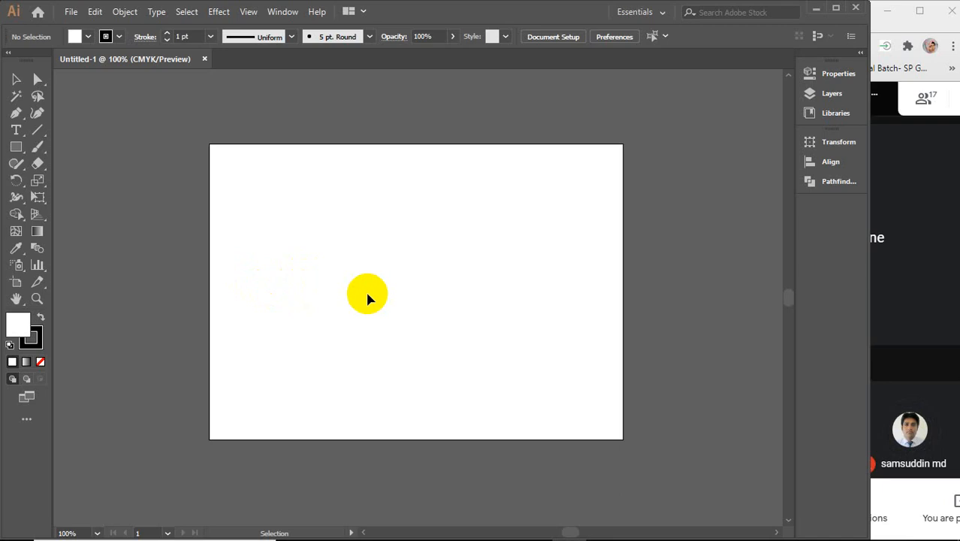
Step: Draw a rectangle in the middle of the artboard, about half the artboard's width and height
{"action": "scroll", "coordinate": [403, 290], "scroll_direction": "up", "scroll_amount": 1}
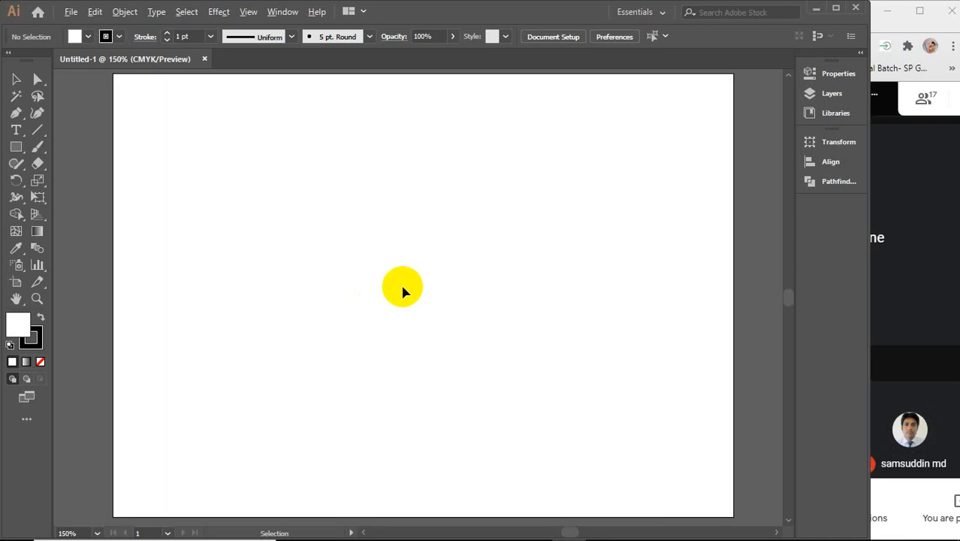
{"action": "left_click", "coordinate": [16, 113]}
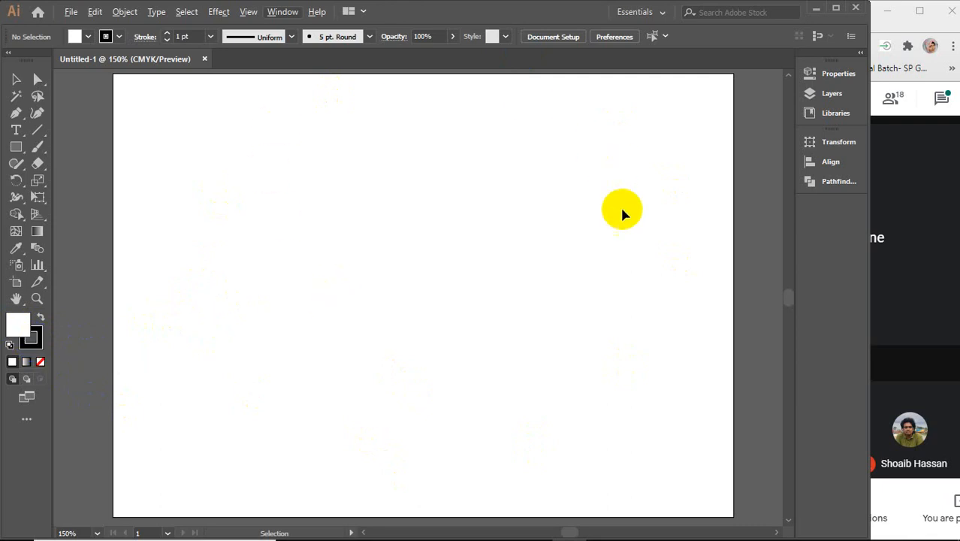
{"action": "left_click", "coordinate": [16, 148]}
{"action": "mouse_move", "coordinate": [278, 193]}
{"action": "left_mouse_down"}
{"action": "mouse_move", "coordinate": [563, 403]}
{"action": "mouse_move", "coordinate": [587, 403]}
{"action": "left_mouse_up"}
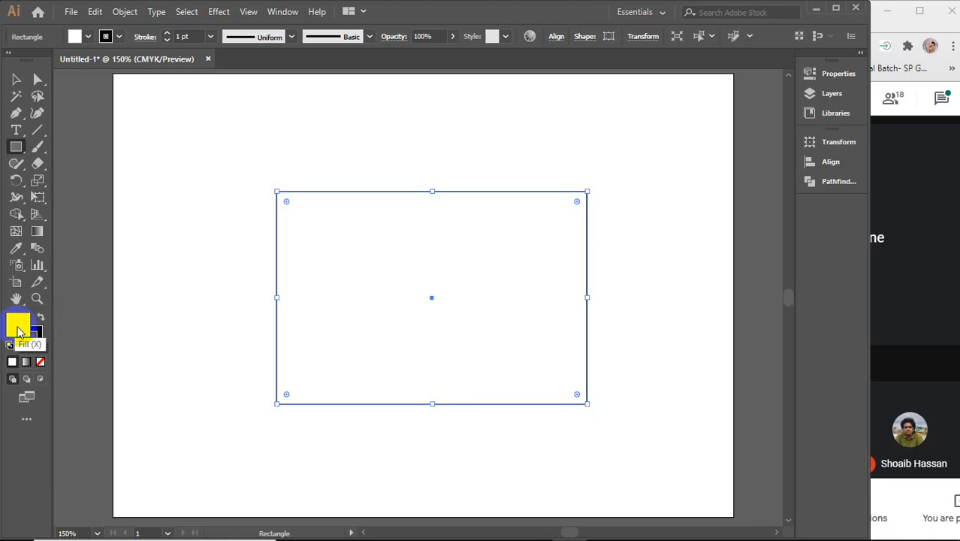
Step: Set the rectangle's fill to a medium green with the Color Picker, after trying a few shades
{"action": "left_click", "coordinate": [35, 344]}
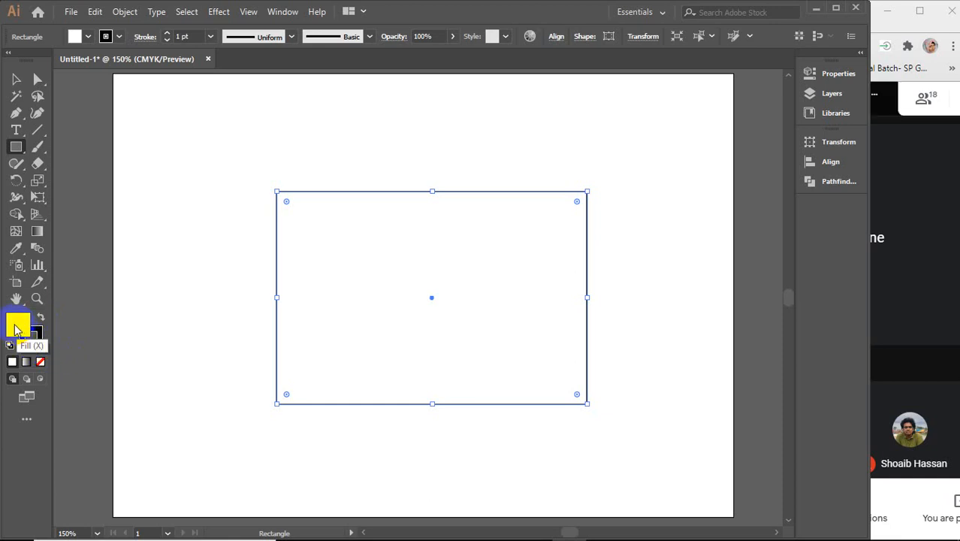
{"action": "double_click", "coordinate": [14, 328]}
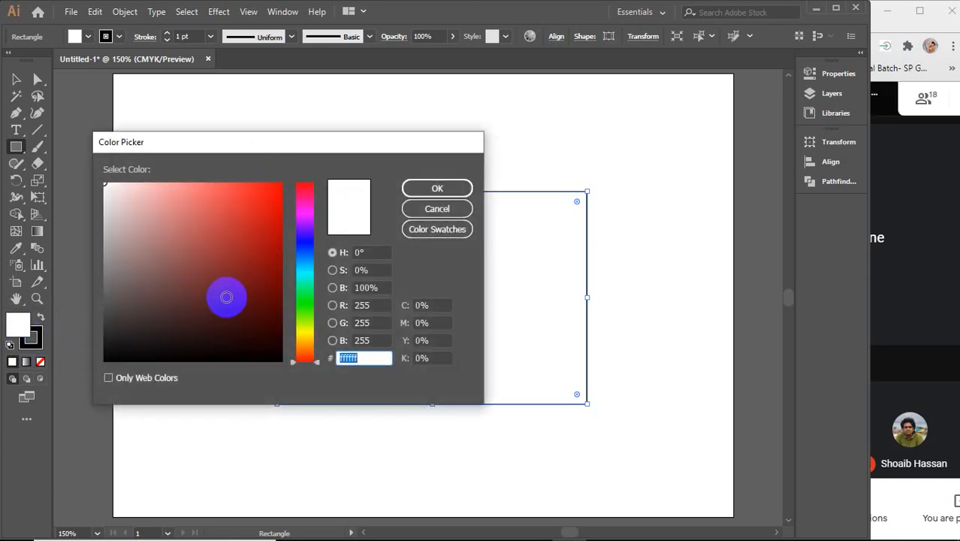
{"action": "left_click_drag", "start_coordinate": [293, 159], "coordinate": [392, 333]}
{"action": "left_click_drag", "start_coordinate": [336, 231], "coordinate": [397, 261]}
{"action": "left_click", "coordinate": [315, 200]}
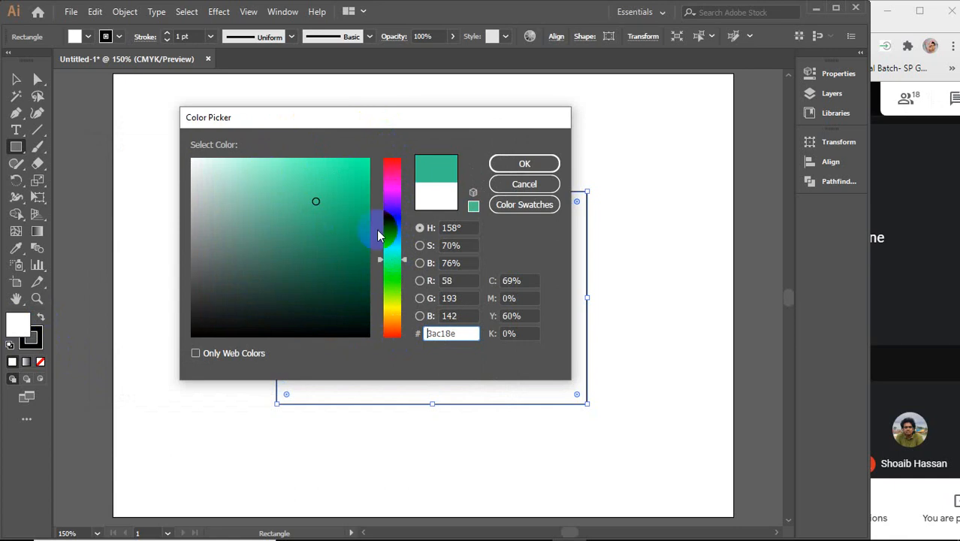
{"action": "mouse_move", "coordinate": [279, 173]}
{"action": "left_mouse_down"}
{"action": "mouse_move", "coordinate": [210, 178]}
{"action": "mouse_move", "coordinate": [221, 223]}
{"action": "left_mouse_up"}
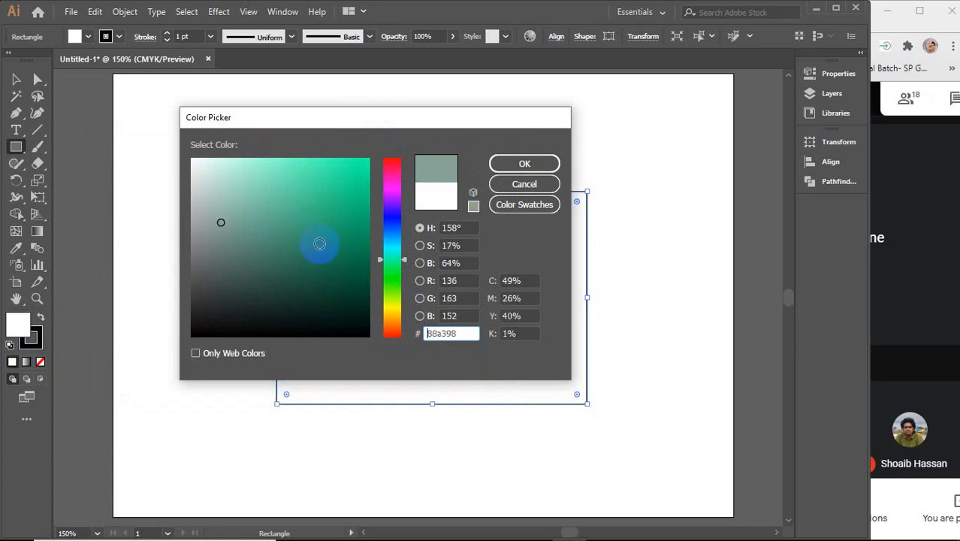
{"action": "left_click_drag", "start_coordinate": [319, 244], "coordinate": [349, 178]}
{"action": "left_click", "coordinate": [497, 163]}
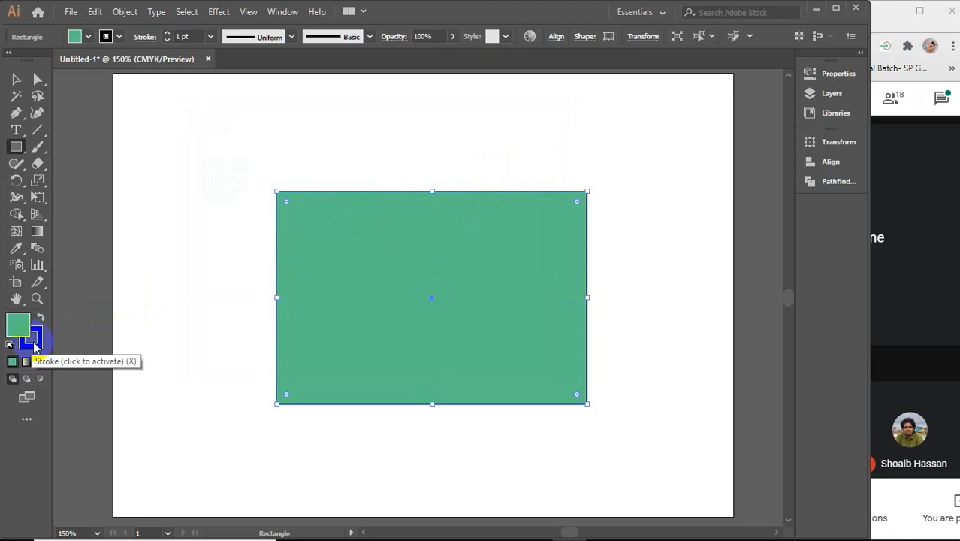
Step: Set the rectangle's stroke to bright red with the Color Picker and put the color controls away
{"action": "double_click", "coordinate": [34, 347]}
{"action": "left_click", "coordinate": [394, 147]}
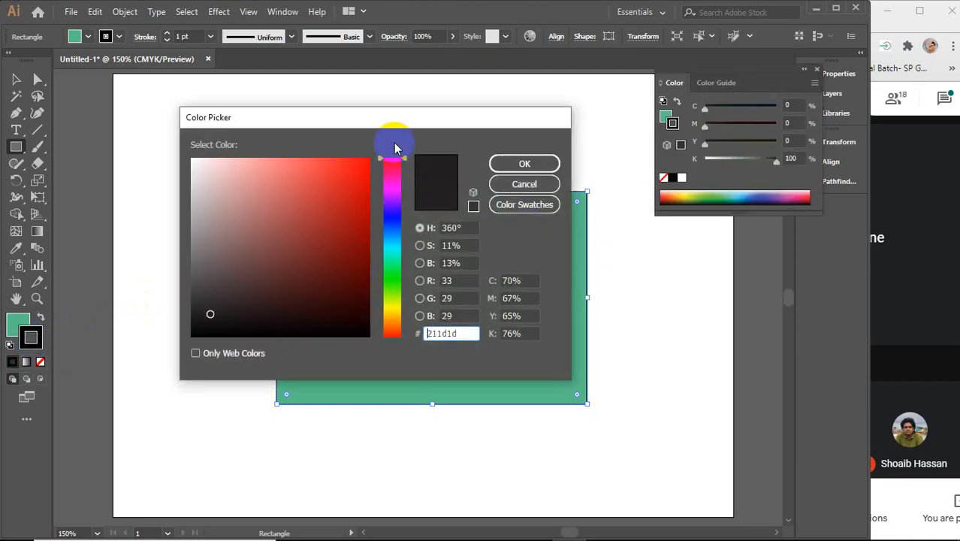
{"action": "left_click_drag", "start_coordinate": [349, 180], "coordinate": [437, 181]}
{"action": "left_click", "coordinate": [526, 164]}
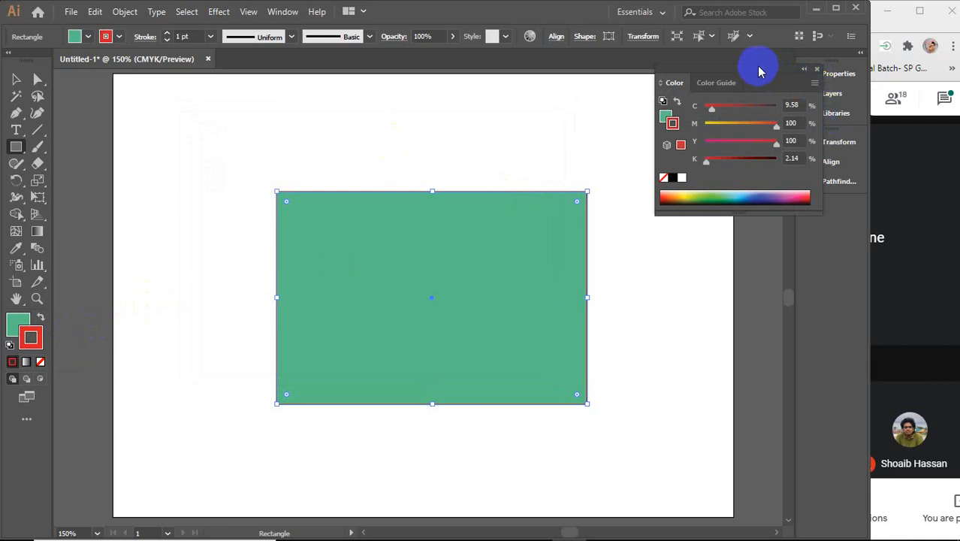
{"action": "left_click", "coordinate": [804, 69]}
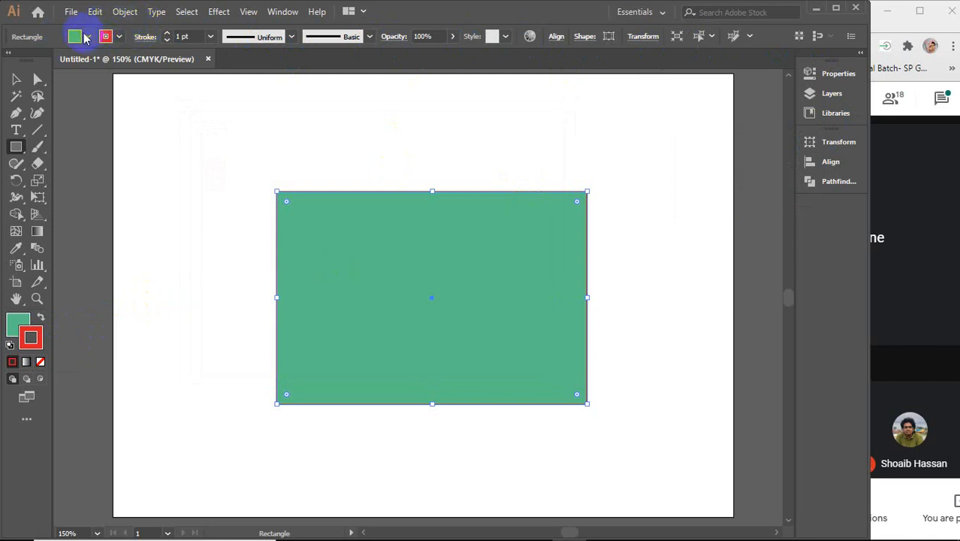
Step: Try several preset swatches on the rectangle's fill, ending with light orange
{"action": "left_click", "coordinate": [88, 36]}
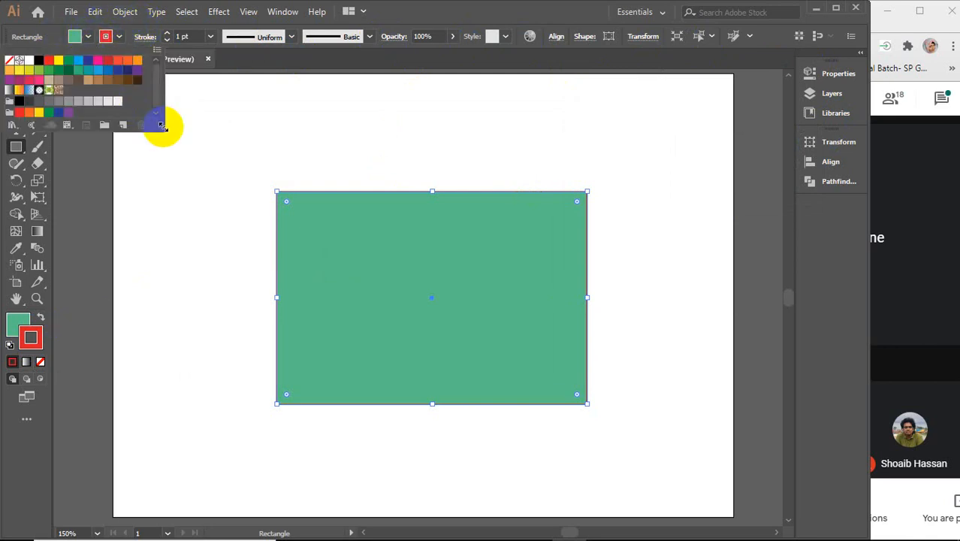
{"action": "left_click_drag", "start_coordinate": [167, 123], "coordinate": [173, 164]}
{"action": "left_click", "coordinate": [60, 71]}
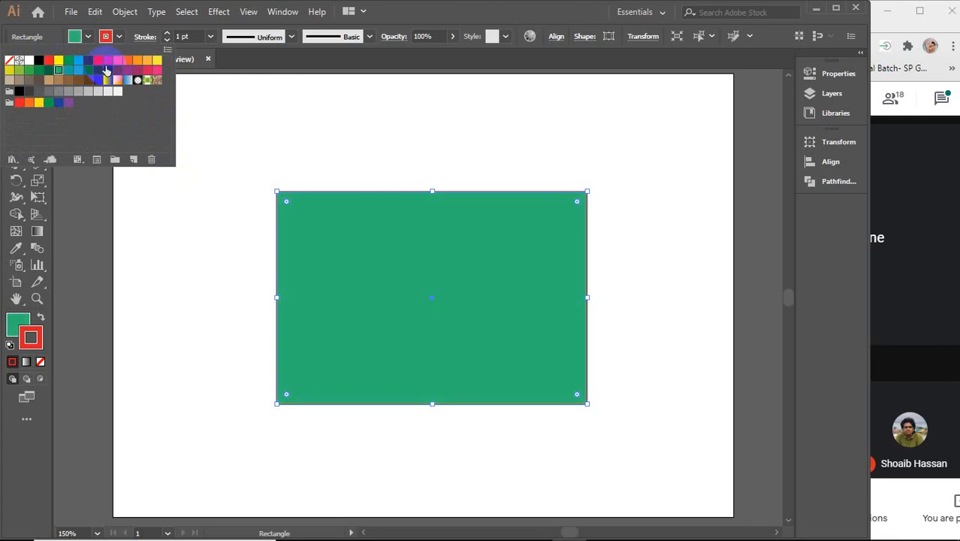
{"action": "left_click", "coordinate": [108, 70]}
{"action": "left_click", "coordinate": [146, 63]}
{"action": "left_click", "coordinate": [118, 36]}
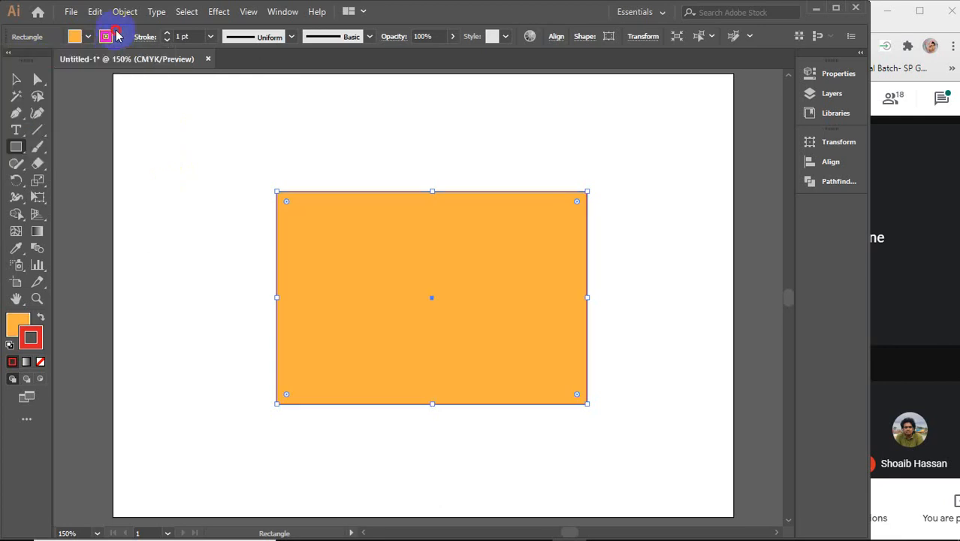
Step: Apply the blue swatch to the rectangle's stroke and replace it with black
{"action": "left_click", "coordinate": [119, 37]}
{"action": "left_click", "coordinate": [97, 70]}
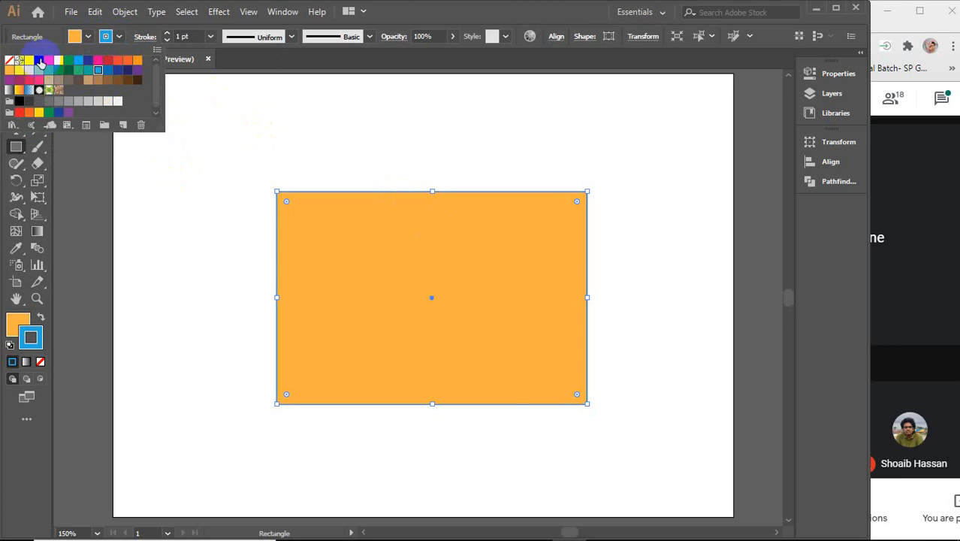
{"action": "left_click", "coordinate": [39, 60]}
{"action": "left_click", "coordinate": [120, 39]}
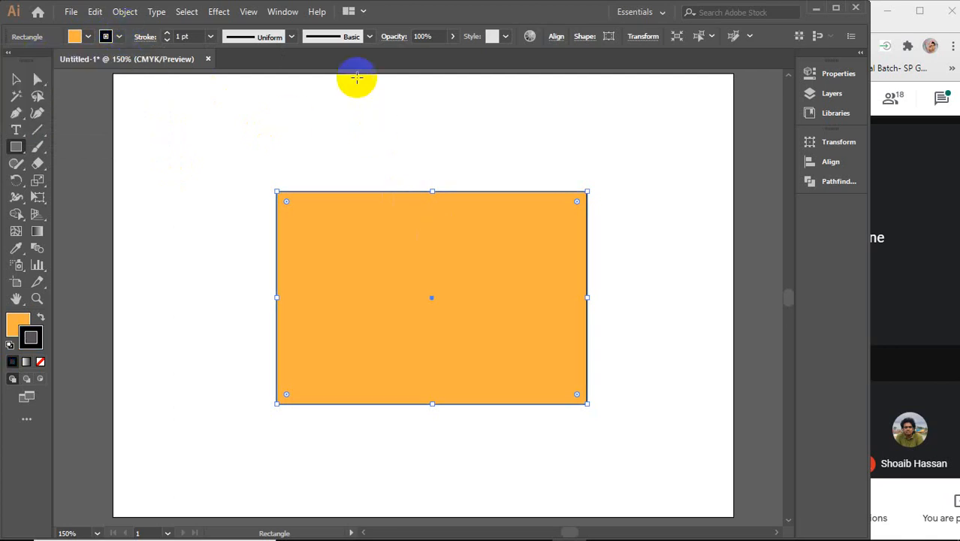
Step: Show the Color controls and try spectrum colors on the stroke, ending with dark blue (C 95.69, M 100, Y 7.06, K 6.67)
{"action": "left_click", "coordinate": [279, 12]}
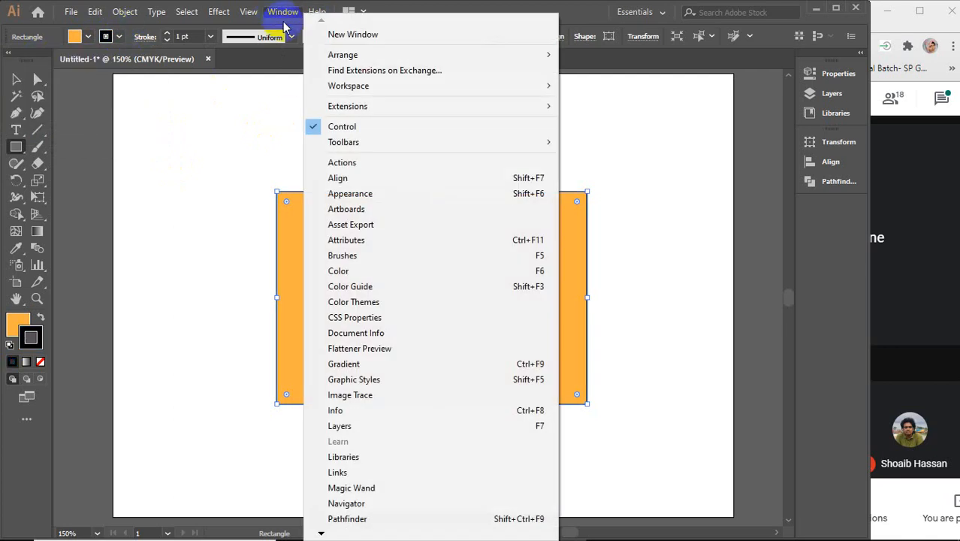
{"action": "left_click", "coordinate": [341, 270]}
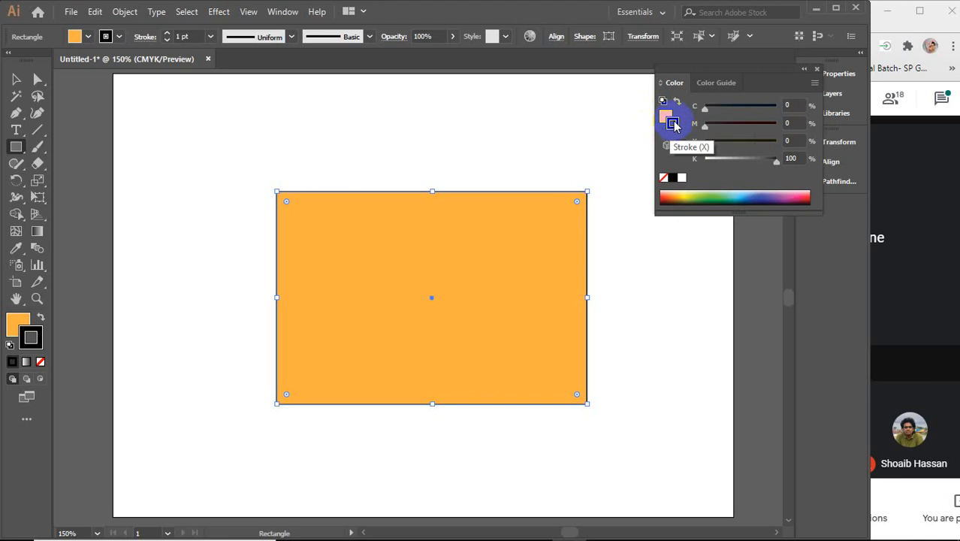
{"action": "left_click", "coordinate": [703, 200]}
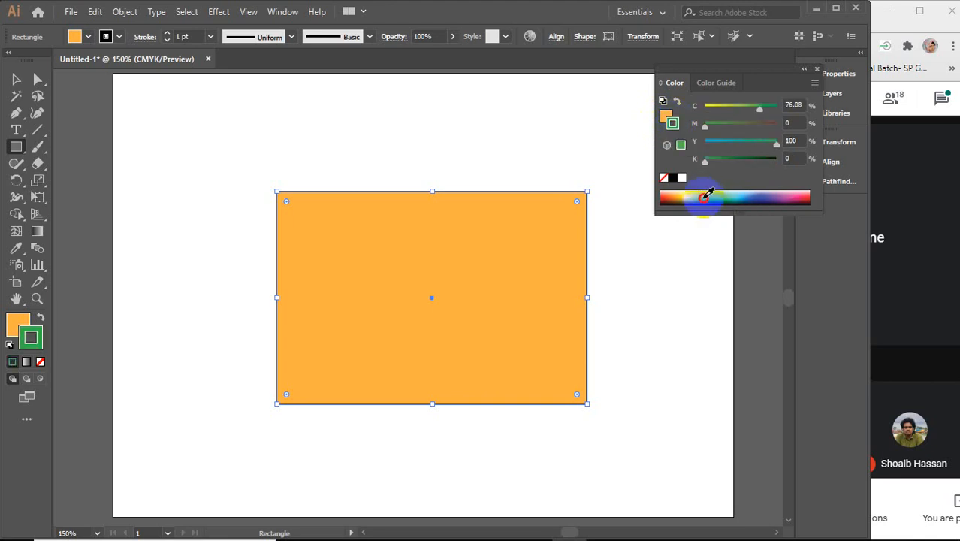
{"action": "left_click", "coordinate": [683, 200]}
{"action": "left_click", "coordinate": [730, 200]}
{"action": "left_click", "coordinate": [776, 197]}
{"action": "left_click", "coordinate": [708, 145]}
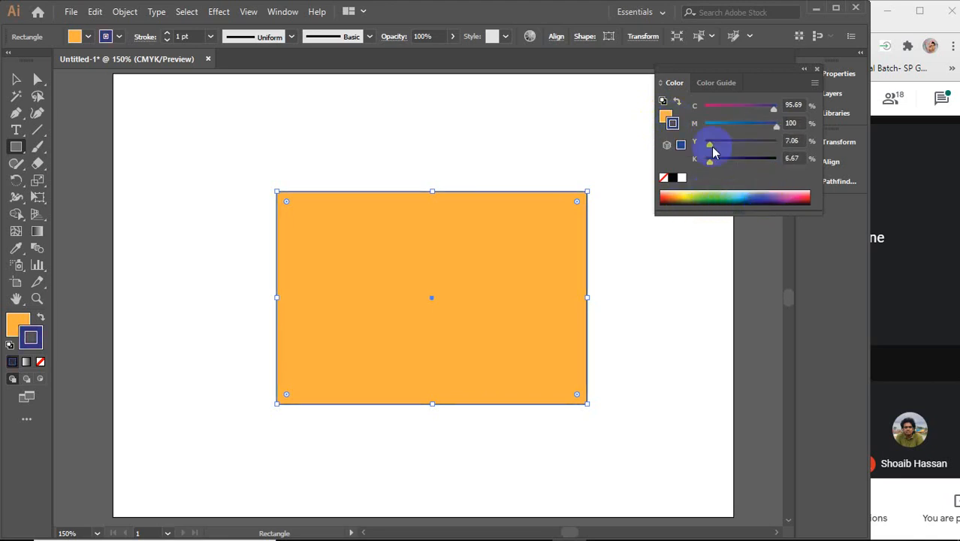
Step: Try spectrum colors on the rectangle's fill, ending with dark green (C 86.67, M 37.25, Y 100, K 34.51)
{"action": "left_click", "coordinate": [665, 116]}
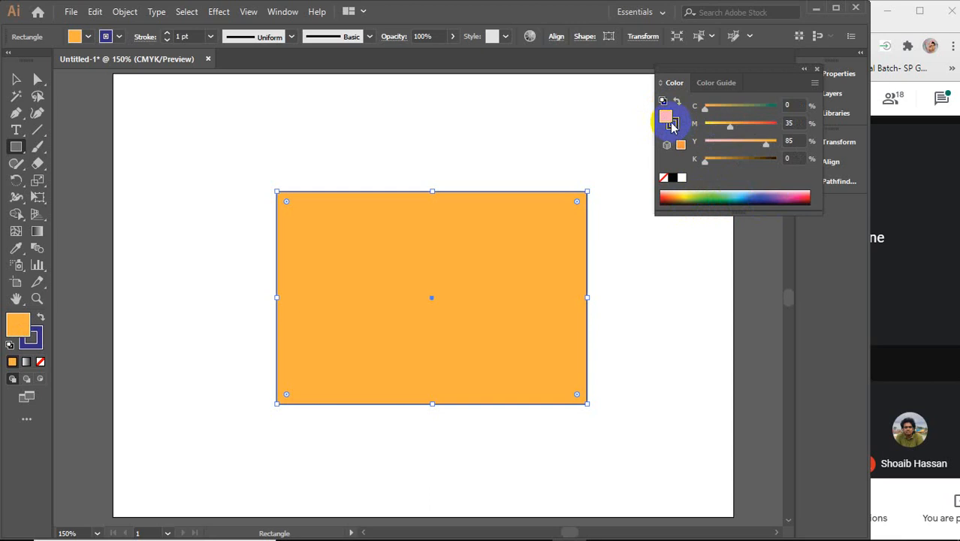
{"action": "left_click", "coordinate": [715, 196]}
{"action": "left_click", "coordinate": [744, 197]}
{"action": "left_click", "coordinate": [760, 197]}
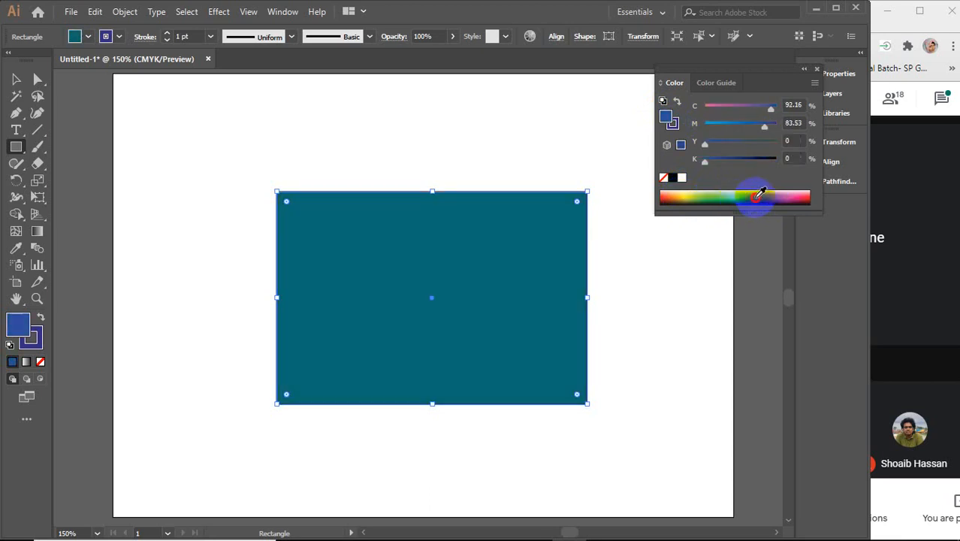
{"action": "left_click", "coordinate": [804, 197]}
{"action": "left_click", "coordinate": [807, 198]}
{"action": "left_click", "coordinate": [718, 195]}
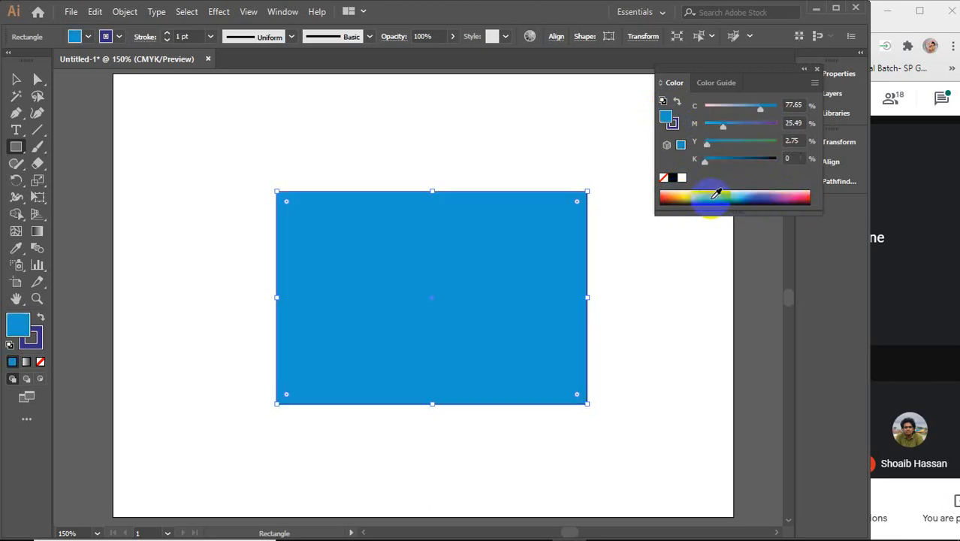
{"action": "left_click", "coordinate": [714, 196]}
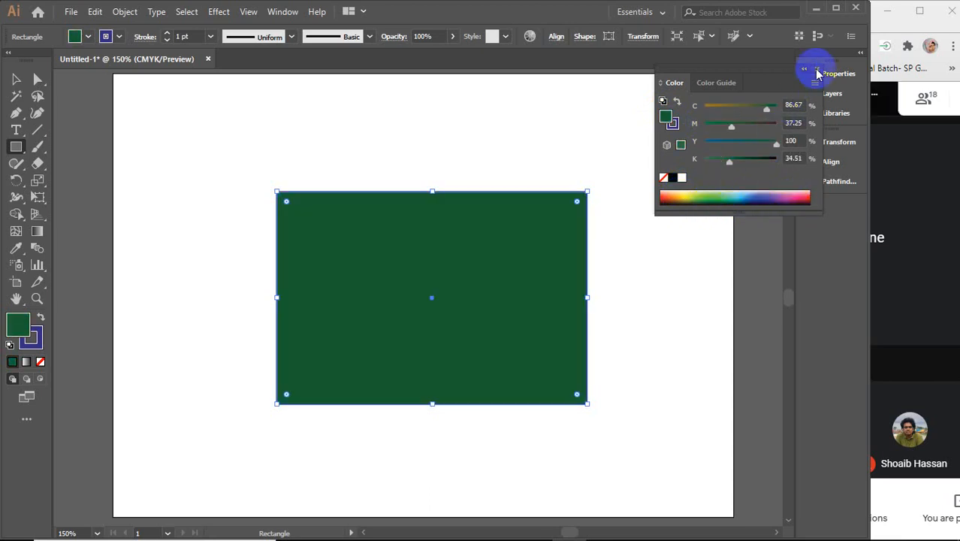
Step: Close the Color controls and delete the rectangle from the artboard
{"action": "left_click", "coordinate": [817, 72]}
{"action": "left_click", "coordinate": [16, 79]}
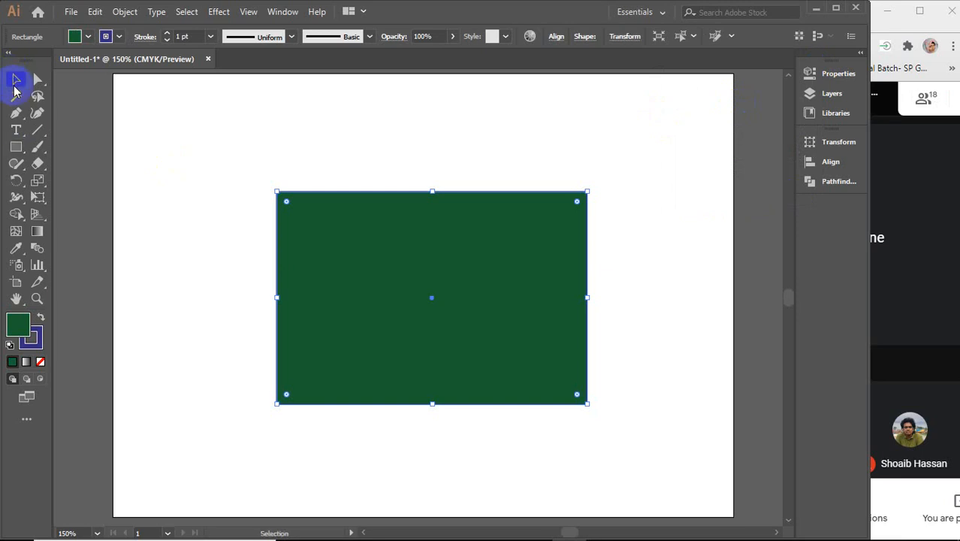
{"action": "key", "text": "Delete"}
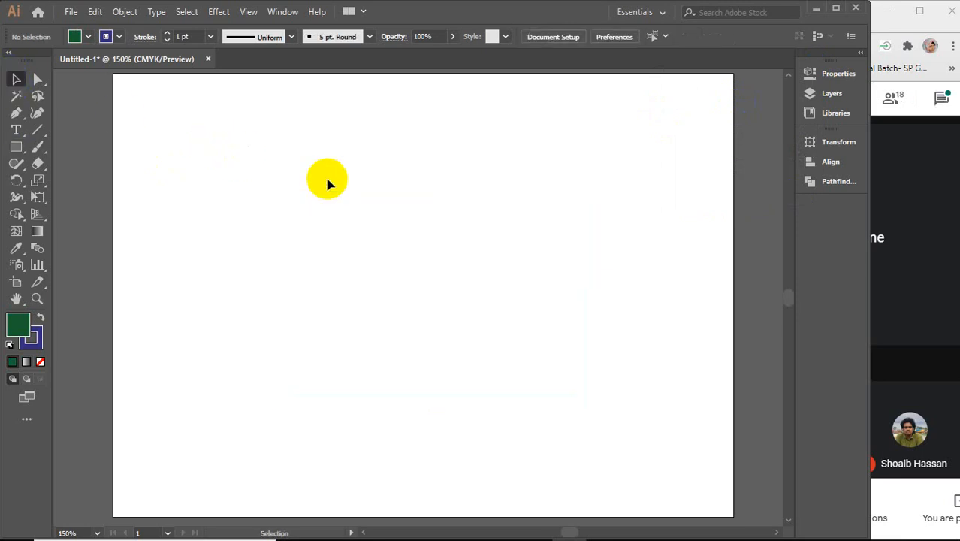
Step: Activate the Pen tool and examine its variants: Add Anchor Point, Delete Anchor Point and Anchor Point
{"action": "left_click", "coordinate": [16, 117]}
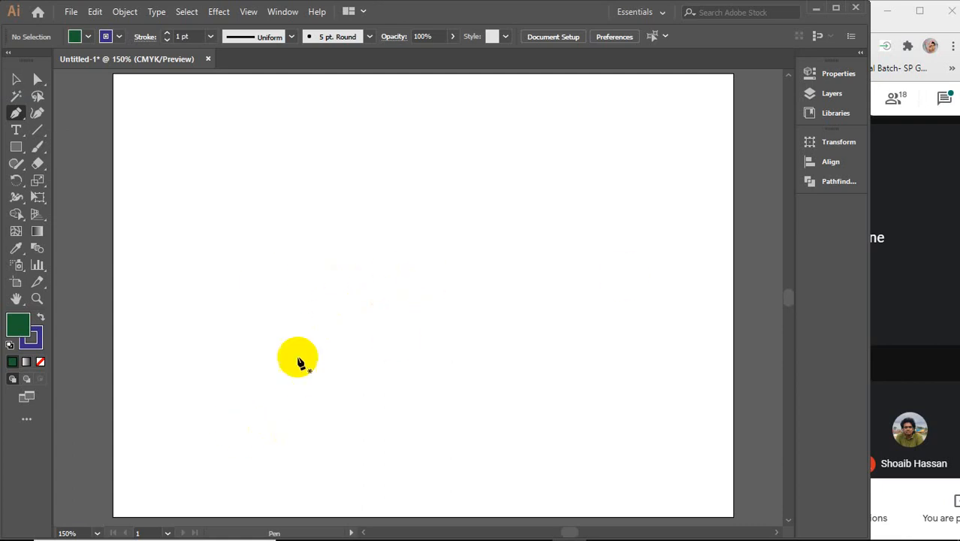
{"action": "left_click", "coordinate": [374, 294]}
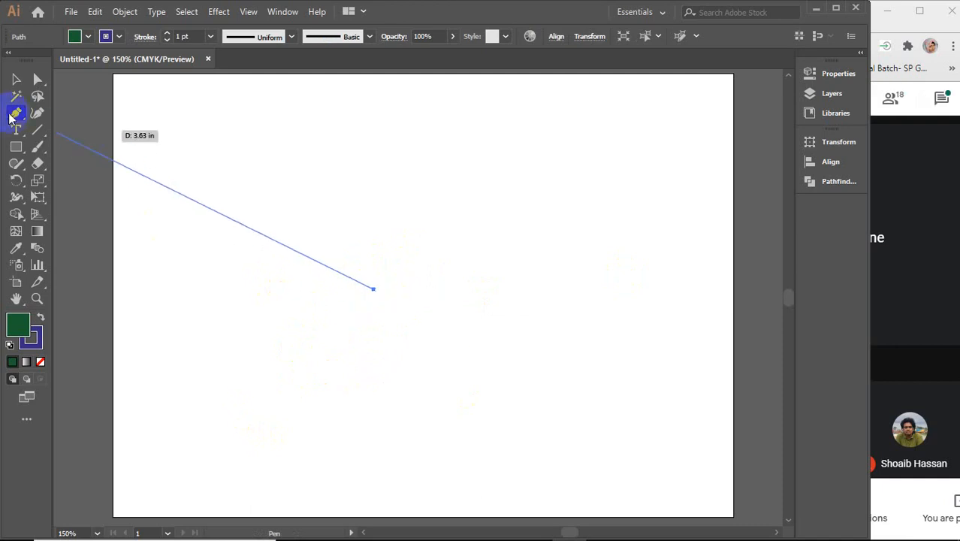
{"action": "left_click_drag", "start_coordinate": [15, 112], "coordinate": [119, 170]}
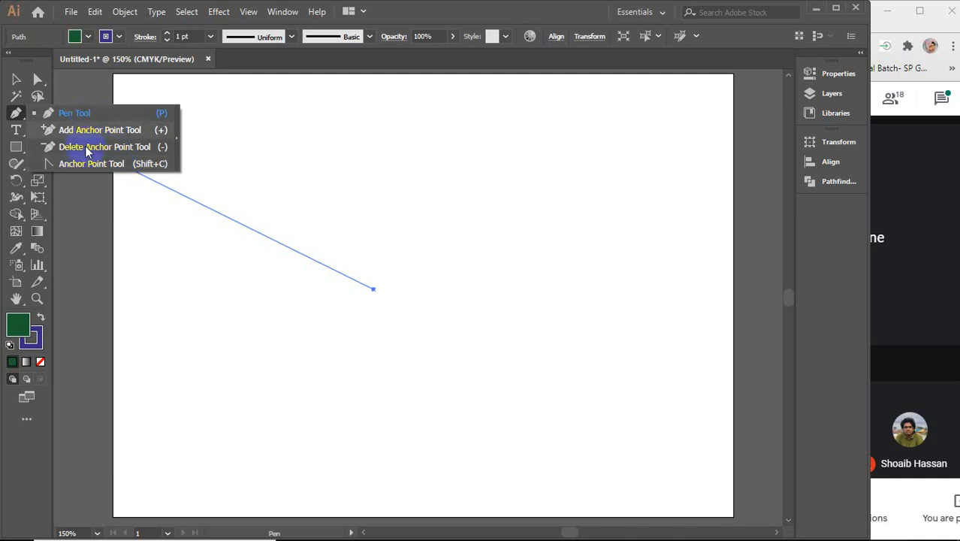
{"action": "left_click", "coordinate": [11, 112]}
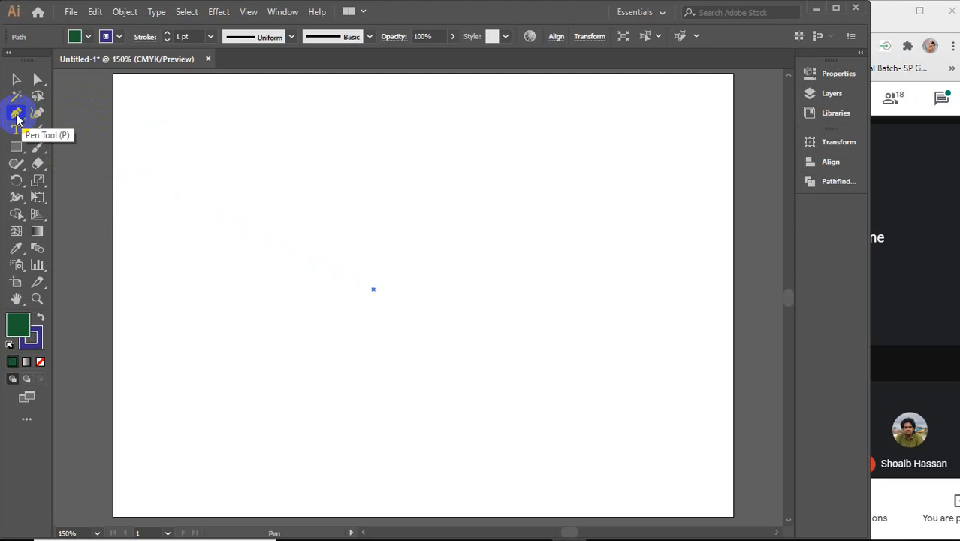
{"action": "left_click_drag", "start_coordinate": [17, 117], "coordinate": [78, 117]}
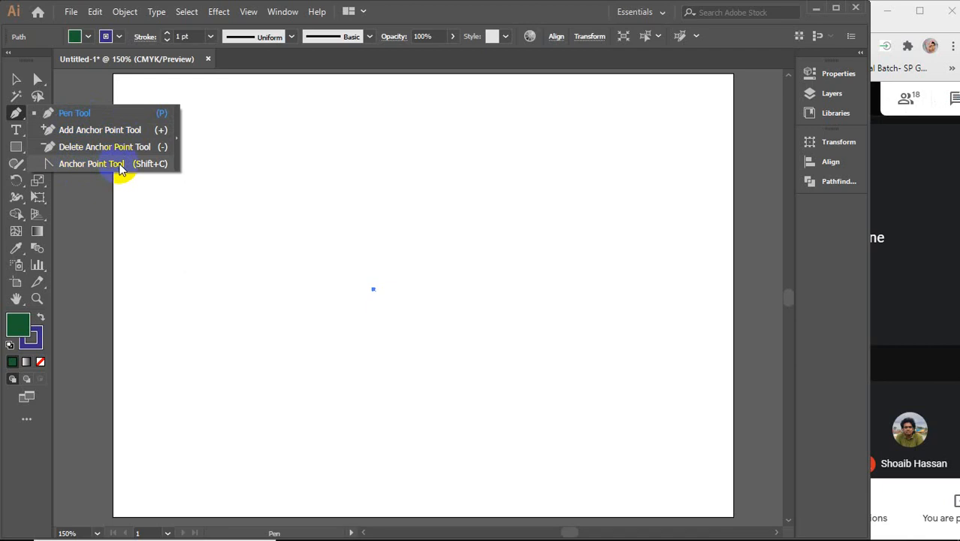
{"action": "left_click", "coordinate": [17, 111]}
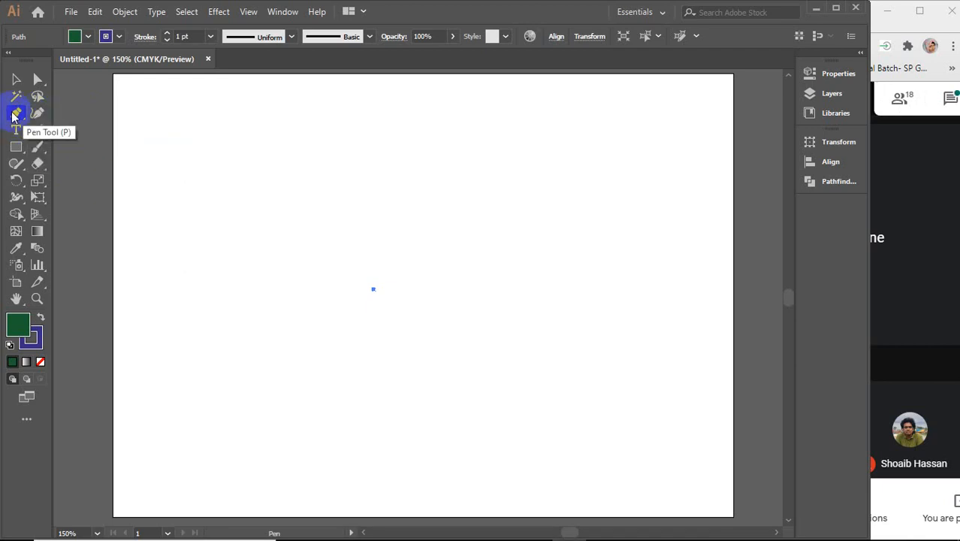
{"action": "left_click", "coordinate": [18, 114]}
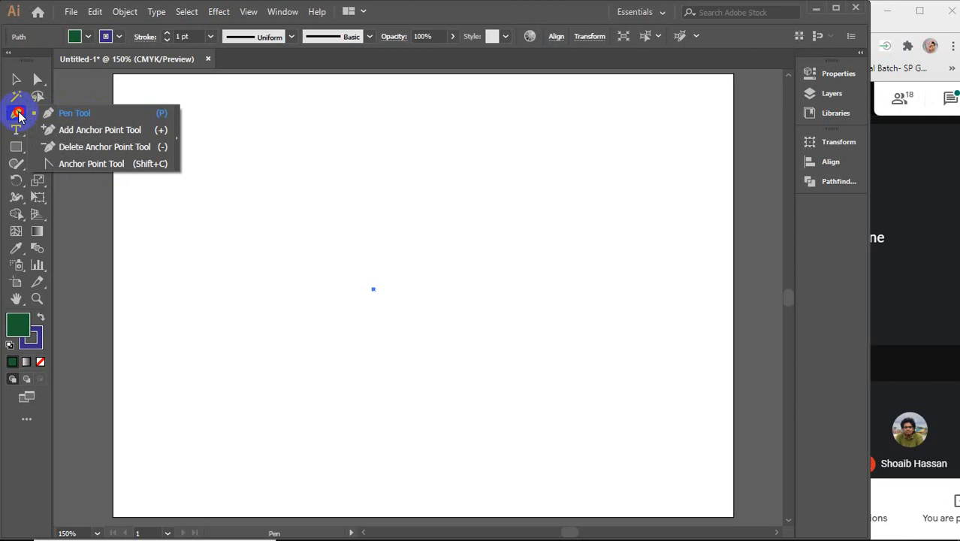
{"action": "left_click", "coordinate": [84, 115]}
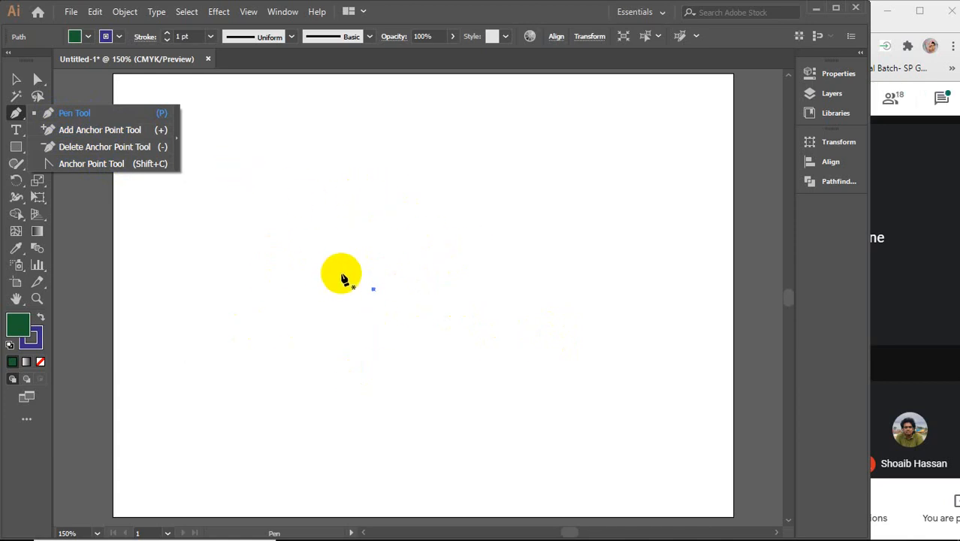
{"action": "left_click", "coordinate": [94, 116]}
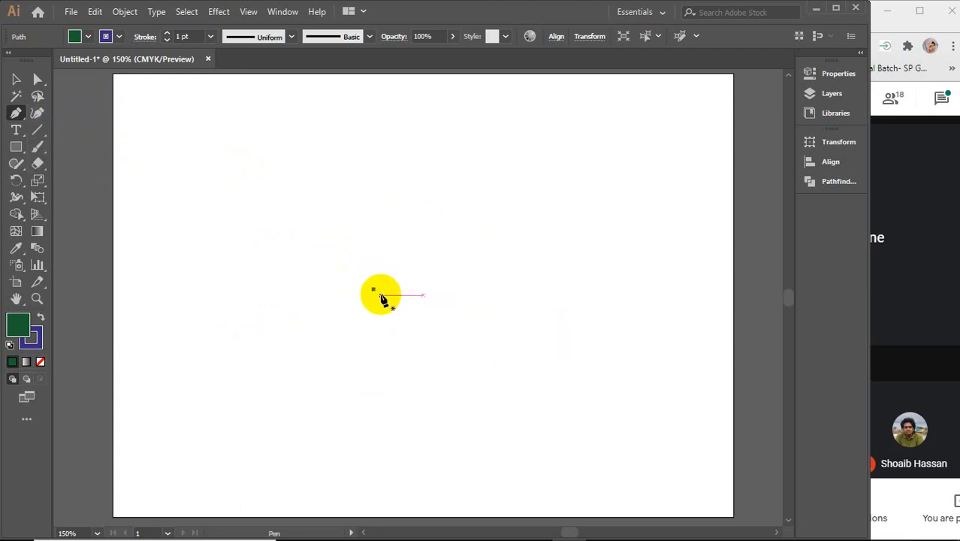
Step: Deselect the stray anchor and draw an open six-point path of straight segments with the Pen tool
{"action": "left_click", "coordinate": [379, 285], "text": "ctrl"}
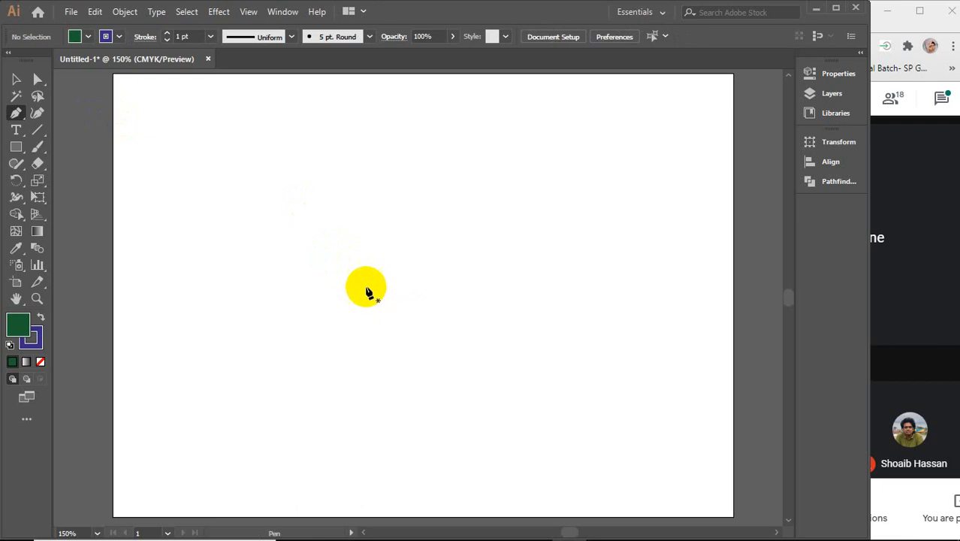
{"action": "left_click", "coordinate": [357, 304], "text": "ctrl"}
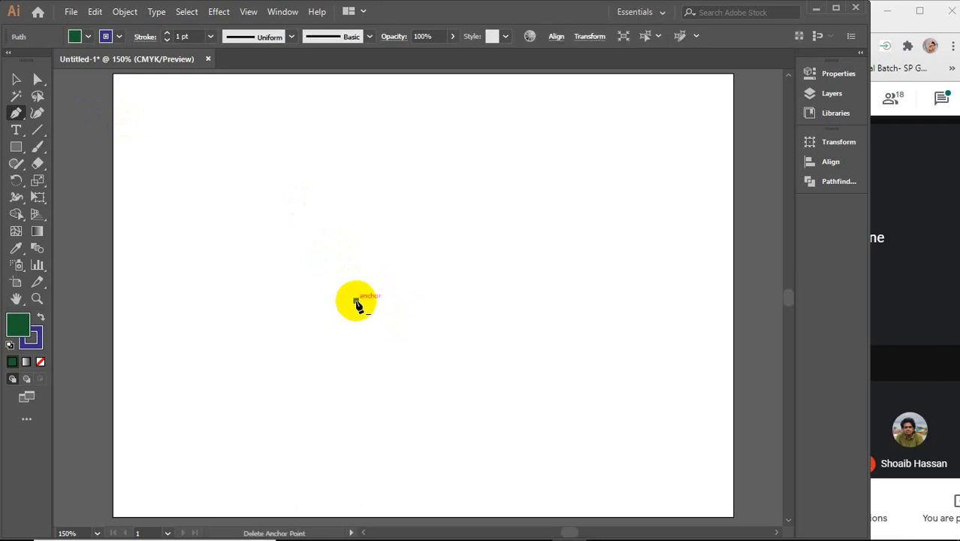
{"action": "left_click", "coordinate": [356, 301]}
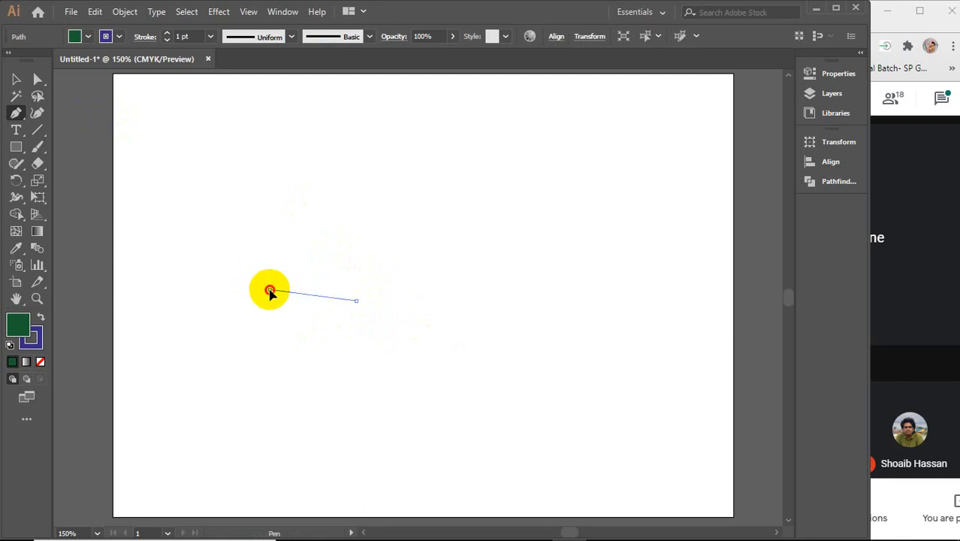
{"action": "left_click", "coordinate": [269, 289]}
{"action": "left_click", "coordinate": [271, 253]}
{"action": "left_click_drag", "start_coordinate": [329, 230], "coordinate": [337, 222]}
{"action": "left_click", "coordinate": [332, 173]}
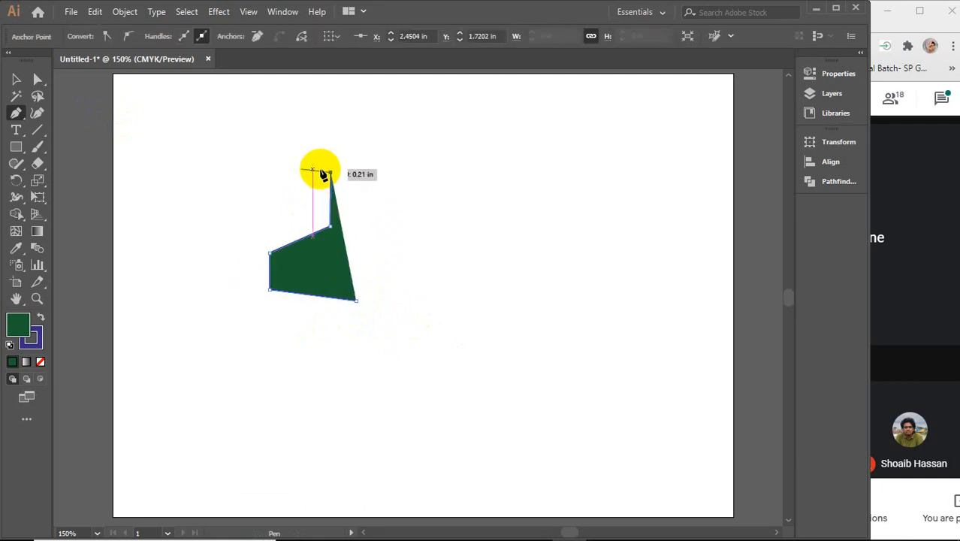
{"action": "left_click", "coordinate": [264, 173]}
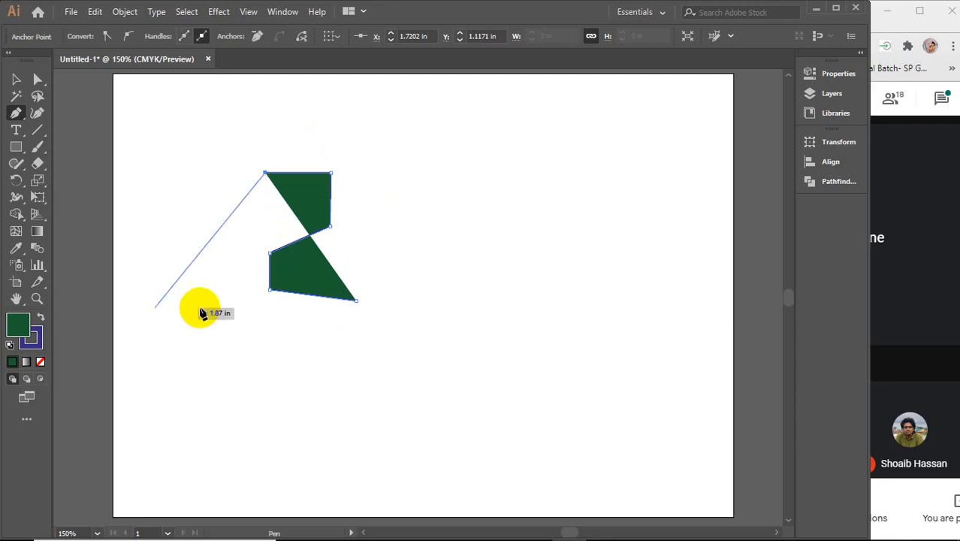
Step: Set the path's fill to None, try None on its stroke, and make the stroke black (K 100)
{"action": "left_click", "coordinate": [30, 335]}
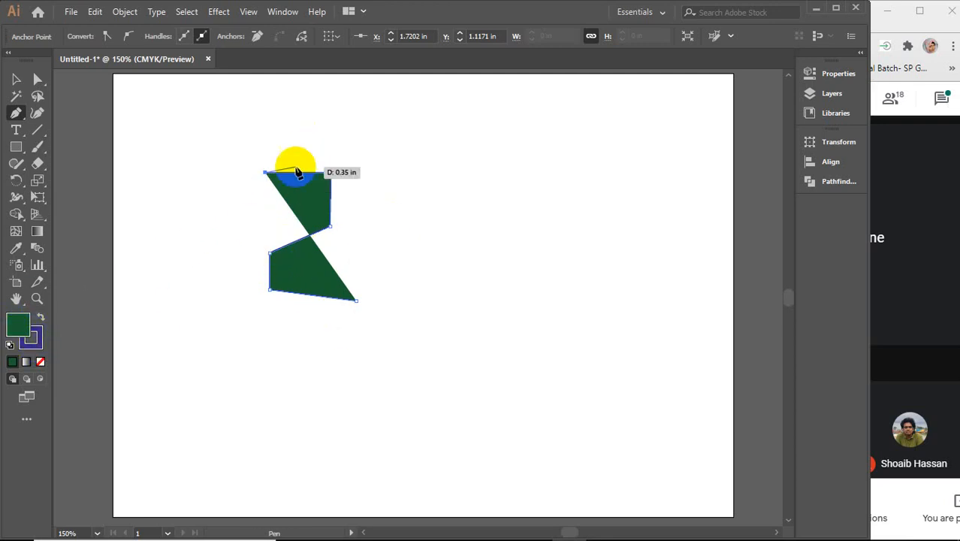
{"action": "left_click", "coordinate": [26, 330]}
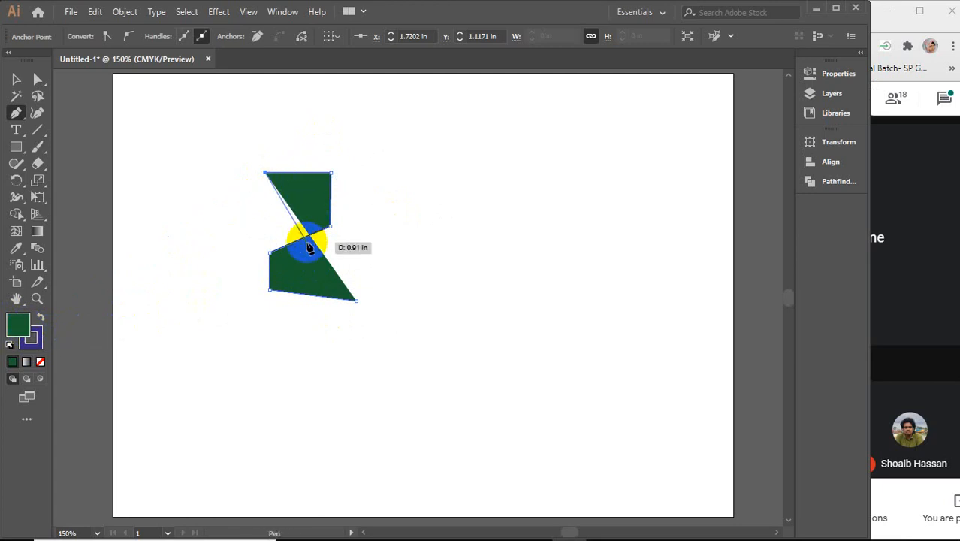
{"action": "left_click", "coordinate": [40, 363]}
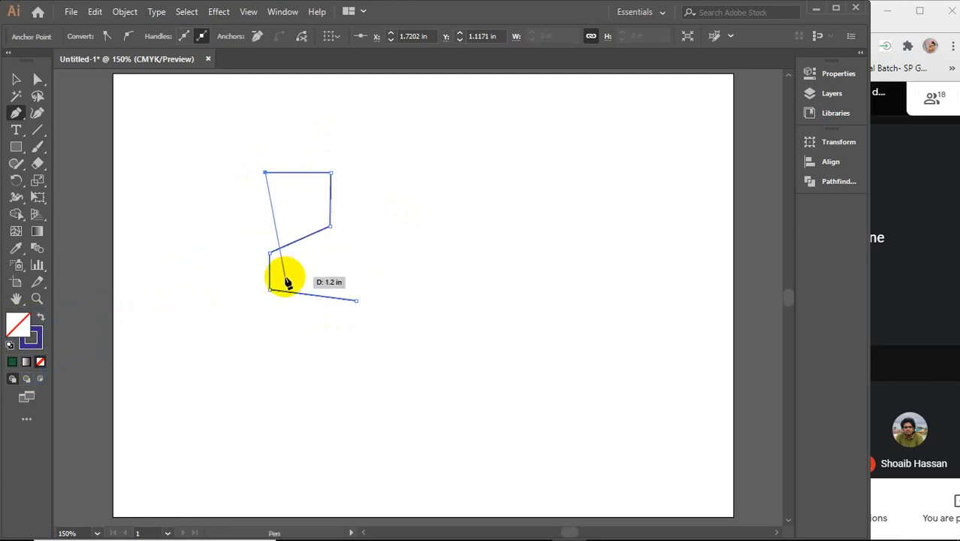
{"action": "left_click", "coordinate": [35, 344]}
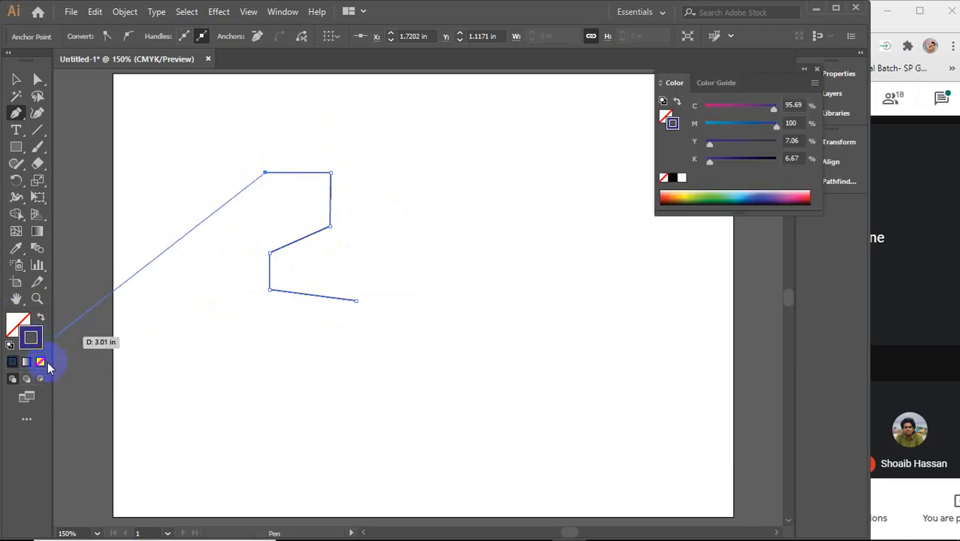
{"action": "left_click", "coordinate": [40, 361]}
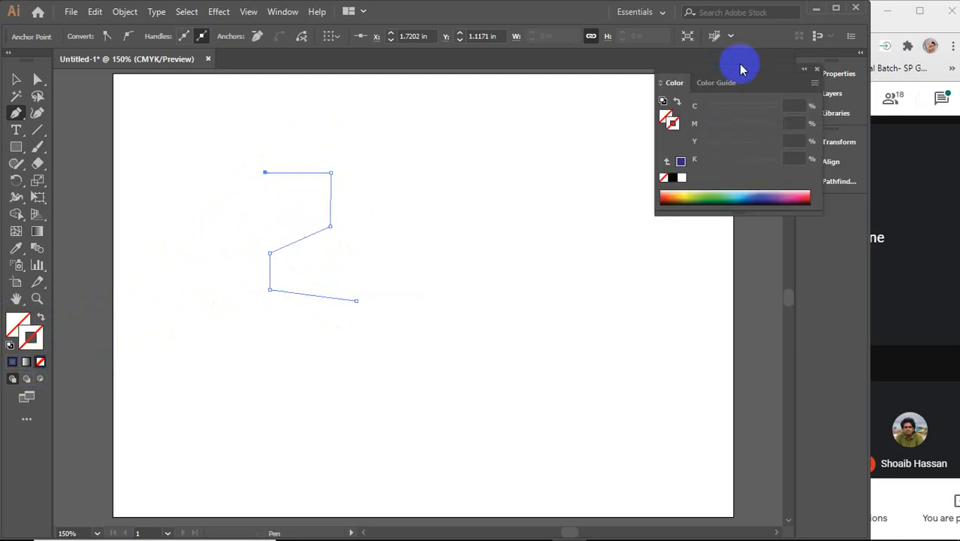
{"action": "left_click", "coordinate": [672, 178]}
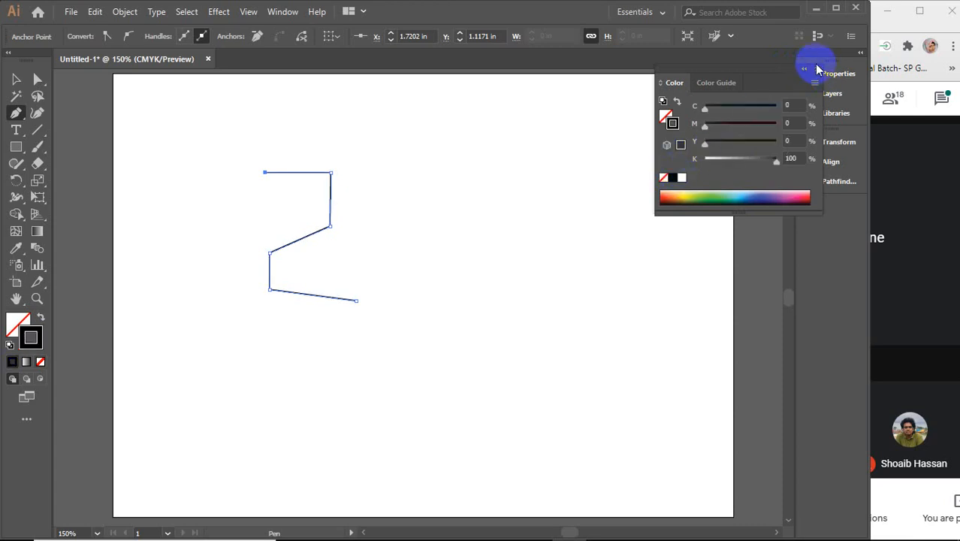
{"action": "left_click", "coordinate": [817, 70]}
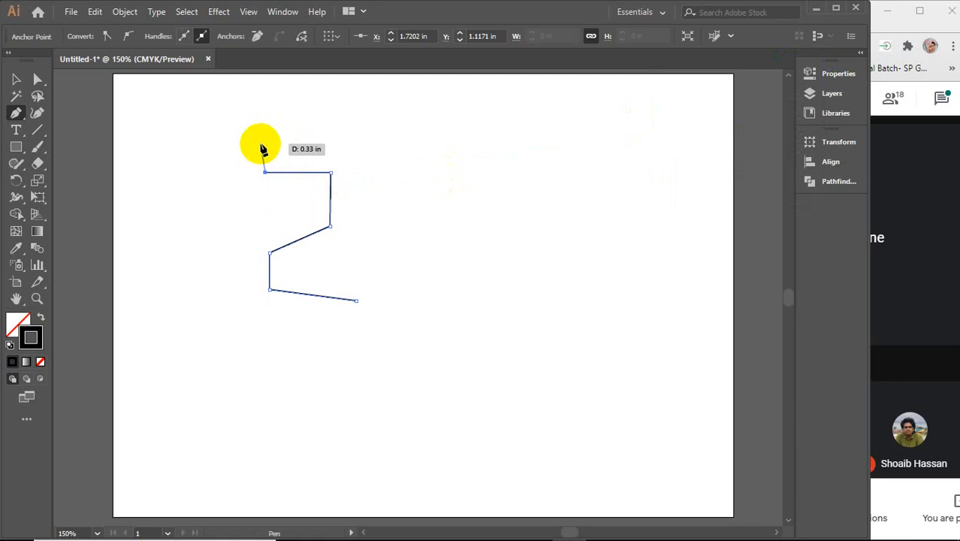
Step: Delete the path and draw a five-point open path with two slanted segments, a vertical one and a horizontal one
{"action": "key", "text": "v"}
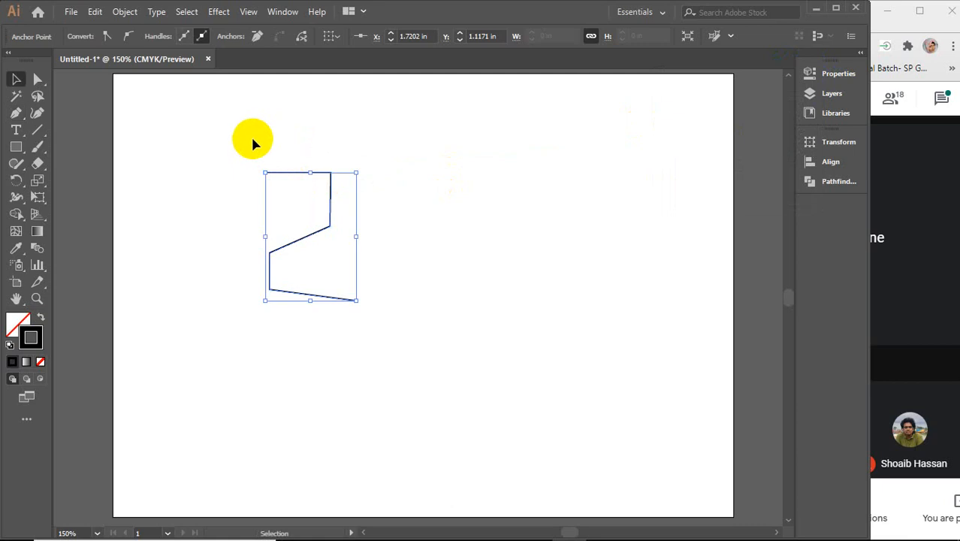
{"action": "key", "text": "Delete"}
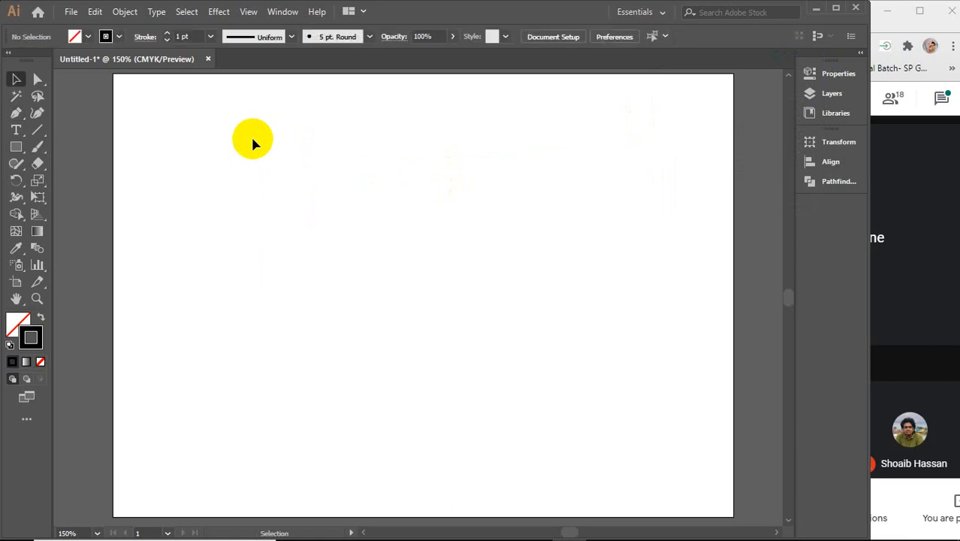
{"action": "key", "text": "p"}
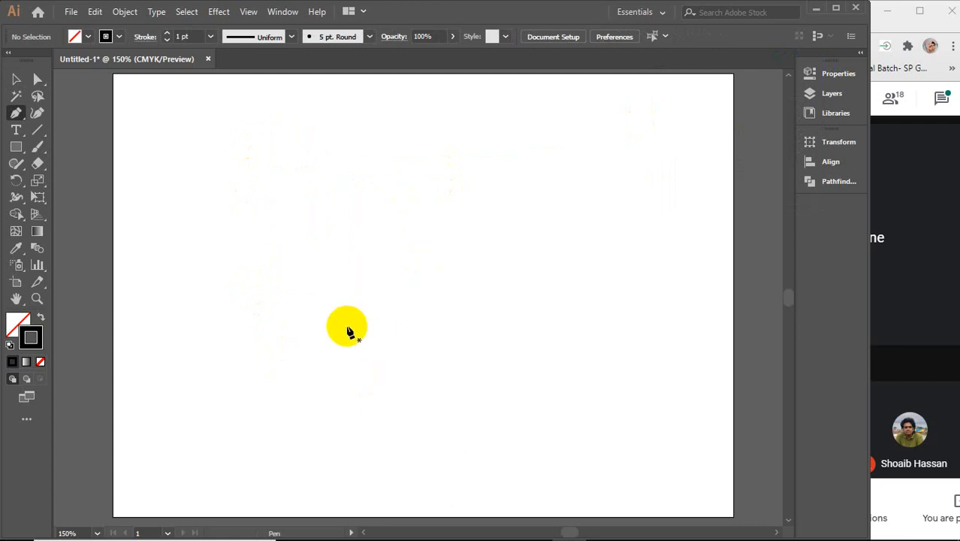
{"action": "left_click", "coordinate": [248, 377]}
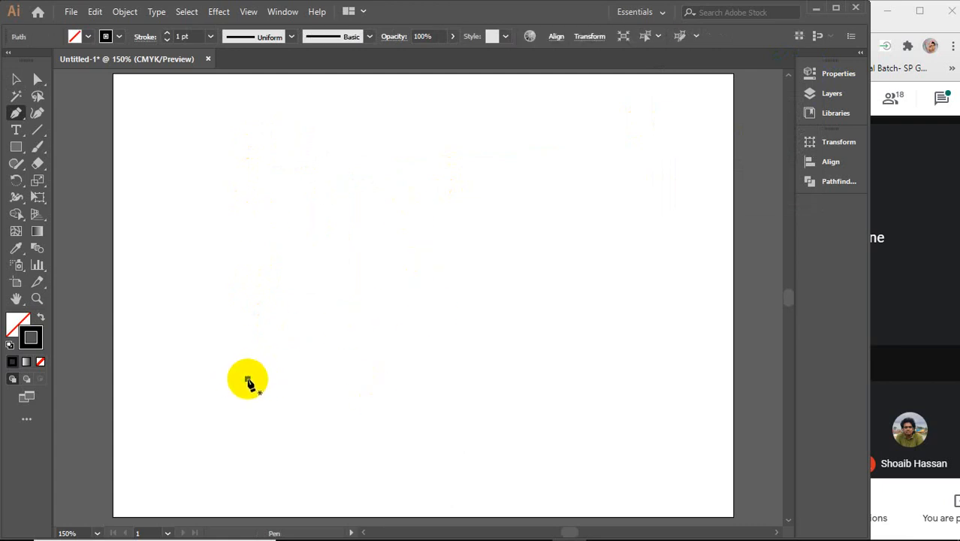
{"action": "left_click", "coordinate": [273, 338]}
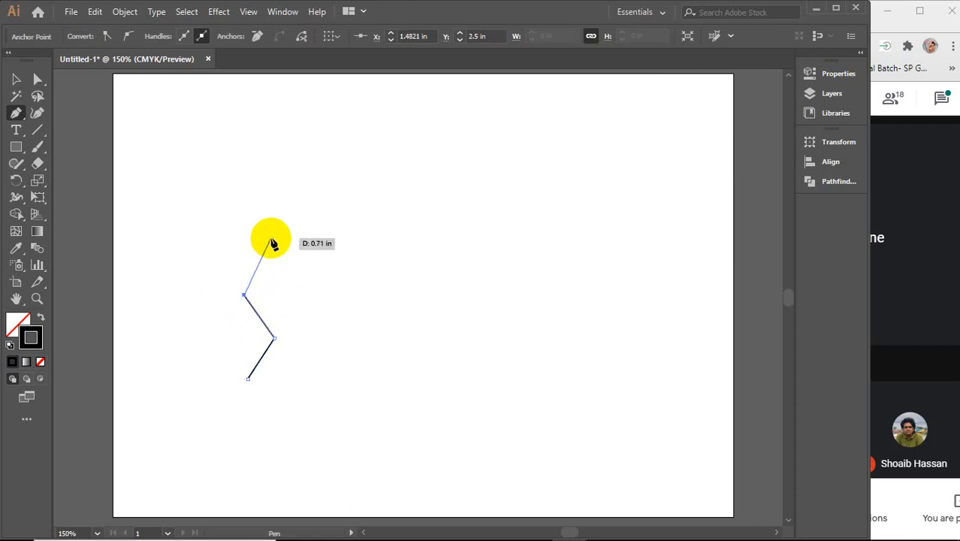
{"action": "left_click", "coordinate": [245, 295]}
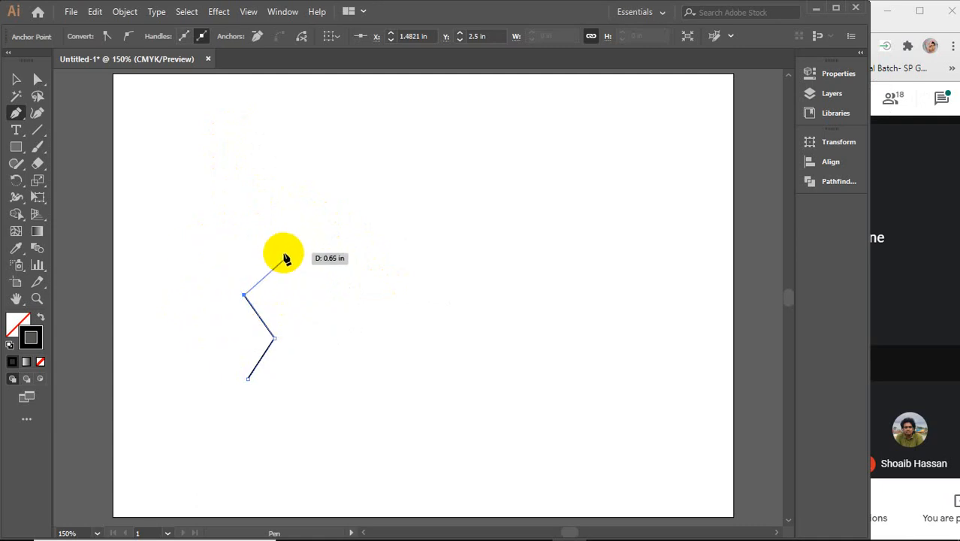
{"action": "left_click", "coordinate": [243, 236]}
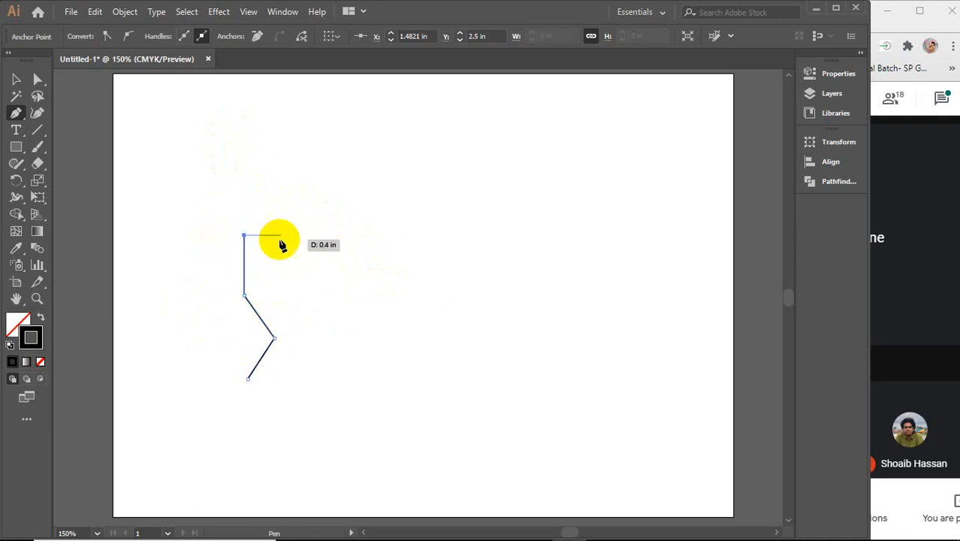
{"action": "left_click", "coordinate": [314, 236], "text": "shift"}
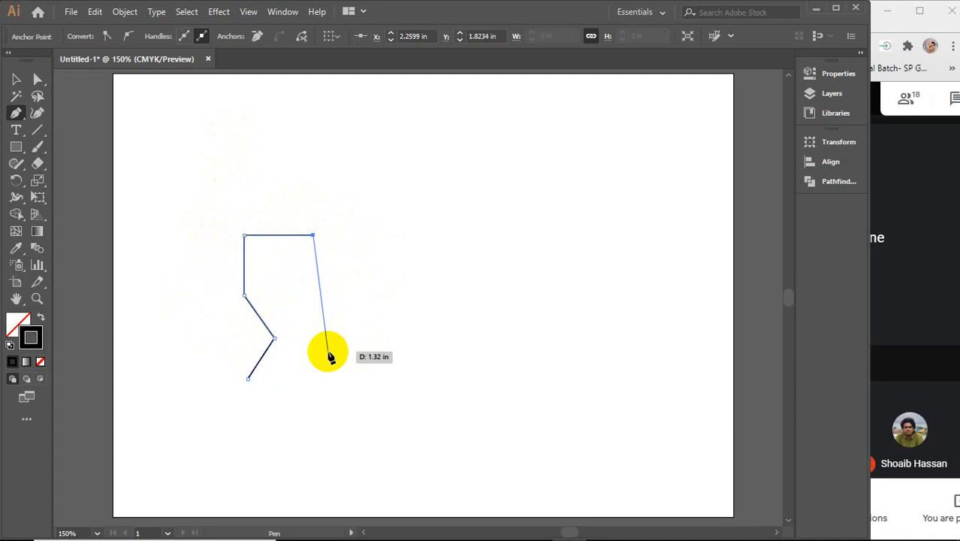
Step: Select the whole five-point path and delete it from the artboard
{"action": "key", "text": "v"}
{"action": "left_click_drag", "start_coordinate": [208, 199], "coordinate": [419, 408]}
{"action": "key", "text": "Delete"}
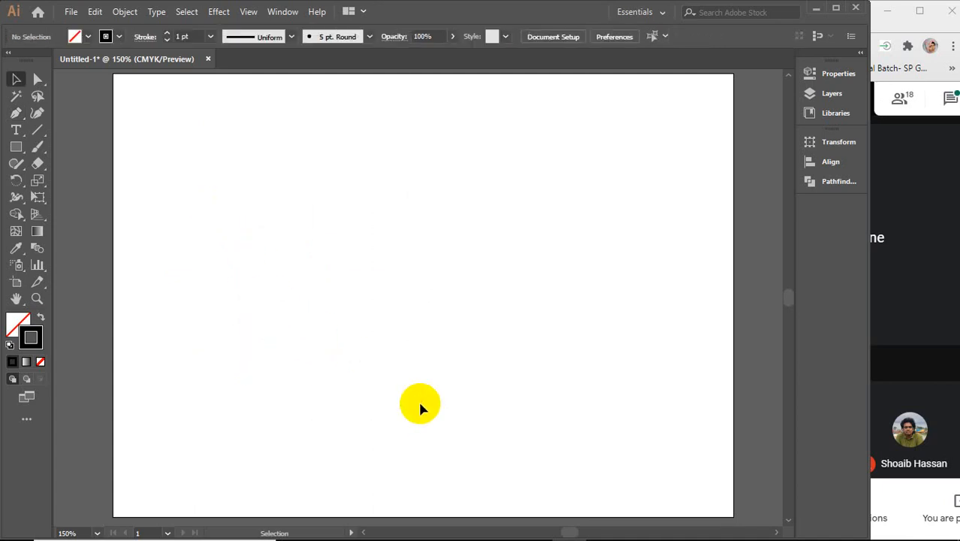
Step: Draw a straight diagonal segment about 1.38 in long near the artboard's center with the Pen tool
{"action": "key", "text": "p"}
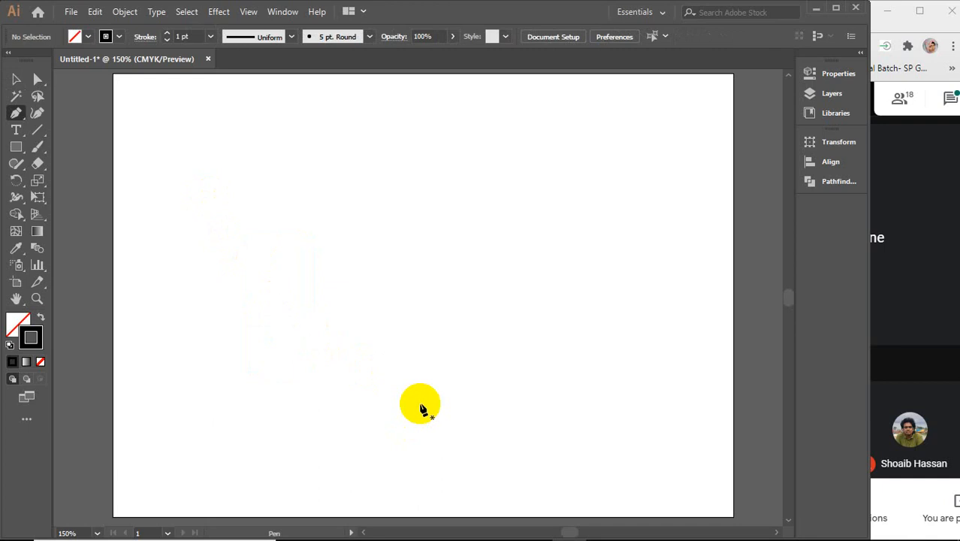
{"action": "left_click", "coordinate": [311, 359]}
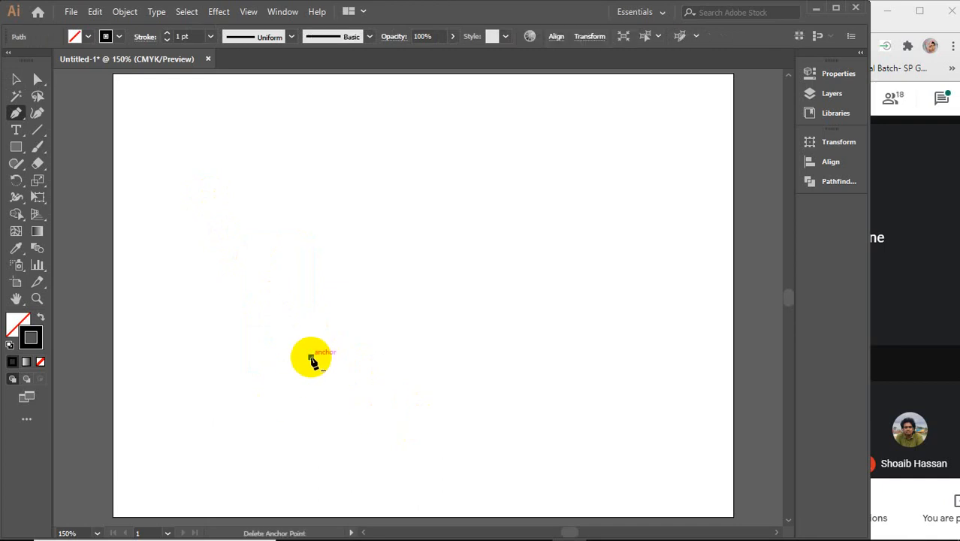
{"action": "left_click_drag", "start_coordinate": [311, 359], "coordinate": [305, 314]}
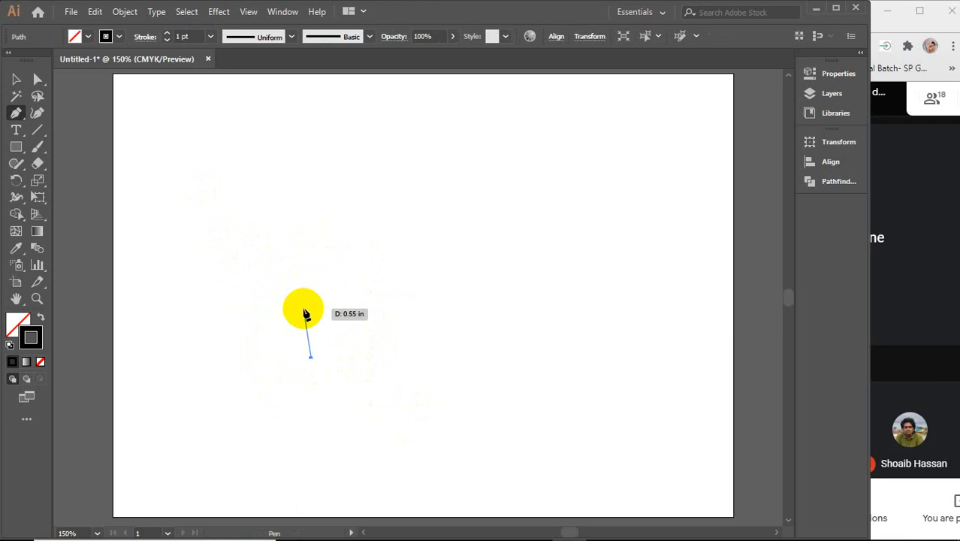
{"action": "left_click_drag", "start_coordinate": [305, 314], "coordinate": [312, 360]}
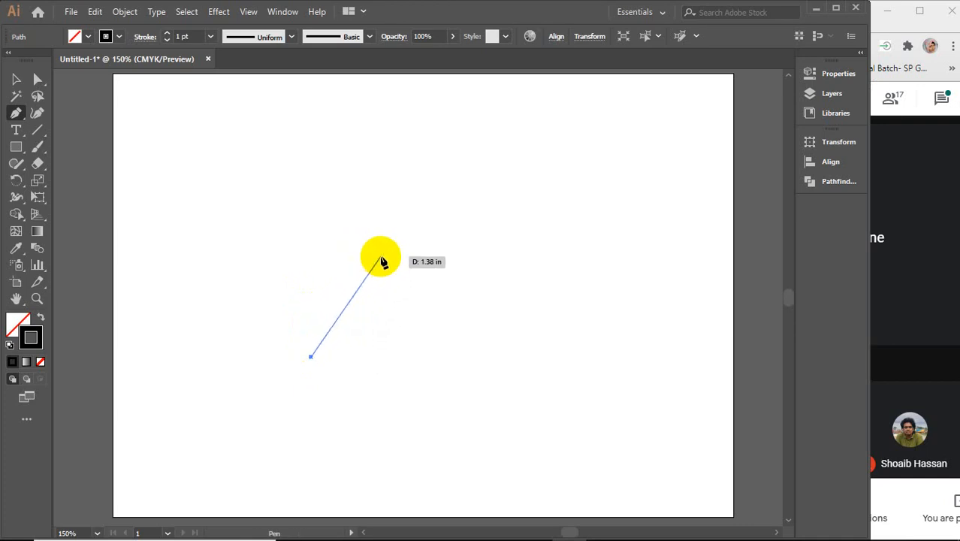
{"action": "left_click", "coordinate": [381, 259]}
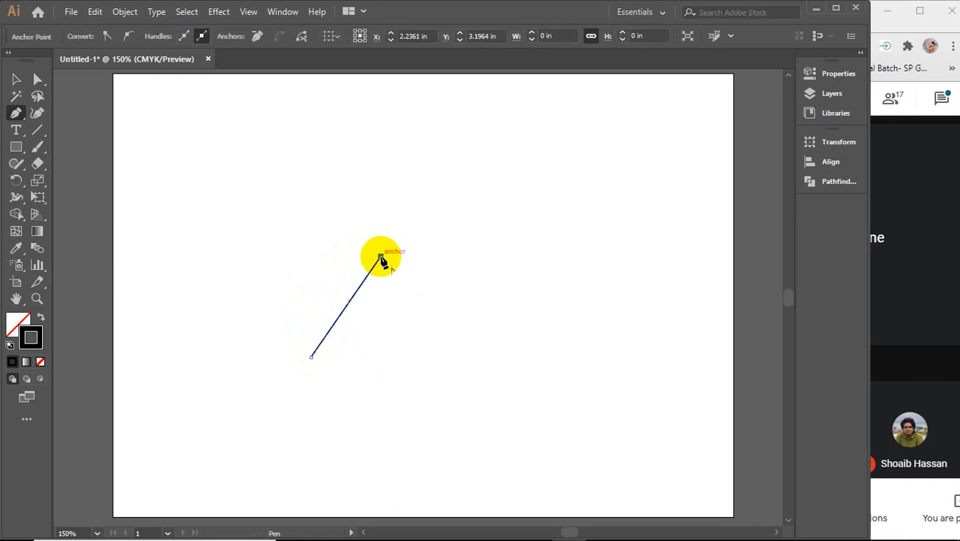
Step: Undo the straight segment's upper anchor and redraw it with long direction handles so the segment becomes a curve
{"action": "key", "text": "ctrl+z"}
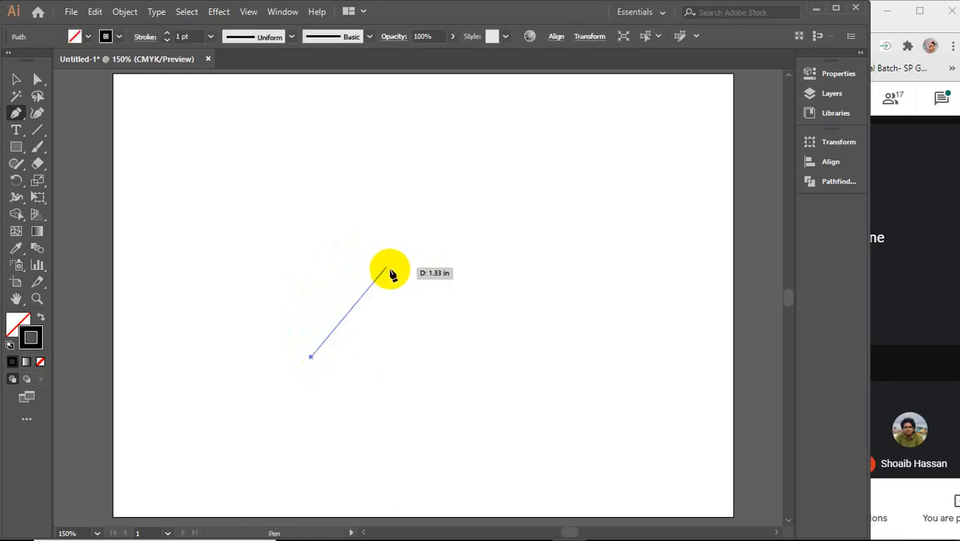
{"action": "left_click", "coordinate": [384, 249]}
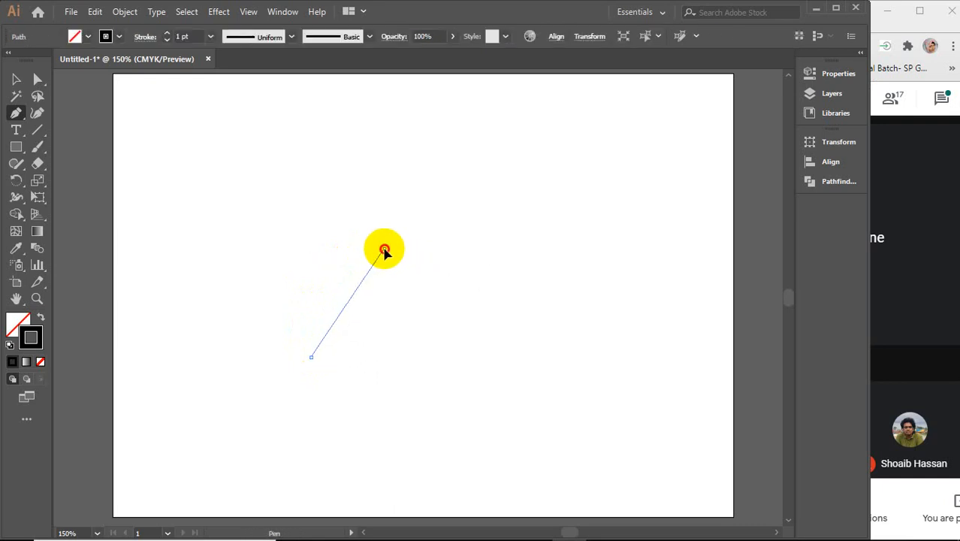
{"action": "left_click_drag", "start_coordinate": [384, 250], "coordinate": [525, 283]}
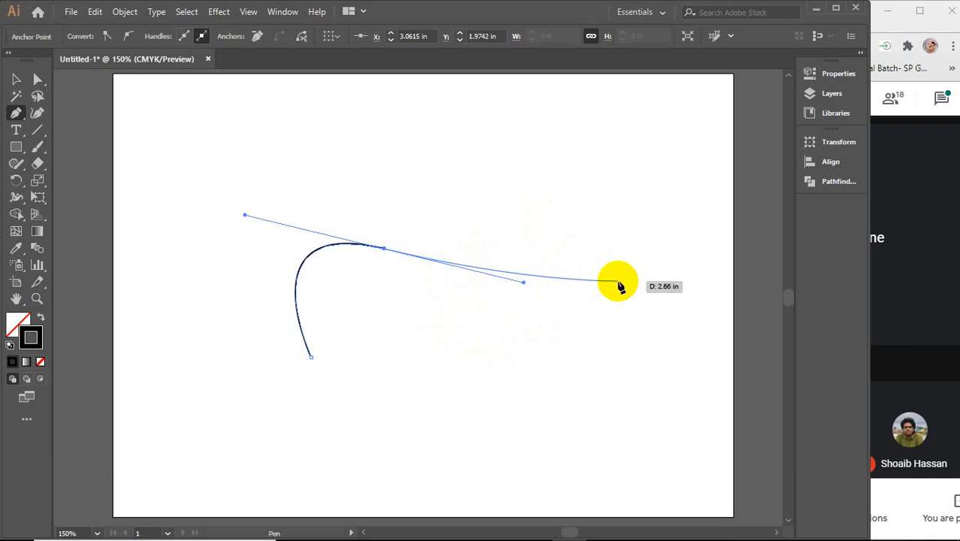
Step: Check the chat messages in the Google Meet window, close the chat and return to Illustrator
{"action": "left_click", "coordinate": [938, 97]}
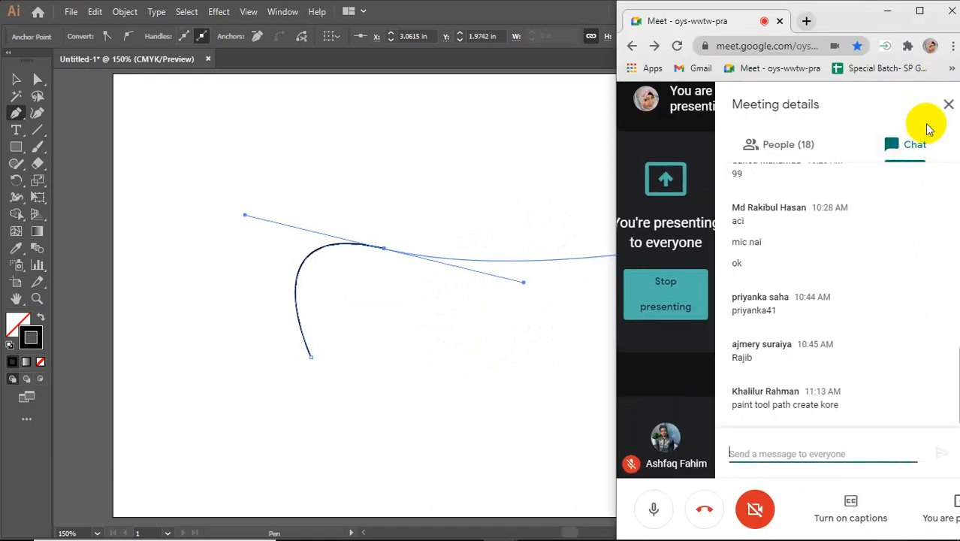
{"action": "left_click", "coordinate": [951, 106]}
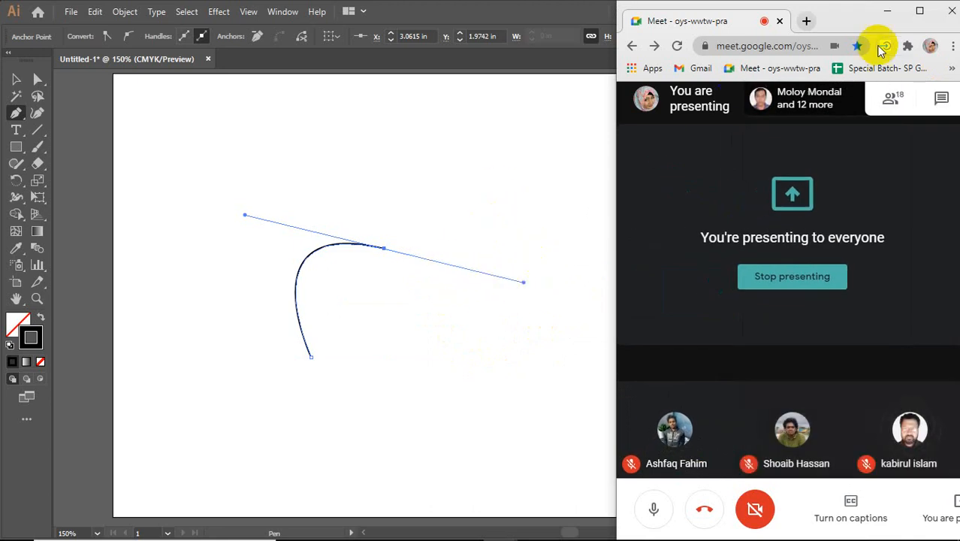
{"action": "left_click", "coordinate": [553, 19]}
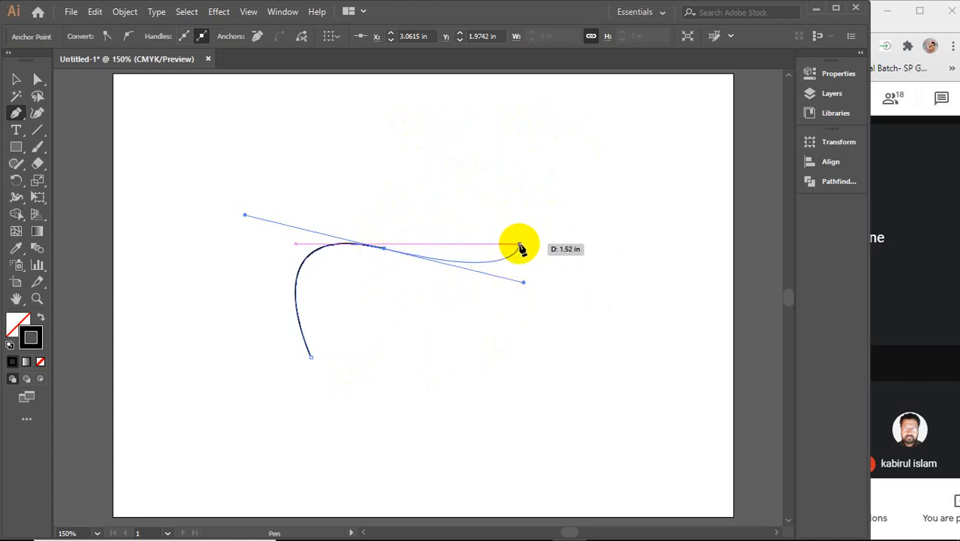
Step: Try and undo a smooth continuation of the curve, and instead draw a second arch after removing the middle anchor's outgoing handle
{"action": "left_click_drag", "start_coordinate": [521, 250], "coordinate": [637, 325]}
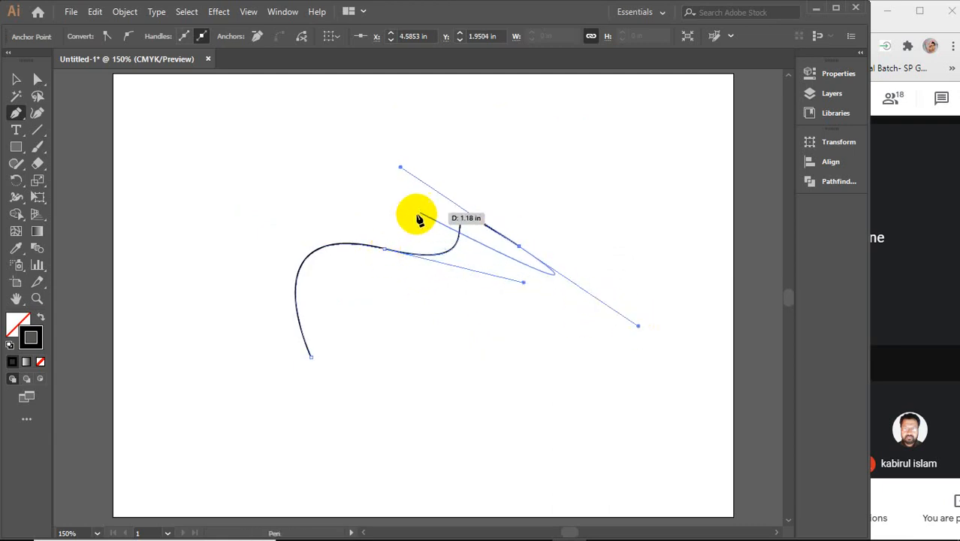
{"action": "key", "text": "ctrl+z"}
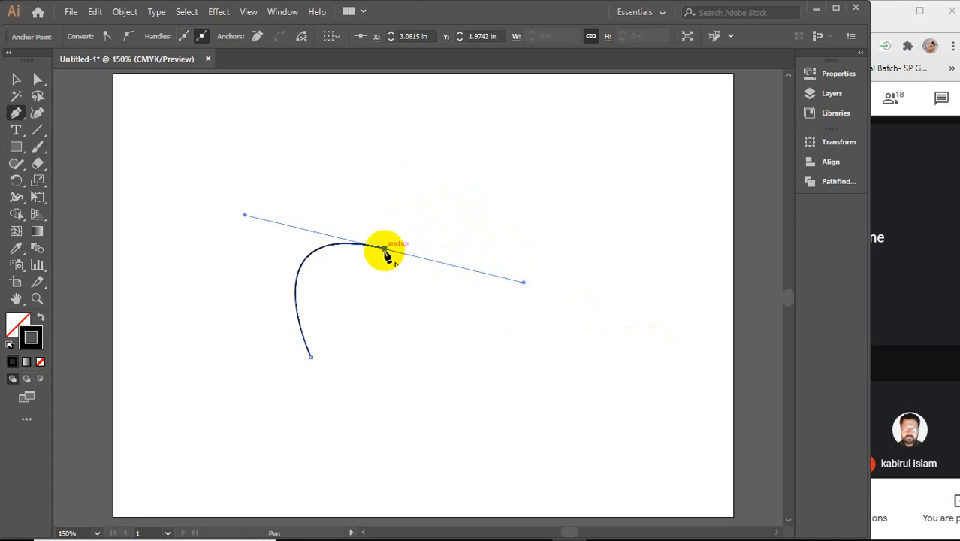
{"action": "mouse_move", "coordinate": [385, 252]}
{"action": "left_mouse_down"}
{"action": "mouse_move", "coordinate": [397, 305]}
{"action": "mouse_move", "coordinate": [420, 273]}
{"action": "mouse_move", "coordinate": [480, 286]}
{"action": "mouse_move", "coordinate": [497, 251]}
{"action": "mouse_move", "coordinate": [553, 287]}
{"action": "mouse_move", "coordinate": [562, 324]}
{"action": "left_mouse_up"}
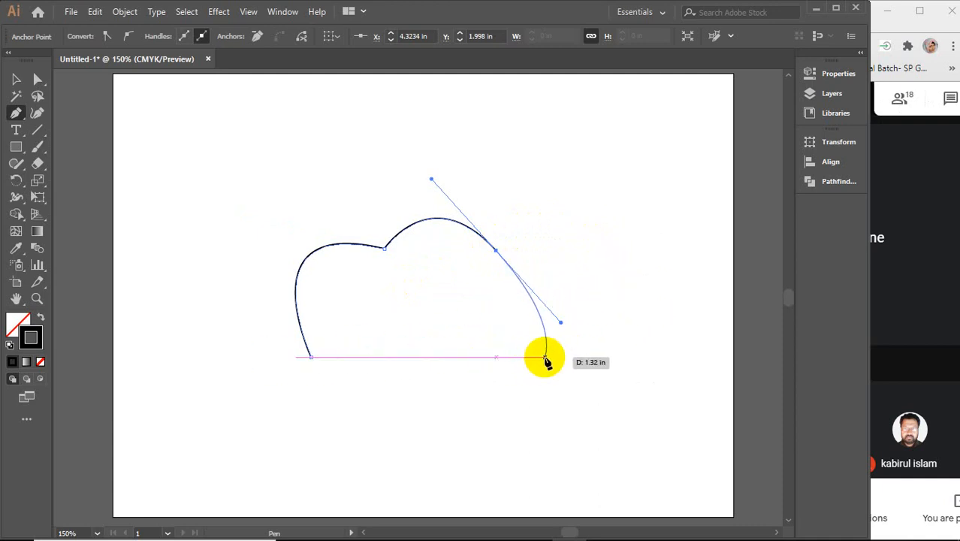
Step: Remove the second arch's outgoing handle, draw a third arch ending level with the path's start, and deselect the path
{"action": "left_click_drag", "start_coordinate": [545, 357], "coordinate": [440, 476]}
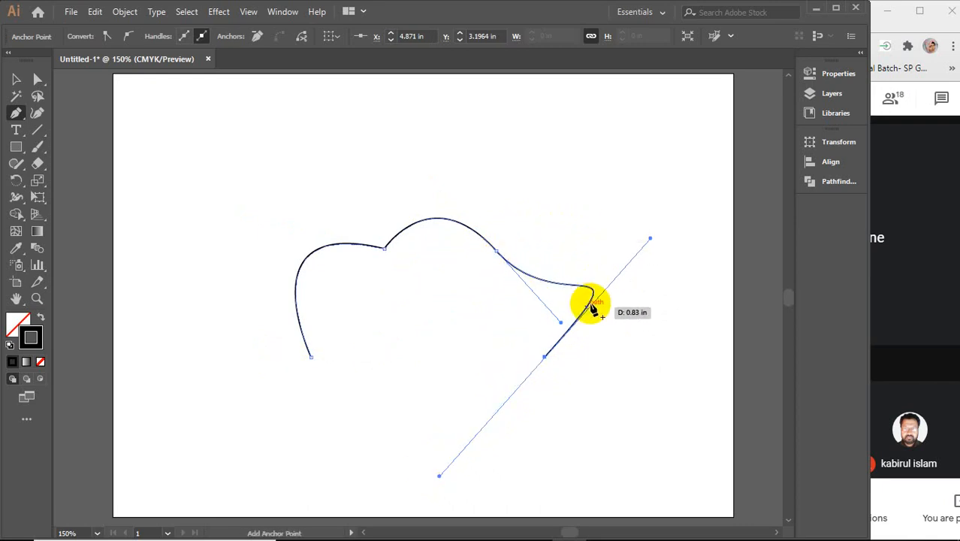
{"action": "key", "text": "ctrl+z"}
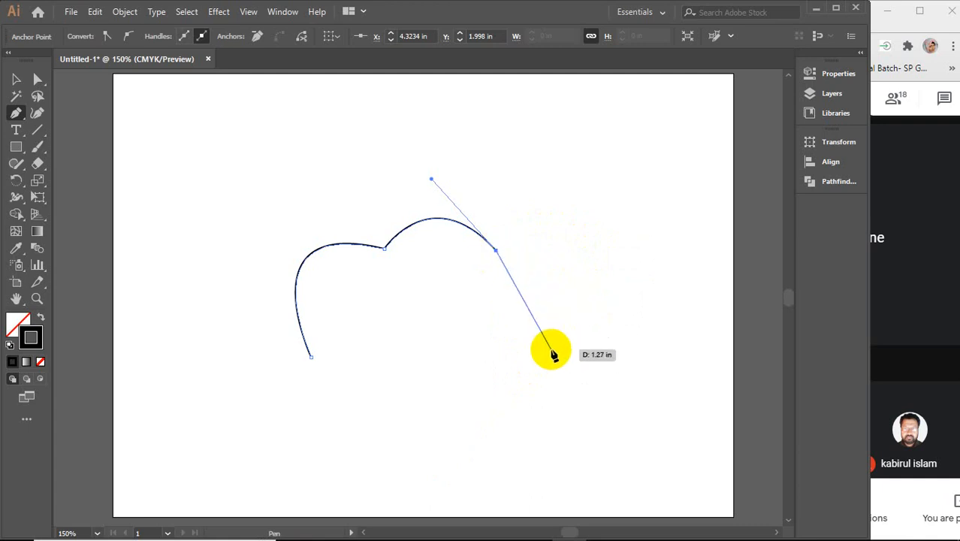
{"action": "left_click_drag", "start_coordinate": [549, 358], "coordinate": [441, 499]}
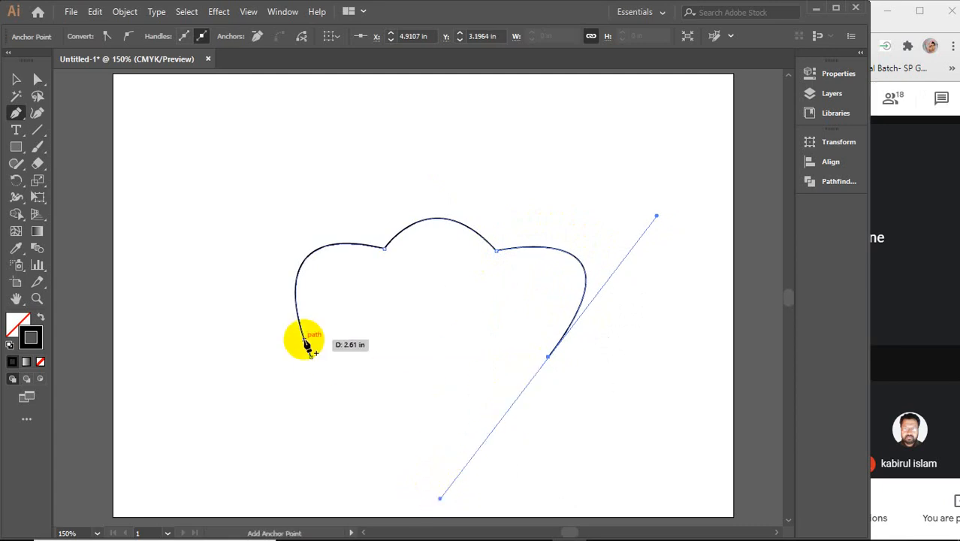
{"action": "key", "text": "v"}
{"action": "left_click", "coordinate": [208, 194]}
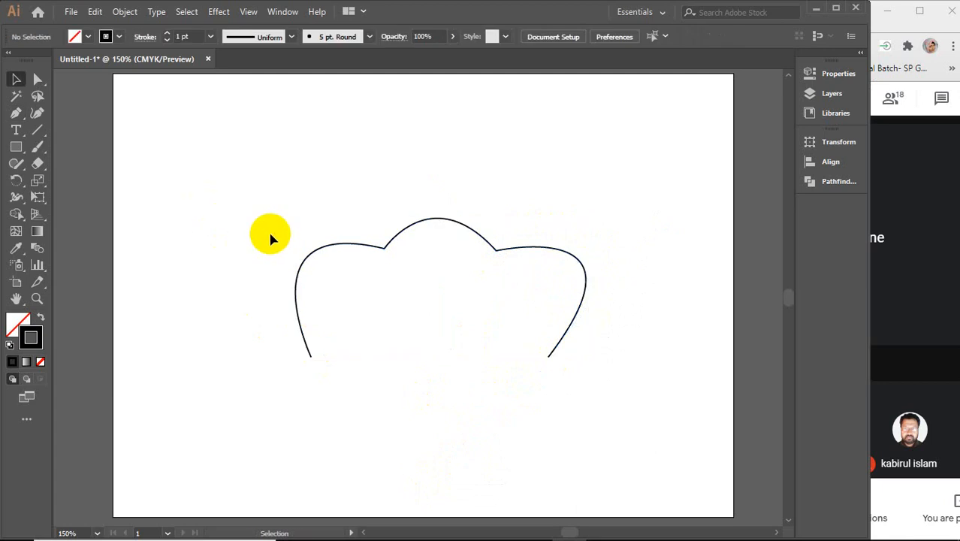
Step: Move the three-arch path around the artboard and leave it near the artboard's upper-left corner
{"action": "left_click_drag", "start_coordinate": [385, 251], "coordinate": [231, 114]}
{"action": "left_click", "coordinate": [486, 297]}
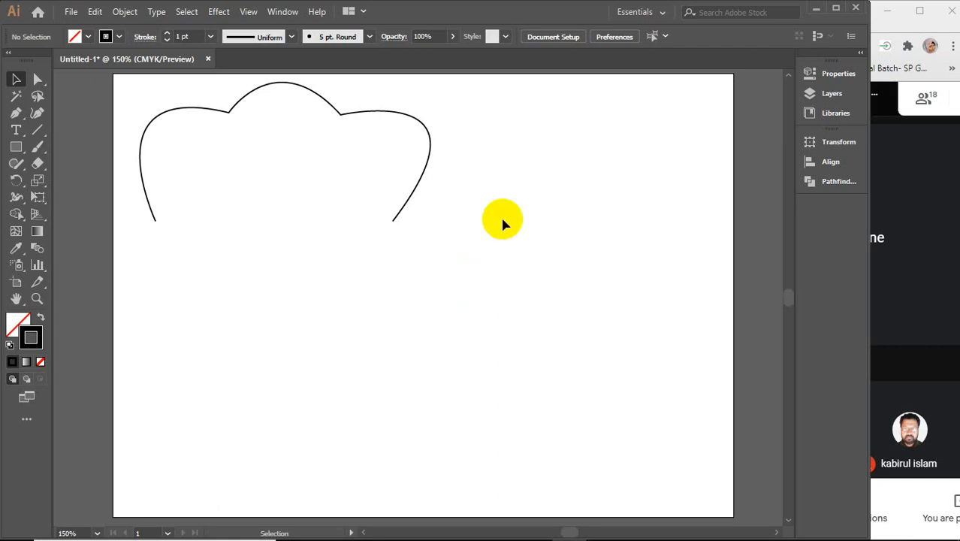
{"action": "left_click_drag", "start_coordinate": [423, 182], "coordinate": [494, 264]}
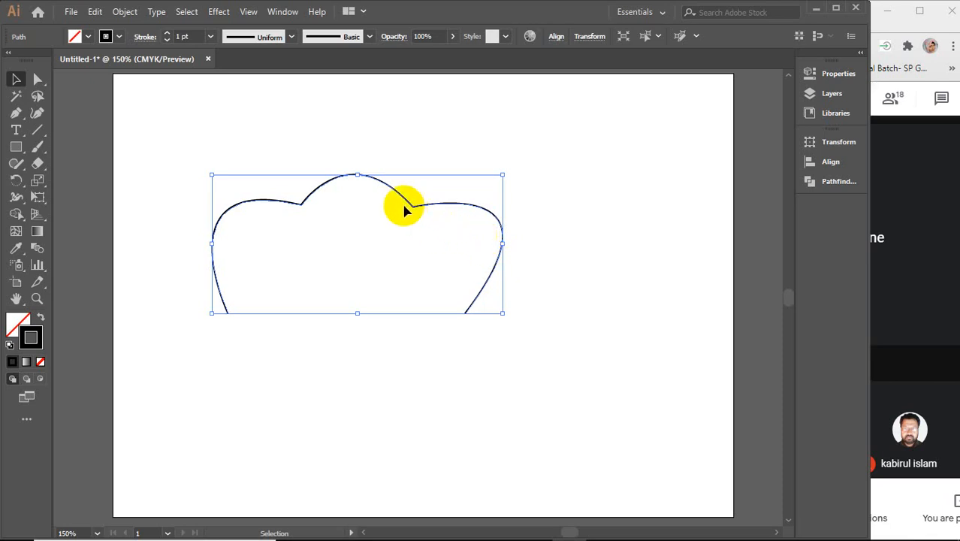
{"action": "left_click_drag", "start_coordinate": [407, 206], "coordinate": [341, 128]}
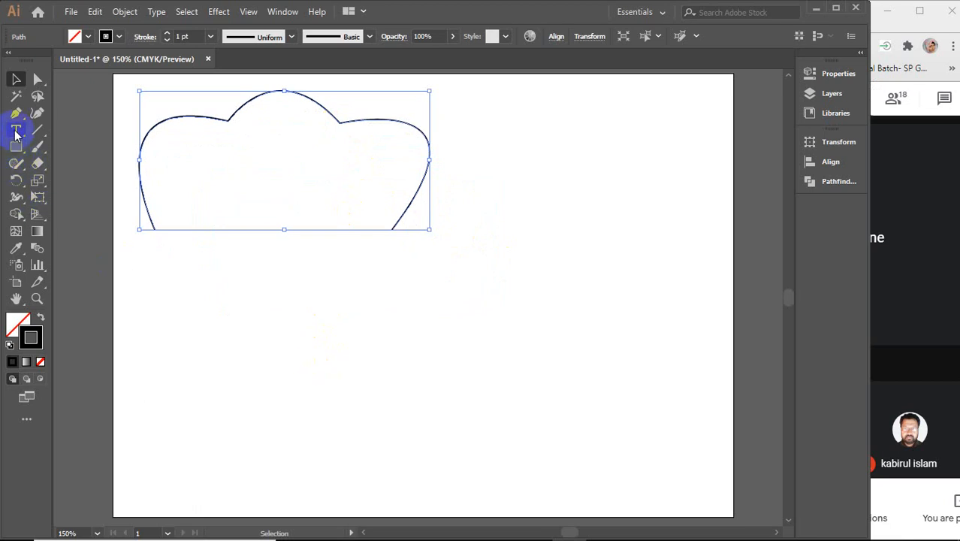
Step: Fill the three-arch path with yellow from the CMYK spectrum (C 22.75, M 9.02, Y 100, K 0) and deselect it
{"action": "left_click", "coordinate": [14, 115]}
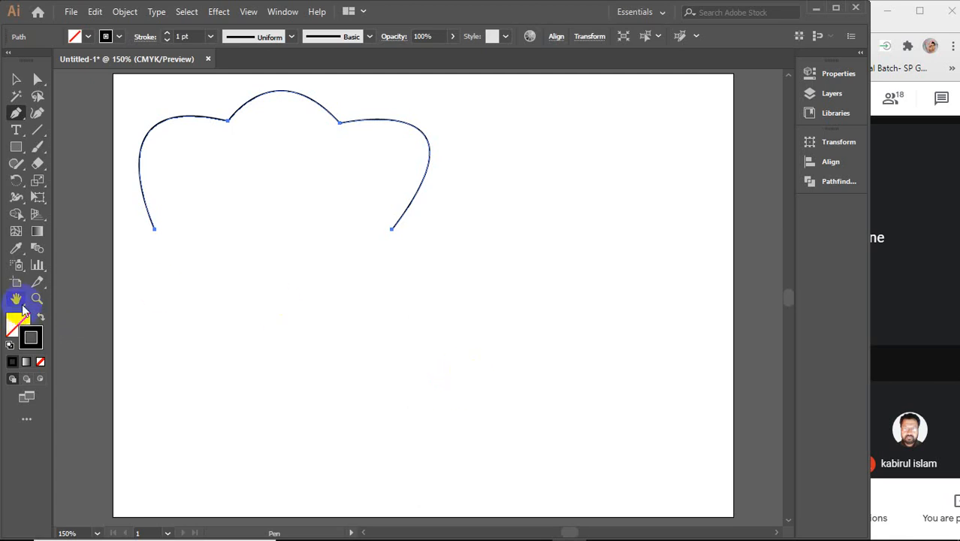
{"action": "left_click", "coordinate": [16, 79]}
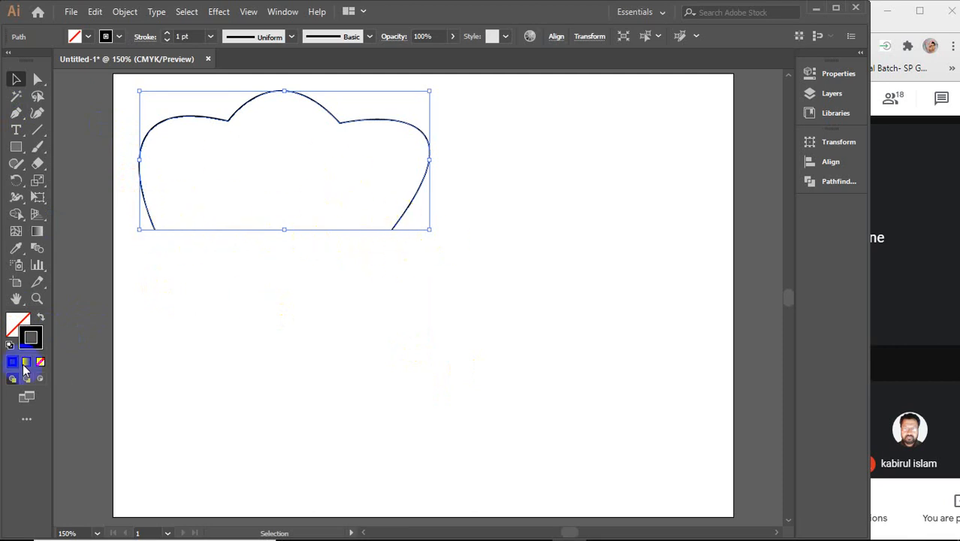
{"action": "left_click", "coordinate": [12, 324]}
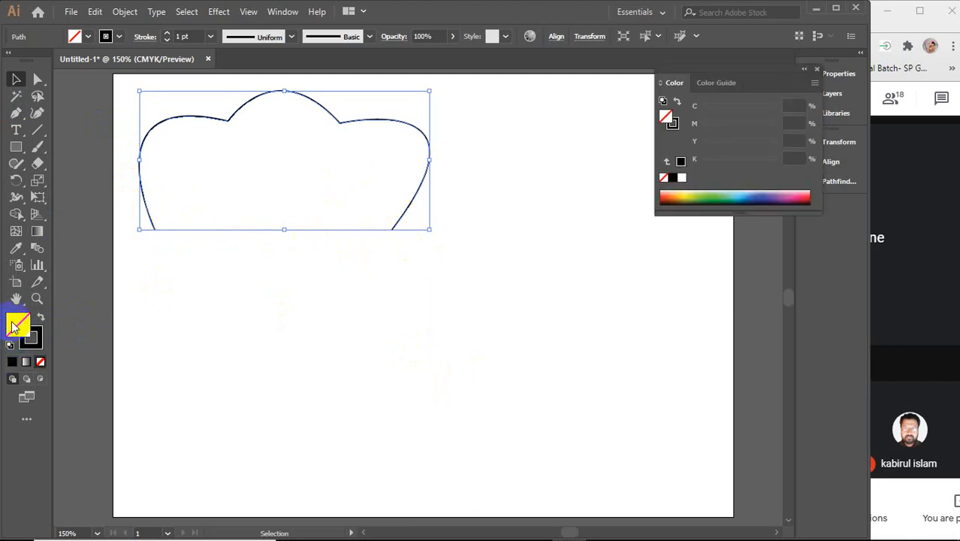
{"action": "left_click", "coordinate": [688, 193]}
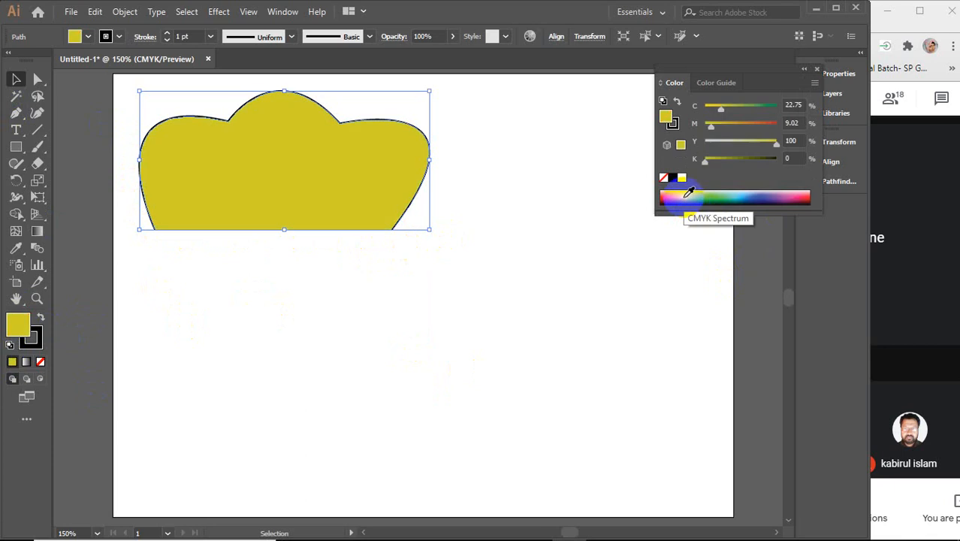
{"action": "left_click", "coordinate": [816, 72]}
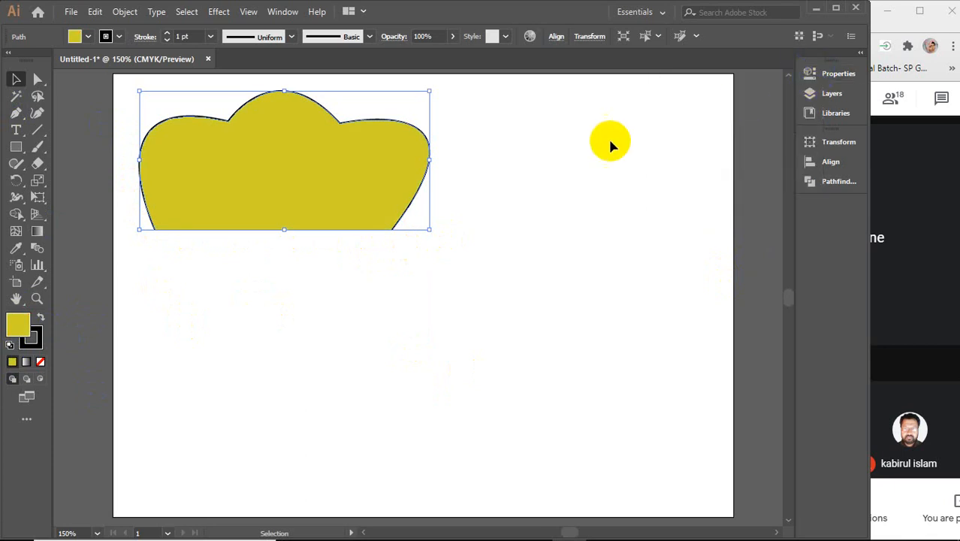
{"action": "left_click", "coordinate": [488, 290]}
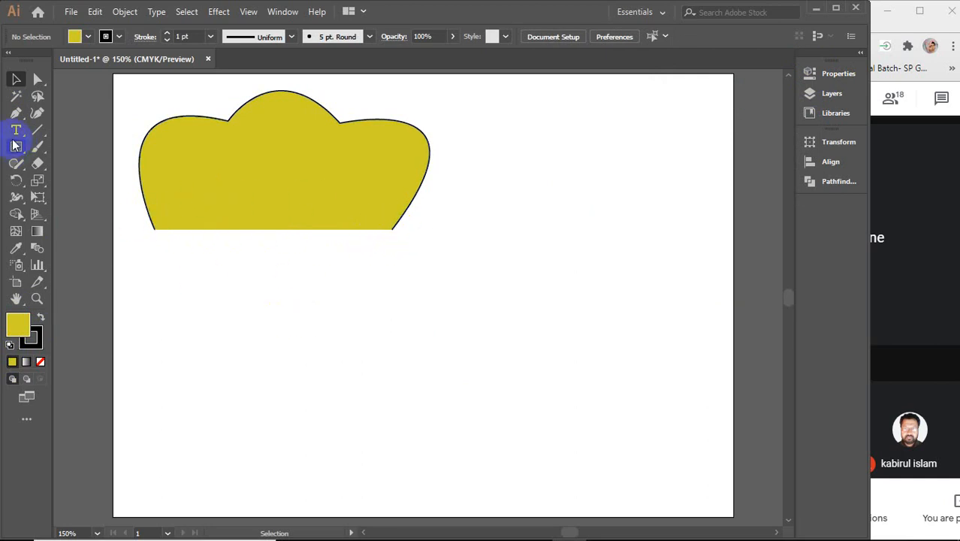
Step: Draw a five-anchor open path with smooth curves in the artboard's lower-right area with the Pen tool, and deselect it
{"action": "left_click", "coordinate": [16, 113]}
{"action": "left_click", "coordinate": [367, 426]}
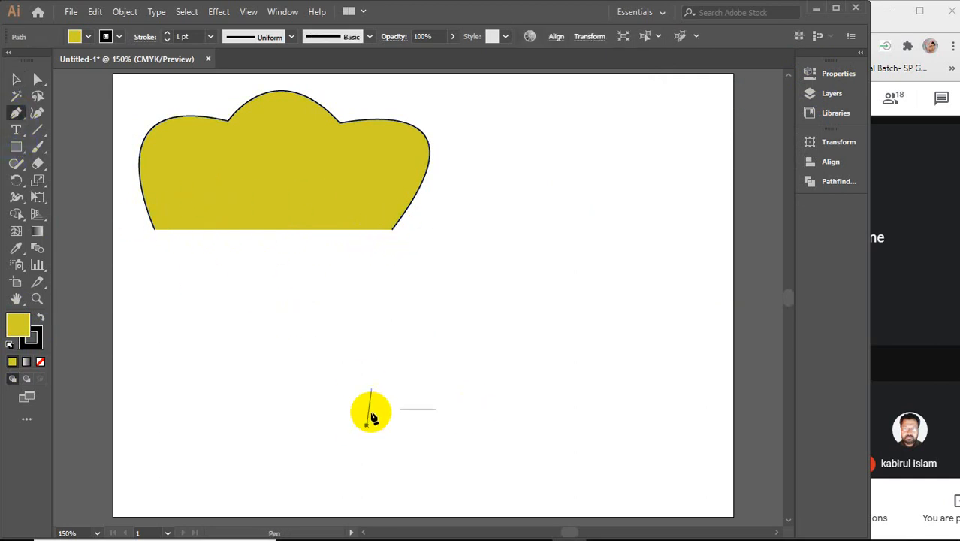
{"action": "left_click_drag", "start_coordinate": [383, 343], "coordinate": [433, 333]}
{"action": "left_click_drag", "start_coordinate": [514, 291], "coordinate": [519, 237]}
{"action": "left_click_drag", "start_coordinate": [601, 278], "coordinate": [605, 325]}
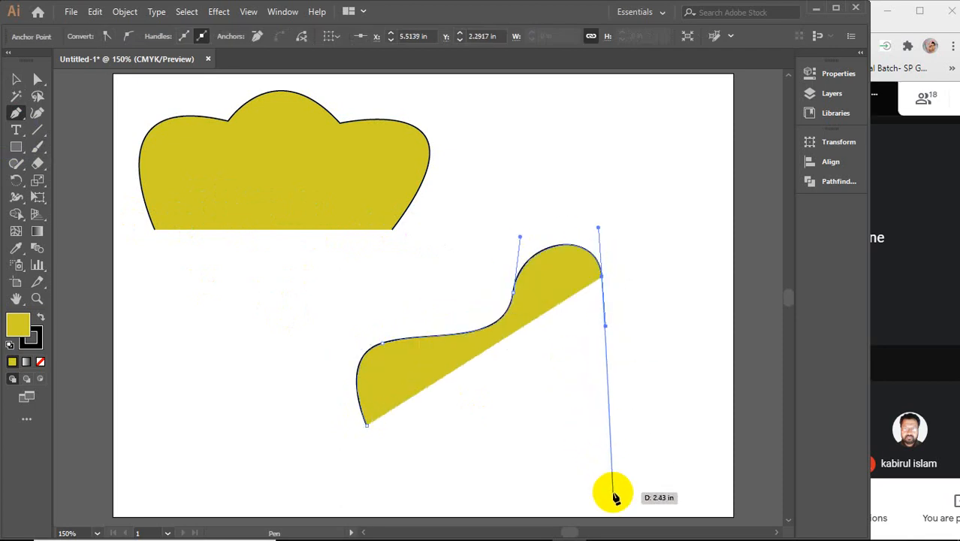
{"action": "left_click_drag", "start_coordinate": [614, 494], "coordinate": [647, 504]}
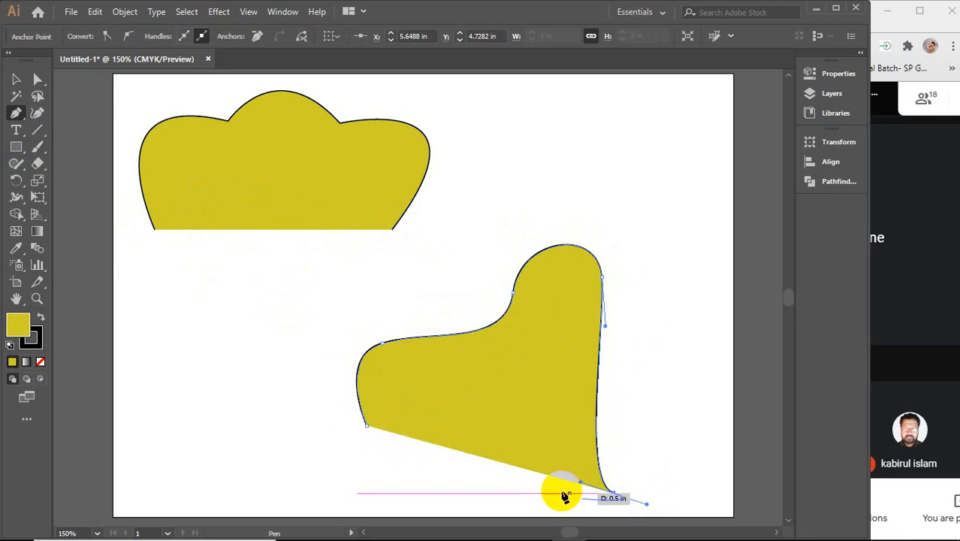
{"action": "key", "text": "v"}
{"action": "left_click", "coordinate": [664, 444]}
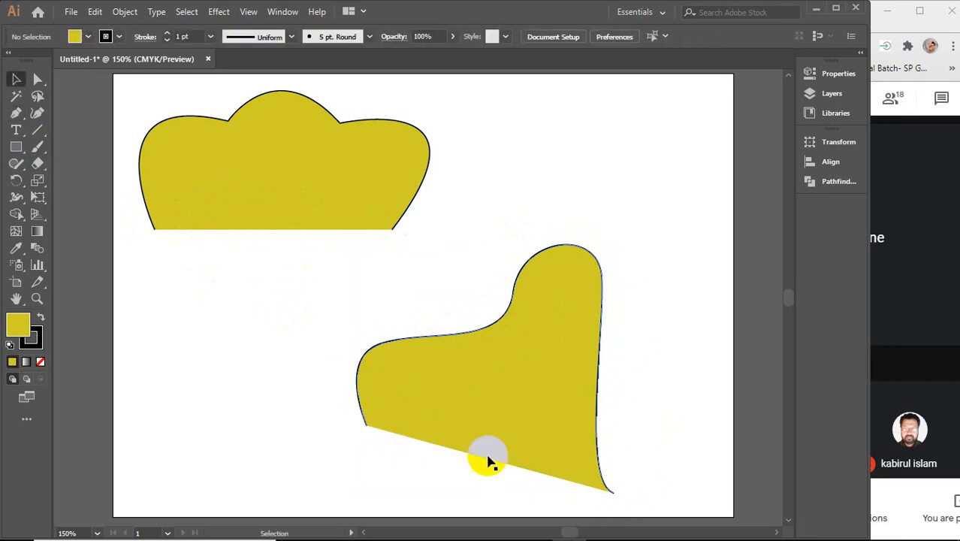
Step: Set the fill of the five-anchor curved path to None and deselect it
{"action": "left_click", "coordinate": [528, 423]}
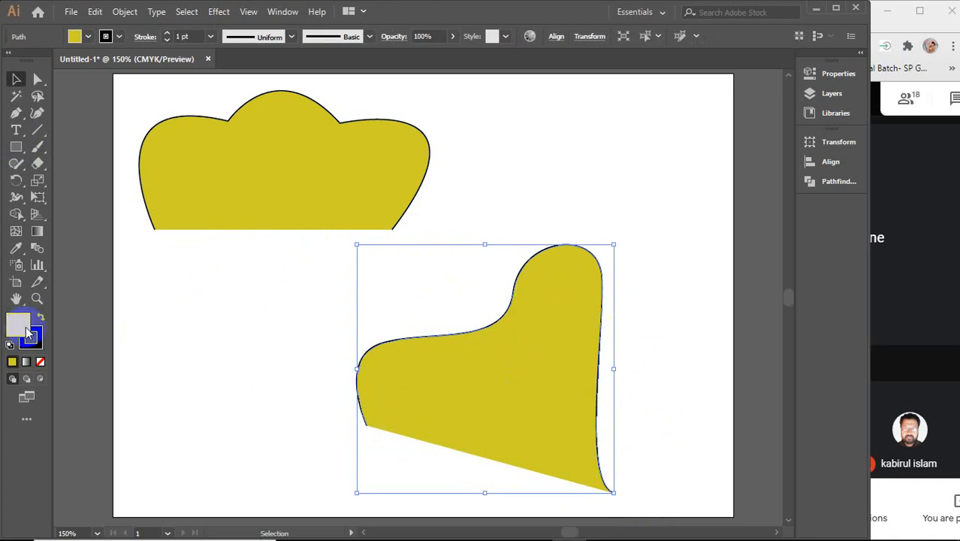
{"action": "left_click", "coordinate": [42, 363]}
{"action": "left_click", "coordinate": [268, 392]}
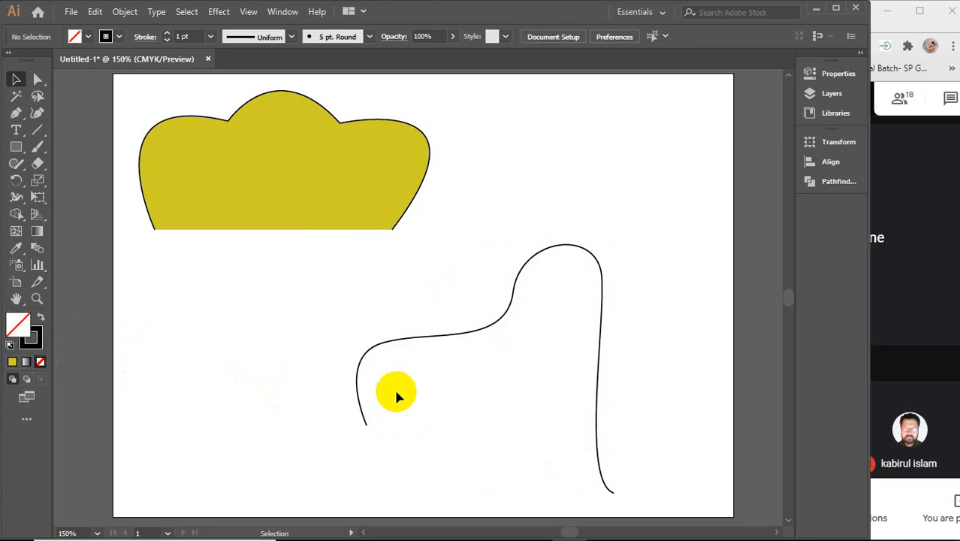
Step: Delete the unfilled curved path and the yellow three-arch path from the artboard
{"action": "left_click_drag", "start_coordinate": [478, 334], "coordinate": [327, 334]}
{"action": "key", "text": "Delete"}
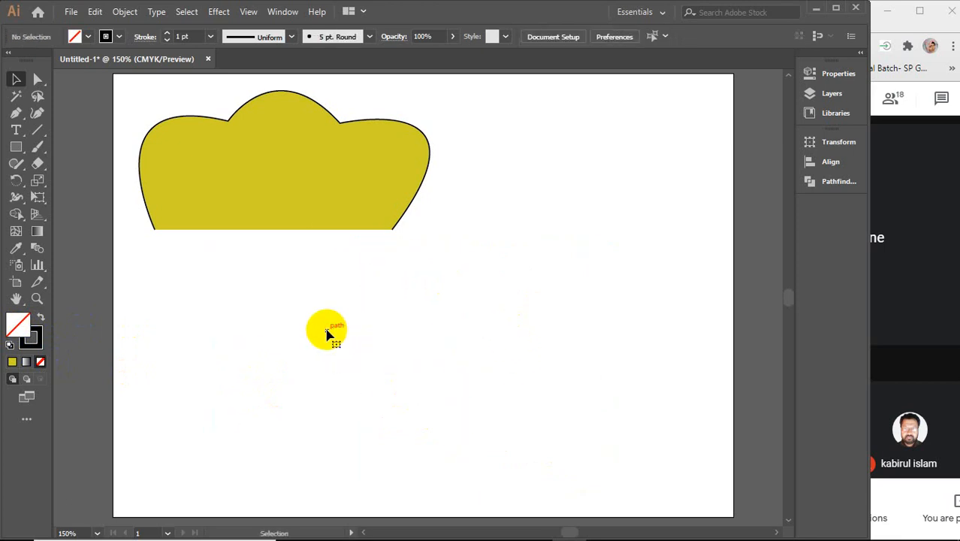
{"action": "left_click", "coordinate": [360, 200]}
{"action": "key", "text": "Delete"}
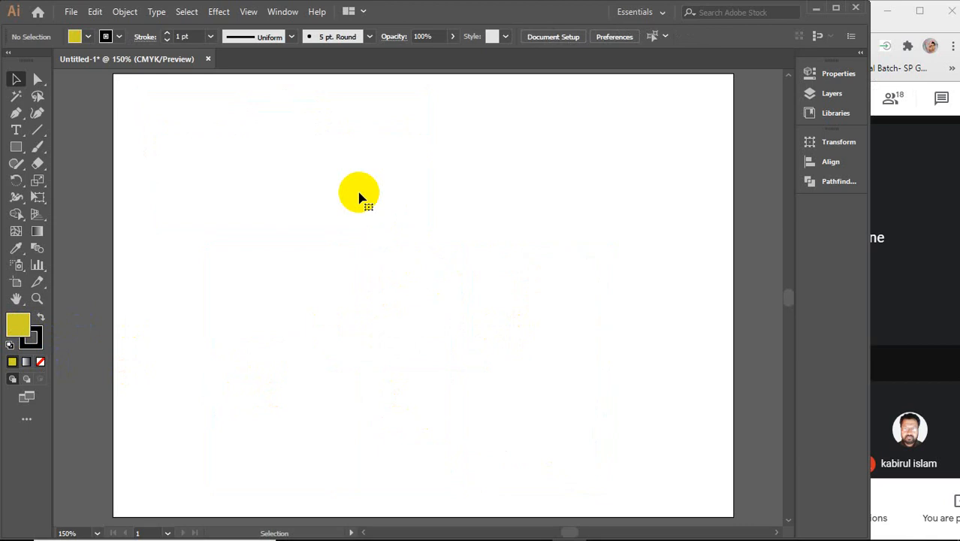
Step: Draw a three-anchor path with a curve about 1.24 in long, a corner at the second anchor, and a shorter segment about 0.5 in long
{"action": "left_click", "coordinate": [17, 115]}
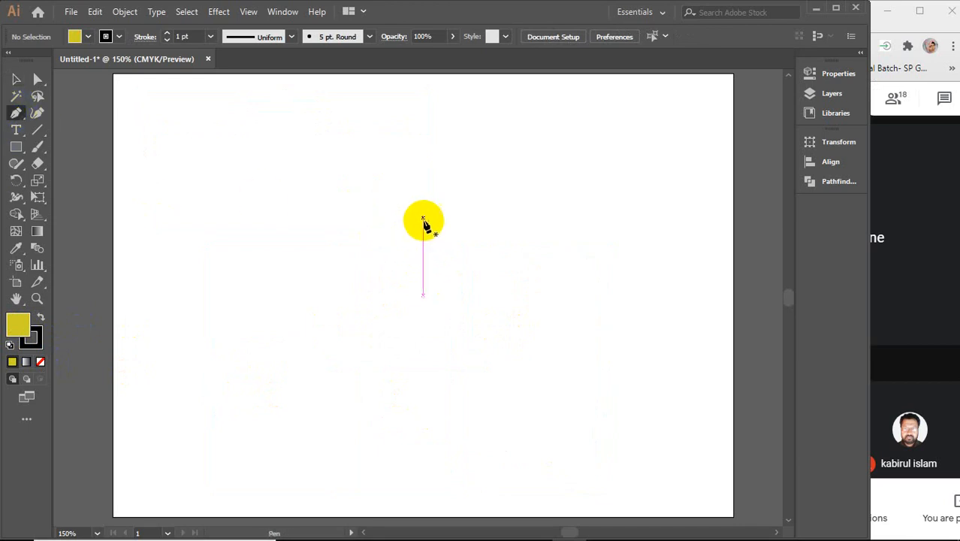
{"action": "left_click", "coordinate": [423, 213]}
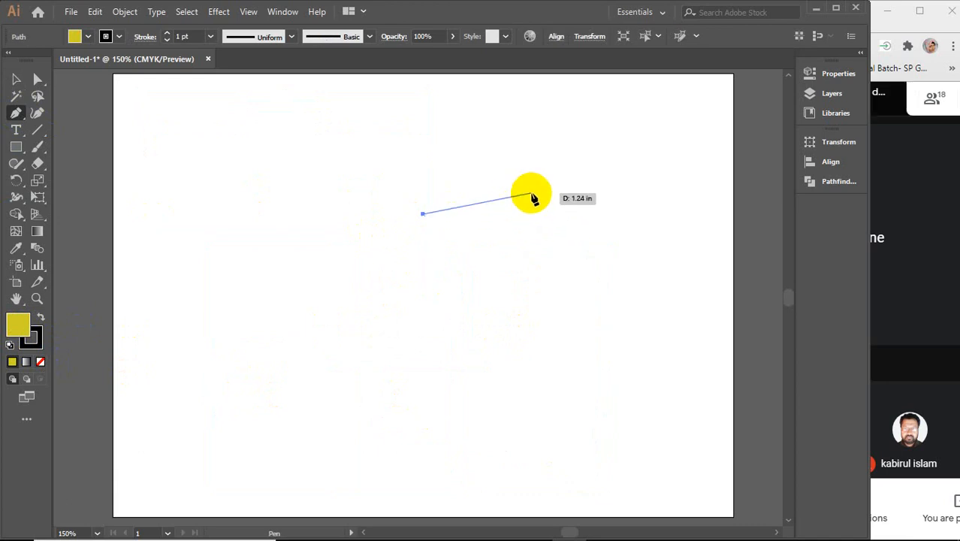
{"action": "left_click_drag", "start_coordinate": [532, 193], "coordinate": [573, 196]}
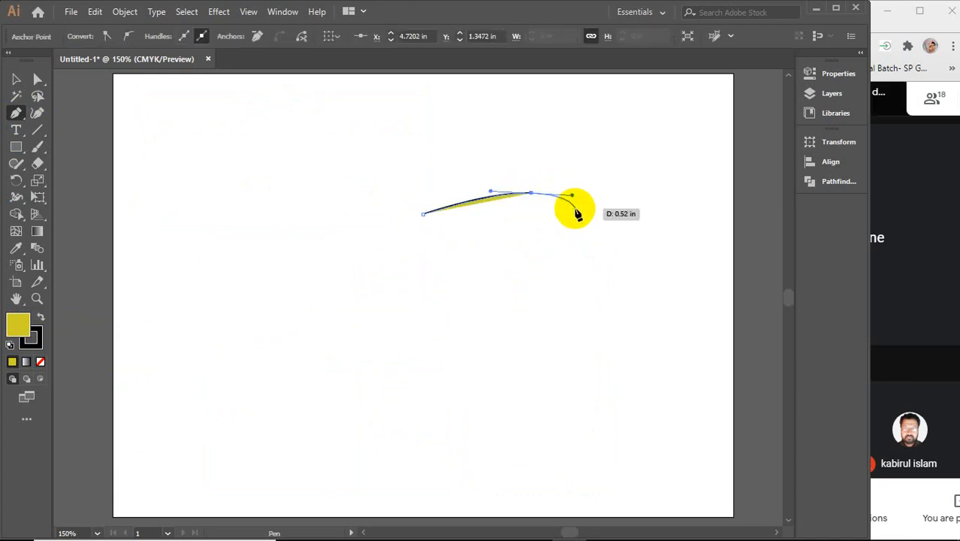
{"action": "left_click", "coordinate": [533, 195]}
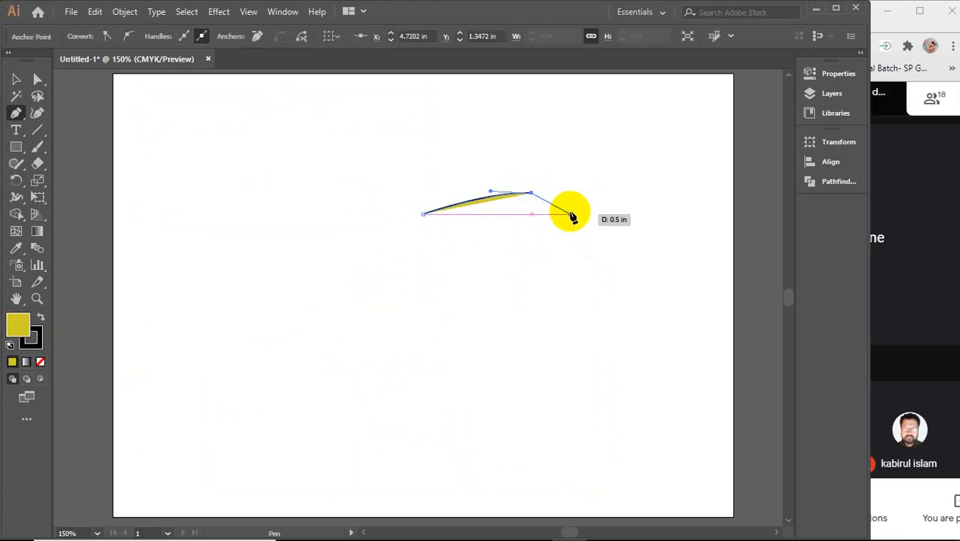
{"action": "mouse_move", "coordinate": [577, 210]}
{"action": "left_mouse_down"}
{"action": "mouse_move", "coordinate": [621, 232]}
{"action": "mouse_move", "coordinate": [583, 220]}
{"action": "mouse_move", "coordinate": [594, 212]}
{"action": "left_mouse_up"}
{"action": "left_click", "coordinate": [16, 78]}
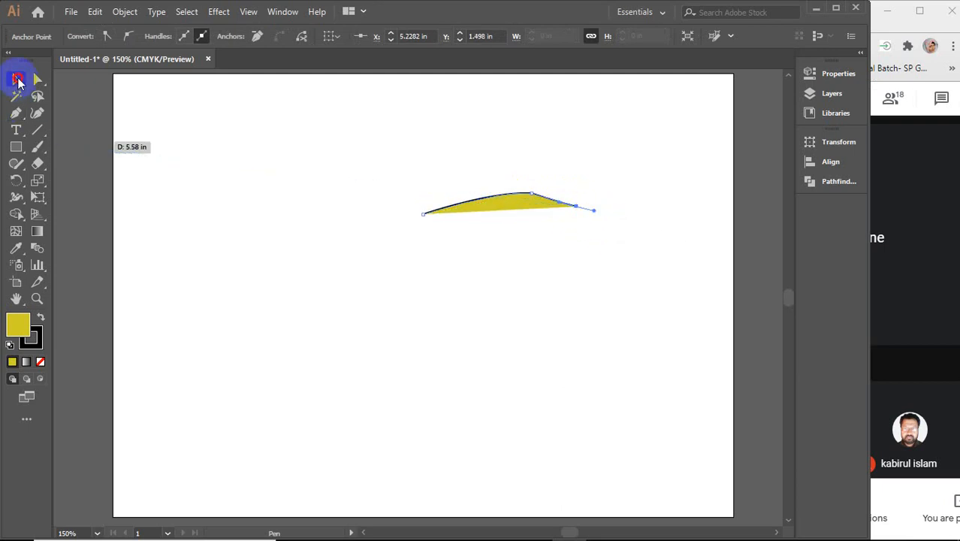
Step: Set the fill of the three-anchor path to None and close the Color panel
{"action": "left_click", "coordinate": [407, 268]}
{"action": "left_click", "coordinate": [517, 212]}
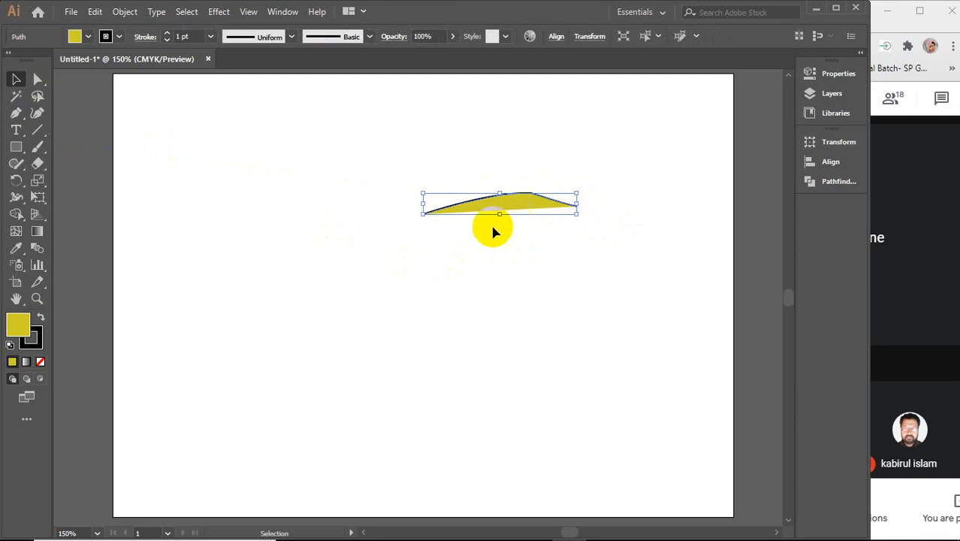
{"action": "left_click", "coordinate": [40, 362]}
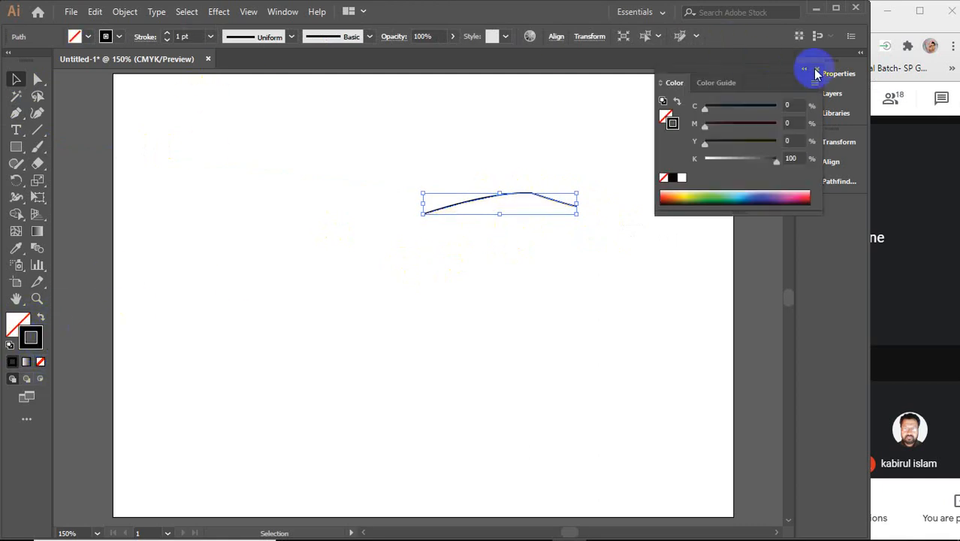
{"action": "left_click", "coordinate": [815, 70]}
Step: Increase the stroke weight of the unfilled three-anchor path to 9 pt
{"action": "left_click", "coordinate": [195, 34]}
{"action": "scroll", "coordinate": [195, 34], "scroll_direction": "up", "scroll_amount": 1}
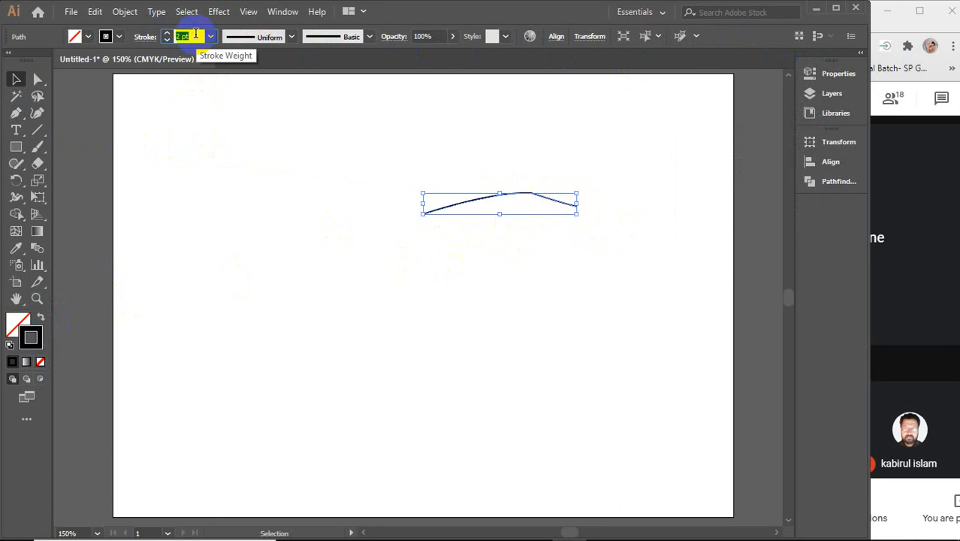
{"action": "scroll", "coordinate": [196, 34], "scroll_direction": "up", "scroll_amount": 2}
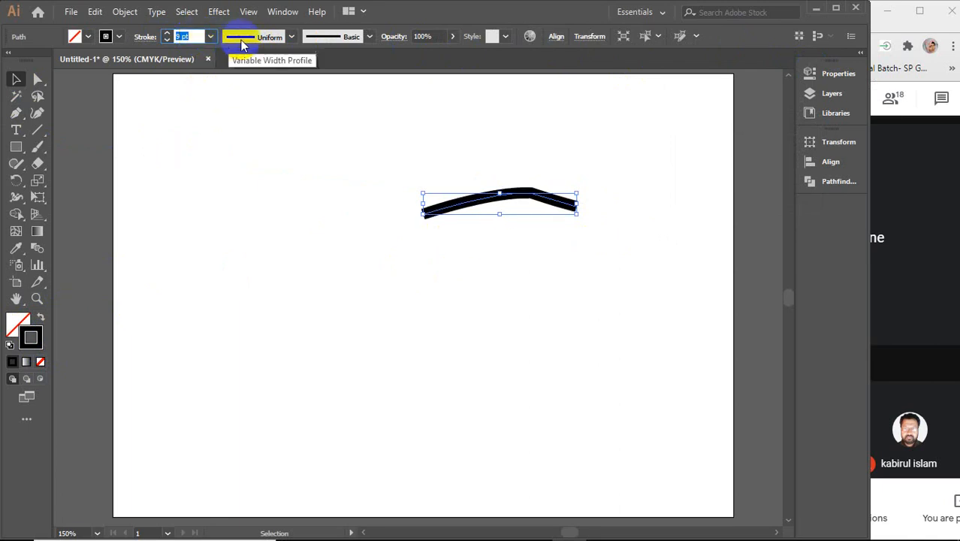
Step: Apply the lens-shaped width profile to the 9 pt stroke and replace it with the asymmetric profile that is thickest near its end
{"action": "left_click", "coordinate": [292, 37]}
{"action": "left_click", "coordinate": [254, 80]}
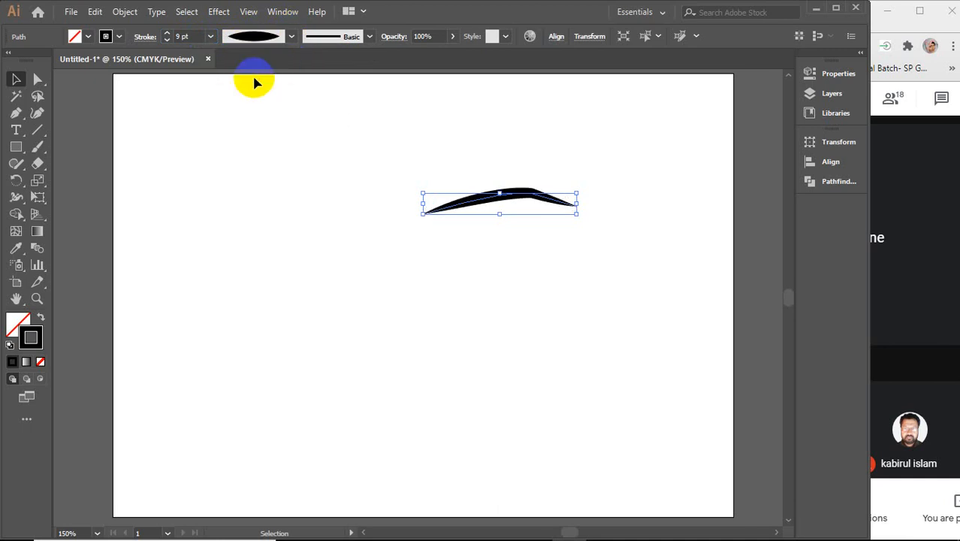
{"action": "left_click", "coordinate": [291, 37]}
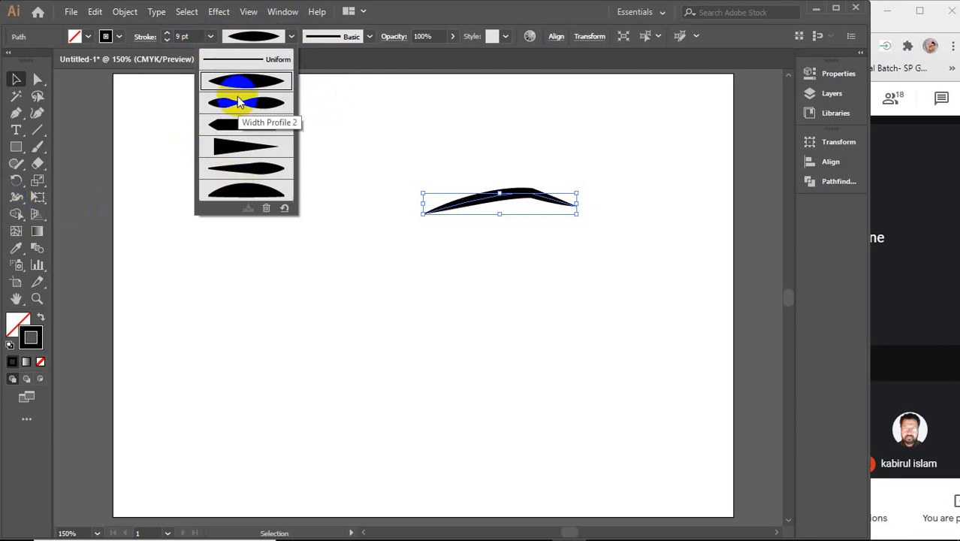
{"action": "left_click", "coordinate": [242, 153]}
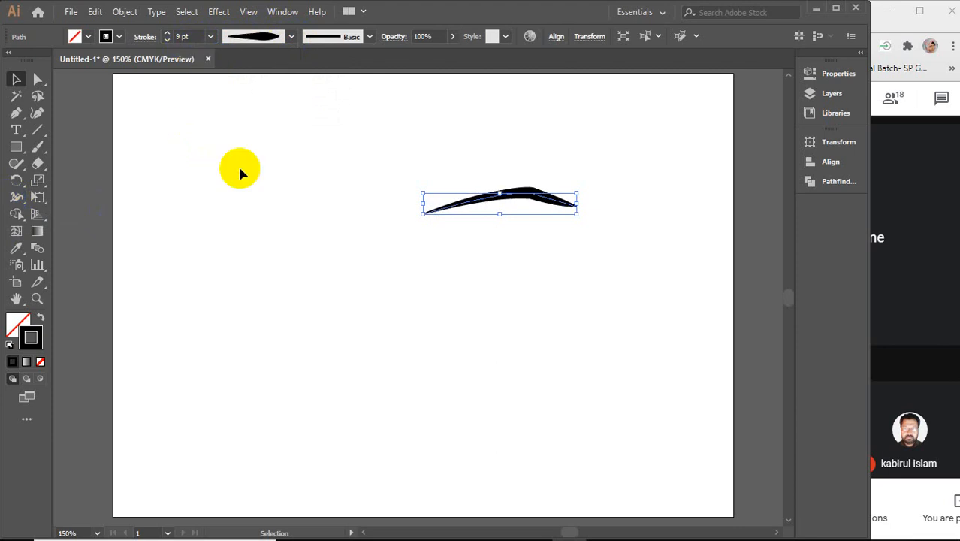
Step: Flip the stroke's width profile along the path and deselect the path
{"action": "left_click", "coordinate": [143, 39]}
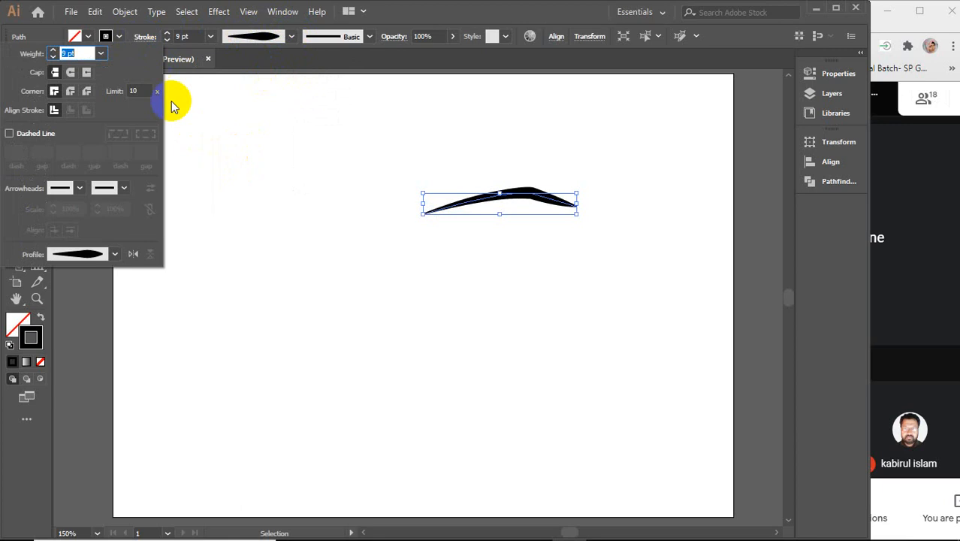
{"action": "left_click", "coordinate": [132, 253]}
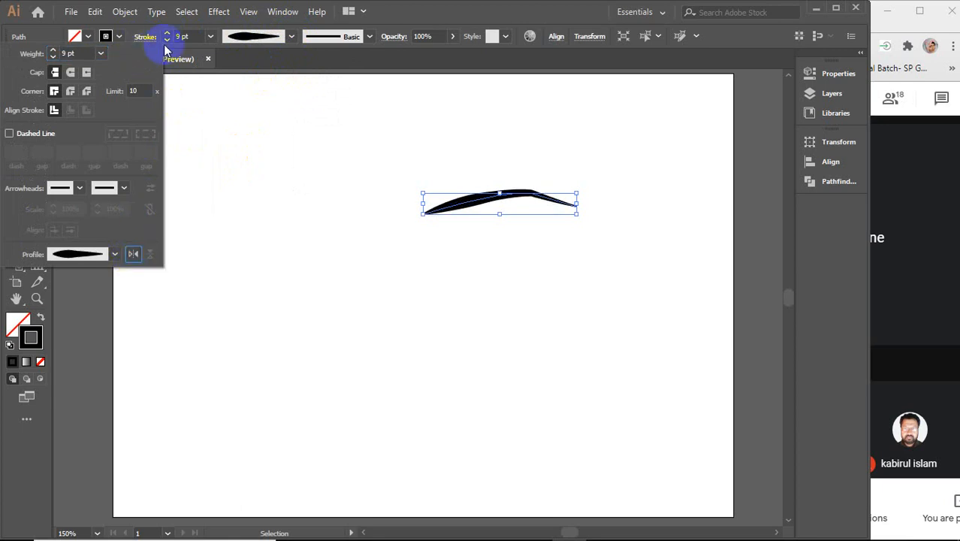
{"action": "left_click", "coordinate": [211, 38]}
{"action": "left_click", "coordinate": [269, 161]}
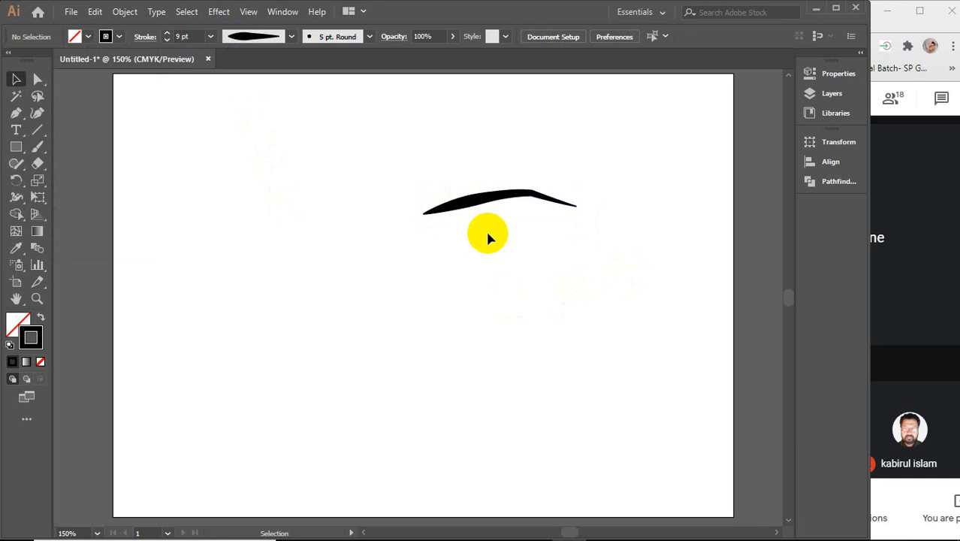
Step: Delete the tapered black path from the artboard
{"action": "scroll", "coordinate": [485, 226], "scroll_direction": "up", "scroll_amount": 3}
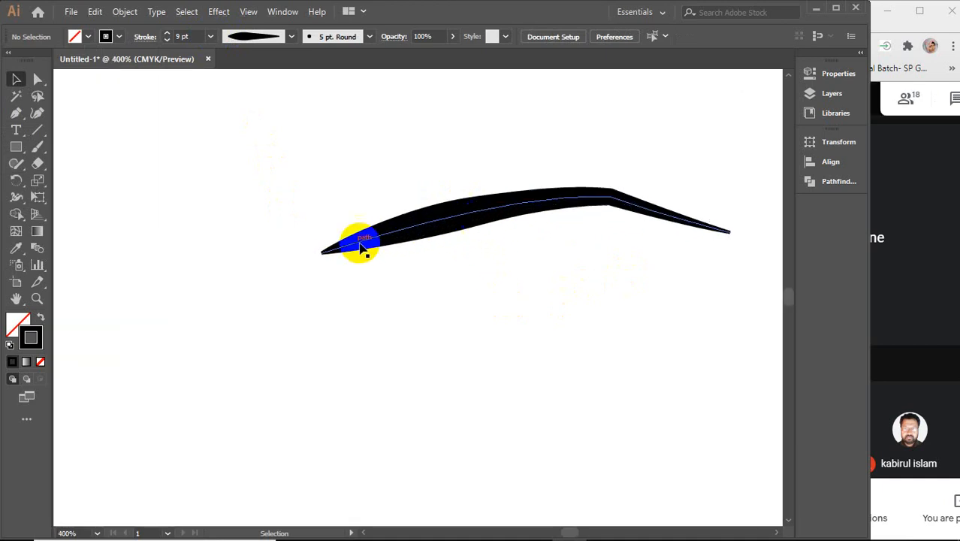
{"action": "left_click", "coordinate": [466, 219]}
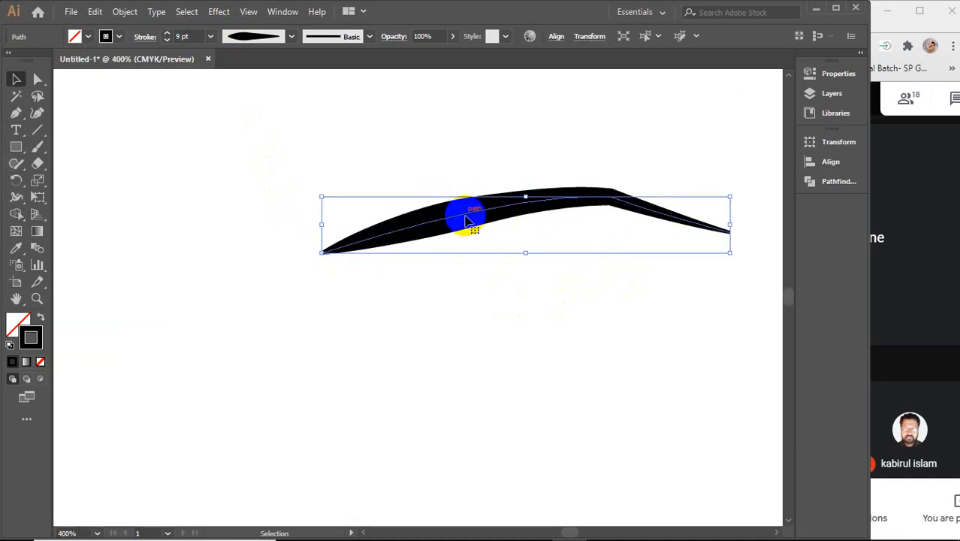
{"action": "key", "text": "Delete"}
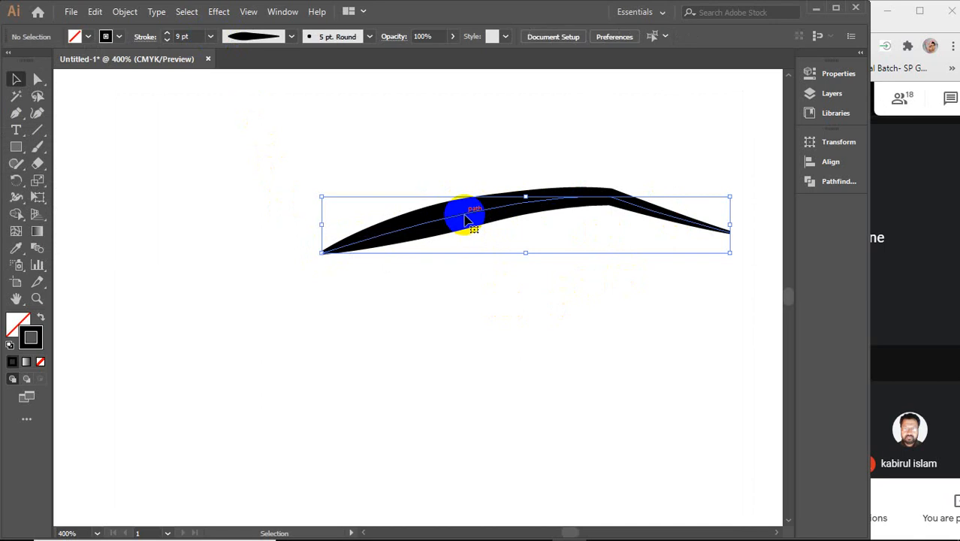
Step: Draw a closed four-petal flower about 2.9 in wide in the artboard's middle with the Pen tool, and deselect it
{"action": "scroll", "coordinate": [464, 217], "scroll_direction": "down", "scroll_amount": 4}
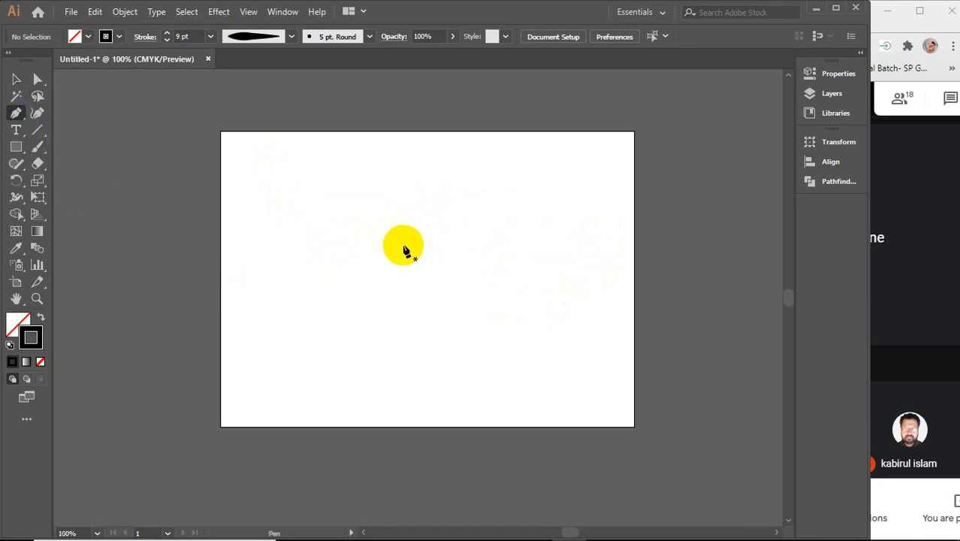
{"action": "left_click_drag", "start_coordinate": [406, 257], "coordinate": [425, 186]}
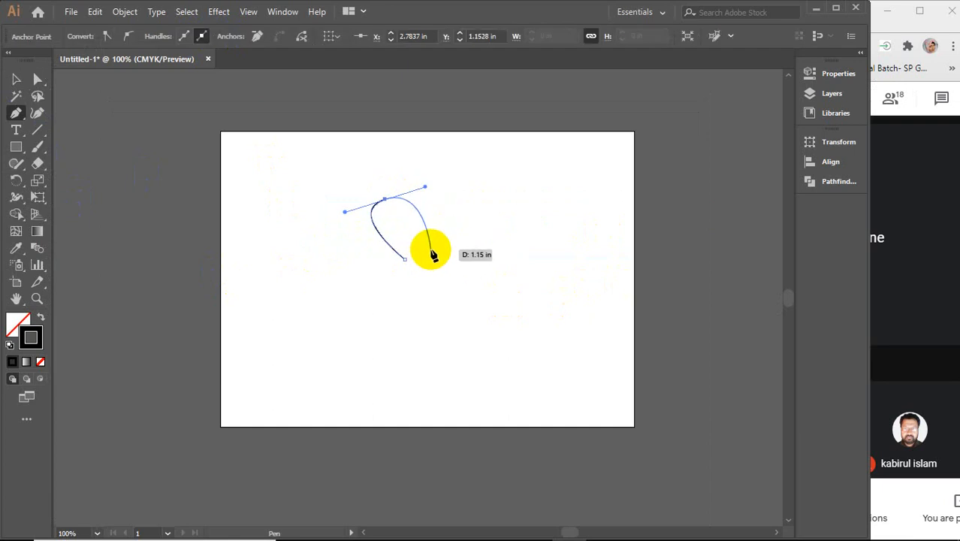
{"action": "left_click_drag", "start_coordinate": [431, 249], "coordinate": [393, 297]}
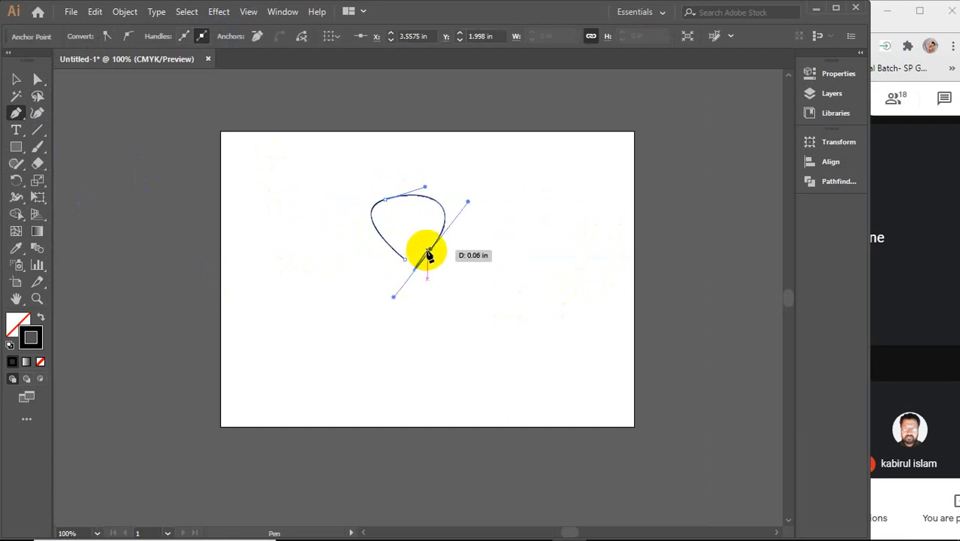
{"action": "left_click_drag", "start_coordinate": [431, 248], "coordinate": [524, 245]}
{"action": "left_click_drag", "start_coordinate": [439, 271], "coordinate": [363, 247]}
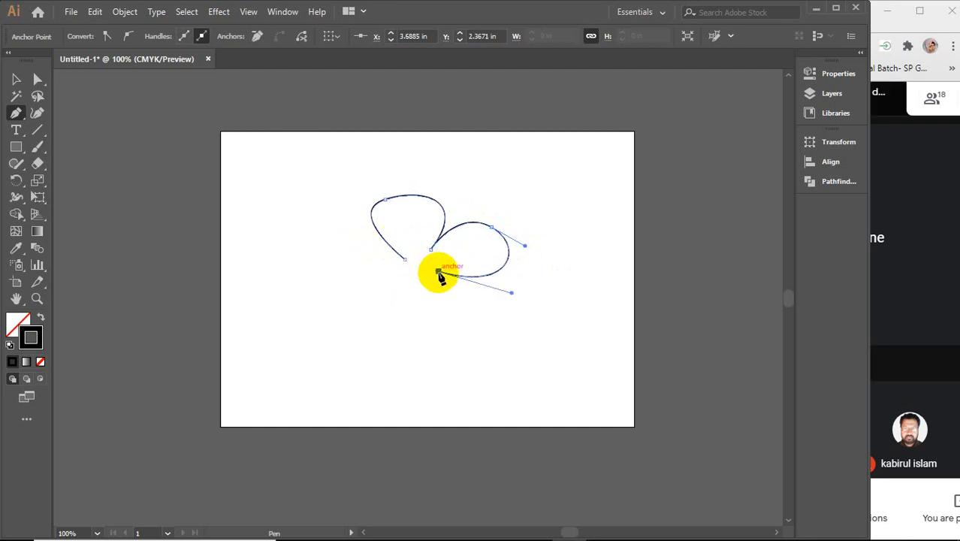
{"action": "left_click_drag", "start_coordinate": [464, 317], "coordinate": [450, 347]}
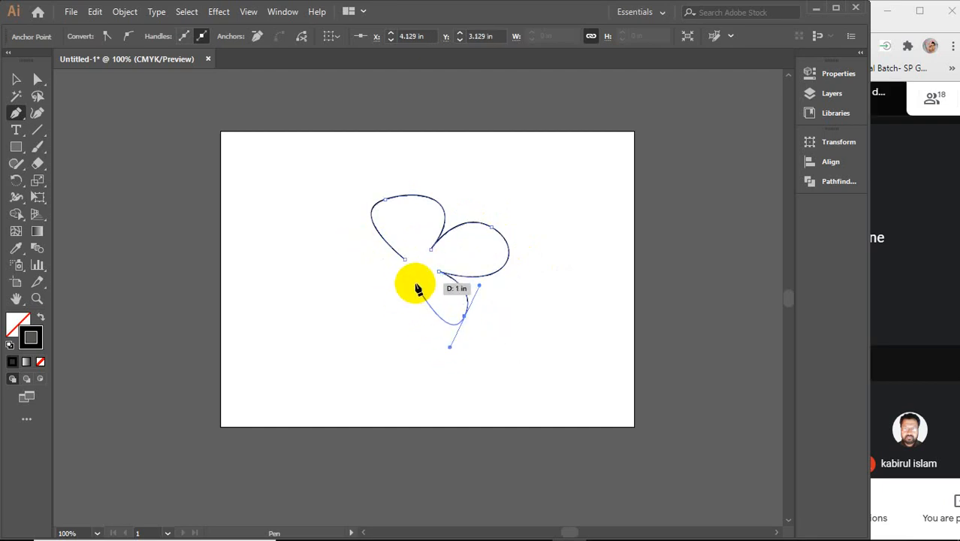
{"action": "left_click_drag", "start_coordinate": [415, 276], "coordinate": [324, 302]}
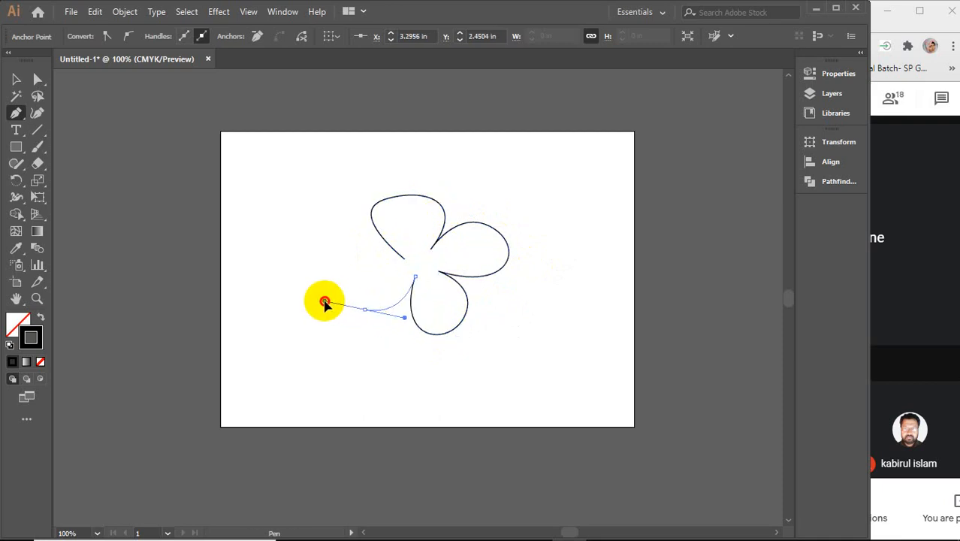
{"action": "left_click", "coordinate": [404, 259]}
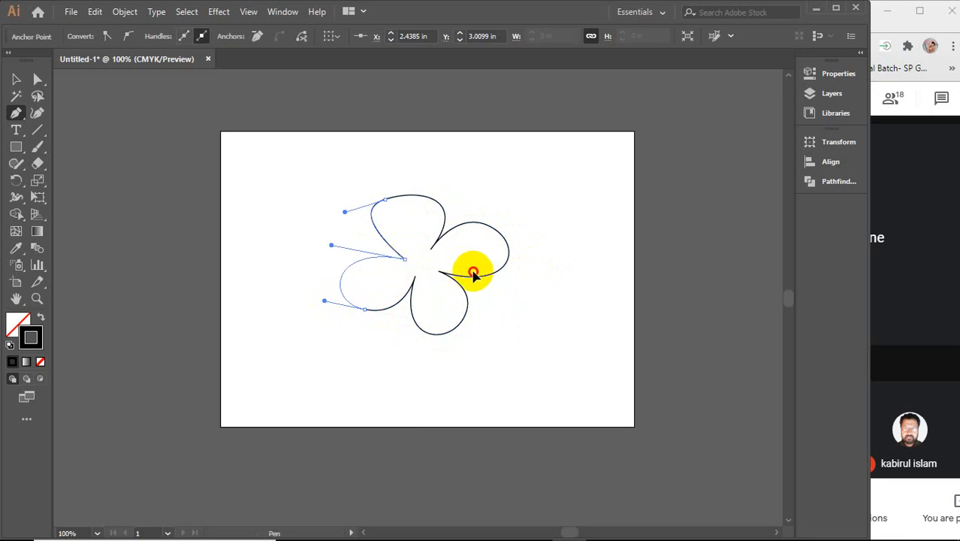
{"action": "left_click_drag", "start_coordinate": [473, 275], "coordinate": [480, 277]}
{"action": "key", "text": "v"}
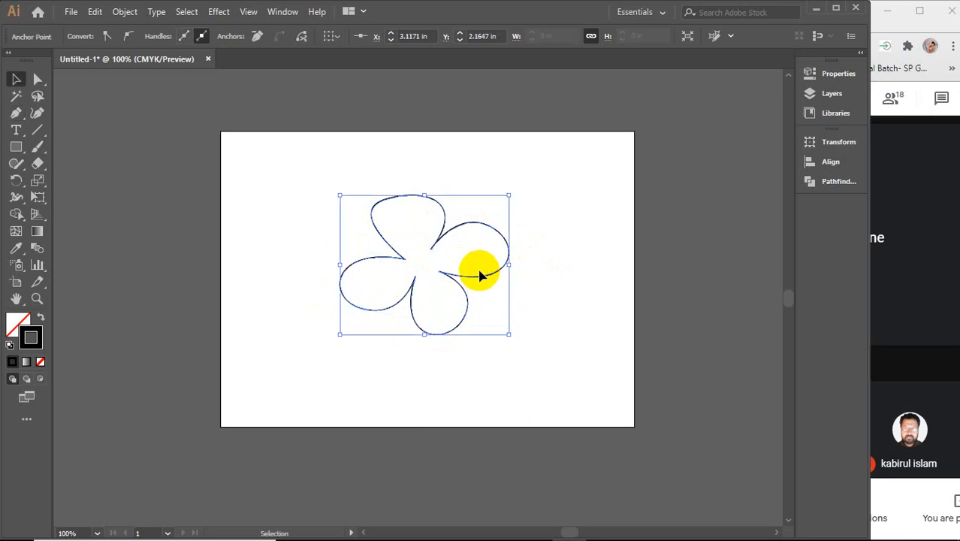
{"action": "left_click", "coordinate": [578, 275]}
Step: Convert the upper petal's outer anchor to a corner with the Anchor Point tool and lengthen the handle curving the petal's right side
{"action": "scroll", "coordinate": [425, 262], "scroll_direction": "up", "scroll_amount": 3}
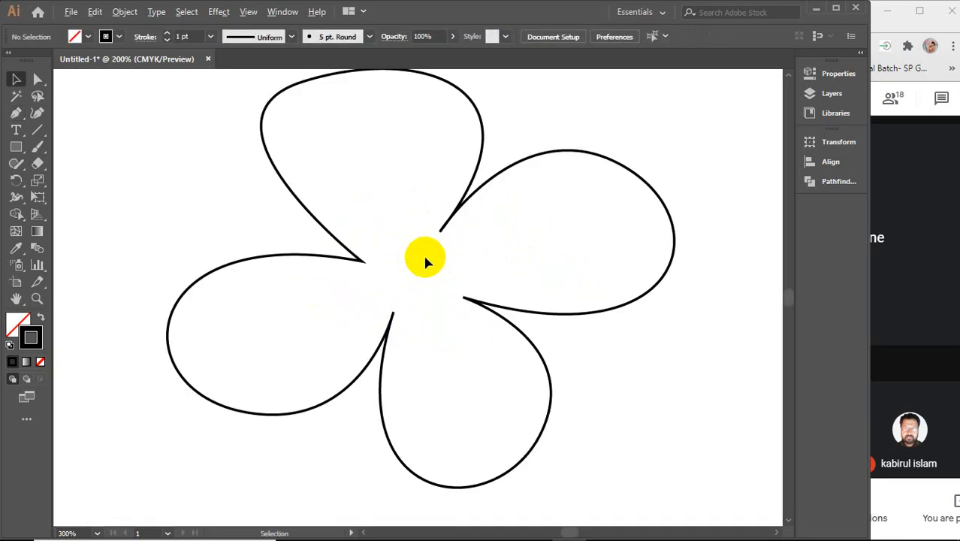
{"action": "scroll", "coordinate": [425, 261], "scroll_direction": "down", "scroll_amount": 1}
{"action": "left_click", "coordinate": [444, 232]}
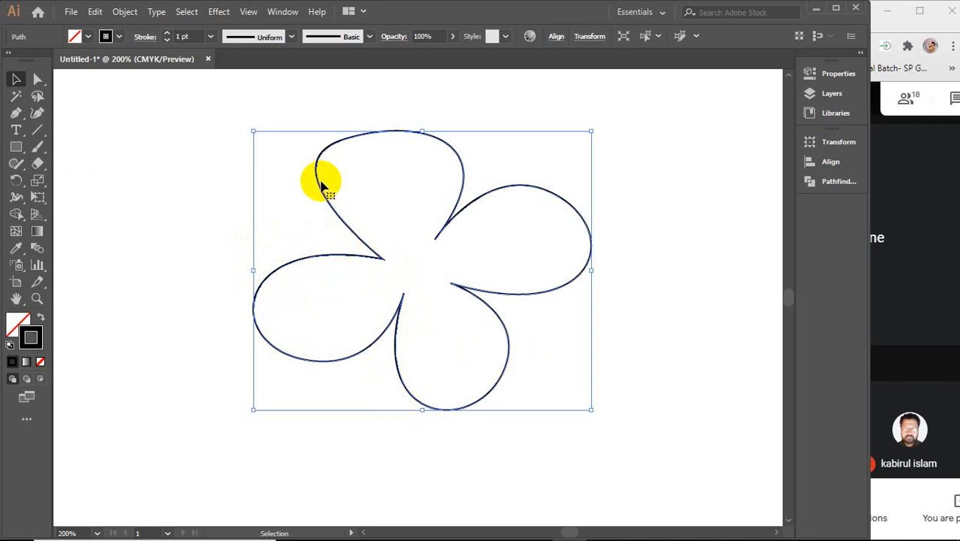
{"action": "left_click", "coordinate": [17, 113]}
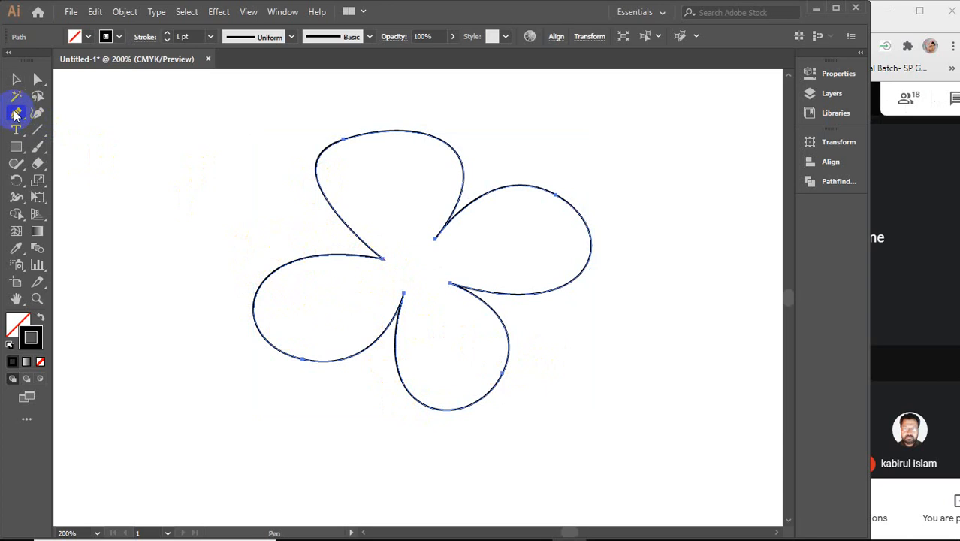
{"action": "left_click", "coordinate": [16, 113]}
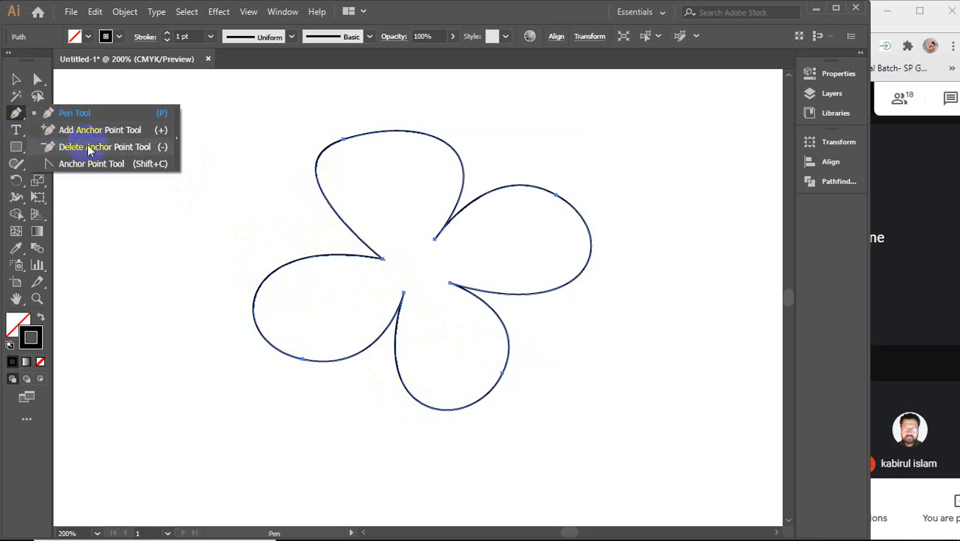
{"action": "left_click", "coordinate": [82, 167]}
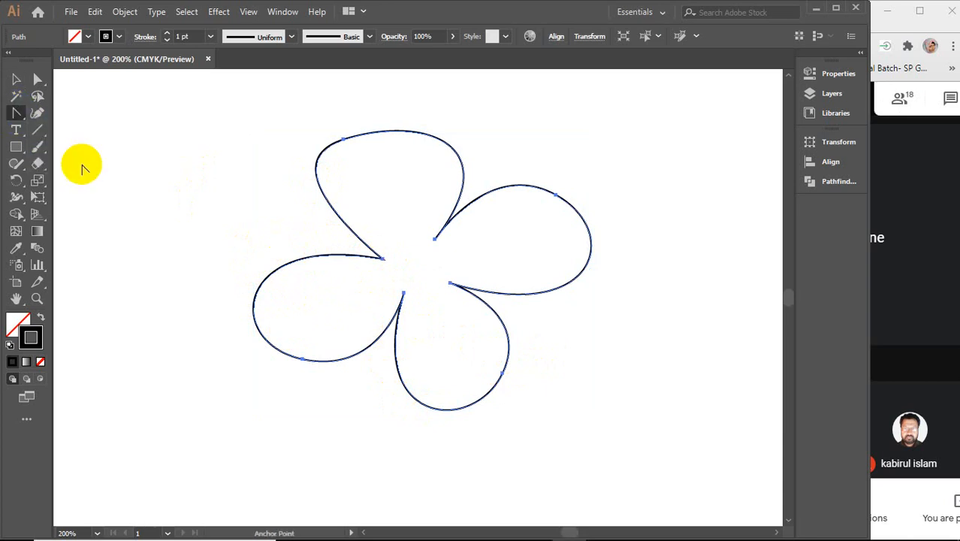
{"action": "left_click", "coordinate": [344, 140]}
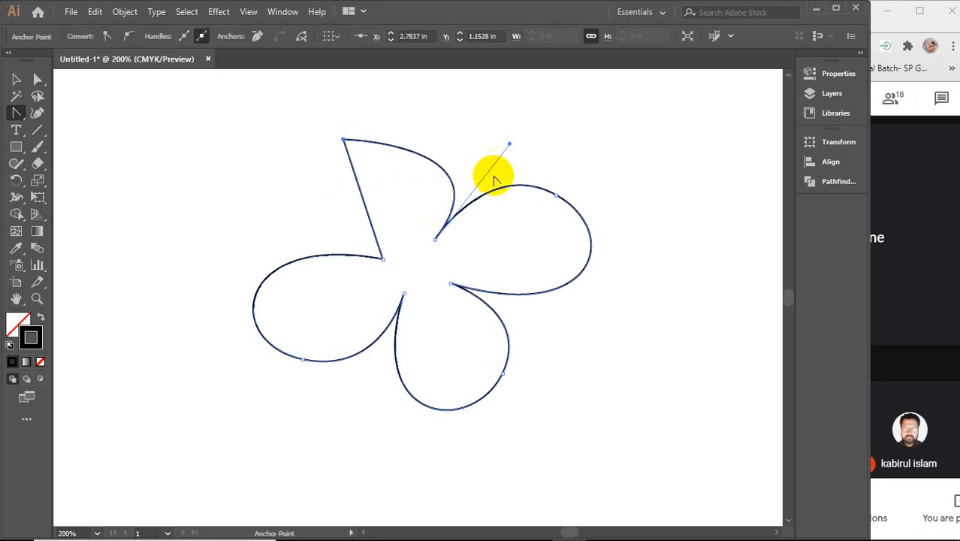
{"action": "left_click_drag", "start_coordinate": [508, 145], "coordinate": [531, 107]}
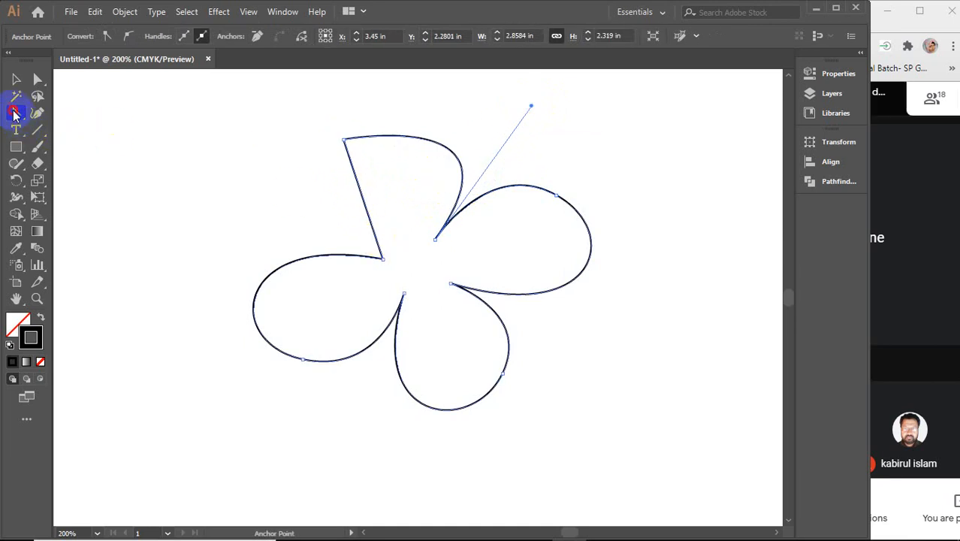
Step: Add an anchor midway on the upper petal's straight side and pull smooth handles out of it with the Anchor Point tool
{"action": "left_click_drag", "start_coordinate": [14, 111], "coordinate": [94, 133]}
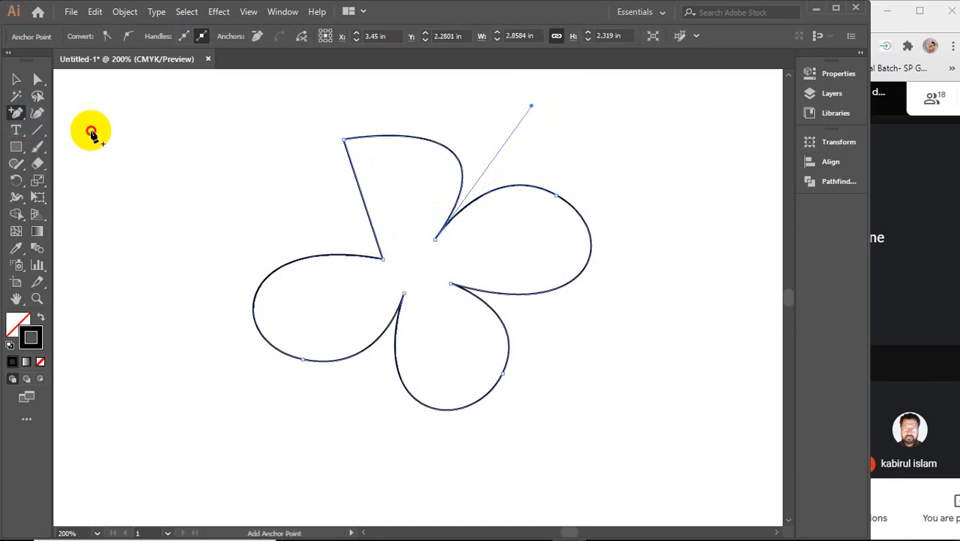
{"action": "left_click", "coordinate": [364, 198]}
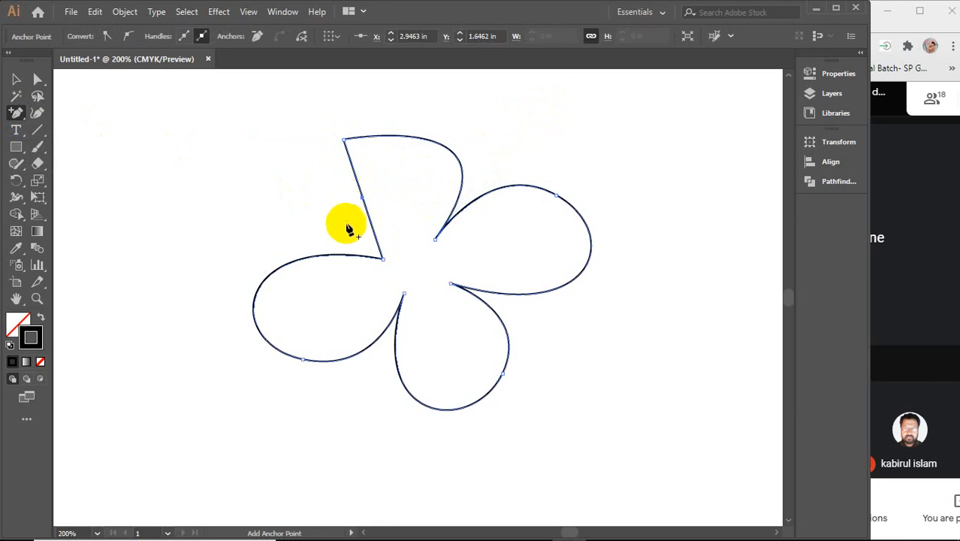
{"action": "left_click_drag", "start_coordinate": [15, 112], "coordinate": [100, 163]}
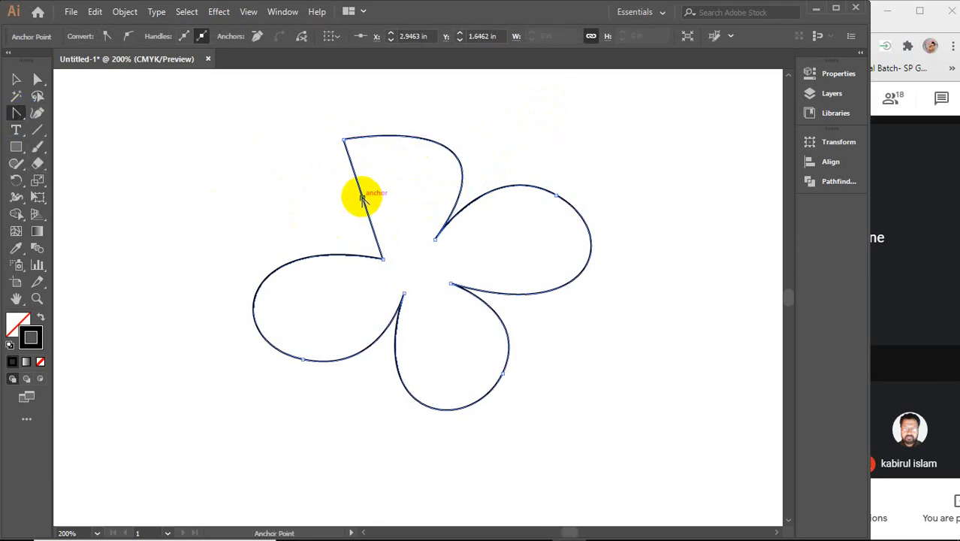
{"action": "left_click_drag", "start_coordinate": [362, 197], "coordinate": [311, 174]}
{"action": "left_click_drag", "start_coordinate": [363, 198], "coordinate": [310, 183]}
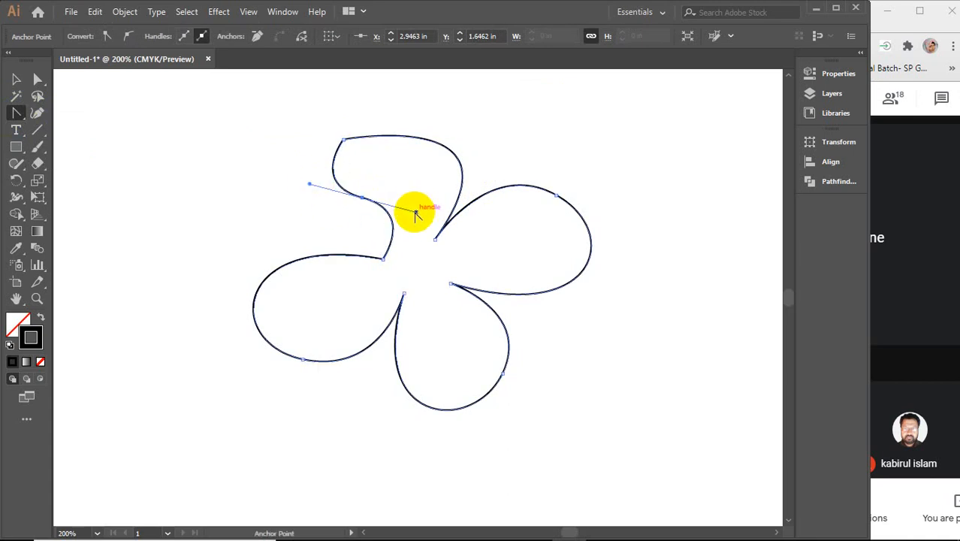
Step: Swing one handle of the added anchor independently to form a cusp, and pull both handles out again into a smooth S-curve
{"action": "left_click_drag", "start_coordinate": [416, 215], "coordinate": [320, 226]}
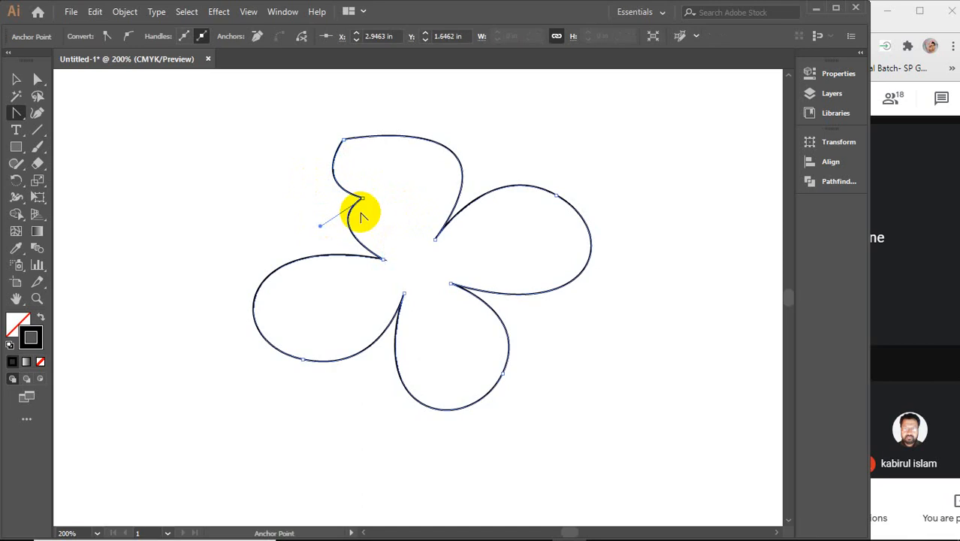
{"action": "left_click_drag", "start_coordinate": [361, 198], "coordinate": [291, 193]}
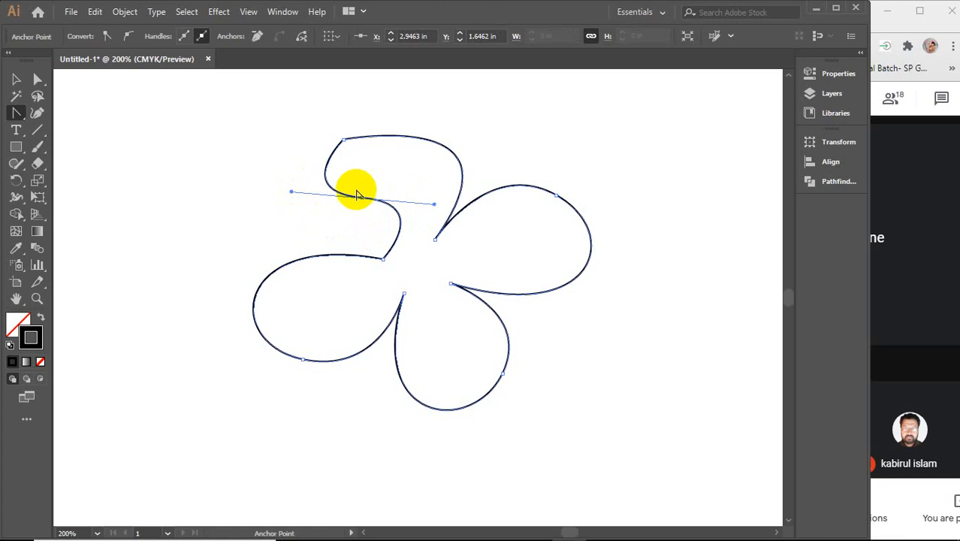
Step: Reshape the upper petal's left side with the Curvature tool by pulling the added anchor and the inner bend outward
{"action": "left_click", "coordinate": [37, 113]}
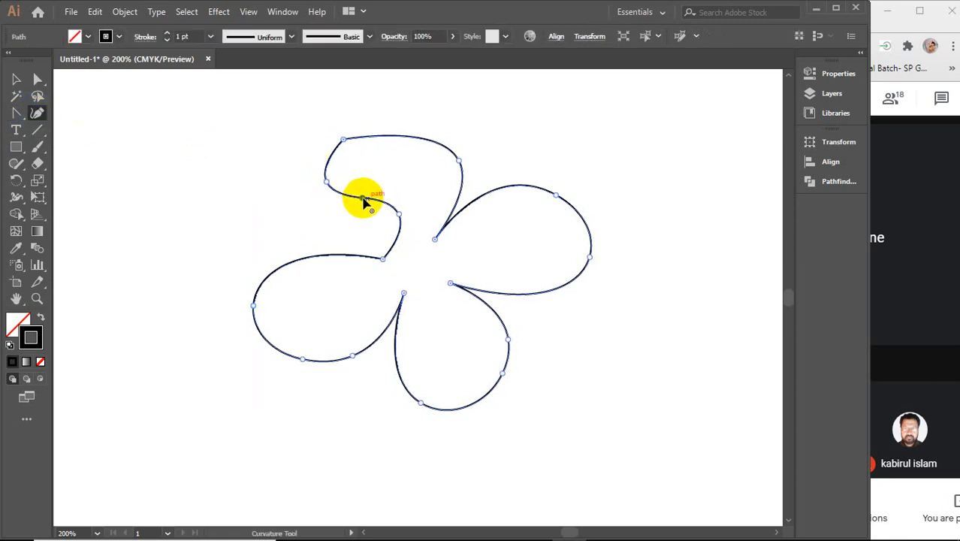
{"action": "left_click_drag", "start_coordinate": [363, 202], "coordinate": [310, 156]}
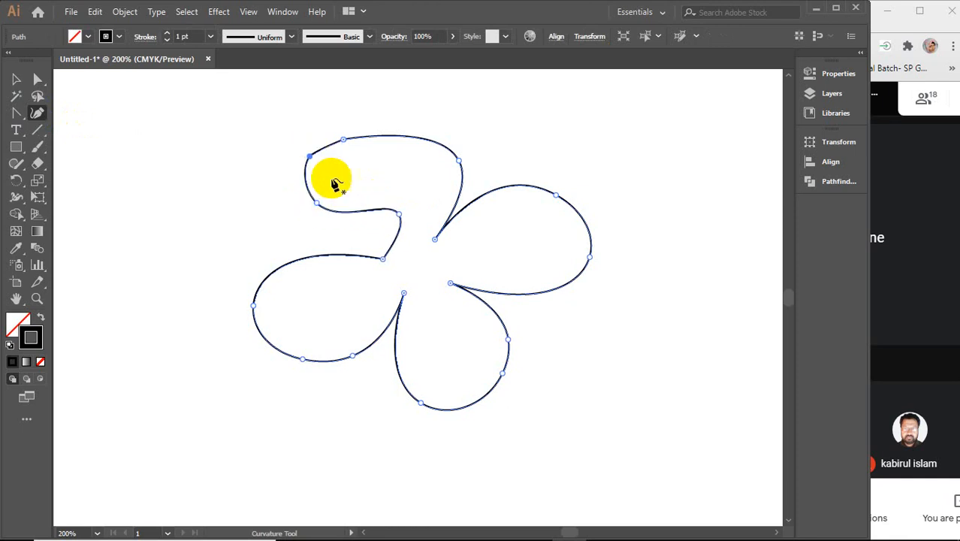
{"action": "left_click_drag", "start_coordinate": [399, 214], "coordinate": [302, 202]}
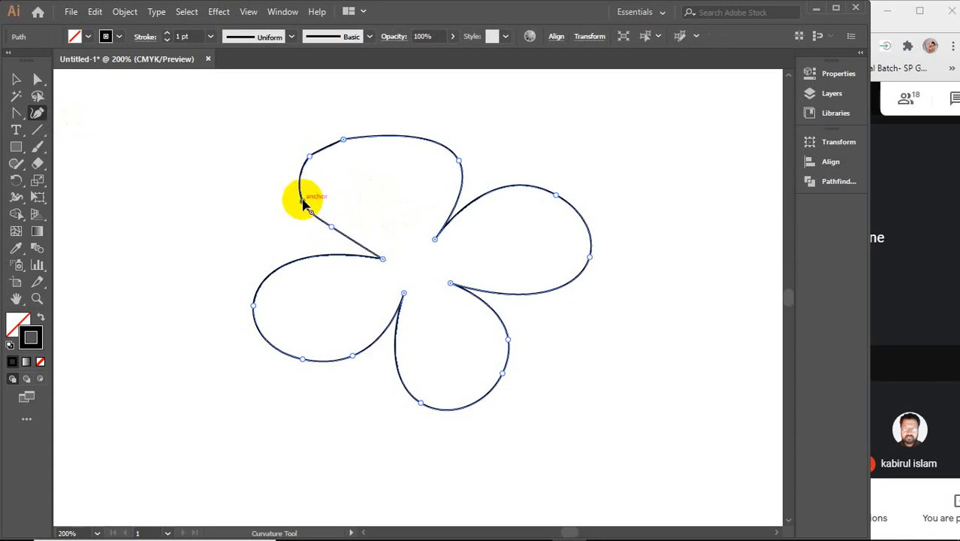
Step: Delete the two outermost anchors on the upper petal's left side and convert the petal's corner anchor to a smooth point
{"action": "left_click", "coordinate": [310, 157]}
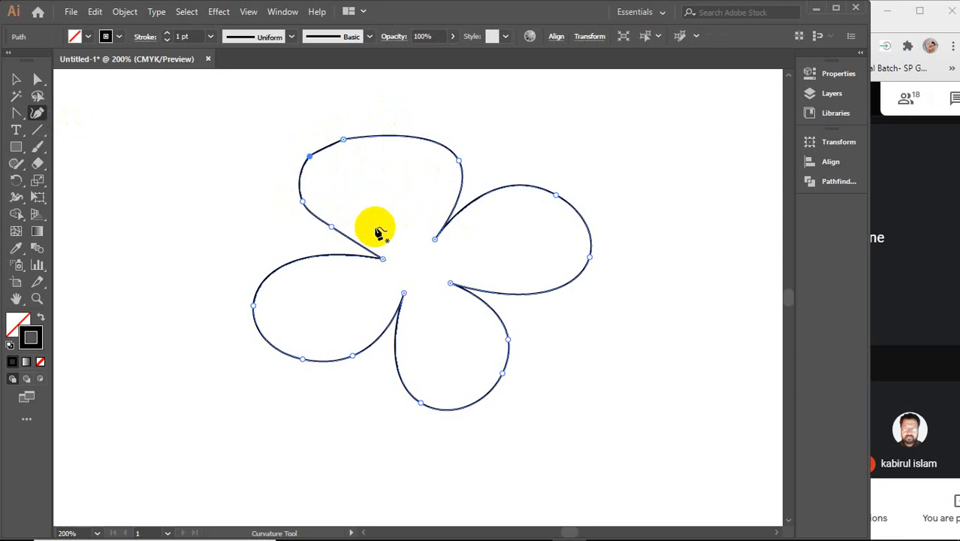
{"action": "left_click", "coordinate": [331, 226]}
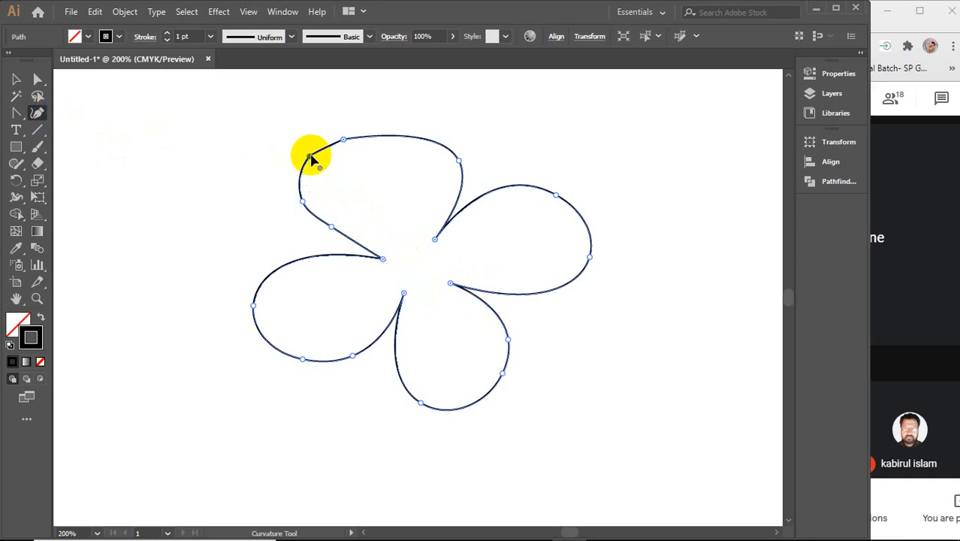
{"action": "key", "text": "Delete"}
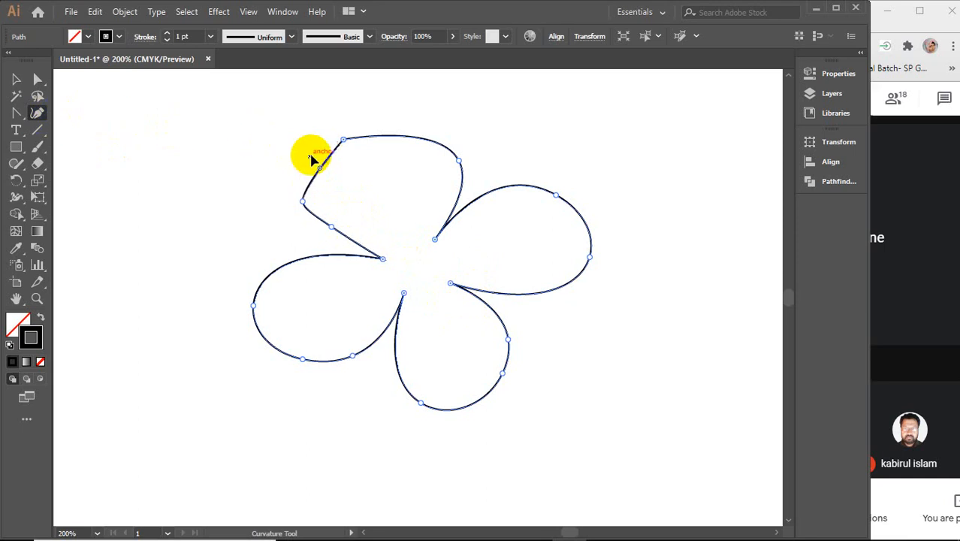
{"action": "left_click", "coordinate": [302, 201]}
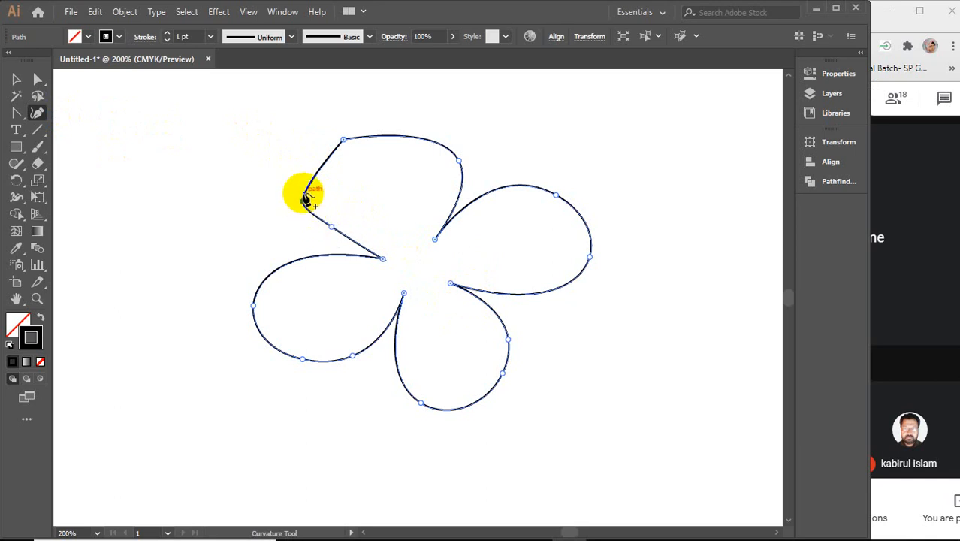
{"action": "key", "text": "Delete"}
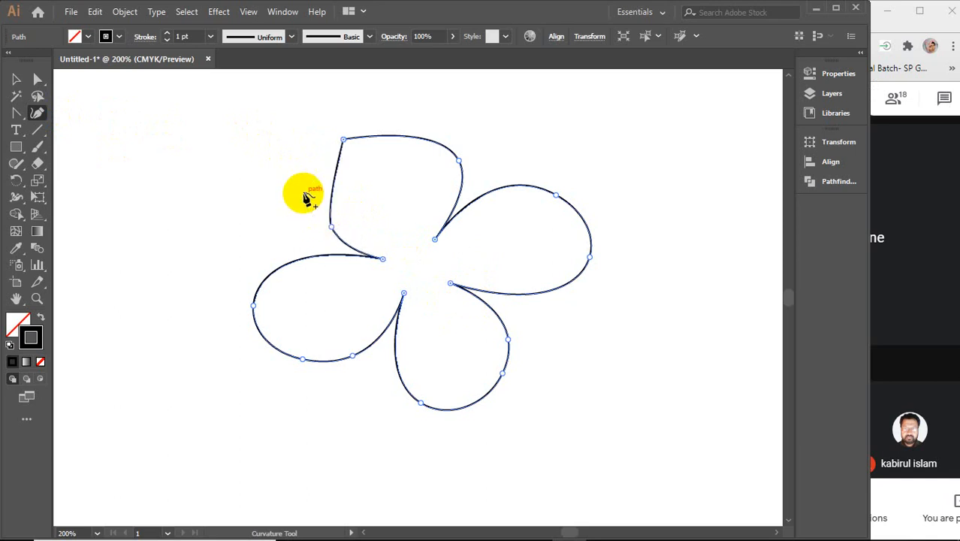
{"action": "double_click", "coordinate": [344, 140]}
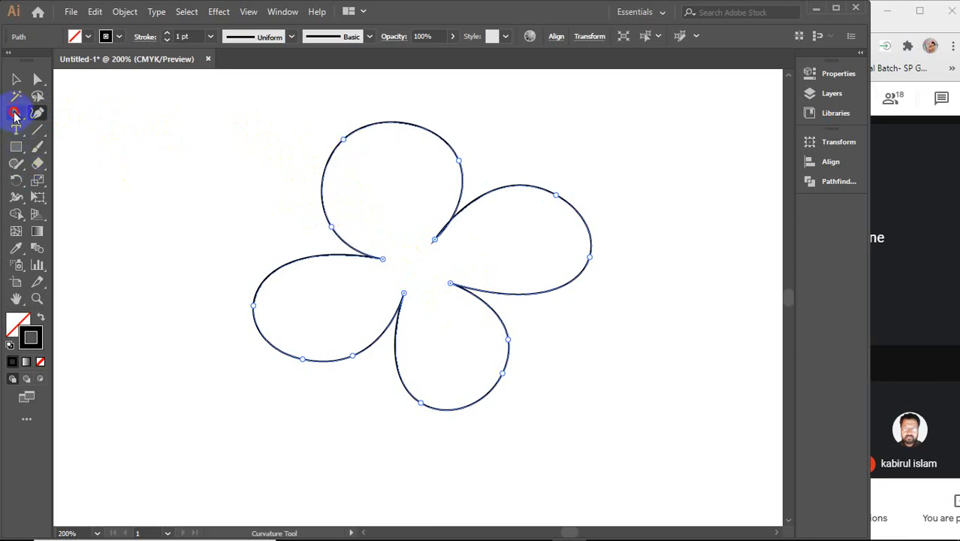
Step: Remove one outer anchor each from the left, upper and right petals with the Delete Anchor Point tool
{"action": "left_click_drag", "start_coordinate": [16, 113], "coordinate": [83, 145]}
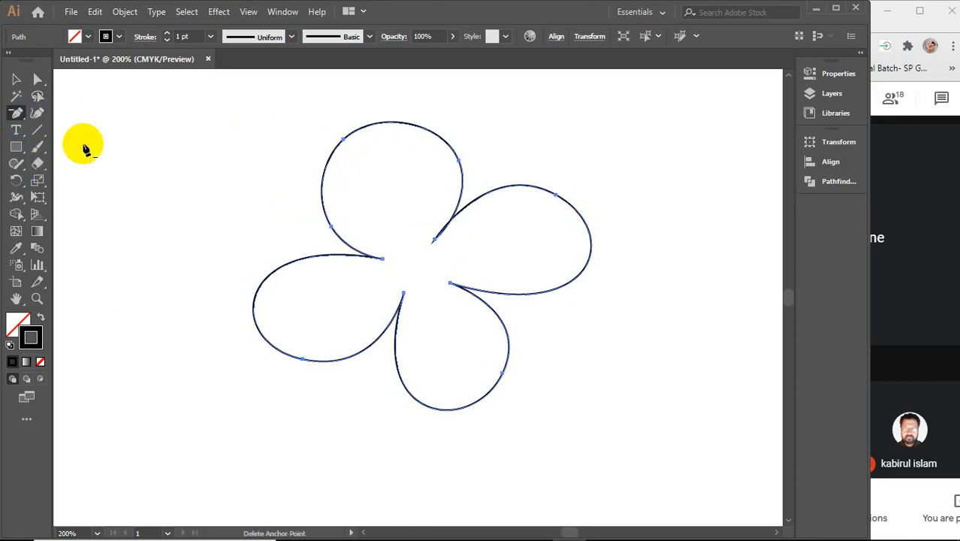
{"action": "left_click", "coordinate": [303, 360]}
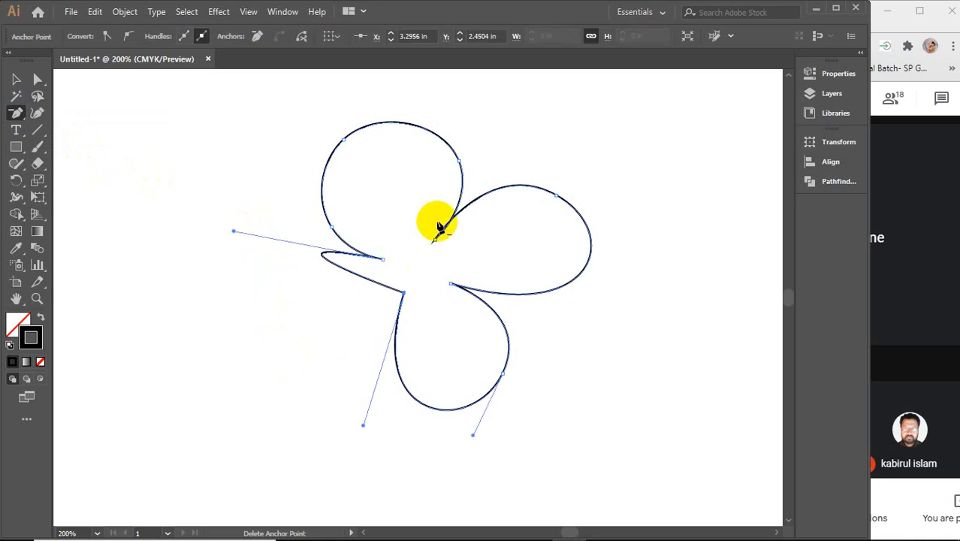
{"action": "left_click", "coordinate": [459, 161]}
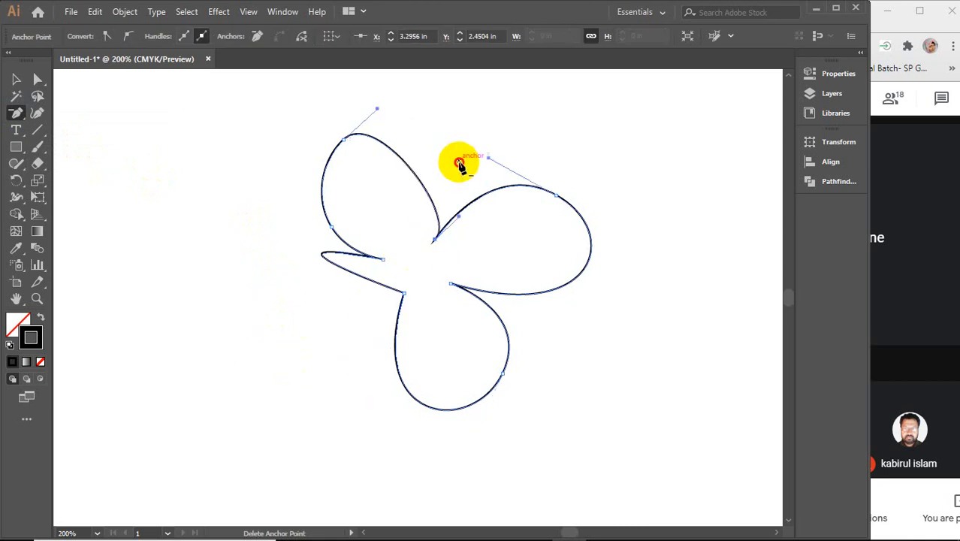
{"action": "left_click", "coordinate": [556, 197]}
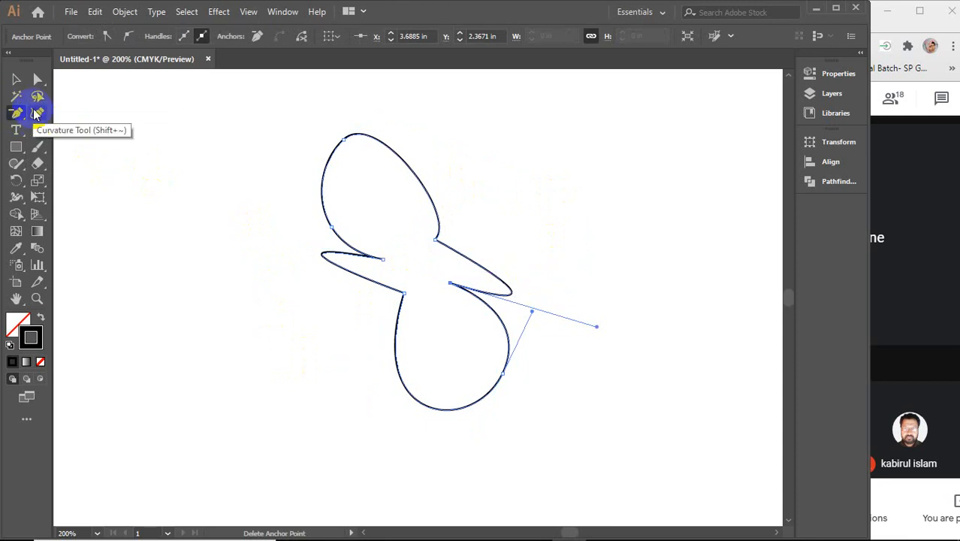
Step: Add Curvature anchors on the collapsed left and right petals, and pull the right petal's anchors outward into a rounded shape
{"action": "left_click", "coordinate": [38, 114]}
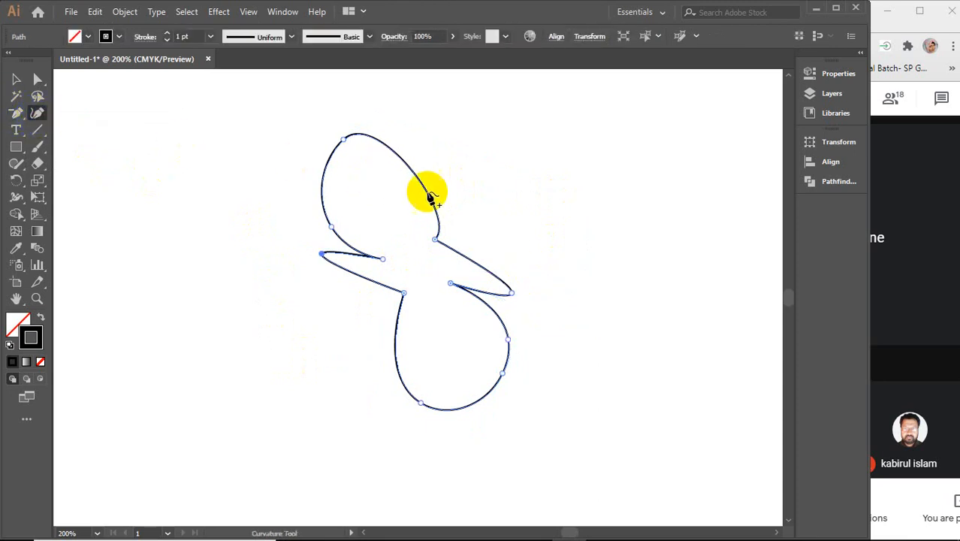
{"action": "left_click", "coordinate": [473, 261]}
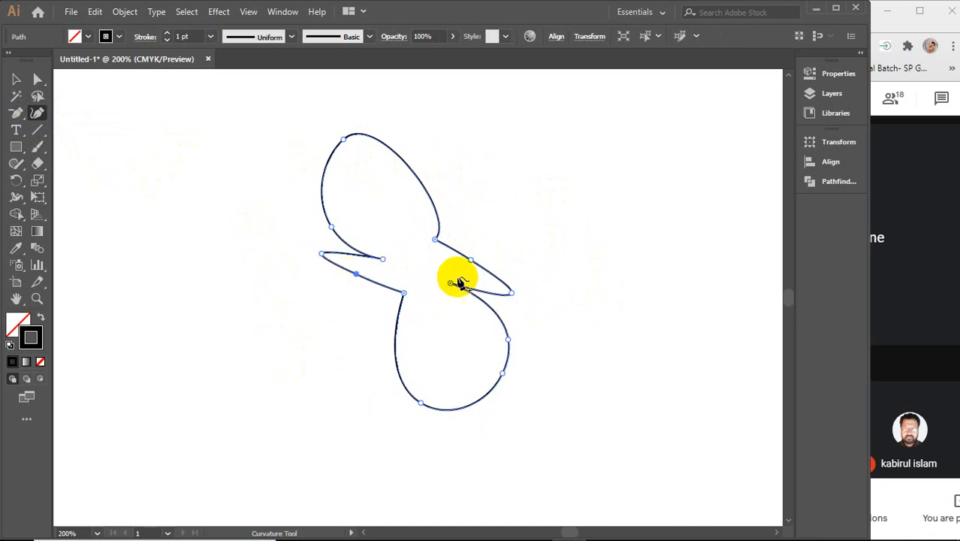
{"action": "left_click_drag", "start_coordinate": [470, 260], "coordinate": [511, 178]}
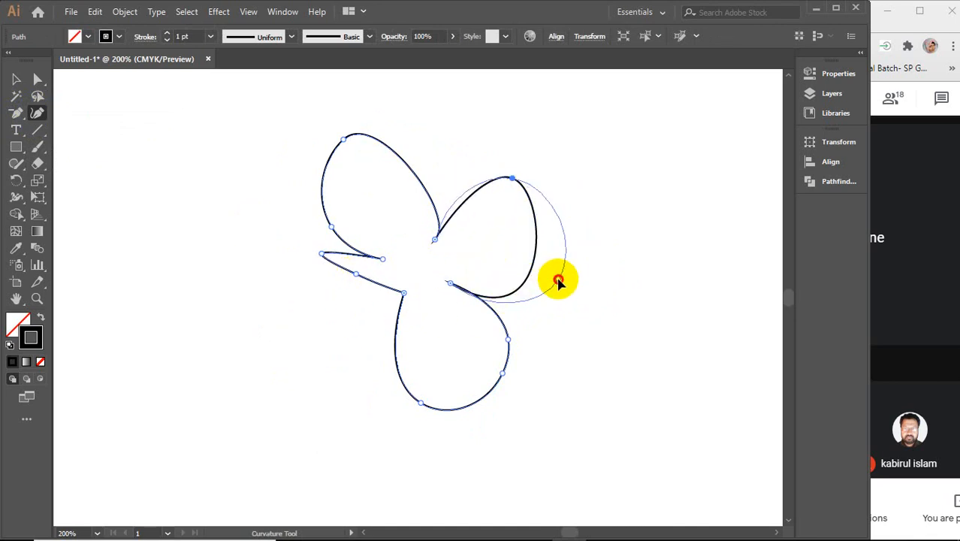
{"action": "left_click", "coordinate": [556, 279]}
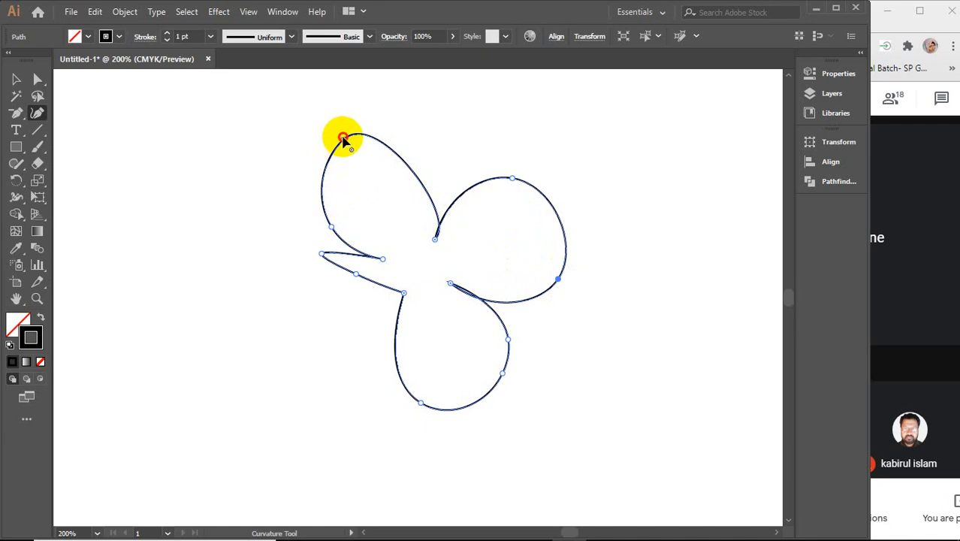
Step: Round out the upper and left petals by pulling their outer anchors outward with the Curvature tool
{"action": "left_click_drag", "start_coordinate": [343, 142], "coordinate": [374, 122]}
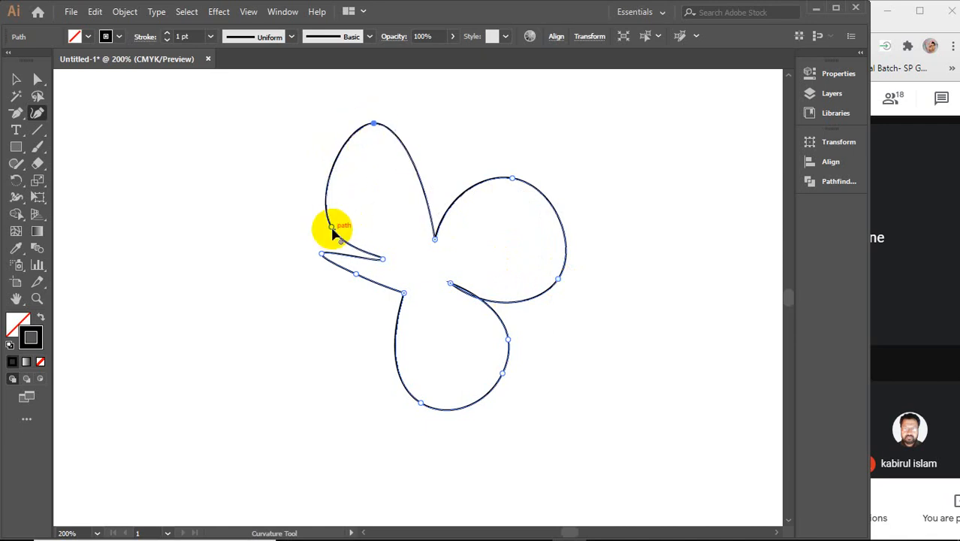
{"action": "left_click_drag", "start_coordinate": [332, 226], "coordinate": [296, 190]}
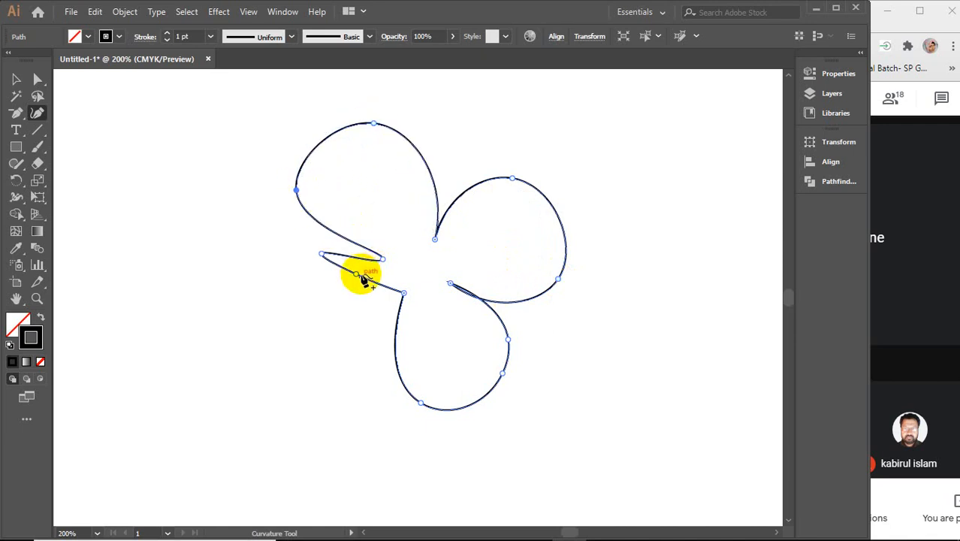
{"action": "left_click_drag", "start_coordinate": [355, 273], "coordinate": [288, 353]}
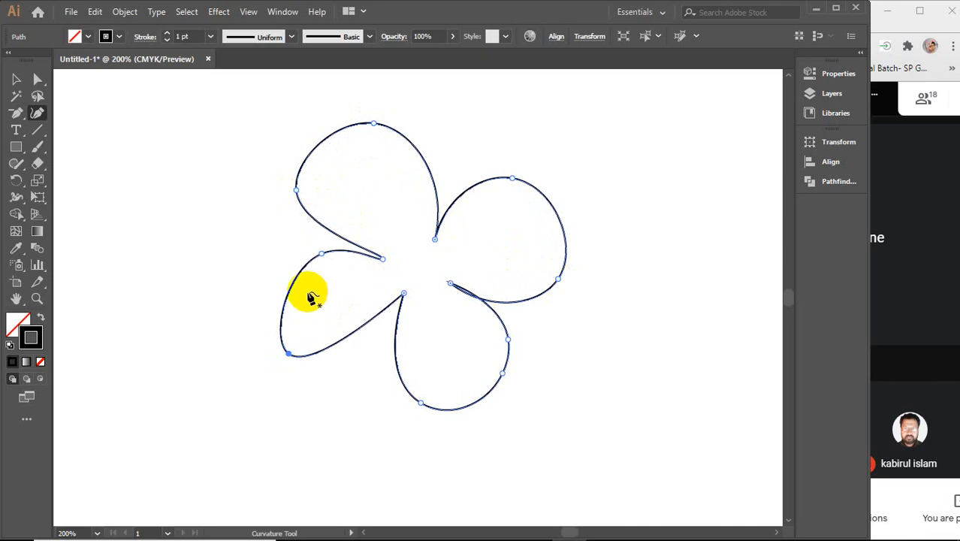
{"action": "left_click_drag", "start_coordinate": [321, 256], "coordinate": [272, 245]}
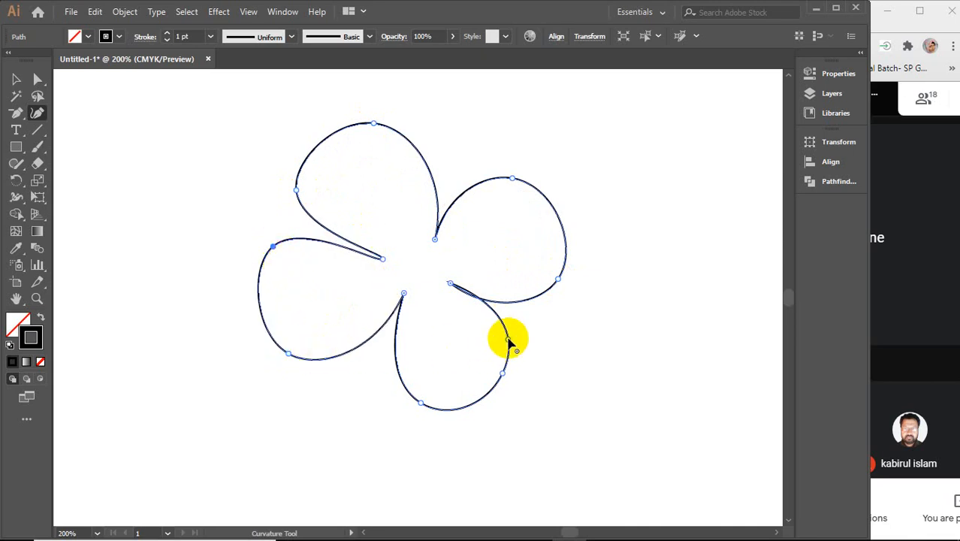
Step: Widen the lower petal by pulling its side anchors outward with the Curvature tool, and deselect the flower
{"action": "left_click_drag", "start_coordinate": [509, 340], "coordinate": [523, 388]}
{"action": "mouse_move", "coordinate": [420, 402]}
{"action": "left_mouse_down"}
{"action": "mouse_move", "coordinate": [407, 408]}
{"action": "mouse_move", "coordinate": [411, 418]}
{"action": "left_mouse_up"}
{"action": "left_click", "coordinate": [15, 79]}
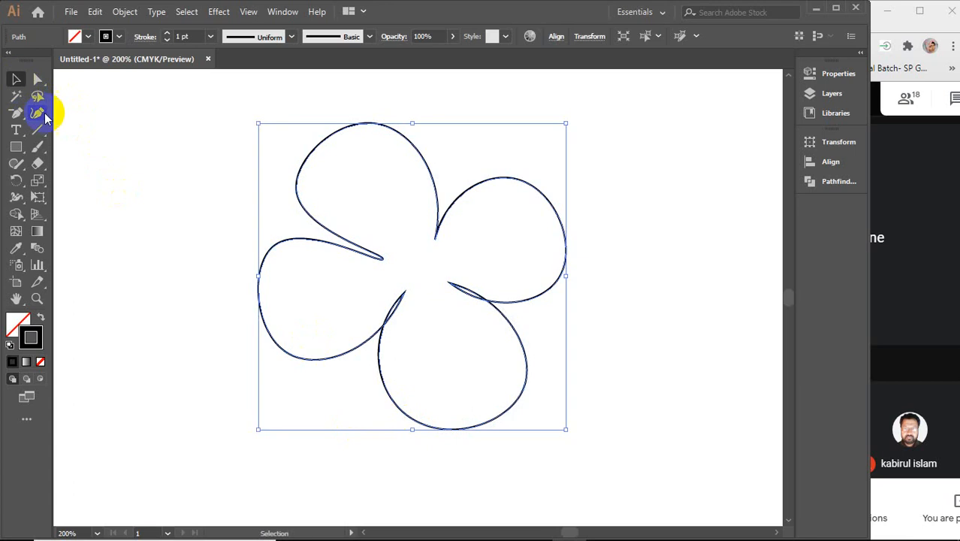
{"action": "left_click", "coordinate": [172, 191]}
Step: Draw a rectangle about 2.32 in wide and 1.6 in high on the empty canvas below the artboard
{"action": "scroll", "coordinate": [177, 172], "scroll_direction": "down", "scroll_amount": 5}
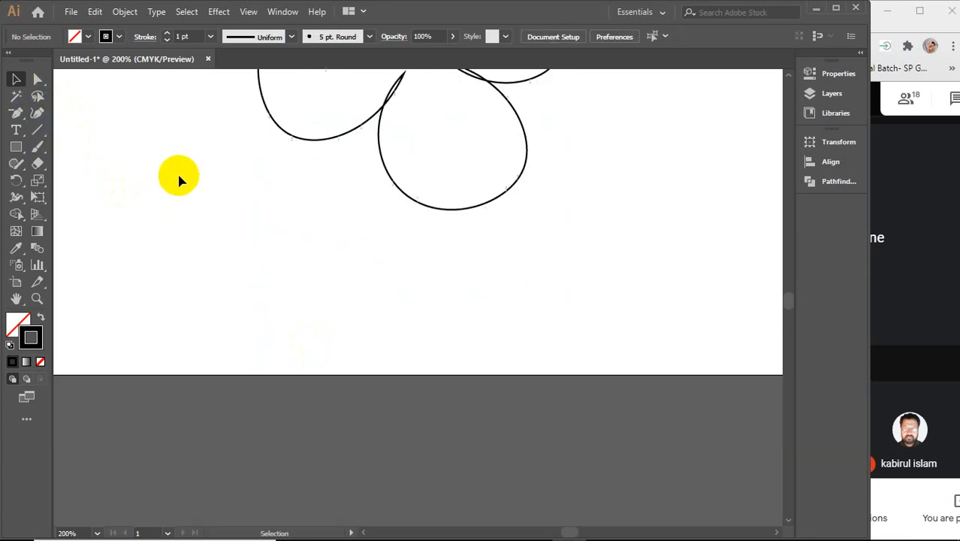
{"action": "scroll", "coordinate": [177, 171], "scroll_direction": "down", "scroll_amount": 7}
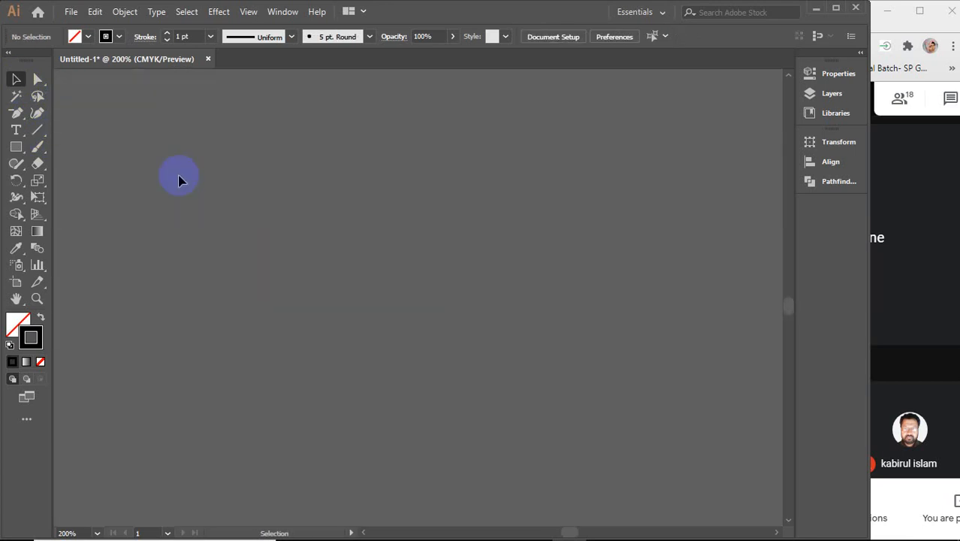
{"action": "left_click", "coordinate": [16, 147]}
{"action": "left_click_drag", "start_coordinate": [302, 204], "coordinate": [576, 394]}
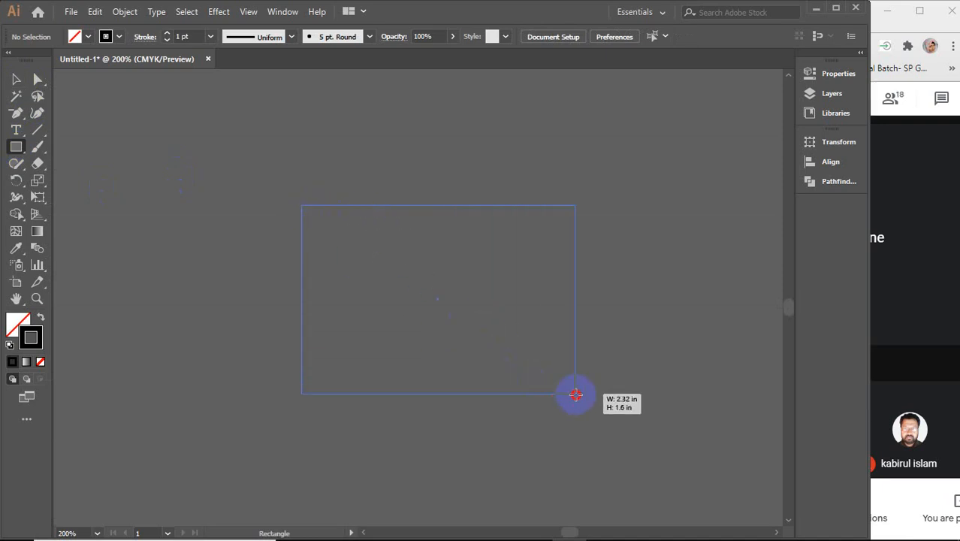
{"action": "left_click", "coordinate": [16, 79]}
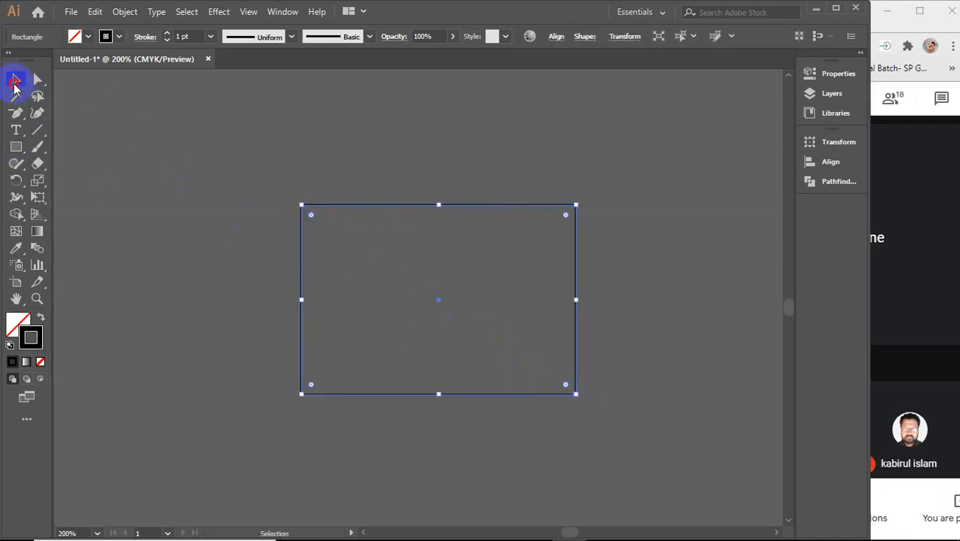
Step: Set the rectangle's stroke colour to yellow and deselect it
{"action": "left_click", "coordinate": [107, 36]}
{"action": "left_click", "coordinate": [116, 102]}
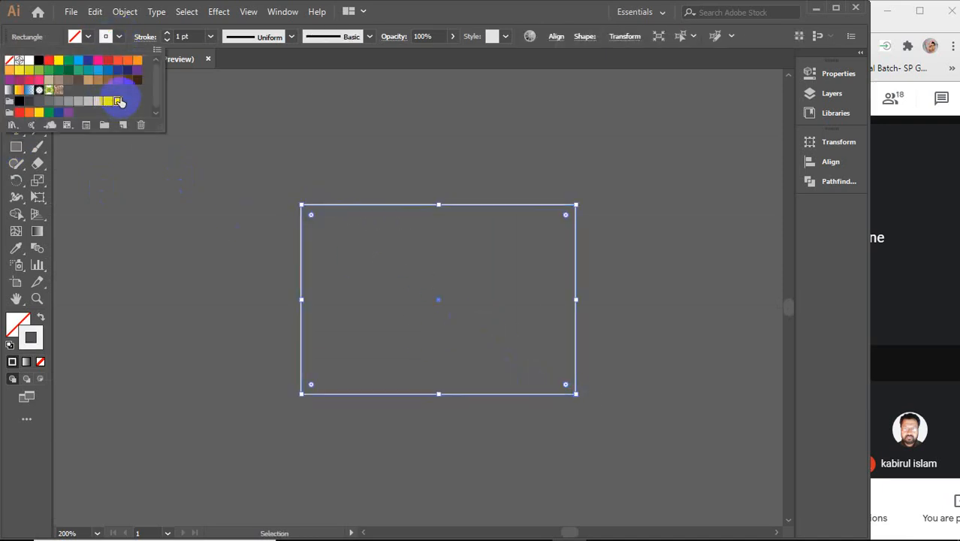
{"action": "left_click", "coordinate": [57, 61]}
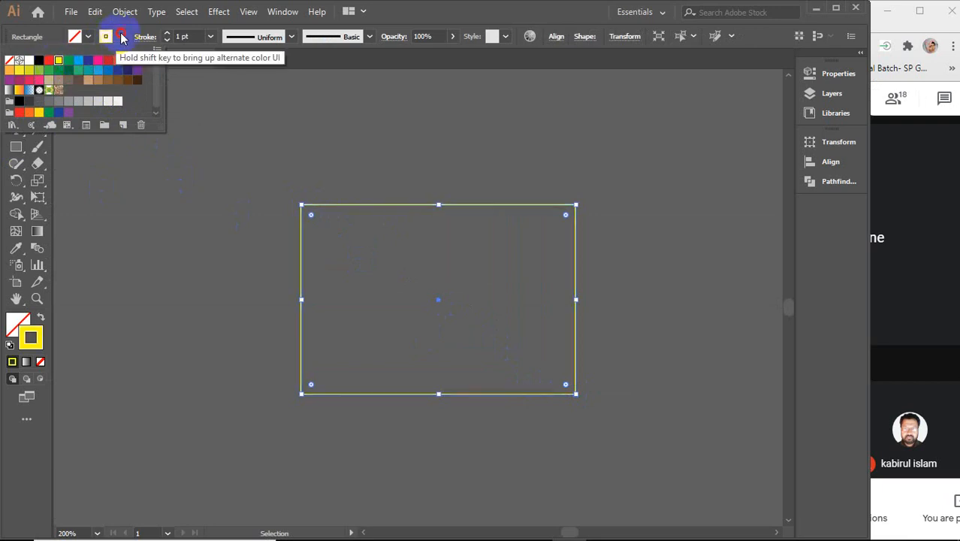
{"action": "left_click", "coordinate": [107, 36]}
{"action": "left_click", "coordinate": [373, 235]}
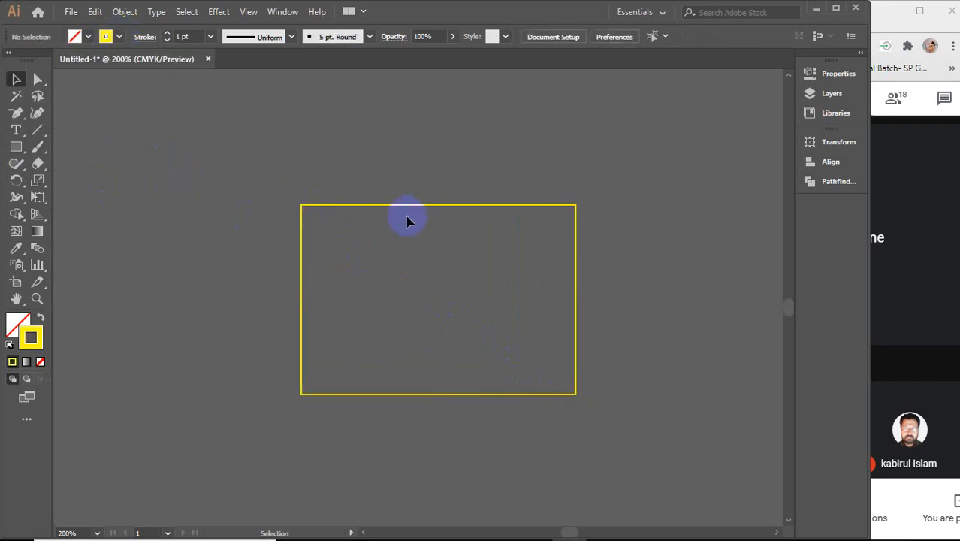
Step: Add anchors midway on the rectangle's top and bottom edges with the Curvature tool, and pull the upper one down into a concave curve
{"action": "left_click", "coordinate": [366, 205]}
{"action": "left_click", "coordinate": [37, 114]}
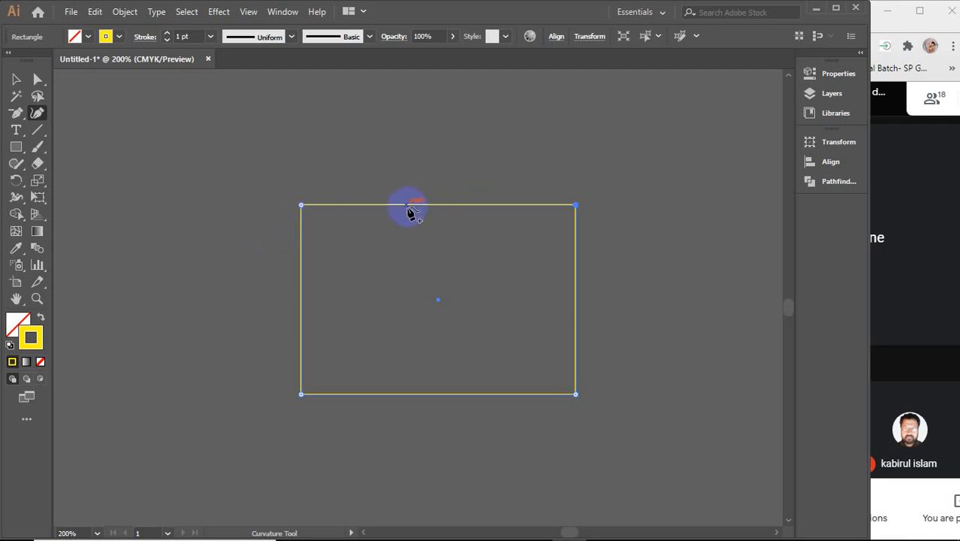
{"action": "left_click", "coordinate": [393, 204]}
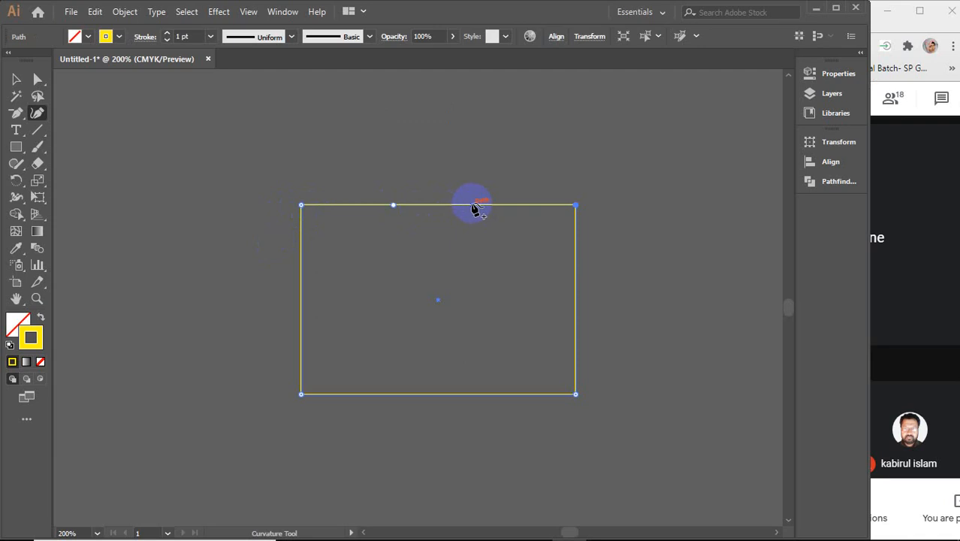
{"action": "key", "text": "ctrl+z"}
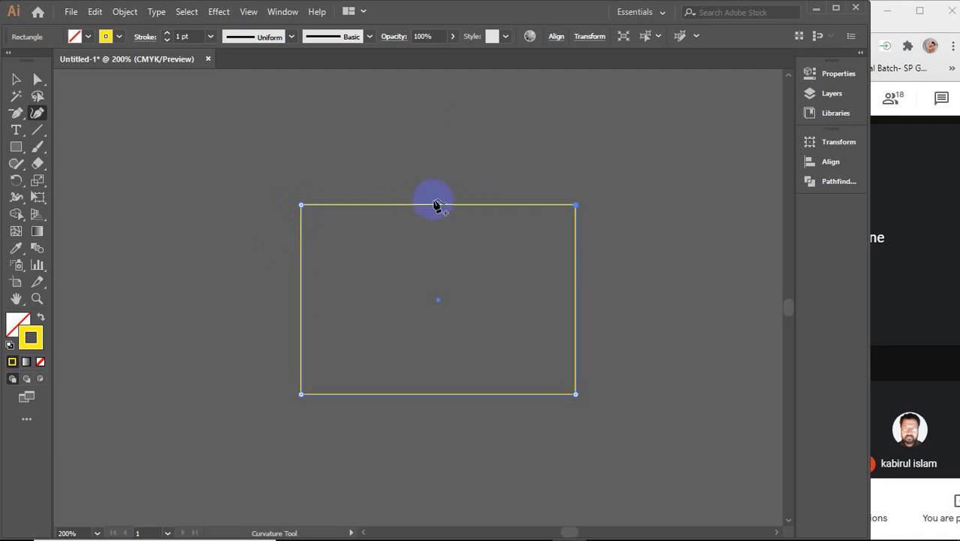
{"action": "left_click", "coordinate": [439, 204]}
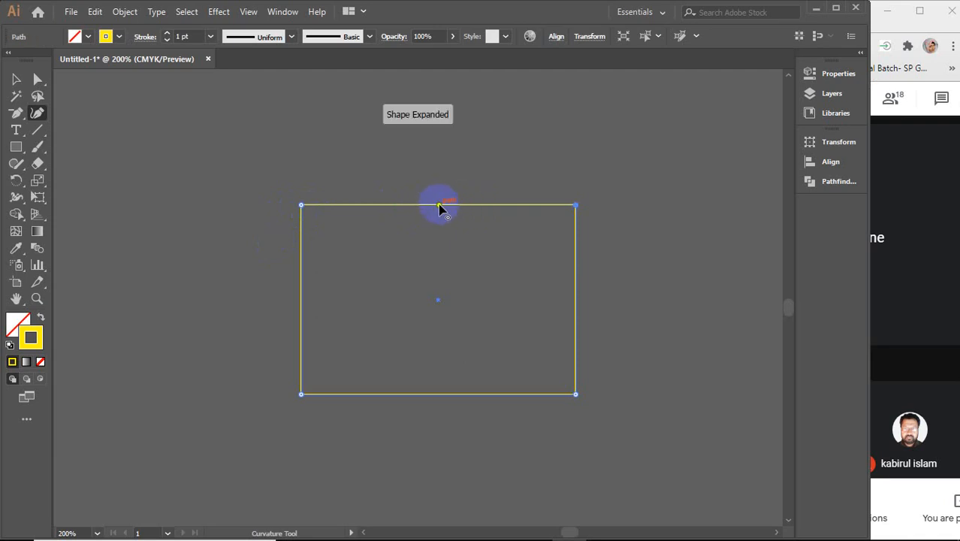
{"action": "left_click", "coordinate": [440, 395]}
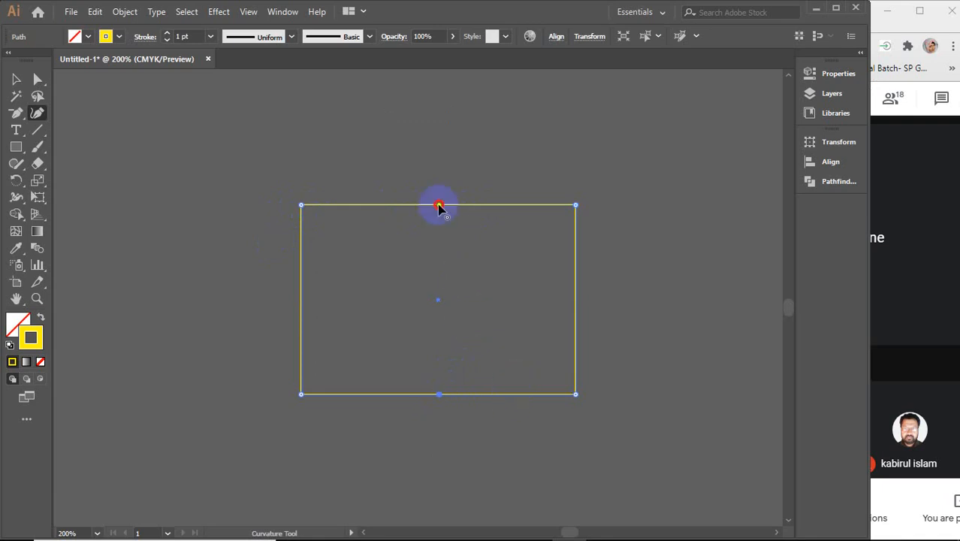
{"action": "left_click_drag", "start_coordinate": [439, 205], "coordinate": [439, 249]}
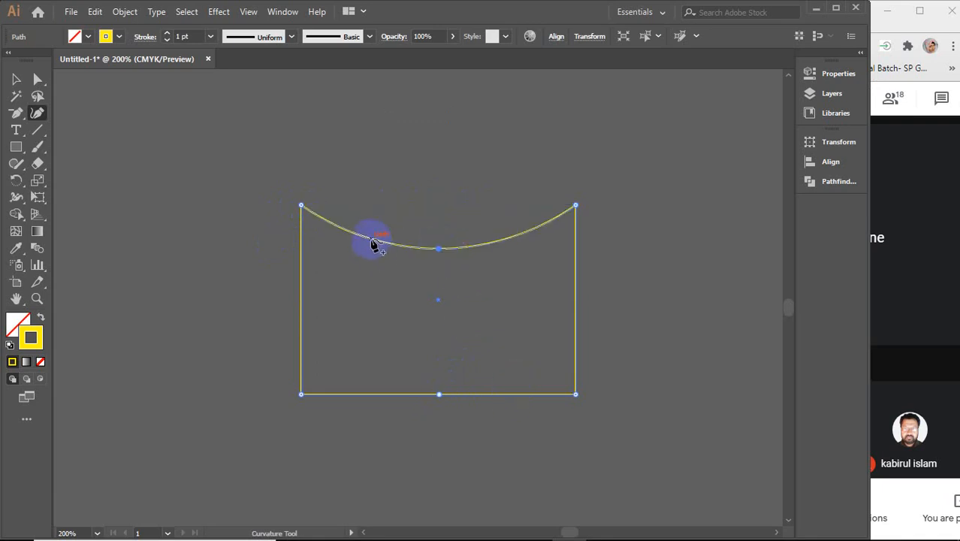
Step: Add curvature anchors on both halves of the upper edge pulled upward, and on both side edges pulled outward, forming two rounded lobes
{"action": "left_click_drag", "start_coordinate": [373, 242], "coordinate": [381, 200]}
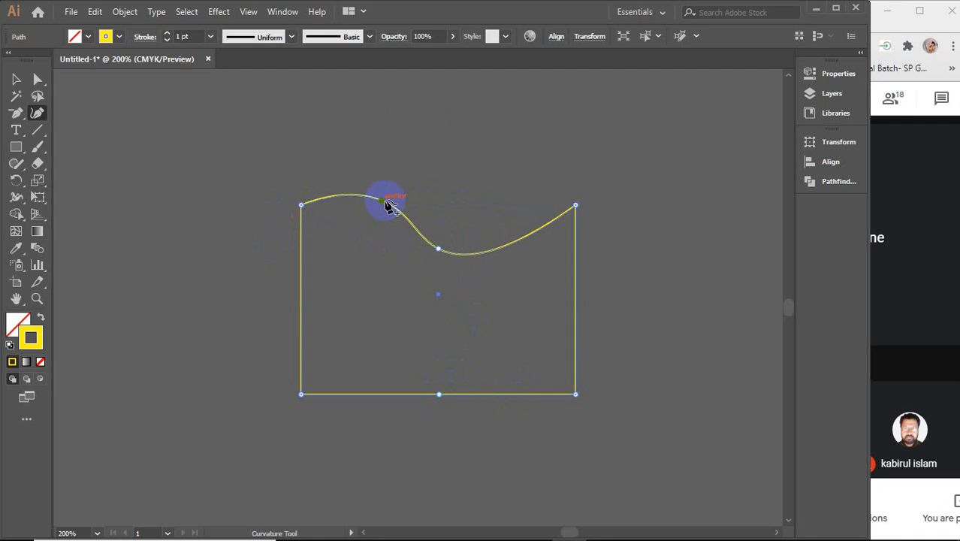
{"action": "left_click_drag", "start_coordinate": [509, 250], "coordinate": [485, 200]}
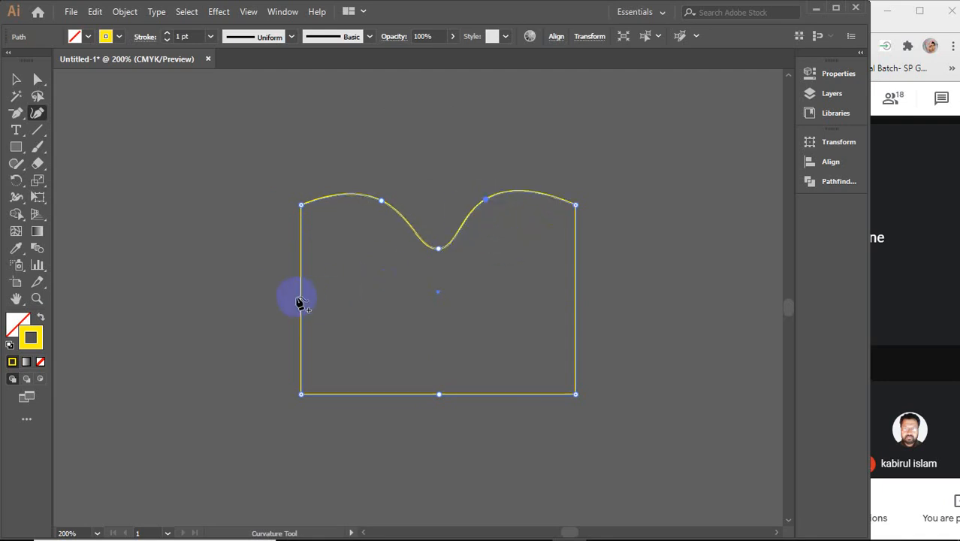
{"action": "left_click_drag", "start_coordinate": [301, 295], "coordinate": [261, 294]}
{"action": "left_click_drag", "start_coordinate": [577, 298], "coordinate": [617, 294]}
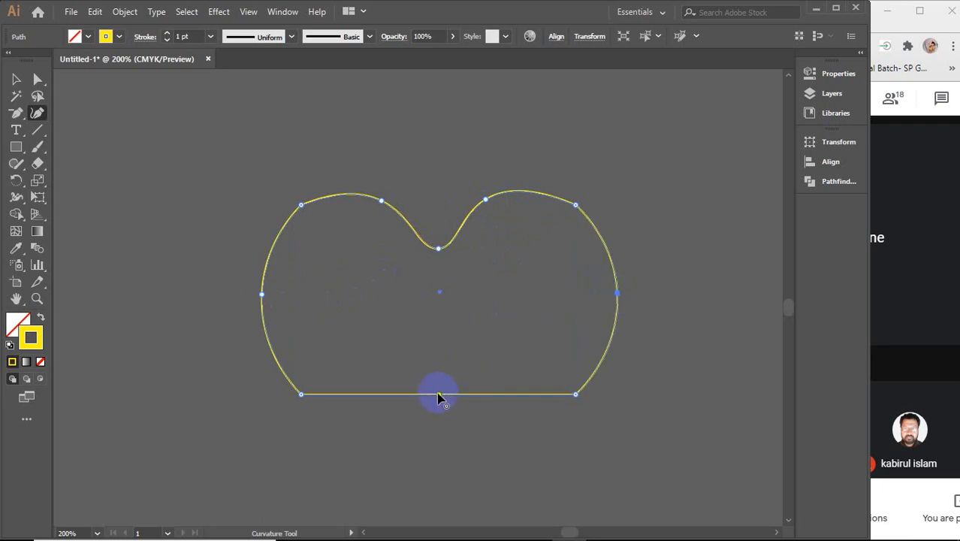
Step: Add an anchor on each side of the bottom edge's midpoint and pull the middle anchor down into a long tip
{"action": "scroll", "coordinate": [438, 396], "scroll_direction": "down", "scroll_amount": 3}
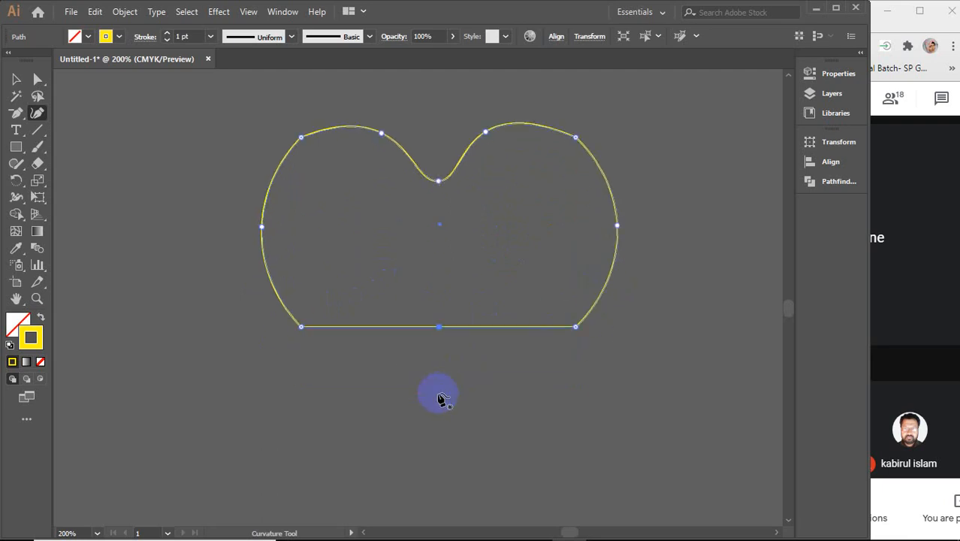
{"action": "left_click", "coordinate": [380, 327]}
{"action": "left_click", "coordinate": [498, 327]}
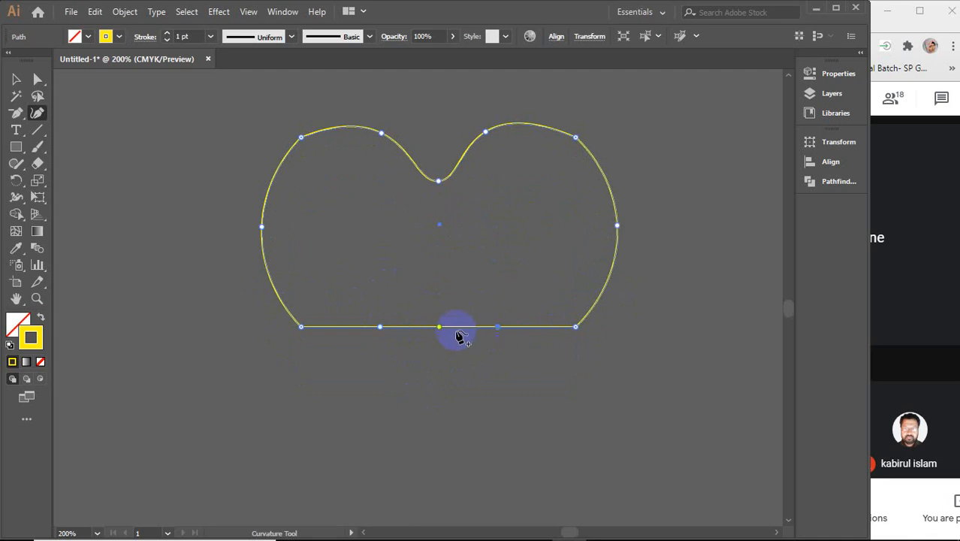
{"action": "left_click_drag", "start_coordinate": [439, 328], "coordinate": [438, 398]}
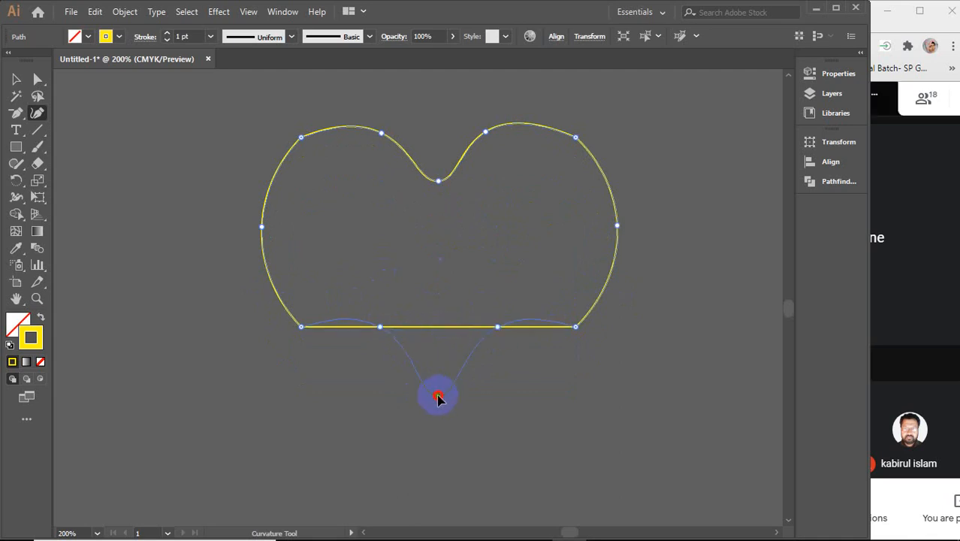
{"action": "left_click_drag", "start_coordinate": [436, 437], "coordinate": [436, 437]}
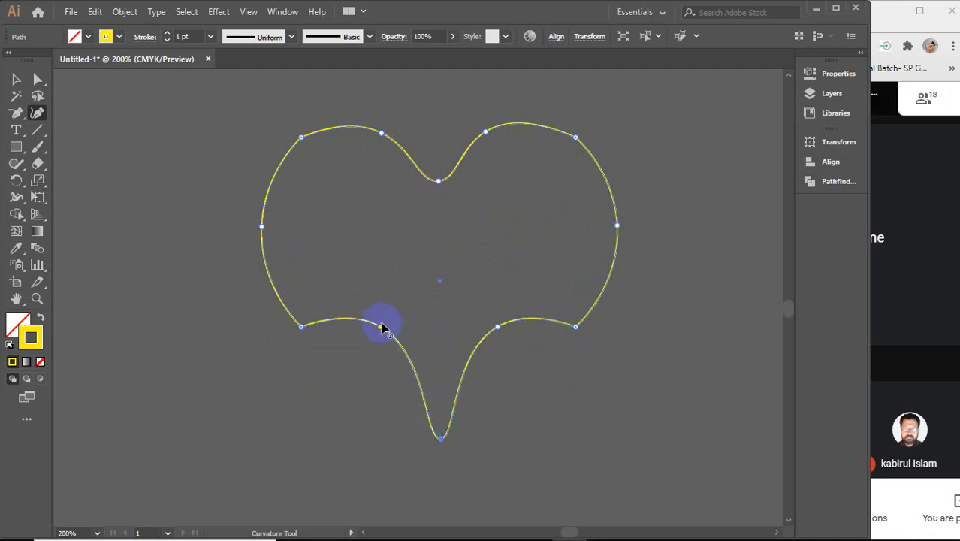
Step: Pull the two anchors beside the tip outward and down, and the lower-right corner slightly outward, to form the heart's lower sides
{"action": "left_click_drag", "start_coordinate": [382, 331], "coordinate": [355, 385]}
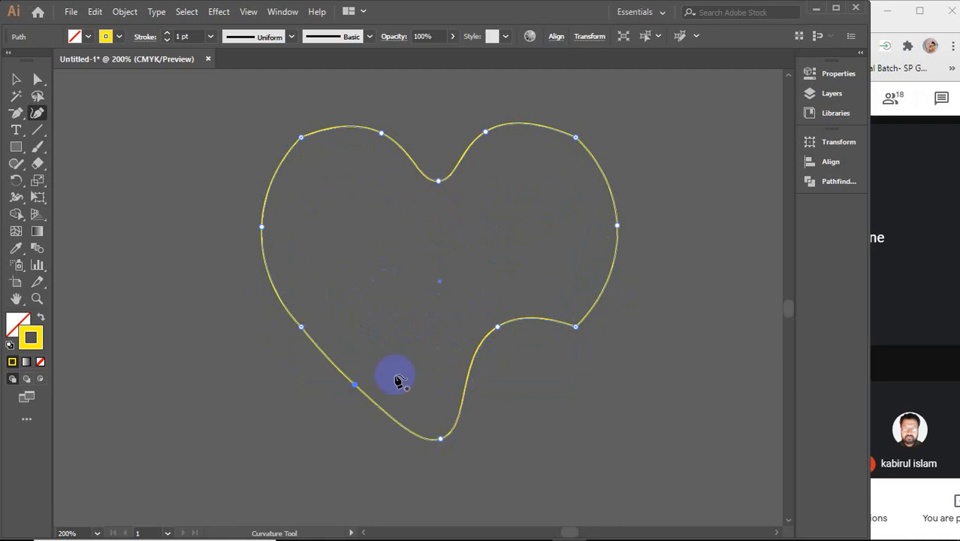
{"action": "left_click", "coordinate": [496, 329]}
{"action": "left_click_drag", "start_coordinate": [498, 331], "coordinate": [529, 398]}
{"action": "left_click", "coordinate": [575, 328]}
{"action": "left_click_drag", "start_coordinate": [577, 329], "coordinate": [591, 337]}
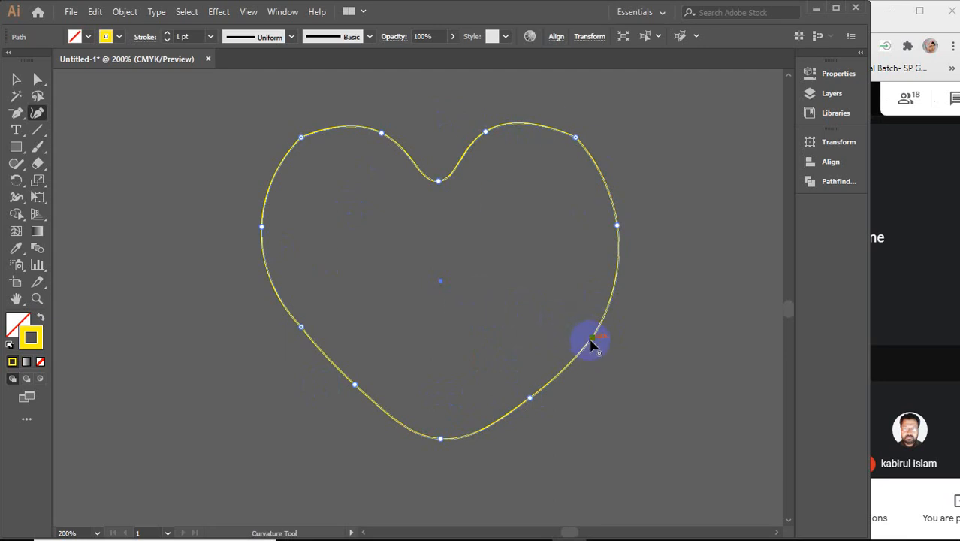
Step: Delete the heart's lower-right, lower-left and upper-left corner anchors to smooth its outline
{"action": "key", "text": "Delete"}
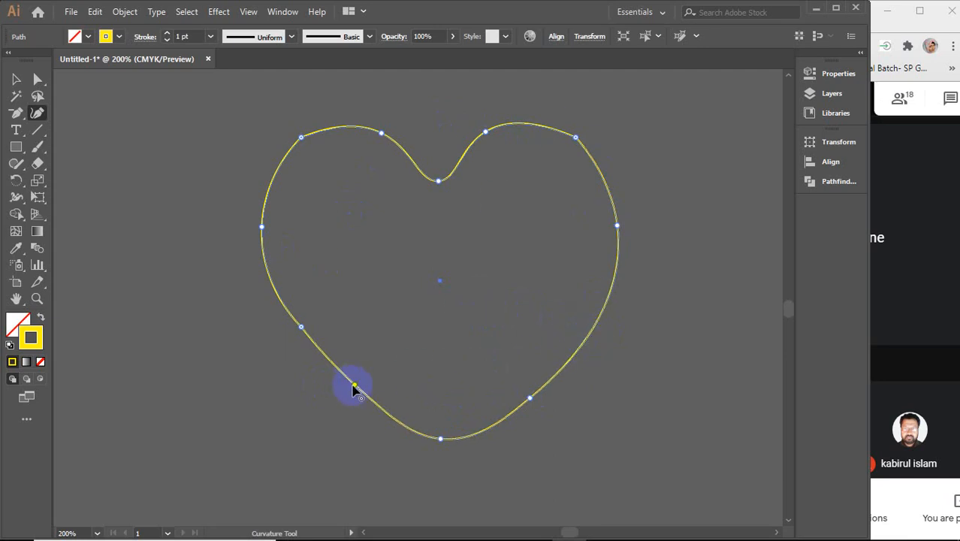
{"action": "left_click", "coordinate": [301, 327]}
{"action": "key", "text": "Delete"}
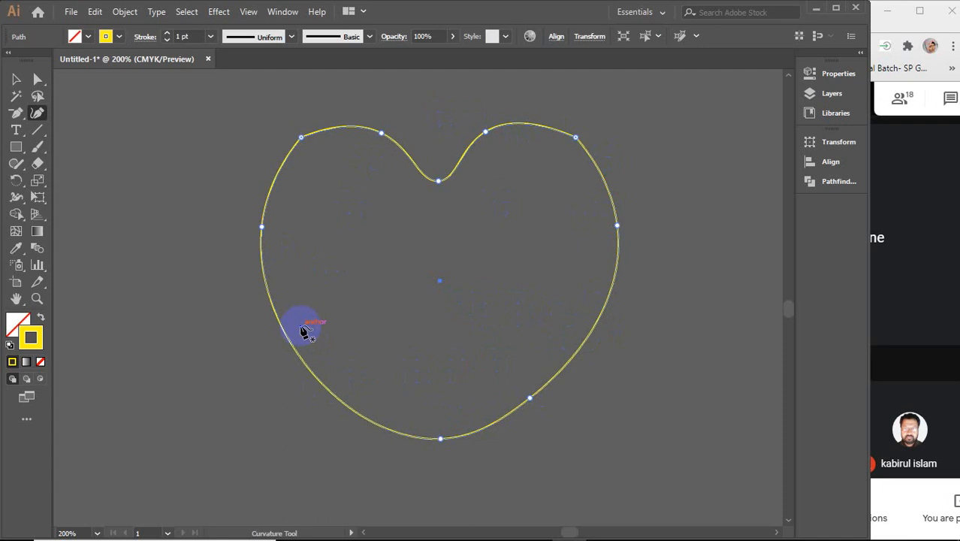
{"action": "left_click", "coordinate": [301, 138]}
{"action": "key", "text": "Delete"}
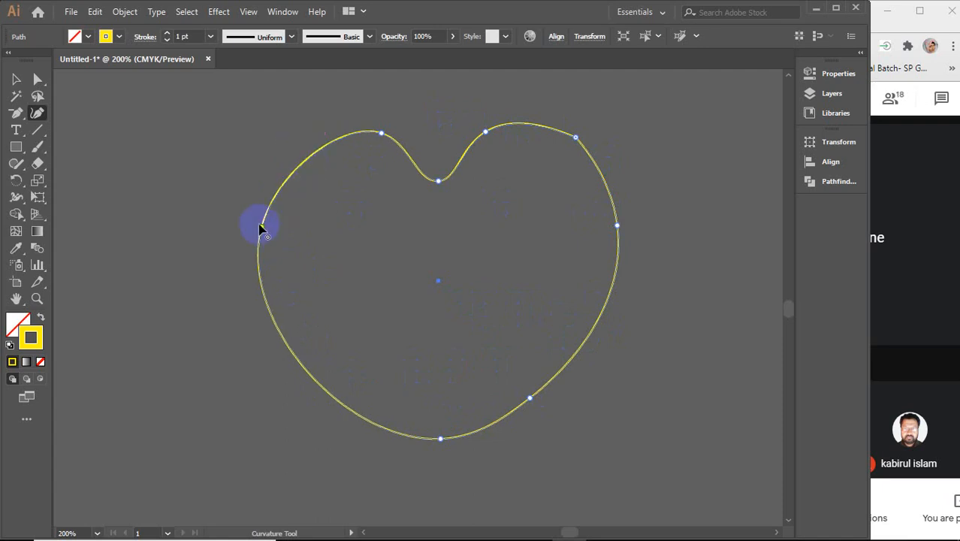
Step: Even out the heart's two lobes by repositioning their side and top anchors, keeping one top anchor on each lobe
{"action": "left_click_drag", "start_coordinate": [262, 227], "coordinate": [253, 196]}
{"action": "left_click", "coordinate": [381, 133]}
{"action": "left_click_drag", "start_coordinate": [382, 134], "coordinate": [351, 130]}
{"action": "left_click", "coordinate": [580, 140]}
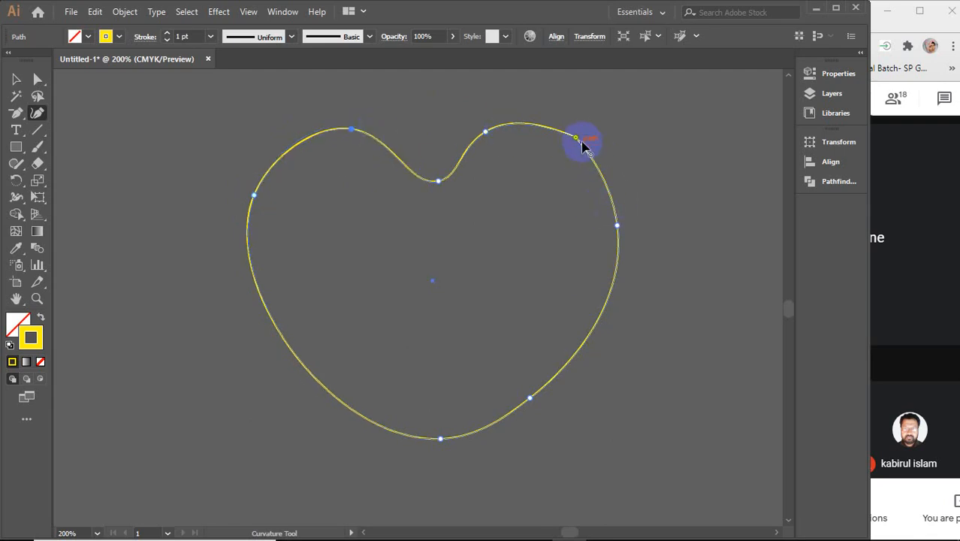
{"action": "left_click_drag", "start_coordinate": [580, 141], "coordinate": [537, 128]}
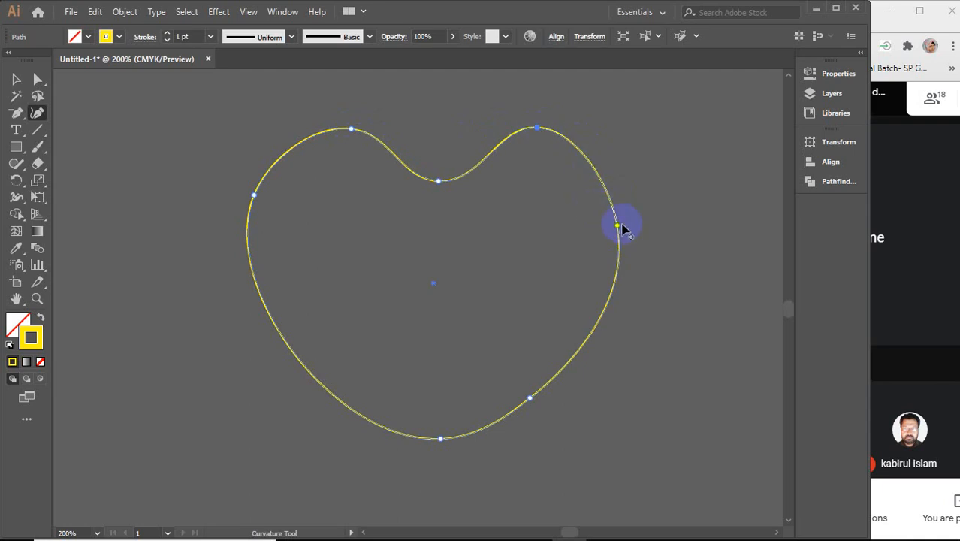
{"action": "left_click_drag", "start_coordinate": [618, 228], "coordinate": [624, 220]}
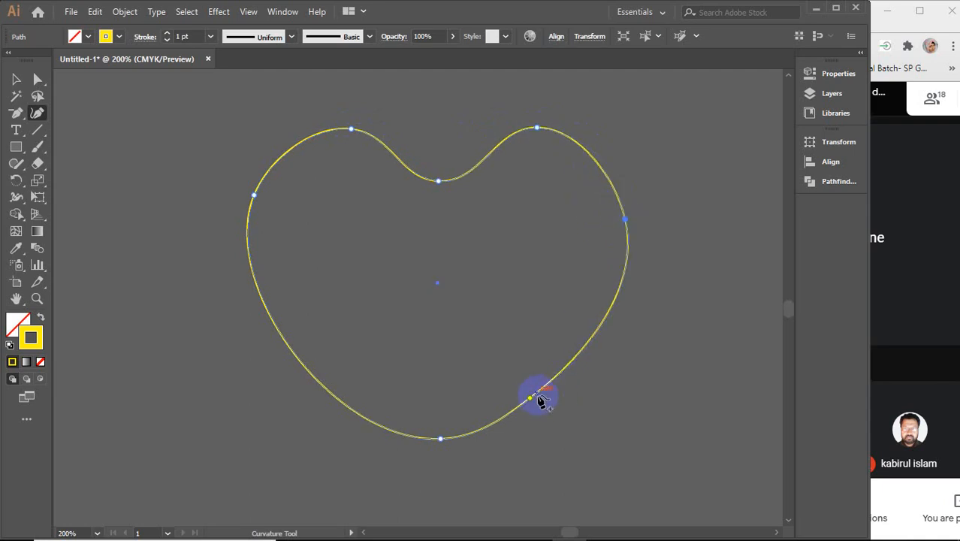
Step: Taper the heart's lower half by deleting its lower-right anchor, lowering the tip slightly and pulling a new anchor on each side inward
{"action": "key", "text": "Delete"}
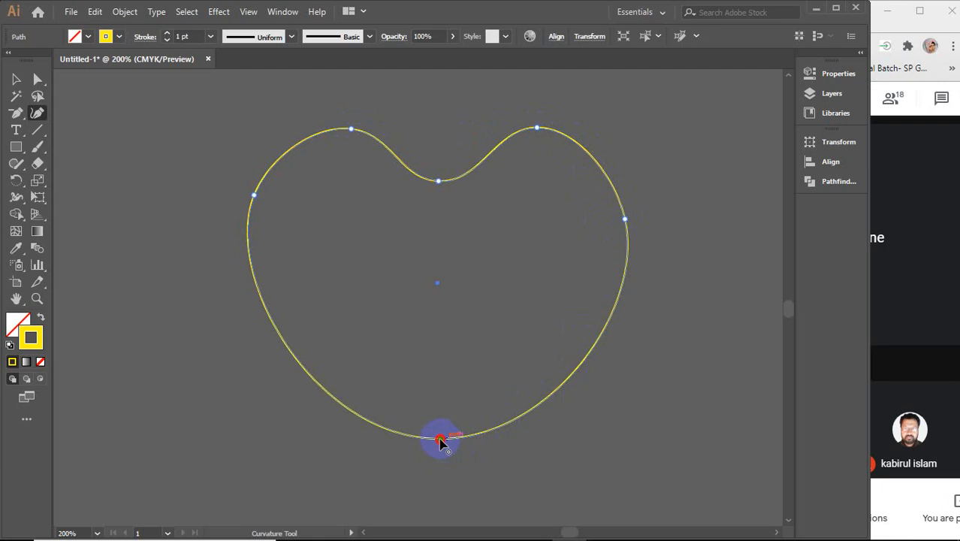
{"action": "left_click_drag", "start_coordinate": [440, 442], "coordinate": [436, 449]}
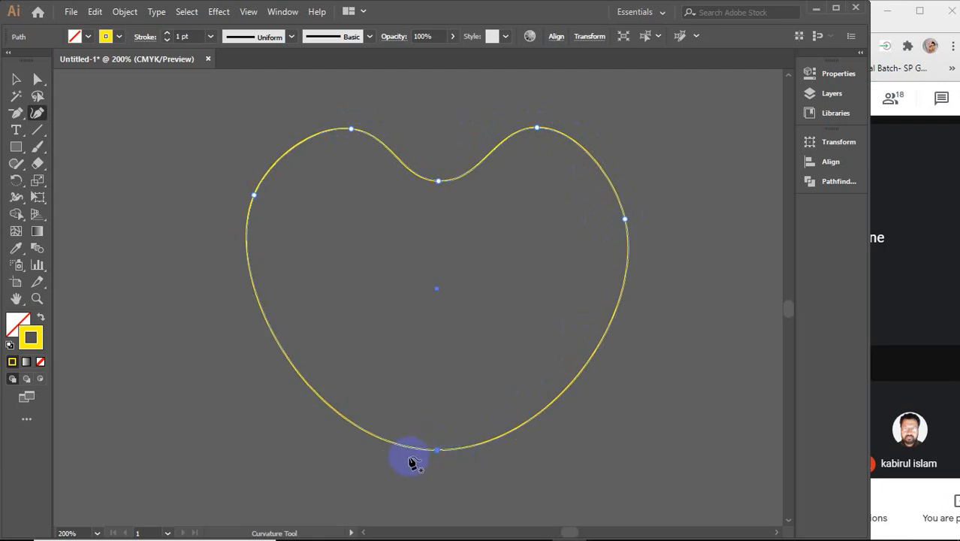
{"action": "left_click_drag", "start_coordinate": [339, 419], "coordinate": [379, 391]}
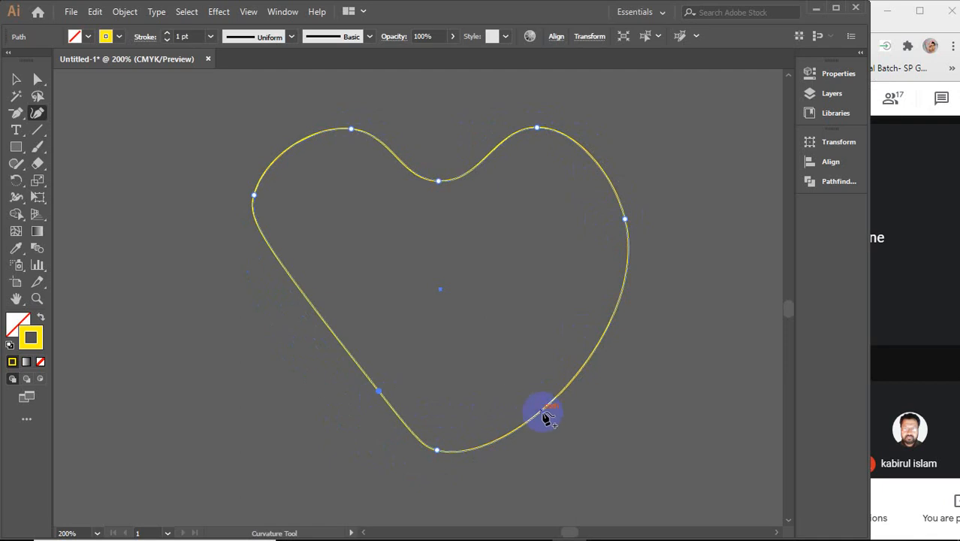
{"action": "left_click_drag", "start_coordinate": [538, 414], "coordinate": [506, 379]}
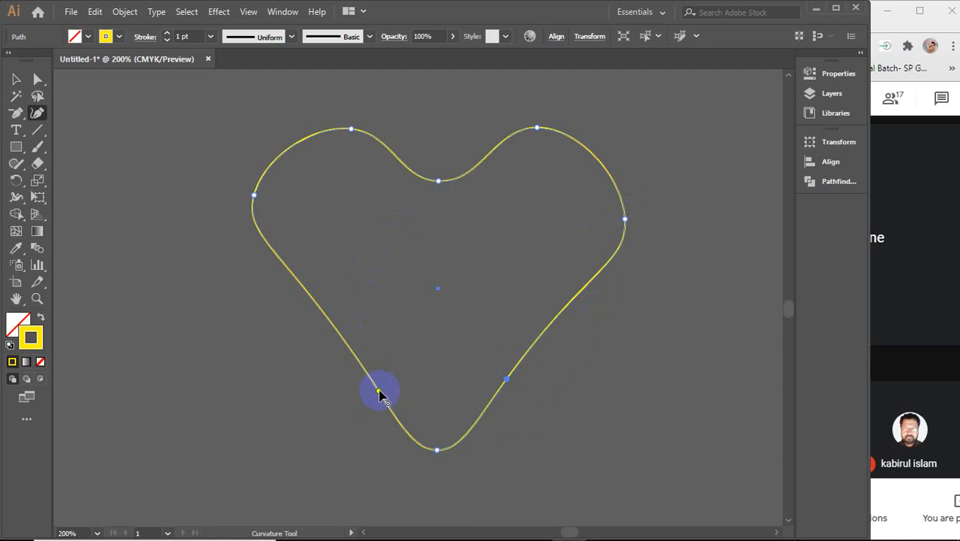
{"action": "left_click_drag", "start_coordinate": [379, 391], "coordinate": [371, 379]}
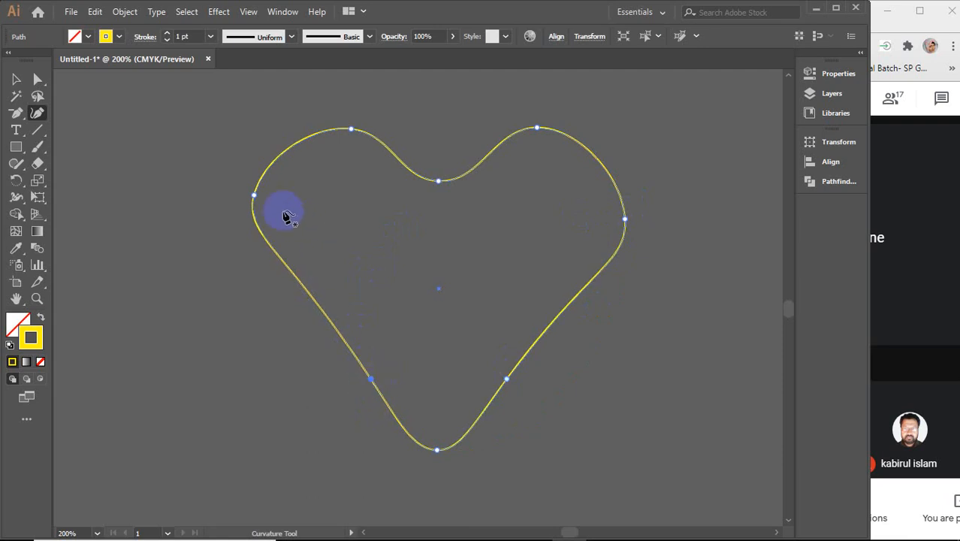
Step: Lower the left lobe's side anchor, shift its top anchor outward to balance the heart, and deselect the shape
{"action": "left_click_drag", "start_coordinate": [254, 197], "coordinate": [254, 216]}
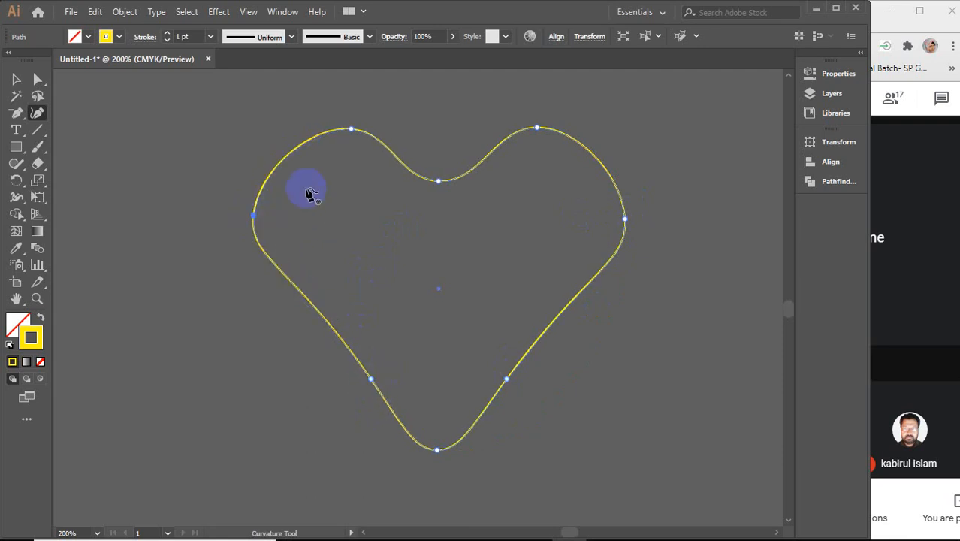
{"action": "left_click_drag", "start_coordinate": [349, 131], "coordinate": [325, 126]}
{"action": "left_click", "coordinate": [15, 79]}
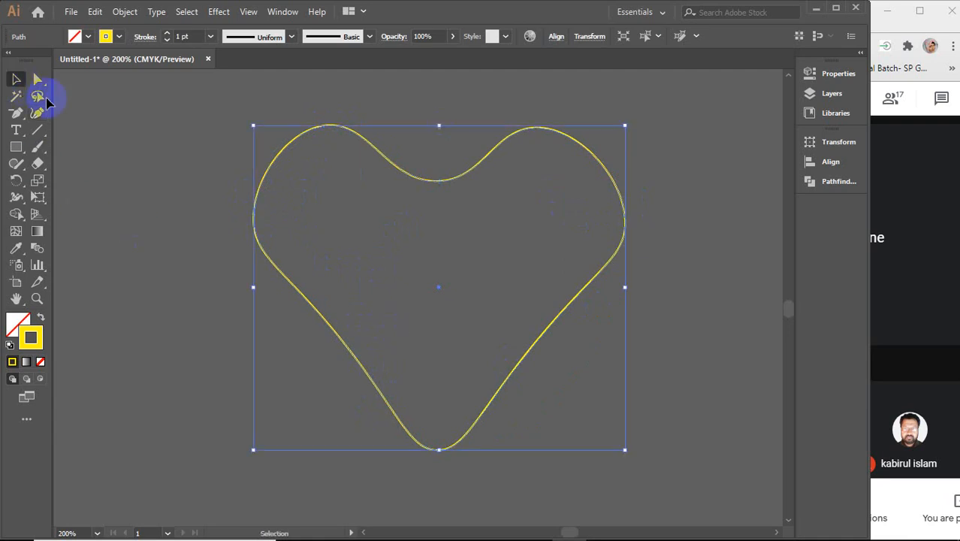
{"action": "left_click", "coordinate": [165, 216]}
Step: Fill the heart with light orange and deselect it
{"action": "left_click", "coordinate": [317, 129]}
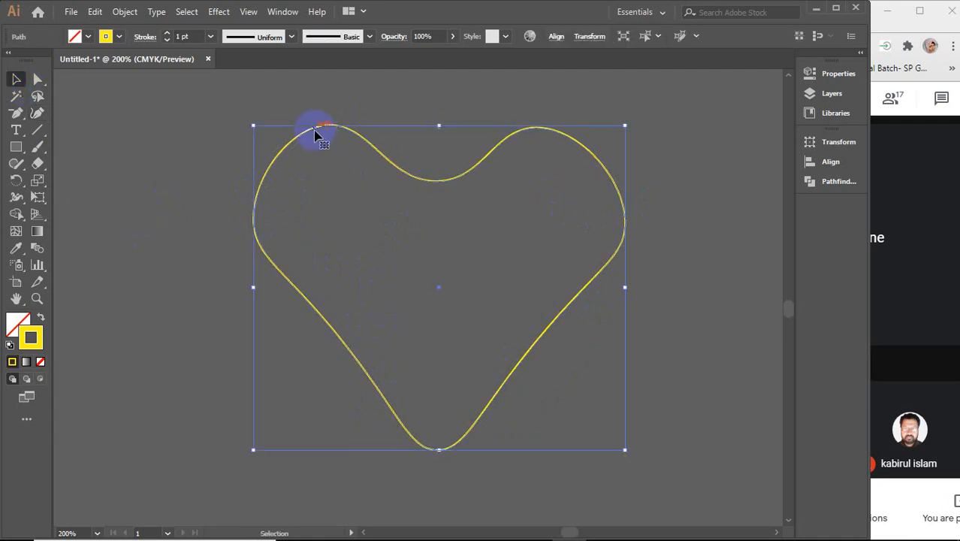
{"action": "left_click", "coordinate": [88, 36]}
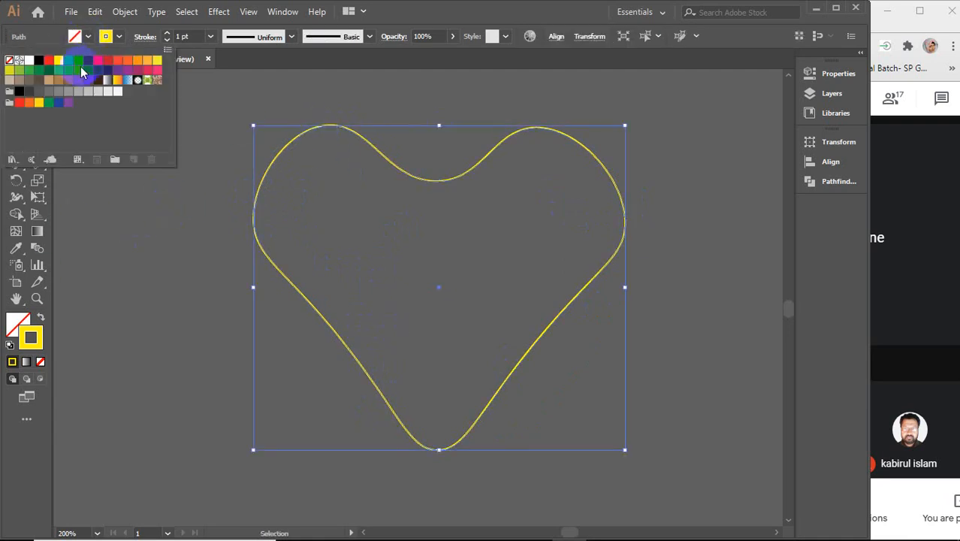
{"action": "left_click", "coordinate": [78, 60]}
{"action": "left_click", "coordinate": [146, 60]}
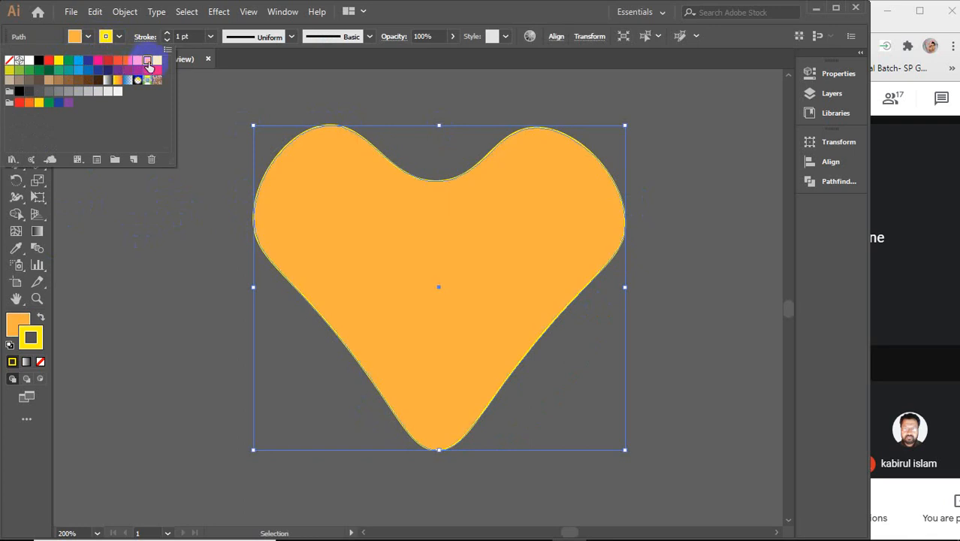
{"action": "left_click", "coordinate": [211, 294]}
Step: Delete the orange heart below the artboard and the flower outline on the artboard
{"action": "left_click", "coordinate": [553, 277]}
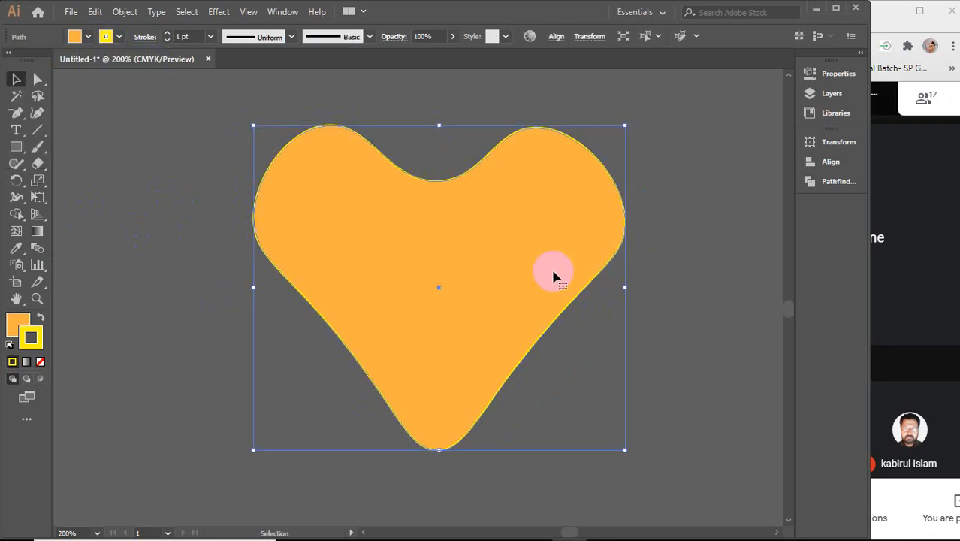
{"action": "key", "text": "Delete"}
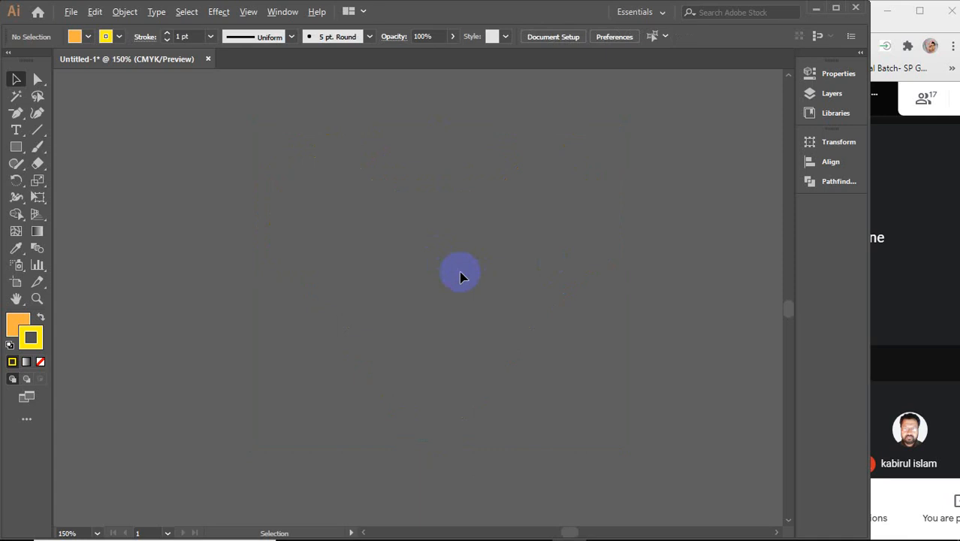
{"action": "scroll", "coordinate": [278, 259], "scroll_direction": "down", "scroll_amount": 2, "text": "alt"}
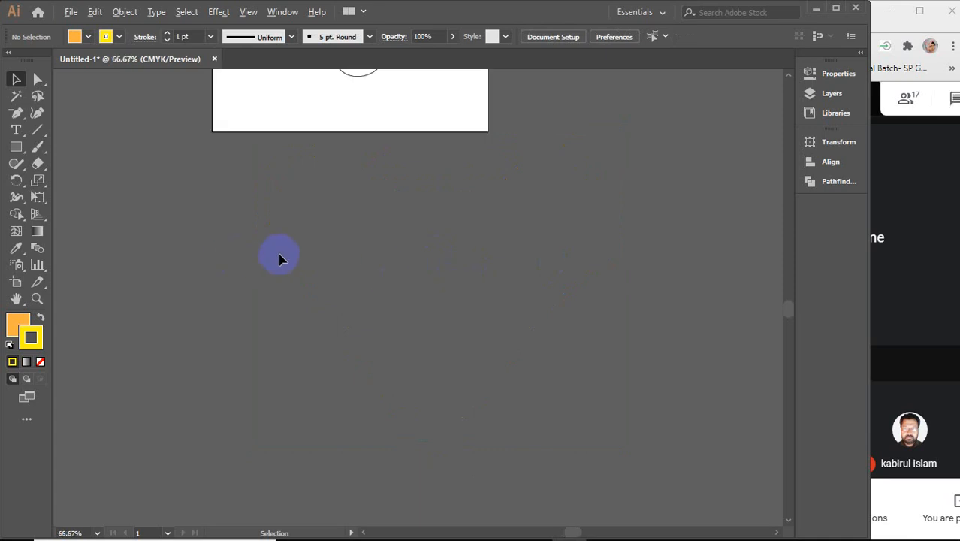
{"action": "left_click_drag", "start_coordinate": [336, 217], "coordinate": [360, 377]}
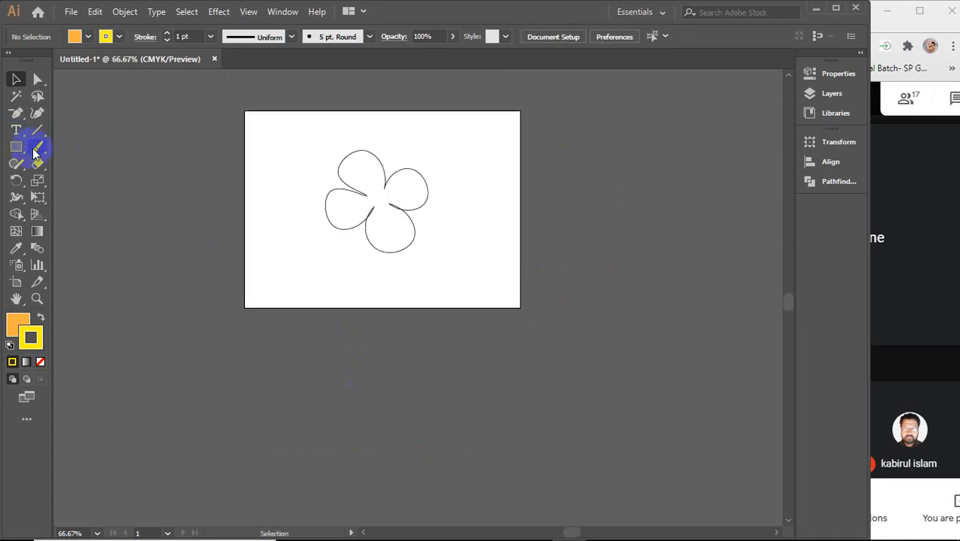
{"action": "left_click", "coordinate": [13, 114]}
{"action": "left_click_drag", "start_coordinate": [13, 114], "coordinate": [90, 120]}
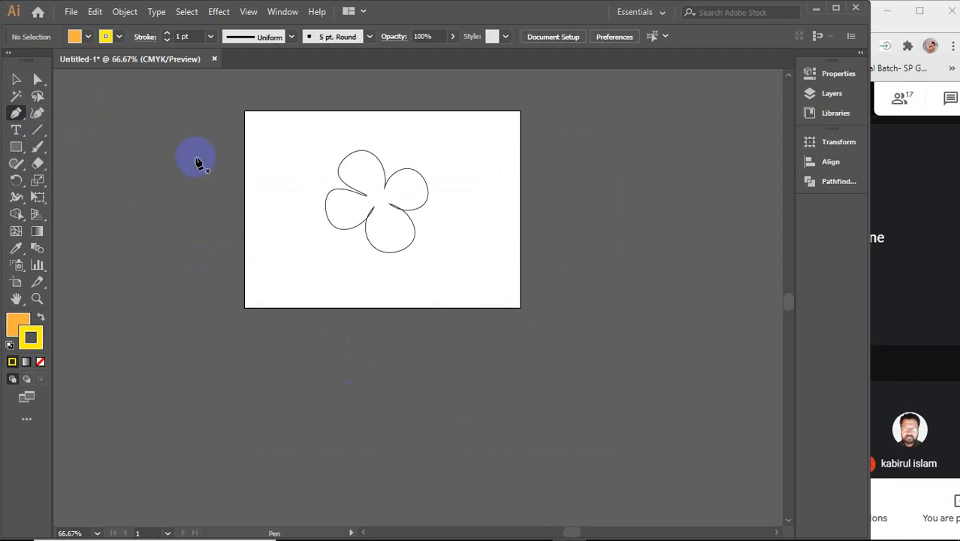
{"action": "left_click", "coordinate": [15, 80]}
{"action": "left_click_drag", "start_coordinate": [294, 142], "coordinate": [511, 293]}
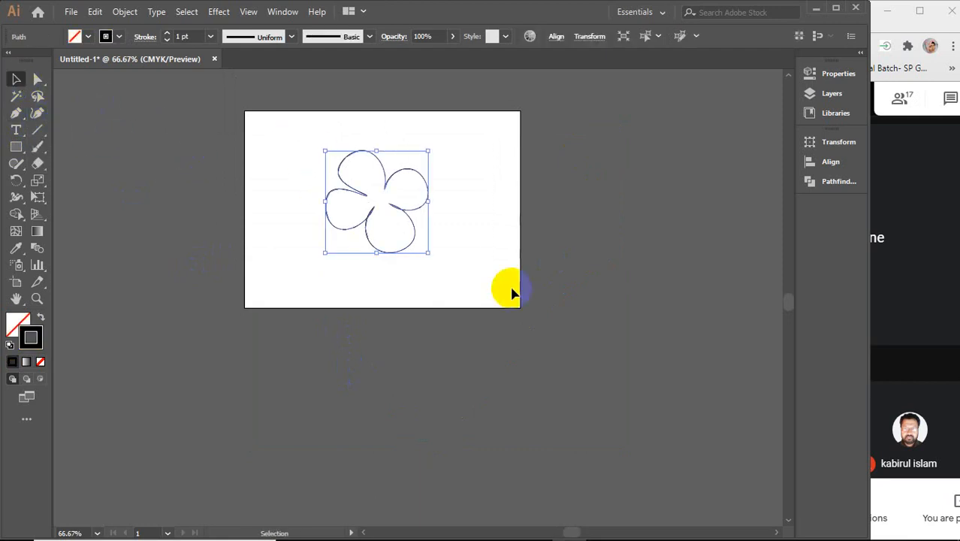
{"action": "key", "text": "Delete"}
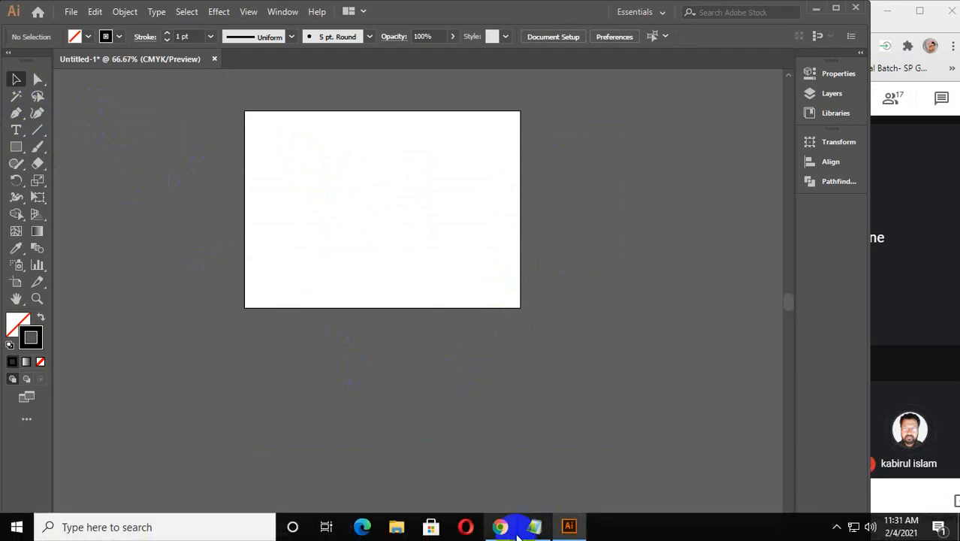
Step: Switch to Chrome and search Google Images for "simple cartoon design"
{"action": "mouse_move", "coordinate": [511, 533]}
{"action": "left_click", "coordinate": [560, 464]}
{"action": "left_click", "coordinate": [190, 49]}
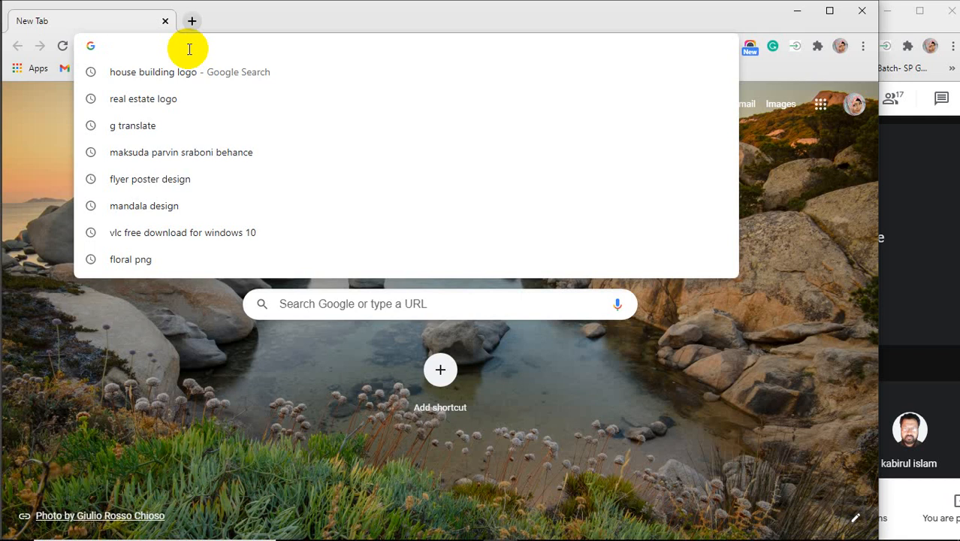
{"action": "type", "text": "simple"}
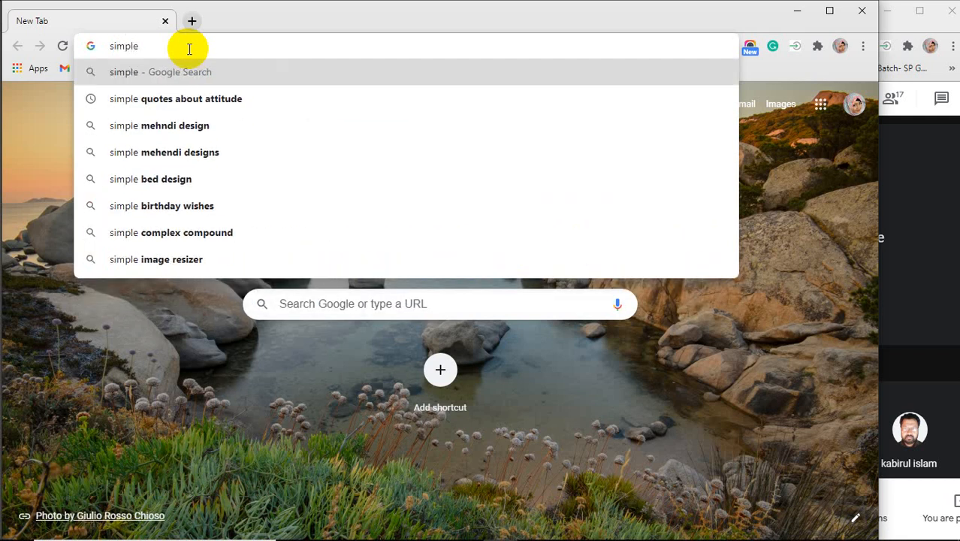
{"action": "type", "text": " cartoon "}
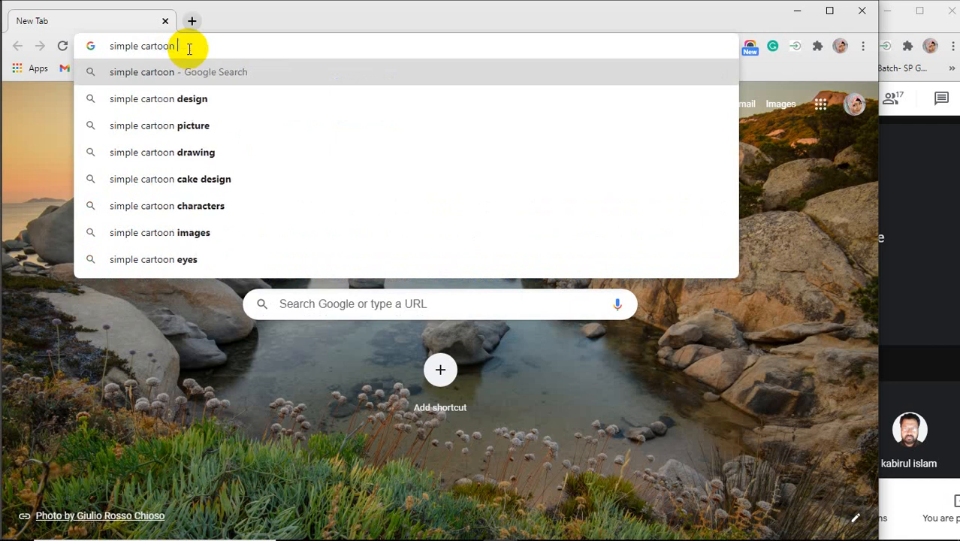
{"action": "type", "text": "desig"}
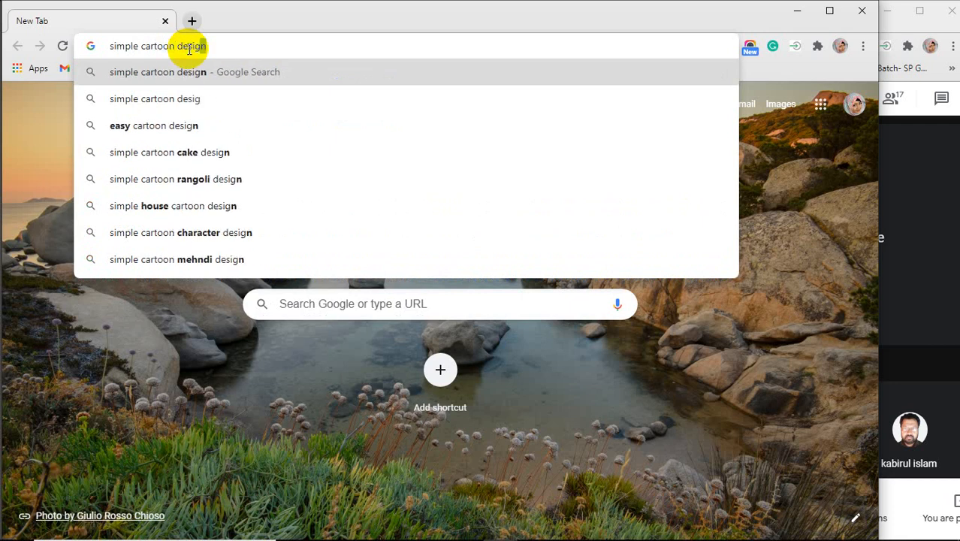
{"action": "type", "text": "n"}
{"action": "key", "text": "Return"}
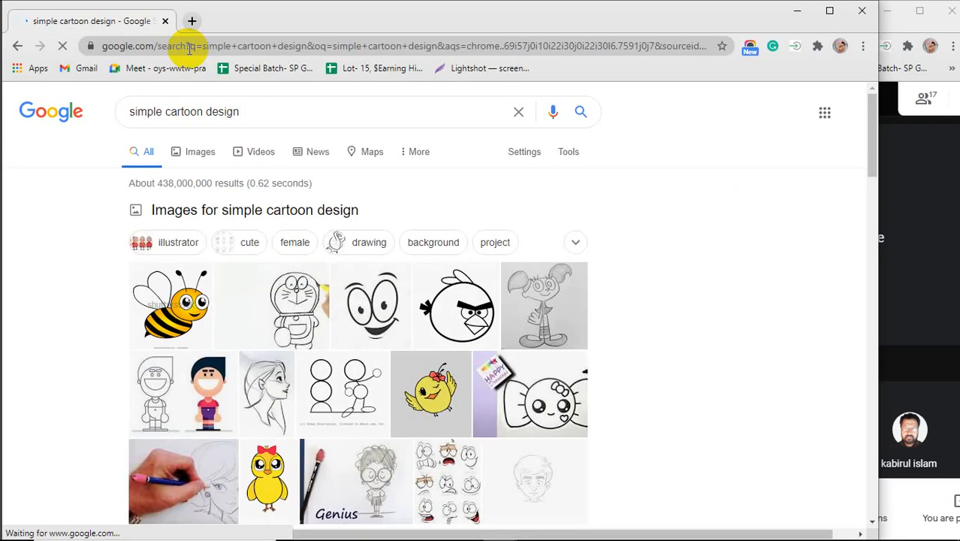
{"action": "left_click", "coordinate": [198, 153]}
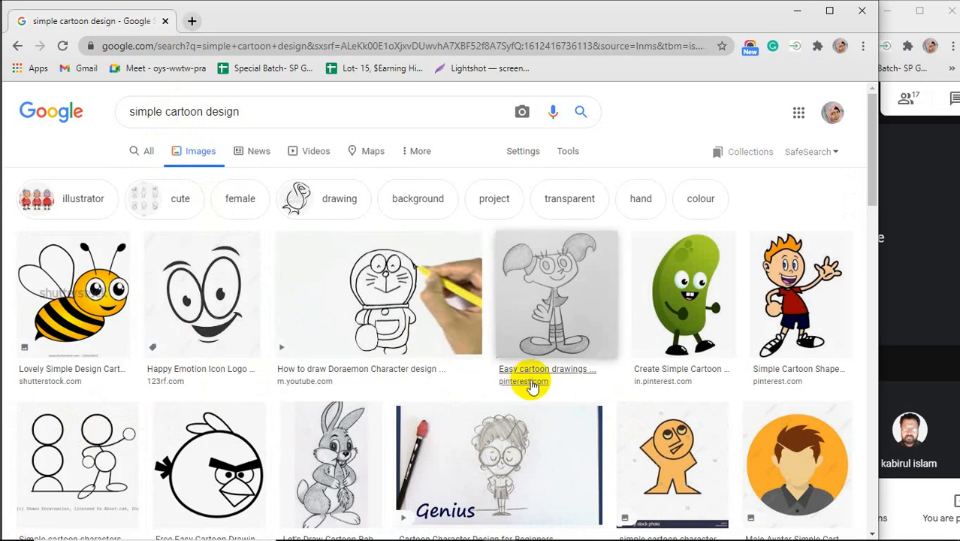
Step: Look through the simple cartoon image results for an easy character to use as a drawing reference
{"action": "scroll", "coordinate": [529, 384], "scroll_direction": "down", "scroll_amount": 1}
{"action": "scroll", "coordinate": [529, 385], "scroll_direction": "down", "scroll_amount": 2}
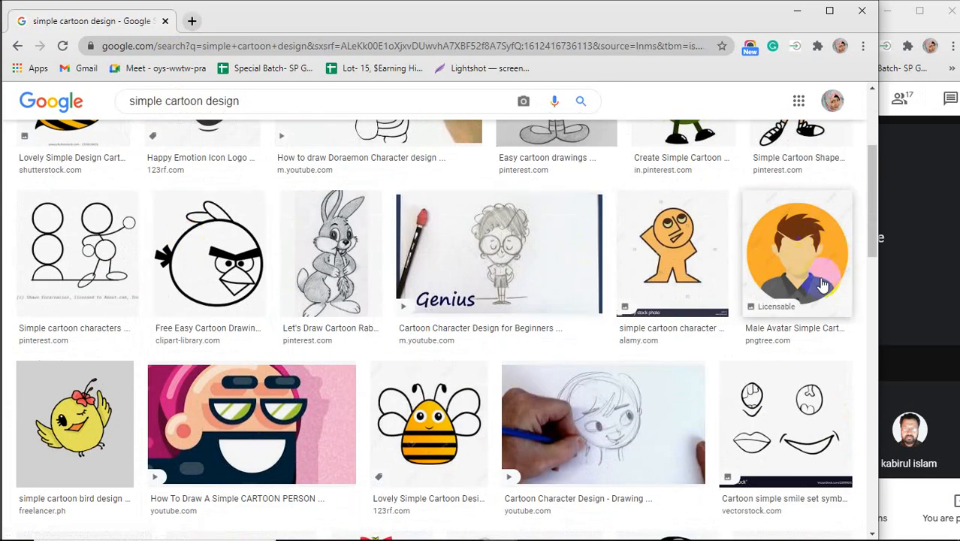
{"action": "scroll", "coordinate": [485, 286], "scroll_direction": "down", "scroll_amount": 1}
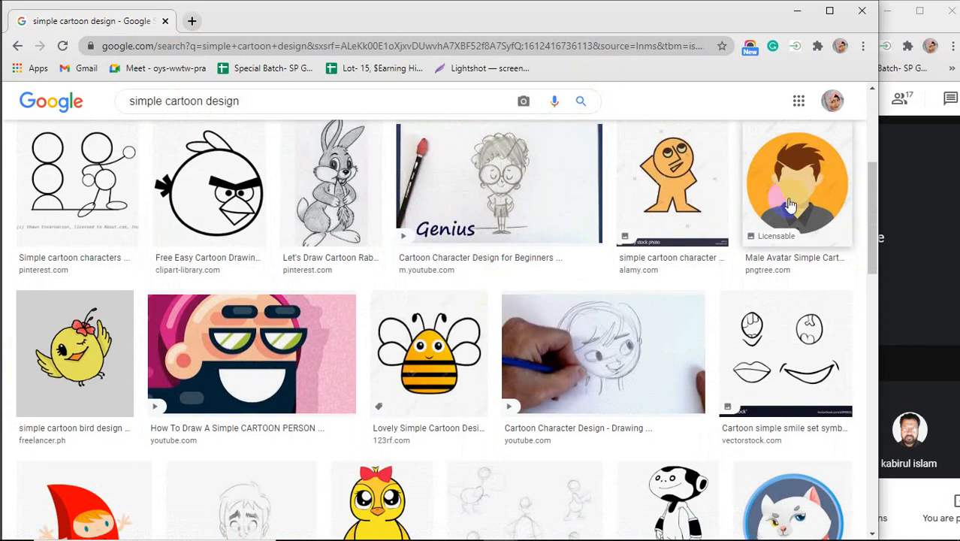
{"action": "scroll", "coordinate": [461, 247], "scroll_direction": "down", "scroll_amount": 2}
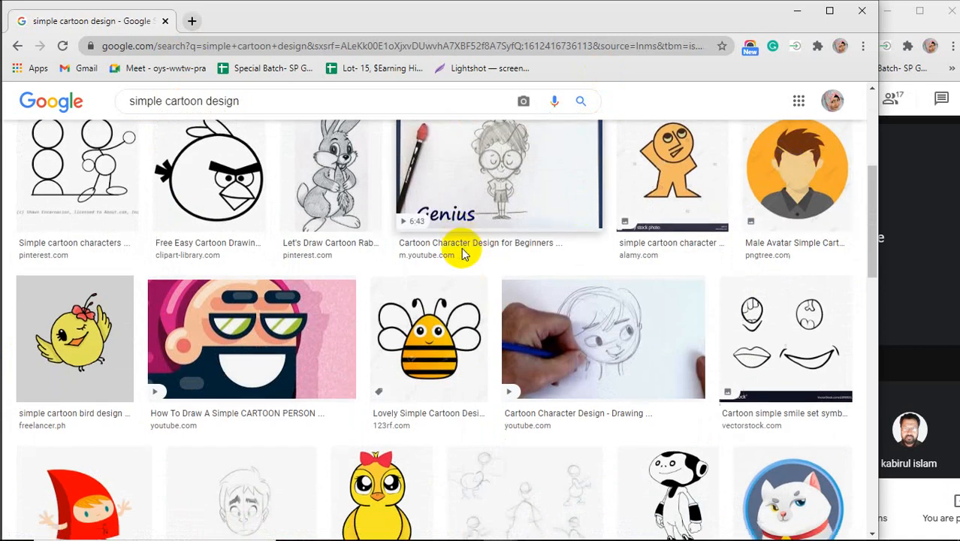
{"action": "scroll", "coordinate": [462, 247], "scroll_direction": "down", "scroll_amount": 1}
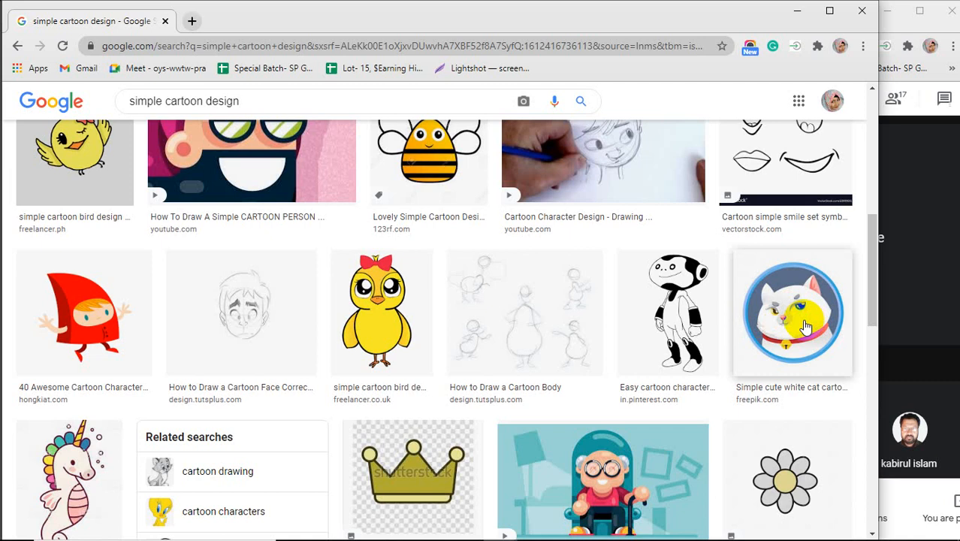
{"action": "scroll", "coordinate": [483, 332], "scroll_direction": "down", "scroll_amount": 2}
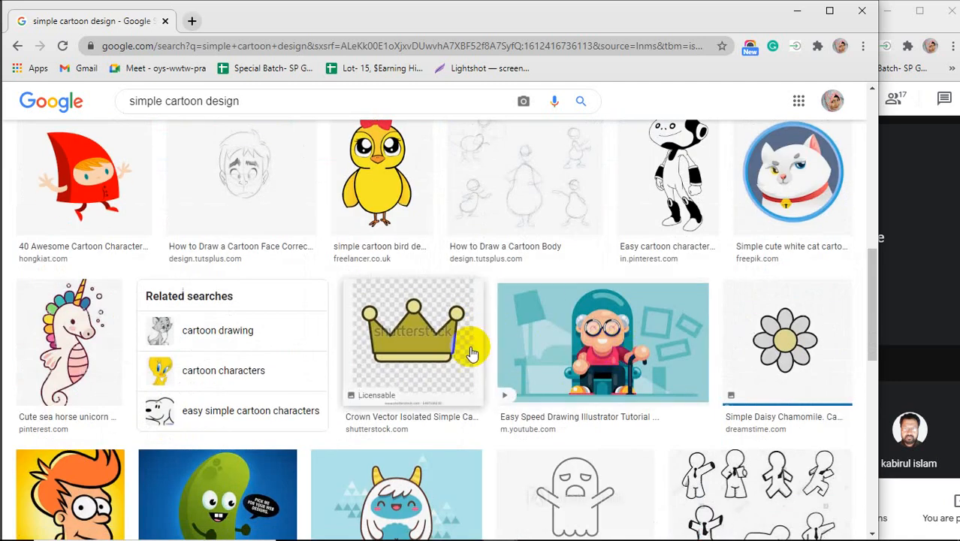
{"action": "scroll", "coordinate": [439, 334], "scroll_direction": "up", "scroll_amount": 5}
{"action": "scroll", "coordinate": [441, 334], "scroll_direction": "up", "scroll_amount": 3}
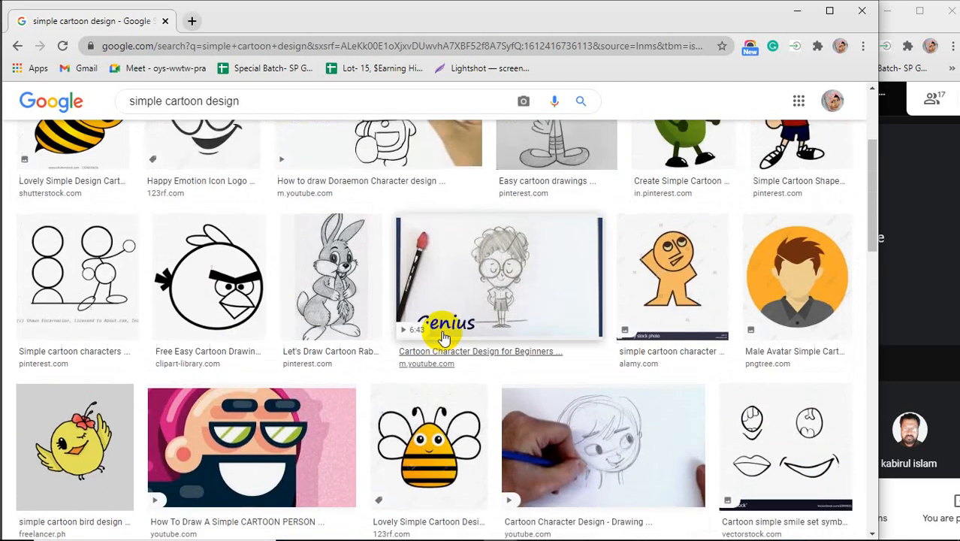
Step: Copy the enlarged Happy Emotion Icon cartoon face and paste it into the Illustrator document
{"action": "left_click", "coordinate": [185, 309]}
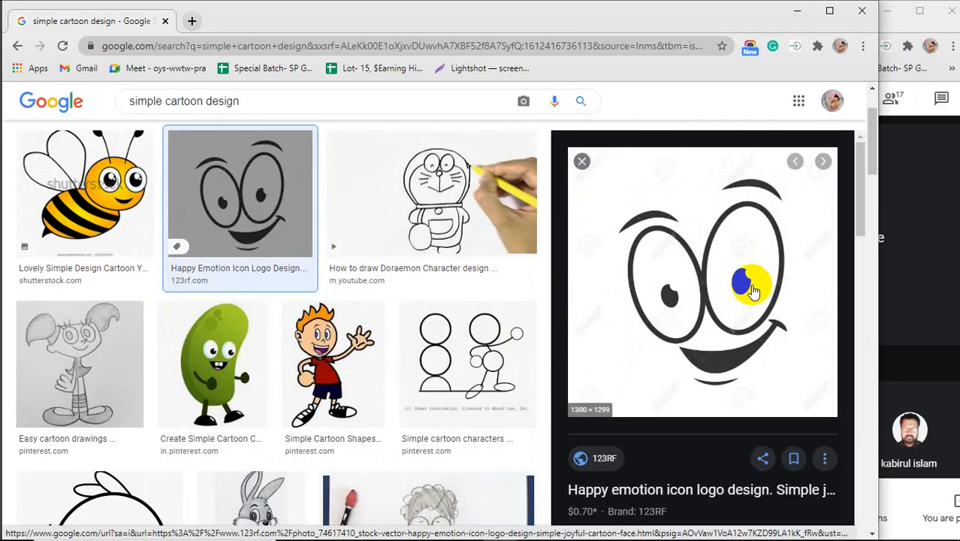
{"action": "right_click", "coordinate": [713, 265]}
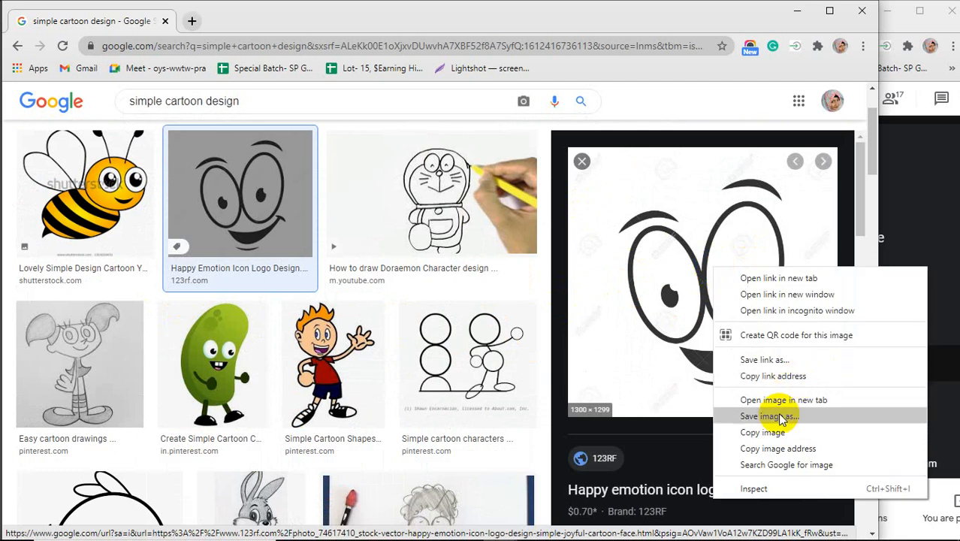
{"action": "left_click", "coordinate": [755, 433]}
{"action": "left_click", "coordinate": [797, 11]}
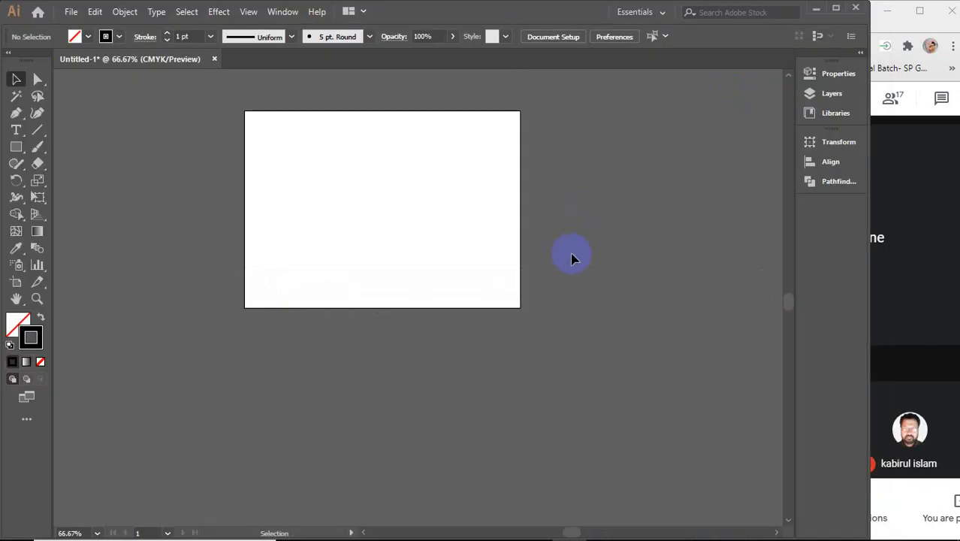
{"action": "key", "text": "ctrl+v"}
Step: Scale the pasted face image down proportionally and place it on the canvas left of the artboard
{"action": "scroll", "coordinate": [571, 248], "scroll_direction": "down", "scroll_amount": 4}
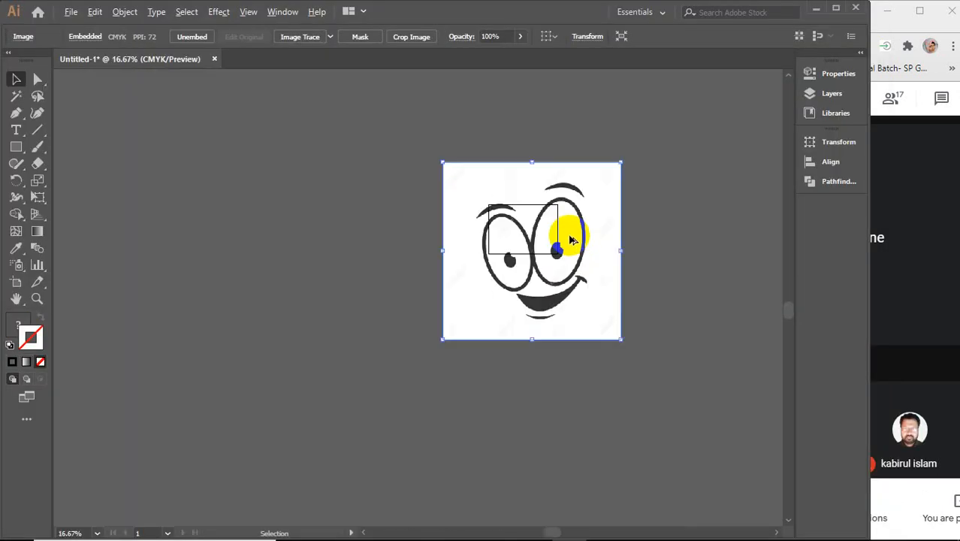
{"action": "left_click_drag", "start_coordinate": [619, 162], "coordinate": [329, 225]}
{"action": "scroll", "coordinate": [332, 227], "scroll_direction": "up", "scroll_amount": 4}
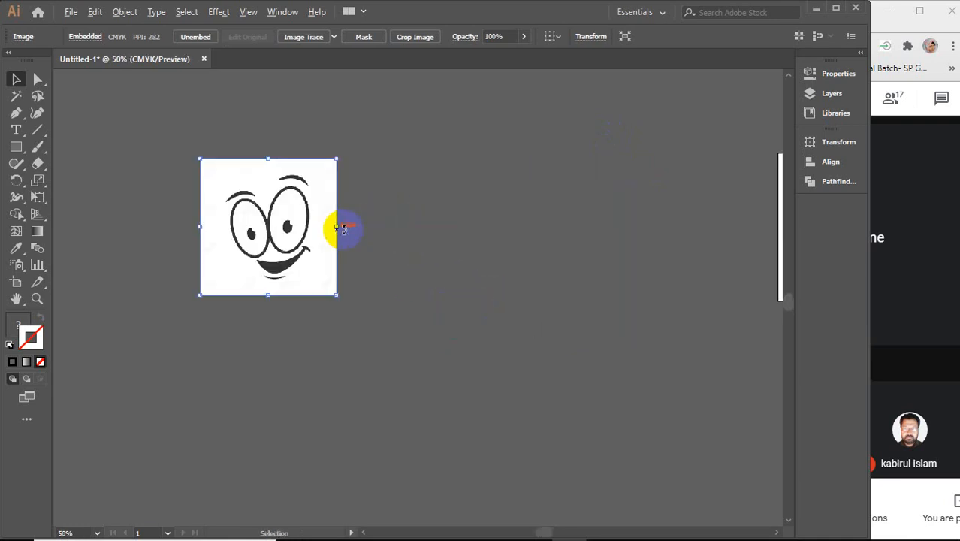
{"action": "left_click_drag", "start_coordinate": [397, 216], "coordinate": [375, 274]}
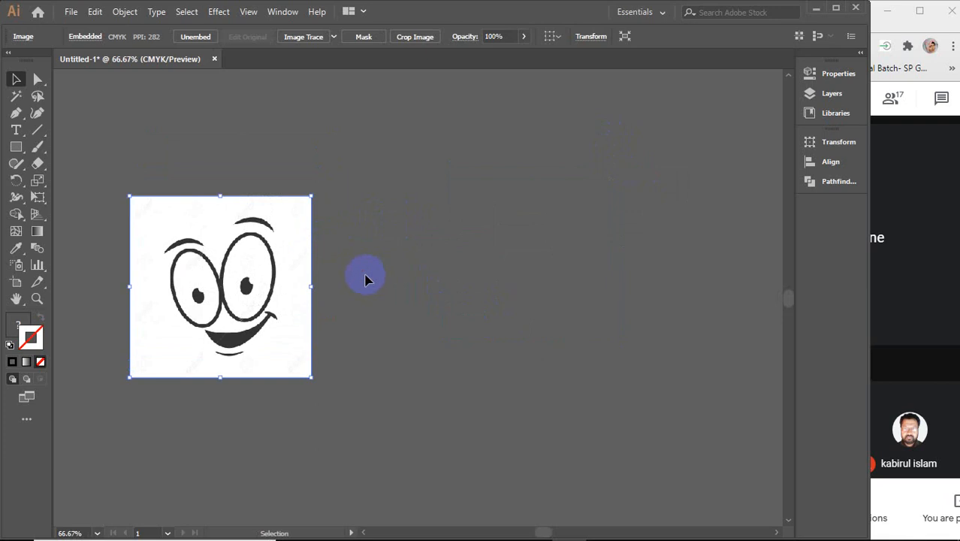
Step: Lock the face image in place as a reference and check that it cannot be selected or moved
{"action": "left_click", "coordinate": [290, 274]}
{"action": "key", "text": "ctrl+2"}
{"action": "left_click_drag", "start_coordinate": [290, 265], "coordinate": [397, 218]}
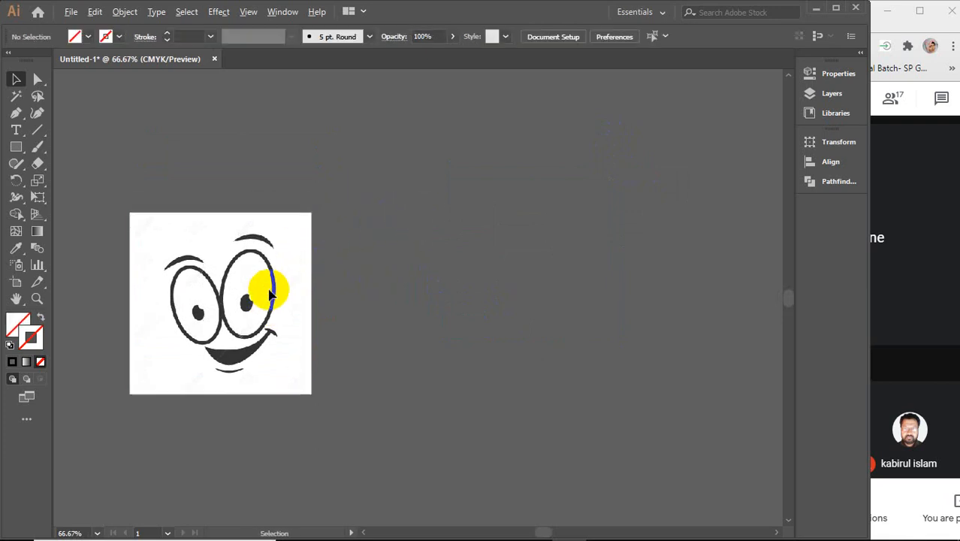
{"action": "scroll", "coordinate": [268, 287], "scroll_direction": "up", "scroll_amount": 2}
{"action": "left_click_drag", "start_coordinate": [390, 294], "coordinate": [415, 261]}
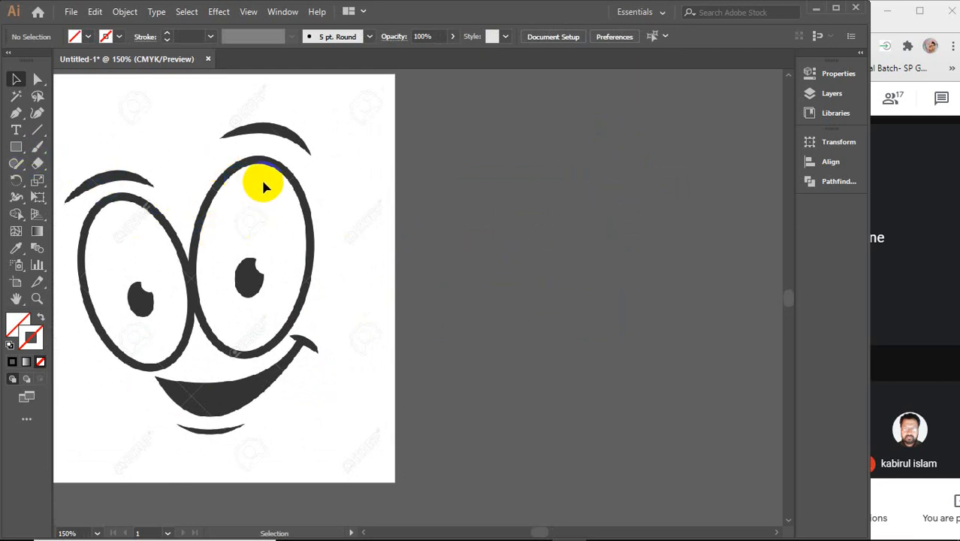
Step: Draw a tall upright ellipse with the Ellipse tool beside the reference face as the eye outline
{"action": "left_click", "coordinate": [13, 150]}
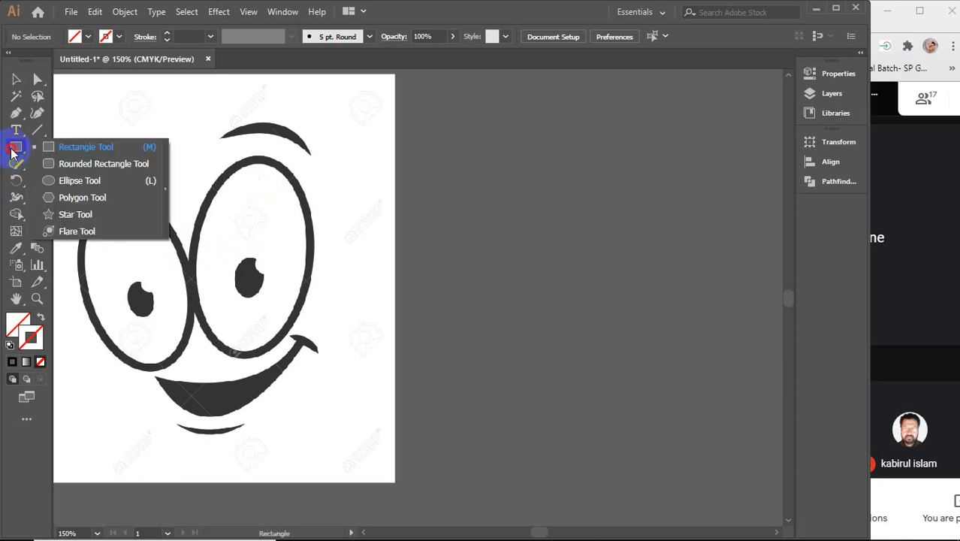
{"action": "left_click", "coordinate": [66, 180]}
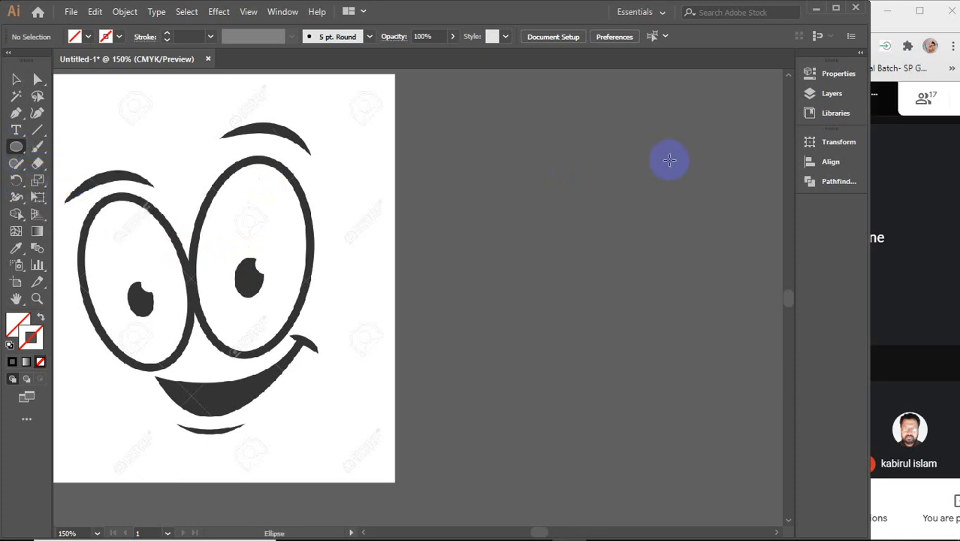
{"action": "left_click_drag", "start_coordinate": [688, 151], "coordinate": [531, 366]}
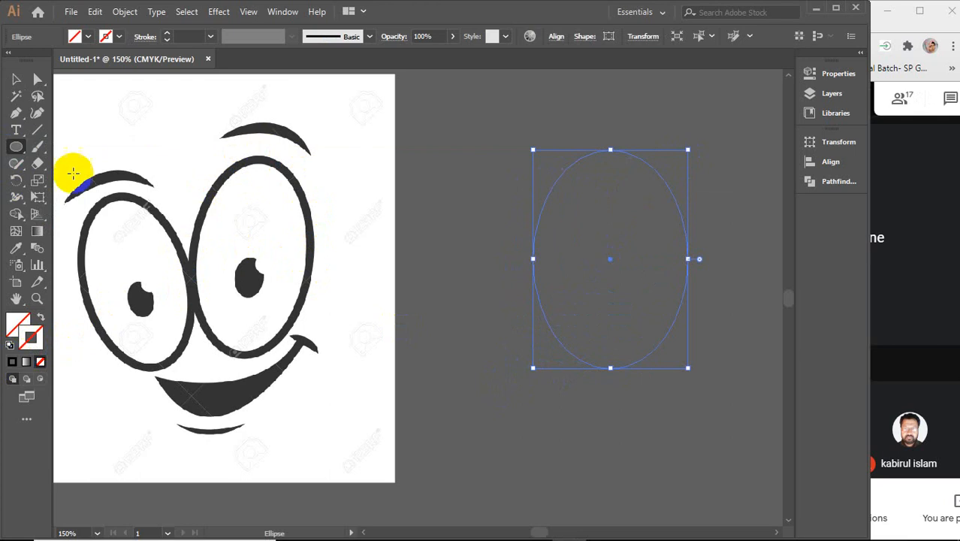
Step: Give the eye ellipse a black 6 pt stroke and deselect it
{"action": "left_click", "coordinate": [118, 36]}
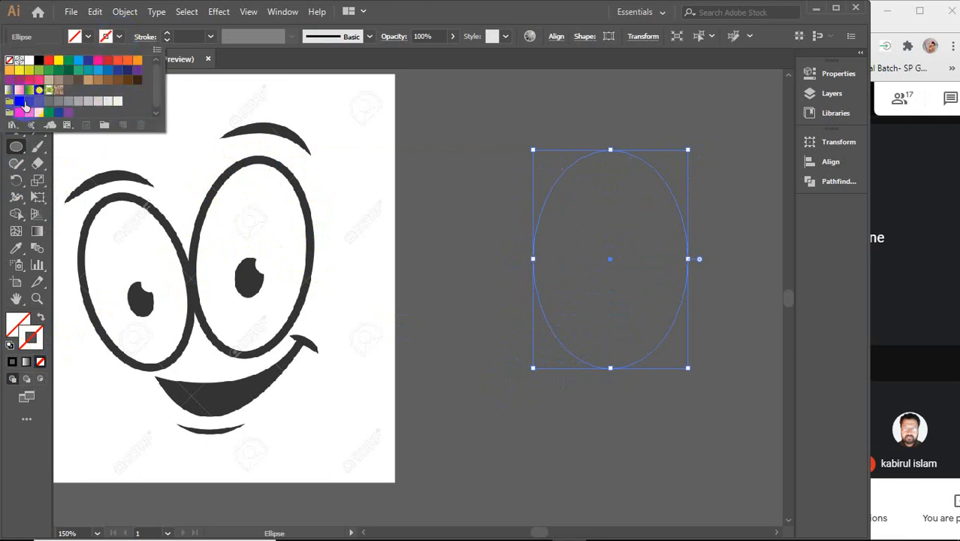
{"action": "left_click", "coordinate": [19, 100]}
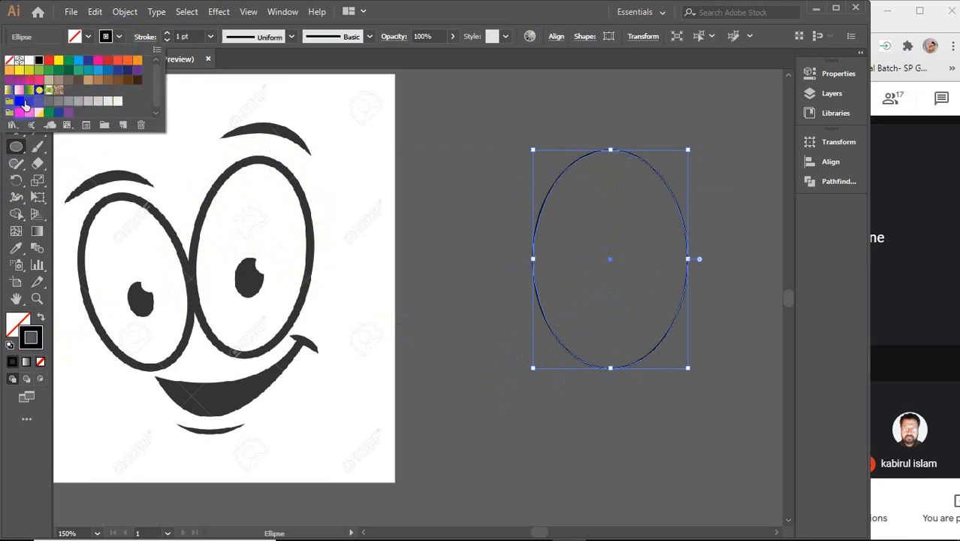
{"action": "left_click", "coordinate": [188, 36]}
{"action": "type", "text": "5"}
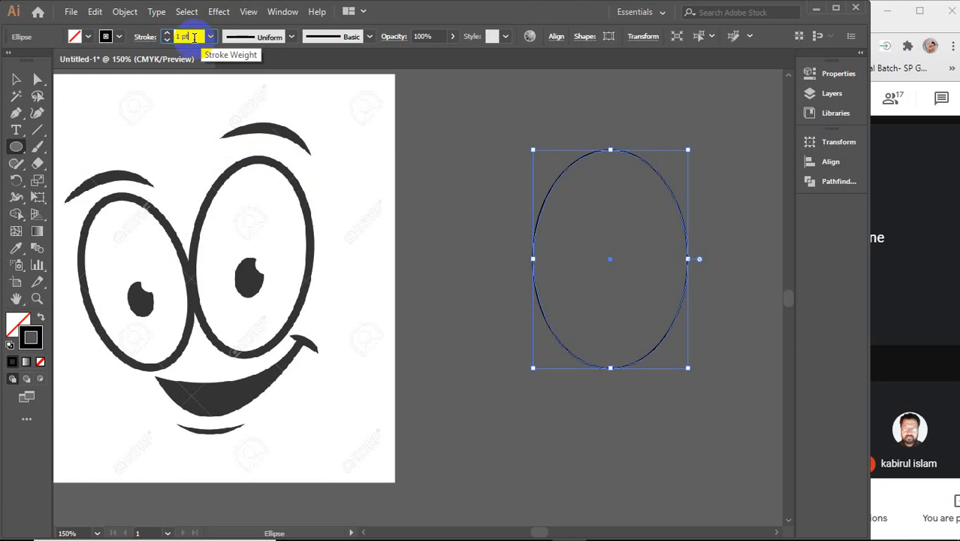
{"action": "key", "text": "Return"}
{"action": "key", "text": "Up"}
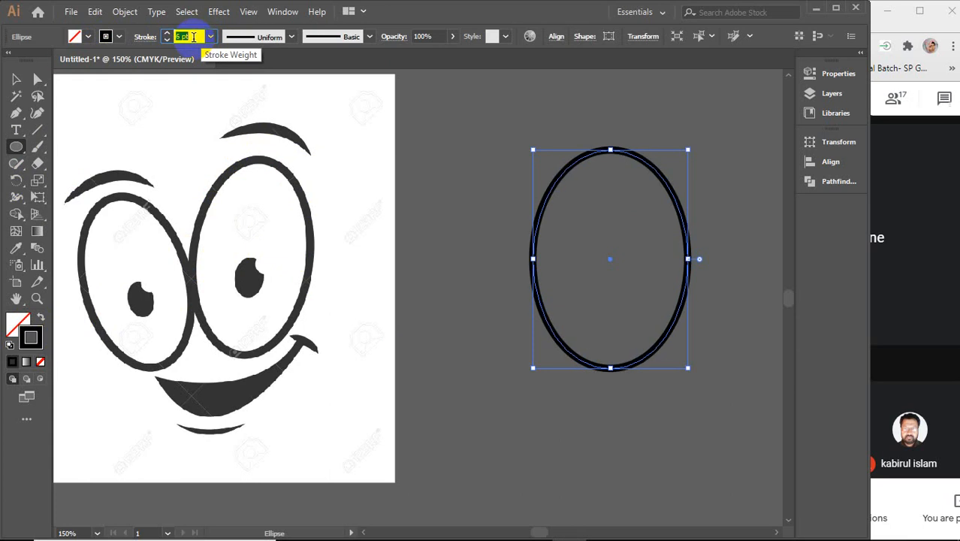
{"action": "key", "text": "Up"}
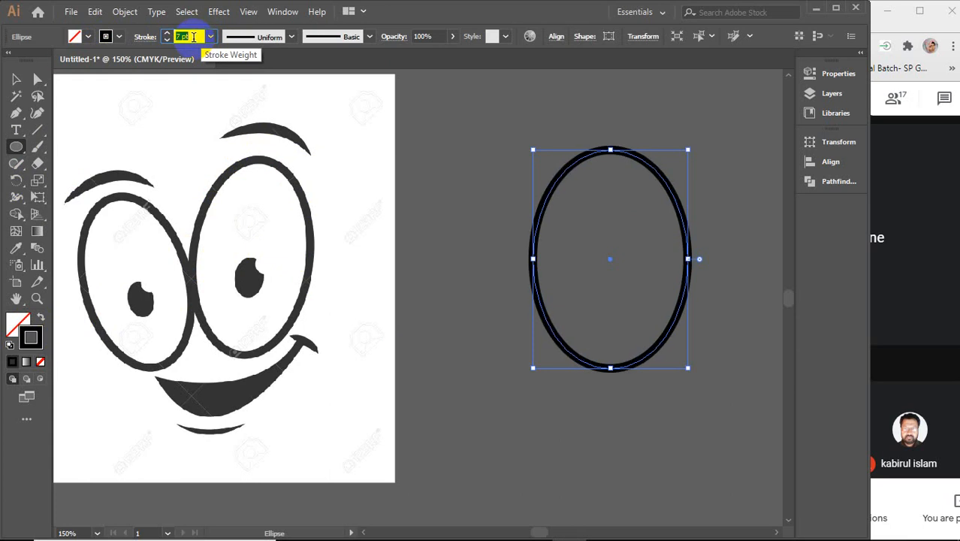
{"action": "key", "text": "Down"}
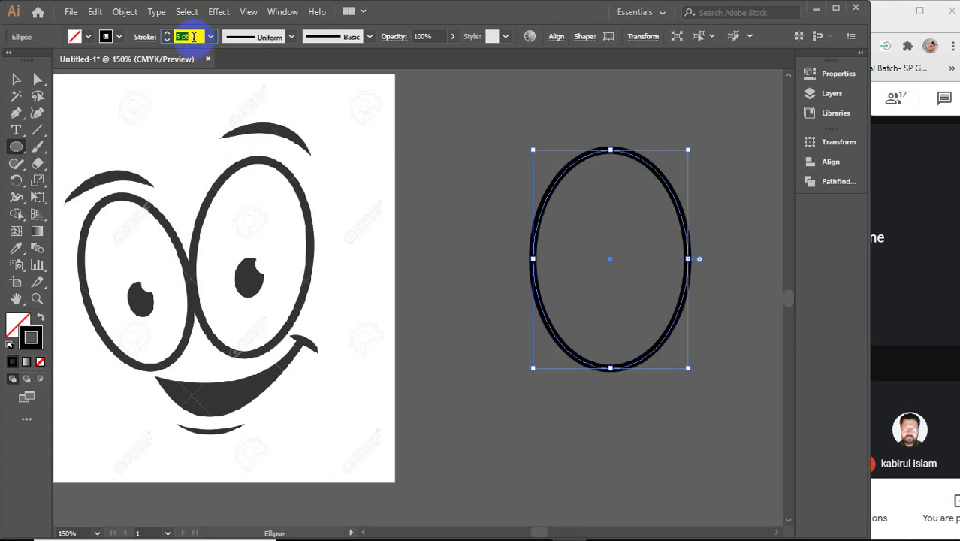
{"action": "left_click", "coordinate": [16, 83]}
{"action": "left_click", "coordinate": [483, 242]}
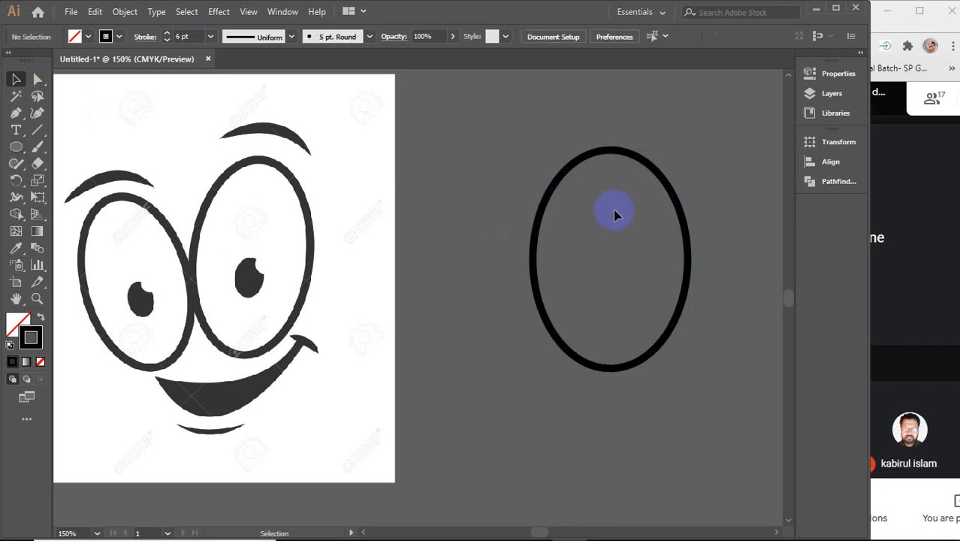
Step: Draw a small upright ellipse inside the eye as the pupil, with no stroke and a black fill
{"action": "left_click", "coordinate": [16, 148]}
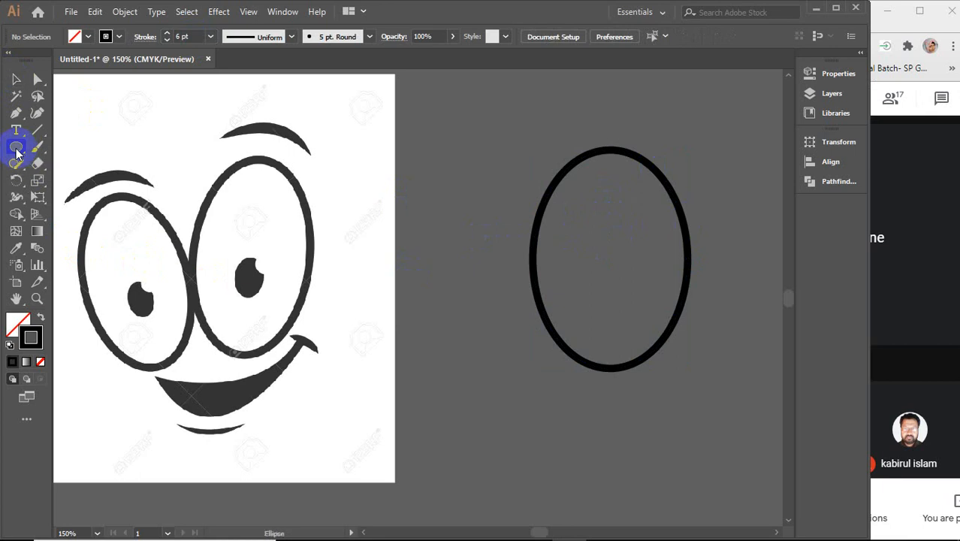
{"action": "left_click_drag", "start_coordinate": [605, 257], "coordinate": [626, 298]}
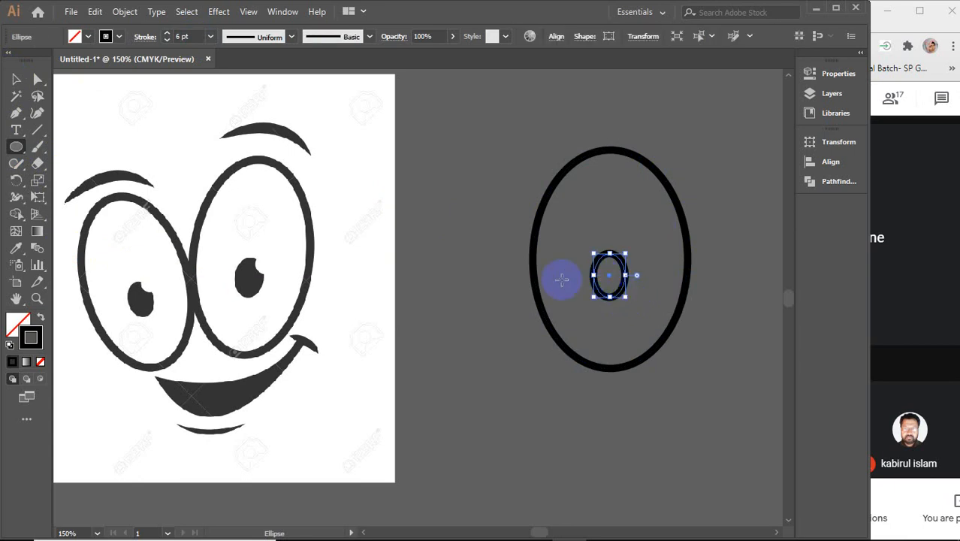
{"action": "left_click", "coordinate": [40, 363]}
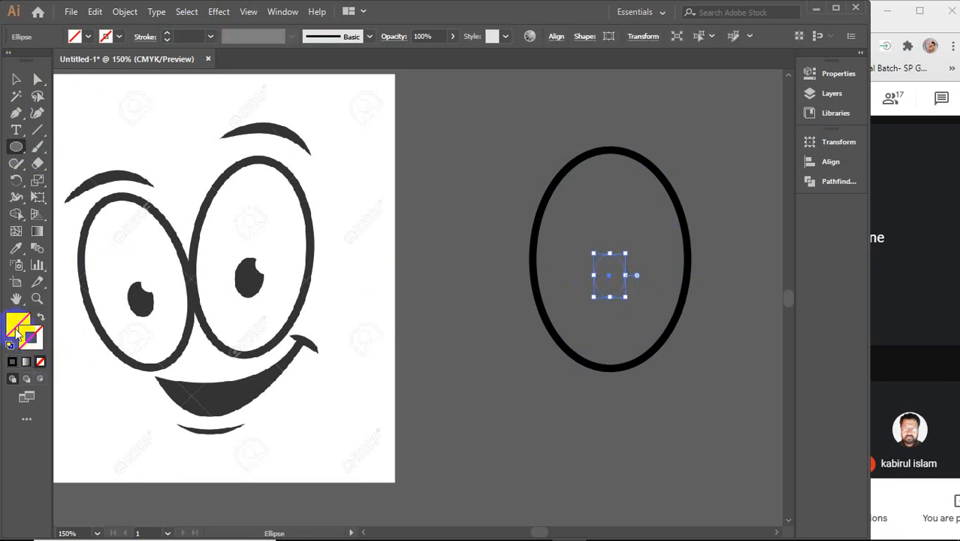
{"action": "left_click", "coordinate": [16, 328]}
{"action": "left_click", "coordinate": [12, 362]}
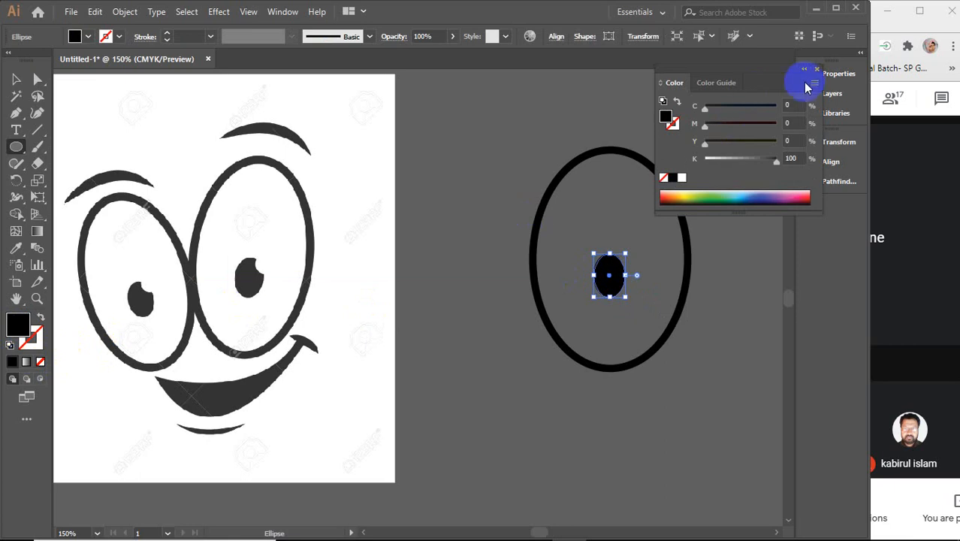
{"action": "left_click", "coordinate": [816, 70]}
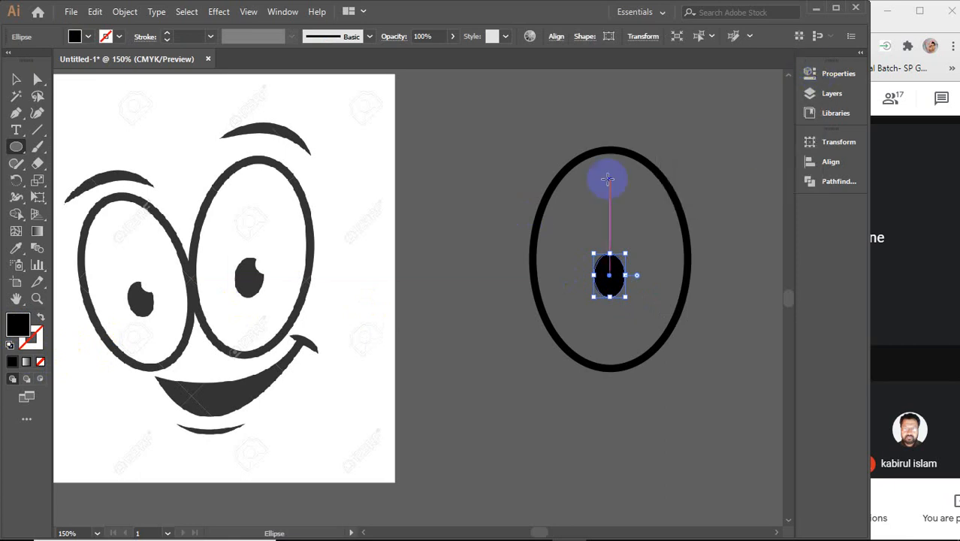
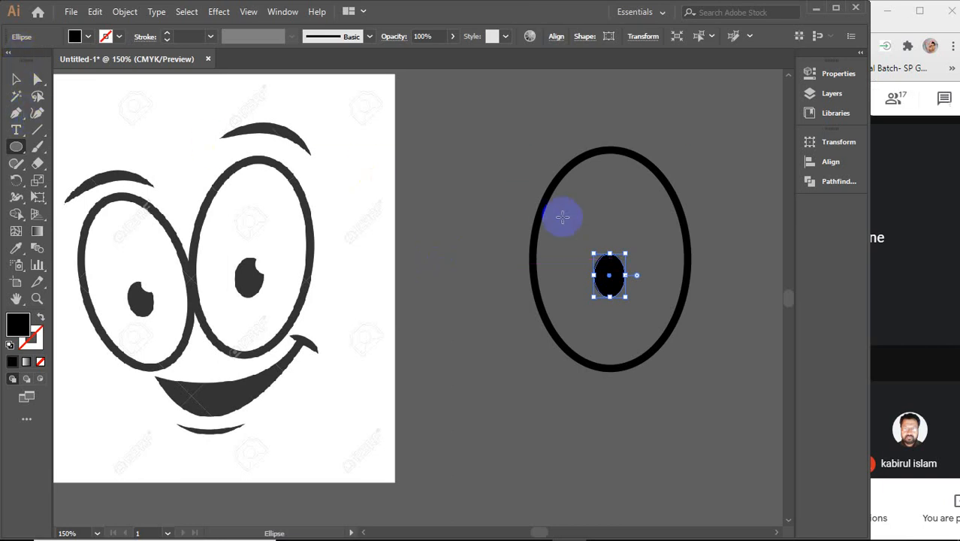
Step: Add three anchor points along the pupil's upper-right edge with the Add Anchor Point tool
{"action": "scroll", "coordinate": [643, 267], "scroll_direction": "up", "scroll_amount": 4}
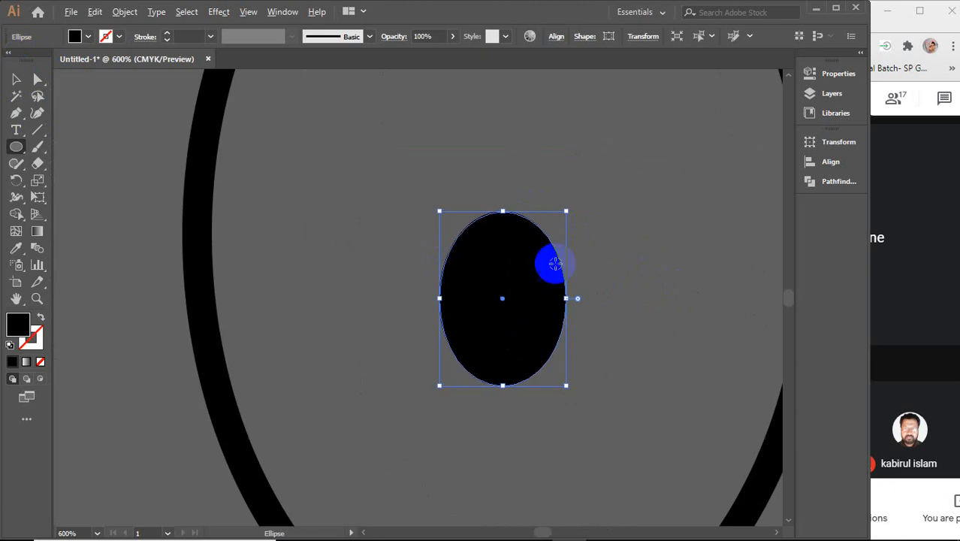
{"action": "scroll", "coordinate": [554, 262], "scroll_direction": "up", "scroll_amount": 3}
{"action": "scroll", "coordinate": [526, 246], "scroll_direction": "down", "scroll_amount": 7}
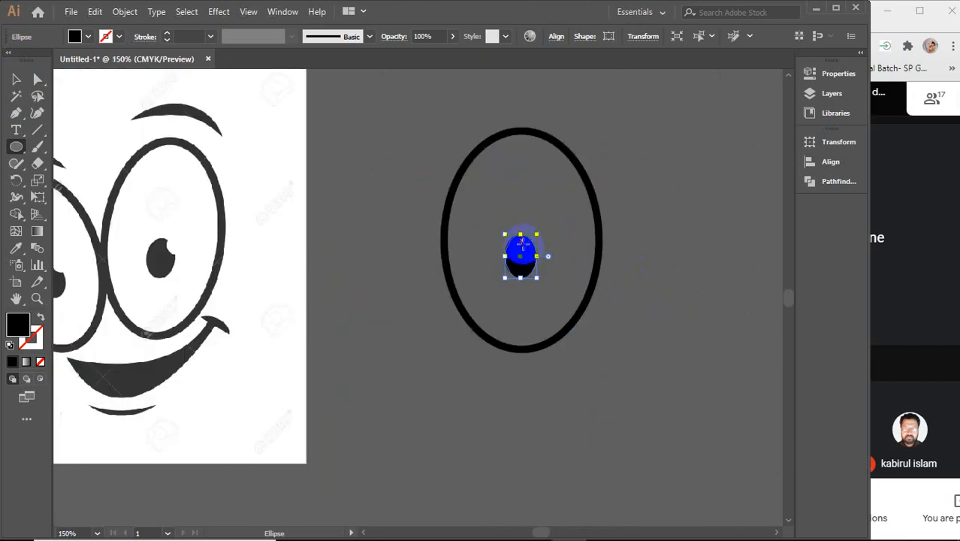
{"action": "left_click", "coordinate": [16, 113]}
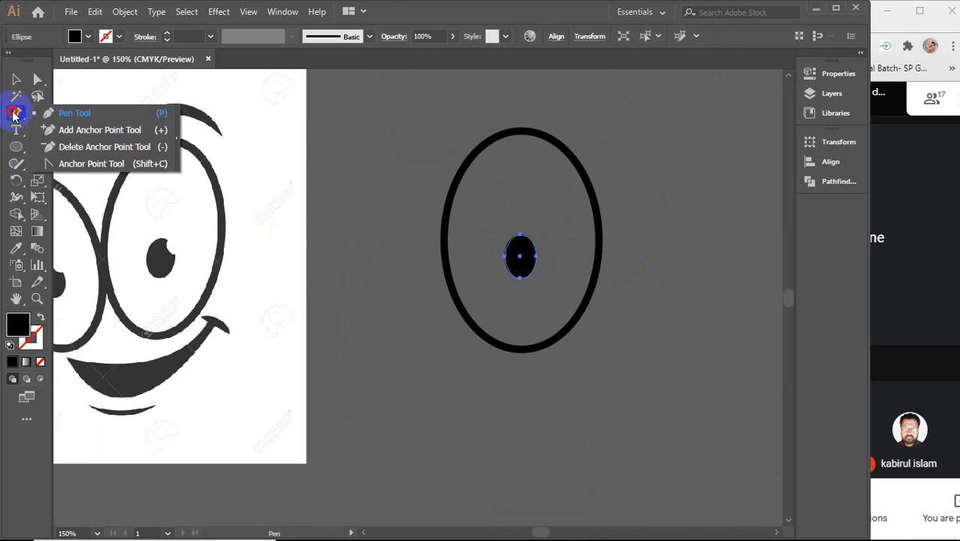
{"action": "left_click", "coordinate": [86, 131]}
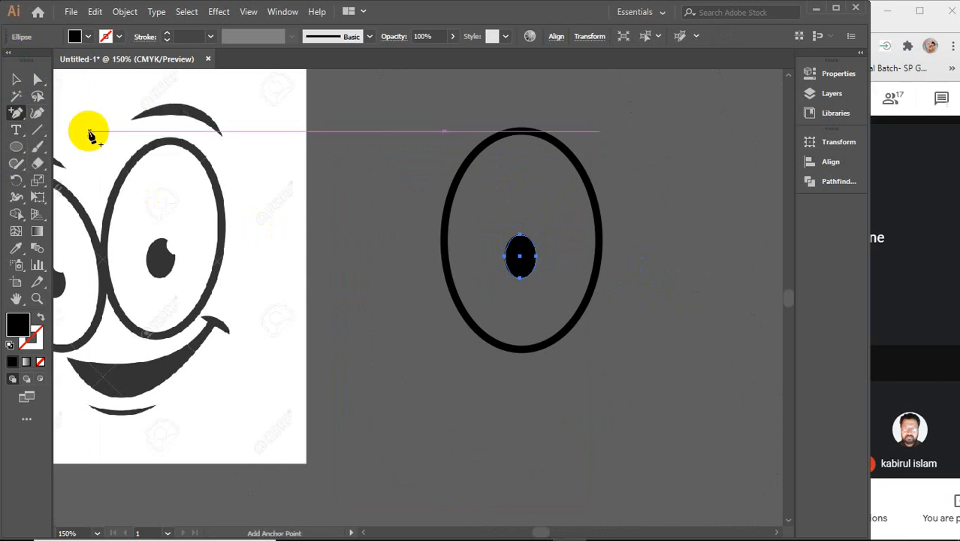
{"action": "key", "text": "ctrl+equal"}
{"action": "key", "text": "ctrl+equal"}
{"action": "key", "text": "ctrl+equal"}
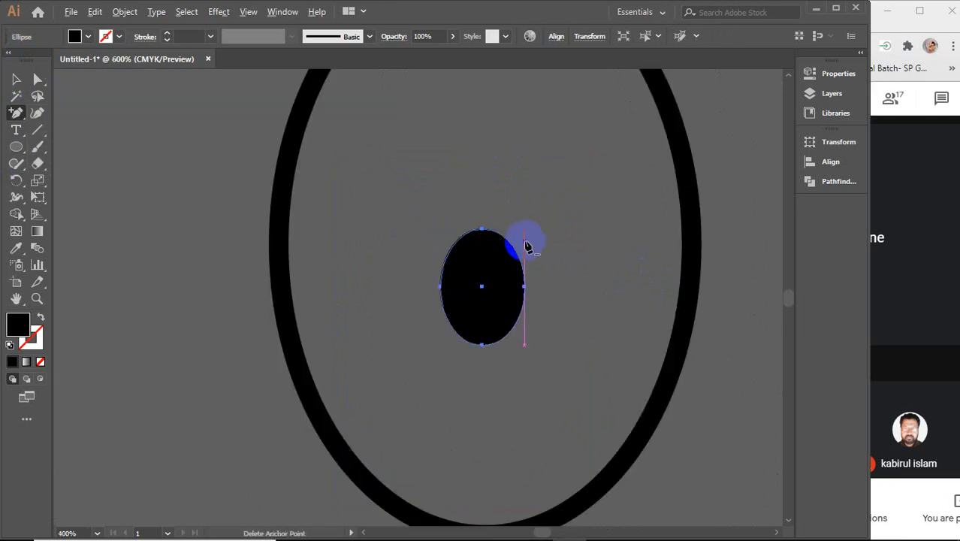
{"action": "key", "text": "ctrl+equal"}
{"action": "key", "text": "ctrl+equal"}
{"action": "key", "text": "ctrl+equal"}
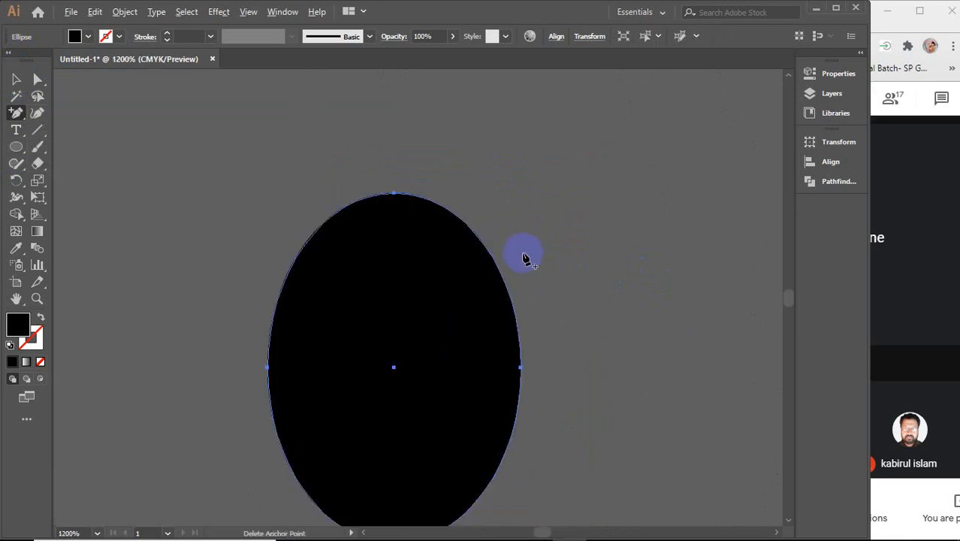
{"action": "left_click", "coordinate": [508, 292]}
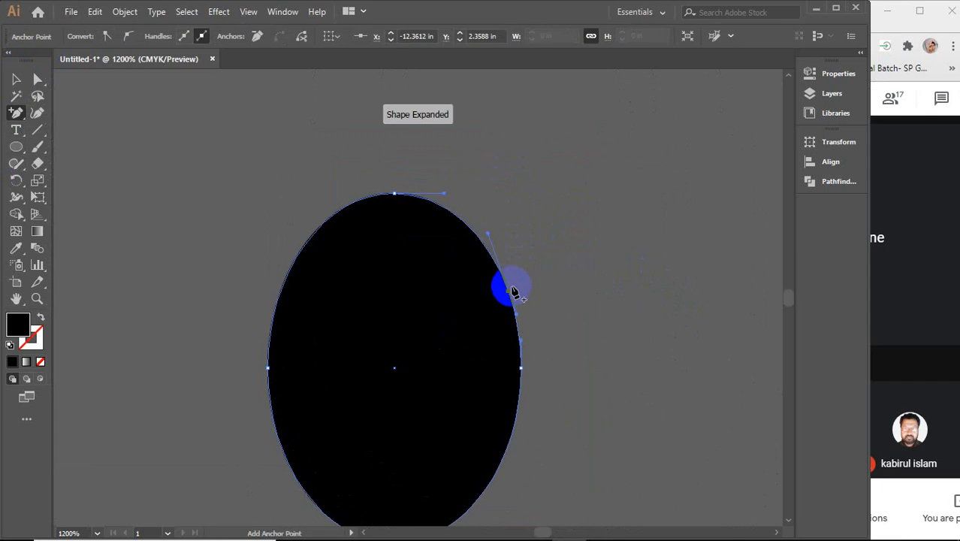
{"action": "left_click", "coordinate": [438, 205]}
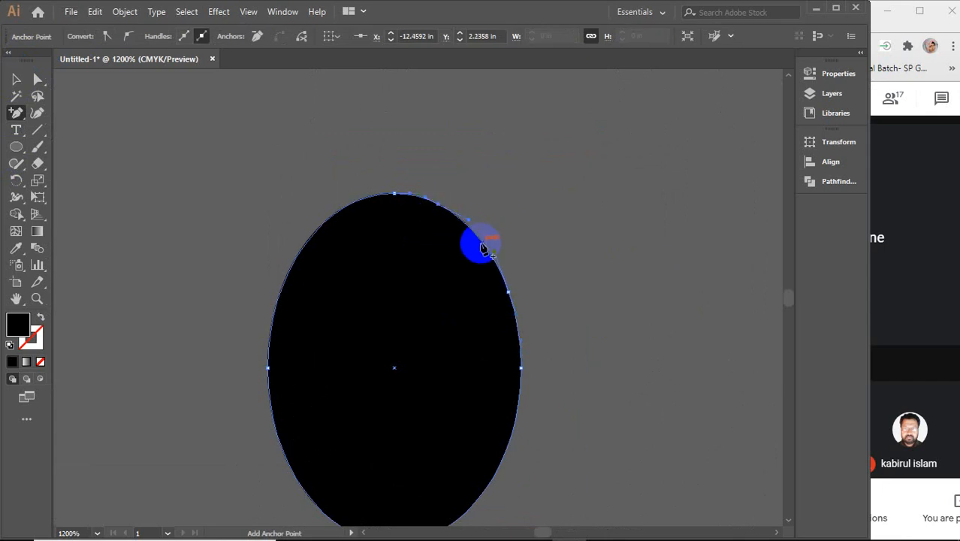
{"action": "left_click", "coordinate": [483, 244]}
Step: Pull two of the added upper-right points inward with the Curvature tool to carve a concave highlight notch in the pupil
{"action": "left_click", "coordinate": [37, 113]}
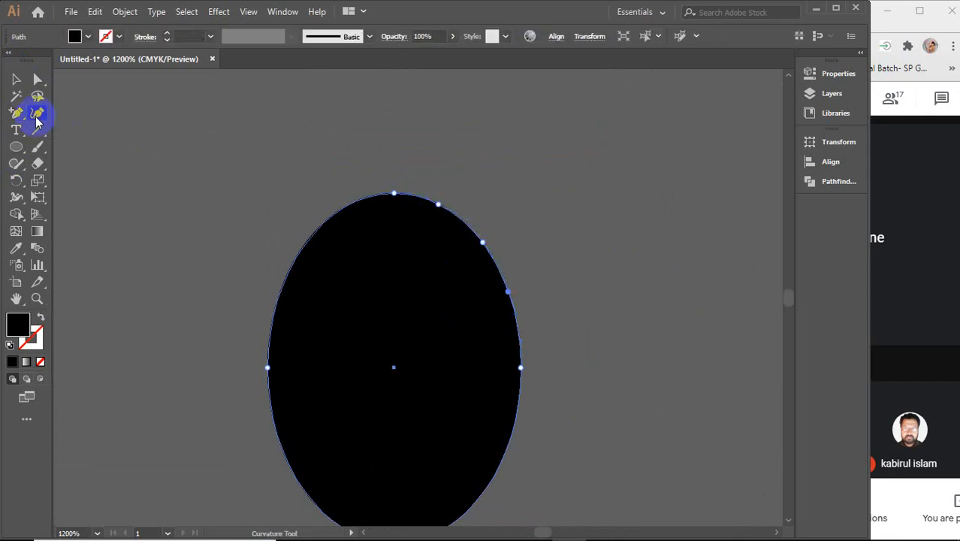
{"action": "left_click", "coordinate": [439, 206]}
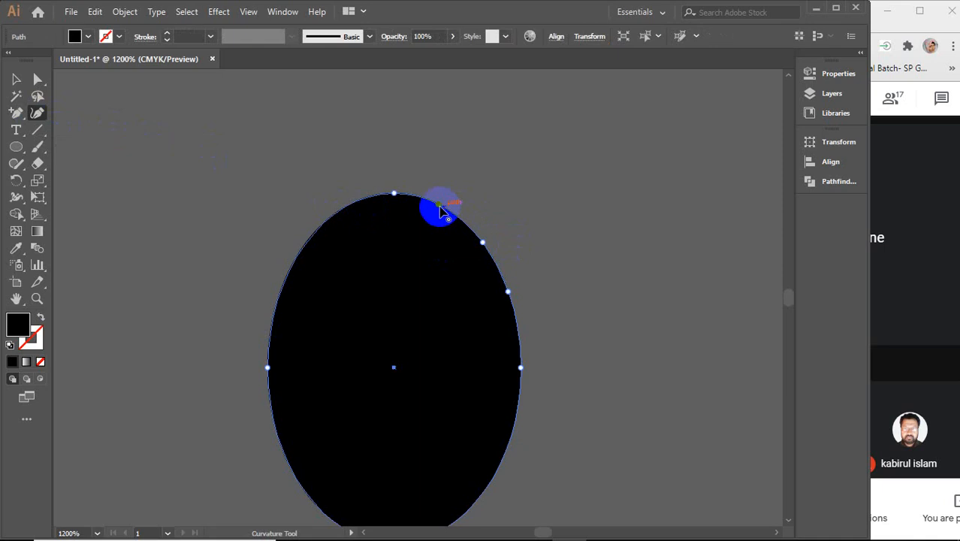
{"action": "left_click_drag", "start_coordinate": [441, 210], "coordinate": [421, 227]}
{"action": "left_click", "coordinate": [482, 242]}
{"action": "left_click_drag", "start_coordinate": [483, 244], "coordinate": [452, 269]}
{"action": "left_click", "coordinate": [422, 228]}
{"action": "left_click_drag", "start_coordinate": [421, 228], "coordinate": [404, 241]}
{"action": "left_click", "coordinate": [452, 269]}
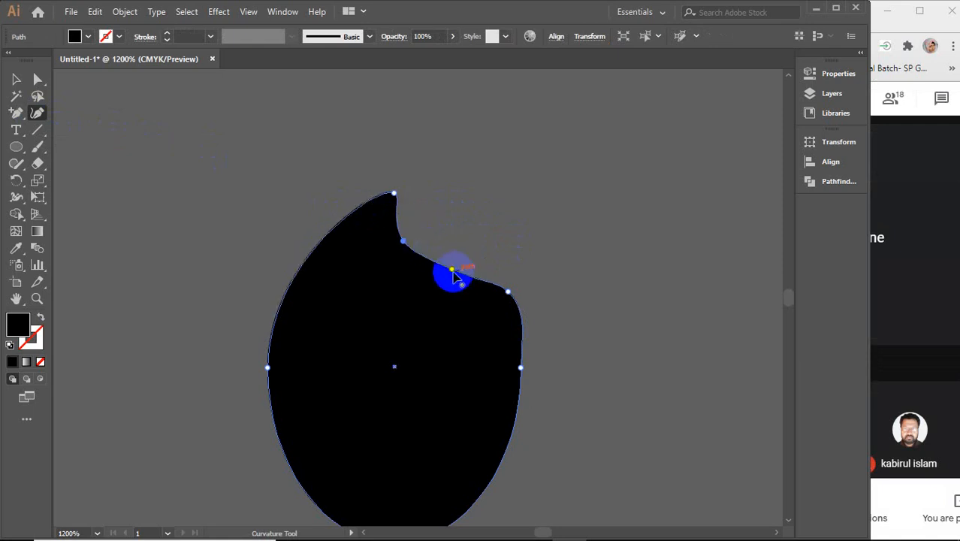
{"action": "left_click_drag", "start_coordinate": [451, 269], "coordinate": [444, 290]}
{"action": "left_click", "coordinate": [403, 242]}
{"action": "left_click_drag", "start_coordinate": [405, 251], "coordinate": [399, 251]}
Step: Reposition the anchor at the notch's right end and round the pupil's right side with an extra point on the lower-right edge
{"action": "left_click", "coordinate": [508, 293]}
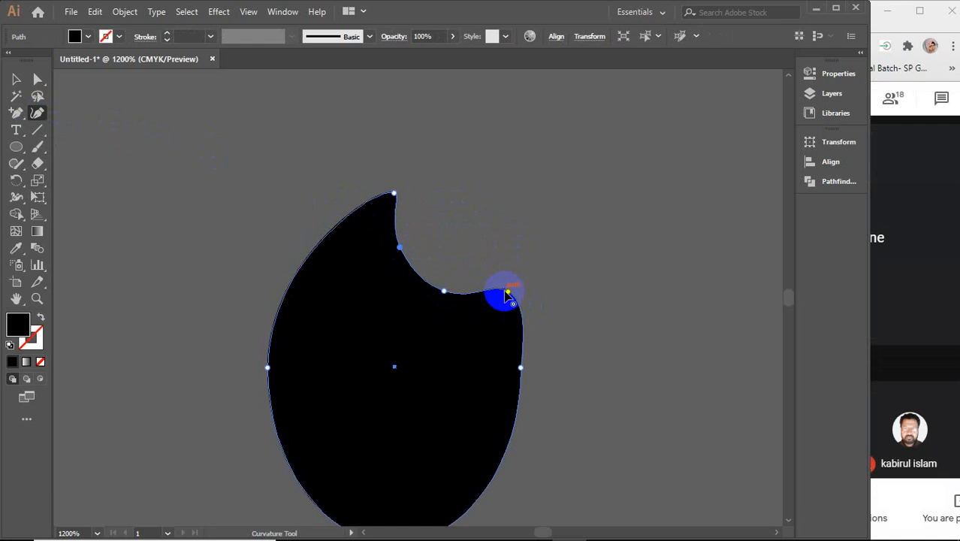
{"action": "left_click_drag", "start_coordinate": [509, 296], "coordinate": [487, 298]}
{"action": "scroll", "coordinate": [518, 302], "scroll_direction": "down", "scroll_amount": 1}
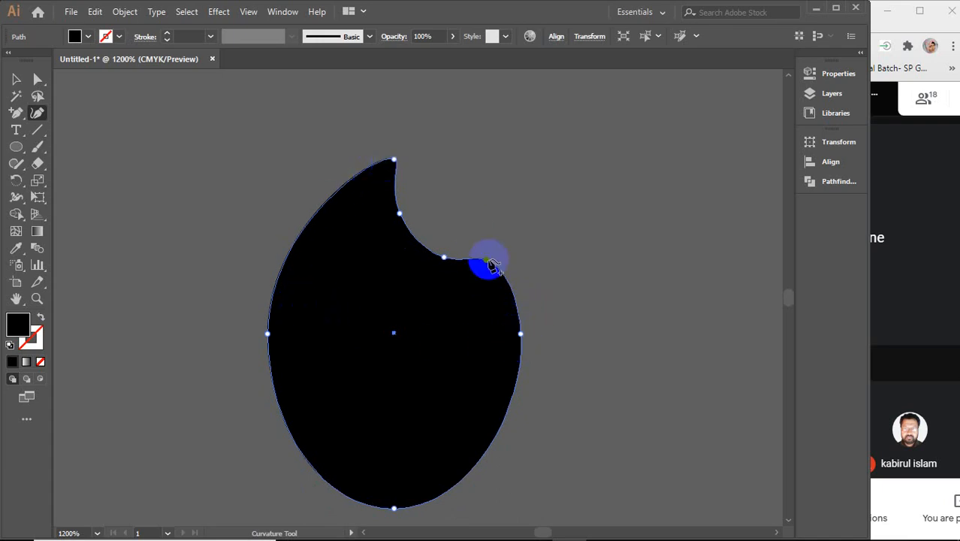
{"action": "left_click_drag", "start_coordinate": [487, 260], "coordinate": [492, 249]}
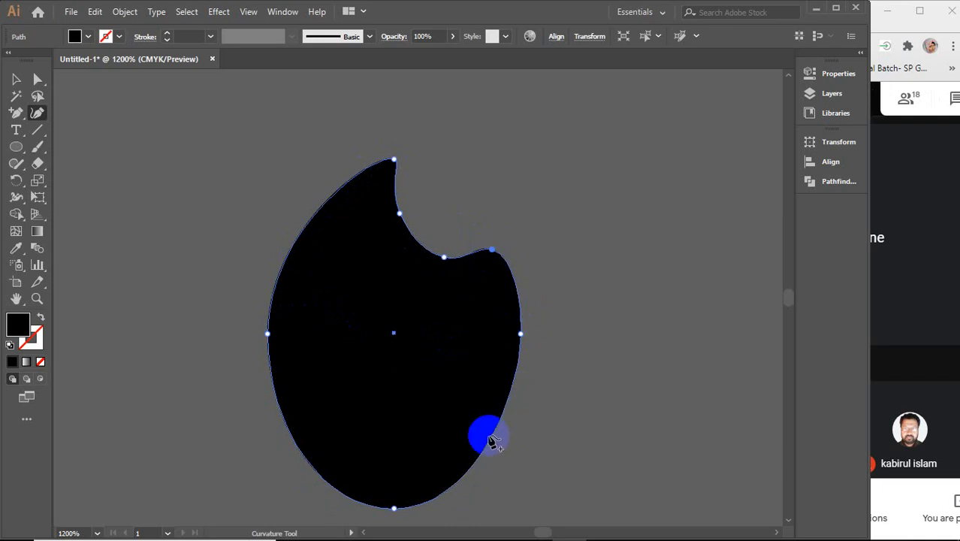
{"action": "left_click", "coordinate": [490, 445]}
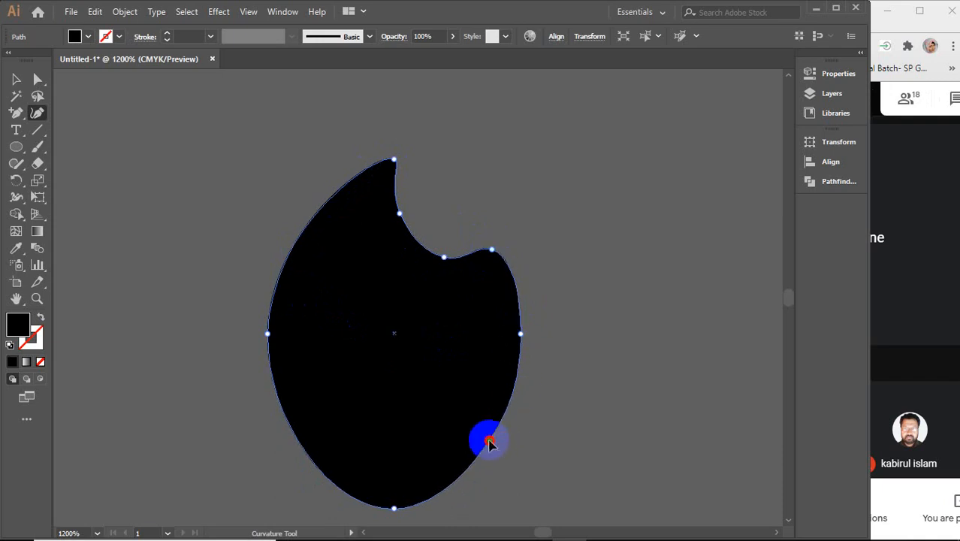
{"action": "left_click_drag", "start_coordinate": [489, 444], "coordinate": [488, 450]}
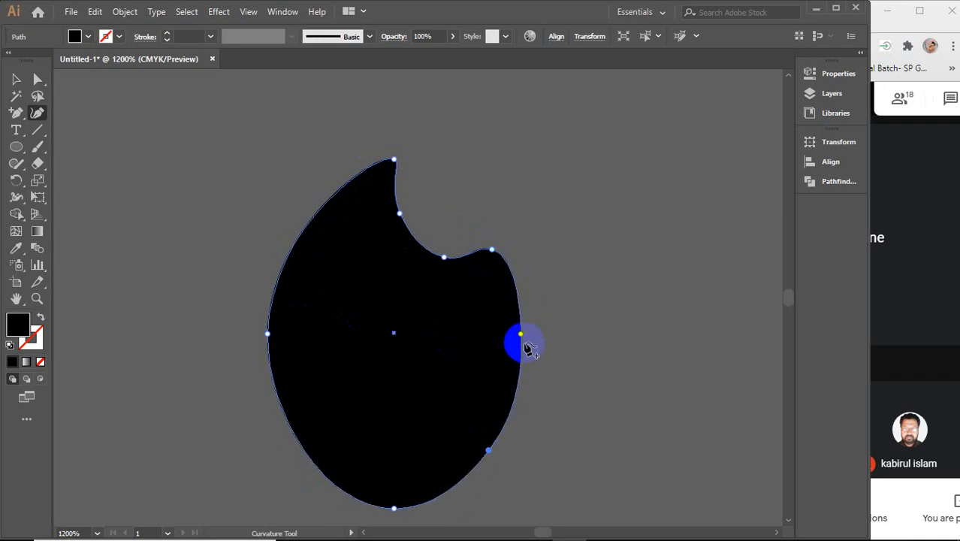
{"action": "left_click_drag", "start_coordinate": [521, 334], "coordinate": [520, 331]}
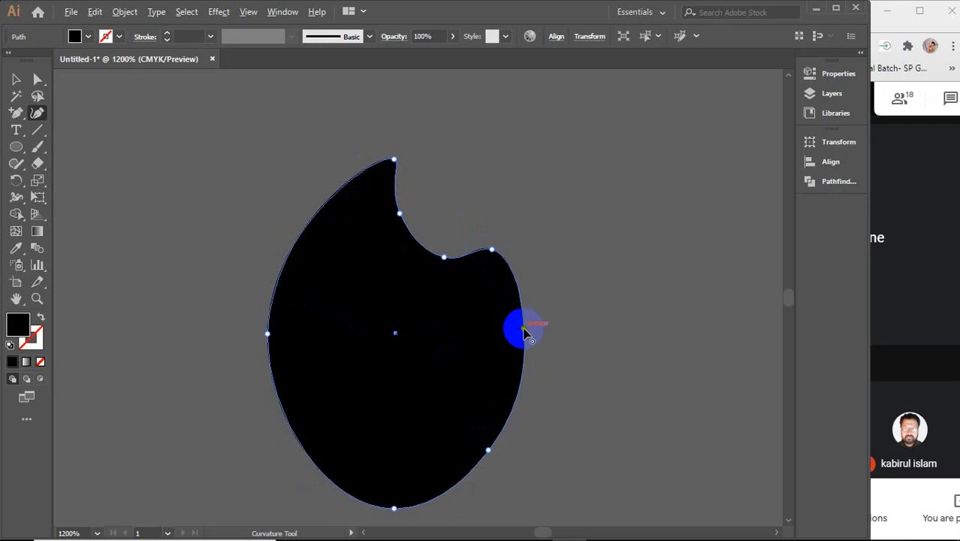
{"action": "scroll", "coordinate": [522, 332], "scroll_direction": "down", "scroll_amount": 5}
{"action": "scroll", "coordinate": [525, 332], "scroll_direction": "down", "scroll_amount": 2}
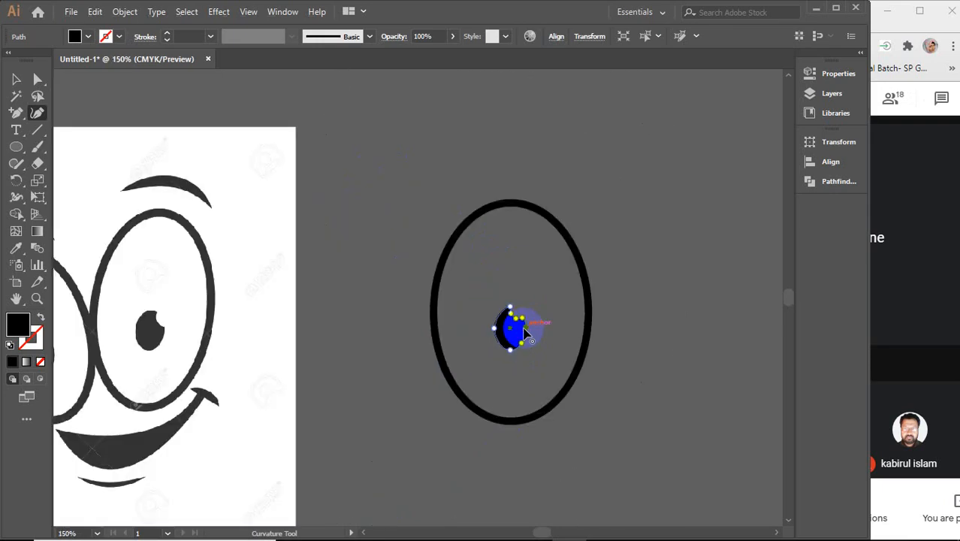
Step: Add points at the notch's right end, pull them into a sharp tip, and bulge the edge below it outward
{"action": "scroll", "coordinate": [524, 332], "scroll_direction": "up", "scroll_amount": 9}
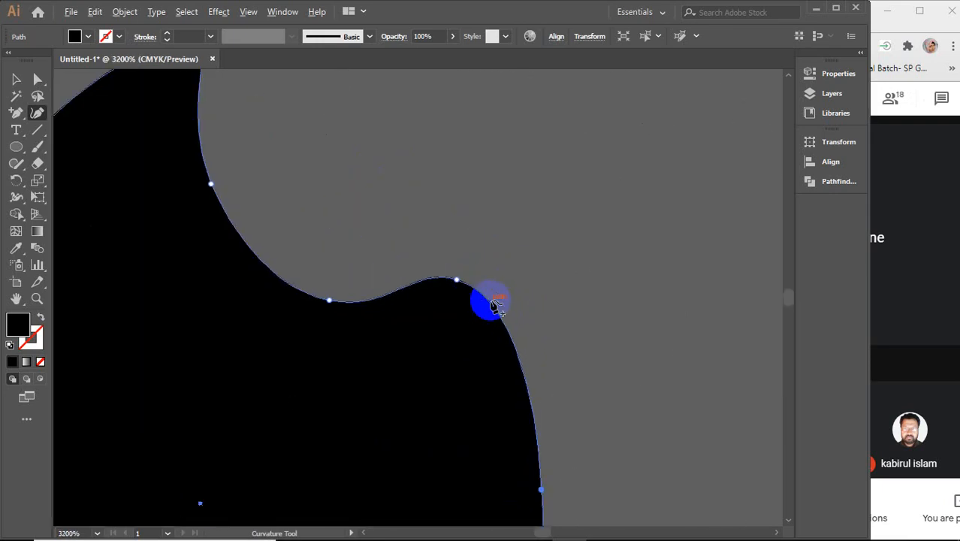
{"action": "left_click", "coordinate": [465, 282]}
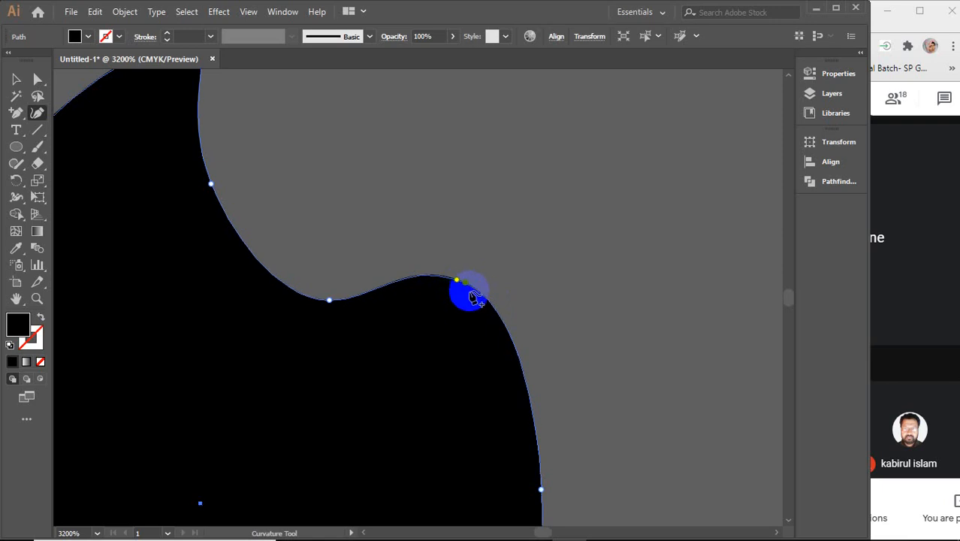
{"action": "left_click", "coordinate": [466, 283]}
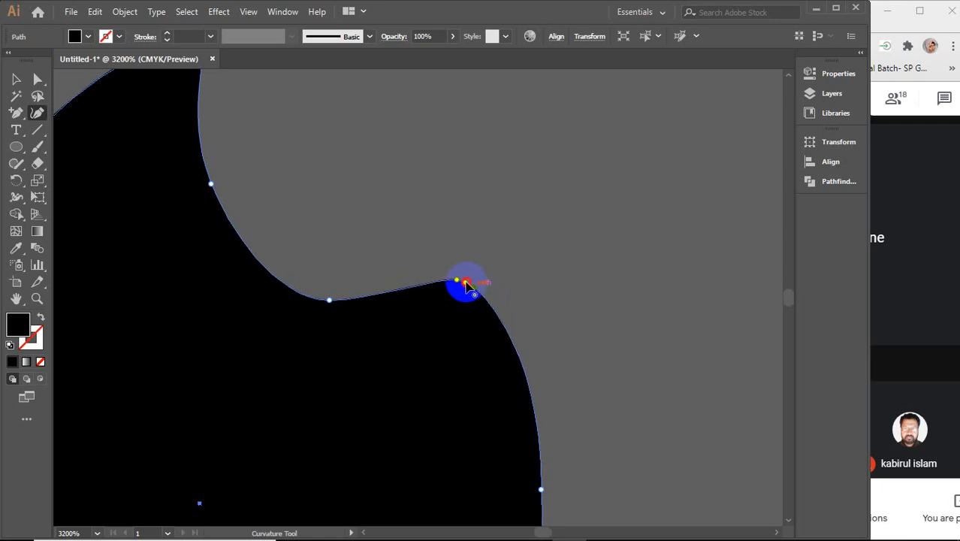
{"action": "left_click_drag", "start_coordinate": [465, 283], "coordinate": [471, 281]}
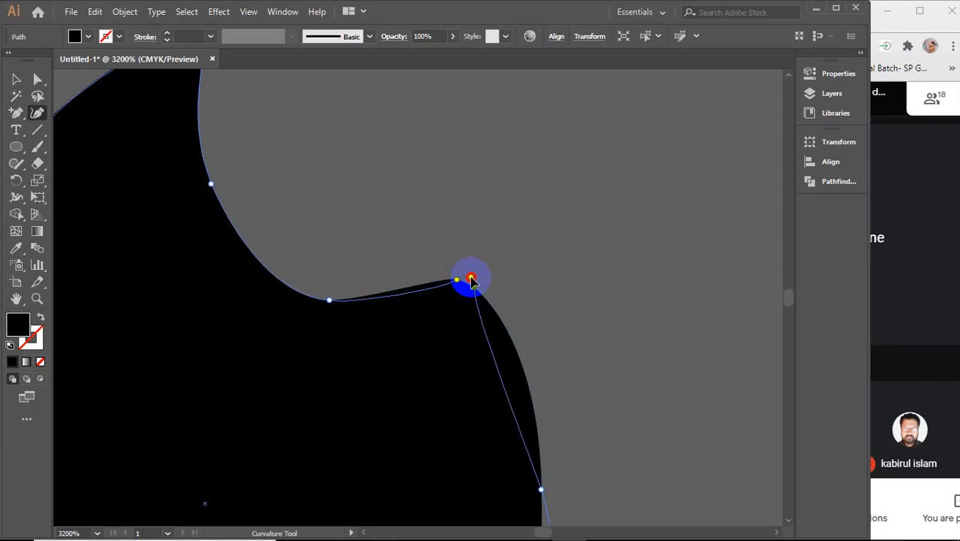
{"action": "left_click_drag", "start_coordinate": [471, 281], "coordinate": [472, 281]}
{"action": "left_click", "coordinate": [497, 370]}
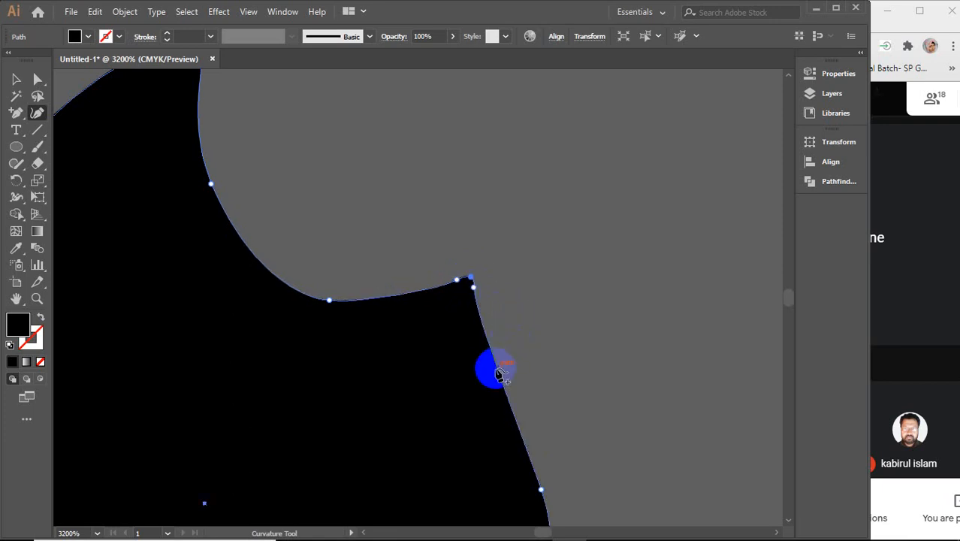
{"action": "left_click_drag", "start_coordinate": [497, 372], "coordinate": [509, 362]}
Step: Refine the anchor points around the notch's right tip and the edge below it, then deselect the pupil
{"action": "scroll", "coordinate": [511, 364], "scroll_direction": "down", "scroll_amount": 3}
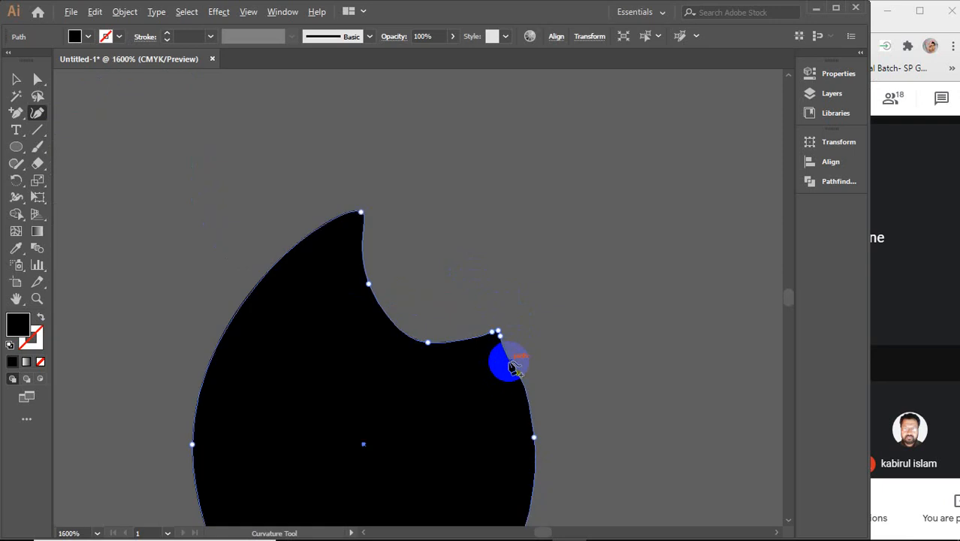
{"action": "left_click_drag", "start_coordinate": [551, 415], "coordinate": [534, 340]}
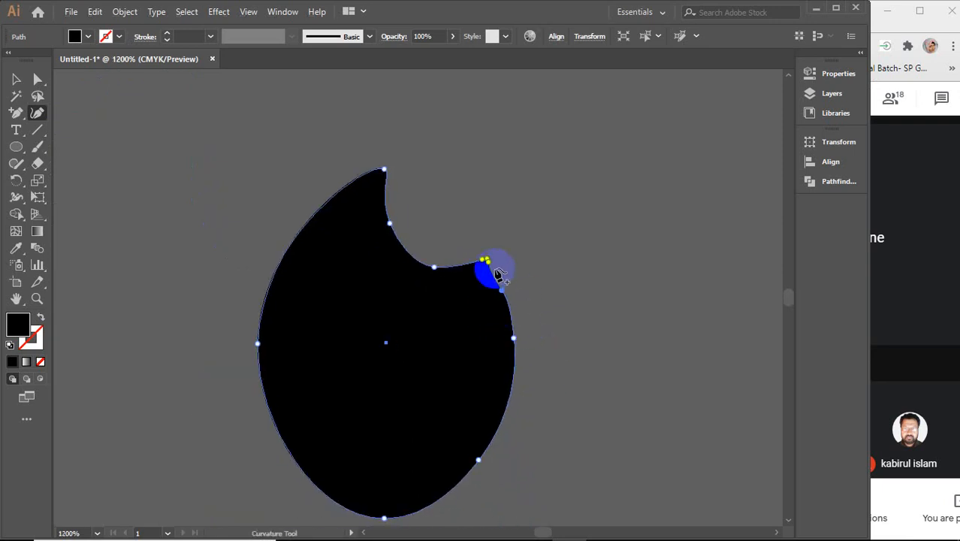
{"action": "scroll", "coordinate": [488, 267], "scroll_direction": "up", "scroll_amount": 2}
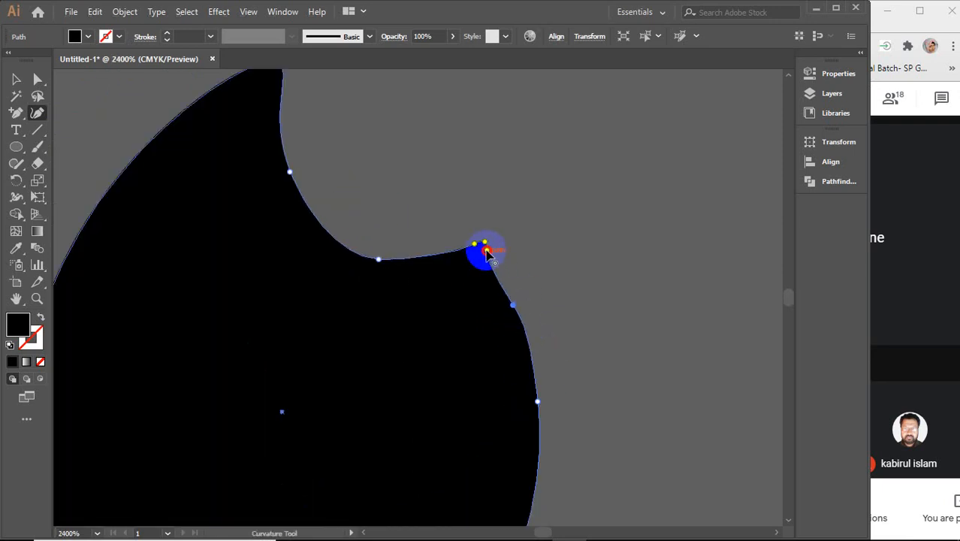
{"action": "left_click_drag", "start_coordinate": [487, 254], "coordinate": [492, 254]}
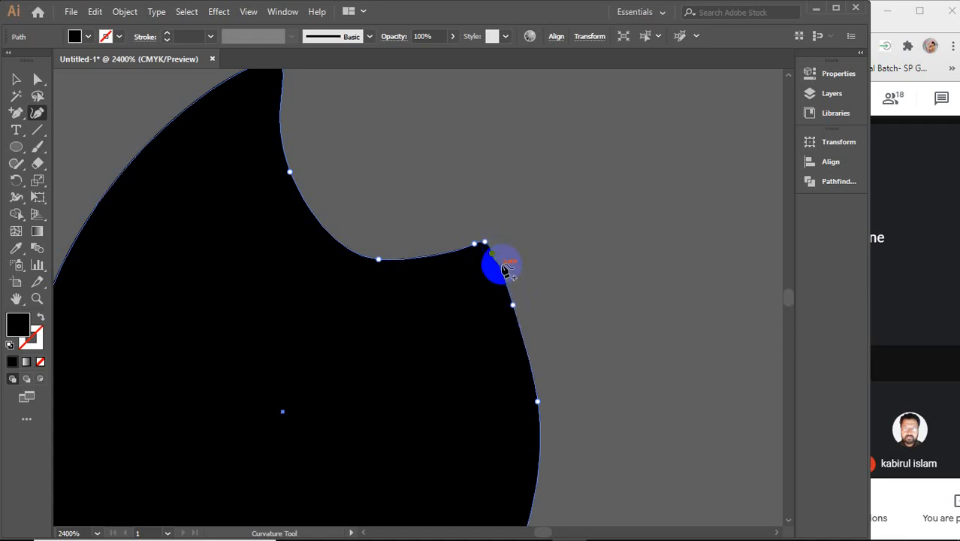
{"action": "left_click_drag", "start_coordinate": [493, 258], "coordinate": [493, 246]}
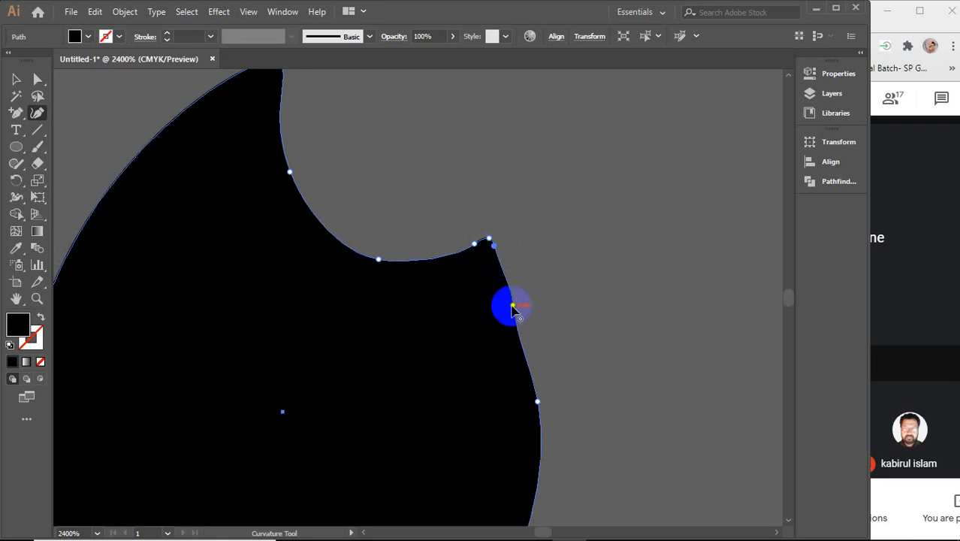
{"action": "left_click_drag", "start_coordinate": [513, 305], "coordinate": [521, 312]}
{"action": "scroll", "coordinate": [523, 314], "scroll_direction": "down", "scroll_amount": 3}
{"action": "scroll", "coordinate": [522, 315], "scroll_direction": "down", "scroll_amount": 1}
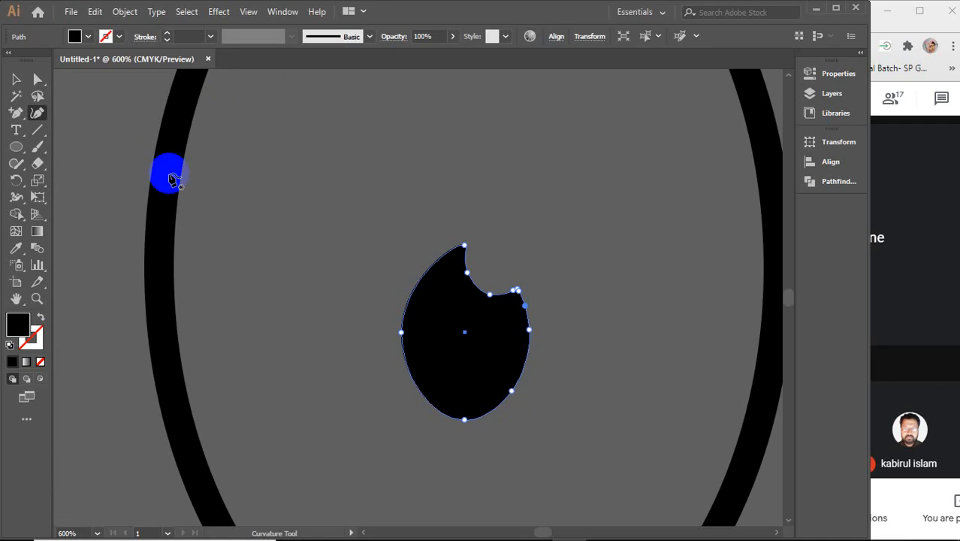
{"action": "left_click", "coordinate": [17, 80]}
{"action": "left_click", "coordinate": [483, 211]}
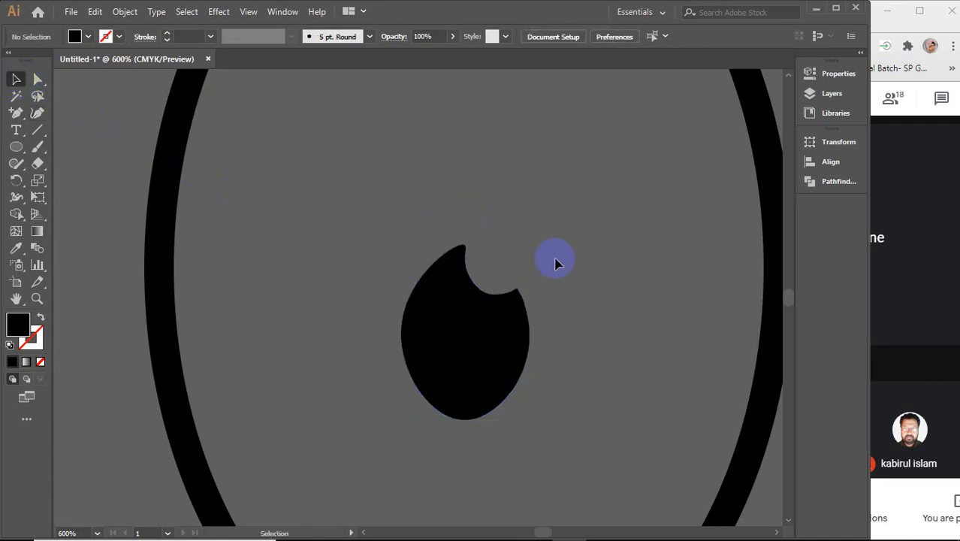
{"action": "scroll", "coordinate": [555, 262], "scroll_direction": "down", "scroll_amount": 4}
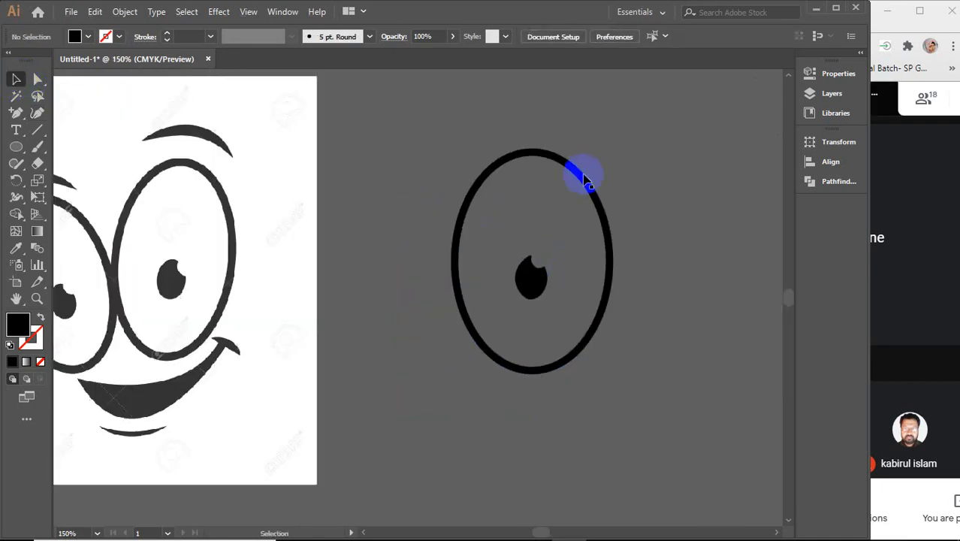
Step: Rotate the eye outline slightly clockwise to match the tilt of the reference face's right eye, and deselect it
{"action": "left_click", "coordinate": [581, 188]}
{"action": "left_click_drag", "start_coordinate": [615, 144], "coordinate": [669, 158]}
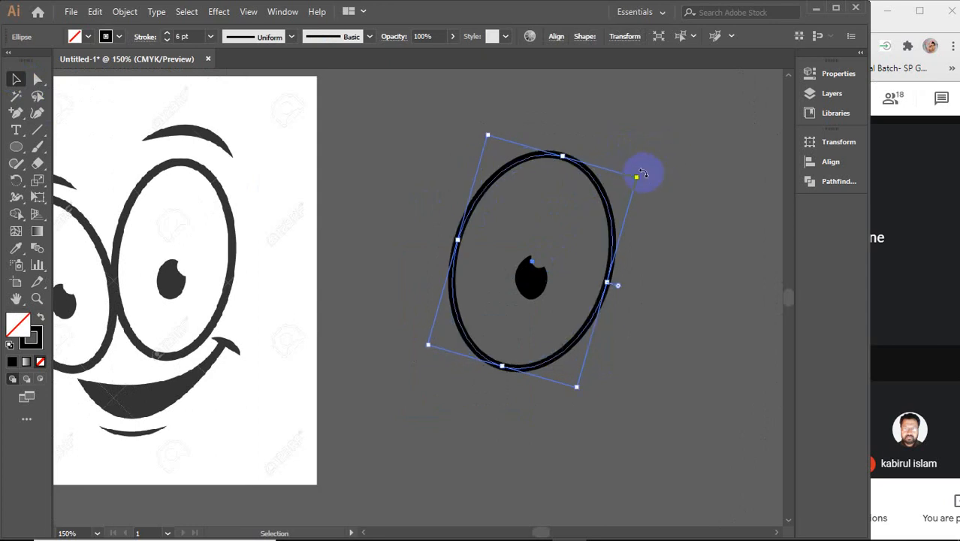
{"action": "left_click_drag", "start_coordinate": [640, 174], "coordinate": [605, 246]}
{"action": "scroll", "coordinate": [609, 248], "scroll_direction": "down", "scroll_amount": 1}
{"action": "left_click", "coordinate": [673, 285]}
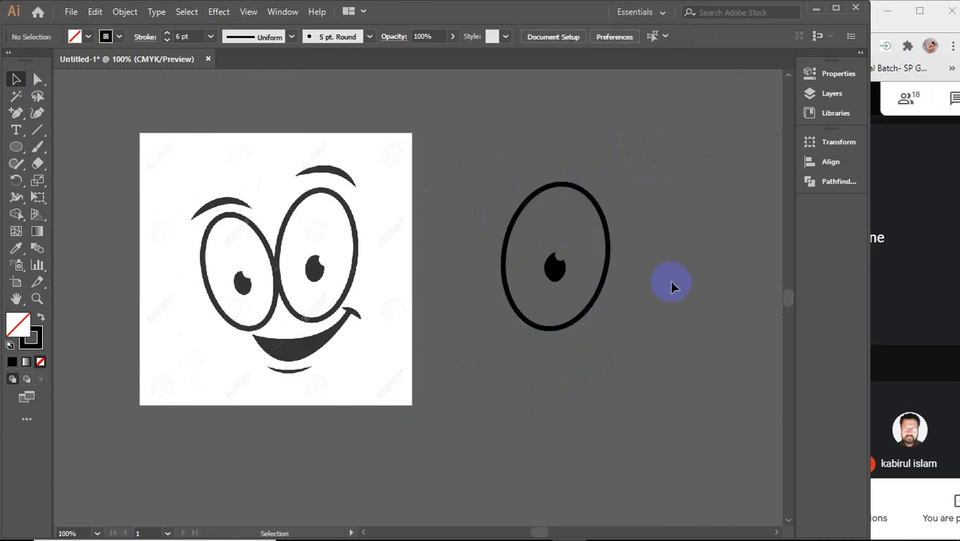
Step: Duplicate the eye and its pupil to the left, edge to edge with the original, and rotate the copy counterclockwise
{"action": "left_click_drag", "start_coordinate": [661, 334], "coordinate": [497, 180]}
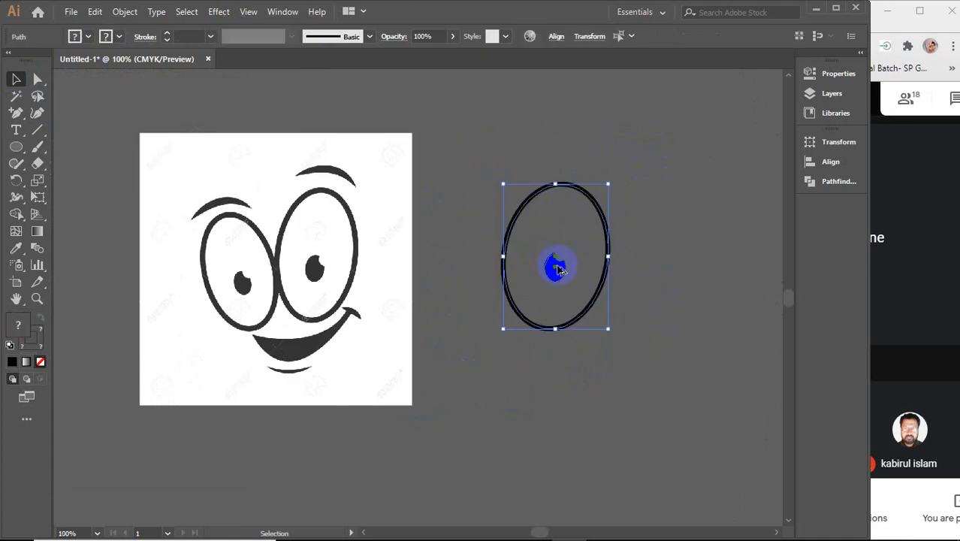
{"action": "left_click_drag", "start_coordinate": [558, 269], "coordinate": [451, 269]}
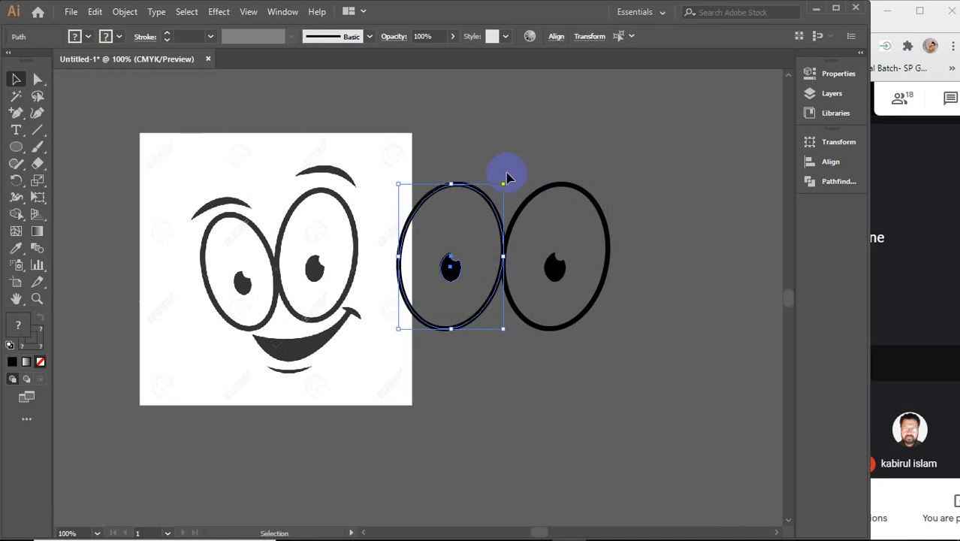
{"action": "left_click_drag", "start_coordinate": [506, 179], "coordinate": [471, 129]}
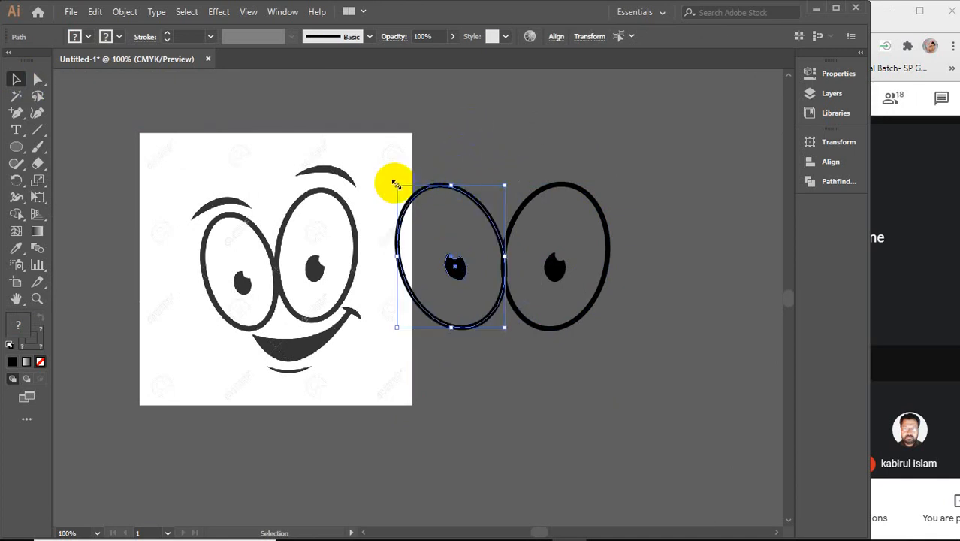
Step: Narrow the left eye and scale it down with its pupil, keeping it against the larger right eye, and deselect it
{"action": "mouse_move", "coordinate": [395, 183]}
{"action": "left_mouse_down"}
{"action": "mouse_move", "coordinate": [403, 197]}
{"action": "mouse_move", "coordinate": [397, 178]}
{"action": "left_mouse_up"}
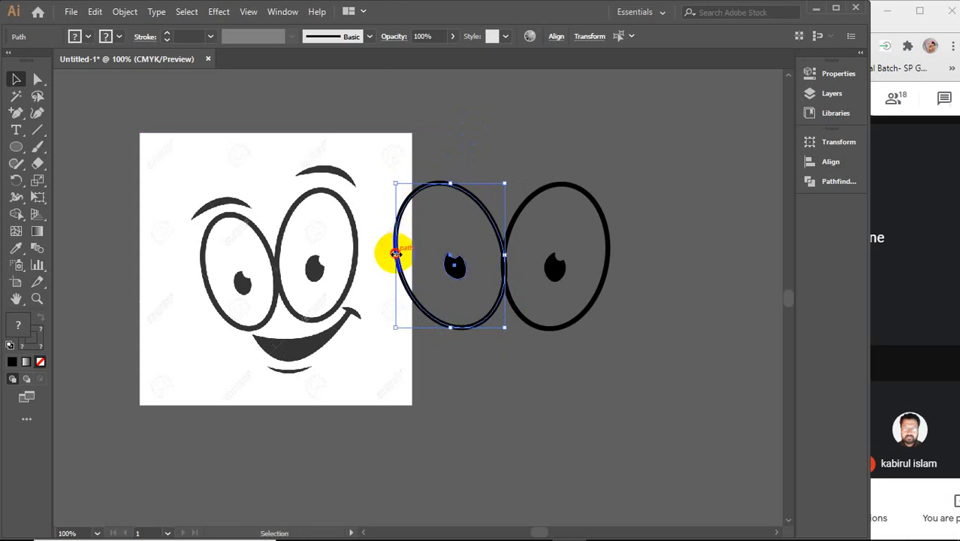
{"action": "left_click_drag", "start_coordinate": [397, 254], "coordinate": [406, 254]}
{"action": "left_click_drag", "start_coordinate": [407, 183], "coordinate": [474, 133]}
{"action": "left_click", "coordinate": [680, 259]}
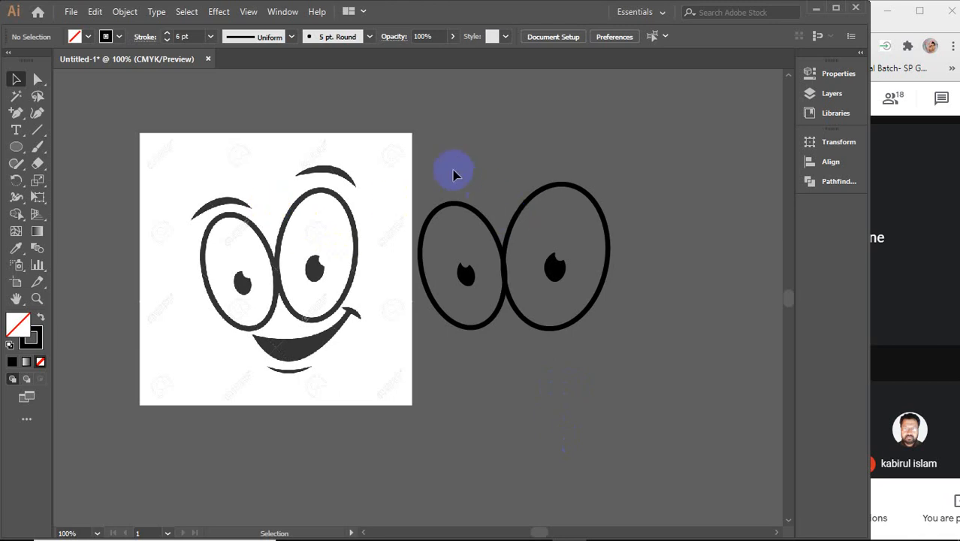
Step: Nudge both eyes together to the right, away from the reference image, and deselect them
{"action": "left_click_drag", "start_coordinate": [440, 170], "coordinate": [601, 332]}
{"action": "key", "text": "Right"}
{"action": "key", "text": "Right"}
{"action": "key", "text": "Right"}
{"action": "key", "text": "Right"}
{"action": "key", "text": "Right"}
{"action": "key", "text": "Right"}
{"action": "key", "text": "Right"}
{"action": "key", "text": "Right"}
{"action": "key", "text": "Right"}
{"action": "key", "text": "Right"}
{"action": "key", "text": "Right"}
{"action": "key", "text": "Right"}
{"action": "key", "text": "Right"}
{"action": "key", "text": "Right"}
{"action": "key", "text": "Right"}
{"action": "key", "text": "Right"}
{"action": "key", "text": "Right"}
{"action": "key", "text": "Right"}
{"action": "key", "text": "Right"}
{"action": "key", "text": "Right"}
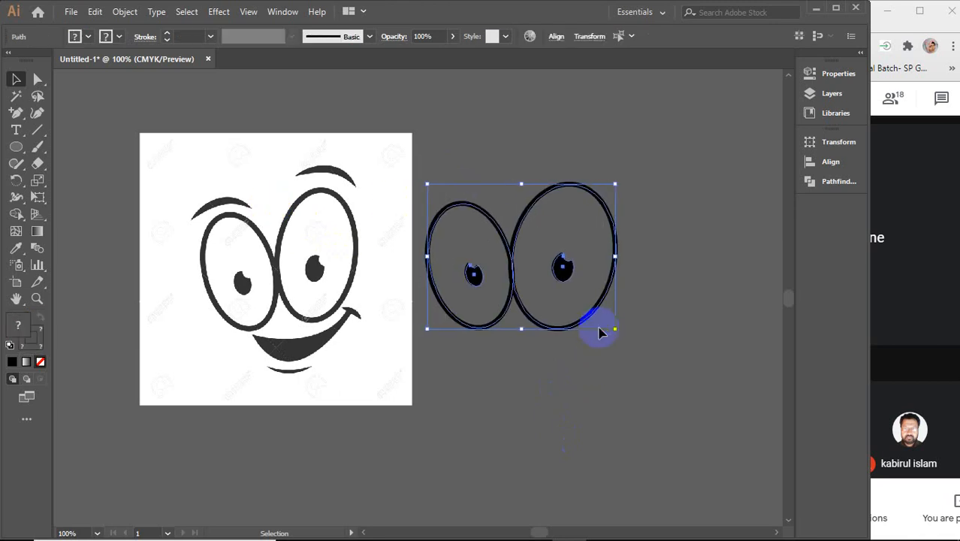
{"action": "left_click", "coordinate": [530, 162]}
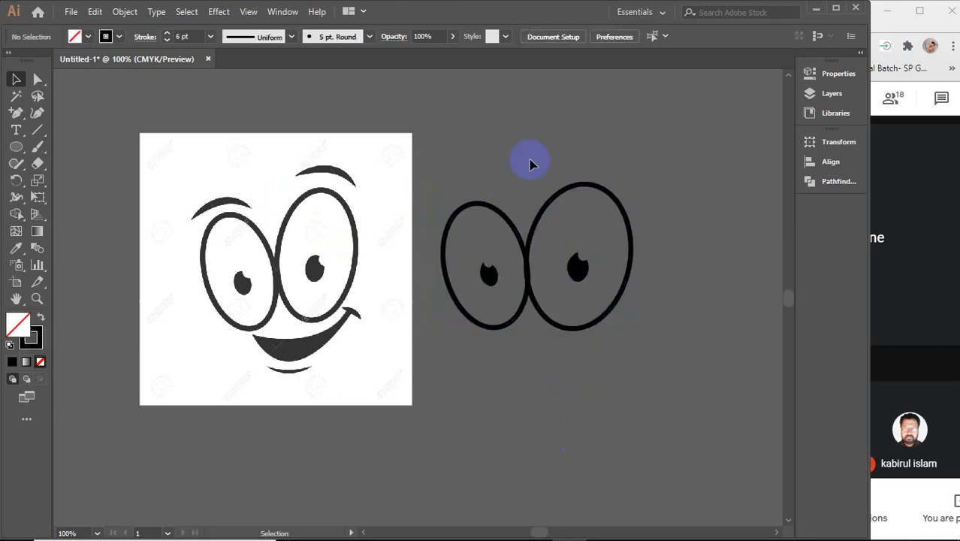
Step: Draw a shallow eyebrow arc above the right eye with the Pen tool, ending at the eye's right side, and deselect it
{"action": "left_click_drag", "start_coordinate": [18, 113], "coordinate": [118, 111]}
{"action": "left_click", "coordinate": [558, 162]}
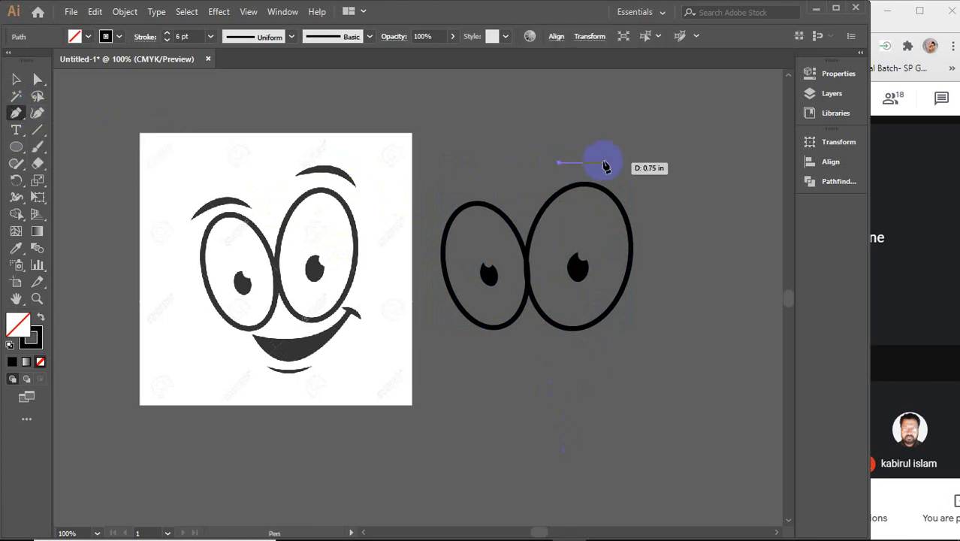
{"action": "left_click_drag", "start_coordinate": [628, 170], "coordinate": [671, 187]}
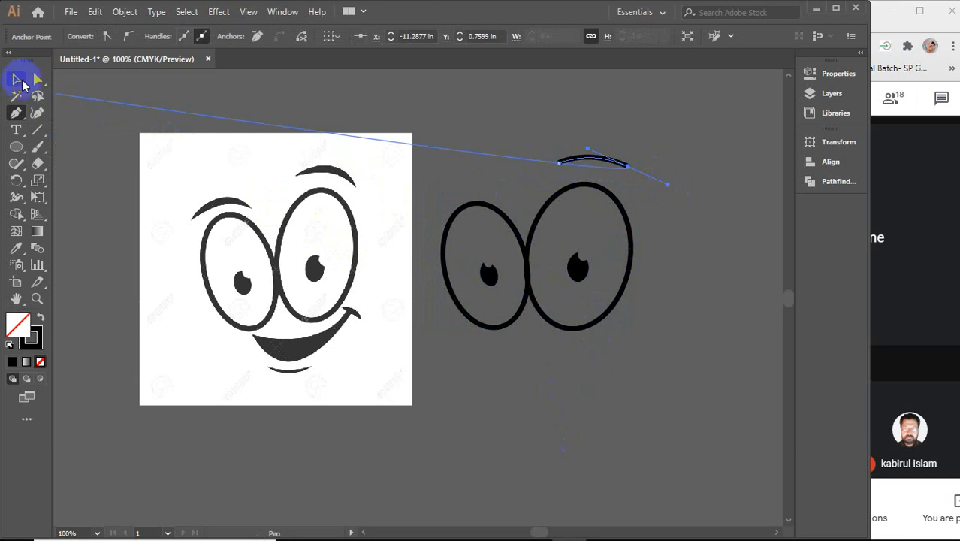
{"action": "left_click", "coordinate": [15, 79]}
{"action": "left_click", "coordinate": [726, 219]}
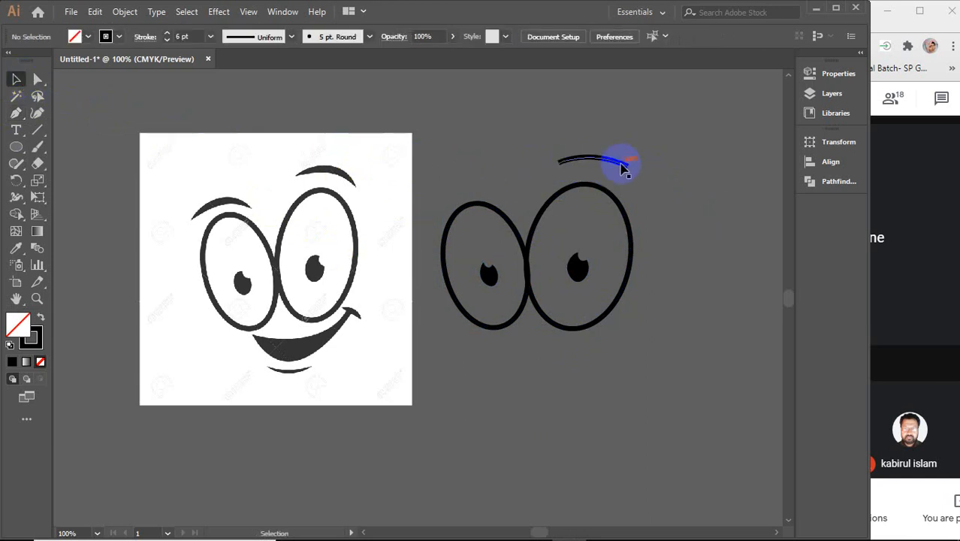
Step: Apply Width Profile 1 to the eyebrow stroke so both ends taper, and deselect it
{"action": "left_click", "coordinate": [621, 162]}
{"action": "left_click", "coordinate": [292, 36]}
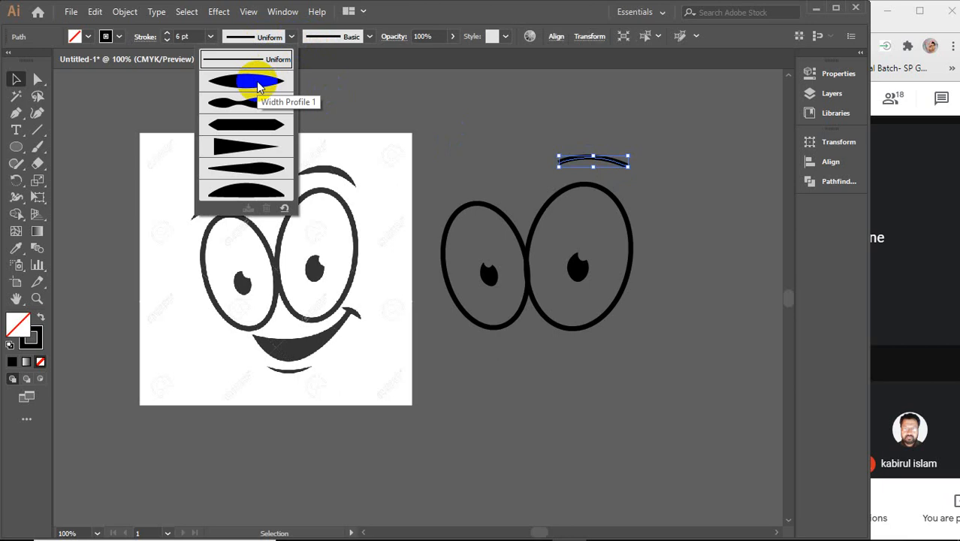
{"action": "left_click", "coordinate": [258, 84]}
{"action": "left_click", "coordinate": [644, 143]}
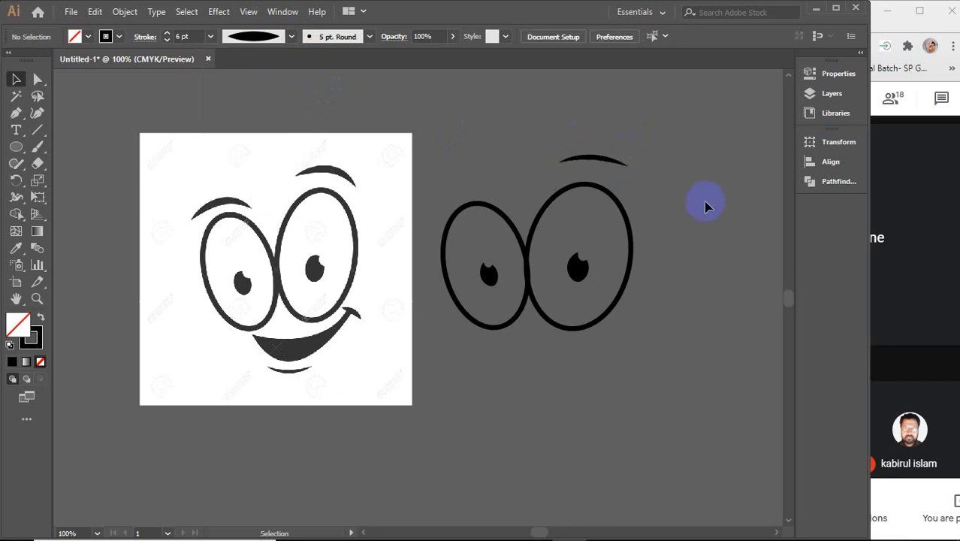
Step: Lower the eyebrow's right end anchor and tilt its direction handle for a steeper curve
{"action": "left_click", "coordinate": [598, 156]}
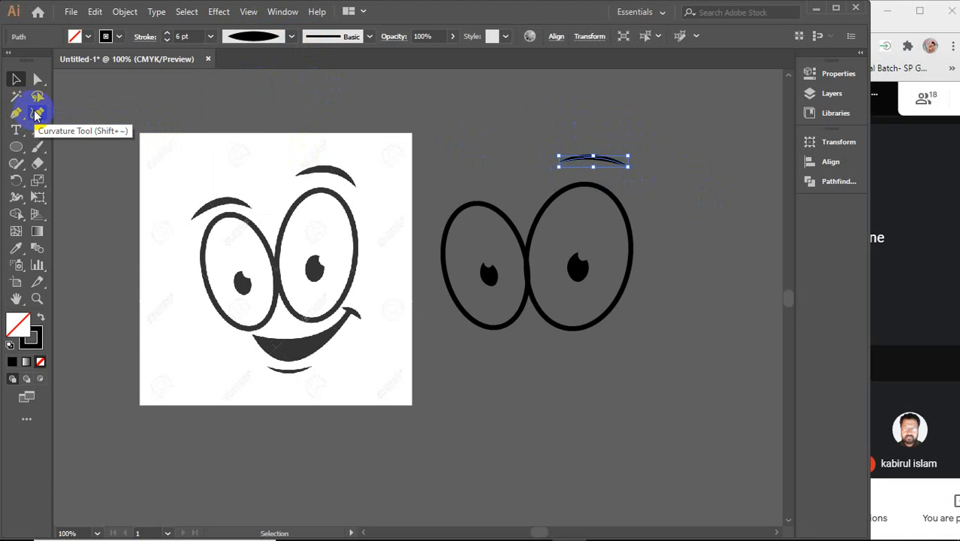
{"action": "left_click", "coordinate": [38, 80]}
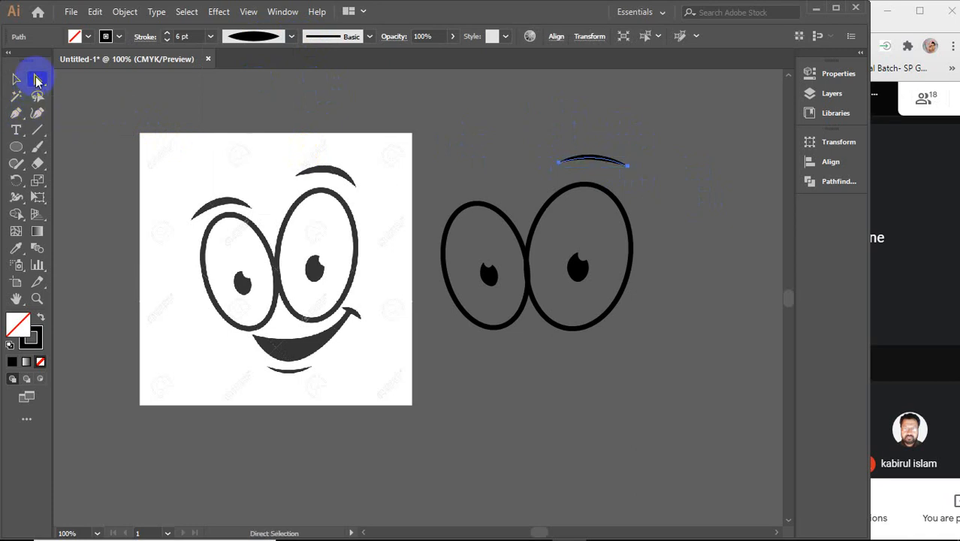
{"action": "left_click", "coordinate": [629, 167]}
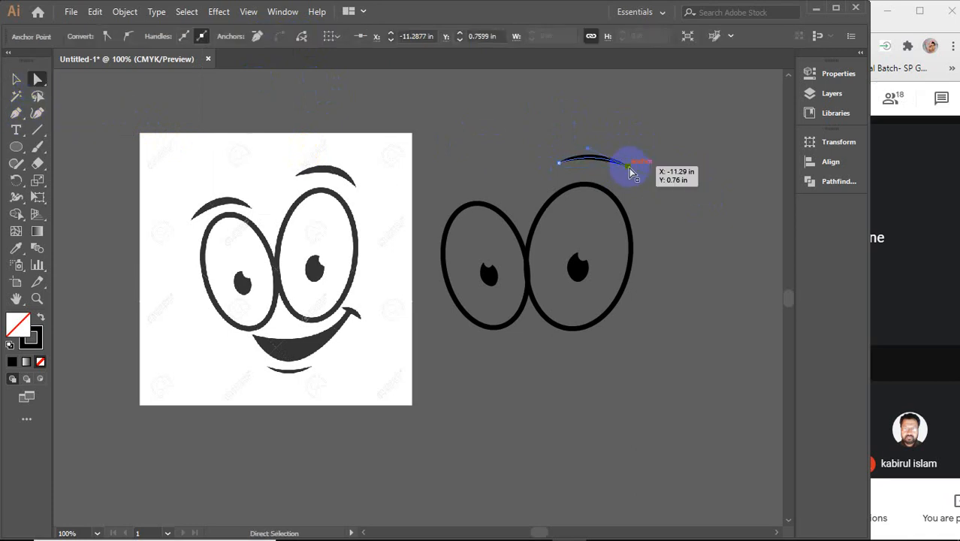
{"action": "left_click_drag", "start_coordinate": [629, 169], "coordinate": [591, 153]}
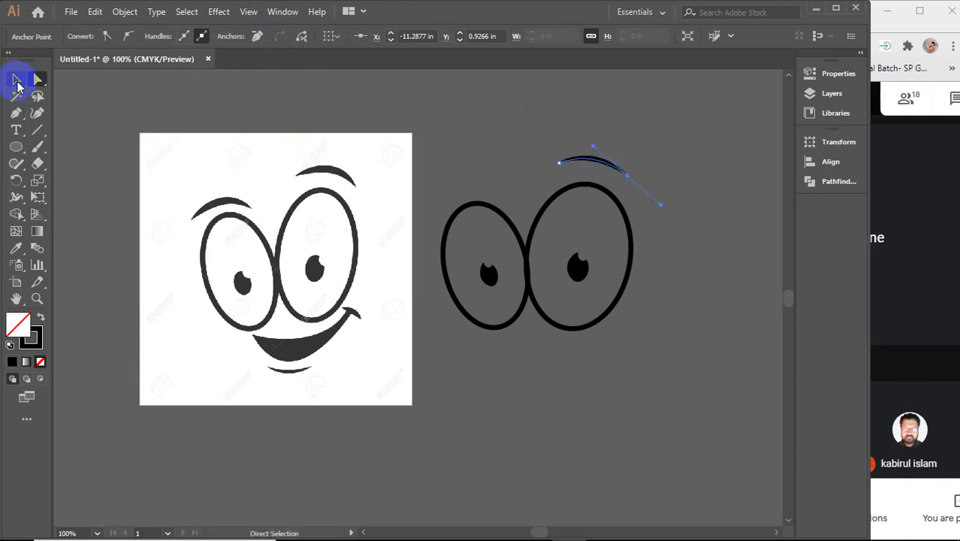
{"action": "left_click", "coordinate": [15, 112]}
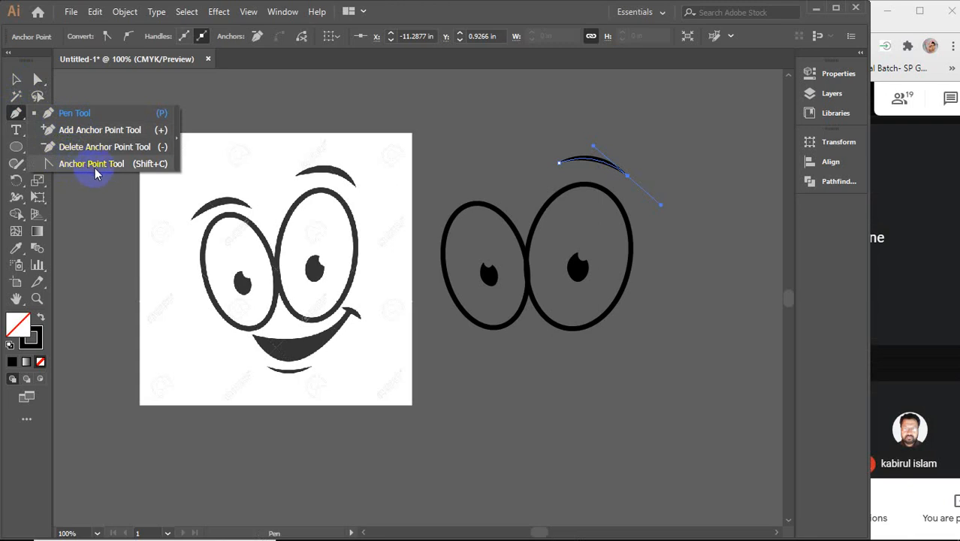
{"action": "left_click", "coordinate": [37, 79]}
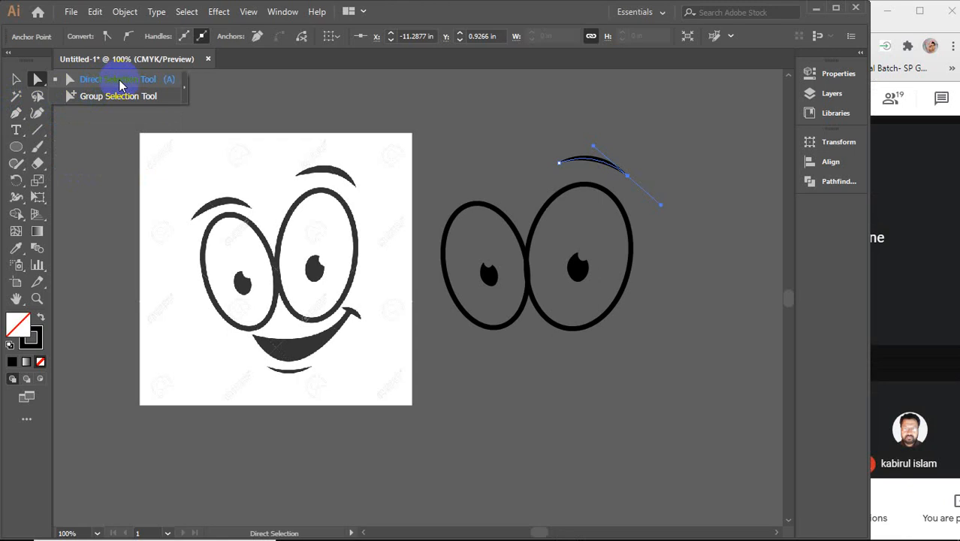
{"action": "left_click", "coordinate": [18, 114]}
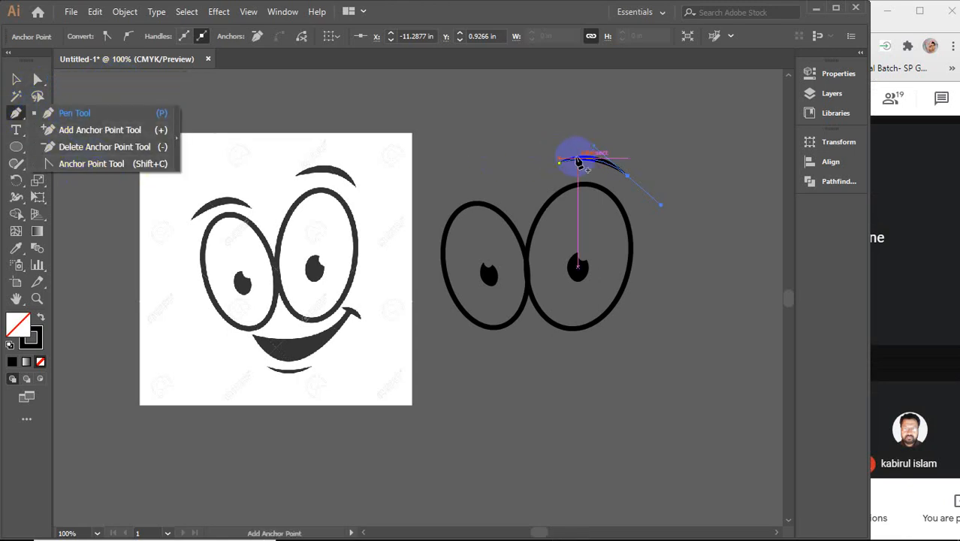
{"action": "left_click", "coordinate": [38, 79]}
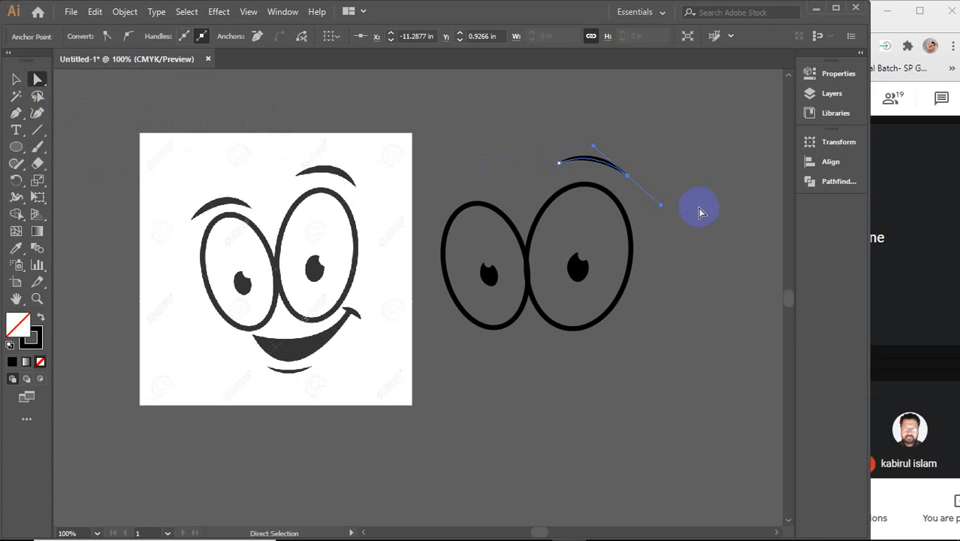
Step: Adjust the direction handles at the eyebrow's right end to make the arch rounder, and deselect the eyebrow
{"action": "left_click_drag", "start_coordinate": [662, 211], "coordinate": [705, 281]}
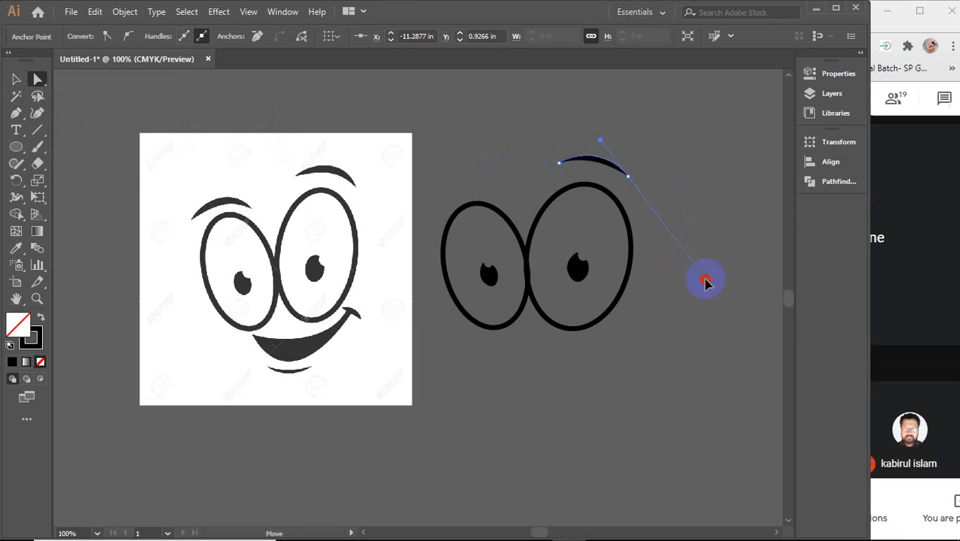
{"action": "left_click_drag", "start_coordinate": [643, 197], "coordinate": [644, 197]}
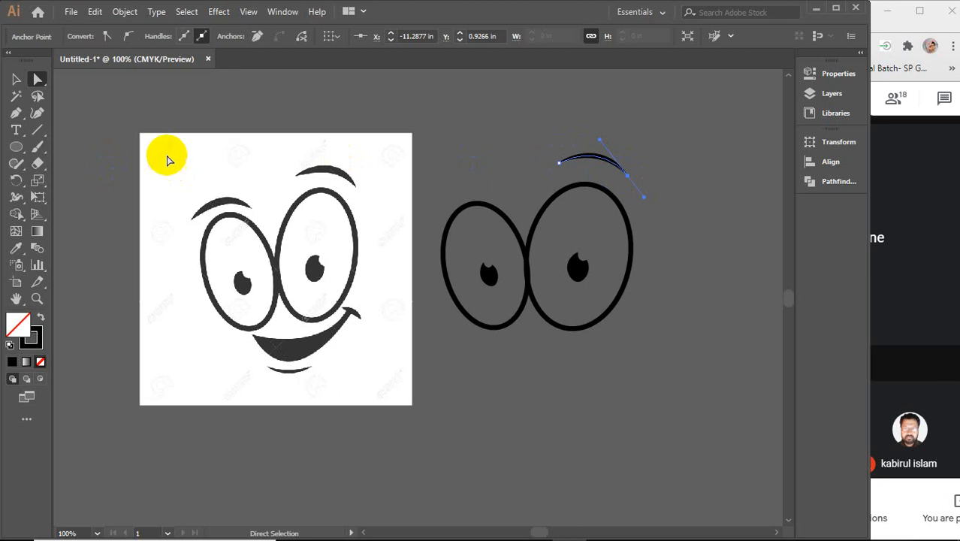
{"action": "left_click", "coordinate": [16, 79]}
{"action": "left_click", "coordinate": [563, 143]}
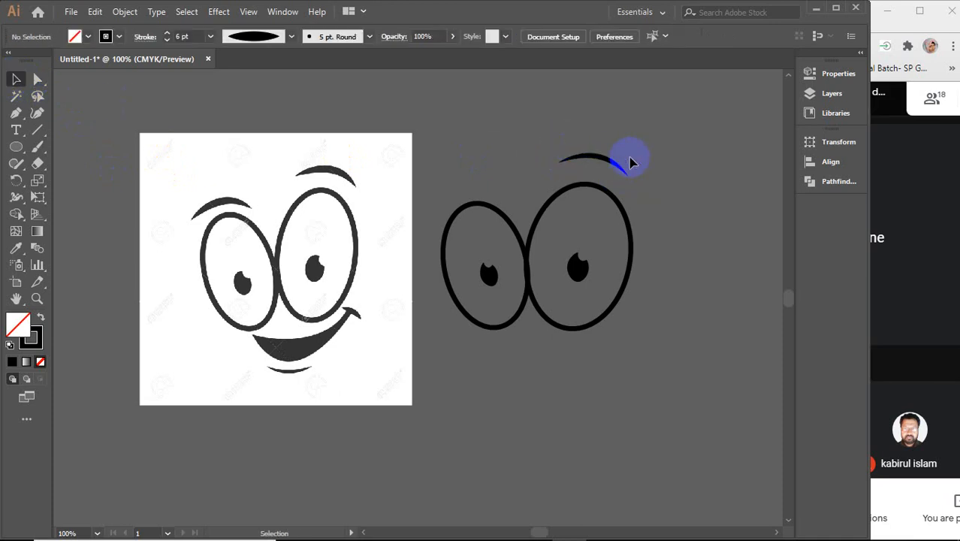
Step: Set the eyebrow's stroke weight to 8 pt
{"action": "left_click", "coordinate": [605, 156]}
{"action": "left_click", "coordinate": [187, 36]}
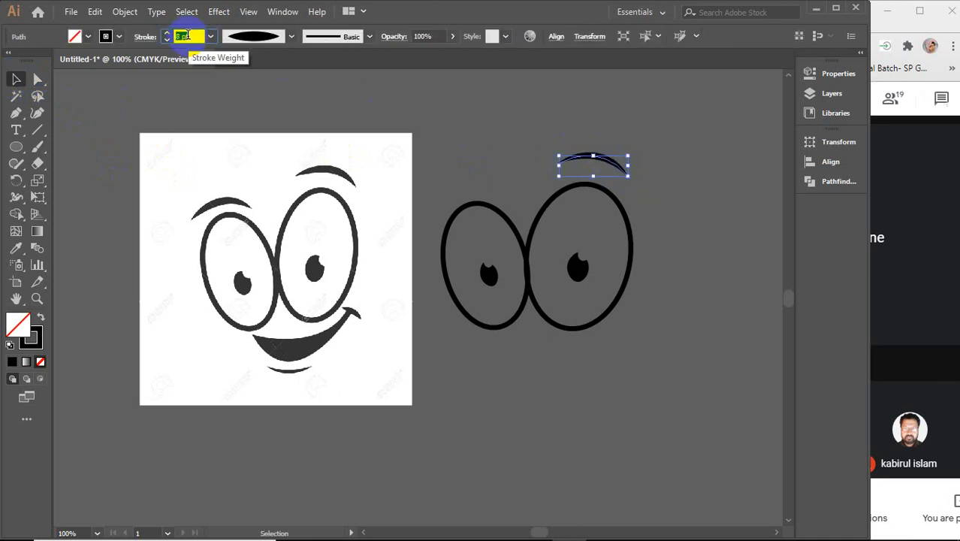
{"action": "left_click", "coordinate": [547, 149]}
{"action": "left_click", "coordinate": [606, 160]}
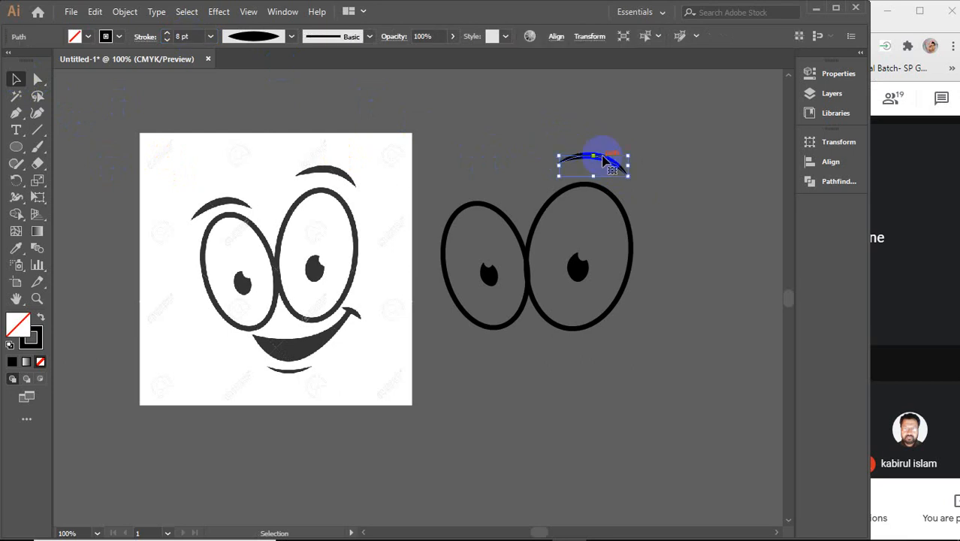
Step: Duplicate the eyebrow above the left eye, rotate the copy counterclockwise, and place it close over the eye outline
{"action": "left_click_drag", "start_coordinate": [603, 160], "coordinate": [481, 184]}
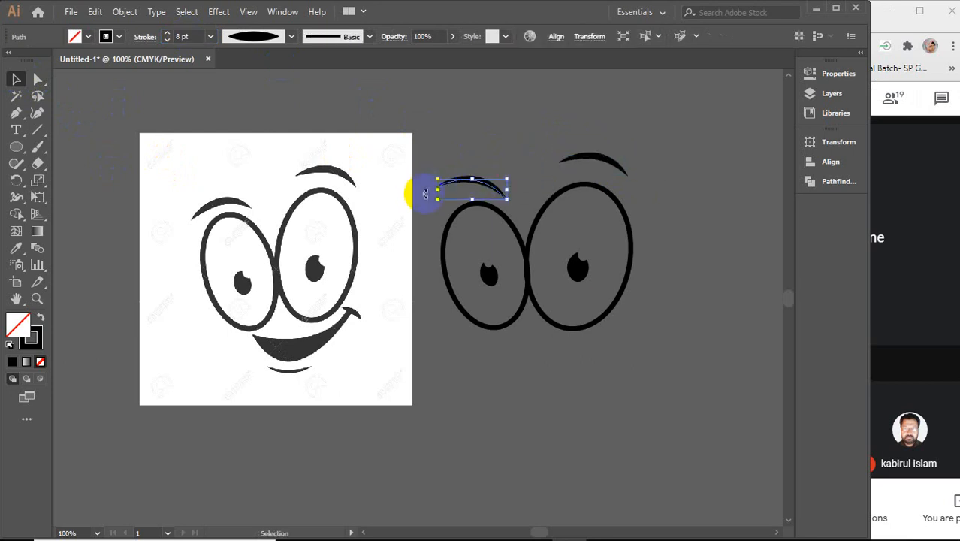
{"action": "left_click_drag", "start_coordinate": [433, 205], "coordinate": [438, 222]}
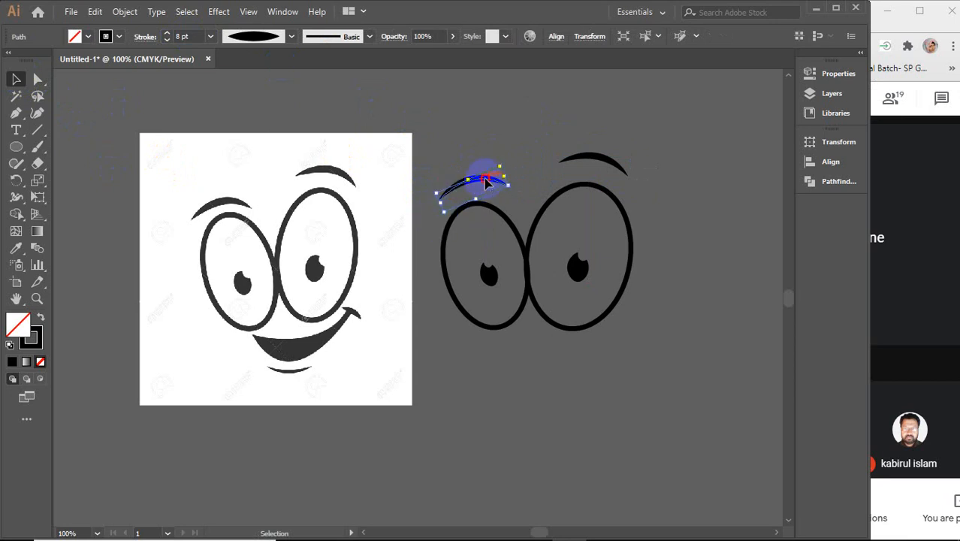
{"action": "left_click_drag", "start_coordinate": [485, 182], "coordinate": [478, 197]}
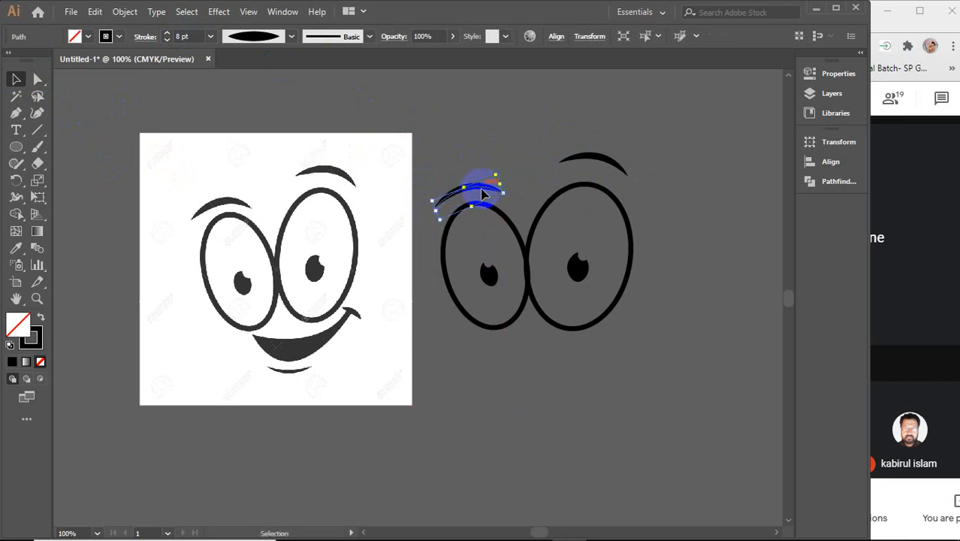
{"action": "left_click", "coordinate": [537, 382]}
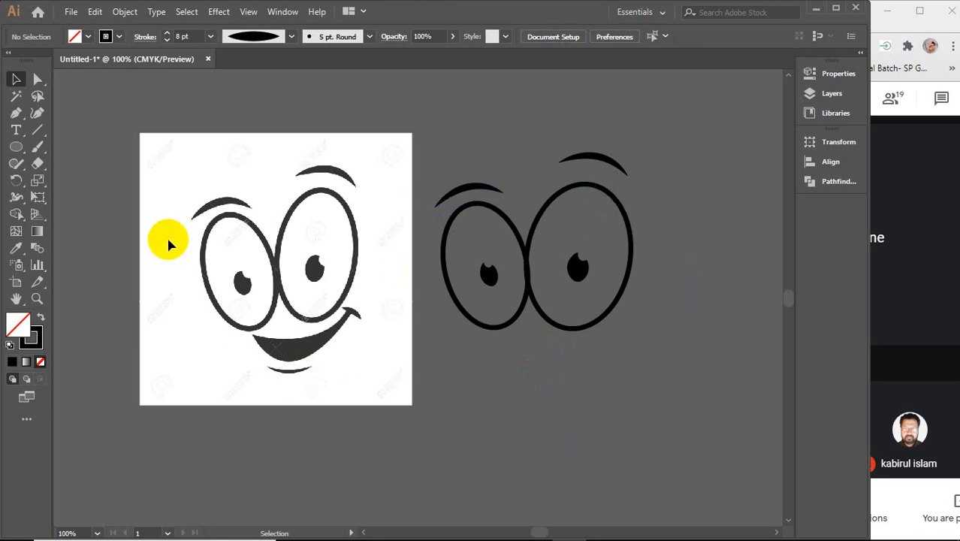
Step: Draw a closed smiling mouth below the eyes with the Pen tool, with a shallow upper curve about 2 in wide and a deeper lower curve
{"action": "left_click", "coordinate": [15, 115]}
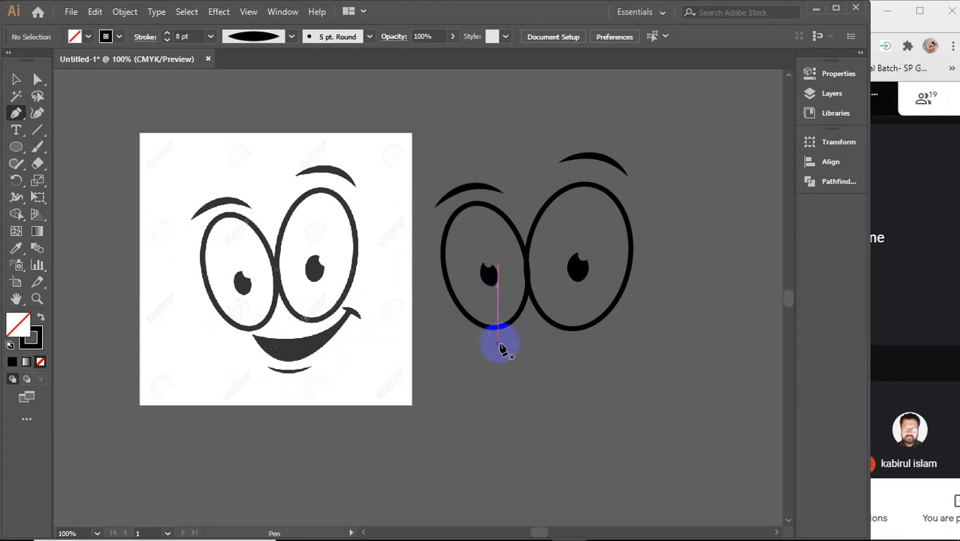
{"action": "left_click", "coordinate": [497, 342]}
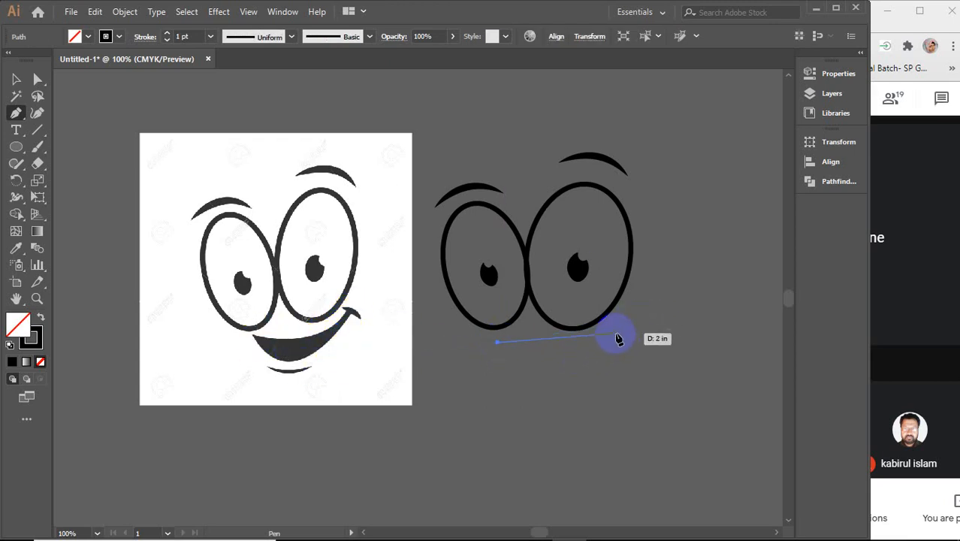
{"action": "left_click_drag", "start_coordinate": [618, 332], "coordinate": [651, 306]}
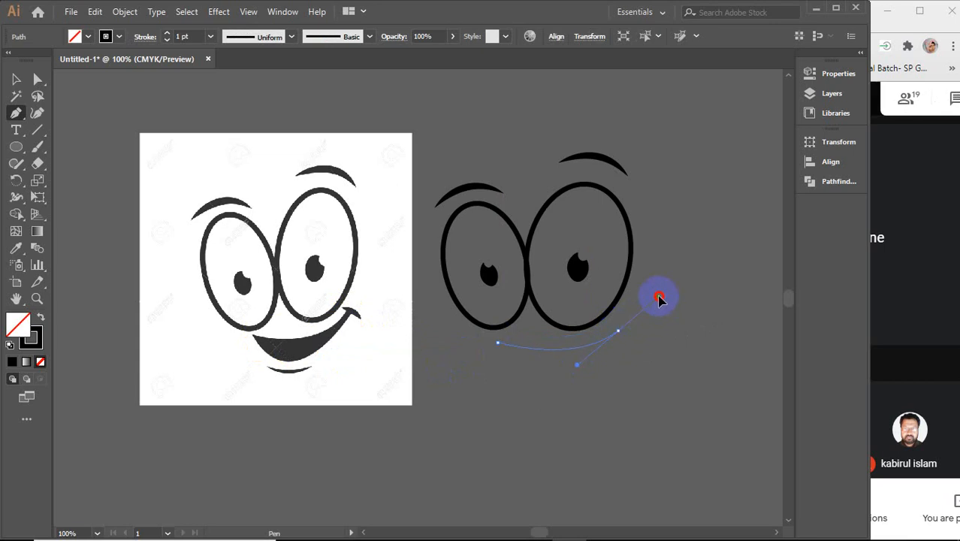
{"action": "left_click_drag", "start_coordinate": [659, 296], "coordinate": [659, 296]}
{"action": "left_click", "coordinate": [619, 330]}
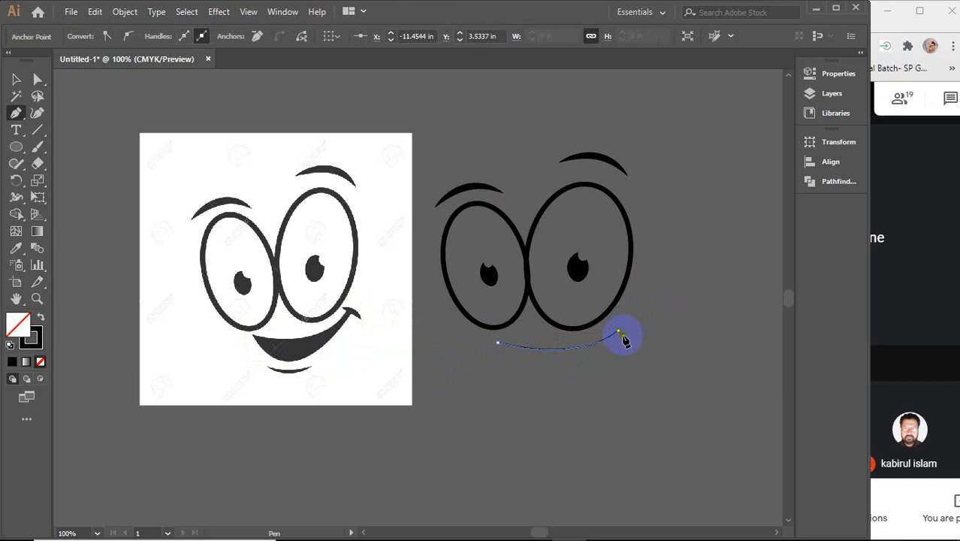
{"action": "left_click_drag", "start_coordinate": [622, 335], "coordinate": [518, 384]}
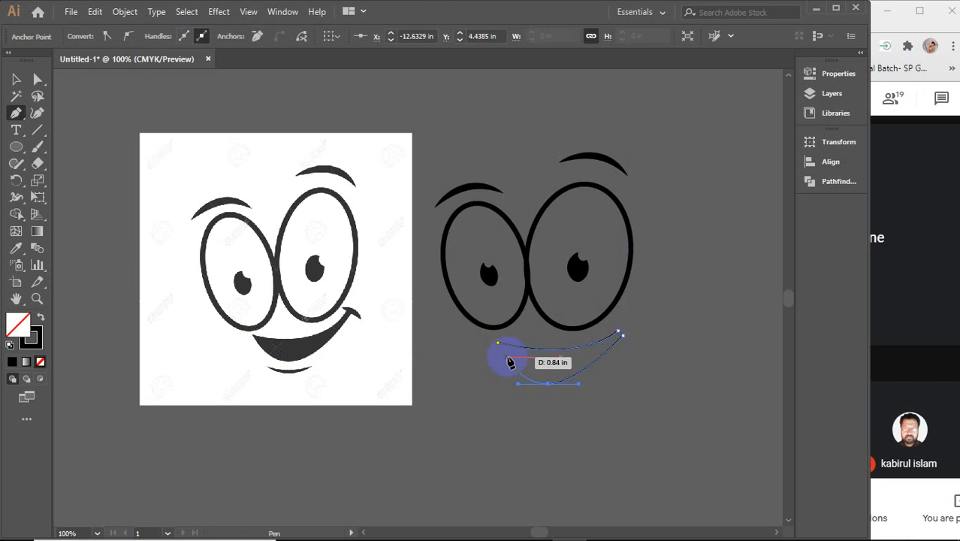
{"action": "left_click", "coordinate": [497, 344]}
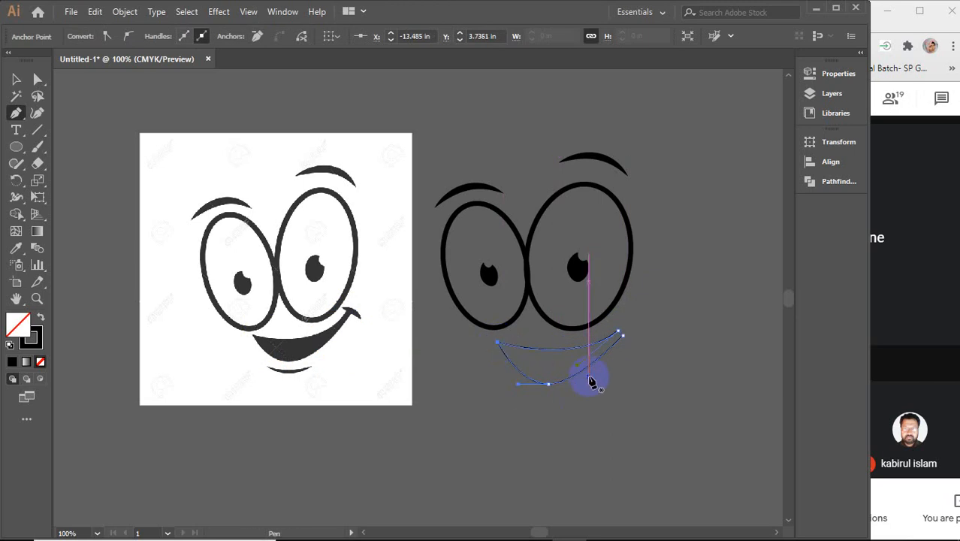
Step: Fill the mouth shape with solid black, remove its stroke, and deselect it
{"action": "left_click", "coordinate": [17, 325]}
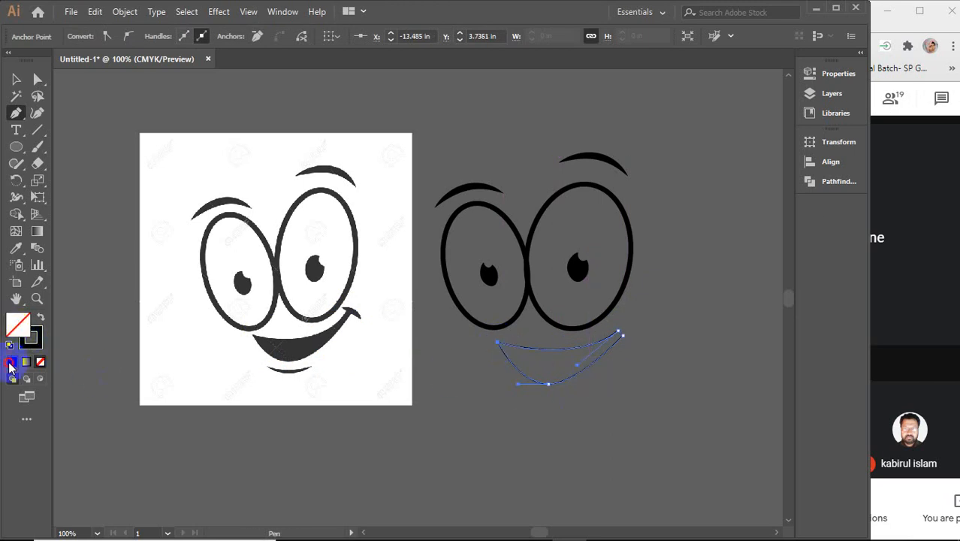
{"action": "left_click", "coordinate": [12, 362]}
{"action": "left_click", "coordinate": [40, 362]}
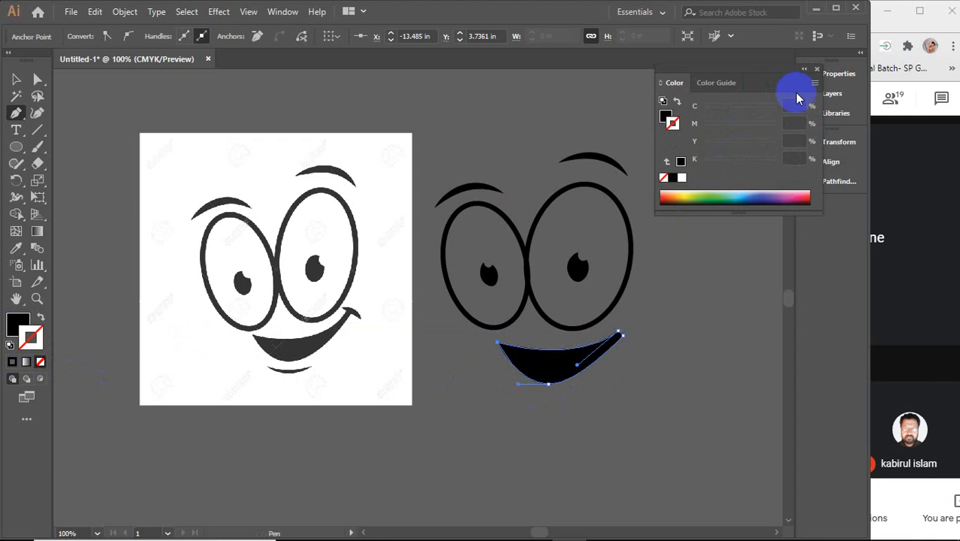
{"action": "left_click", "coordinate": [818, 70]}
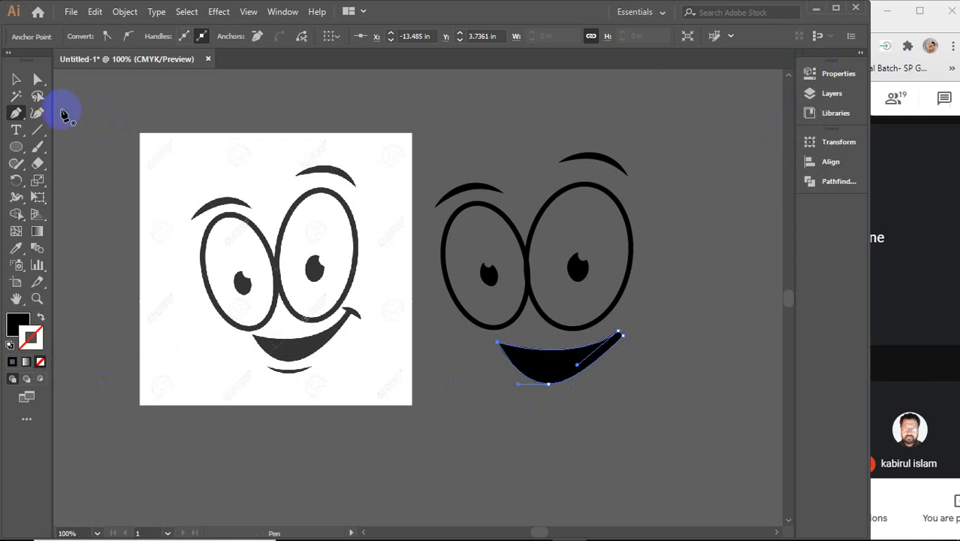
{"action": "left_click", "coordinate": [16, 79]}
{"action": "left_click", "coordinate": [492, 435]}
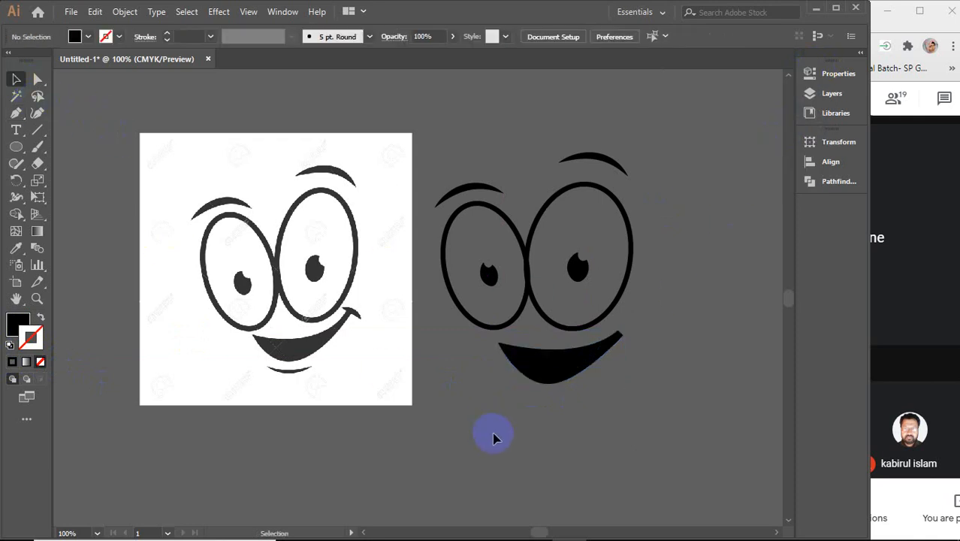
Step: Draw a short, shallow upward-opening curve just below the mouth with the Pen tool and deselect it
{"action": "left_click", "coordinate": [16, 113]}
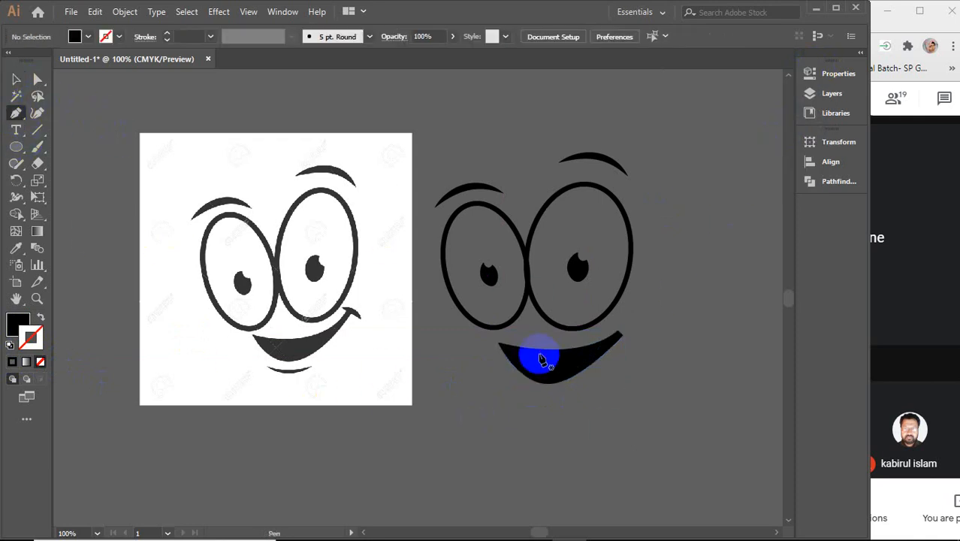
{"action": "left_click_drag", "start_coordinate": [531, 394], "coordinate": [598, 388]}
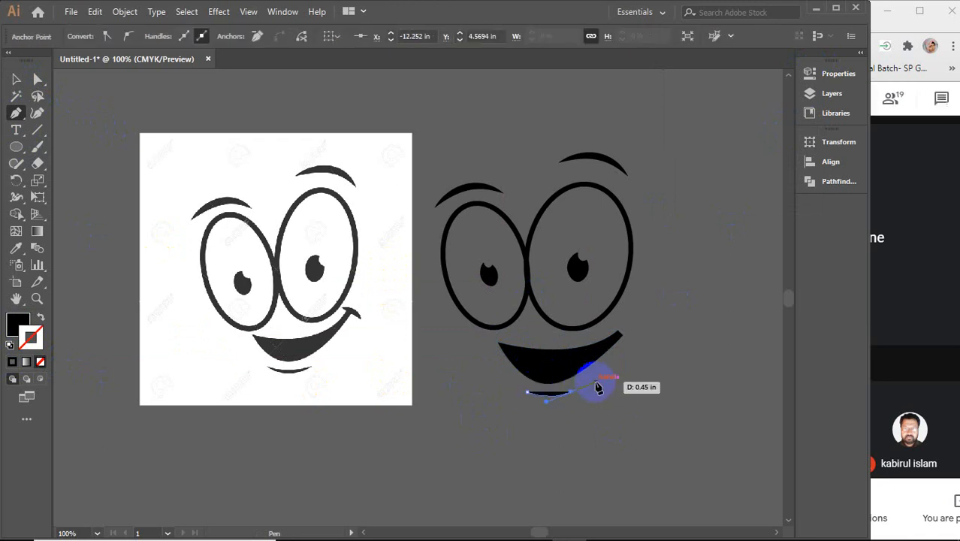
{"action": "key", "text": "v"}
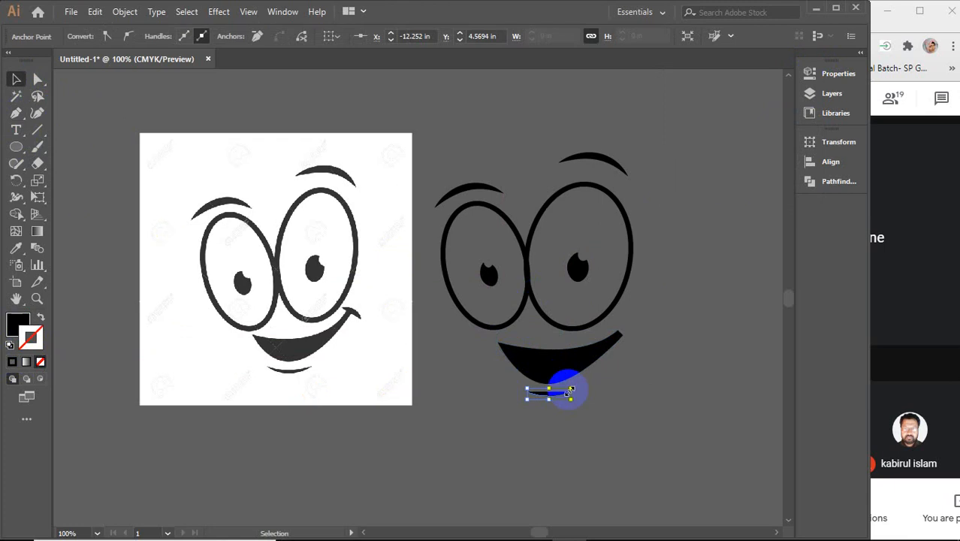
{"action": "scroll", "coordinate": [571, 390], "scroll_direction": "up", "scroll_amount": 2}
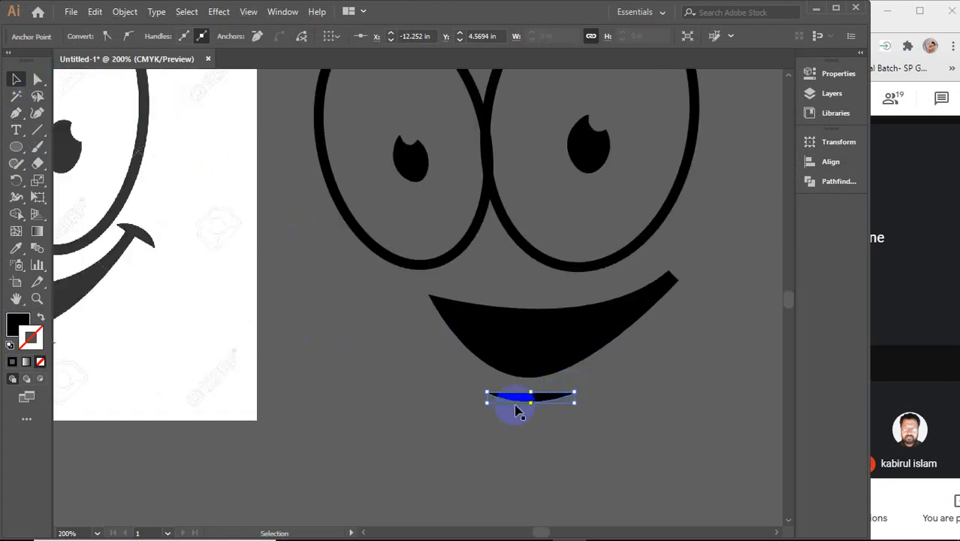
{"action": "left_click", "coordinate": [512, 413]}
Step: Remove the fill from the short curve below the mouth and give it a black stroke
{"action": "left_click", "coordinate": [516, 397]}
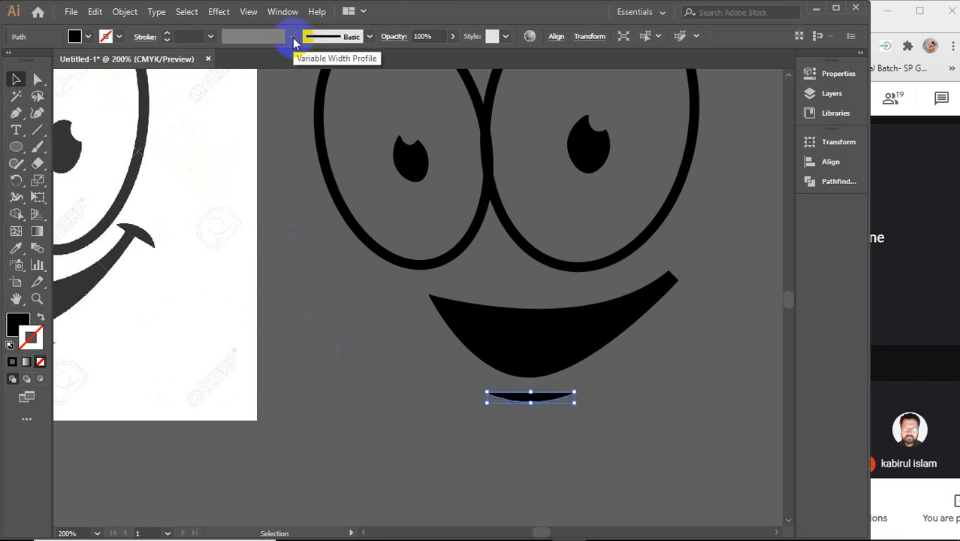
{"action": "left_click", "coordinate": [17, 321]}
{"action": "left_click", "coordinate": [40, 362]}
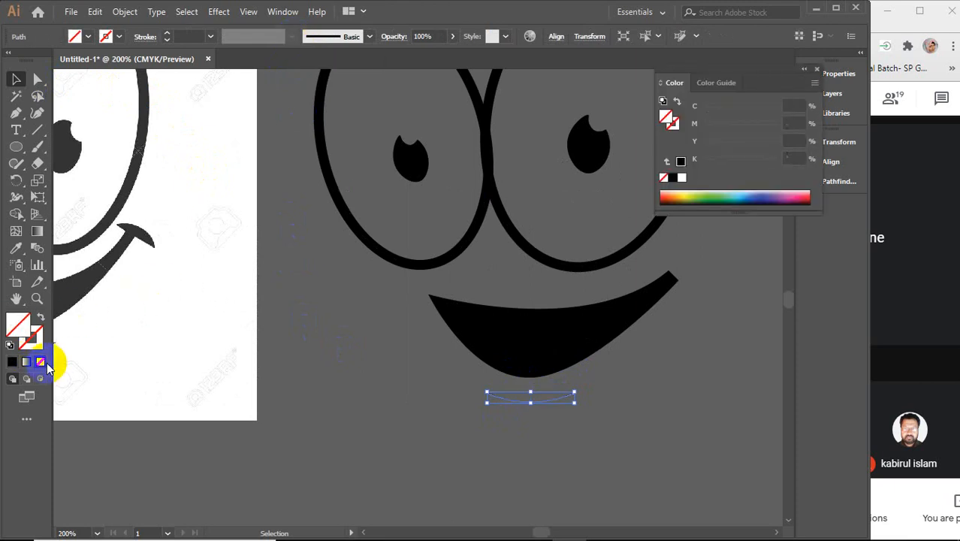
{"action": "left_click", "coordinate": [30, 340]}
{"action": "left_click", "coordinate": [12, 362]}
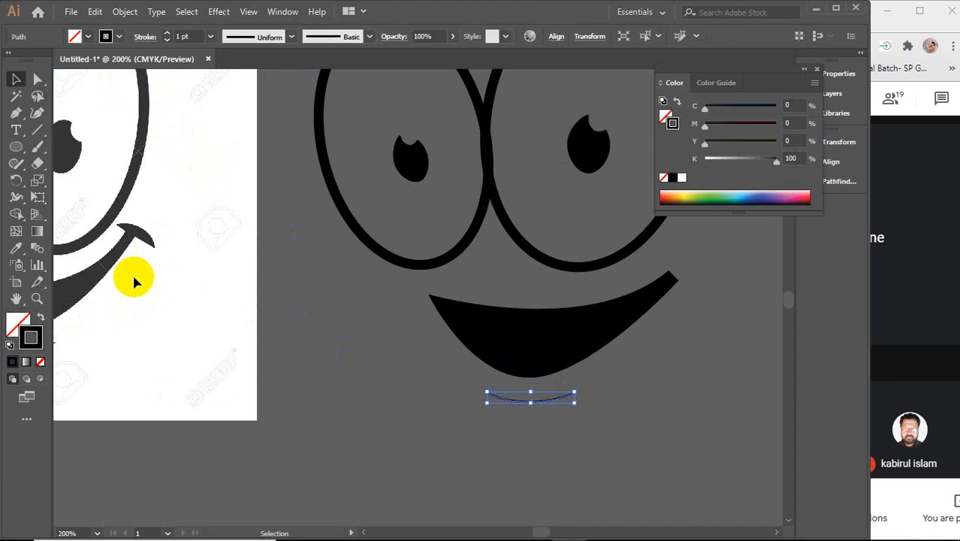
Step: Apply the width profile tapered at both ends to the lip curve, set its stroke to 3 pt, and deselect it
{"action": "left_click", "coordinate": [292, 36]}
{"action": "left_click", "coordinate": [253, 82]}
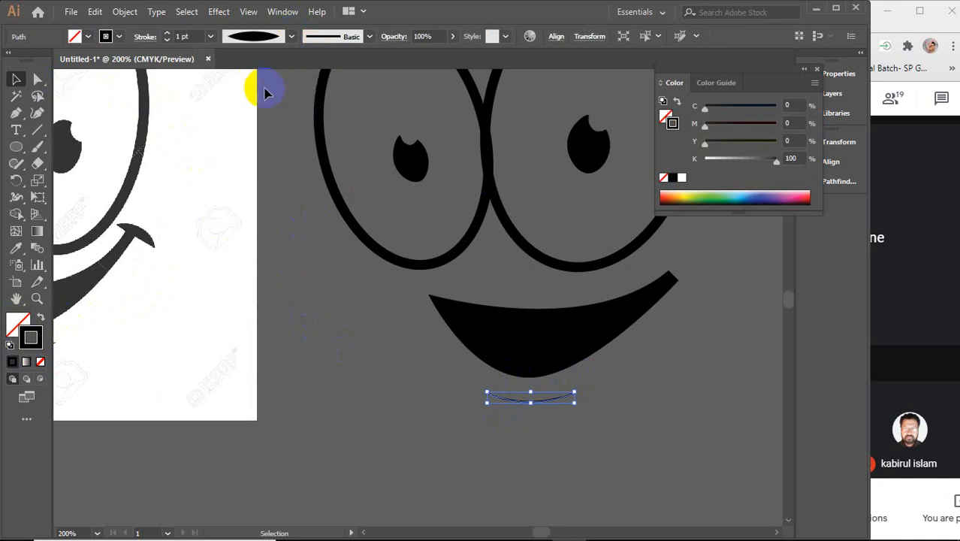
{"action": "left_click", "coordinate": [817, 70]}
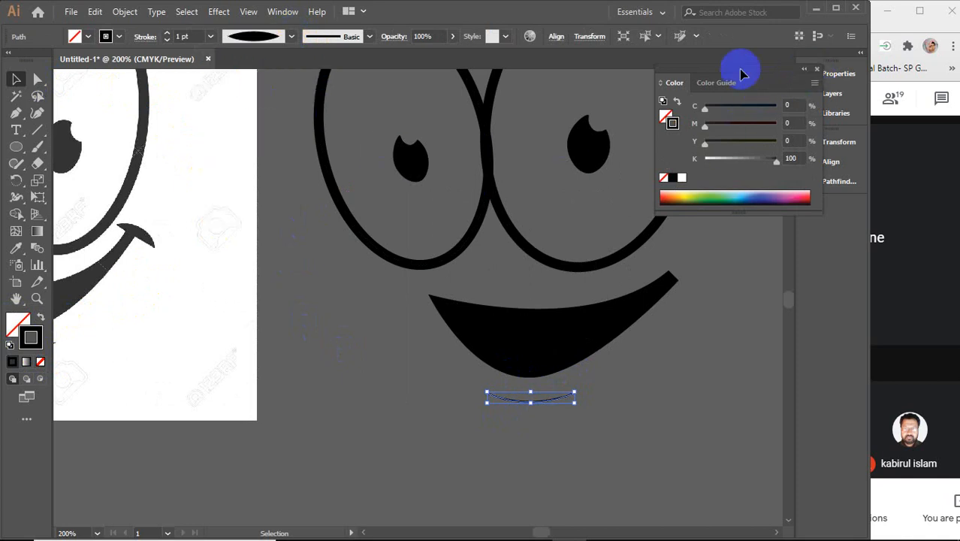
{"action": "left_click", "coordinate": [184, 36]}
{"action": "scroll", "coordinate": [183, 36], "scroll_direction": "up", "scroll_amount": 2}
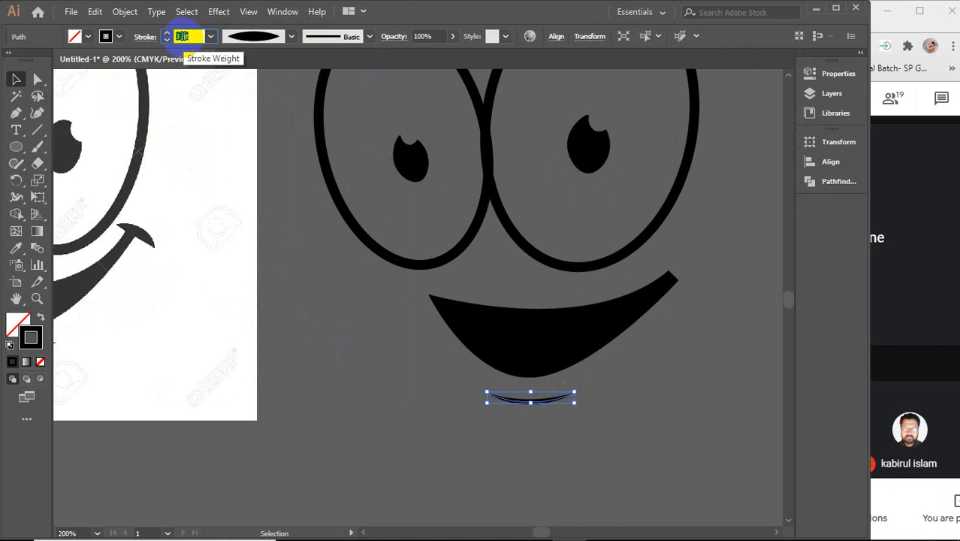
{"action": "left_click", "coordinate": [401, 347]}
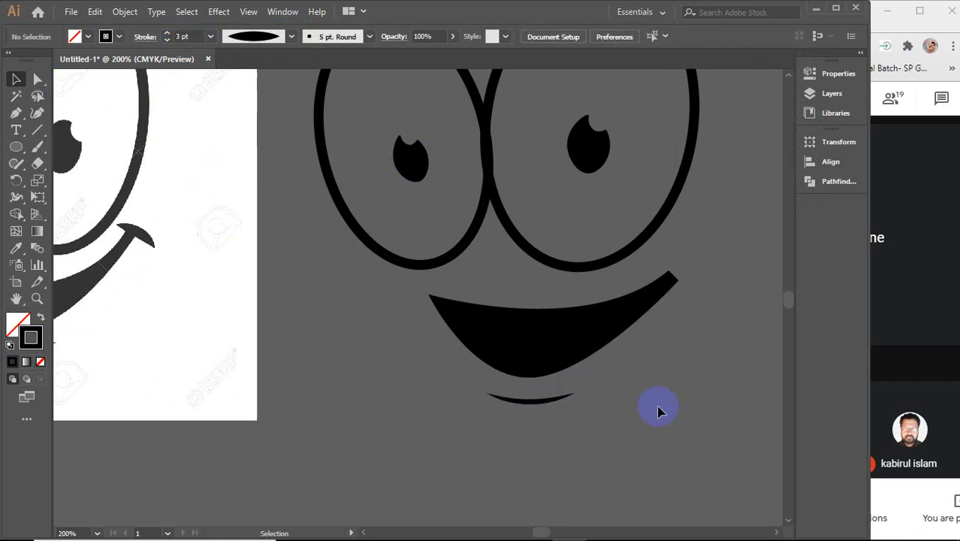
Step: Draw a small arc around the mouth's upper right corner with the Pen tool and deselect it
{"action": "scroll", "coordinate": [657, 409], "scroll_direction": "down", "scroll_amount": 2}
{"action": "scroll", "coordinate": [657, 406], "scroll_direction": "up", "scroll_amount": 1}
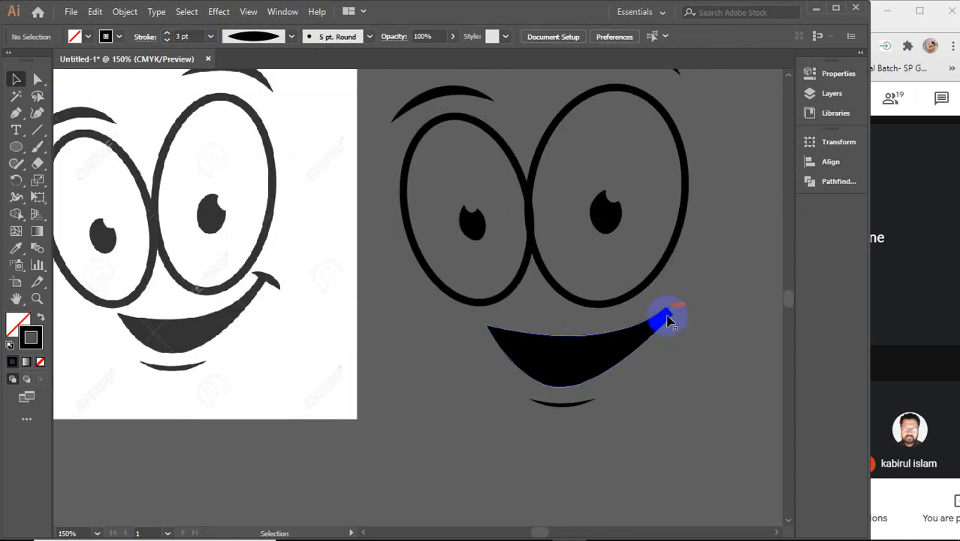
{"action": "left_click", "coordinate": [16, 113]}
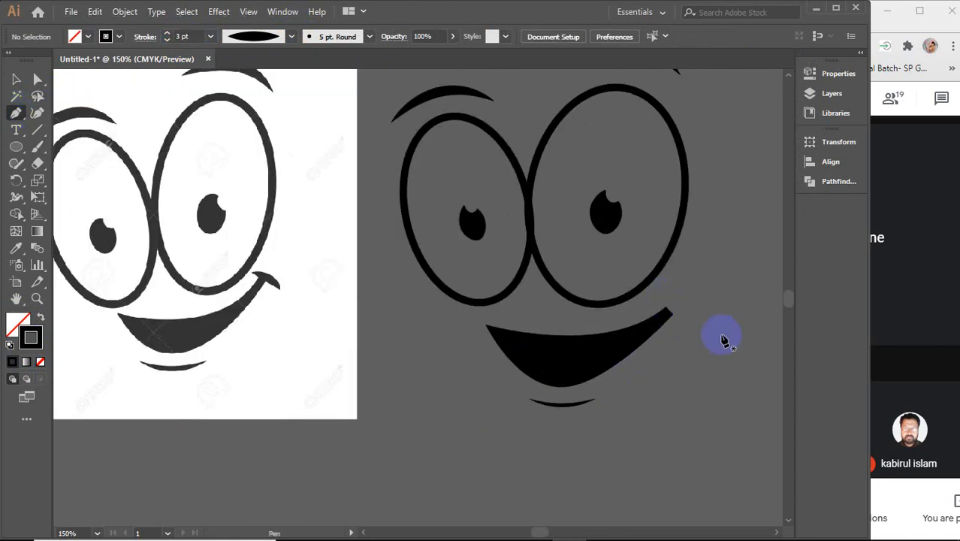
{"action": "left_click", "coordinate": [661, 308]}
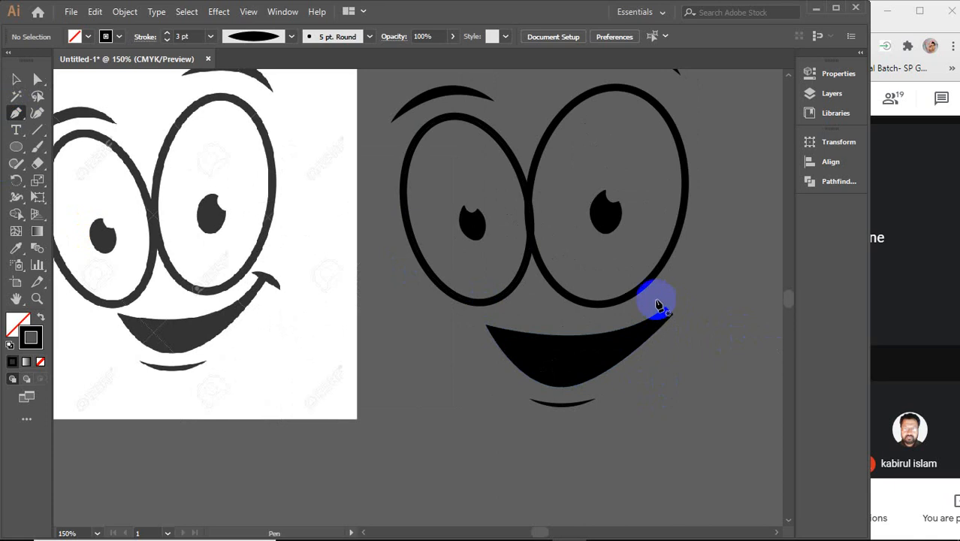
{"action": "left_click_drag", "start_coordinate": [656, 302], "coordinate": [681, 326]}
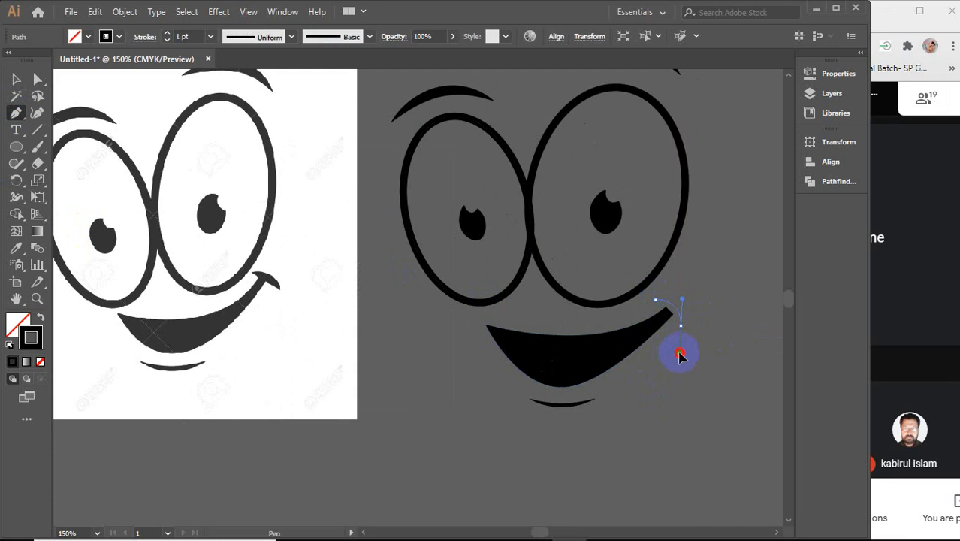
{"action": "left_click", "coordinate": [16, 79]}
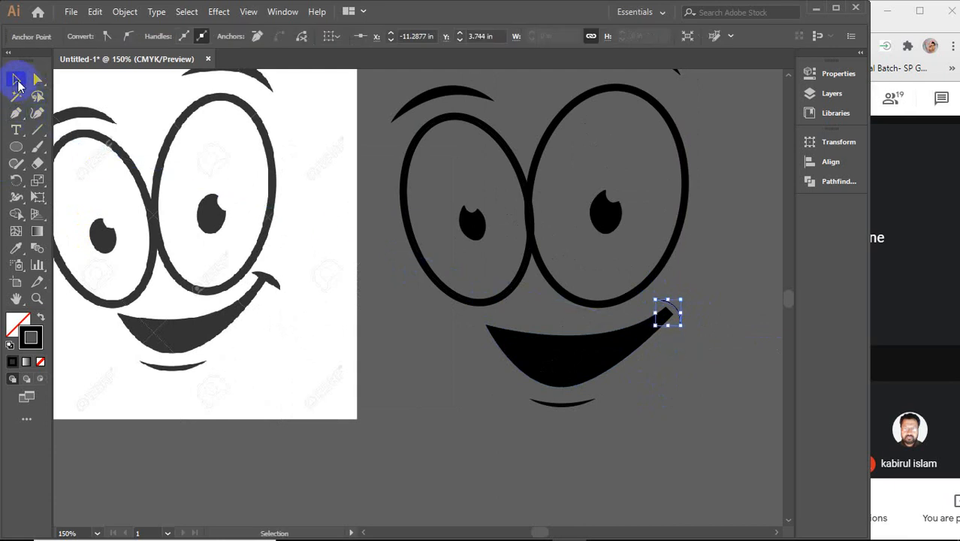
{"action": "left_click", "coordinate": [736, 369]}
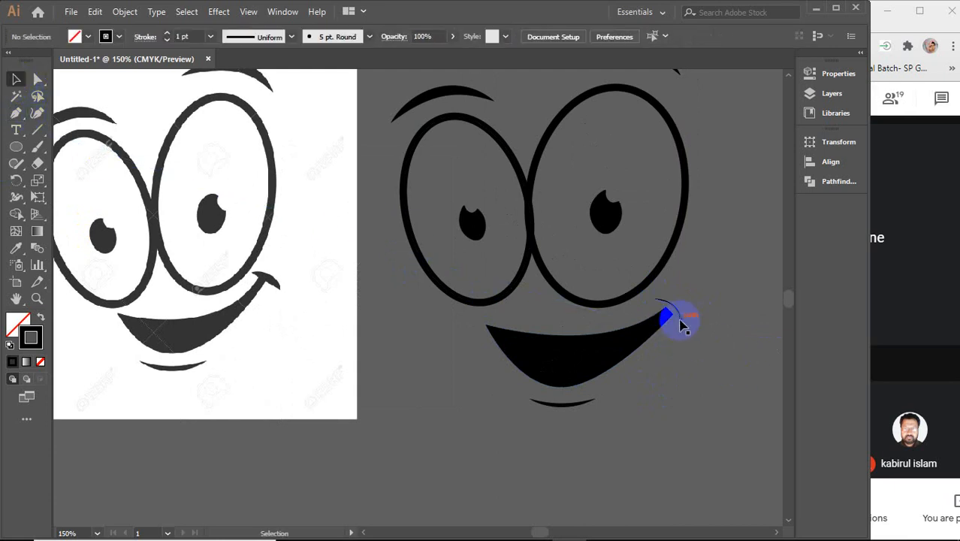
Step: Try the flat-based arched width profile on the small mouth-corner arc, and delete the arc
{"action": "left_click", "coordinate": [672, 320]}
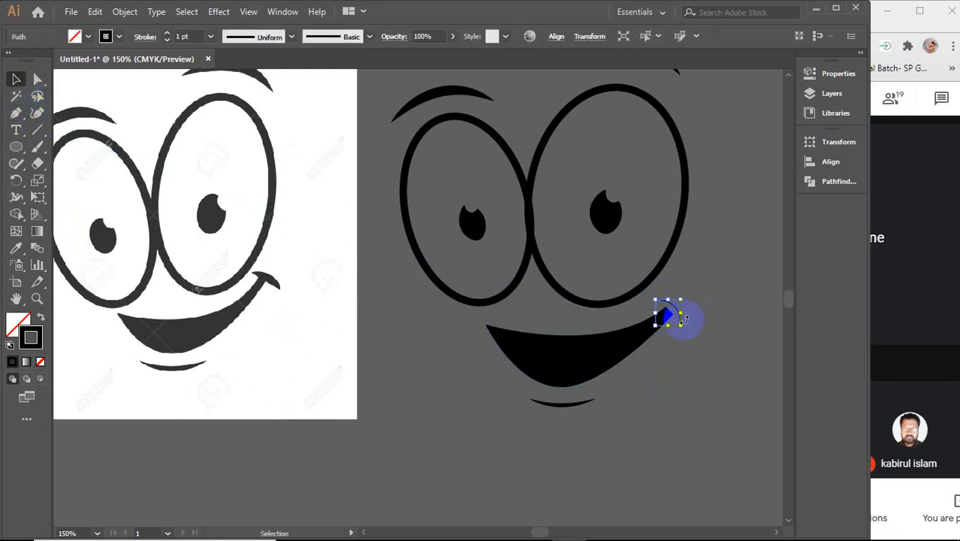
{"action": "left_click", "coordinate": [291, 42]}
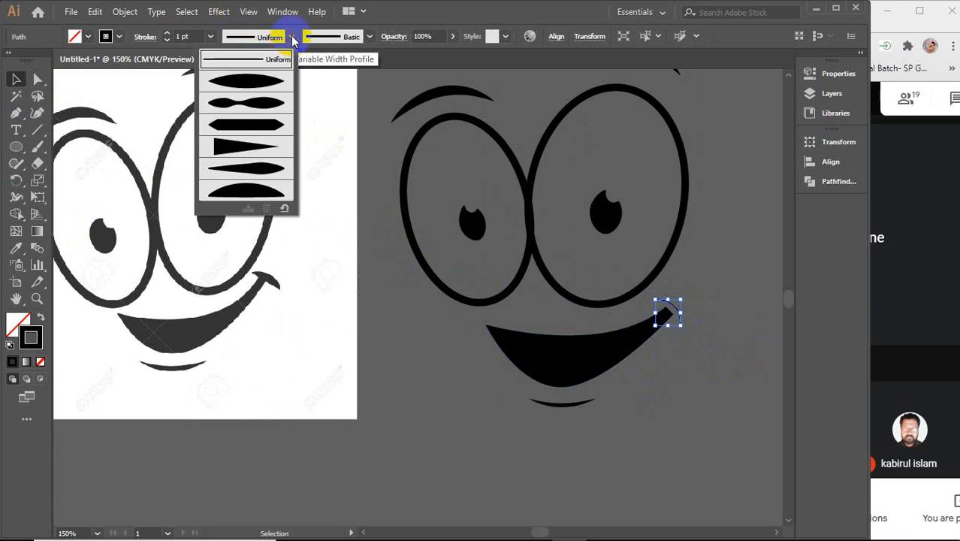
{"action": "left_click", "coordinate": [251, 191]}
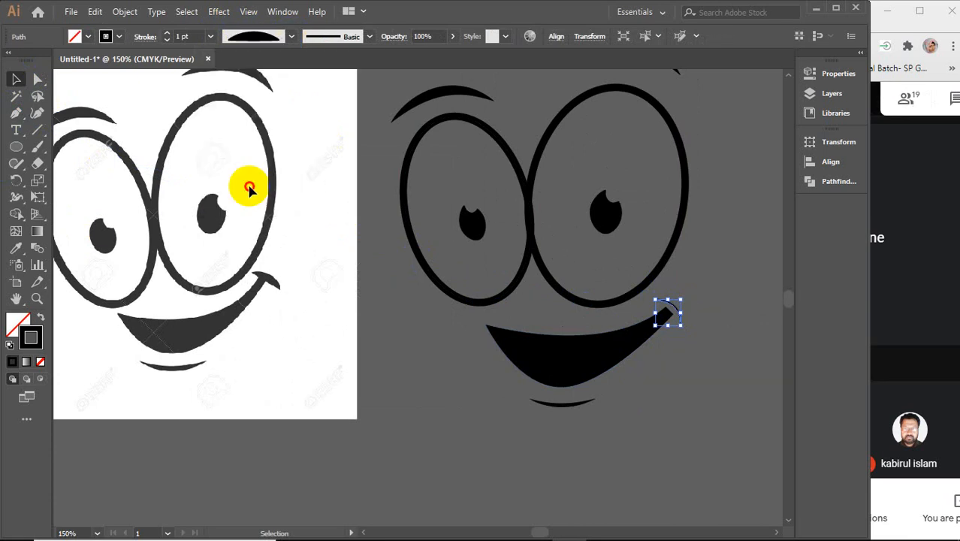
{"action": "double_click", "coordinate": [182, 36]}
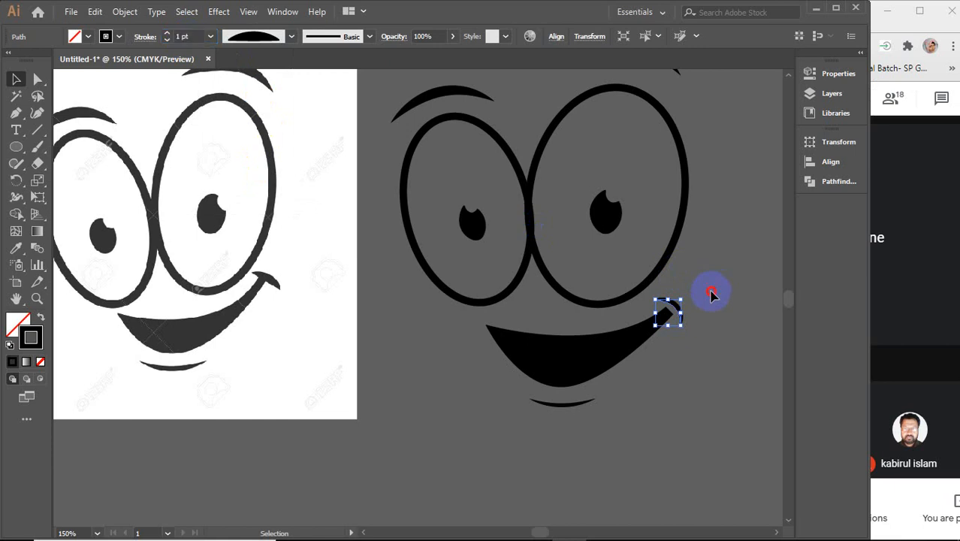
{"action": "left_click", "coordinate": [704, 293]}
{"action": "left_click", "coordinate": [676, 312]}
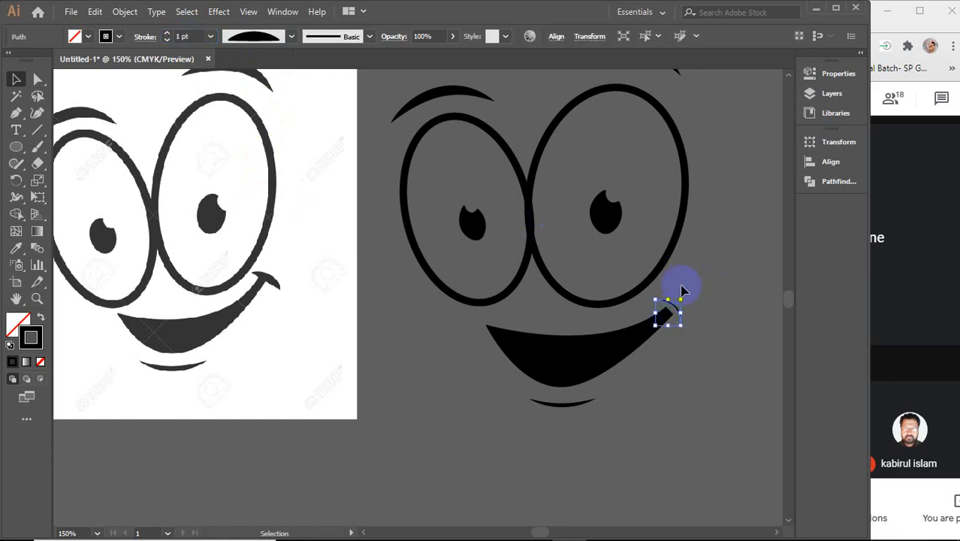
{"action": "left_click", "coordinate": [680, 284]}
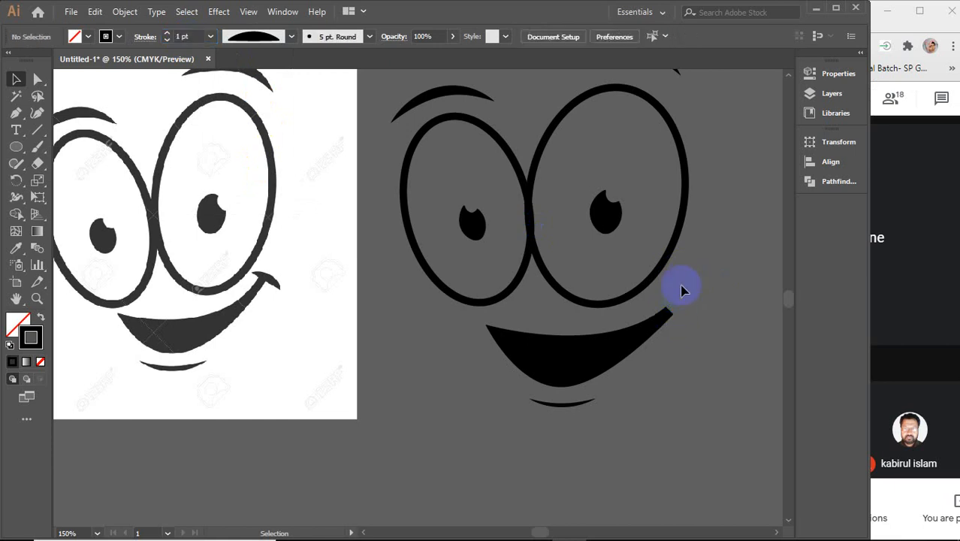
Step: Draw a straight diagonal line about 0.34 in long across the mouth's right corner with the Pen tool and deselect it
{"action": "left_click", "coordinate": [16, 113]}
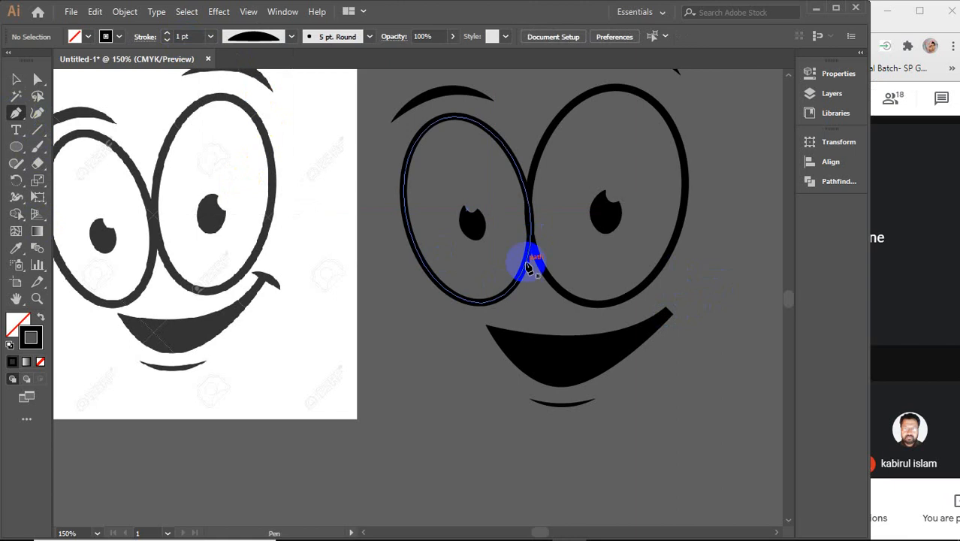
{"action": "left_click", "coordinate": [660, 302]}
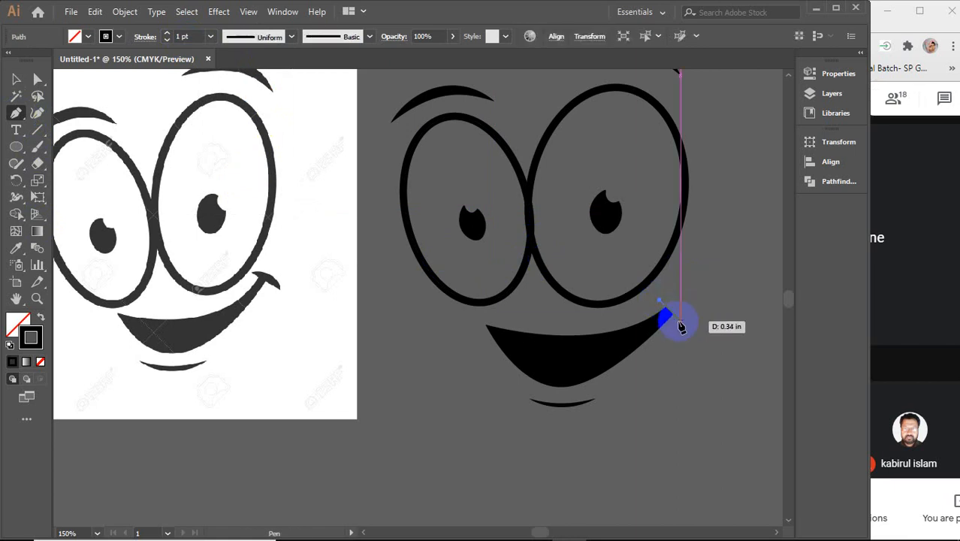
{"action": "left_click", "coordinate": [680, 321]}
{"action": "key", "text": "v"}
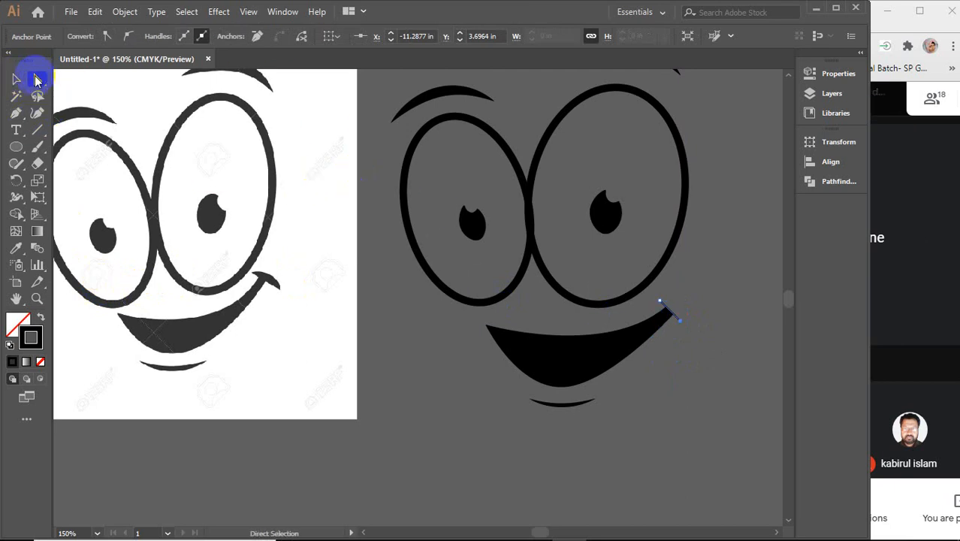
{"action": "left_click", "coordinate": [552, 448]}
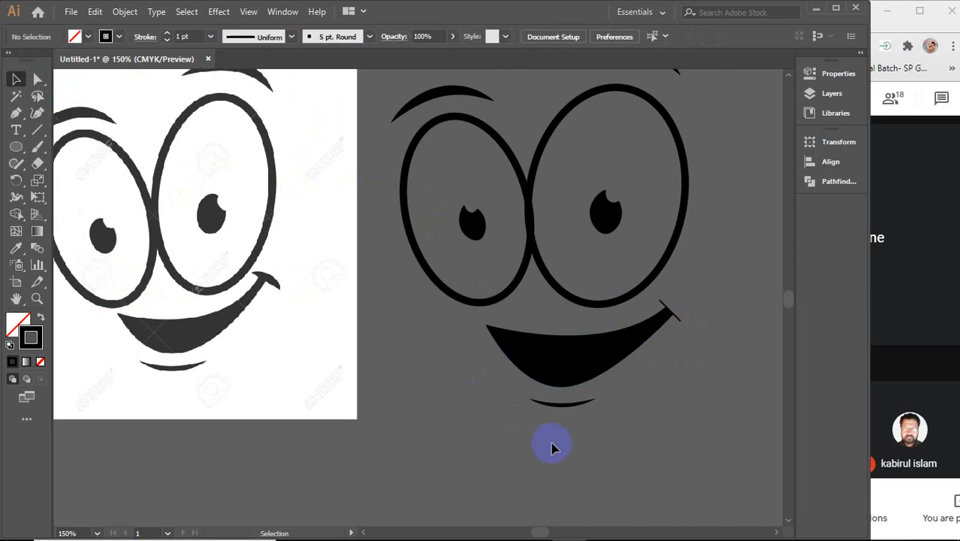
Step: Set the diagonal mouth-corner line's stroke to 7 pt, apply the flat-based arched width profile, and deselect it
{"action": "left_click", "coordinate": [676, 320]}
{"action": "left_click", "coordinate": [184, 37]}
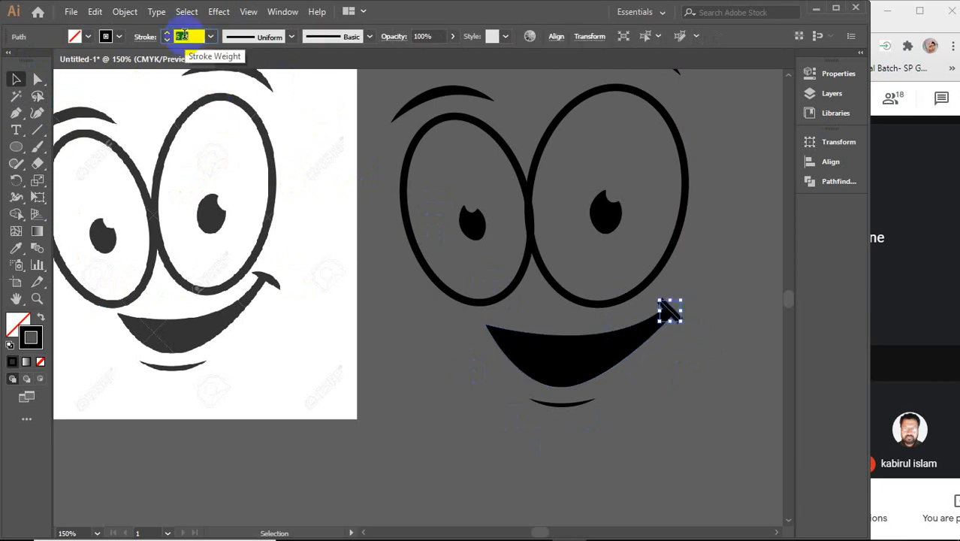
{"action": "left_click", "coordinate": [279, 36]}
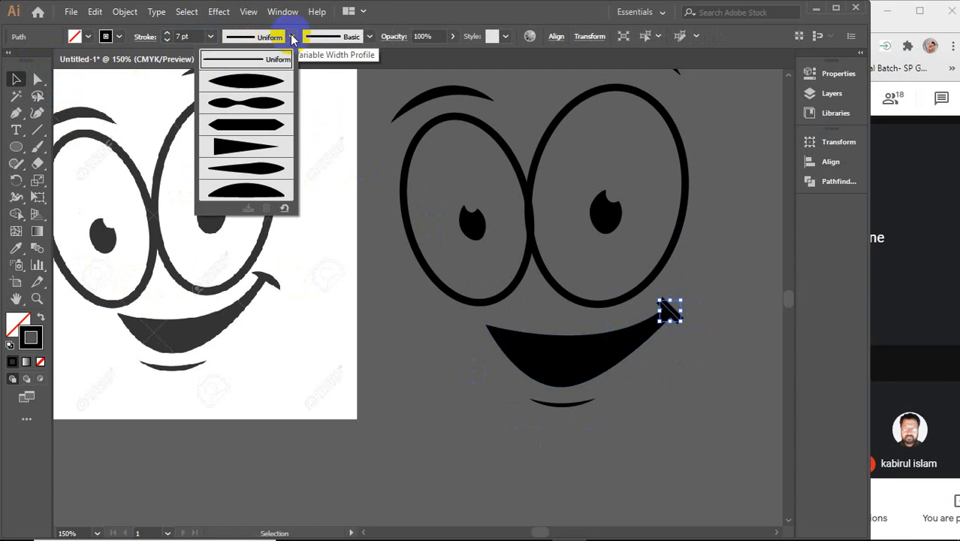
{"action": "left_click", "coordinate": [272, 169]}
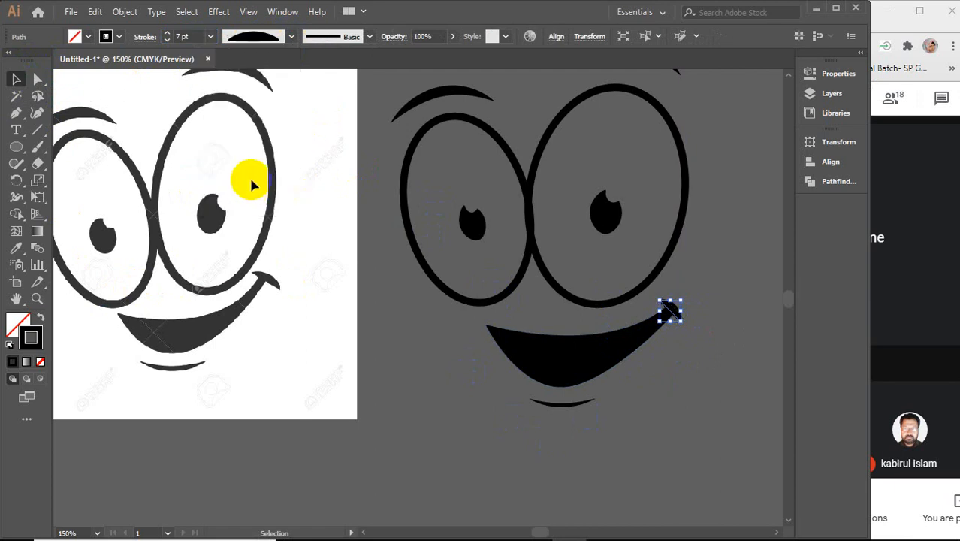
{"action": "left_click", "coordinate": [197, 35]}
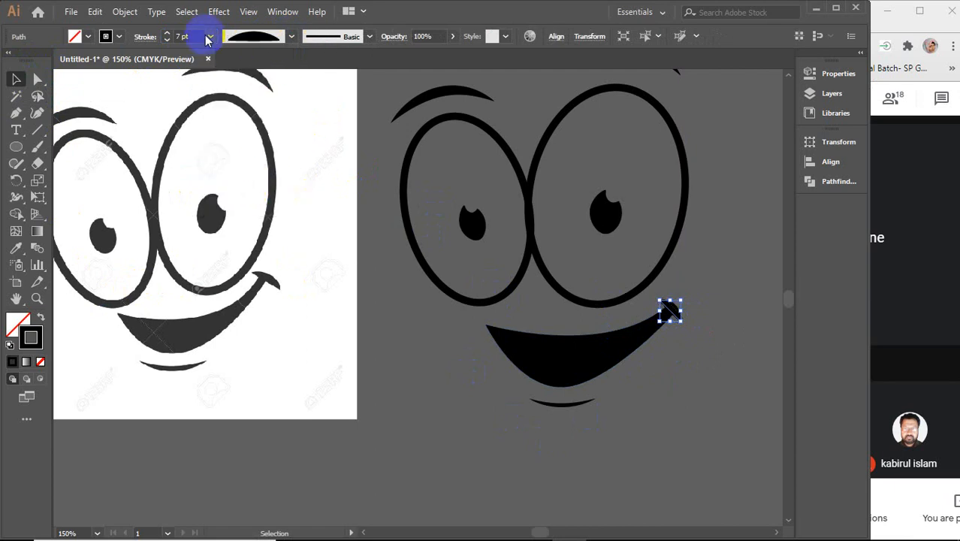
{"action": "left_click", "coordinate": [673, 368]}
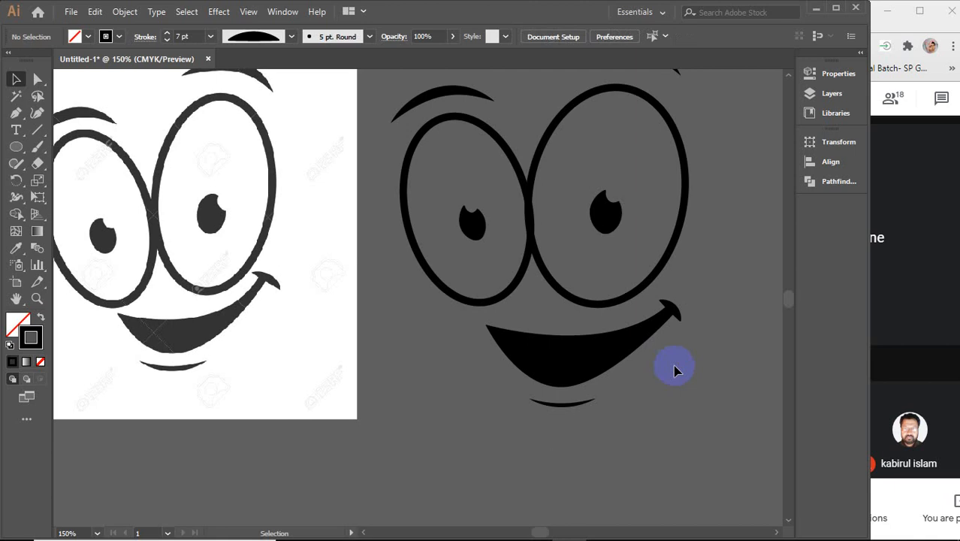
Step: Widen the mouth-corner crease to the right, nudge it slightly left and down onto the mouth tip, and deselect it
{"action": "scroll", "coordinate": [673, 369], "scroll_direction": "down", "scroll_amount": 2}
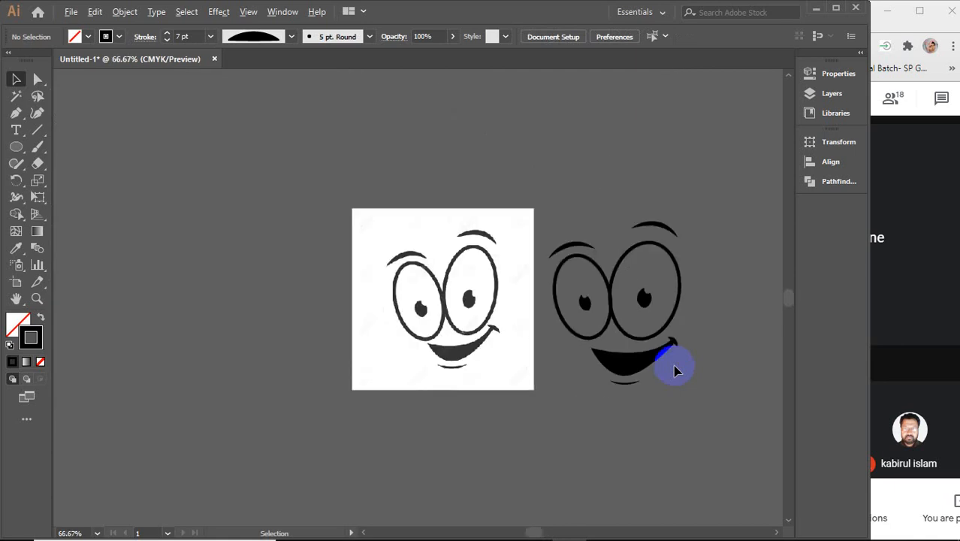
{"action": "scroll", "coordinate": [674, 370], "scroll_direction": "up", "scroll_amount": 3}
{"action": "left_click", "coordinate": [675, 301]}
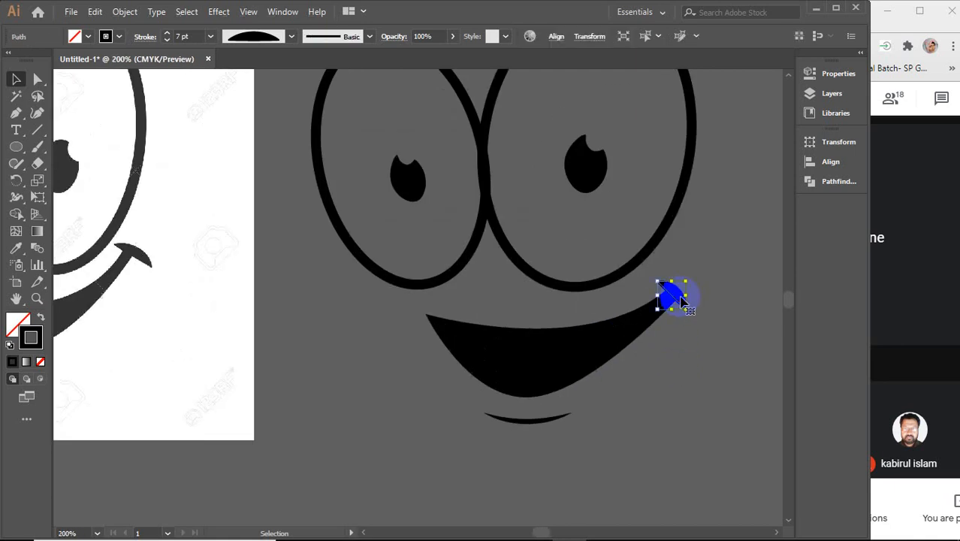
{"action": "left_click_drag", "start_coordinate": [687, 310], "coordinate": [699, 314]}
{"action": "key", "text": "Down"}
{"action": "key", "text": "Left"}
{"action": "key", "text": "Left"}
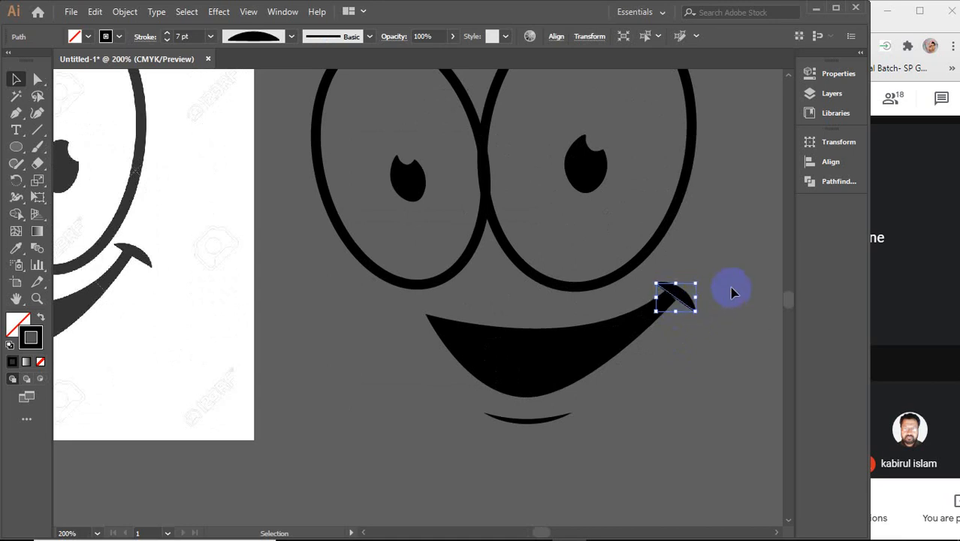
{"action": "key", "text": "Down"}
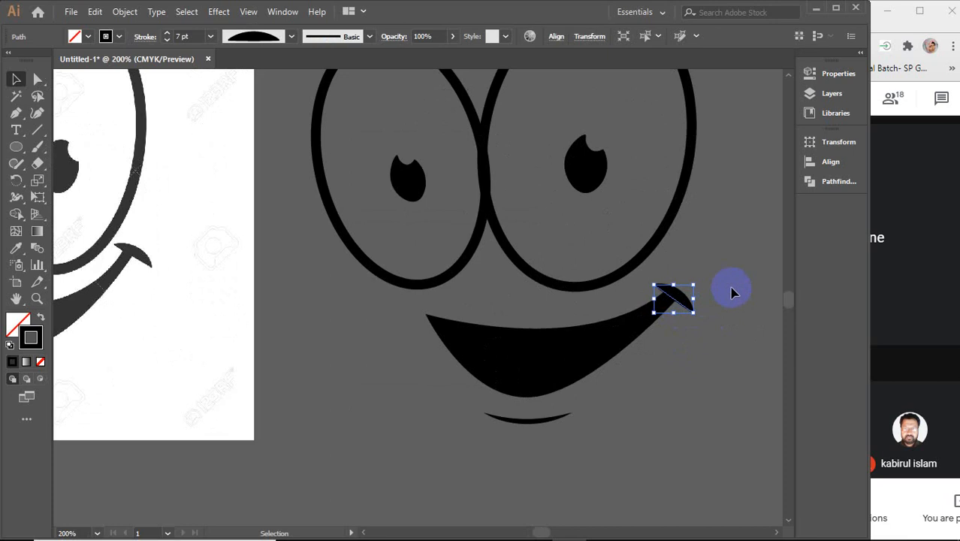
{"action": "left_click", "coordinate": [682, 455]}
{"action": "scroll", "coordinate": [682, 445], "scroll_direction": "down", "scroll_amount": 2}
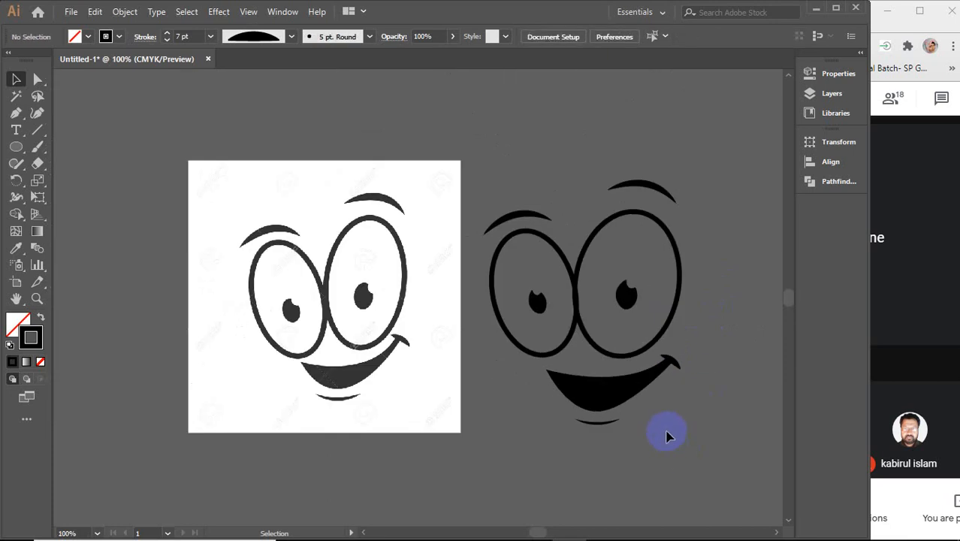
Step: Select all parts of the drawn face and group them
{"action": "left_click_drag", "start_coordinate": [669, 435], "coordinate": [578, 408]}
{"action": "left_click_drag", "start_coordinate": [381, 136], "coordinate": [647, 419]}
{"action": "key", "text": "ctrl+g"}
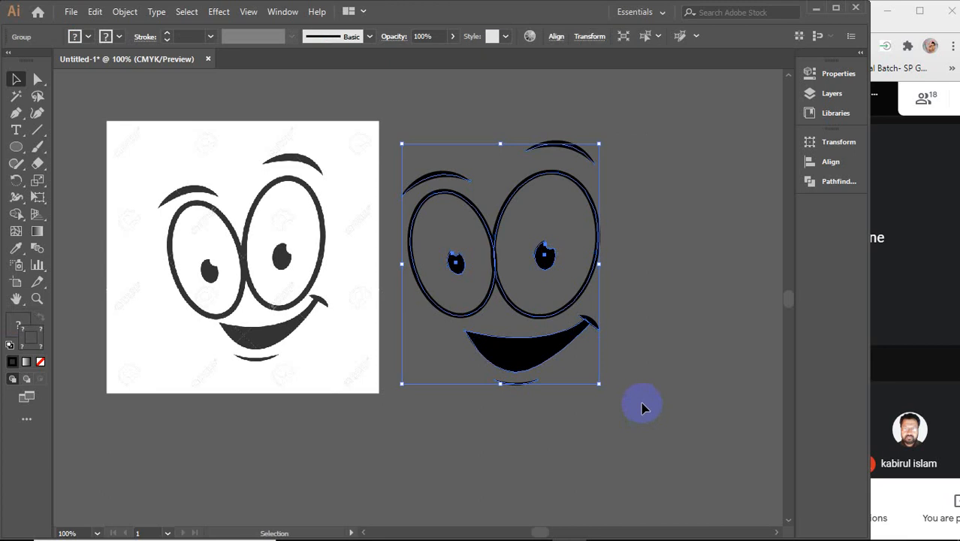
Step: Move the grouped face onto the middle of the artboard
{"action": "scroll", "coordinate": [642, 408], "scroll_direction": "down", "scroll_amount": 2}
{"action": "left_click_drag", "start_coordinate": [586, 382], "coordinate": [625, 372]}
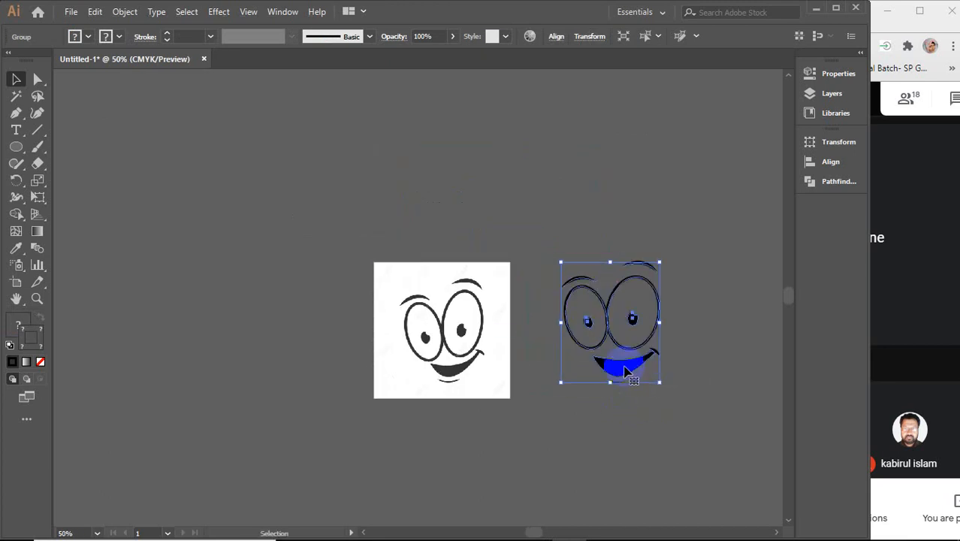
{"action": "scroll", "coordinate": [625, 371], "scroll_direction": "down", "scroll_amount": 3}
{"action": "left_click_drag", "start_coordinate": [679, 398], "coordinate": [519, 345]}
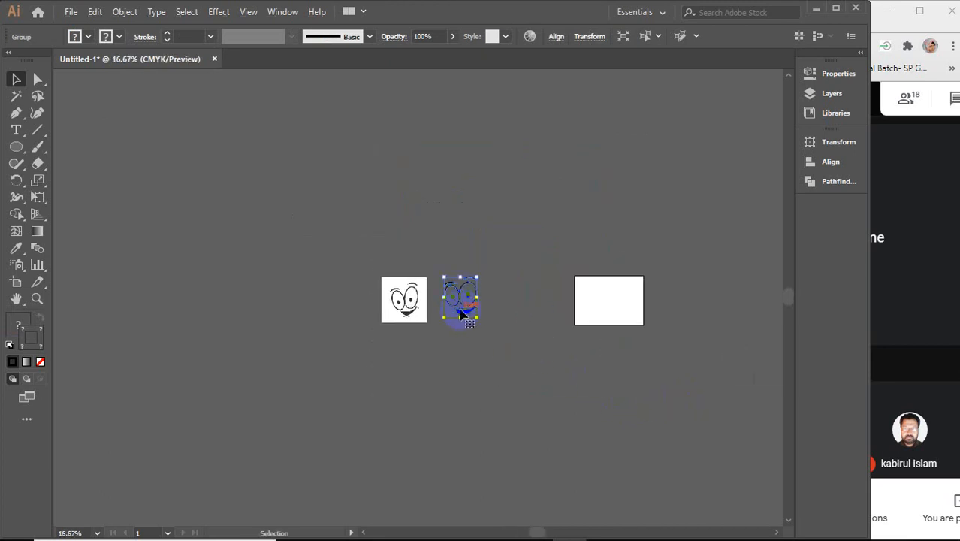
{"action": "left_click_drag", "start_coordinate": [460, 313], "coordinate": [607, 317]}
Step: Unlock the reference image and move it just outside the artboard's left edge, beside the drawn face
{"action": "key", "text": "ctrl+alt+2"}
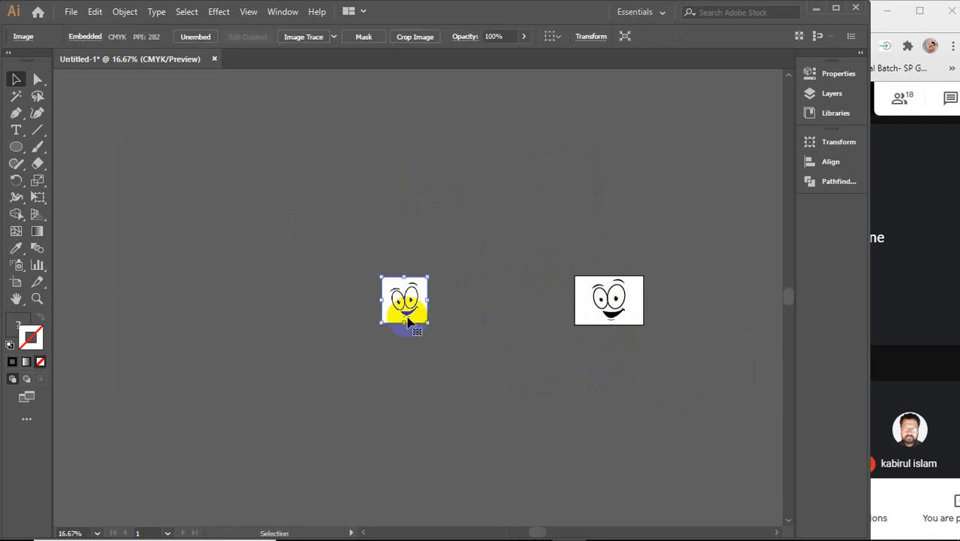
{"action": "left_click_drag", "start_coordinate": [404, 313], "coordinate": [544, 317]}
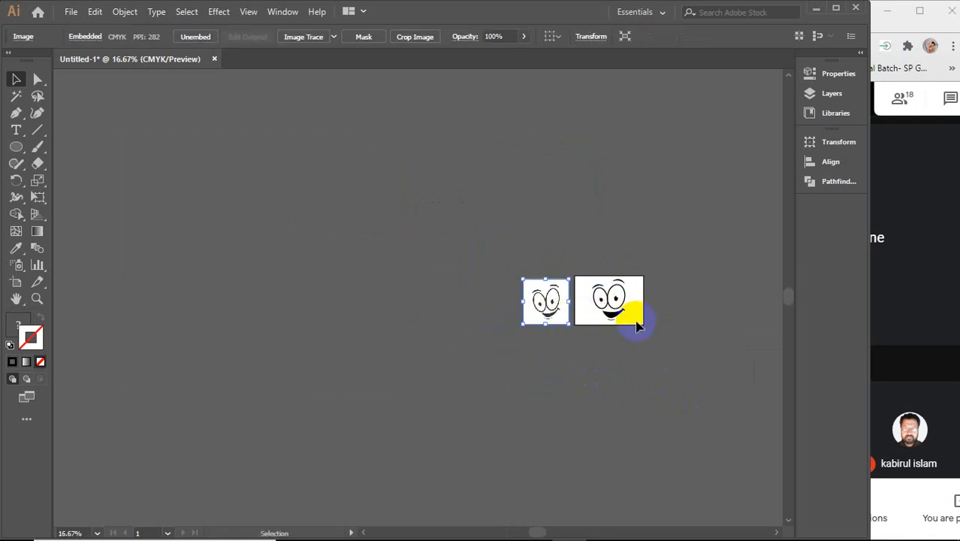
{"action": "scroll", "coordinate": [623, 317], "scroll_direction": "up", "scroll_amount": 5}
Step: Delete both the reference image and the drawn face to clear the document
{"action": "left_click", "coordinate": [528, 402]}
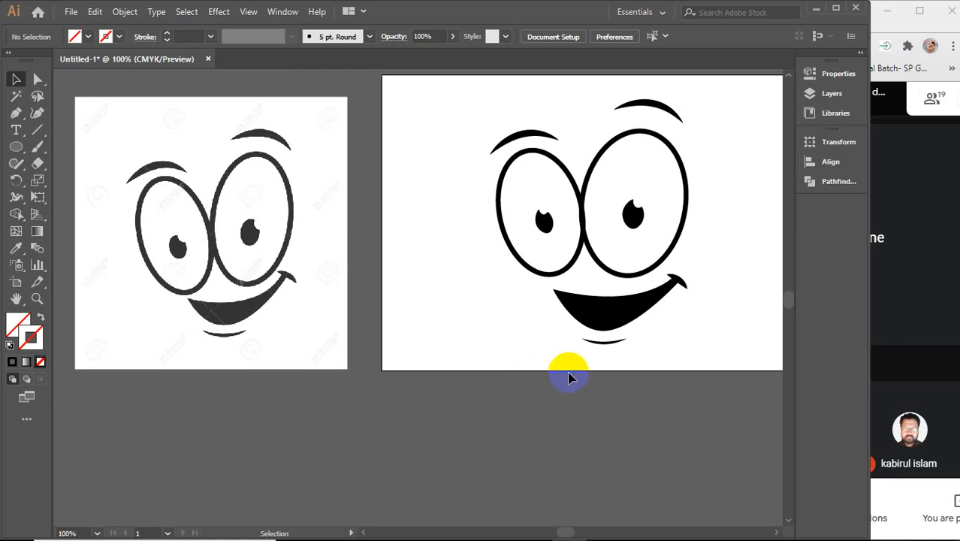
{"action": "left_click_drag", "start_coordinate": [707, 406], "coordinate": [133, 86]}
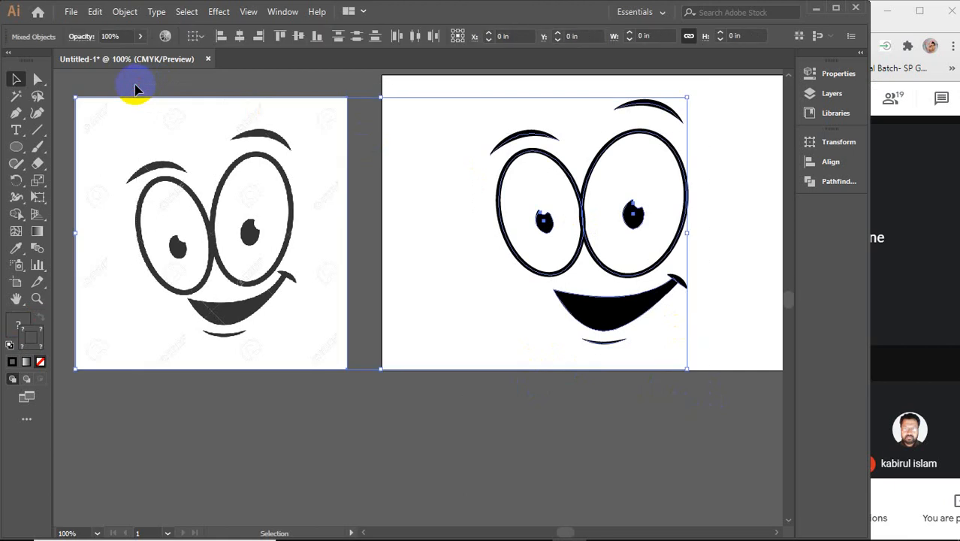
{"action": "key", "text": "Delete"}
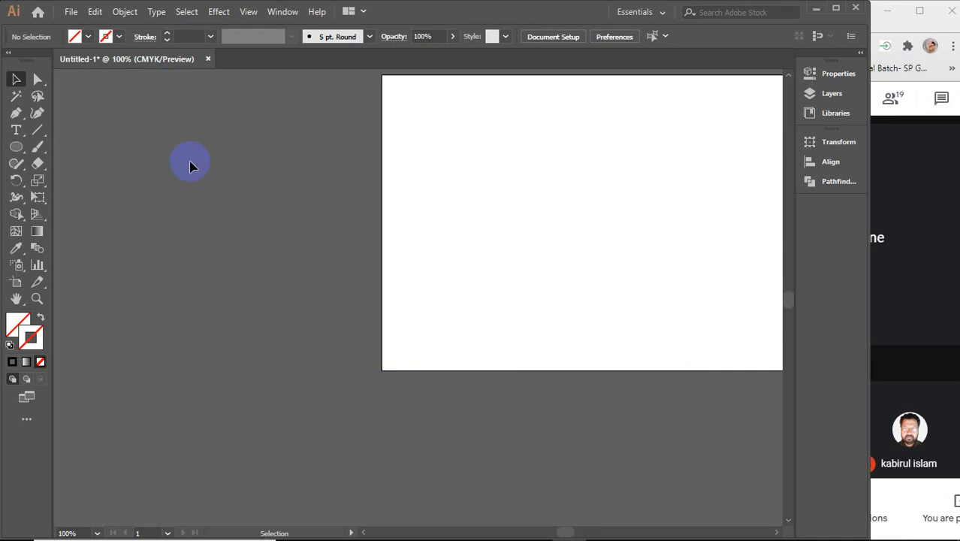
{"action": "left_click", "coordinate": [34, 133]}
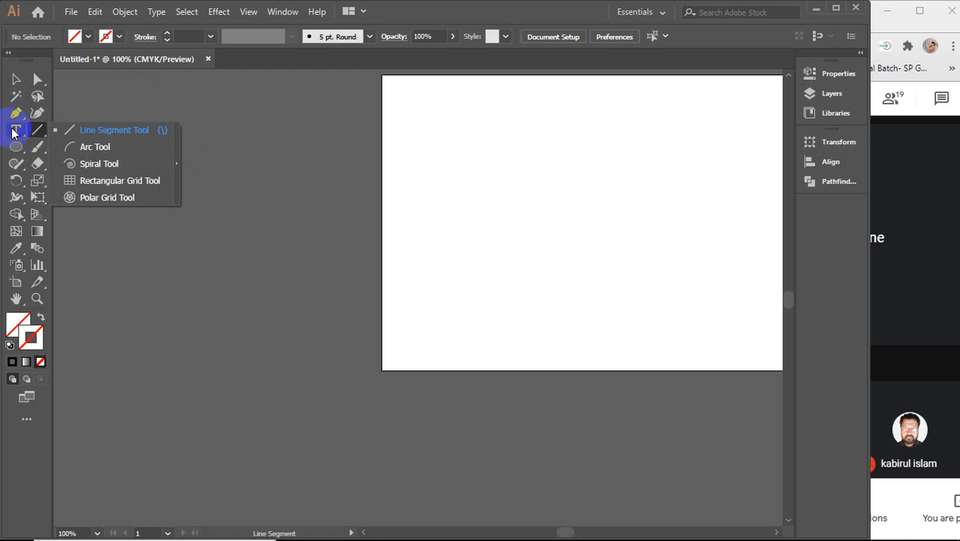
{"action": "left_click", "coordinate": [14, 79]}
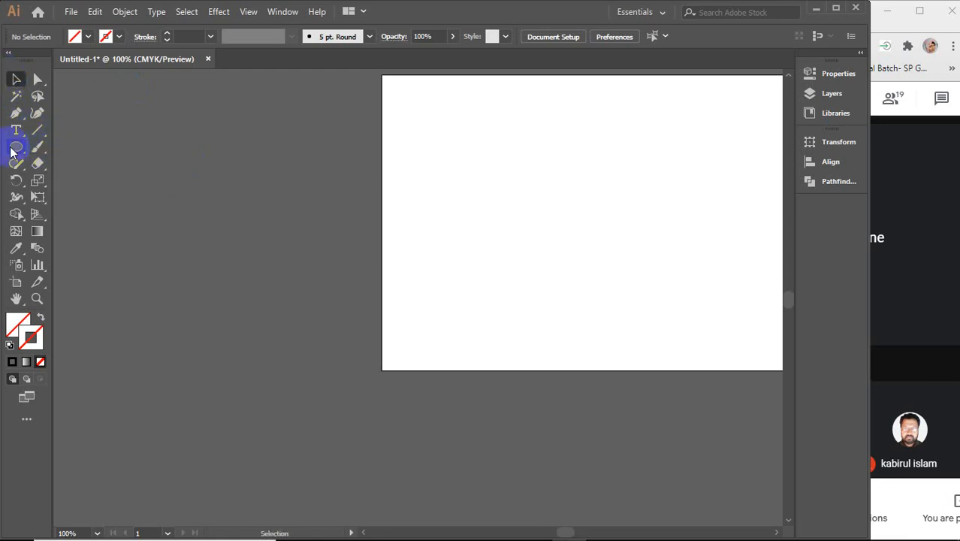
Step: Activate the Rectangle tool and pick a yellow fill of C 16.08, M 0, Y 100, K 0 from the colour spectrum
{"action": "left_click", "coordinate": [12, 150]}
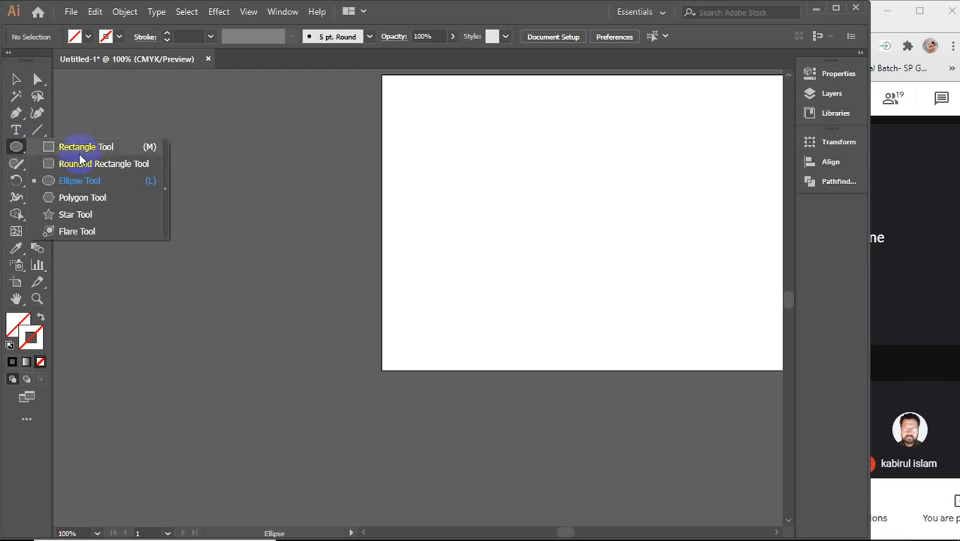
{"action": "left_click_drag", "start_coordinate": [3, 148], "coordinate": [96, 151]}
{"action": "scroll", "coordinate": [229, 306], "scroll_direction": "up", "scroll_amount": 3}
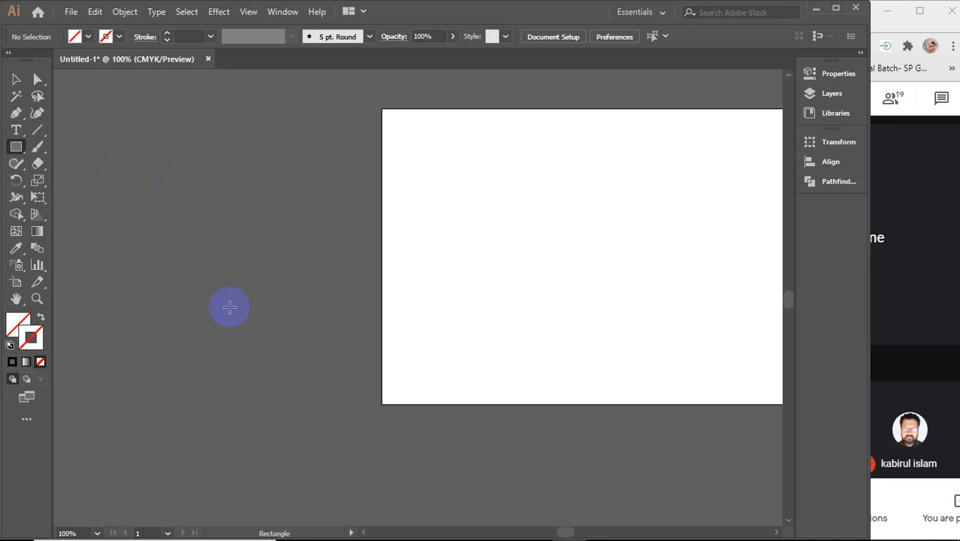
{"action": "left_click", "coordinate": [13, 329]}
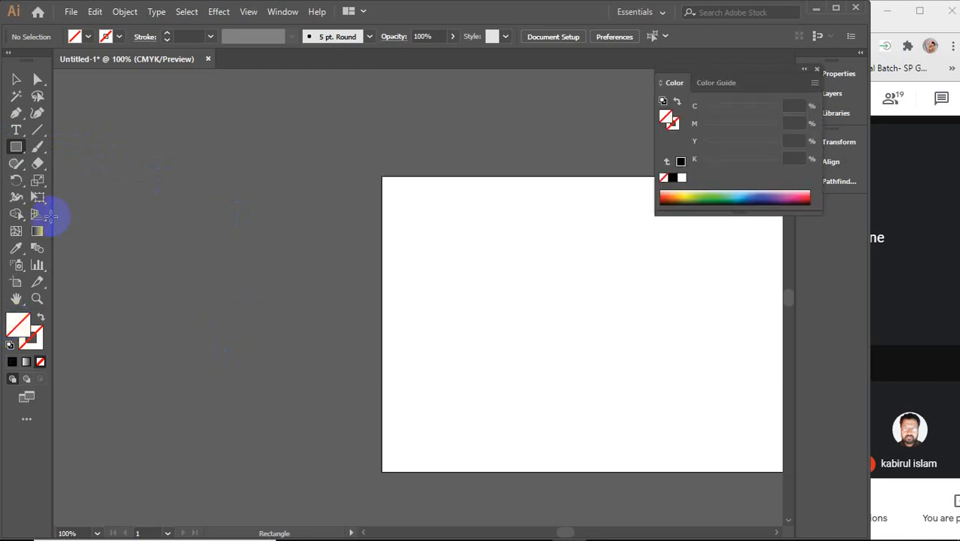
{"action": "left_click", "coordinate": [688, 194]}
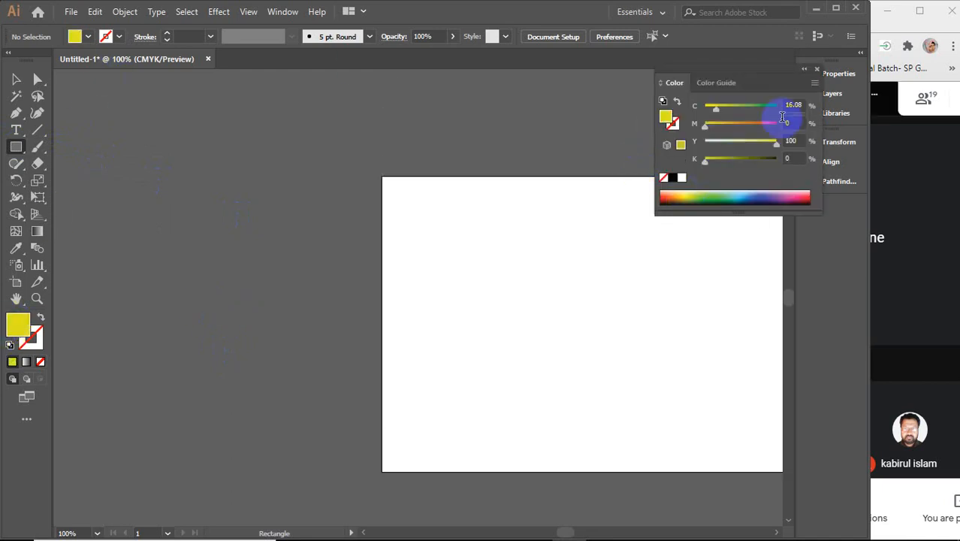
{"action": "left_click", "coordinate": [818, 71]}
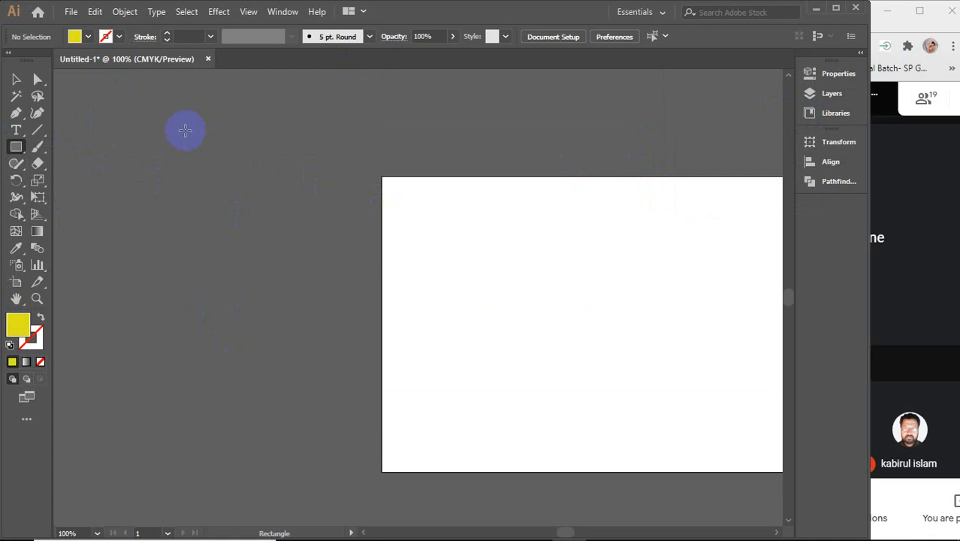
Step: Draw five yellow rectangles of different proportions on and around the artboard, the last one a square of about 4.1 in
{"action": "mouse_move", "coordinate": [182, 136]}
{"action": "left_mouse_down"}
{"action": "mouse_move", "coordinate": [268, 188]}
{"action": "mouse_move", "coordinate": [371, 222]}
{"action": "mouse_move", "coordinate": [493, 343]}
{"action": "mouse_move", "coordinate": [511, 419]}
{"action": "left_mouse_up"}
{"action": "scroll", "coordinate": [510, 418], "scroll_direction": "down", "scroll_amount": 2}
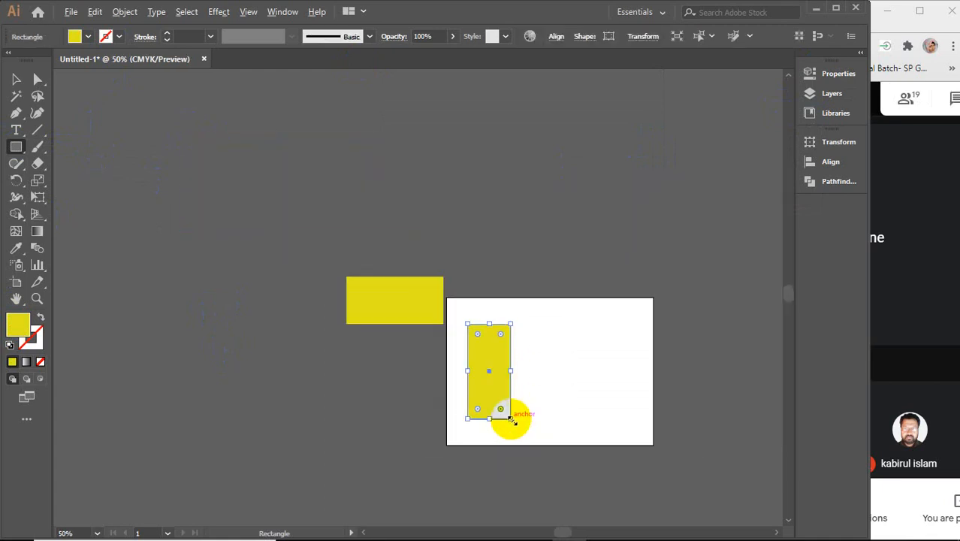
{"action": "left_click_drag", "start_coordinate": [202, 178], "coordinate": [262, 291]}
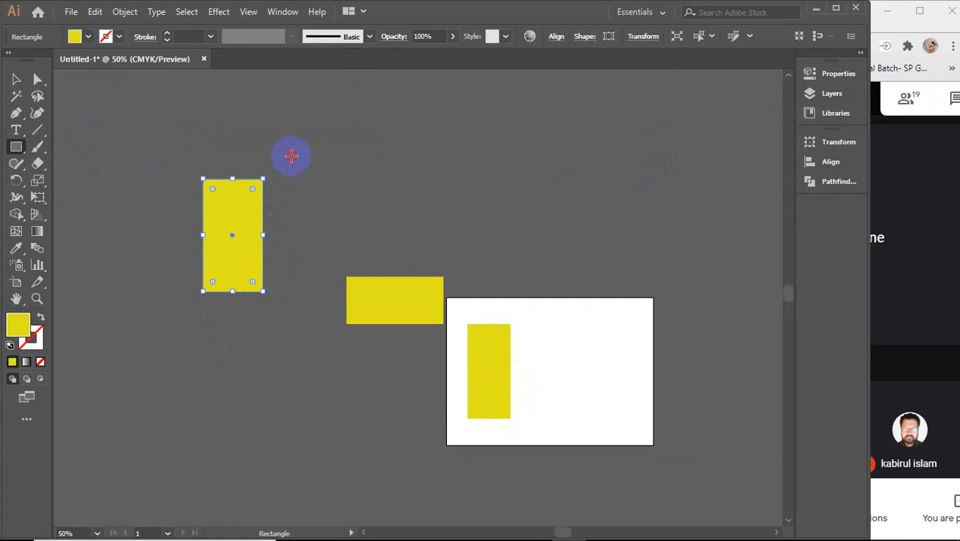
{"action": "left_click_drag", "start_coordinate": [292, 156], "coordinate": [447, 222]}
{"action": "left_click_drag", "start_coordinate": [498, 136], "coordinate": [592, 257]}
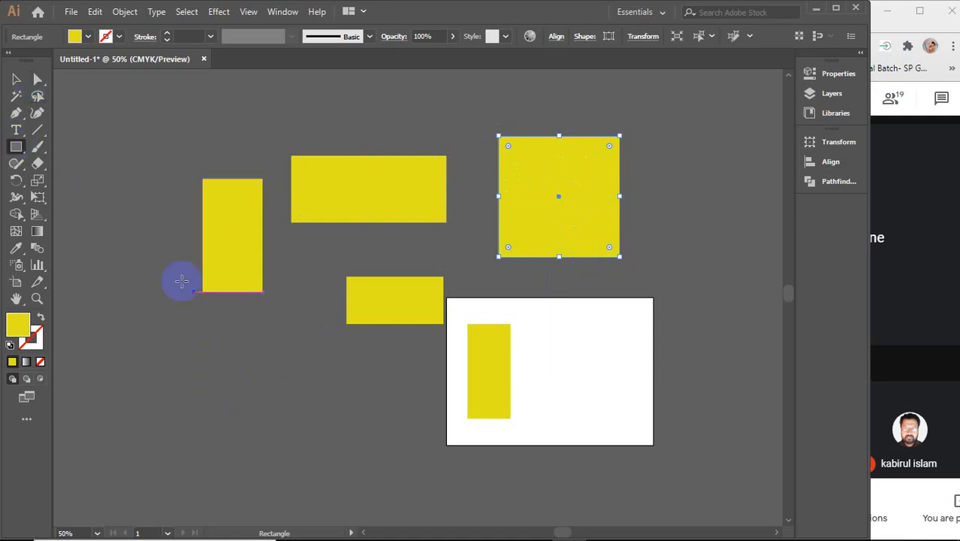
Step: Create a rectangle with exact dimensions of 5 in wide and 9 in high below the other shapes
{"action": "left_click", "coordinate": [279, 397]}
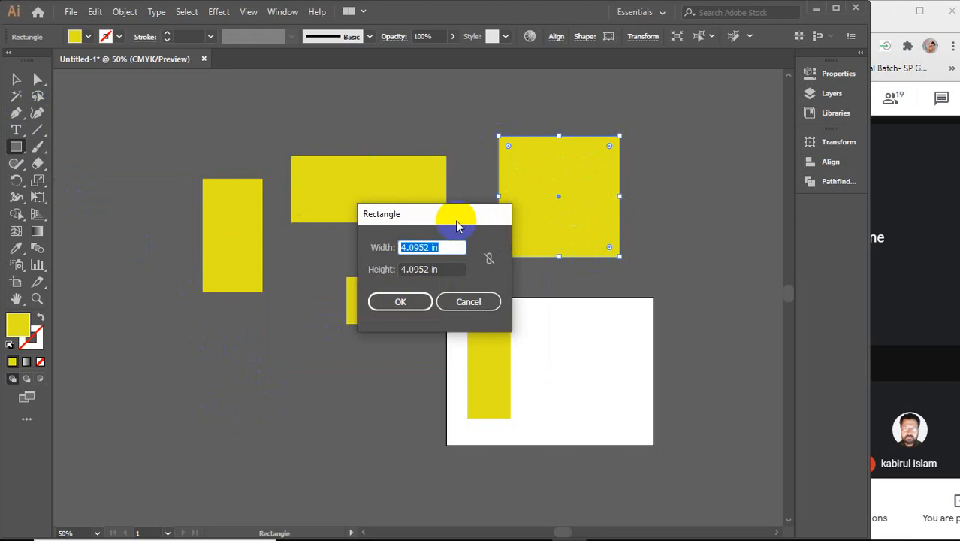
{"action": "left_click_drag", "start_coordinate": [457, 223], "coordinate": [720, 165]}
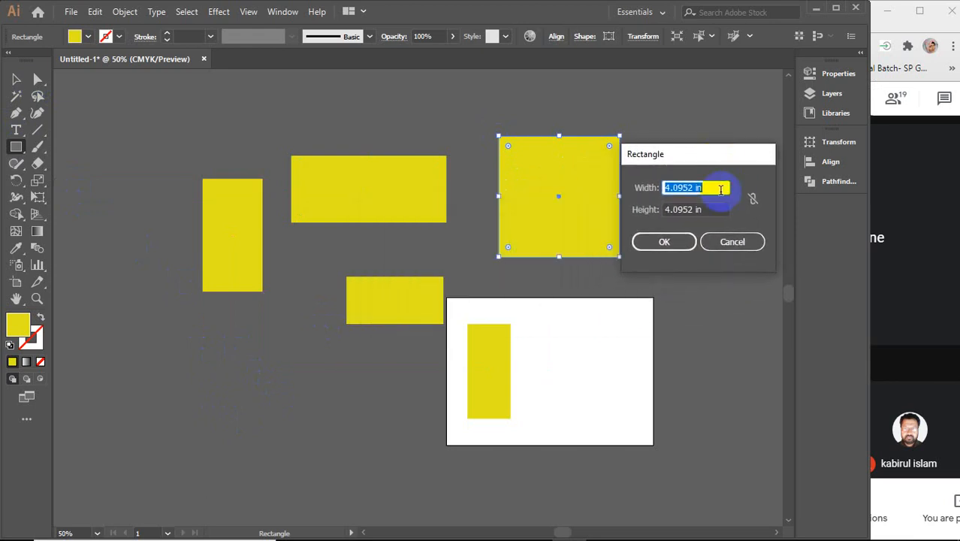
{"action": "type", "text": "5"}
{"action": "key", "text": "Tab"}
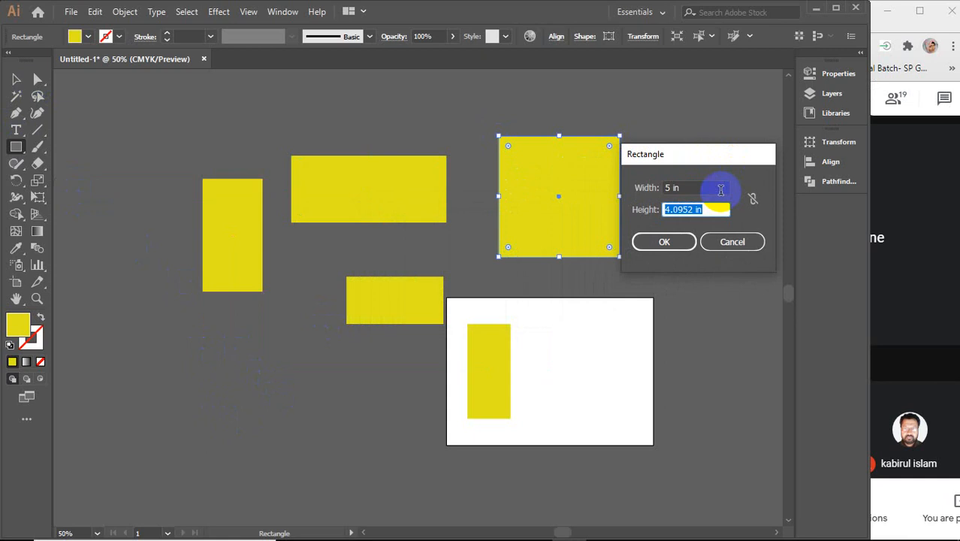
{"action": "type", "text": "9"}
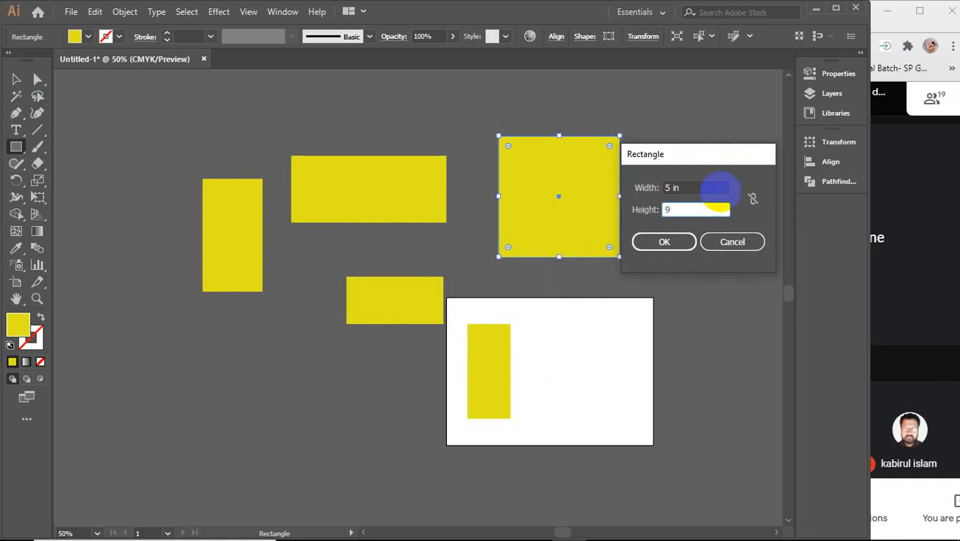
{"action": "key", "text": "Return"}
Step: Move the 5 by 9 in rectangle up so it overlaps the lower part of the tall rectangle left of the artboard
{"action": "key", "text": "v"}
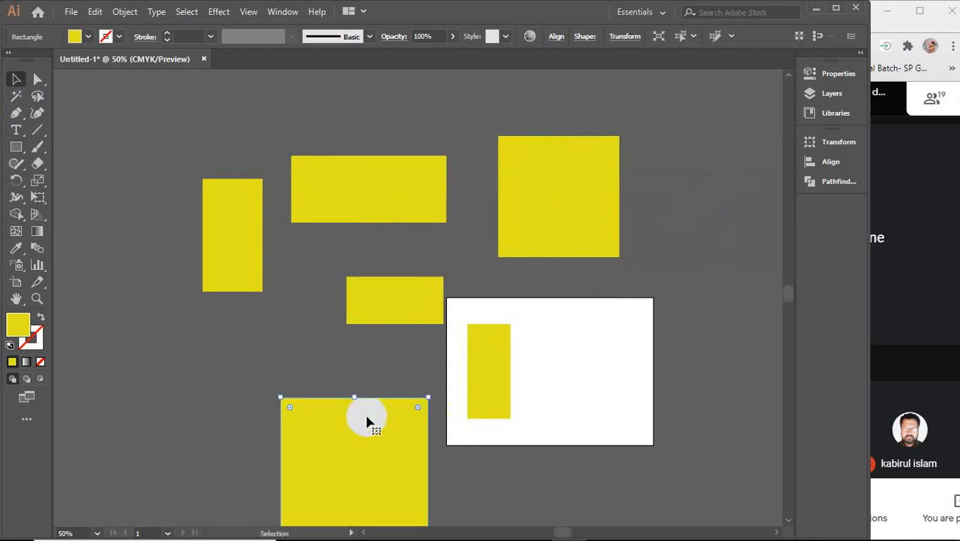
{"action": "left_click_drag", "start_coordinate": [366, 418], "coordinate": [230, 200]}
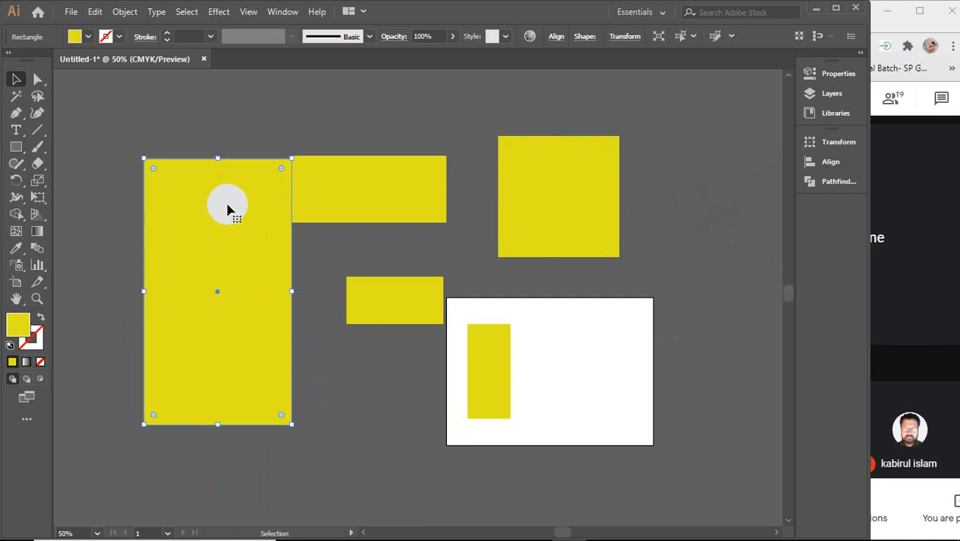
{"action": "left_click_drag", "start_coordinate": [256, 286], "coordinate": [321, 364]}
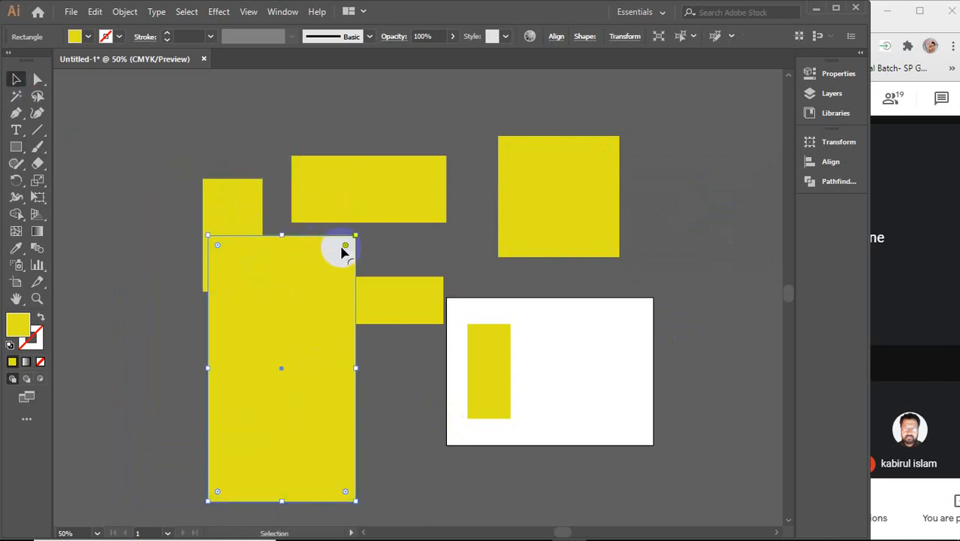
Step: Round all four corners of the 5 by 9 in rectangle strongly and delete every yellow shape from the document
{"action": "left_click_drag", "start_coordinate": [345, 248], "coordinate": [313, 280]}
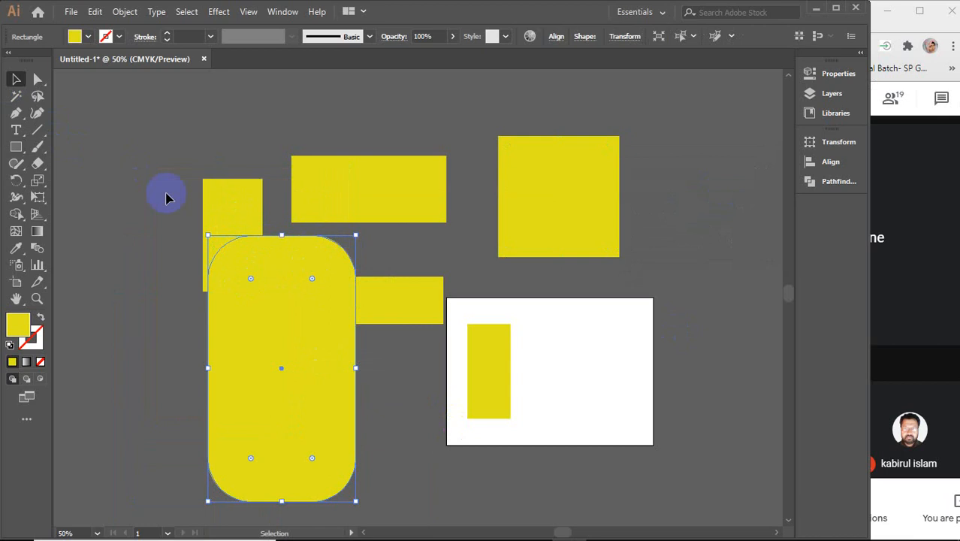
{"action": "left_click_drag", "start_coordinate": [210, 176], "coordinate": [686, 435]}
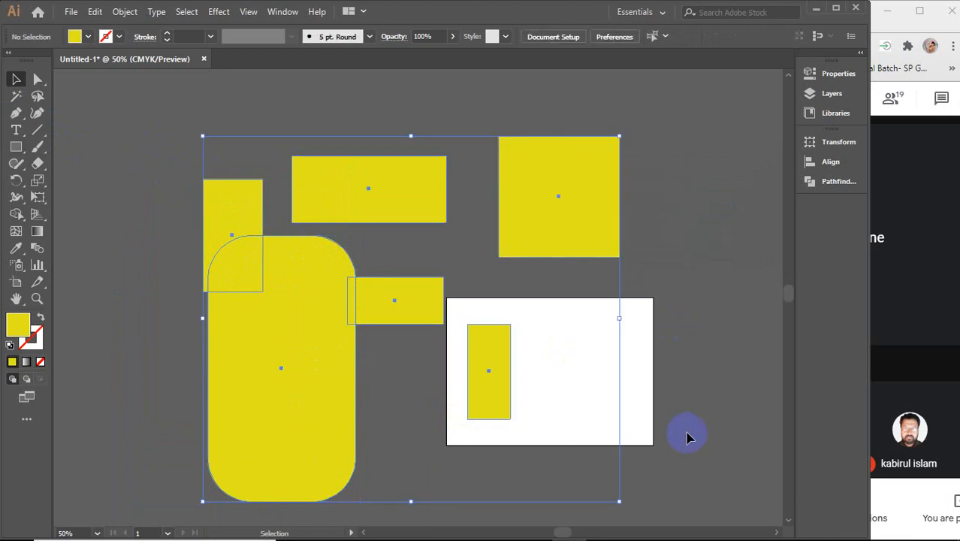
{"action": "key", "text": "Delete"}
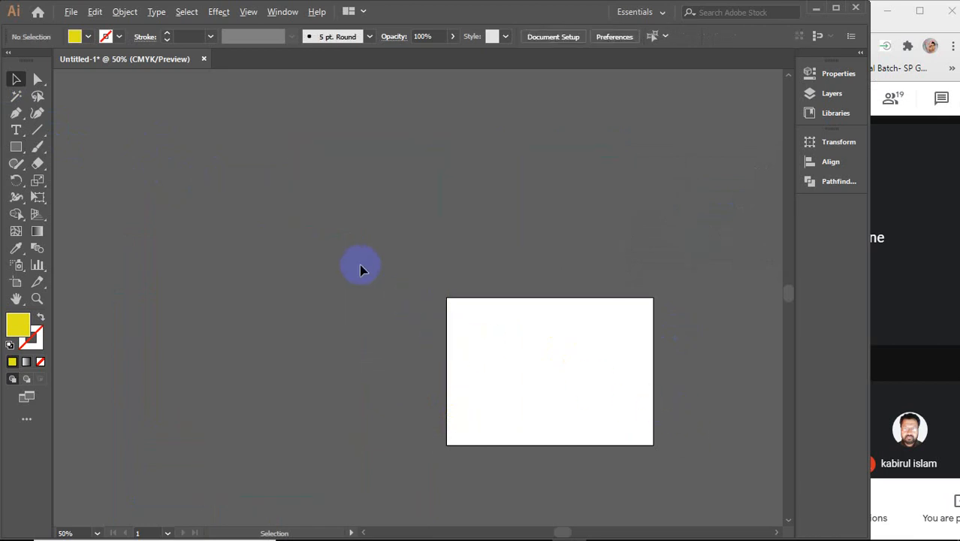
Step: Draw a wide yellow rectangle with the Rectangle tool on the empty canvas and round all its corners strongly using the corner widgets
{"action": "scroll", "coordinate": [223, 229], "scroll_direction": "up", "scroll_amount": 3}
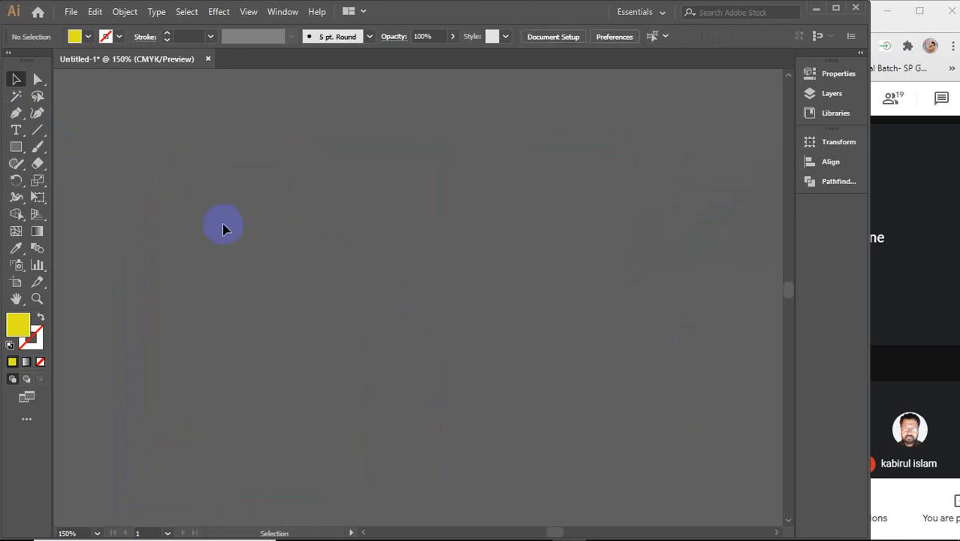
{"action": "left_click", "coordinate": [16, 146]}
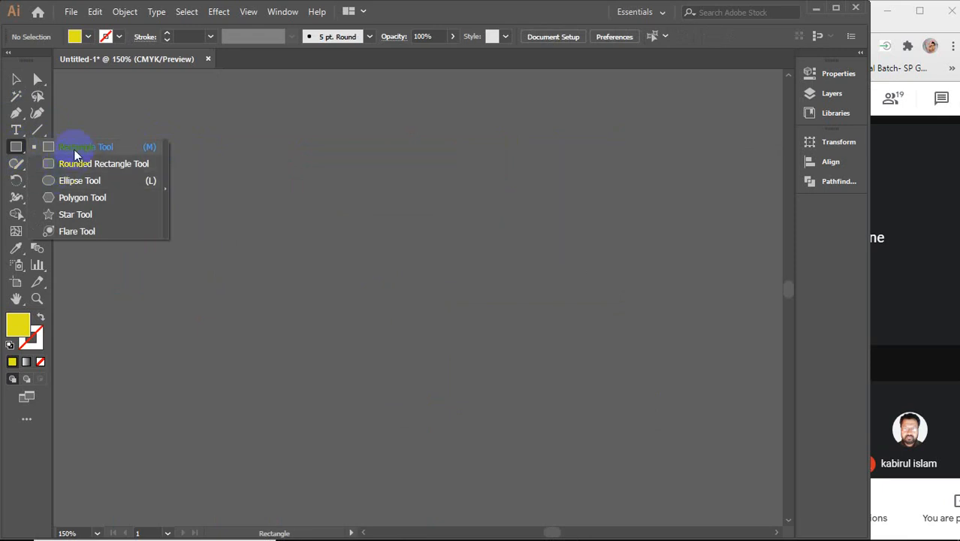
{"action": "left_click", "coordinate": [75, 151]}
{"action": "left_click_drag", "start_coordinate": [216, 186], "coordinate": [535, 388]}
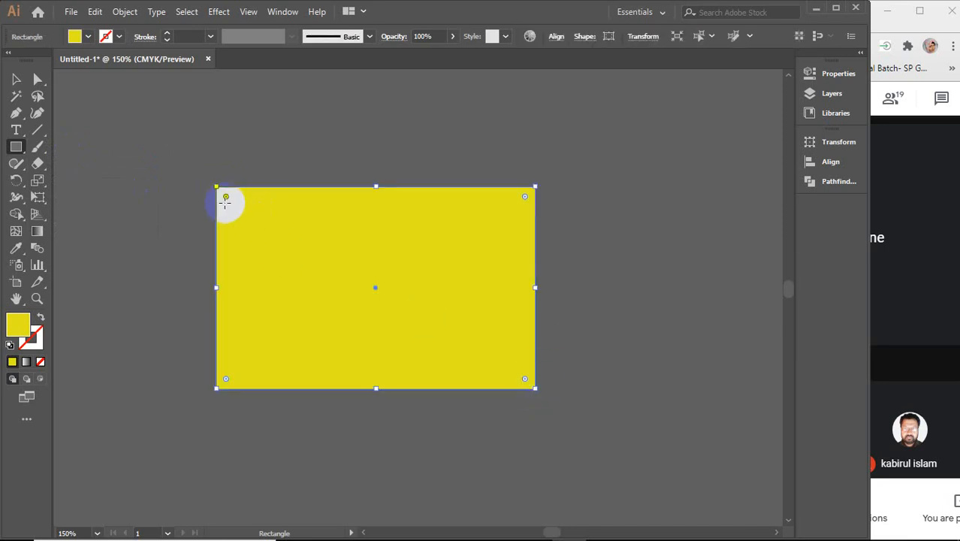
{"action": "left_click_drag", "start_coordinate": [226, 198], "coordinate": [275, 252]}
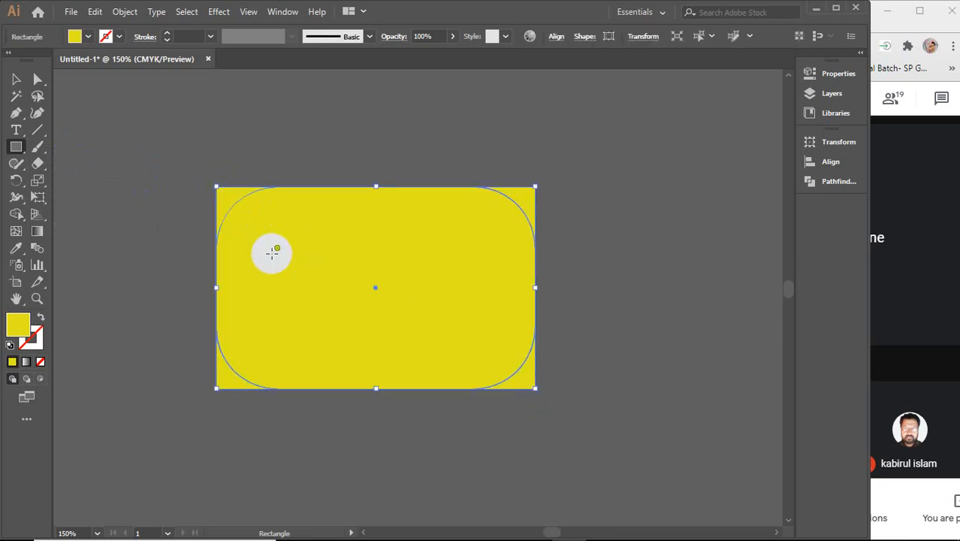
Step: Draw a rounded rectangle about 3.85 in wide and 1.63 in high below the first shape with the Rounded Rectangle tool
{"action": "scroll", "coordinate": [275, 254], "scroll_direction": "down", "scroll_amount": 4}
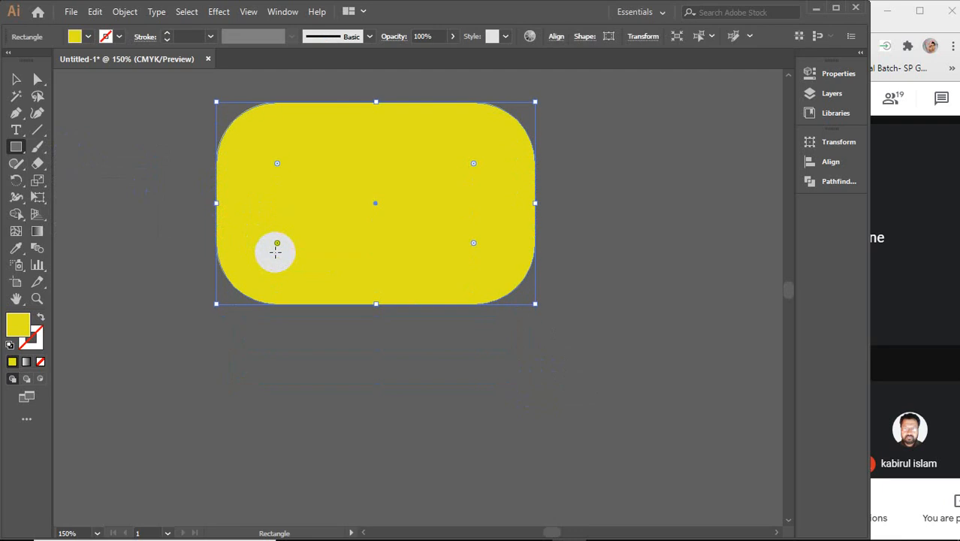
{"action": "left_click_drag", "start_coordinate": [11, 150], "coordinate": [94, 167]}
{"action": "scroll", "coordinate": [252, 332], "scroll_direction": "down", "scroll_amount": 2}
{"action": "left_click_drag", "start_coordinate": [199, 327], "coordinate": [541, 471]}
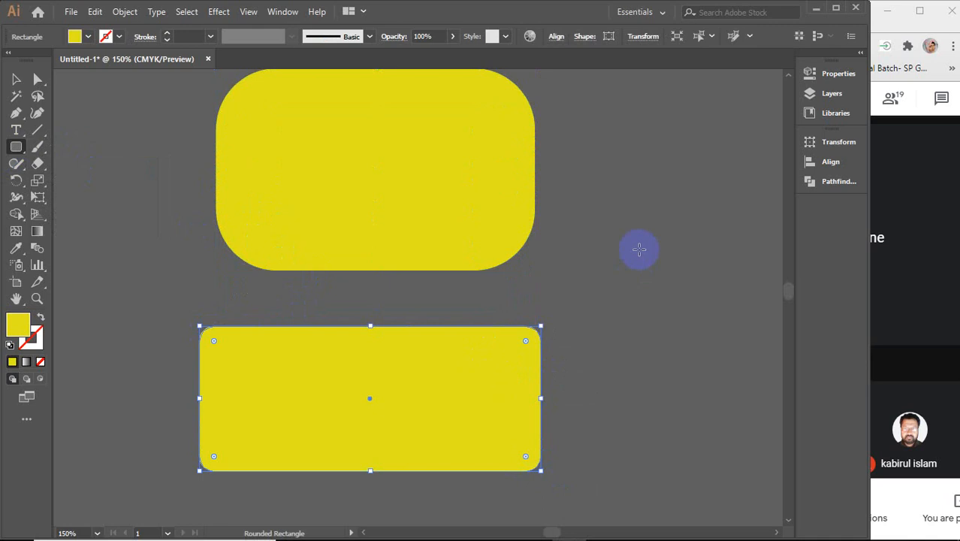
Step: Create another rounded rectangle of 3.8492 by 1.6349 in with a 0.25 in corner radius to the right of the existing shapes
{"action": "left_click", "coordinate": [646, 238]}
{"action": "left_click_drag", "start_coordinate": [469, 206], "coordinate": [690, 107]}
{"action": "left_click", "coordinate": [673, 187]}
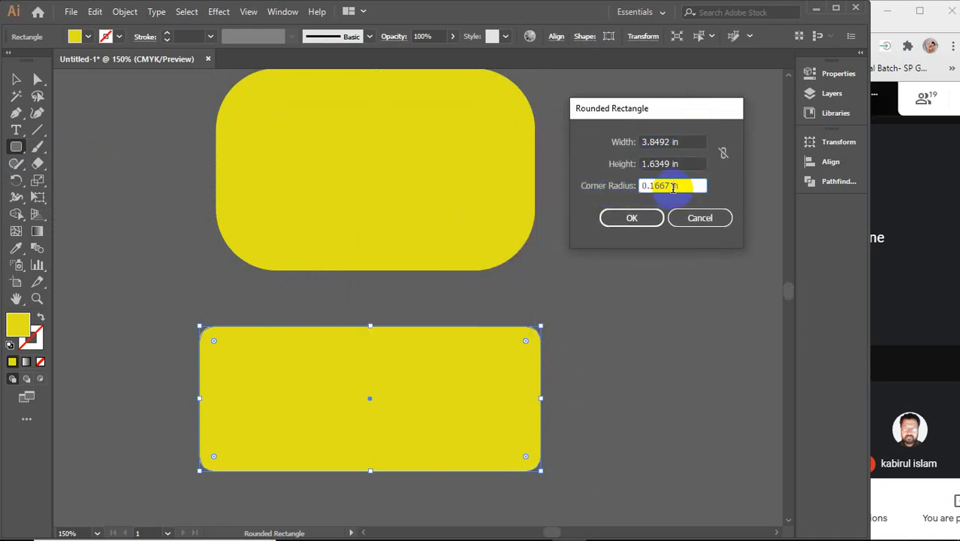
{"action": "left_click", "coordinate": [630, 217]}
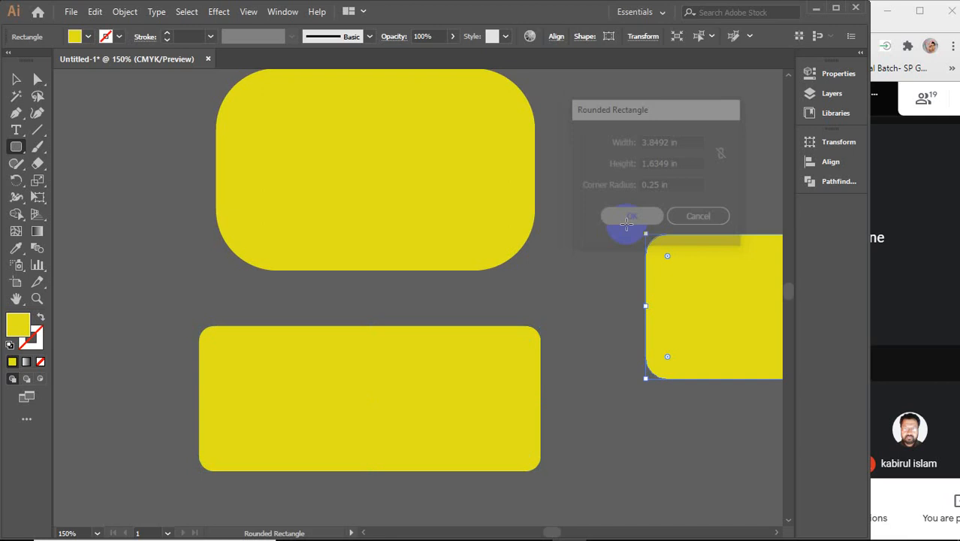
Step: Move the new rounded rectangle left and slightly up so it sits close beside the other two shapes
{"action": "left_click", "coordinate": [16, 79]}
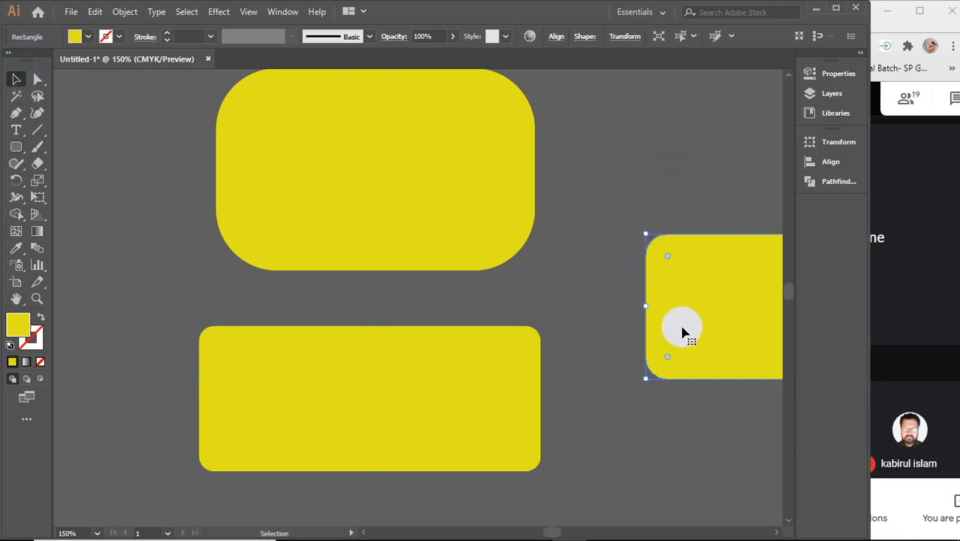
{"action": "left_click_drag", "start_coordinate": [706, 331], "coordinate": [614, 278]}
{"action": "scroll", "coordinate": [632, 334], "scroll_direction": "down", "scroll_amount": 2}
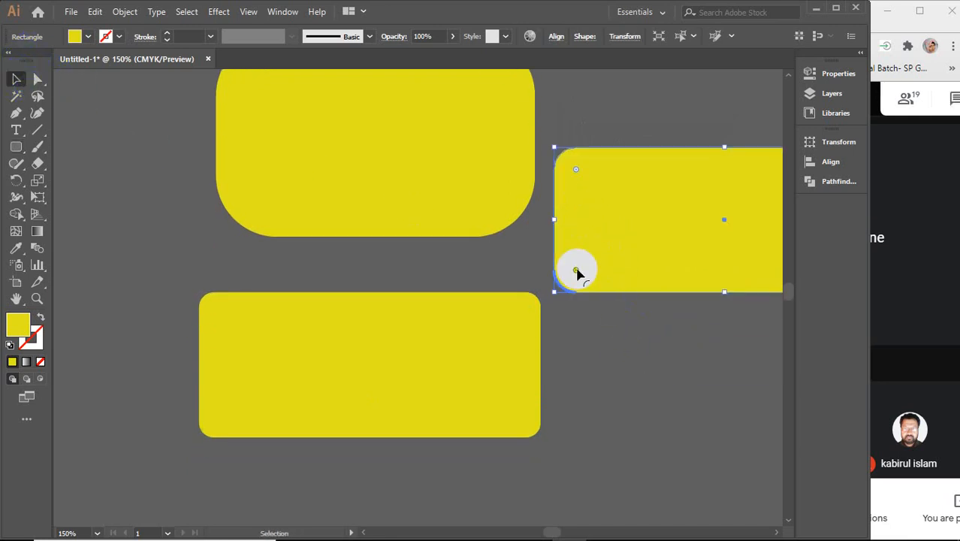
Step: Increase the corner rounding of the selected yellow rectangle
{"action": "left_click_drag", "start_coordinate": [577, 271], "coordinate": [611, 260]}
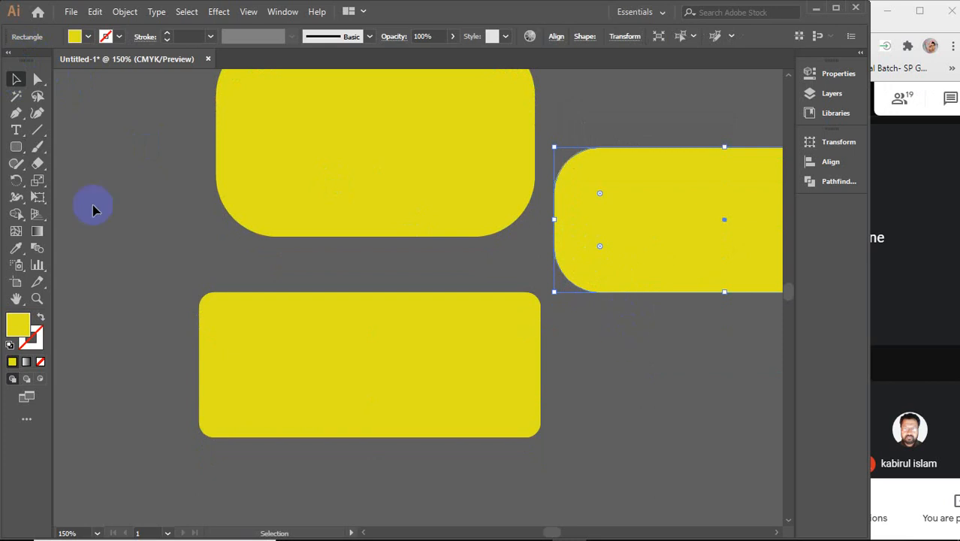
Step: Draw a tall ellipse, a wide ellipse and a circle about 2.26 in across below the lower rounded rectangle
{"action": "left_click_drag", "start_coordinate": [16, 146], "coordinate": [125, 179]}
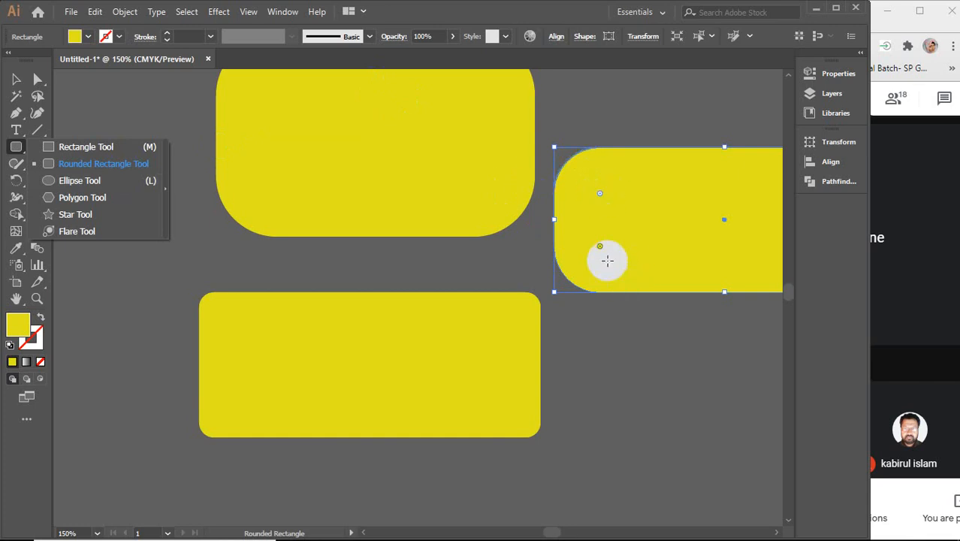
{"action": "left_click", "coordinate": [75, 181]}
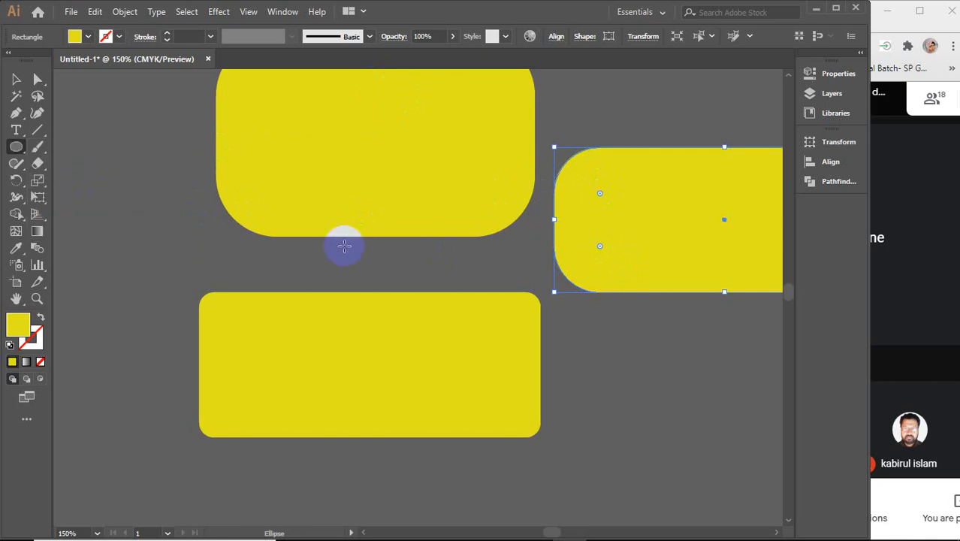
{"action": "scroll", "coordinate": [518, 387], "scroll_direction": "down", "scroll_amount": 6}
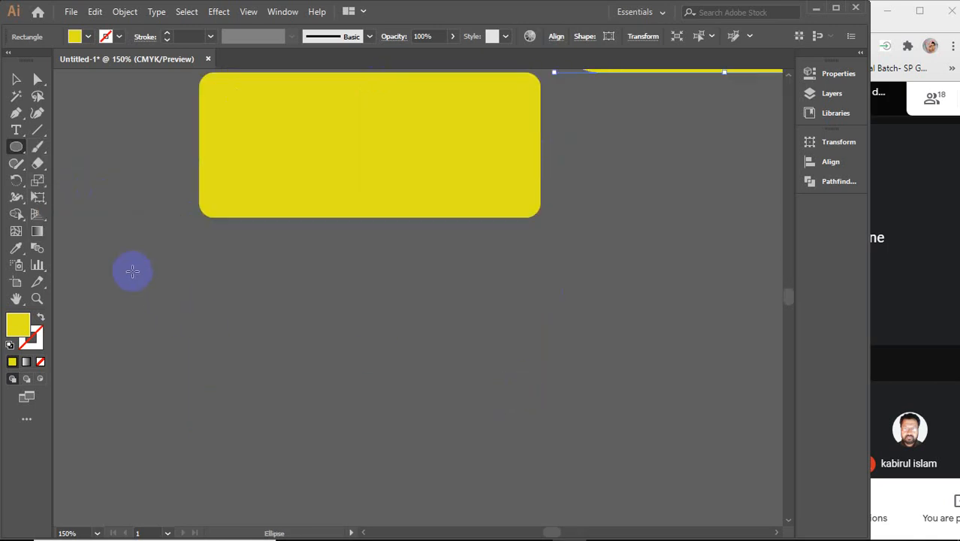
{"action": "left_click_drag", "start_coordinate": [125, 263], "coordinate": [188, 403]}
{"action": "left_click_drag", "start_coordinate": [222, 294], "coordinate": [341, 380]}
{"action": "left_click_drag", "start_coordinate": [448, 267], "coordinate": [575, 458]}
Step: Create a second circle 2.2619 in wide and high, and move it to overlap the first circle's upper-right edge
{"action": "left_click", "coordinate": [616, 195]}
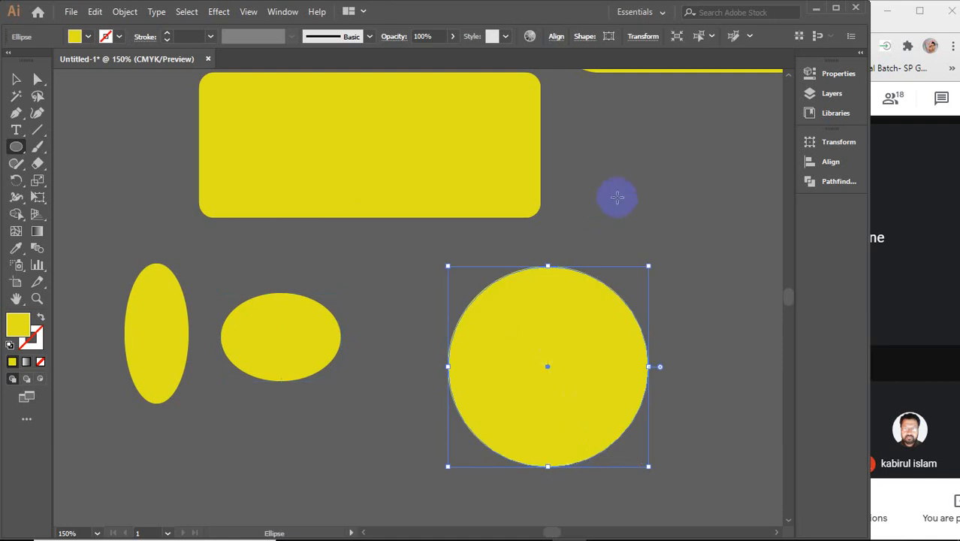
{"action": "left_click", "coordinate": [420, 247]}
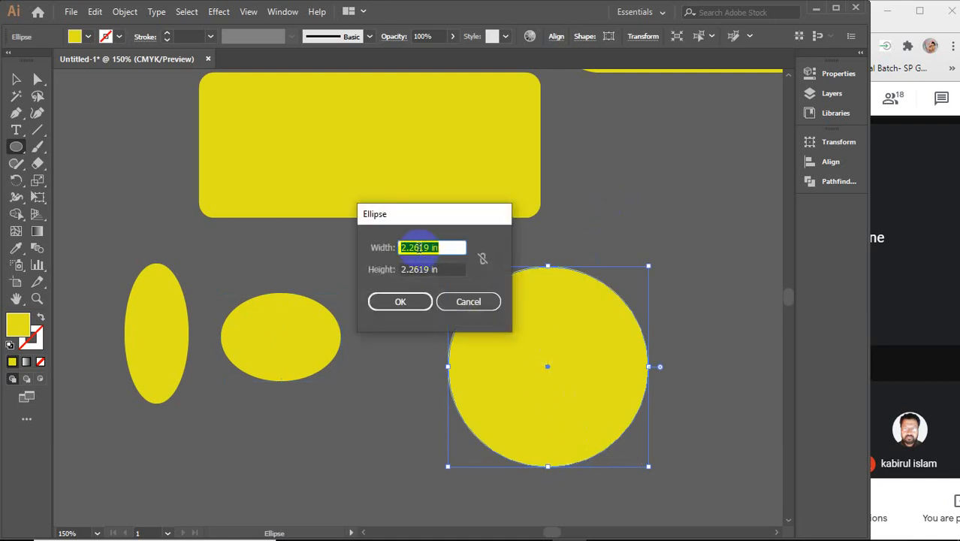
{"action": "left_click", "coordinate": [412, 300]}
{"action": "key", "text": "v"}
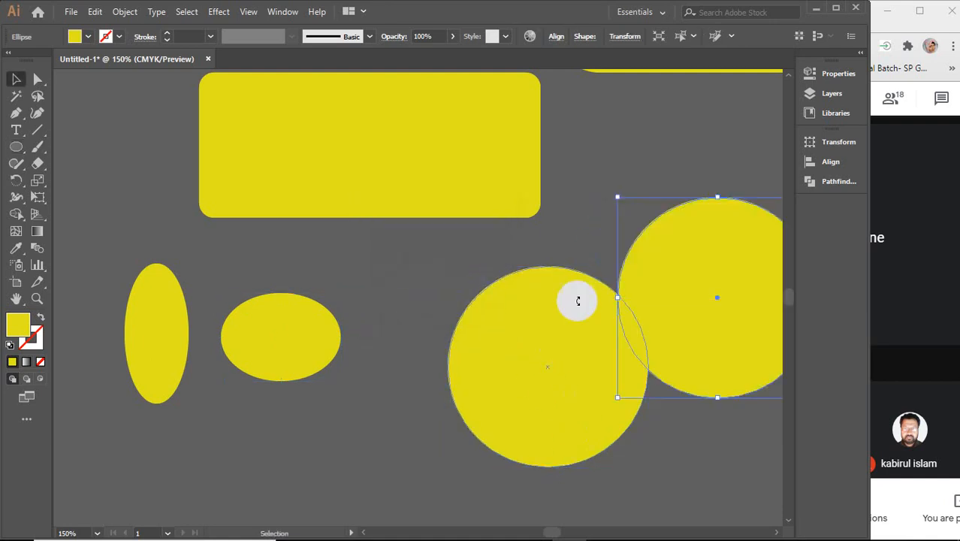
{"action": "left_click_drag", "start_coordinate": [652, 293], "coordinate": [607, 258]}
{"action": "scroll", "coordinate": [607, 258], "scroll_direction": "down", "scroll_amount": 2}
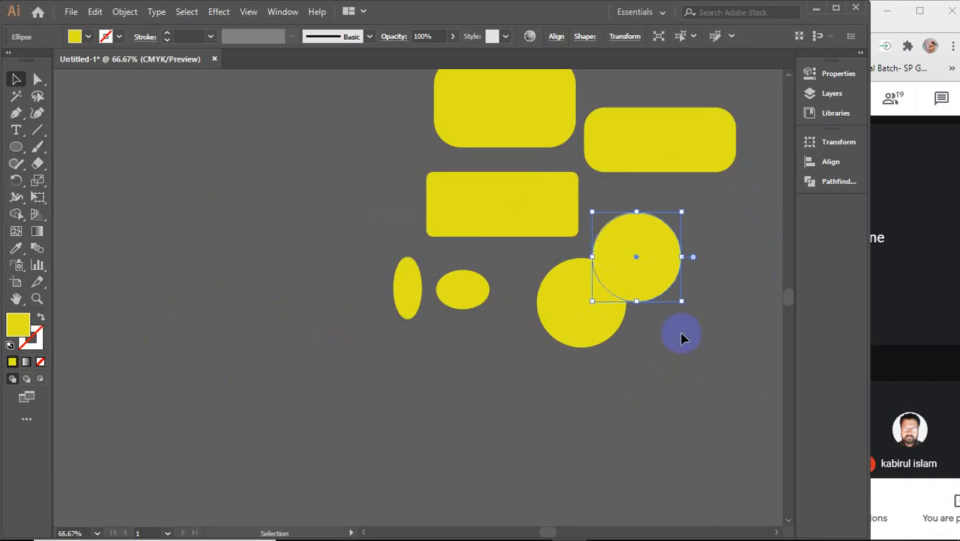
Step: Delete all the shapes in the document
{"action": "key", "text": "ctrl+a"}
{"action": "key", "text": "Delete"}
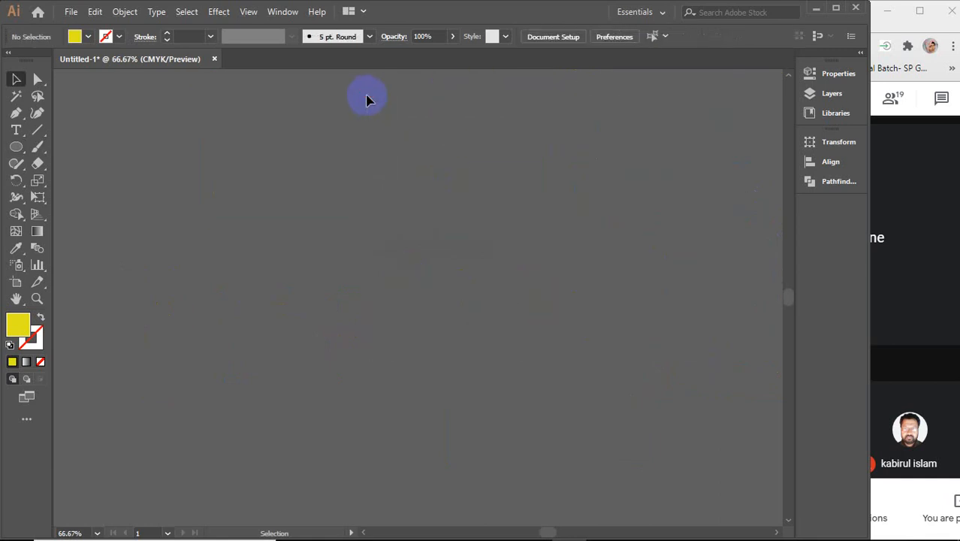
Step: Draw a slightly rotated hexagon with a radius of about 1.29 in using the Polygon tool
{"action": "left_click", "coordinate": [17, 147]}
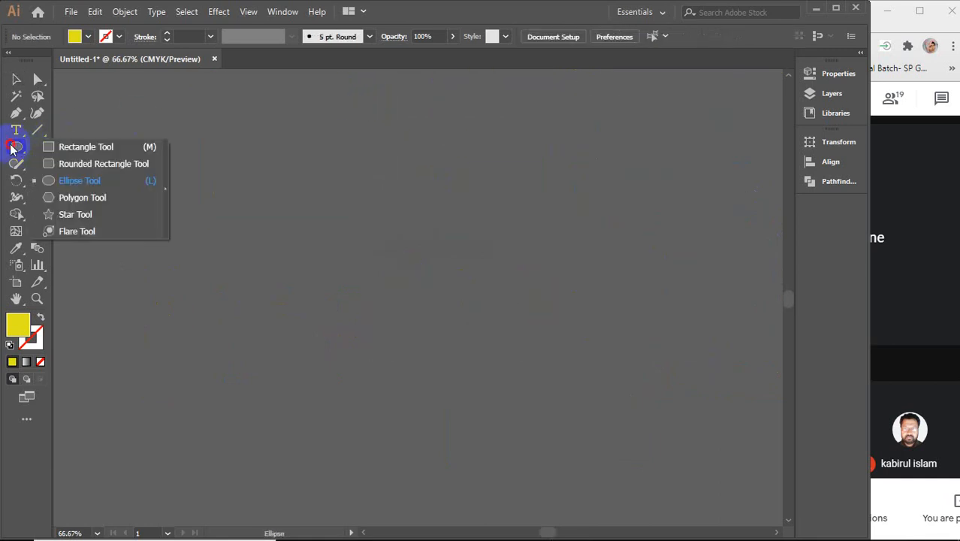
{"action": "left_click", "coordinate": [83, 198]}
{"action": "left_click_drag", "start_coordinate": [159, 141], "coordinate": [184, 186]}
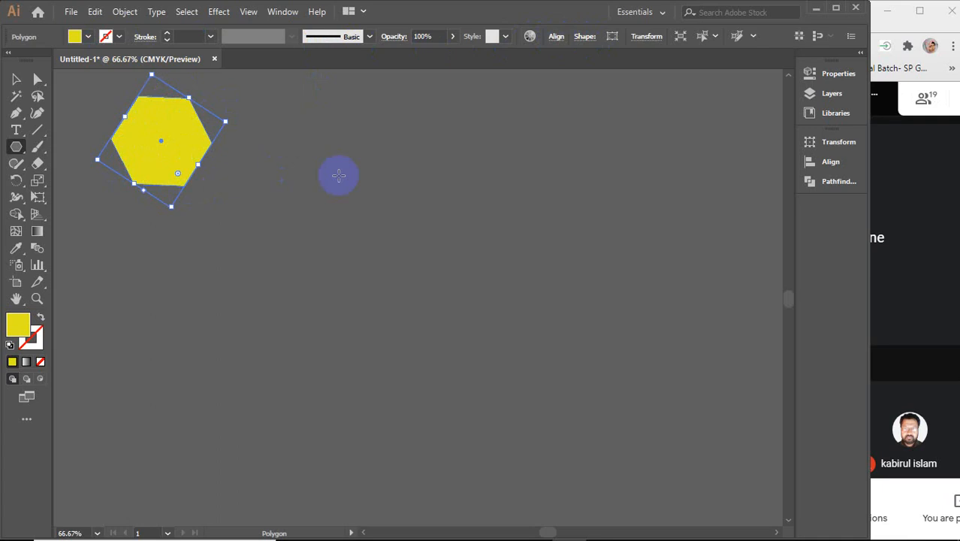
{"action": "left_click", "coordinate": [370, 265]}
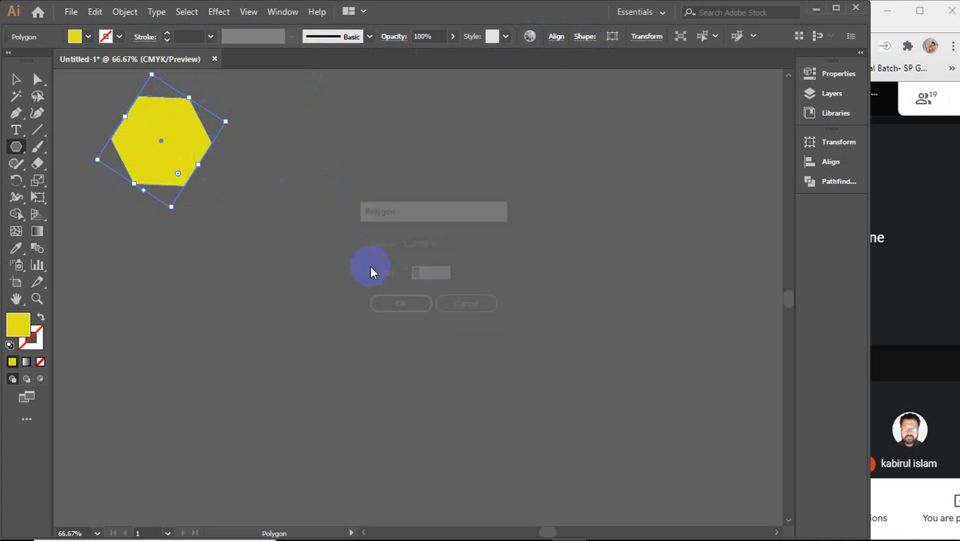
{"action": "left_click_drag", "start_coordinate": [446, 210], "coordinate": [614, 142]}
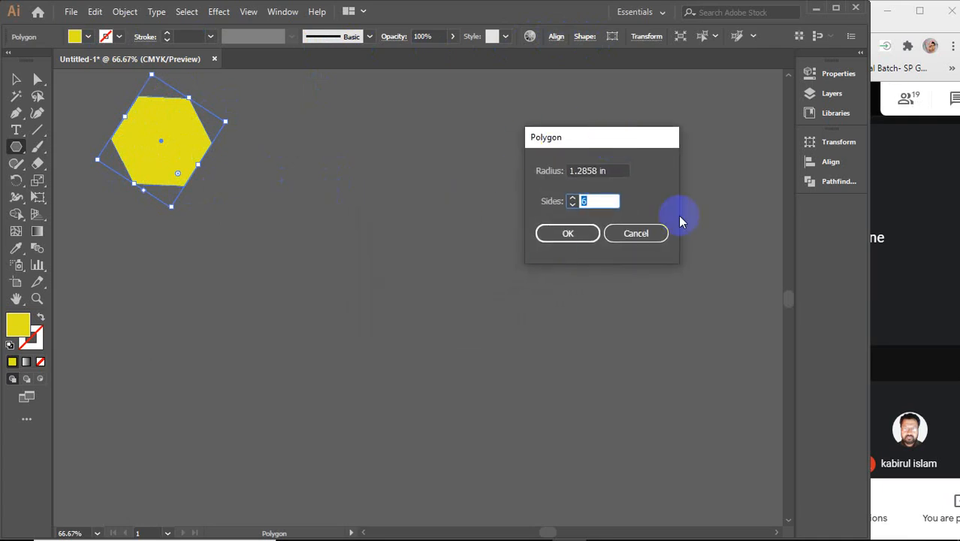
{"action": "left_click", "coordinate": [609, 170]}
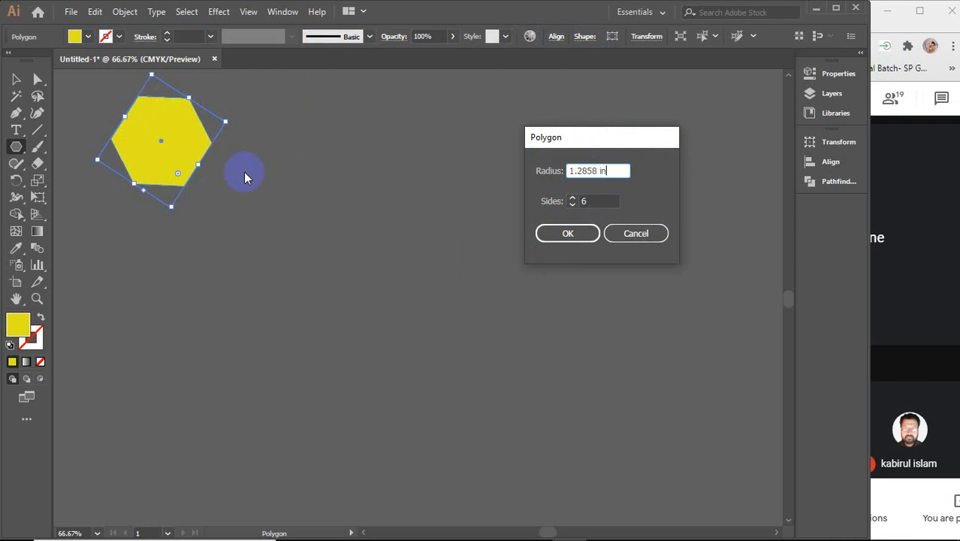
{"action": "left_click", "coordinate": [637, 235]}
{"action": "left_click", "coordinate": [16, 79]}
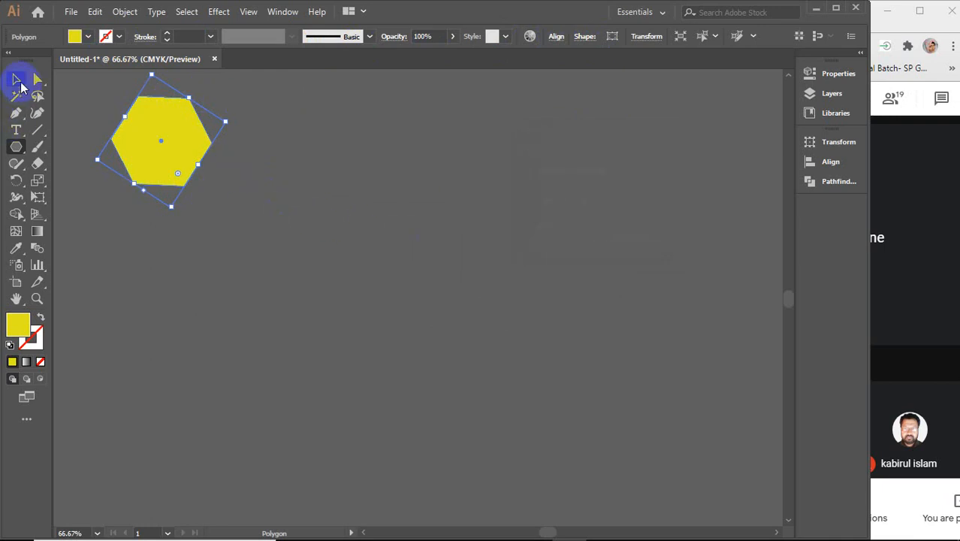
{"action": "left_click", "coordinate": [270, 198]}
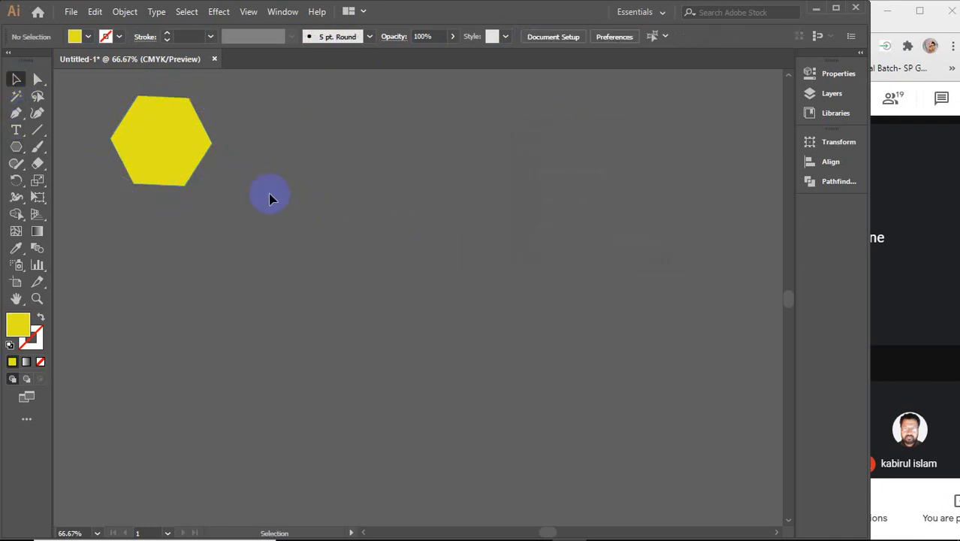
Step: Create a polygon with a radius of 2 in and 10 sides beside the hexagon
{"action": "left_click", "coordinate": [16, 147]}
{"action": "left_click", "coordinate": [350, 239]}
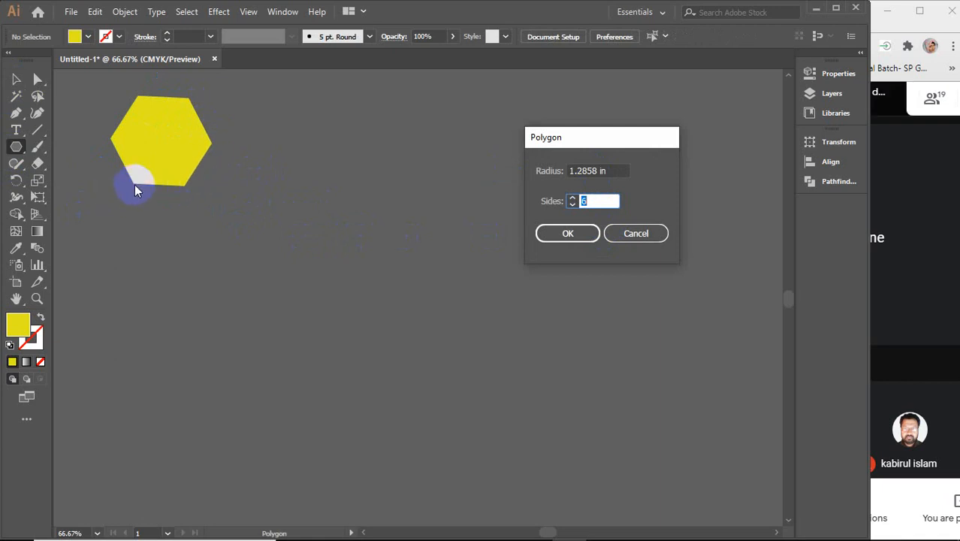
{"action": "left_click", "coordinate": [619, 173]}
{"action": "key", "text": "Up"}
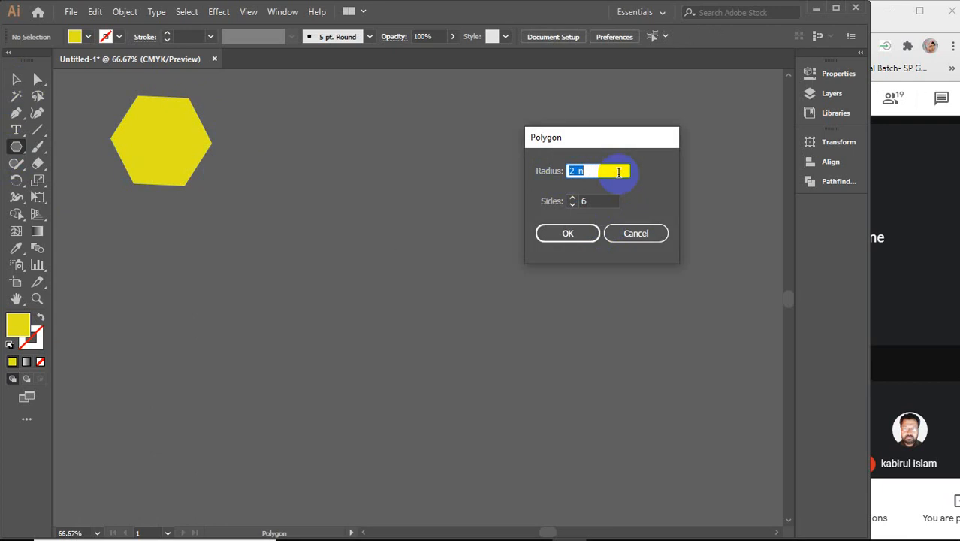
{"action": "left_click", "coordinate": [590, 200]}
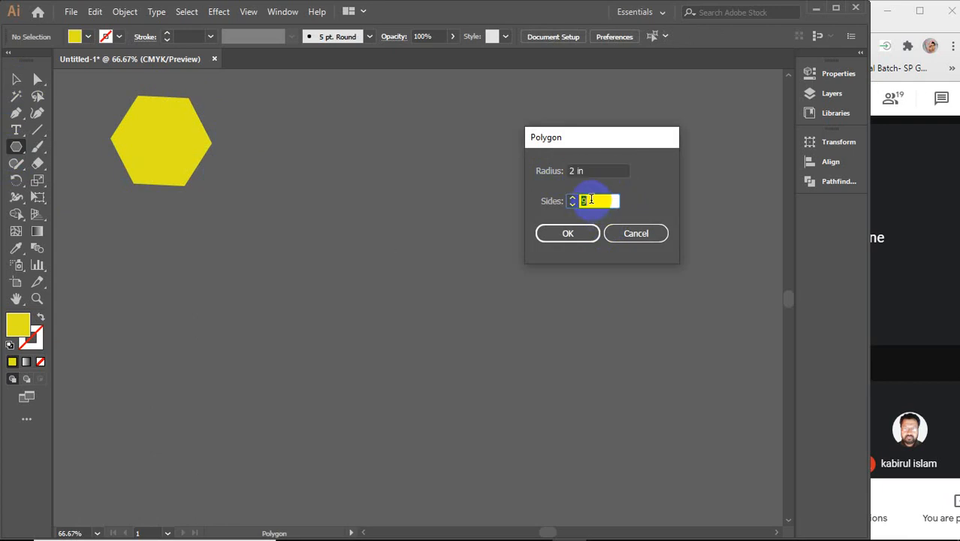
{"action": "left_click", "coordinate": [568, 233]}
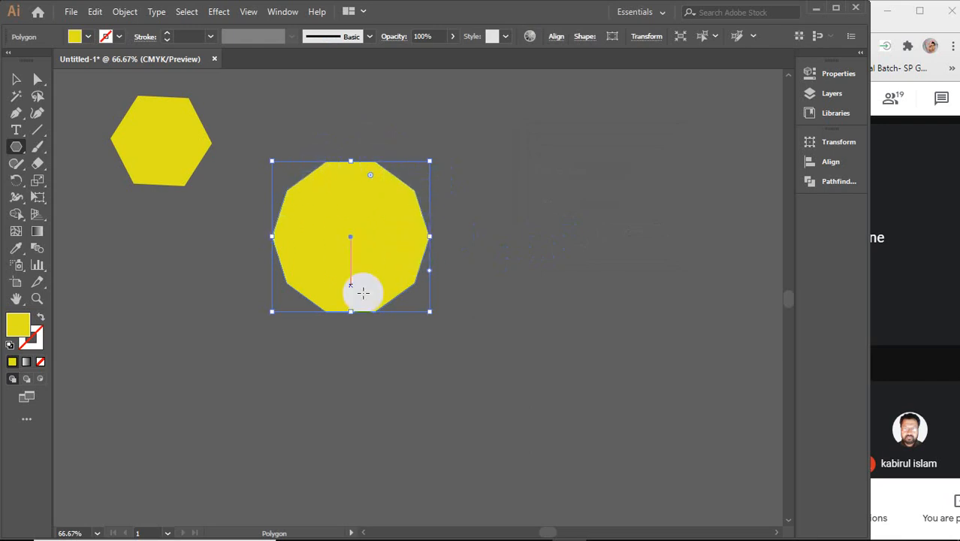
Step: Move the ten-sided polygon to just below the hexagon
{"action": "left_click", "coordinate": [15, 79]}
{"action": "left_click", "coordinate": [461, 250]}
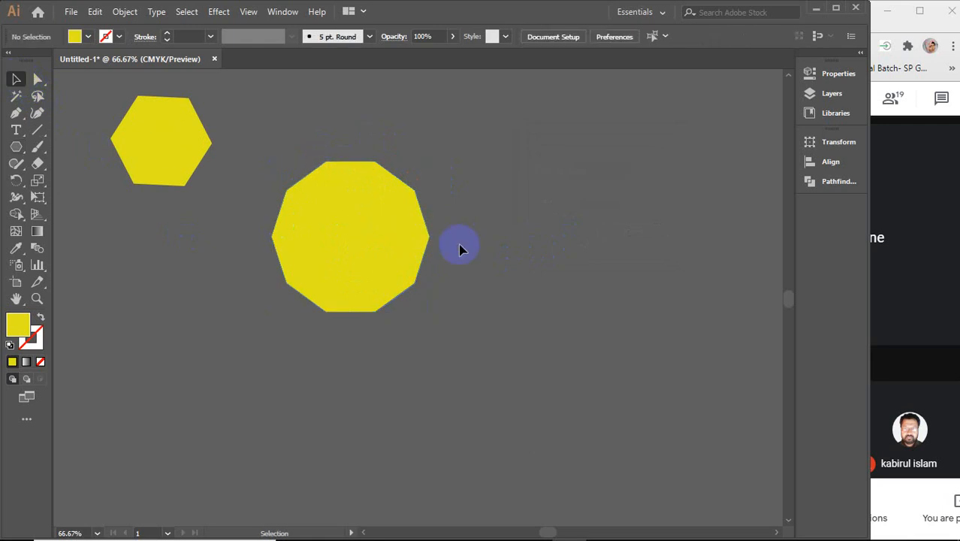
{"action": "left_click_drag", "start_coordinate": [375, 254], "coordinate": [259, 306]}
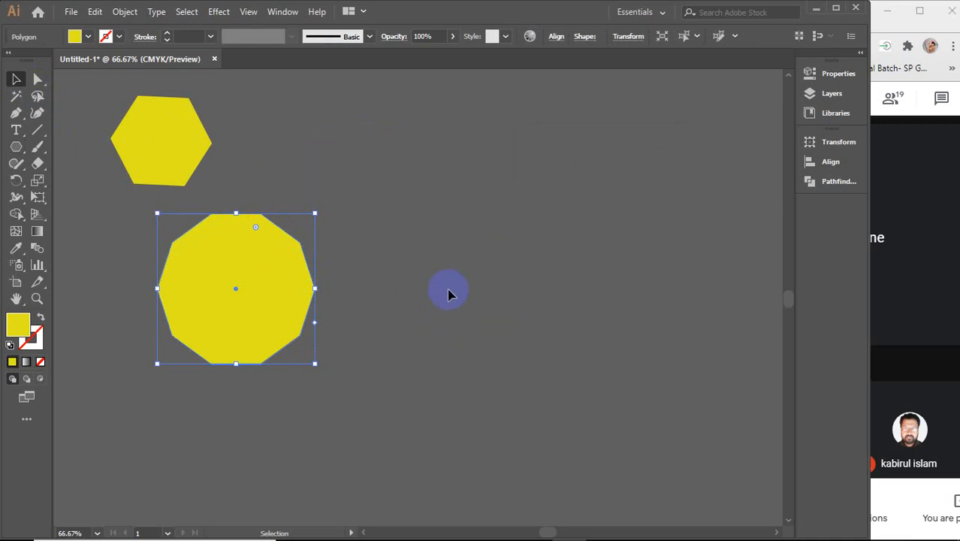
Step: Create a triangle as a 3-sided polygon with a 2 in radius, well to the right of the other polygons
{"action": "left_click", "coordinate": [17, 149]}
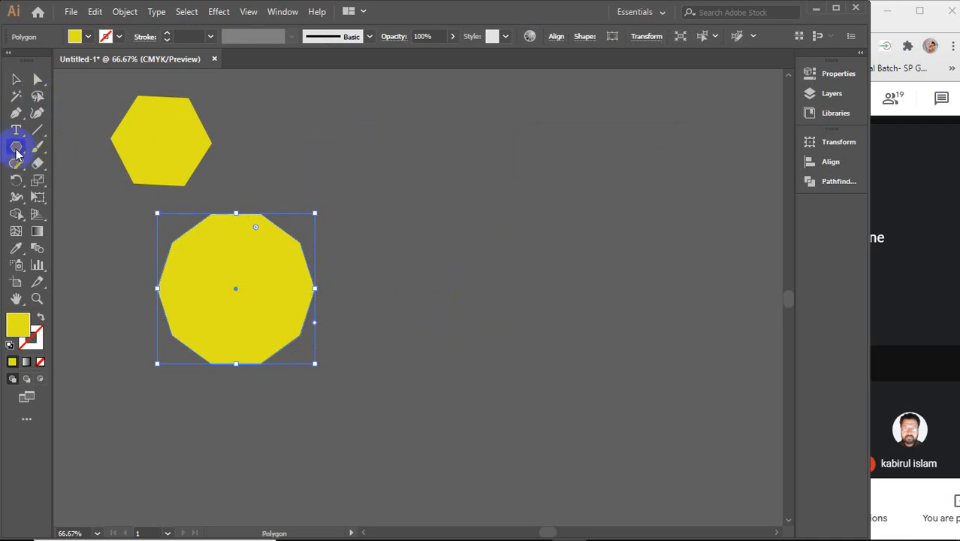
{"action": "left_click", "coordinate": [538, 296]}
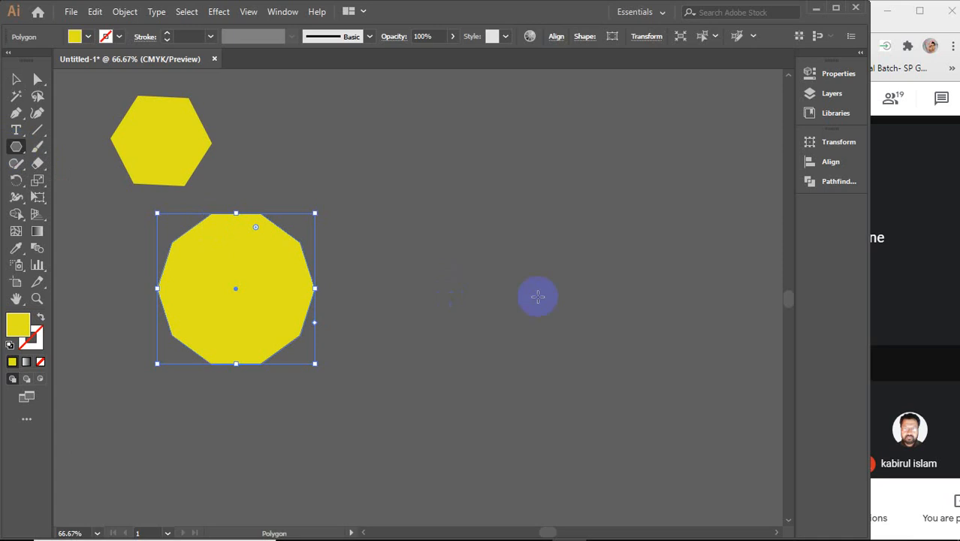
{"action": "left_click", "coordinate": [636, 214]}
{"action": "double_click", "coordinate": [605, 199]}
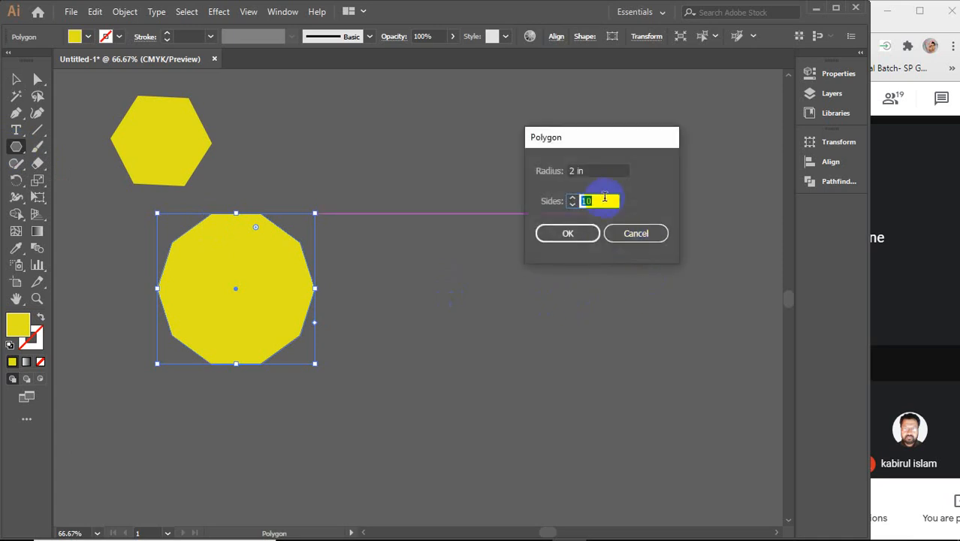
{"action": "key", "text": "Return"}
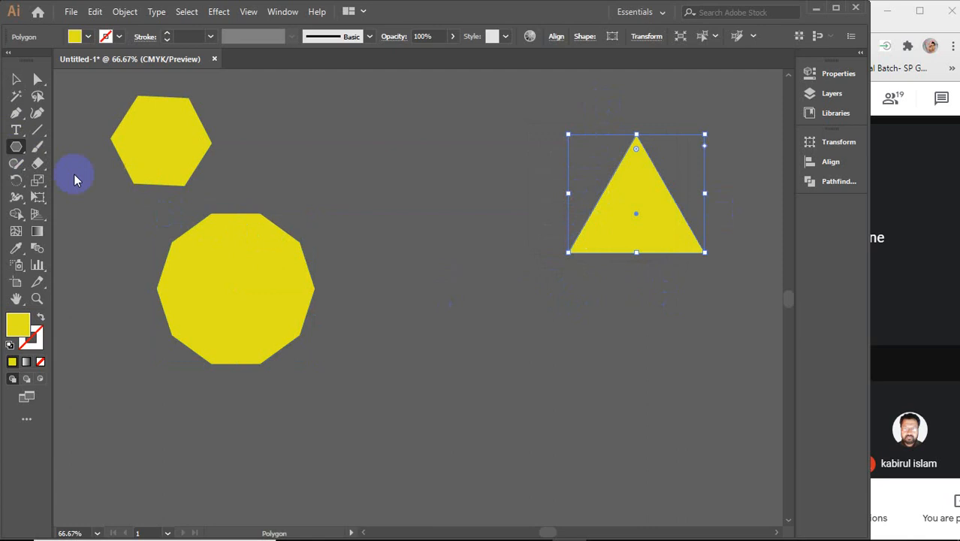
Step: Draw an upright five-pointed star with an outer radius of about 1.16 in between the hexagon and the triangle
{"action": "left_click", "coordinate": [16, 148]}
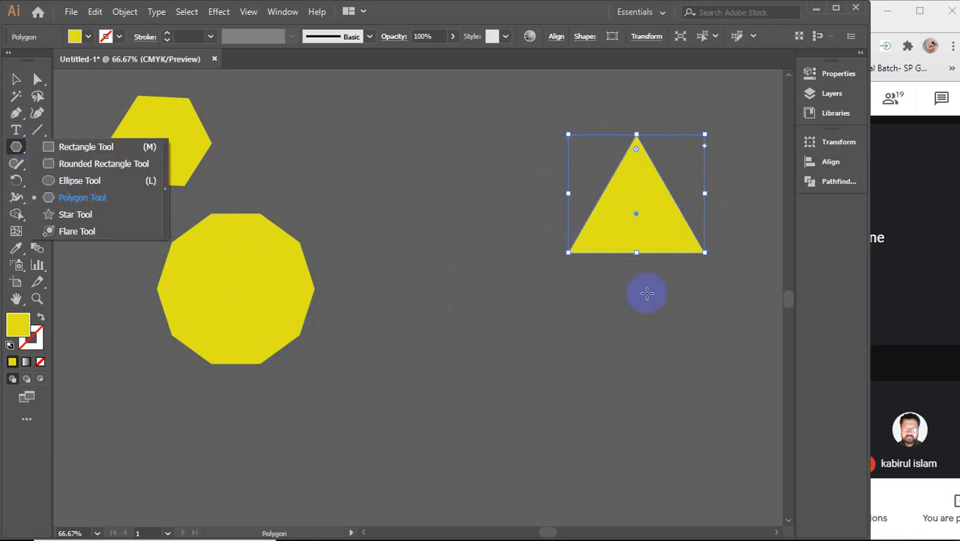
{"action": "left_click", "coordinate": [91, 215]}
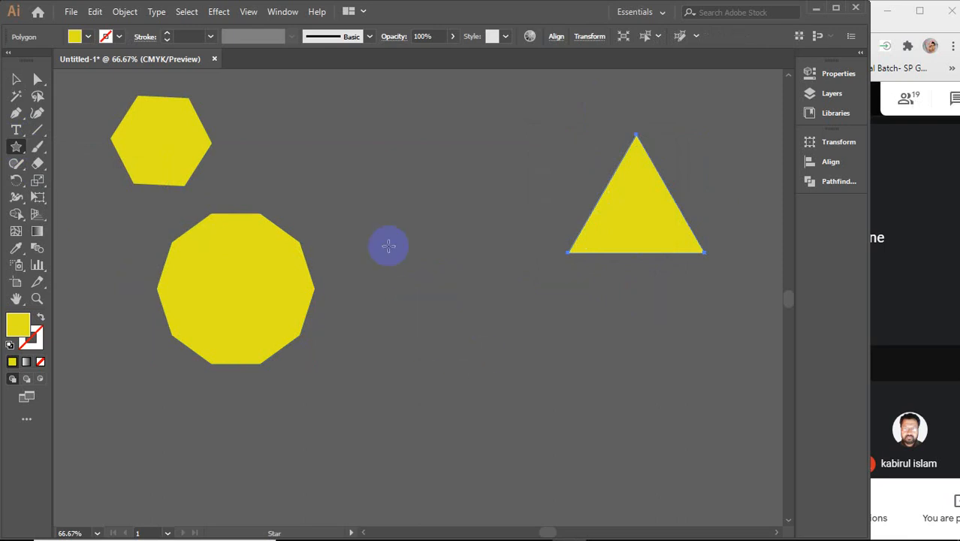
{"action": "left_click_drag", "start_coordinate": [364, 118], "coordinate": [402, 119]}
Step: Create a star below the five-pointed one with Radius 1 of 2 in, Radius 2 of 1 in and 10 points
{"action": "left_click", "coordinate": [403, 308]}
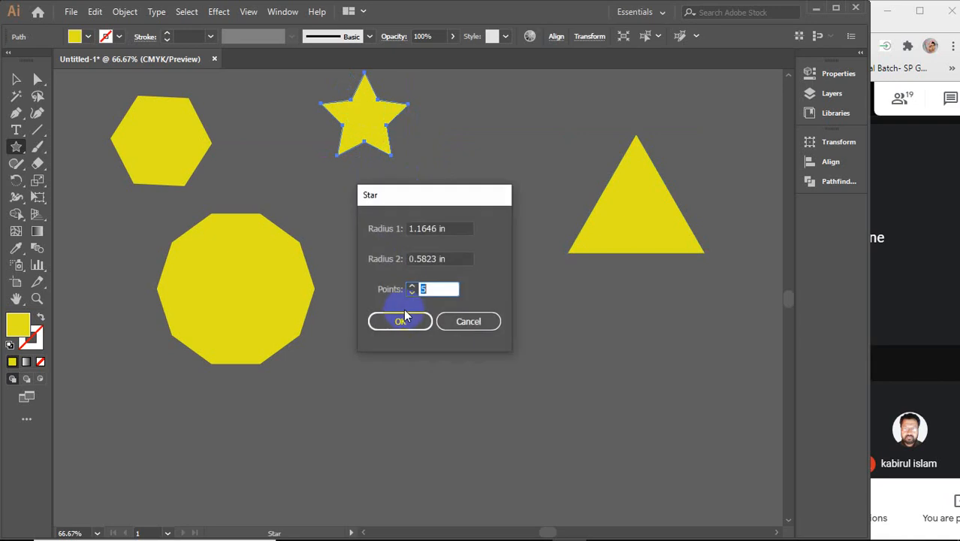
{"action": "left_click_drag", "start_coordinate": [440, 195], "coordinate": [519, 124]}
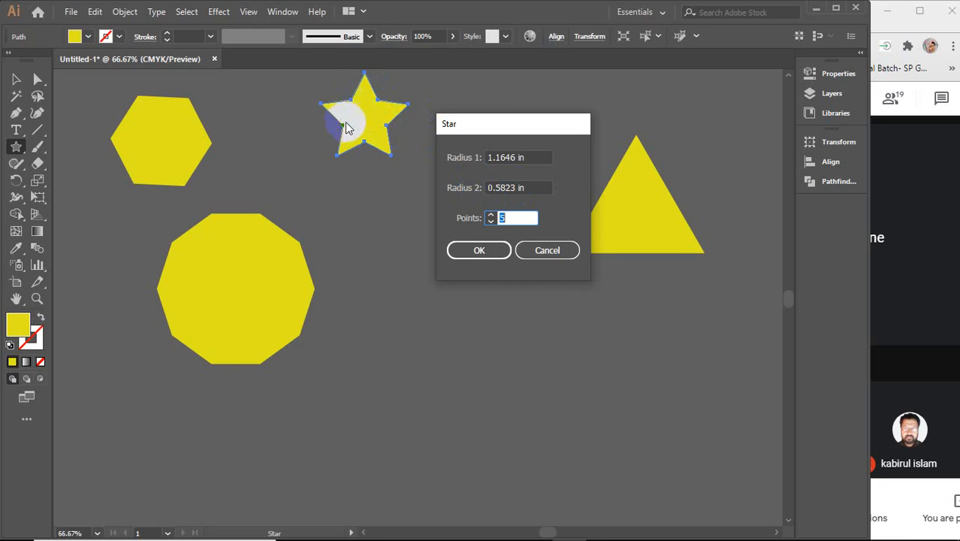
{"action": "left_click", "coordinate": [523, 157]}
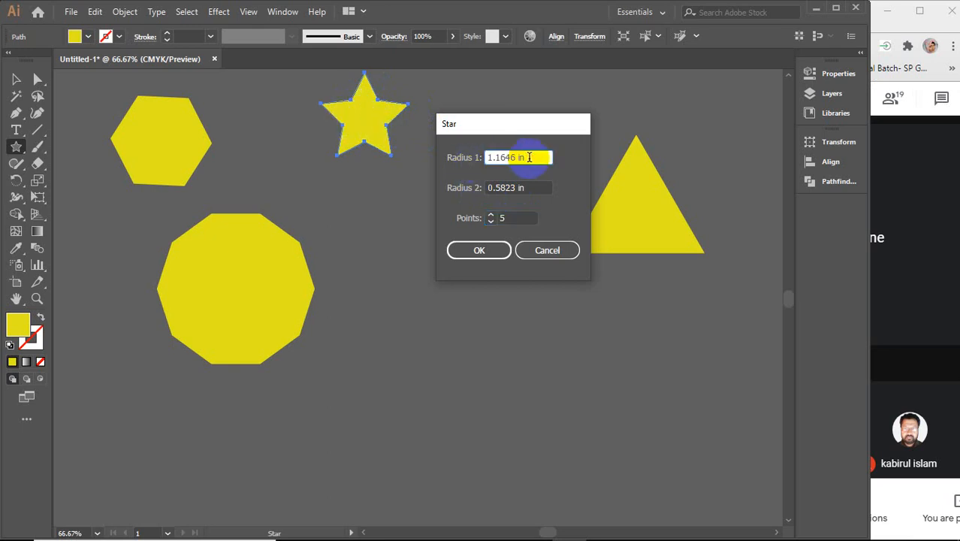
{"action": "type", "text": "1.5"}
{"action": "left_click", "coordinate": [533, 187]}
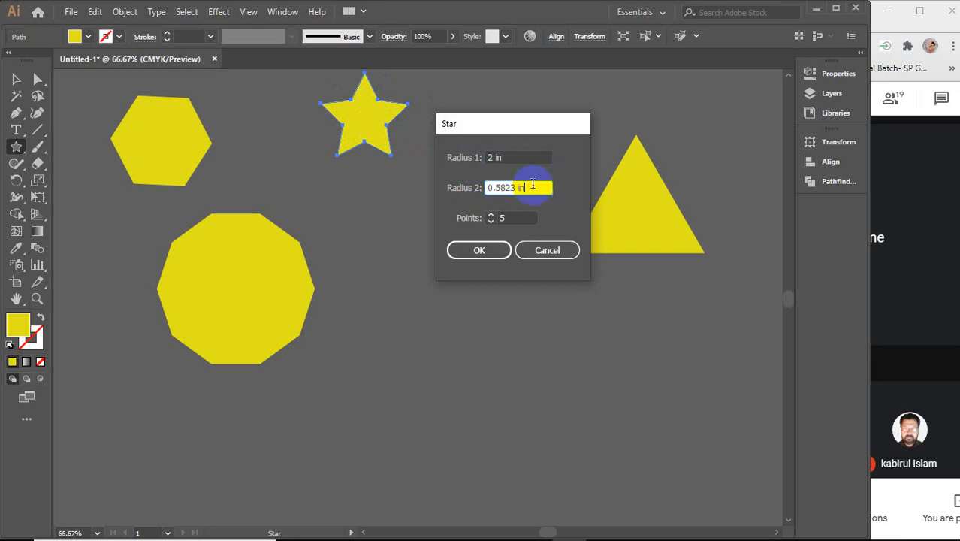
{"action": "type", "text": "0.75"}
{"action": "double_click", "coordinate": [512, 217]}
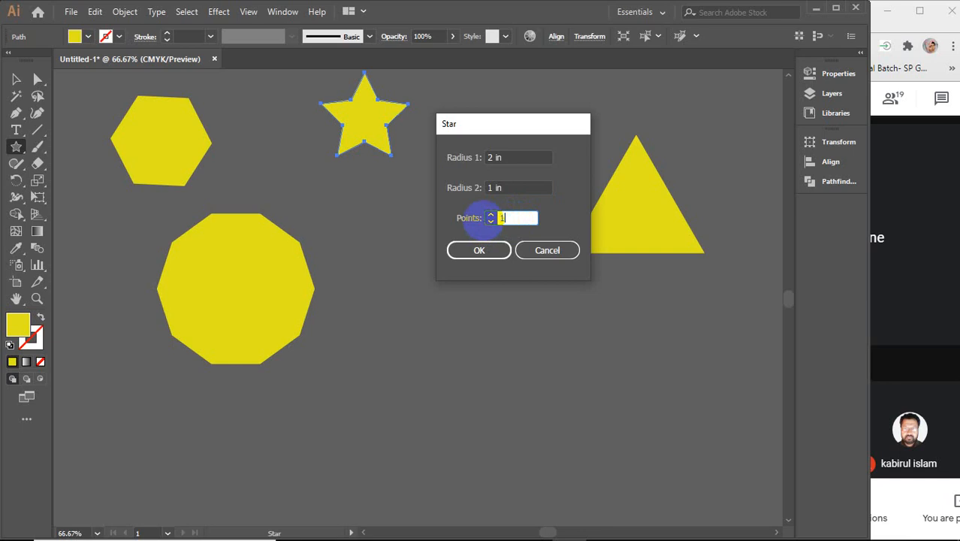
{"action": "key", "text": "Return"}
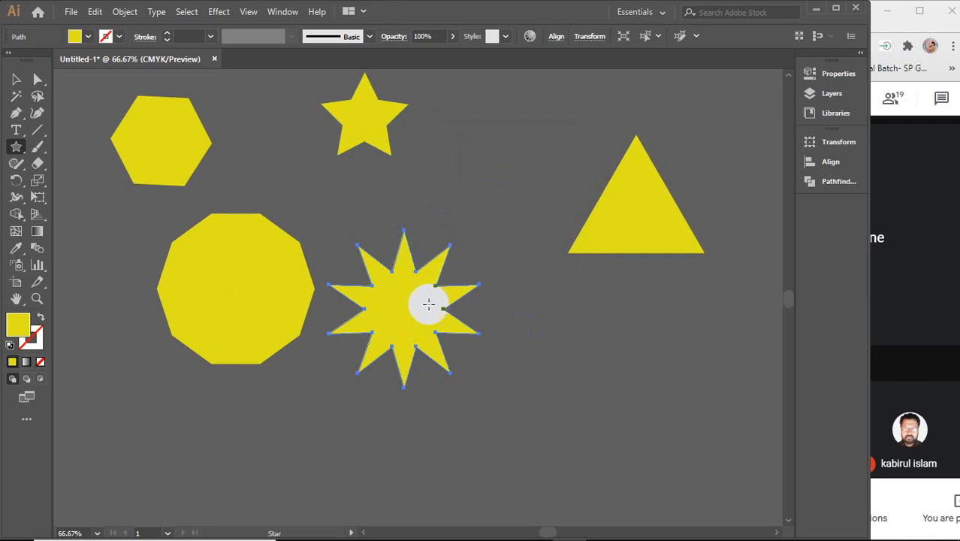
{"action": "left_click", "coordinate": [15, 79]}
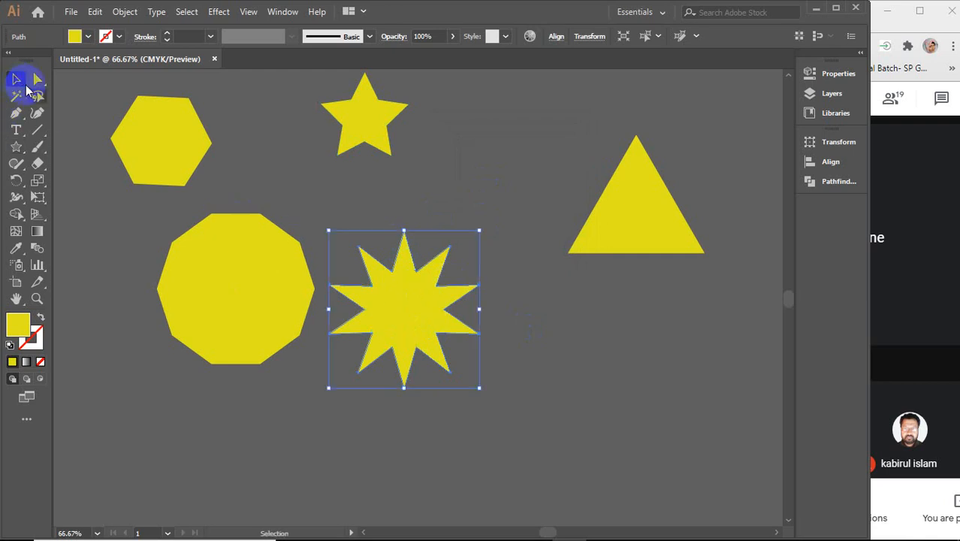
Step: Move the ten-pointed star to just below the triangle and shift the five-pointed star slightly to the right
{"action": "left_click", "coordinate": [543, 349]}
{"action": "left_click_drag", "start_coordinate": [407, 313], "coordinate": [496, 339]}
{"action": "left_click_drag", "start_coordinate": [380, 133], "coordinate": [408, 204]}
{"action": "left_click_drag", "start_coordinate": [409, 202], "coordinate": [409, 133]}
{"action": "left_click_drag", "start_coordinate": [485, 361], "coordinate": [614, 353]}
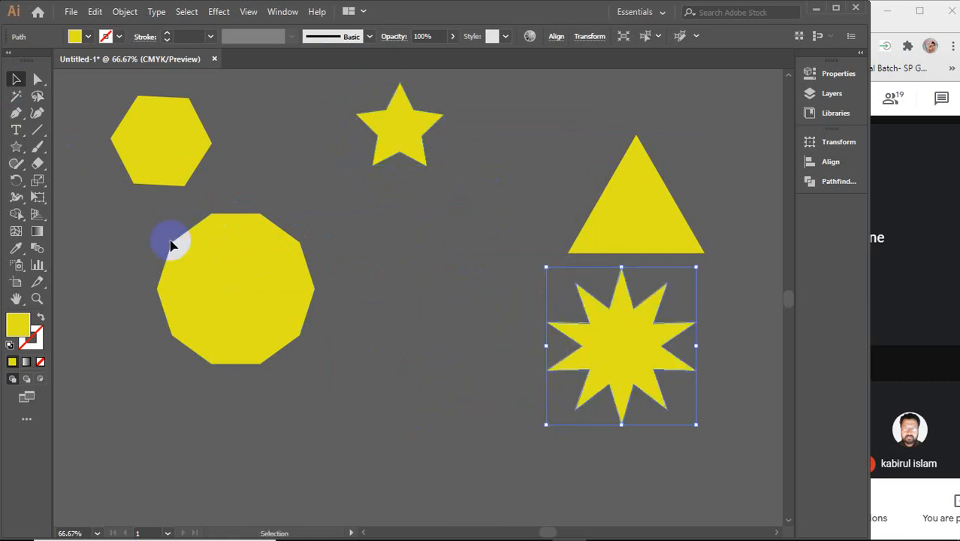
Step: Create a star with Radius 1 of 2 in, Radius 2 of 1 in and 15 points, and place it below the five-pointed star
{"action": "left_click", "coordinate": [16, 146]}
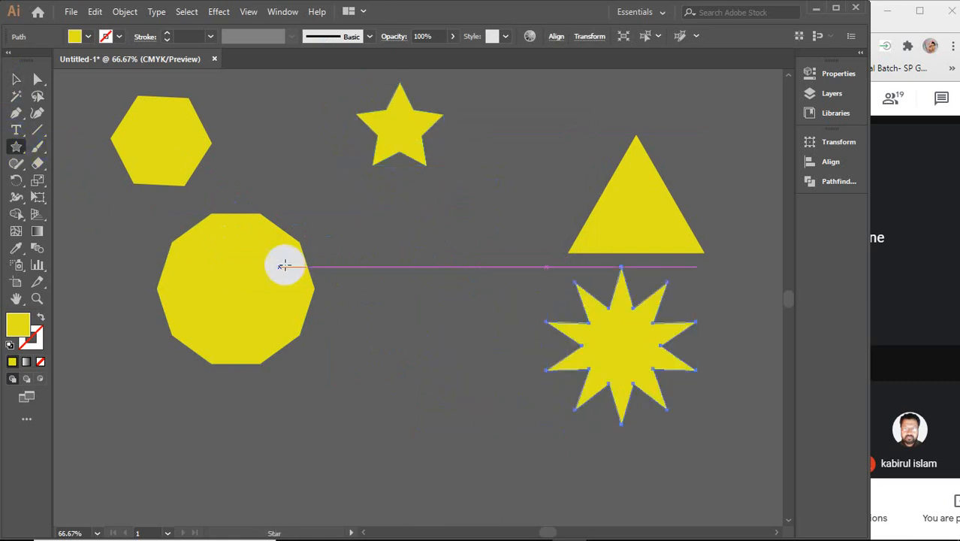
{"action": "left_click", "coordinate": [375, 268]}
{"action": "double_click", "coordinate": [507, 218]}
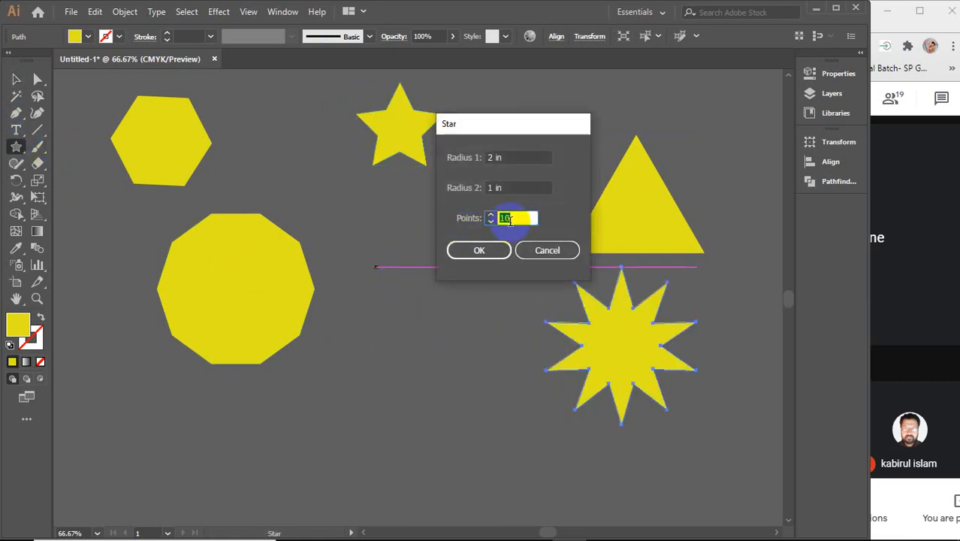
{"action": "type", "text": "15"}
{"action": "key", "text": "Return"}
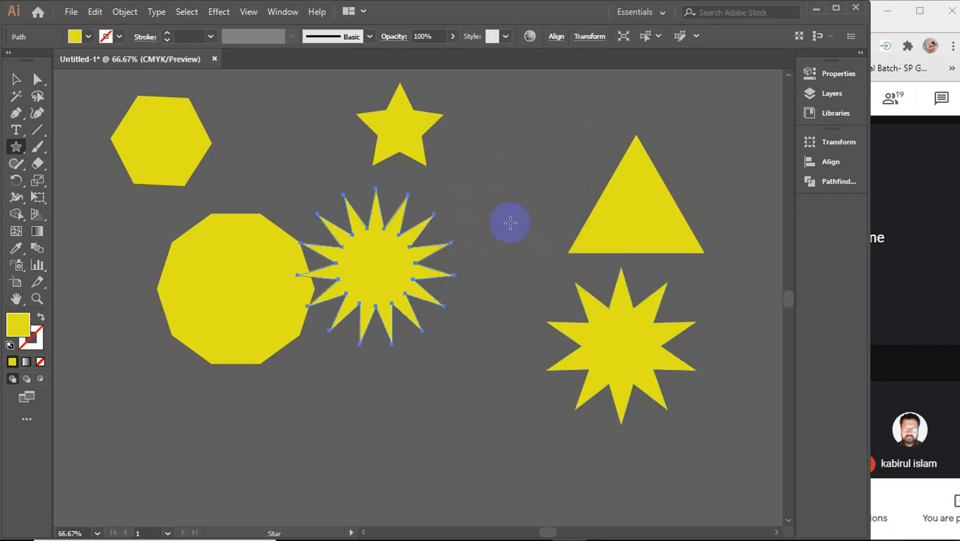
{"action": "key", "text": "v"}
{"action": "left_click_drag", "start_coordinate": [385, 260], "coordinate": [430, 397]}
Step: Round the ten-sided polygon's corners fully into a circle with its corner widget, and bring them back to sharp corners
{"action": "left_click", "coordinate": [240, 315]}
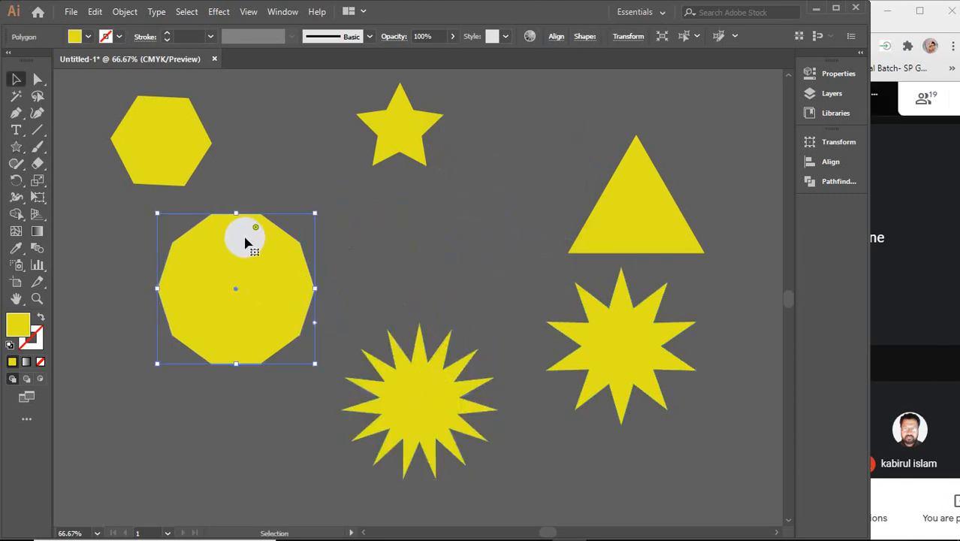
{"action": "key", "text": "ctrl+plus"}
{"action": "key", "text": "ctrl+plus"}
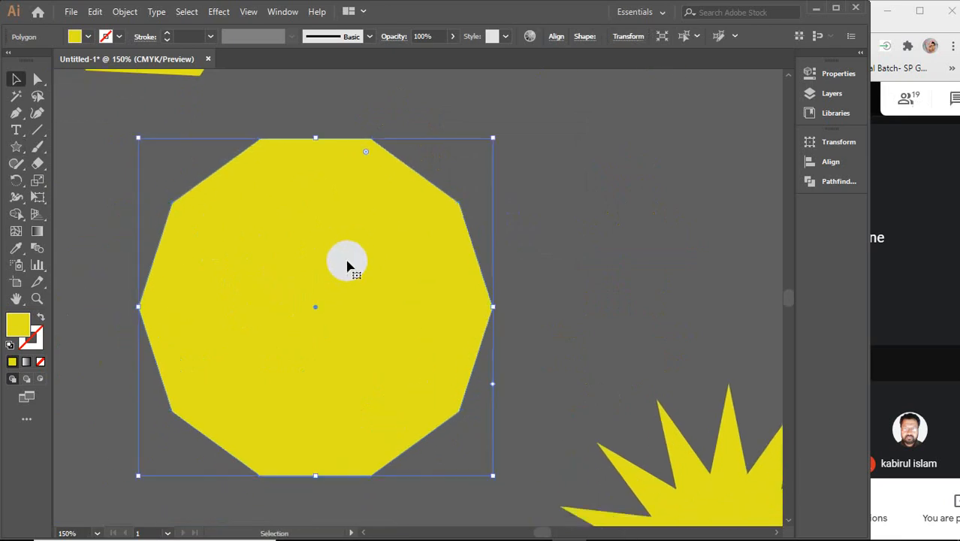
{"action": "left_click", "coordinate": [38, 81]}
{"action": "left_click", "coordinate": [16, 80]}
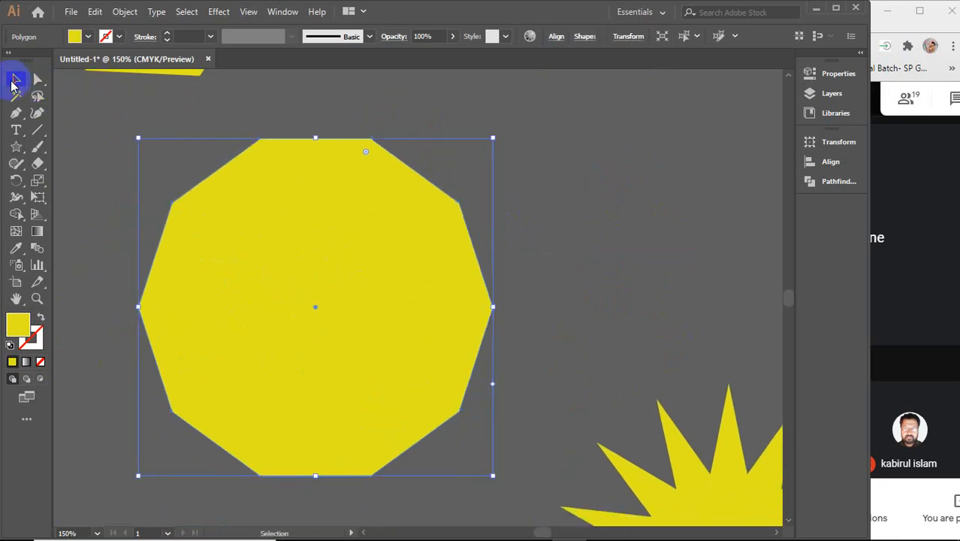
{"action": "left_click", "coordinate": [556, 181]}
{"action": "left_click", "coordinate": [374, 248]}
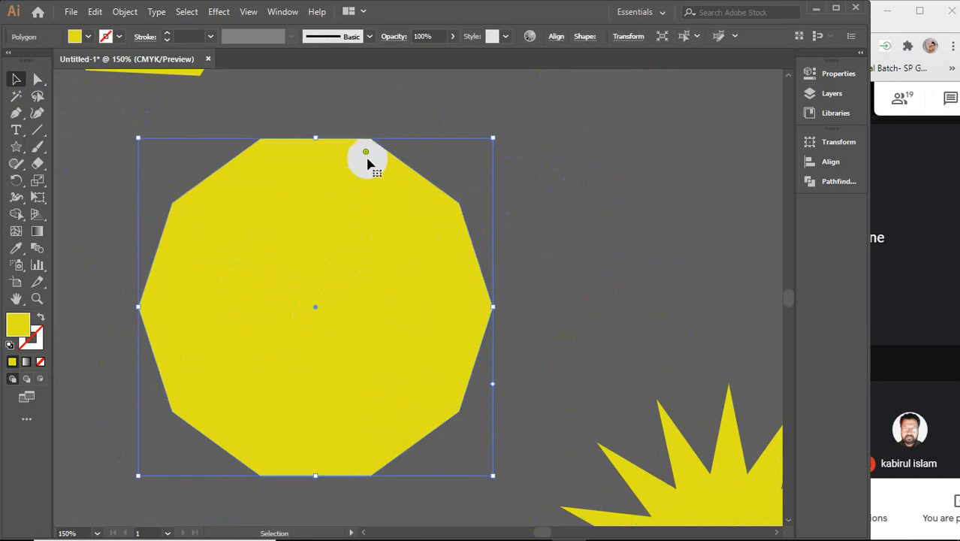
{"action": "left_click_drag", "start_coordinate": [367, 154], "coordinate": [284, 387]}
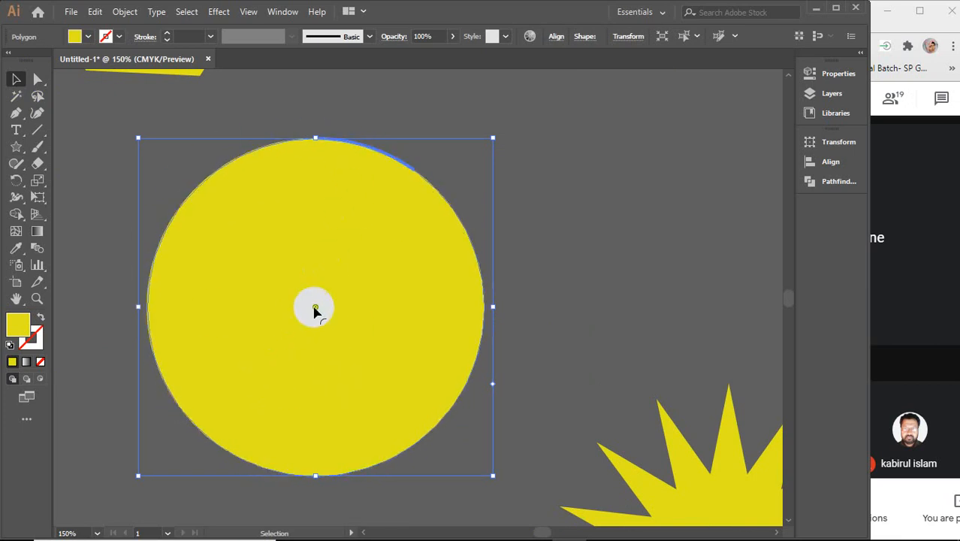
{"action": "left_click_drag", "start_coordinate": [315, 308], "coordinate": [440, 115]}
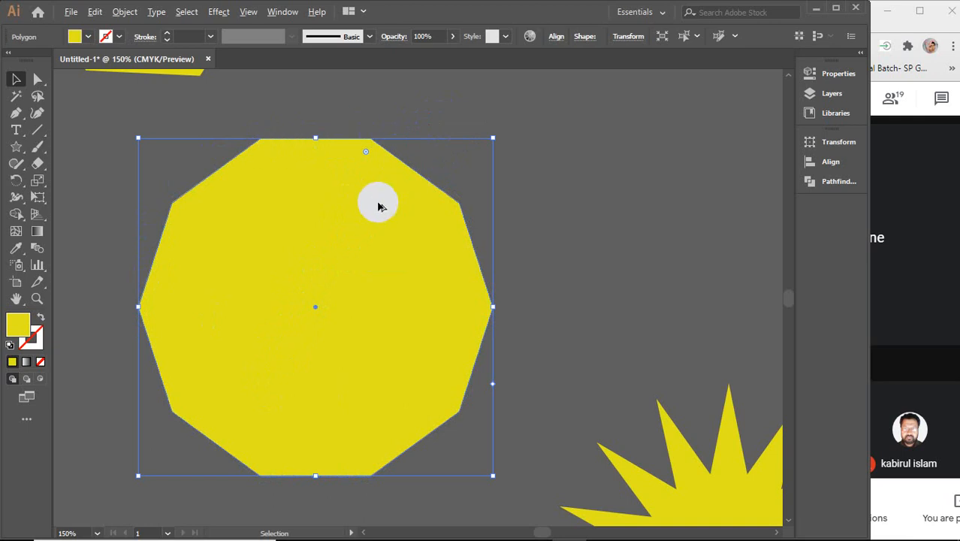
Step: Try to pick the outer tip corners of the 15-pointed star one by one with Direct Selection
{"action": "scroll", "coordinate": [380, 207], "scroll_direction": "down", "scroll_amount": 3}
{"action": "left_click_drag", "start_coordinate": [450, 210], "coordinate": [317, 227]}
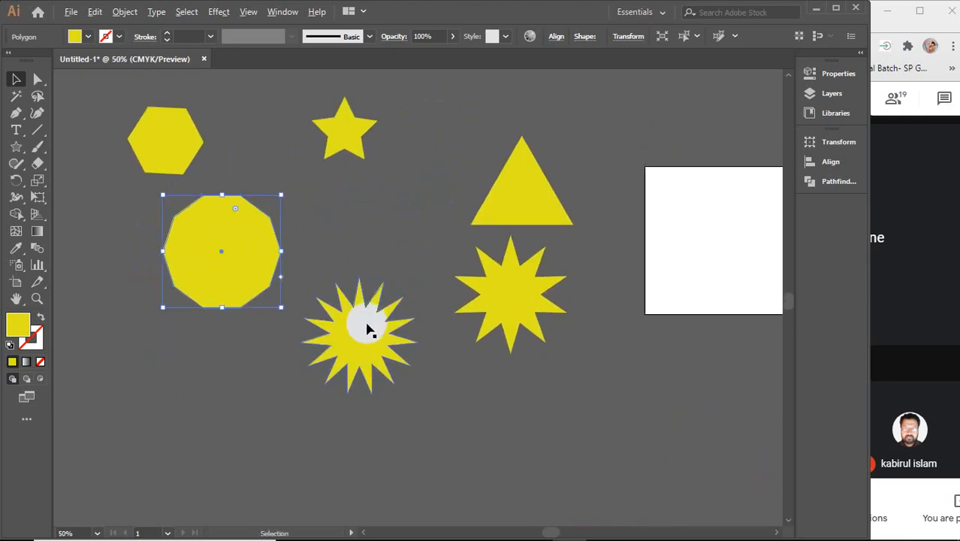
{"action": "scroll", "coordinate": [368, 326], "scroll_direction": "up", "scroll_amount": 3}
{"action": "left_click_drag", "start_coordinate": [373, 342], "coordinate": [354, 280]}
{"action": "left_click", "coordinate": [304, 280]}
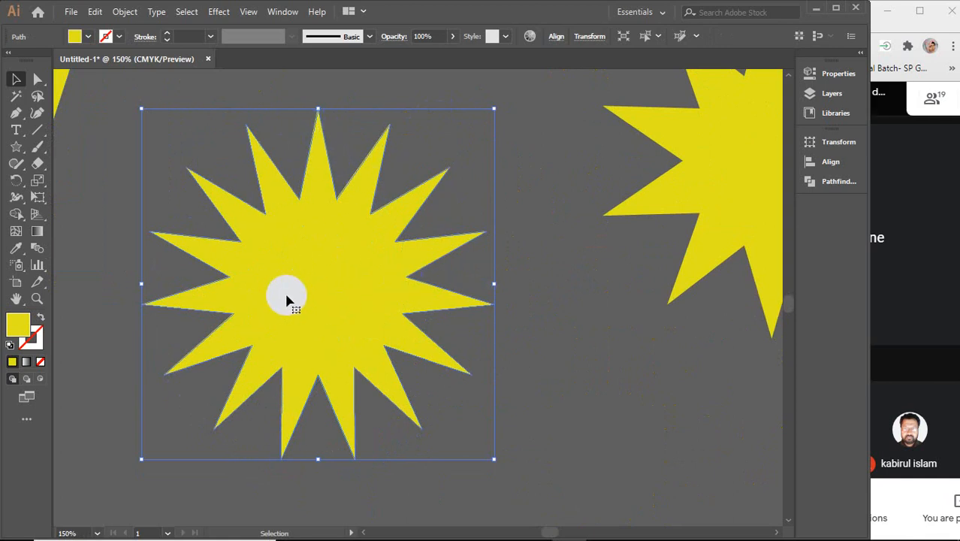
{"action": "scroll", "coordinate": [279, 267], "scroll_direction": "up", "scroll_amount": 1}
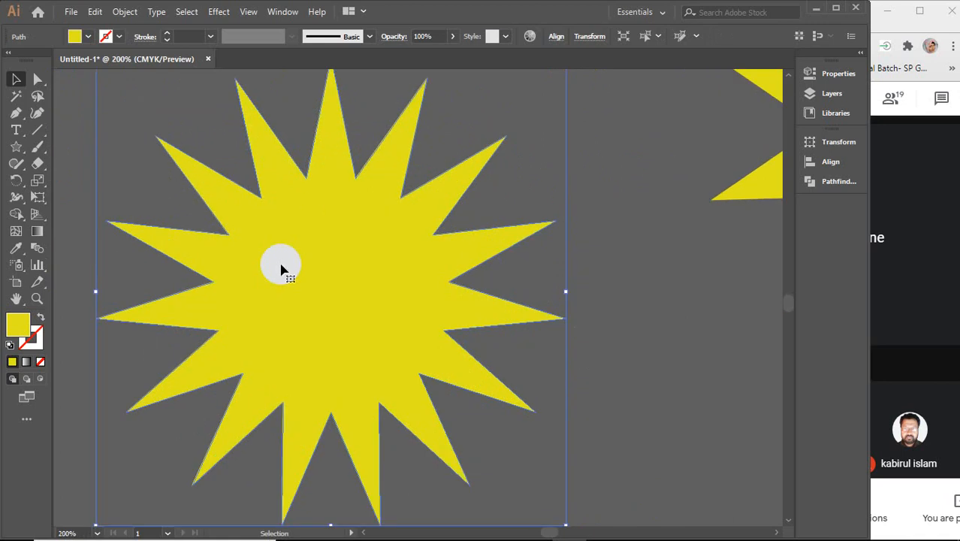
{"action": "scroll", "coordinate": [280, 267], "scroll_direction": "down", "scroll_amount": 1}
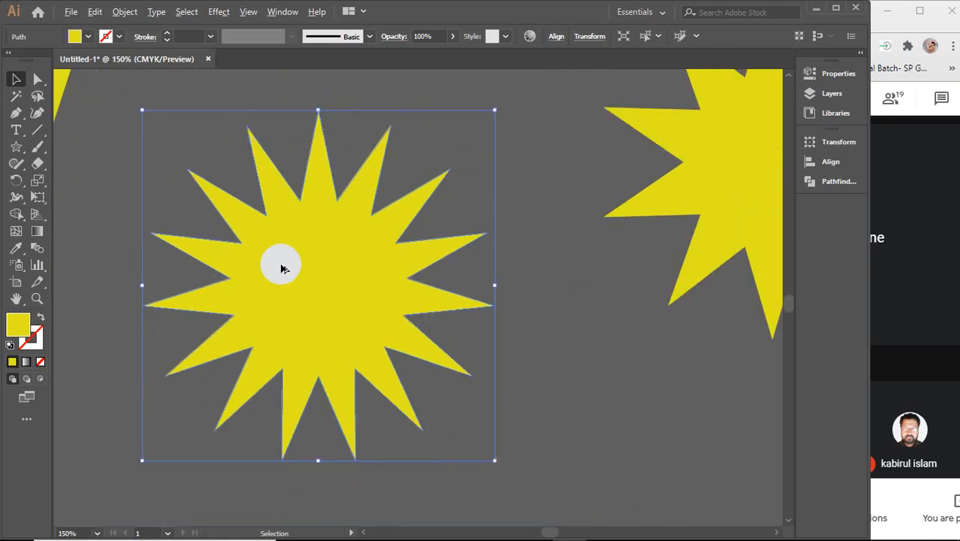
{"action": "left_click", "coordinate": [38, 79]}
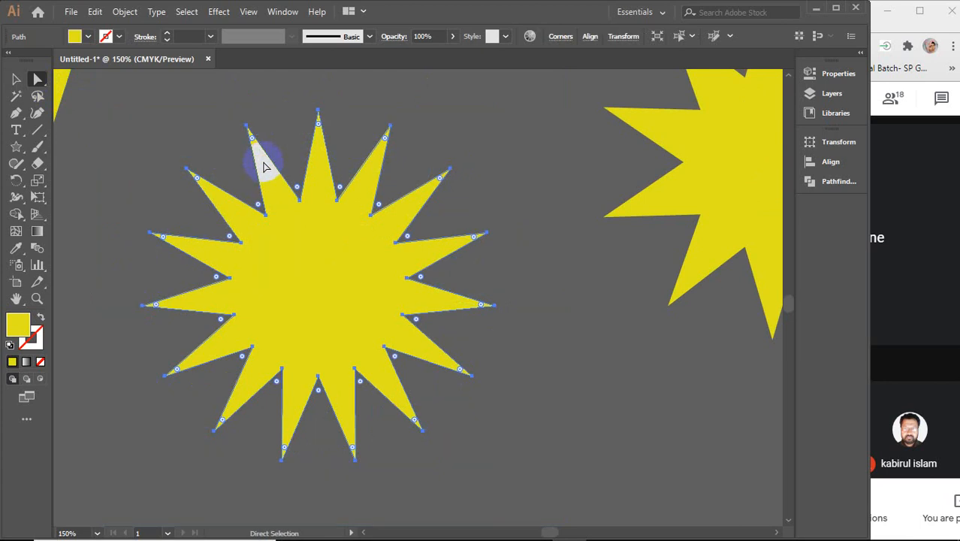
{"action": "left_click", "coordinate": [353, 449], "text": "shift"}
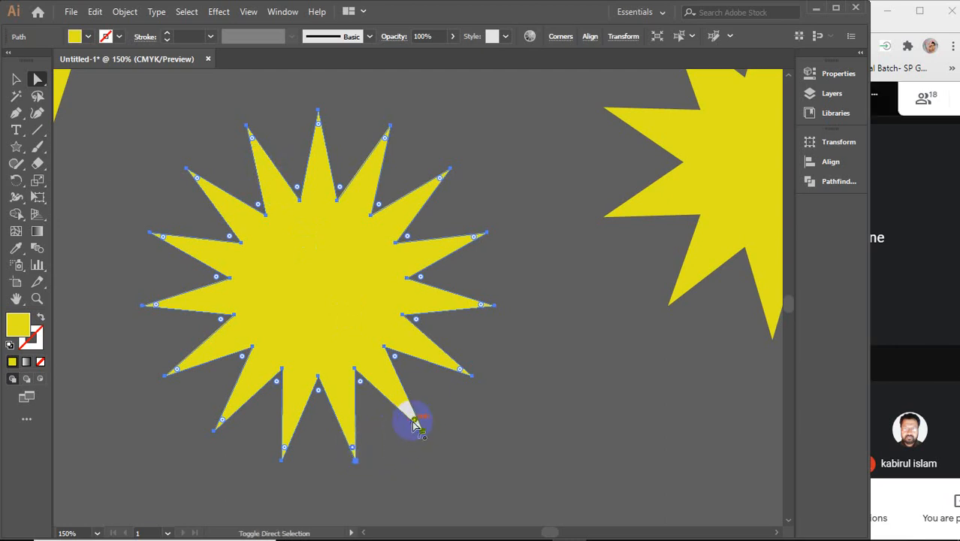
{"action": "left_click", "coordinate": [459, 369], "text": "shift"}
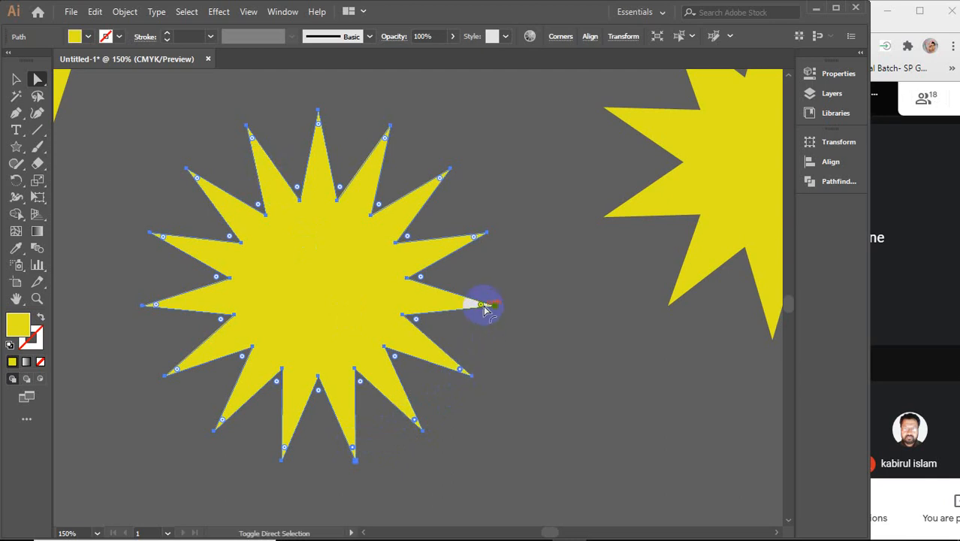
{"action": "left_click", "coordinate": [482, 305], "text": "shift"}
{"action": "left_click", "coordinate": [474, 237], "text": "shift"}
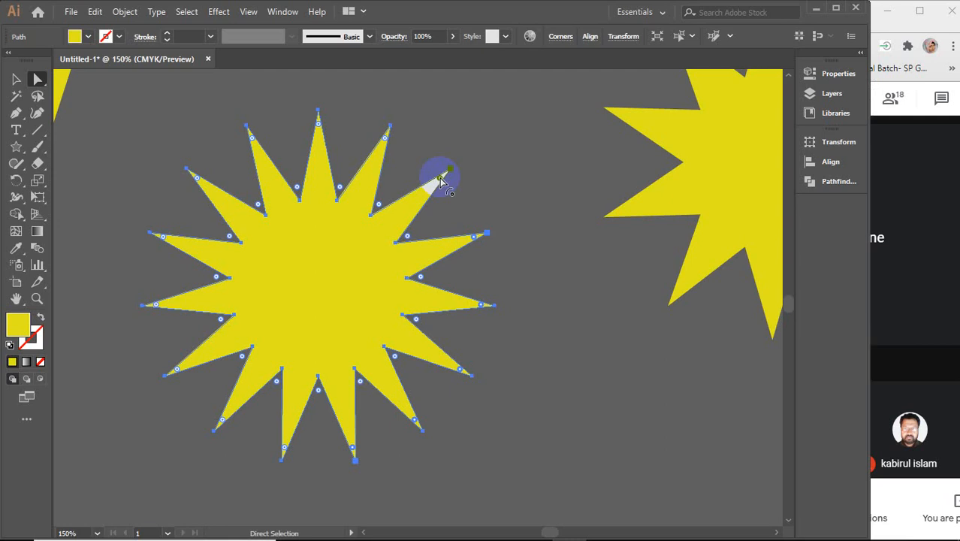
Step: Try to select the outer tips of the 15-pointed star with rough Lasso outlines
{"action": "left_click", "coordinate": [37, 97]}
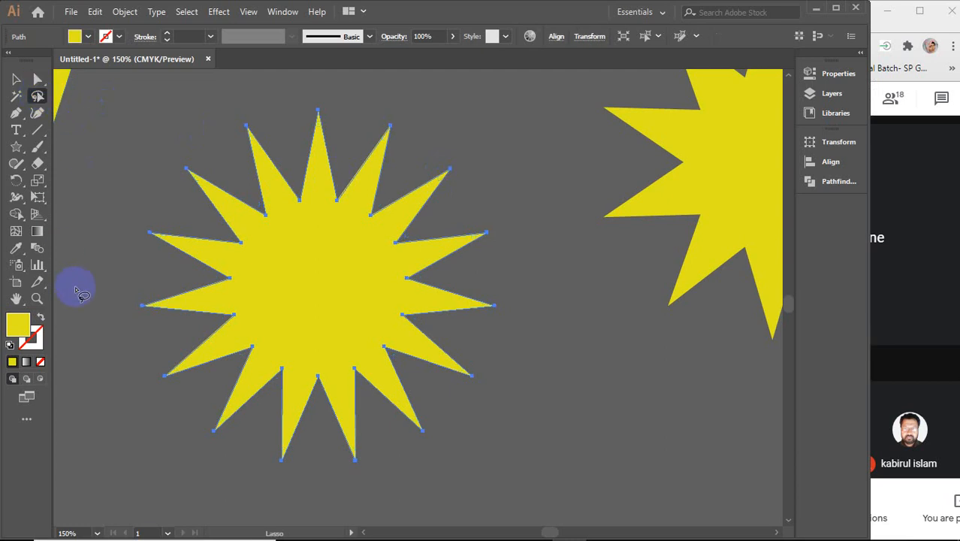
{"action": "mouse_move", "coordinate": [199, 136]}
{"action": "left_mouse_down"}
{"action": "mouse_move", "coordinate": [217, 186]}
{"action": "mouse_move", "coordinate": [189, 283]}
{"action": "mouse_move", "coordinate": [195, 341]}
{"action": "mouse_move", "coordinate": [259, 403]}
{"action": "mouse_move", "coordinate": [323, 421]}
{"action": "mouse_move", "coordinate": [374, 414]}
{"action": "mouse_move", "coordinate": [410, 393]}
{"action": "mouse_move", "coordinate": [438, 349]}
{"action": "mouse_move", "coordinate": [449, 215]}
{"action": "mouse_move", "coordinate": [414, 169]}
{"action": "mouse_move", "coordinate": [369, 151]}
{"action": "mouse_move", "coordinate": [252, 140]}
{"action": "mouse_move", "coordinate": [231, 130]}
{"action": "mouse_move", "coordinate": [227, 109]}
{"action": "mouse_move", "coordinate": [241, 88]}
{"action": "mouse_move", "coordinate": [360, 82]}
{"action": "mouse_move", "coordinate": [403, 199]}
{"action": "mouse_move", "coordinate": [502, 393]}
{"action": "mouse_move", "coordinate": [518, 531]}
{"action": "mouse_move", "coordinate": [512, 459]}
{"action": "mouse_move", "coordinate": [538, 505]}
{"action": "mouse_move", "coordinate": [502, 461]}
{"action": "left_mouse_up"}
{"action": "scroll", "coordinate": [502, 460], "scroll_direction": "down", "scroll_amount": 10}
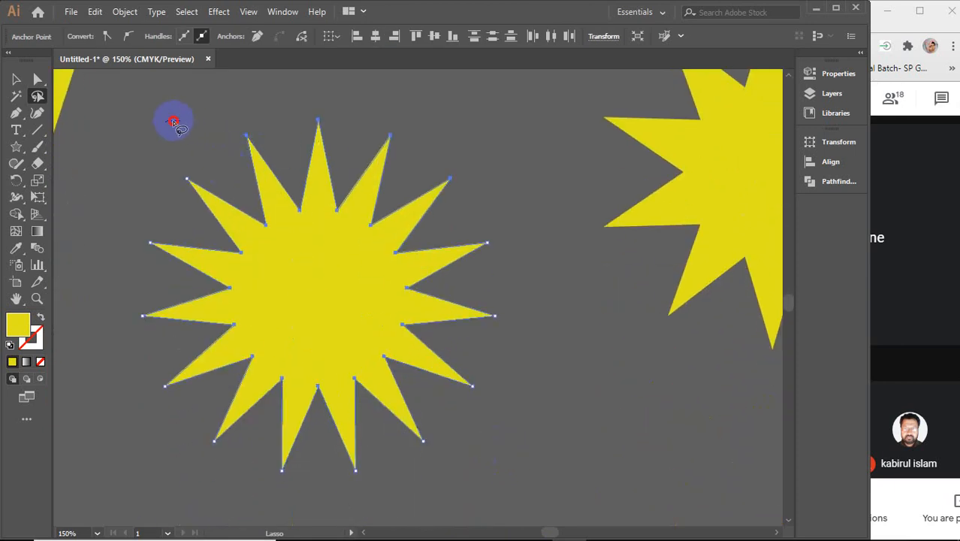
{"action": "mouse_move", "coordinate": [173, 122]}
{"action": "left_mouse_down"}
{"action": "mouse_move", "coordinate": [85, 270]}
{"action": "mouse_move", "coordinate": [118, 414]}
{"action": "mouse_move", "coordinate": [244, 493]}
{"action": "mouse_move", "coordinate": [381, 501]}
{"action": "mouse_move", "coordinate": [551, 382]}
{"action": "mouse_move", "coordinate": [518, 186]}
{"action": "mouse_move", "coordinate": [387, 86]}
{"action": "mouse_move", "coordinate": [313, 73]}
{"action": "mouse_move", "coordinate": [285, 150]}
{"action": "left_mouse_up"}
{"action": "scroll", "coordinate": [332, 301], "scroll_direction": "down", "scroll_amount": 3, "text": "alt"}
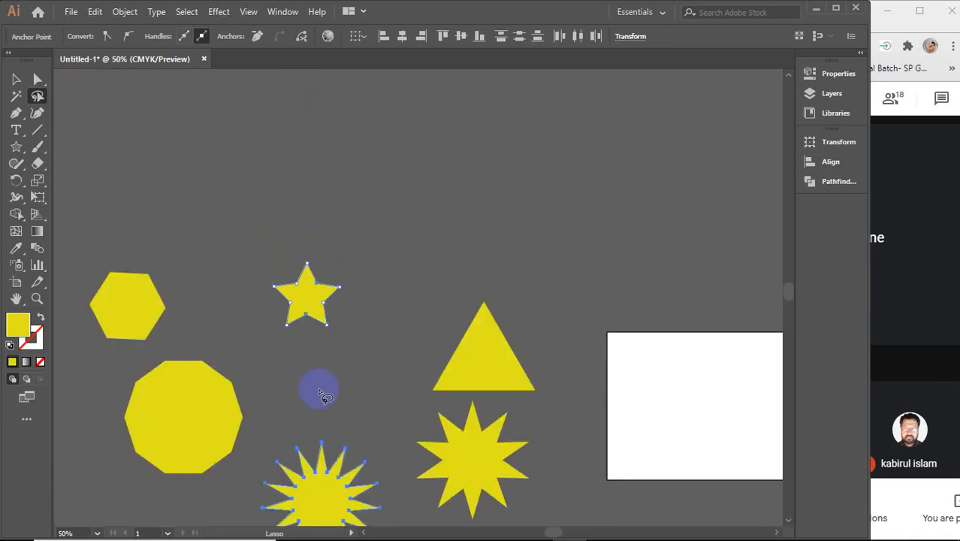
{"action": "scroll", "coordinate": [320, 393], "scroll_direction": "down", "scroll_amount": 3}
{"action": "scroll", "coordinate": [321, 447], "scroll_direction": "up", "scroll_amount": 3, "text": "alt"}
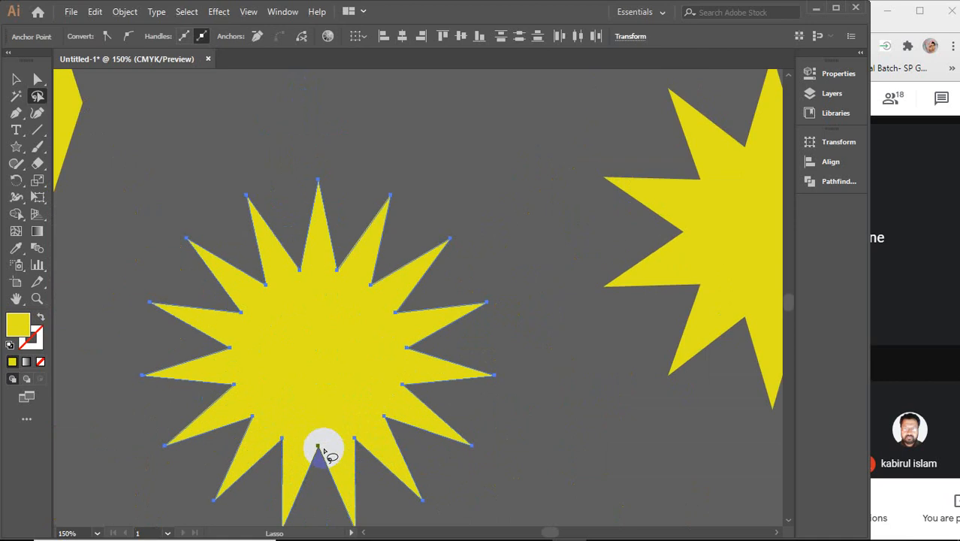
{"action": "scroll", "coordinate": [344, 412], "scroll_direction": "down", "scroll_amount": 1}
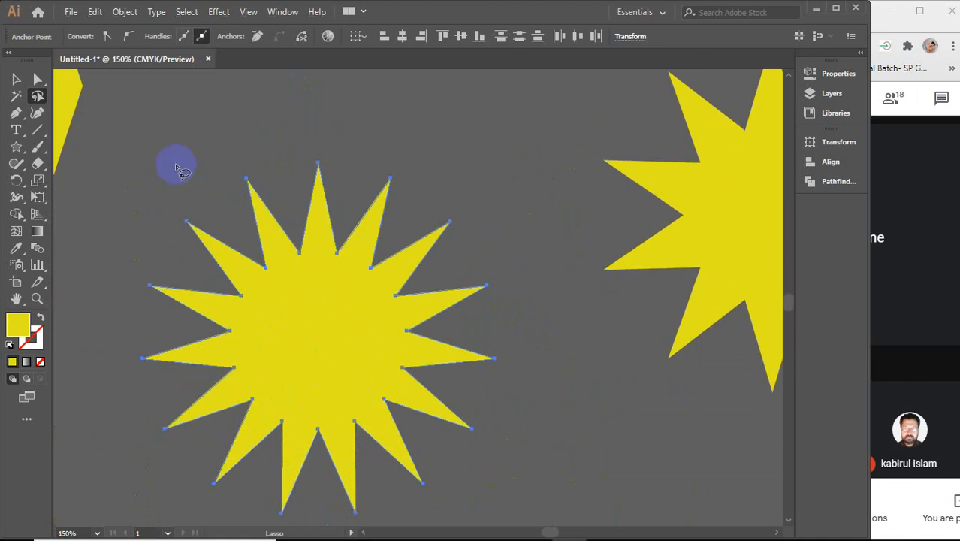
{"action": "scroll", "coordinate": [182, 171], "scroll_direction": "down", "scroll_amount": 2}
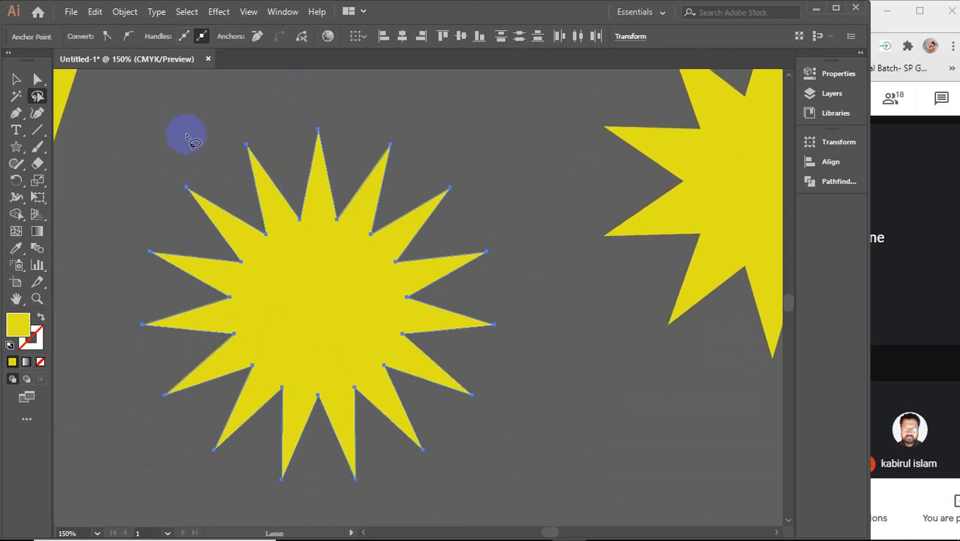
Step: Lasso only the outer tip anchor points of the 15-pointed star, looping around the outside and back between the tips and inner points
{"action": "mouse_move", "coordinate": [187, 135]}
{"action": "left_mouse_down"}
{"action": "mouse_move", "coordinate": [280, 108]}
{"action": "mouse_move", "coordinate": [332, 107]}
{"action": "mouse_move", "coordinate": [370, 111]}
{"action": "mouse_move", "coordinate": [427, 138]}
{"action": "left_mouse_up"}
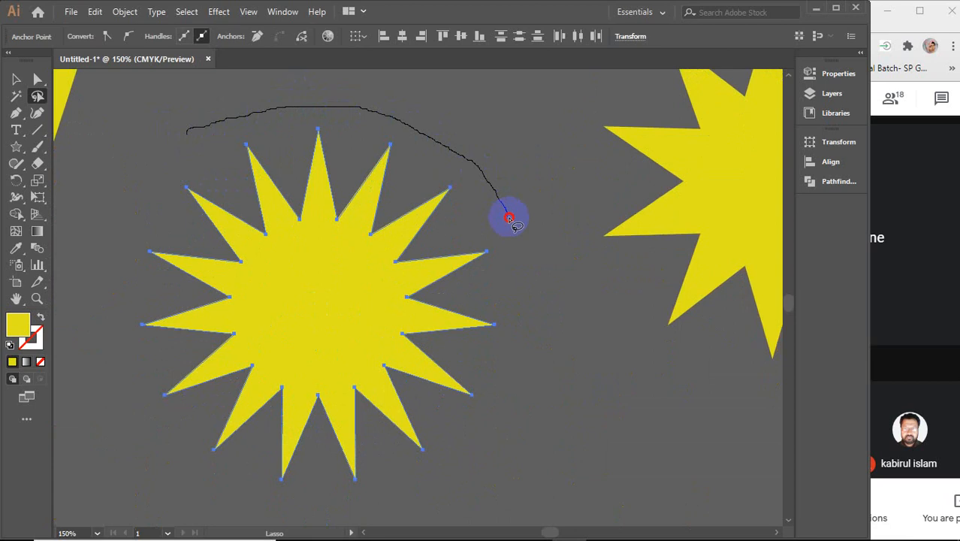
{"action": "mouse_move", "coordinate": [508, 219]}
{"action": "left_mouse_down"}
{"action": "mouse_move", "coordinate": [512, 332]}
{"action": "mouse_move", "coordinate": [488, 430]}
{"action": "left_mouse_up"}
{"action": "mouse_move", "coordinate": [437, 471]}
{"action": "left_mouse_down"}
{"action": "mouse_move", "coordinate": [362, 506]}
{"action": "mouse_move", "coordinate": [307, 506]}
{"action": "mouse_move", "coordinate": [231, 489]}
{"action": "mouse_move", "coordinate": [181, 461]}
{"action": "left_mouse_up"}
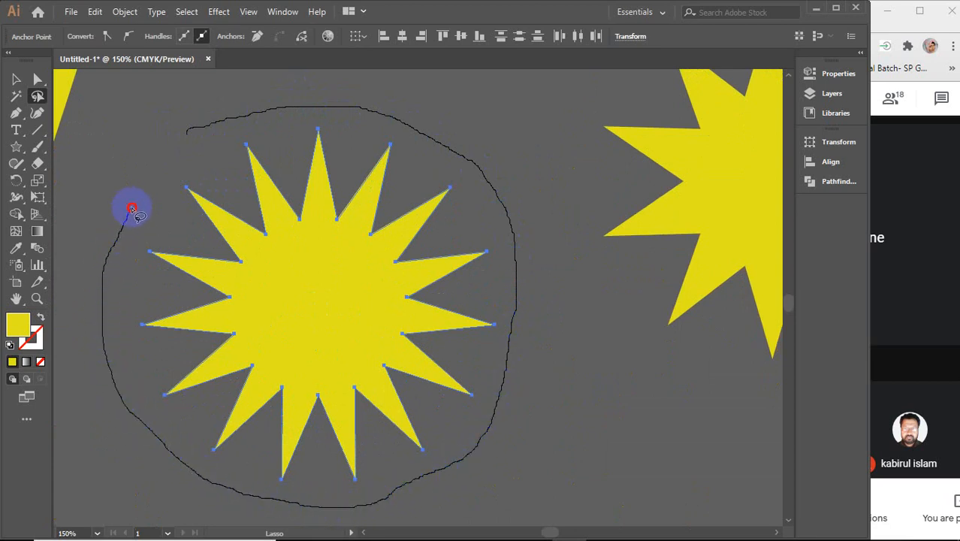
{"action": "mouse_move", "coordinate": [210, 184]}
{"action": "left_mouse_down"}
{"action": "mouse_move", "coordinate": [175, 326]}
{"action": "mouse_move", "coordinate": [186, 381]}
{"action": "mouse_move", "coordinate": [257, 429]}
{"action": "mouse_move", "coordinate": [321, 443]}
{"action": "mouse_move", "coordinate": [377, 430]}
{"action": "mouse_move", "coordinate": [418, 405]}
{"action": "mouse_move", "coordinate": [457, 318]}
{"action": "mouse_move", "coordinate": [456, 270]}
{"action": "mouse_move", "coordinate": [408, 193]}
{"action": "mouse_move", "coordinate": [337, 161]}
{"action": "mouse_move", "coordinate": [250, 159]}
{"action": "mouse_move", "coordinate": [188, 136]}
{"action": "left_mouse_up"}
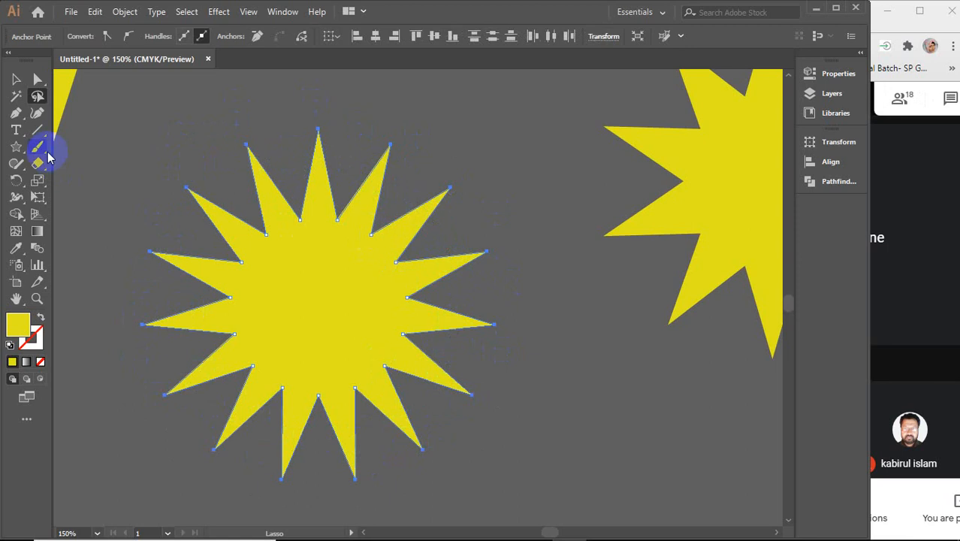
Step: Round the selected outer tips of the 15-pointed star with the live corner widgets to a radius of about 0.11 in
{"action": "left_click", "coordinate": [40, 78]}
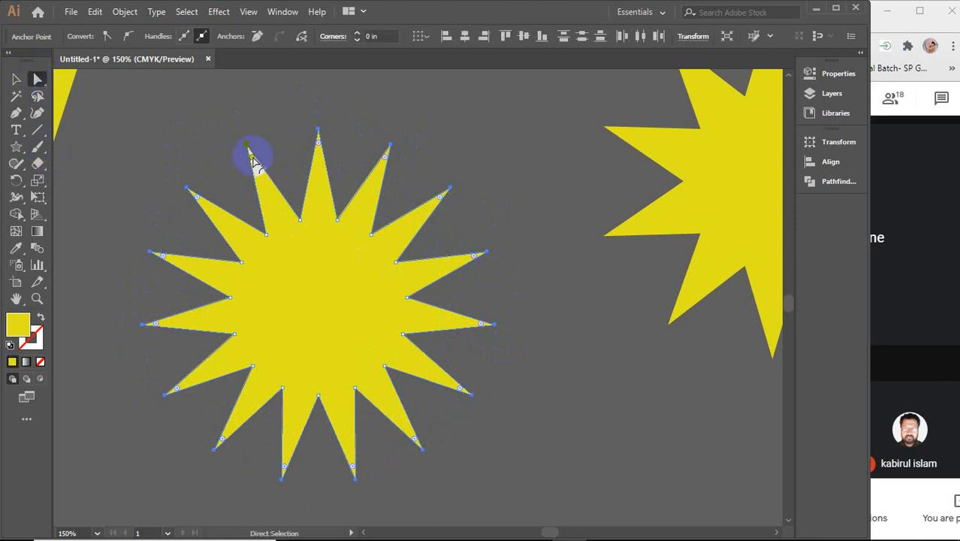
{"action": "left_click_drag", "start_coordinate": [253, 159], "coordinate": [272, 194]}
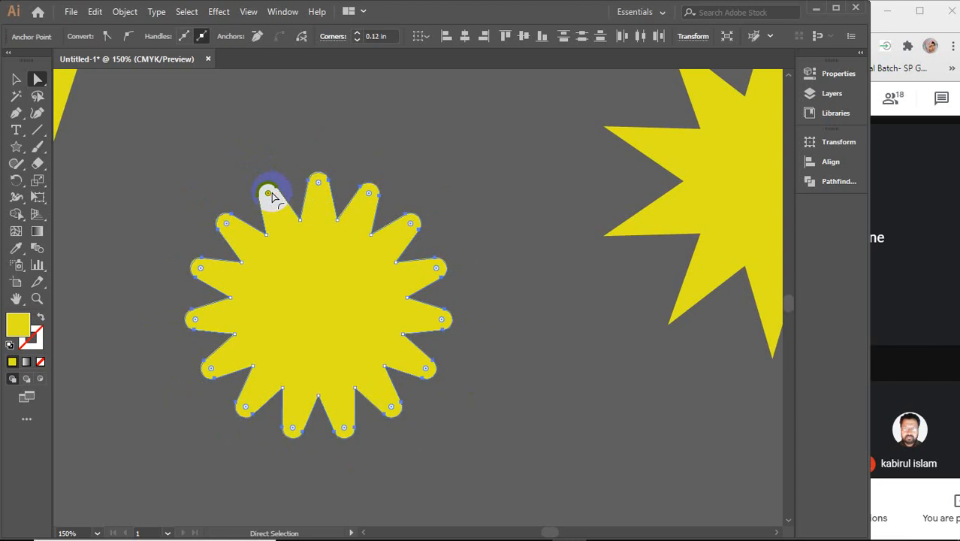
{"action": "mouse_move", "coordinate": [267, 197]}
{"action": "left_mouse_down"}
{"action": "mouse_move", "coordinate": [289, 225]}
{"action": "mouse_move", "coordinate": [228, 121]}
{"action": "mouse_move", "coordinate": [267, 205]}
{"action": "mouse_move", "coordinate": [296, 239]}
{"action": "mouse_move", "coordinate": [269, 188]}
{"action": "left_mouse_up"}
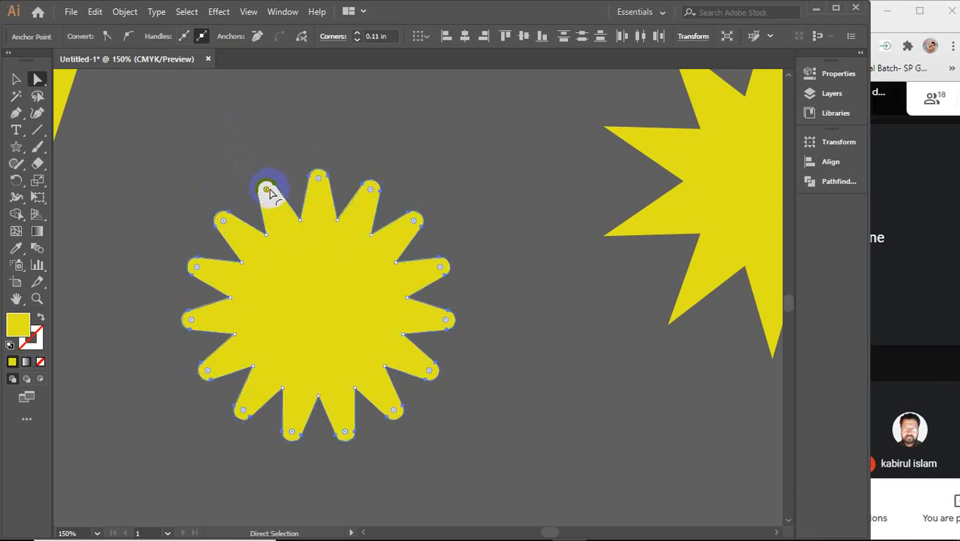
Step: Round all corners of the whole 15-pointed star into a scalloped outline, and undo all of its corner rounding
{"action": "left_click", "coordinate": [145, 156]}
{"action": "left_click", "coordinate": [281, 262]}
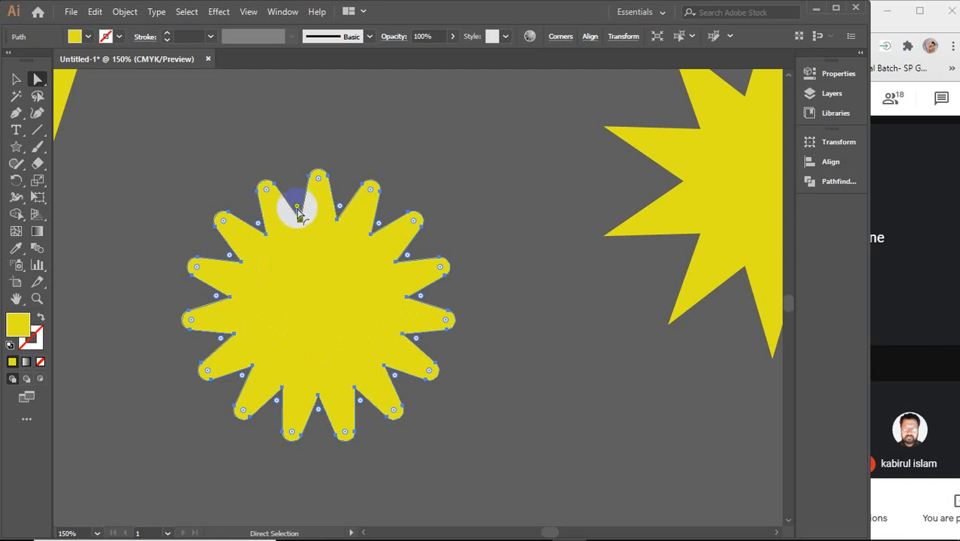
{"action": "left_click_drag", "start_coordinate": [297, 211], "coordinate": [297, 175]}
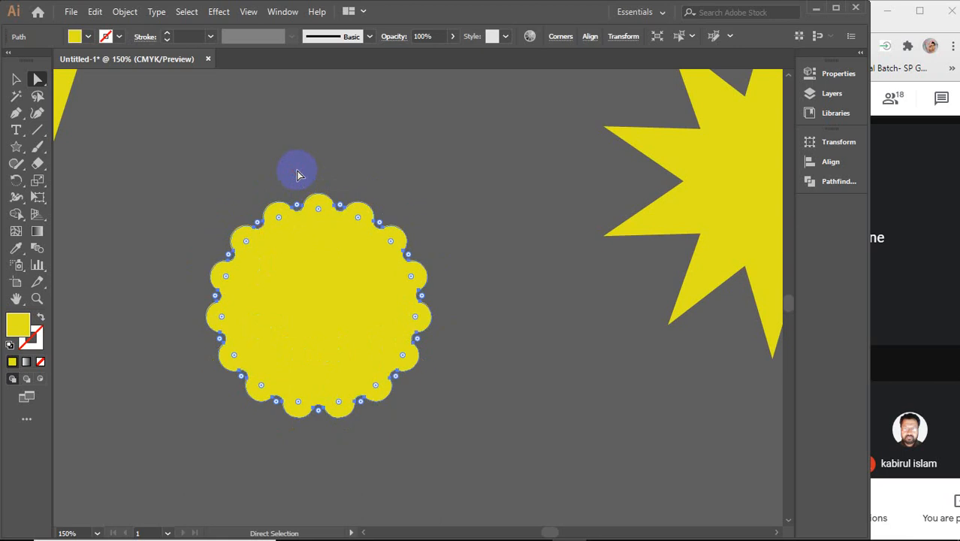
{"action": "key", "text": "ctrl+z"}
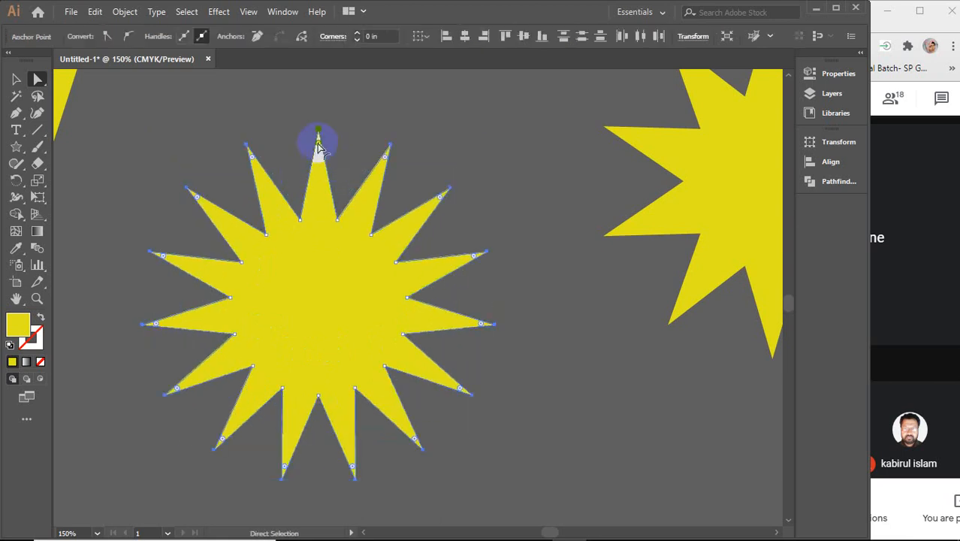
Step: Round the outer tips and then all corners of the 15-pointed star with the live corner widgets into a gear-shaped outline
{"action": "mouse_move", "coordinate": [318, 145]}
{"action": "left_mouse_down"}
{"action": "mouse_move", "coordinate": [299, 236]}
{"action": "mouse_move", "coordinate": [304, 136]}
{"action": "mouse_move", "coordinate": [305, 146]}
{"action": "left_mouse_up"}
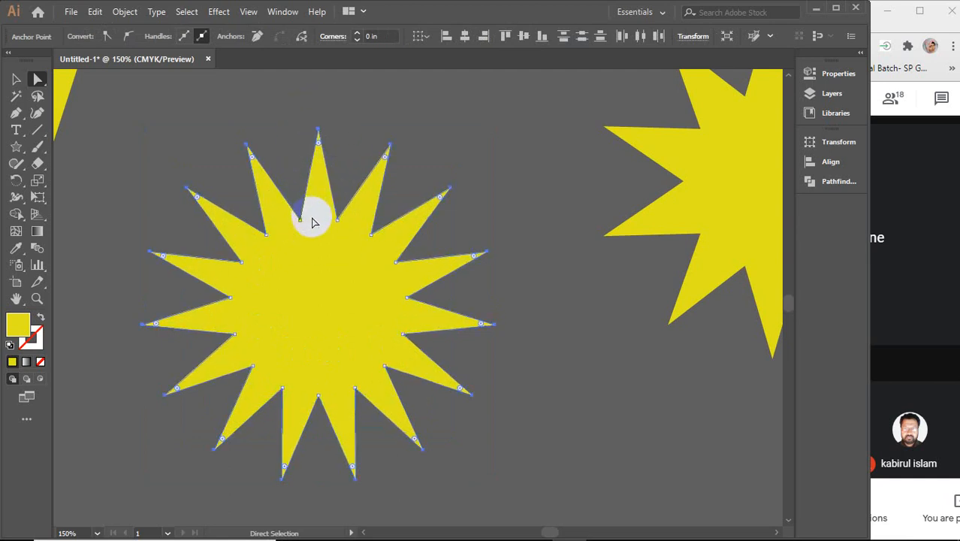
{"action": "left_click", "coordinate": [316, 260]}
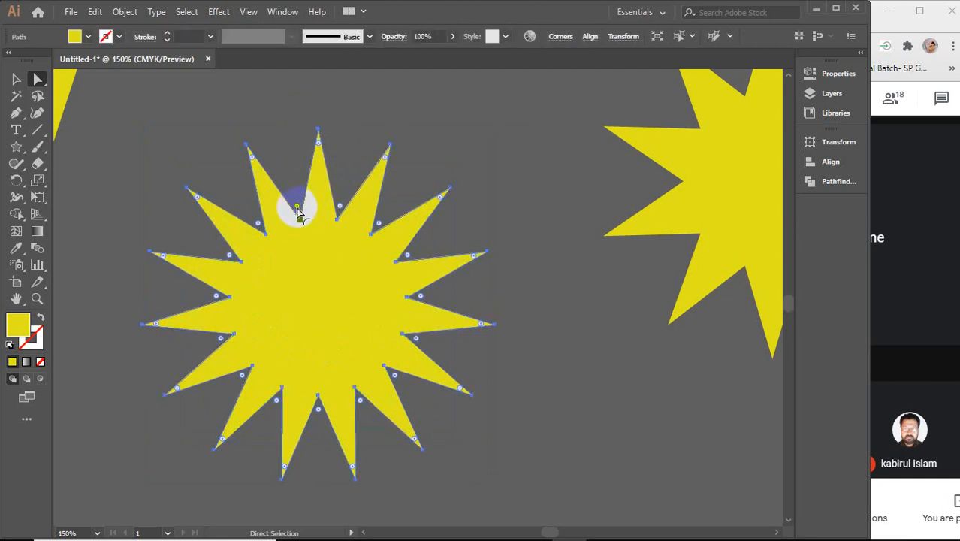
{"action": "left_click_drag", "start_coordinate": [298, 207], "coordinate": [279, 200]}
{"action": "key", "text": "v"}
{"action": "left_click", "coordinate": [374, 154]}
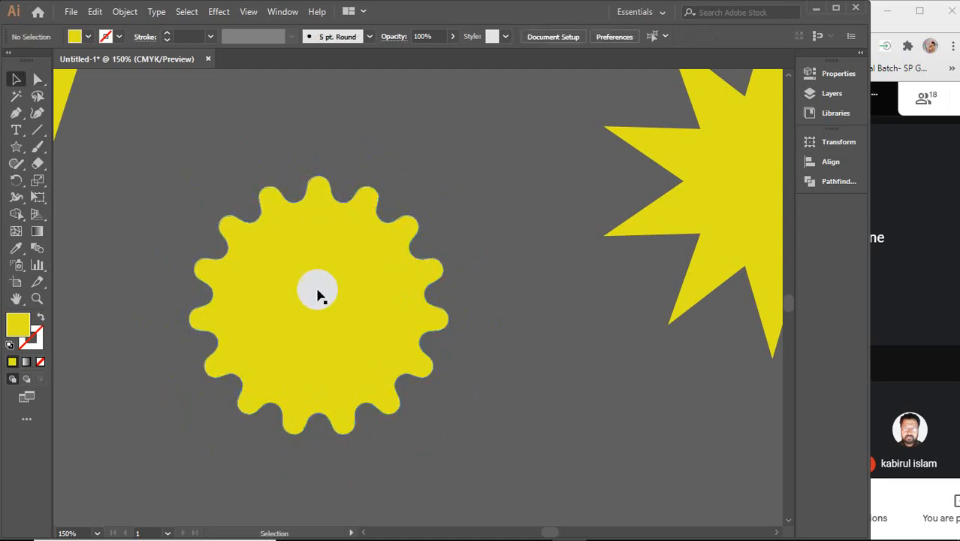
Step: Select the triangle above the 10-pointed star and shift it slightly farther away from the star
{"action": "scroll", "coordinate": [297, 276], "scroll_direction": "down", "scroll_amount": 3}
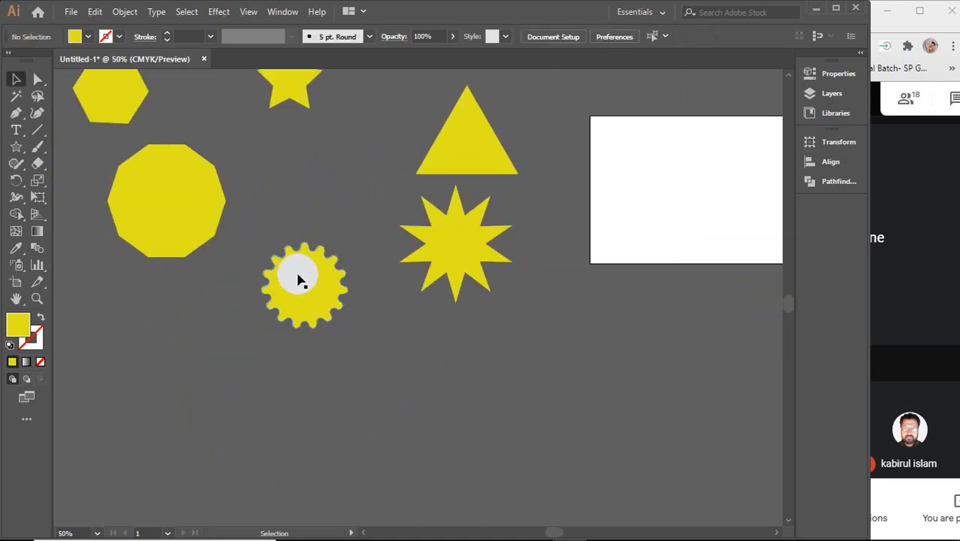
{"action": "left_click_drag", "start_coordinate": [400, 310], "coordinate": [369, 369]}
{"action": "scroll", "coordinate": [441, 191], "scroll_direction": "up", "scroll_amount": 3}
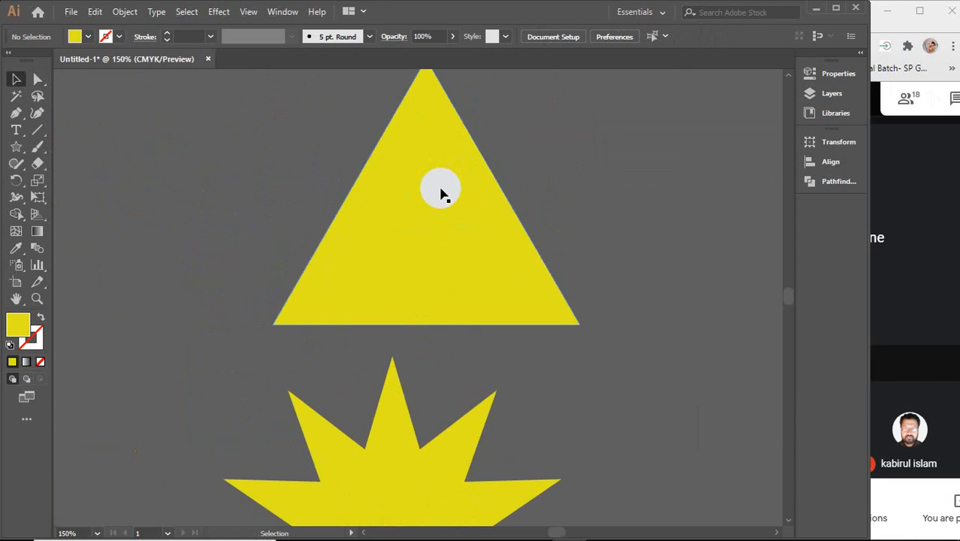
{"action": "left_click", "coordinate": [441, 194]}
{"action": "left_click_drag", "start_coordinate": [441, 194], "coordinate": [404, 234]}
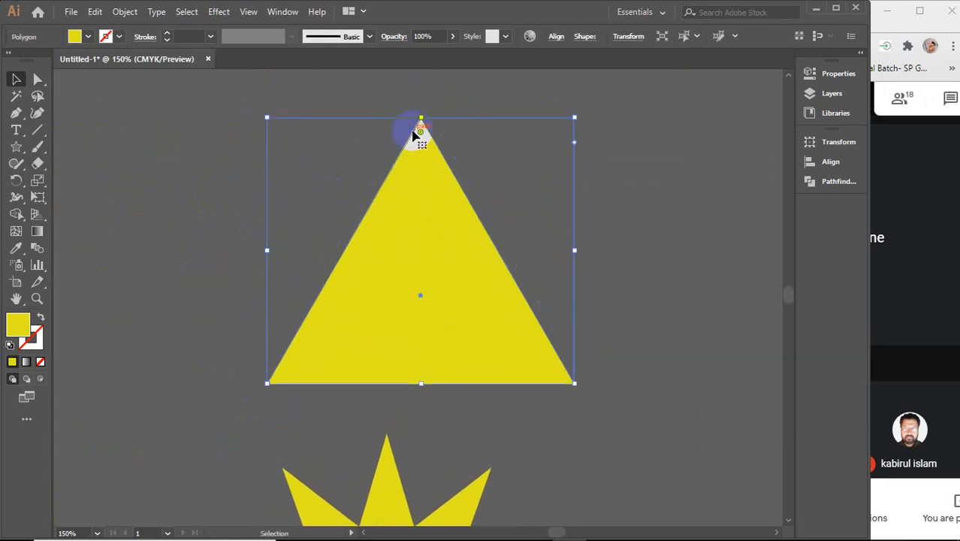
Step: Try rounding all corners of the triangle together with its live corner widget, undoing the rounding each time
{"action": "left_click_drag", "start_coordinate": [421, 135], "coordinate": [418, 183]}
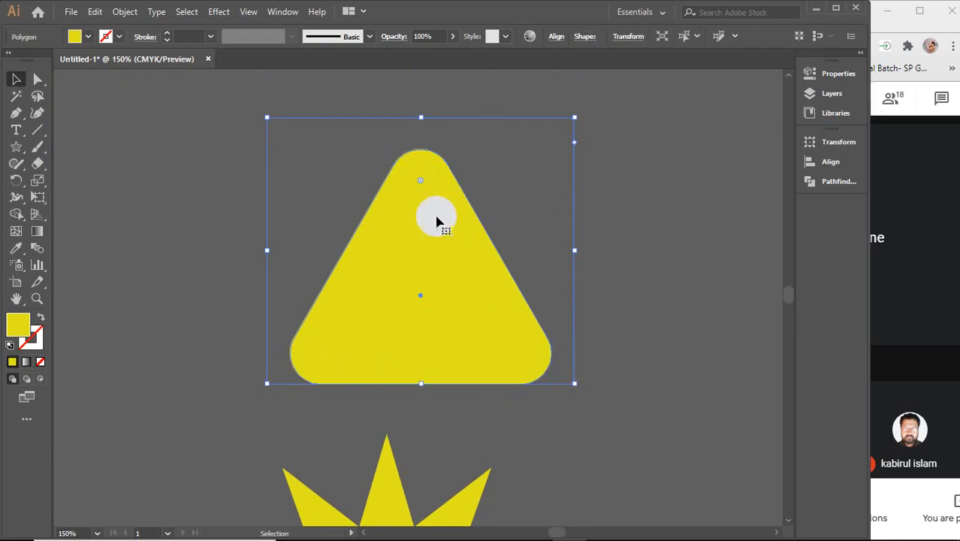
{"action": "key", "text": "a"}
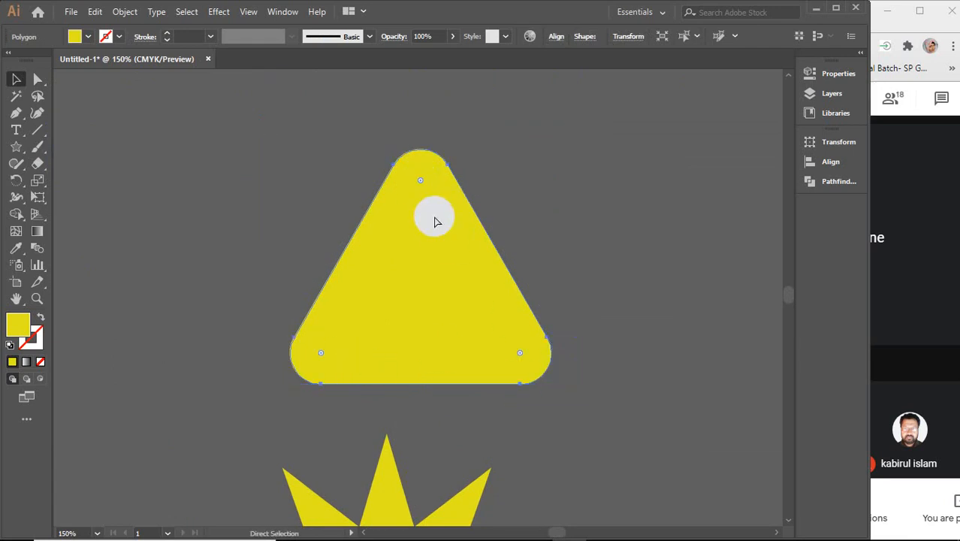
{"action": "key", "text": "ctrl+z"}
{"action": "key", "text": "v"}
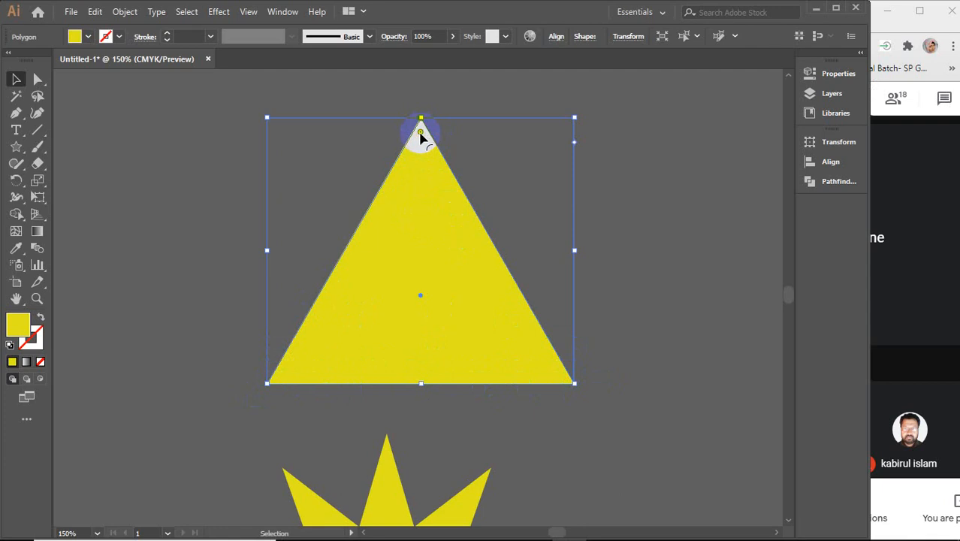
{"action": "left_click_drag", "start_coordinate": [420, 132], "coordinate": [422, 189]}
{"action": "key", "text": "ctrl+z"}
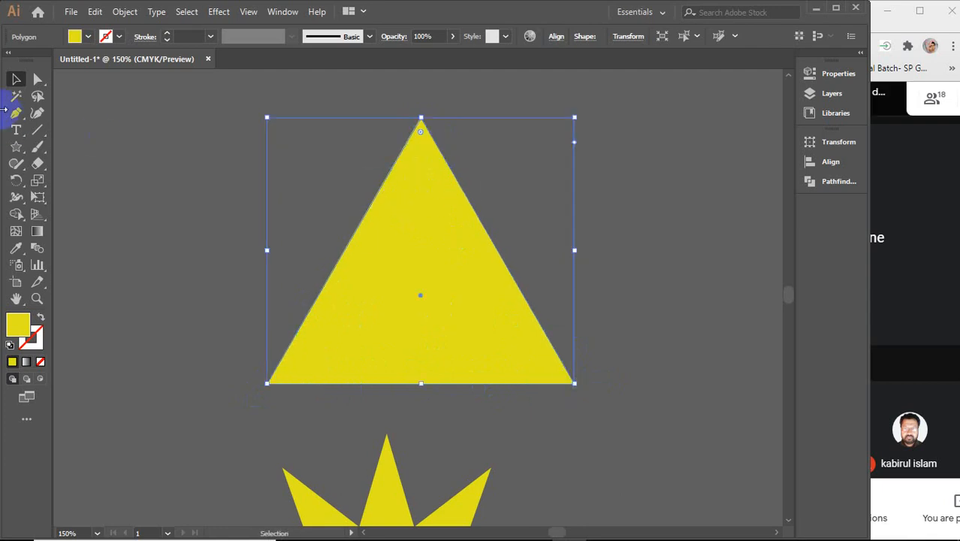
Step: Round only the triangle's top corner to the maximum with Direct Selection, forming a dome with a flat base, and deselect it
{"action": "left_click", "coordinate": [36, 79]}
{"action": "left_click", "coordinate": [421, 139]}
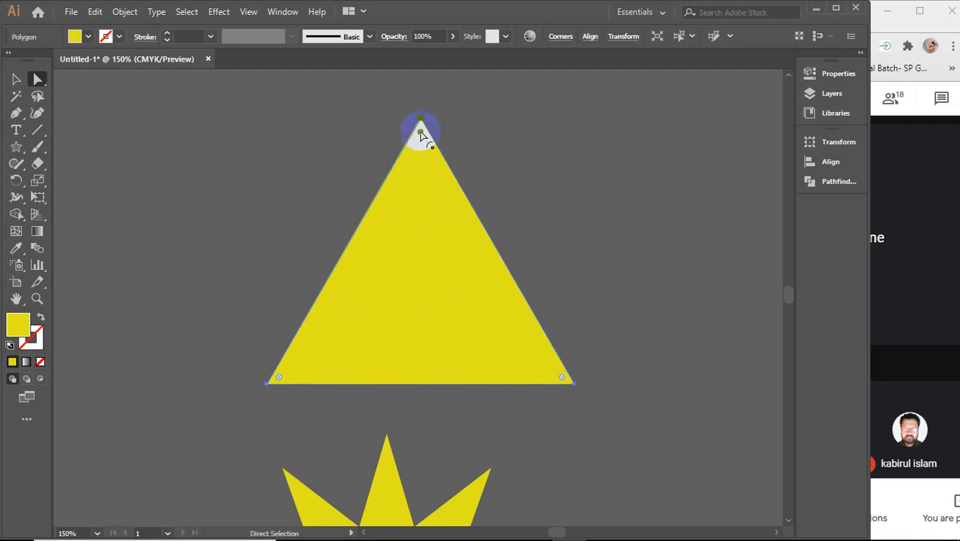
{"action": "left_click_drag", "start_coordinate": [421, 134], "coordinate": [426, 456]}
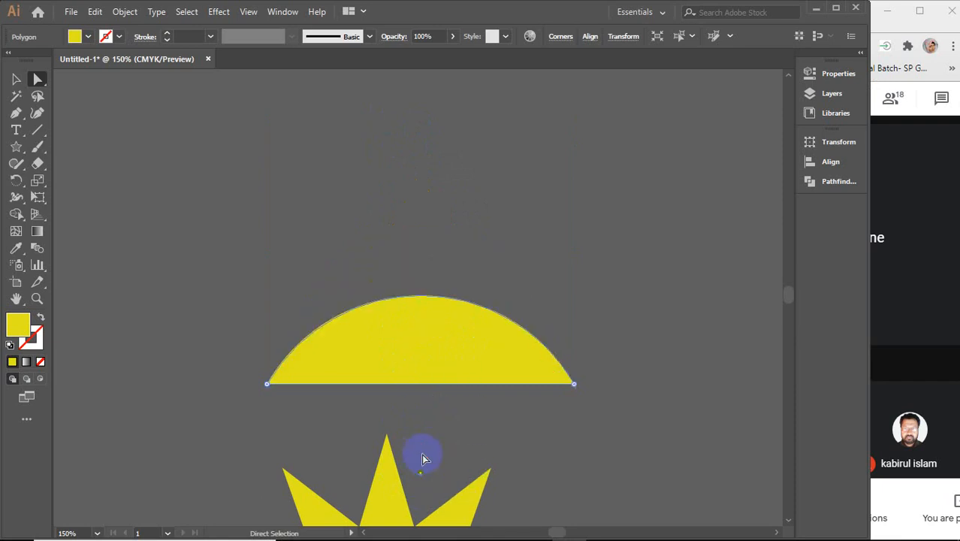
{"action": "scroll", "coordinate": [533, 297], "scroll_direction": "down", "scroll_amount": 2}
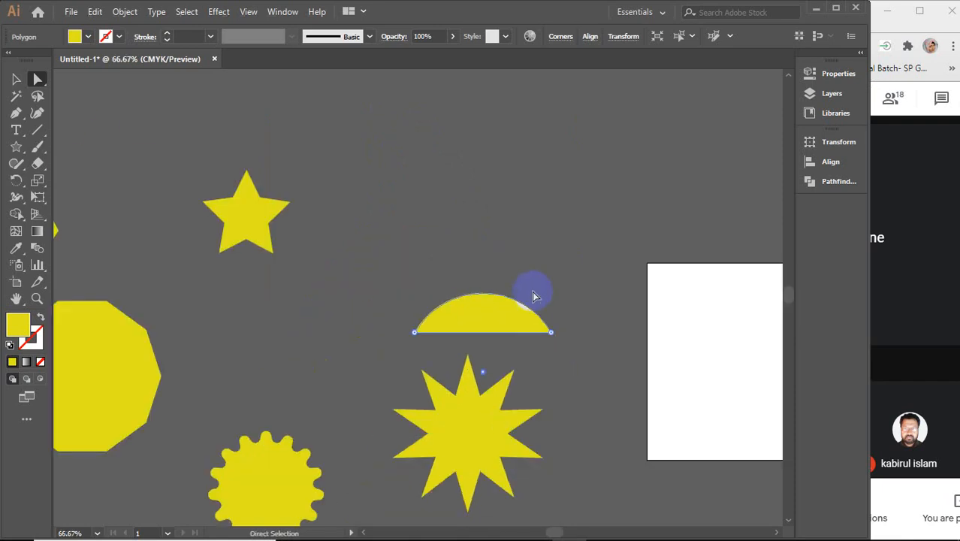
{"action": "key", "text": "v"}
{"action": "left_click", "coordinate": [464, 171]}
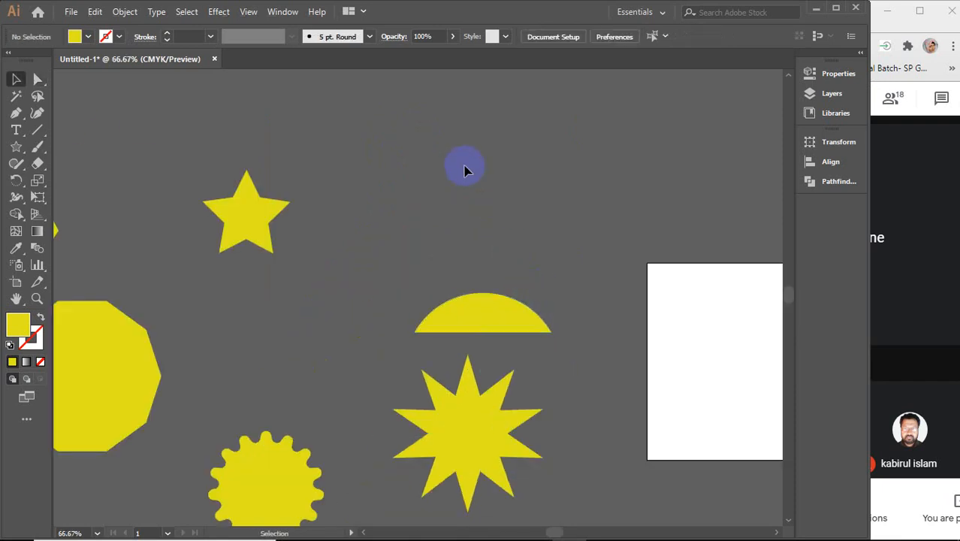
Step: Select all the yellow practice shapes beside the artboard and delete them
{"action": "scroll", "coordinate": [464, 171], "scroll_direction": "down", "scroll_amount": 1}
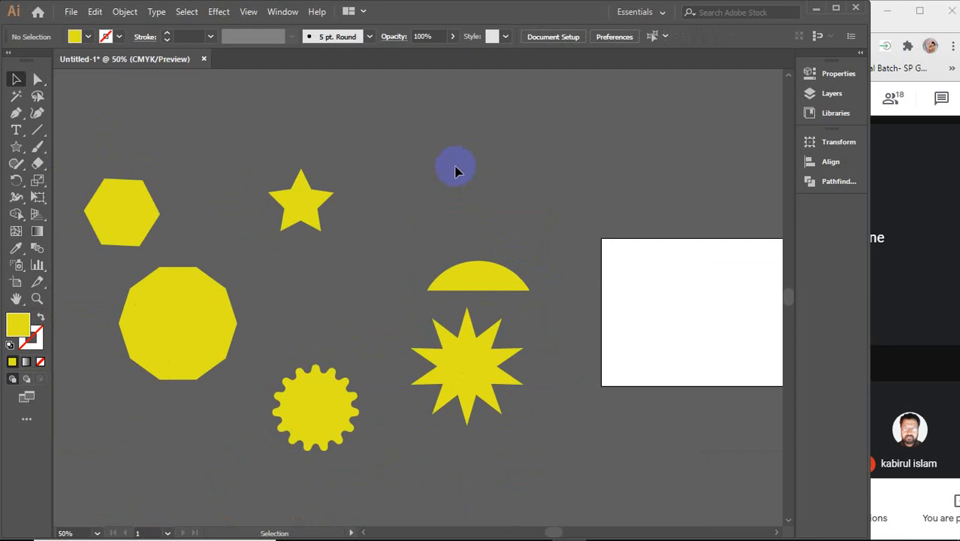
{"action": "scroll", "coordinate": [455, 172], "scroll_direction": "down", "scroll_amount": 1}
{"action": "left_click_drag", "start_coordinate": [520, 377], "coordinate": [520, 372]}
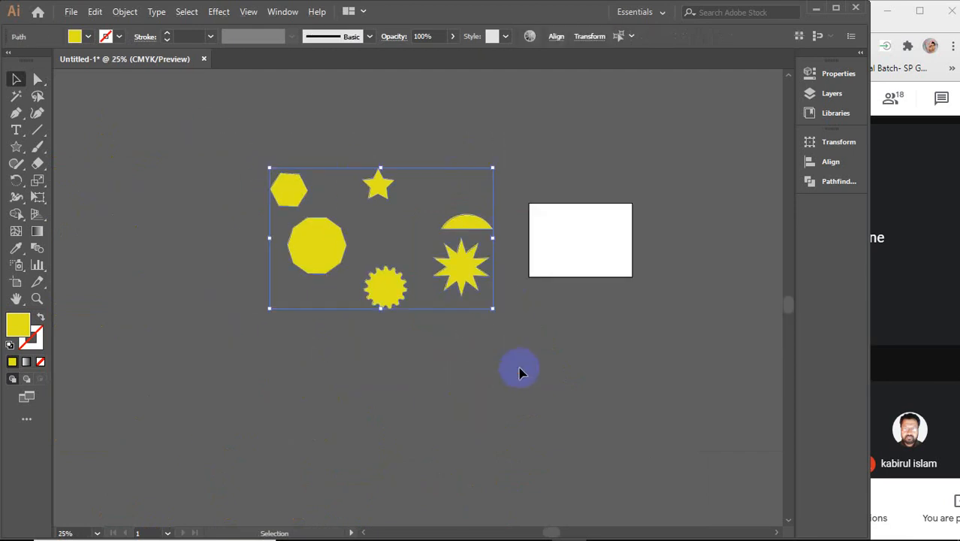
{"action": "key", "text": "Delete"}
Step: Draw three overlapping lens flares of different sizes beside the artboard with the Flare tool
{"action": "left_click", "coordinate": [16, 146]}
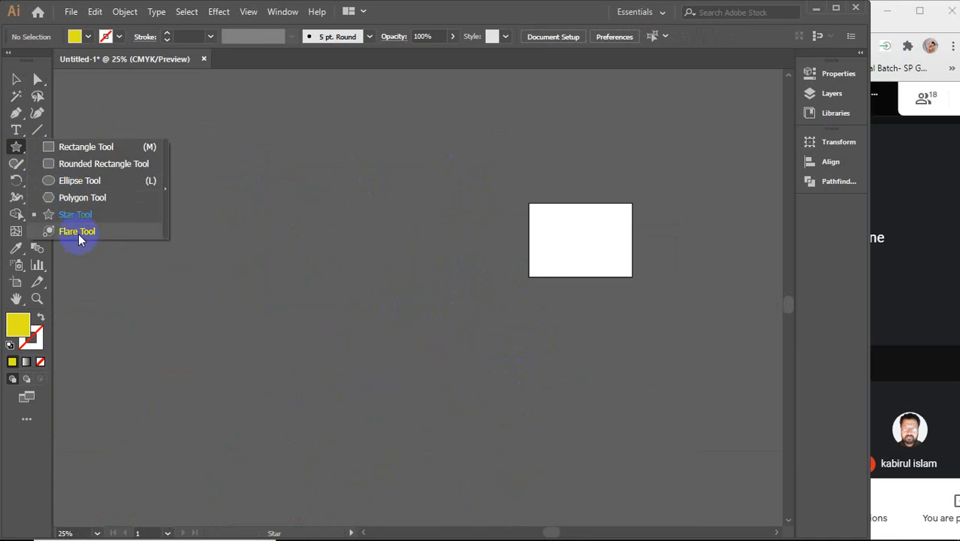
{"action": "left_click", "coordinate": [78, 232]}
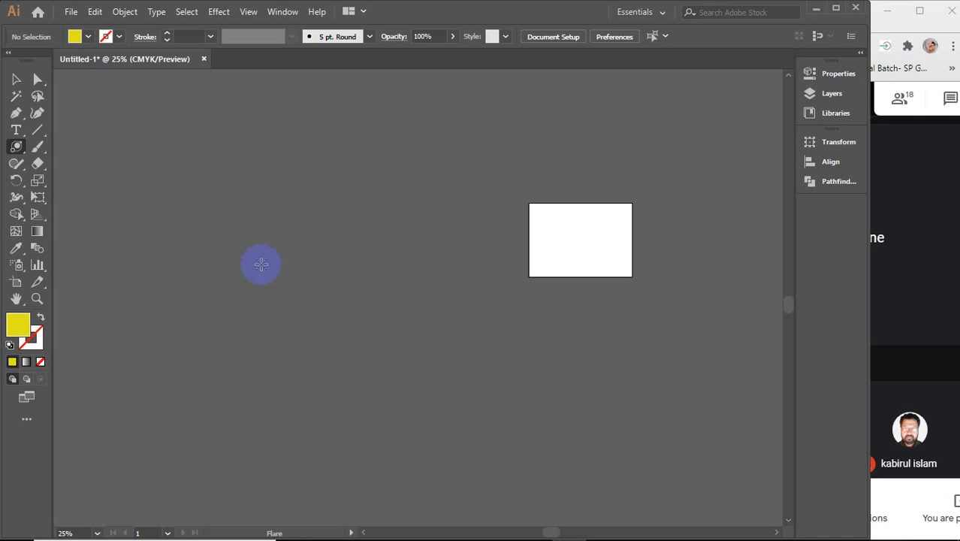
{"action": "left_click_drag", "start_coordinate": [261, 264], "coordinate": [278, 279]}
{"action": "left_click", "coordinate": [316, 273]}
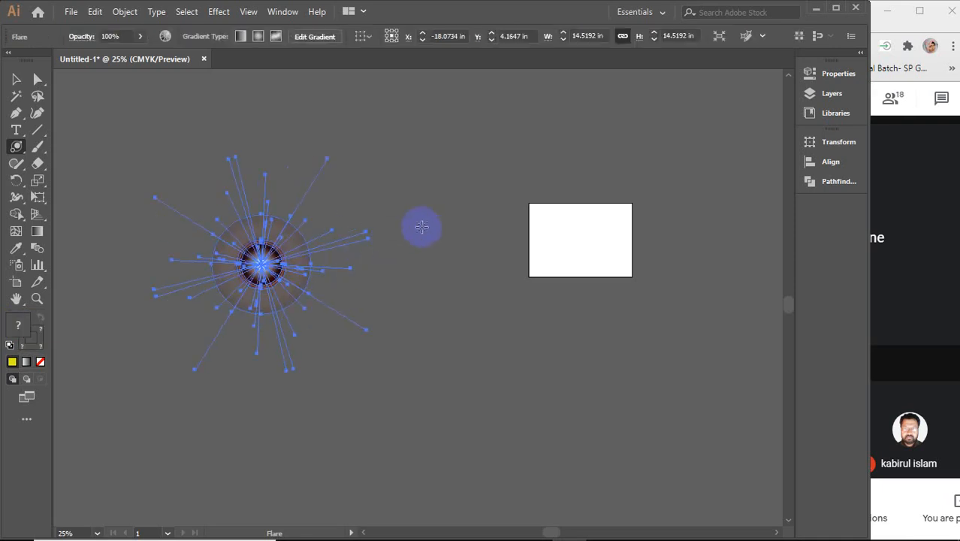
{"action": "left_click_drag", "start_coordinate": [407, 317], "coordinate": [410, 320]}
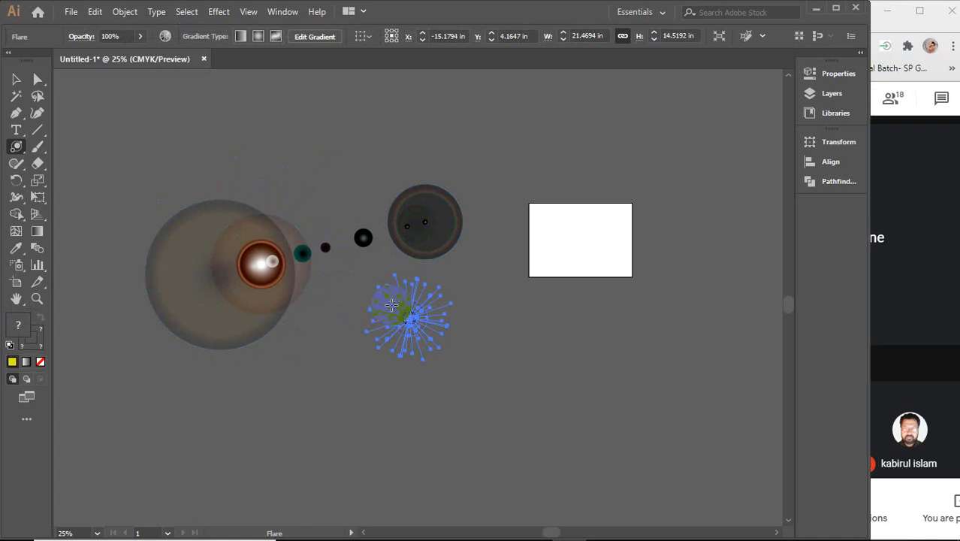
{"action": "left_click", "coordinate": [294, 334]}
{"action": "left_click_drag", "start_coordinate": [345, 206], "coordinate": [375, 218]}
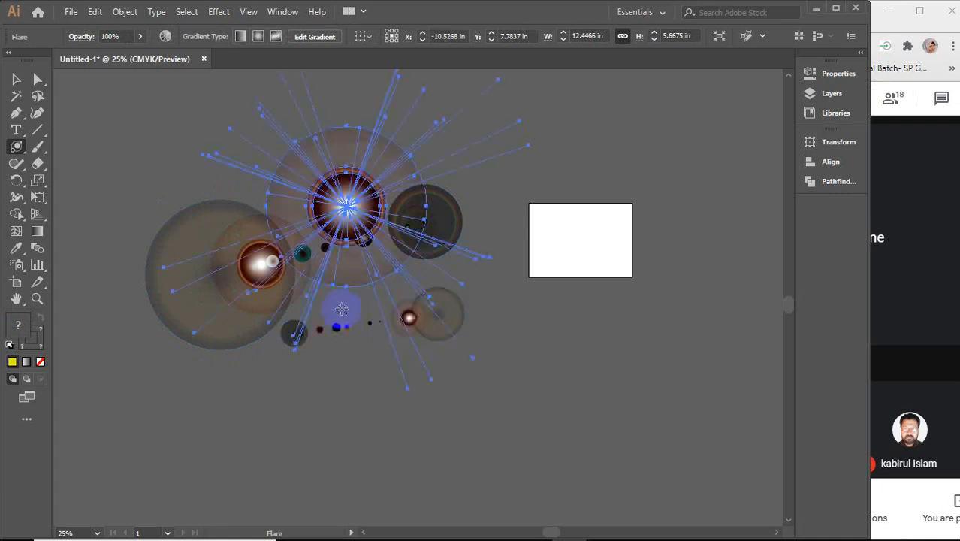
{"action": "left_click", "coordinate": [338, 336]}
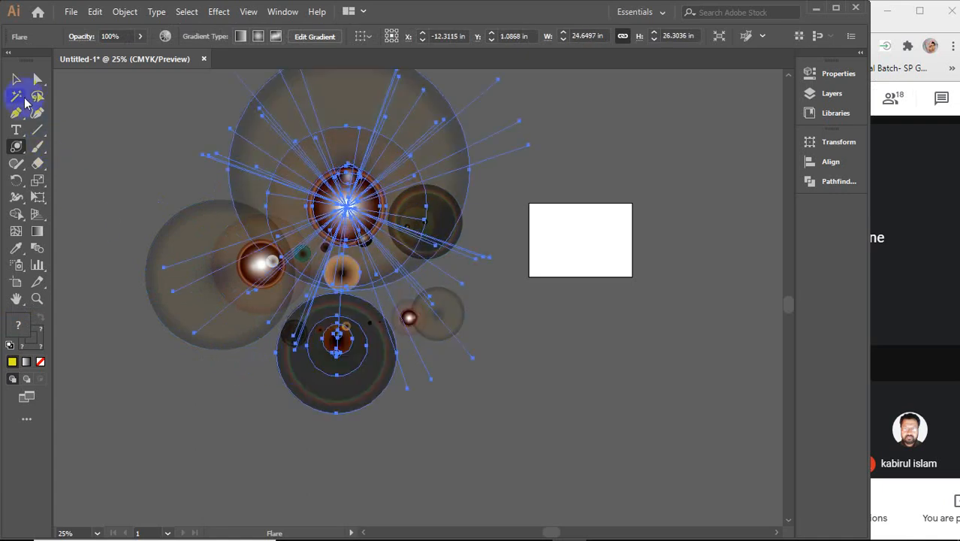
{"action": "left_click", "coordinate": [592, 255]}
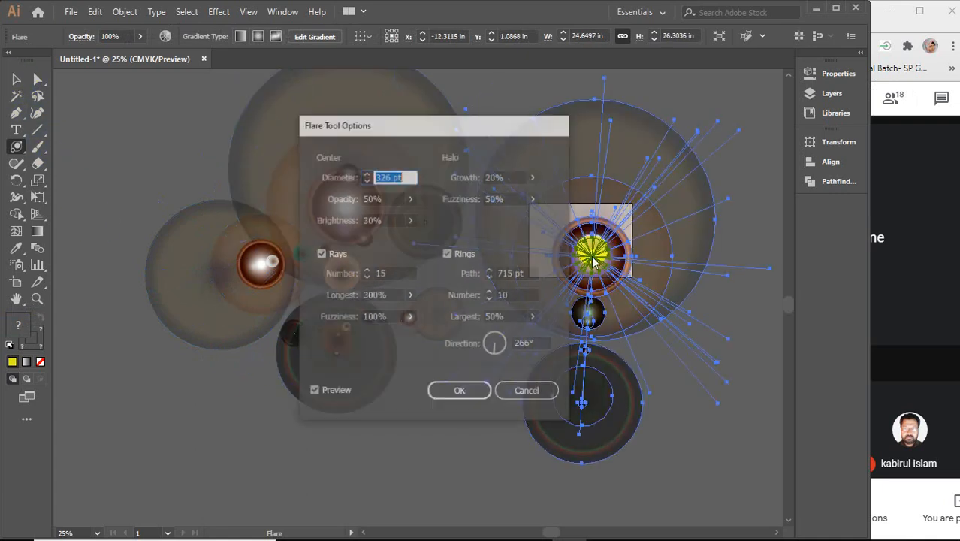
{"action": "left_click_drag", "start_coordinate": [390, 128], "coordinate": [617, 107]}
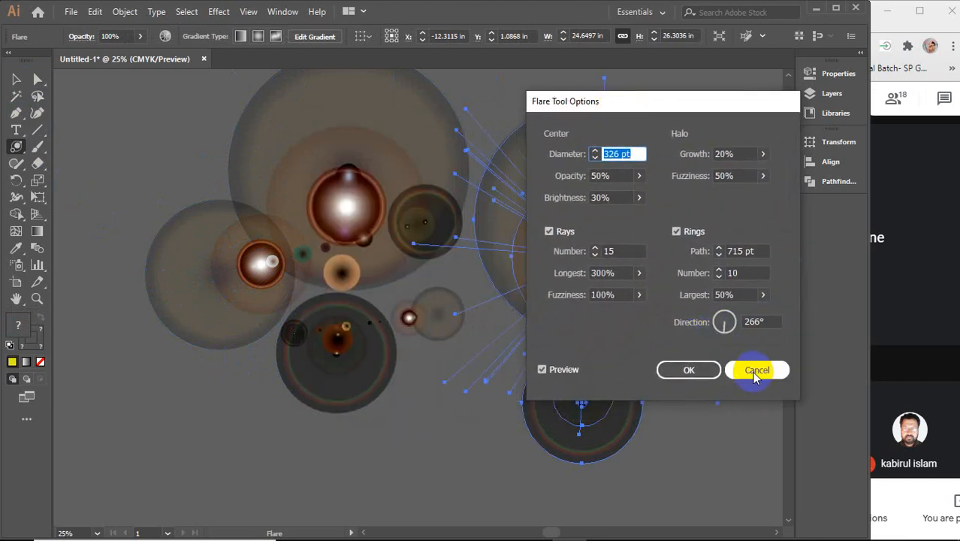
{"action": "left_click", "coordinate": [755, 370]}
Step: Select all the lens flares beside the artboard and delete them
{"action": "left_click", "coordinate": [17, 80]}
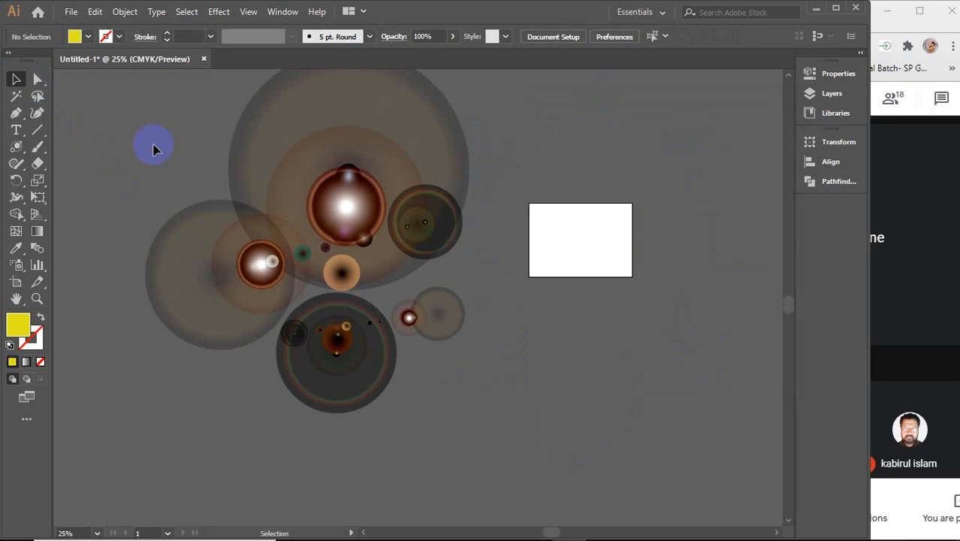
{"action": "left_click_drag", "start_coordinate": [157, 128], "coordinate": [516, 409]}
{"action": "key", "text": "Delete"}
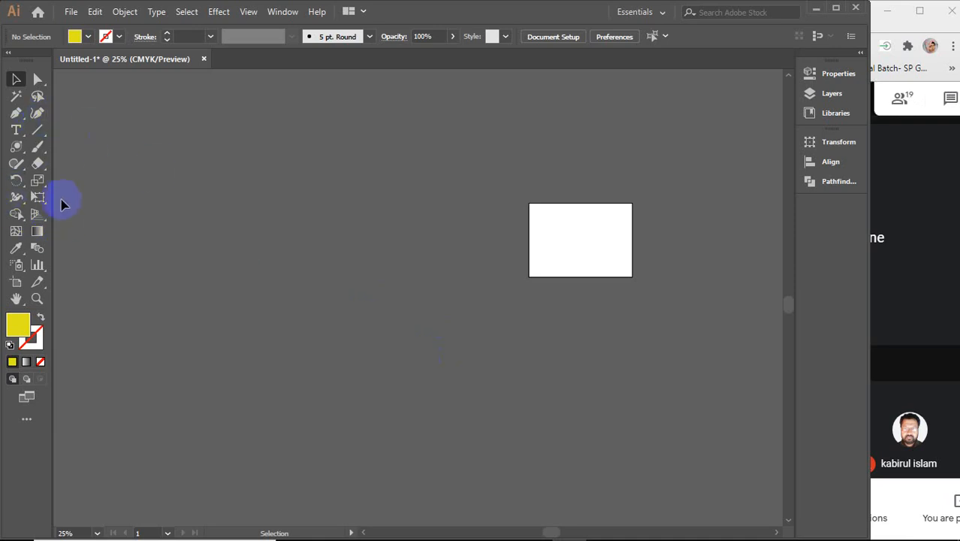
Step: Paint a wavy yellow stroke rising toward the artboard with the Paintbrush tool, undoing the first attempt and painting a longer one
{"action": "left_click", "coordinate": [36, 147]}
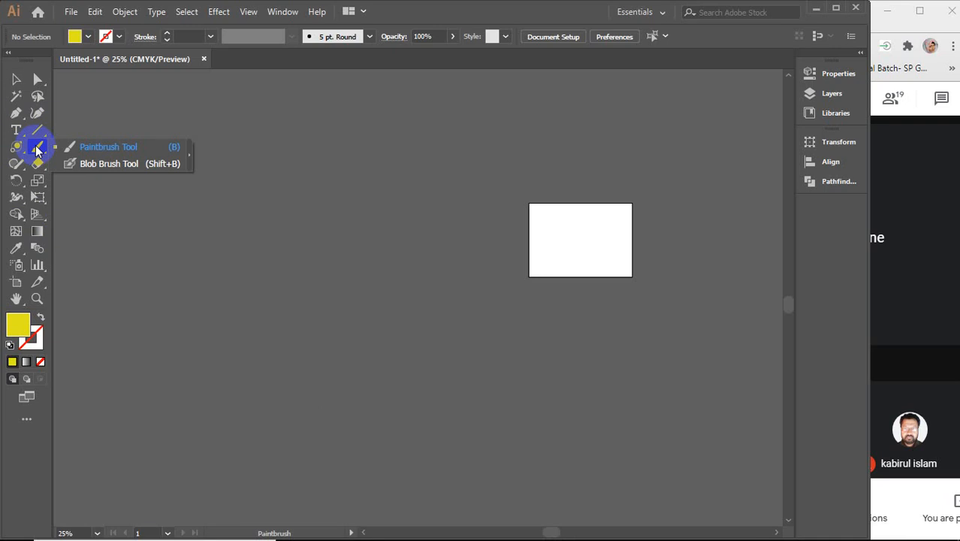
{"action": "left_click_drag", "start_coordinate": [36, 150], "coordinate": [103, 150]}
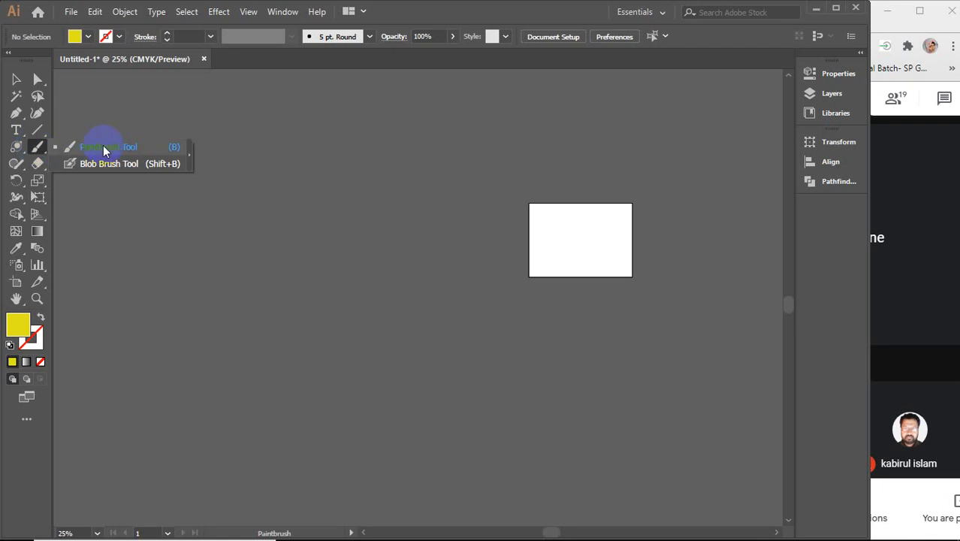
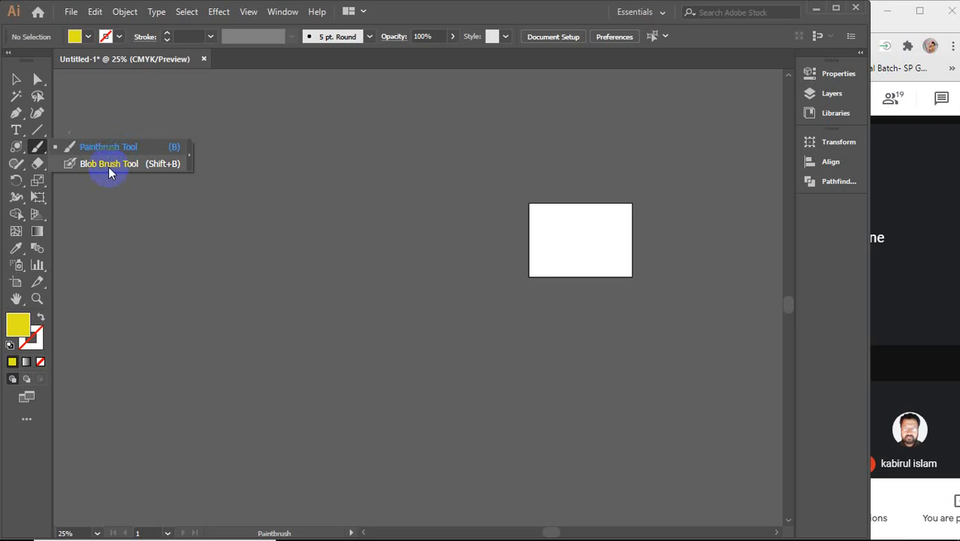
{"action": "left_click", "coordinate": [96, 148]}
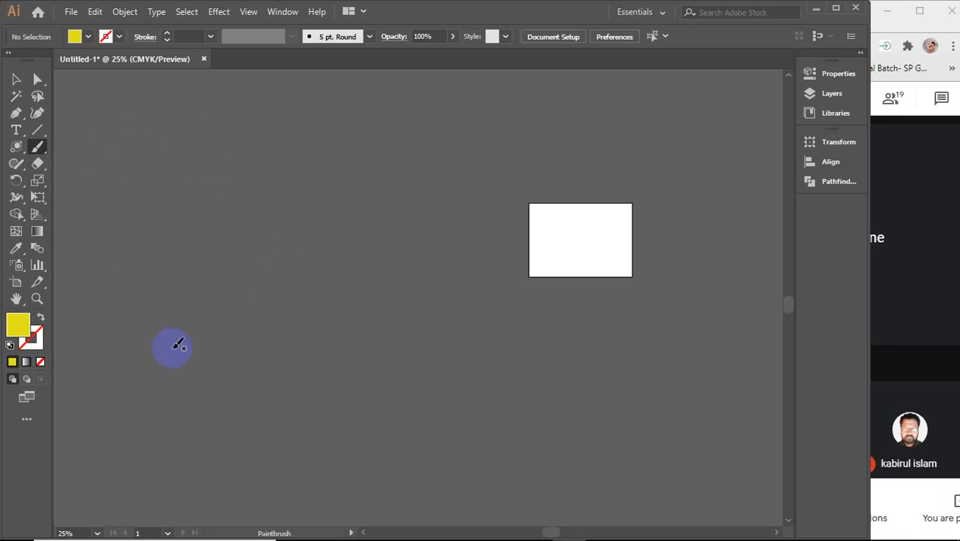
{"action": "mouse_move", "coordinate": [151, 371]}
{"action": "left_mouse_down"}
{"action": "mouse_move", "coordinate": [177, 287]}
{"action": "mouse_move", "coordinate": [390, 218]}
{"action": "left_mouse_up"}
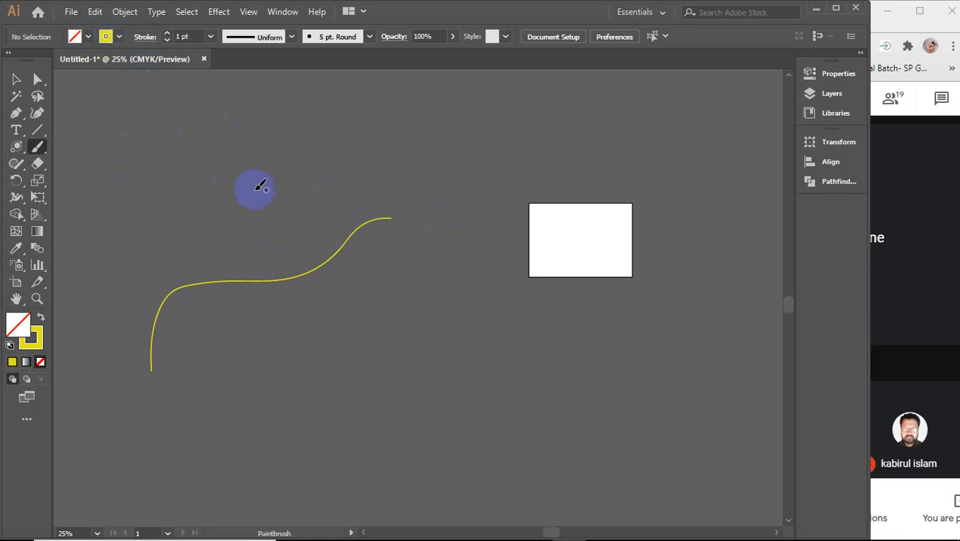
{"action": "key", "text": "ctrl+z"}
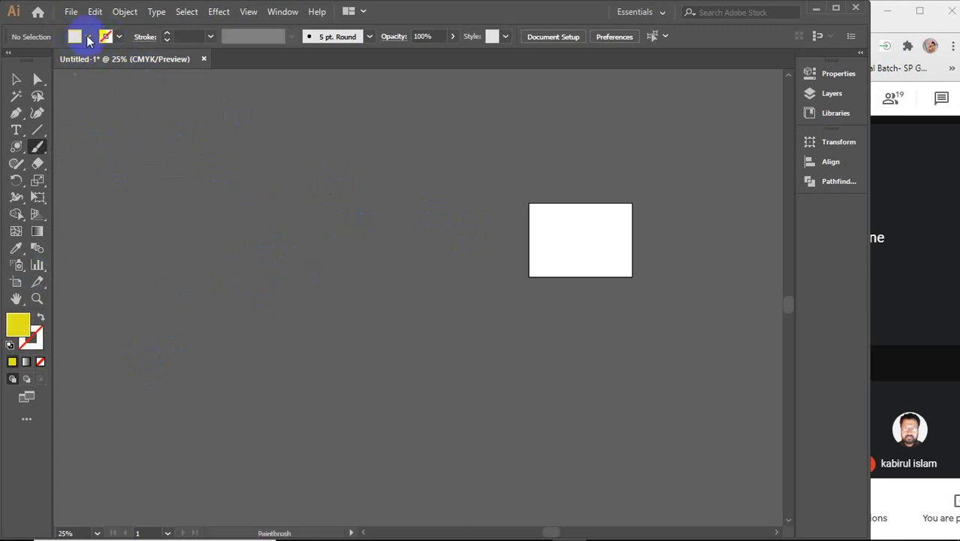
{"action": "mouse_move", "coordinate": [150, 368]}
{"action": "left_mouse_down"}
{"action": "mouse_move", "coordinate": [165, 288]}
{"action": "mouse_move", "coordinate": [333, 241]}
{"action": "mouse_move", "coordinate": [424, 164]}
{"action": "mouse_move", "coordinate": [502, 144]}
{"action": "left_mouse_up"}
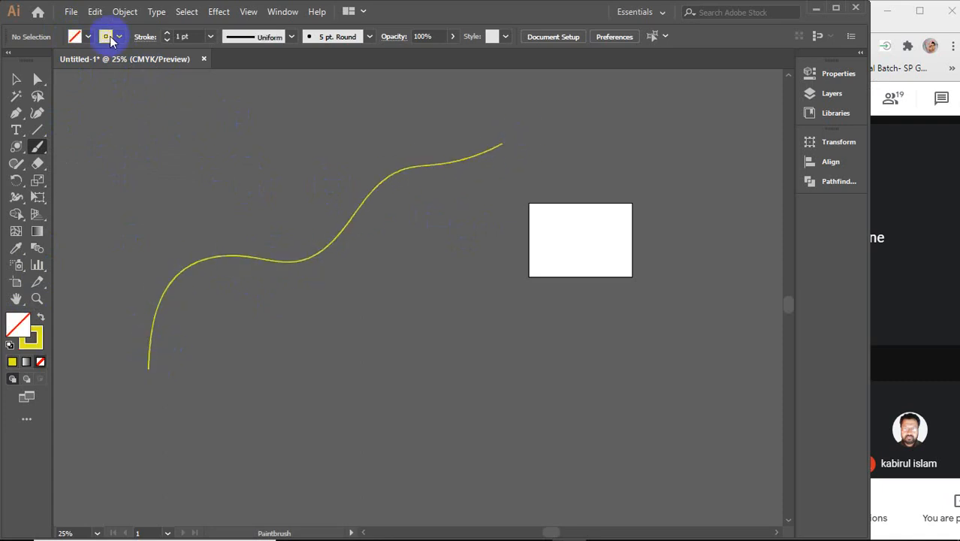
Step: Paint a second wavy yellow stroke below the first one with the Blob Brush tool
{"action": "left_click", "coordinate": [38, 149]}
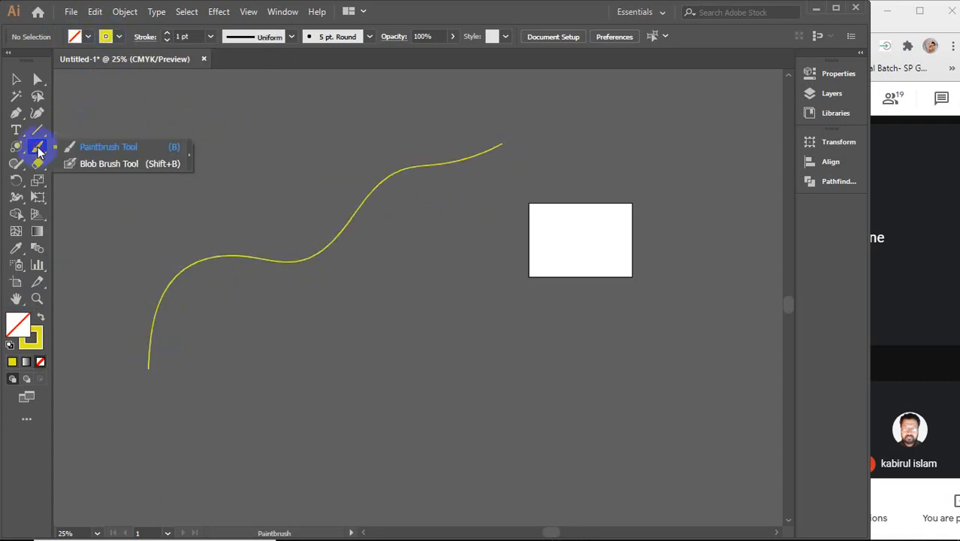
{"action": "left_click", "coordinate": [89, 162]}
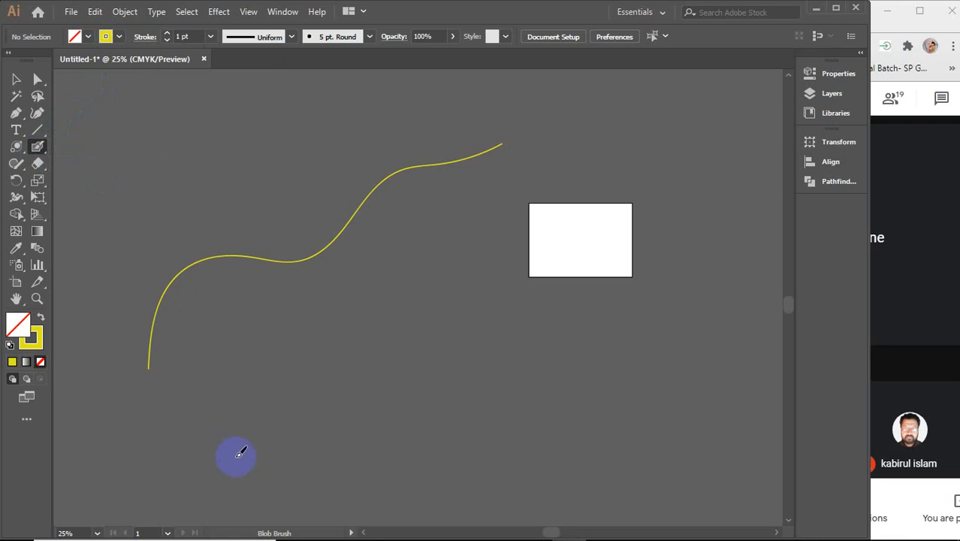
{"action": "mouse_move", "coordinate": [238, 454]}
{"action": "left_mouse_down"}
{"action": "mouse_move", "coordinate": [275, 391]}
{"action": "mouse_move", "coordinate": [495, 240]}
{"action": "left_mouse_up"}
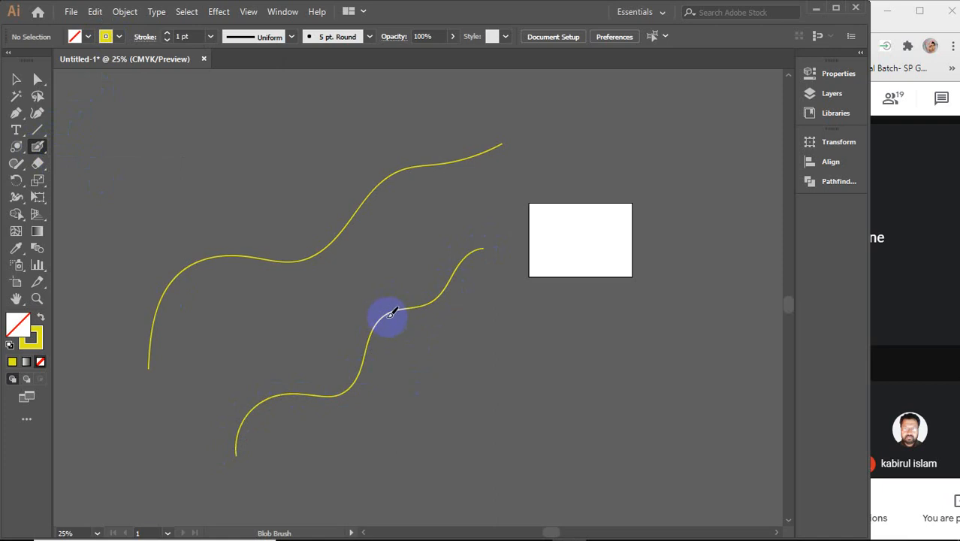
Step: Select both wavy practice strokes beside the artboard and delete them
{"action": "left_click", "coordinate": [16, 79]}
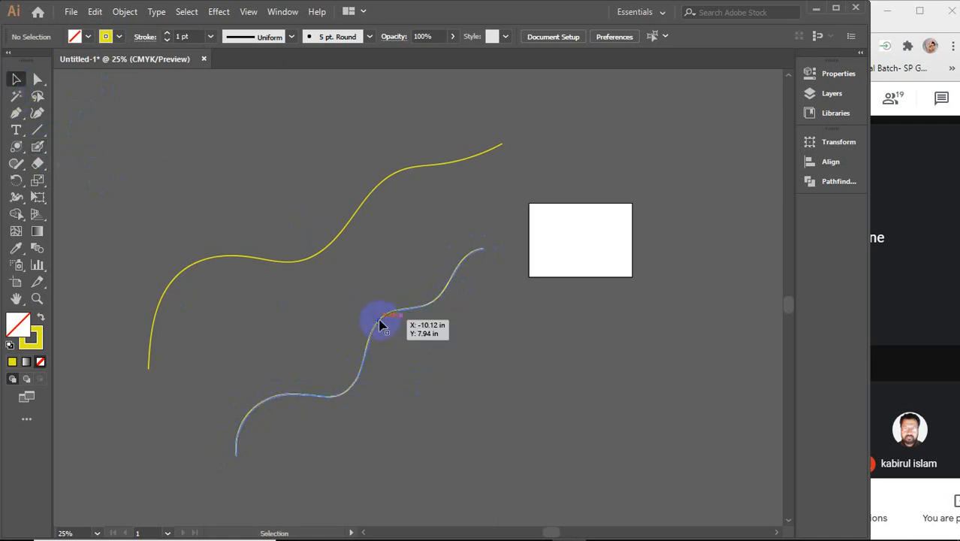
{"action": "left_click", "coordinate": [379, 322]}
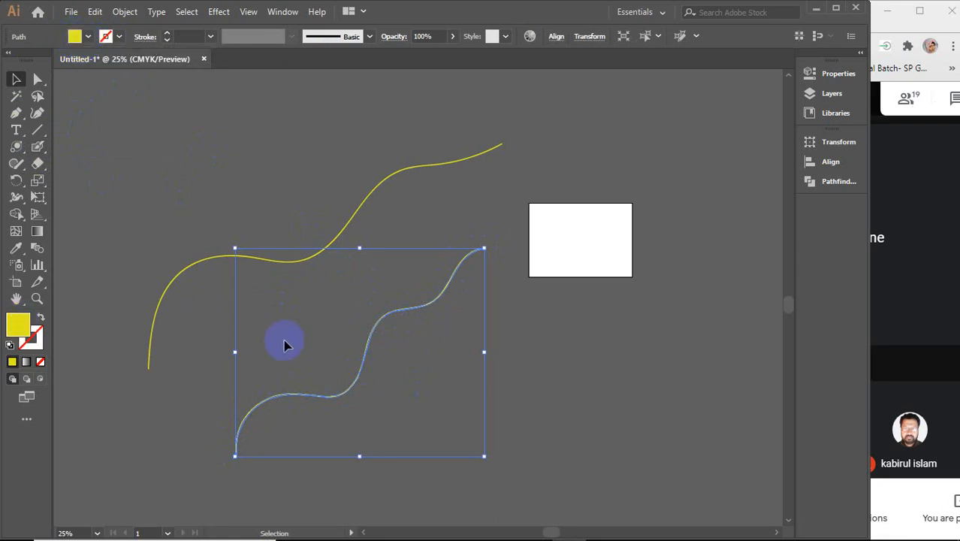
{"action": "left_click_drag", "start_coordinate": [252, 197], "coordinate": [390, 362]}
{"action": "key", "text": "Delete"}
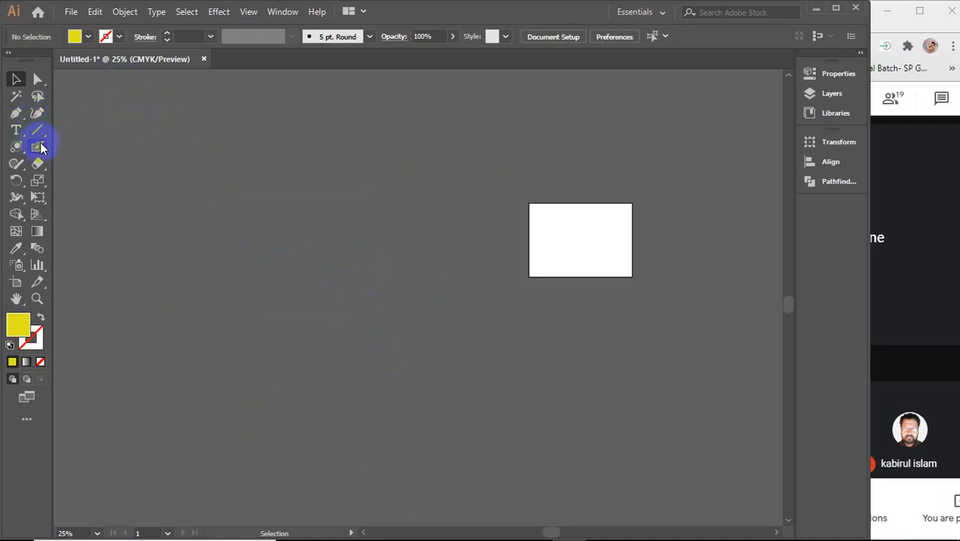
Step: Paint a wavy yellow stroke with the Paintbrush tool at 200% zoom and a similar one below it with the Blob Brush tool
{"action": "mouse_move", "coordinate": [38, 144]}
{"action": "left_mouse_down"}
{"action": "mouse_move", "coordinate": [133, 157]}
{"action": "mouse_move", "coordinate": [113, 148]}
{"action": "left_mouse_up"}
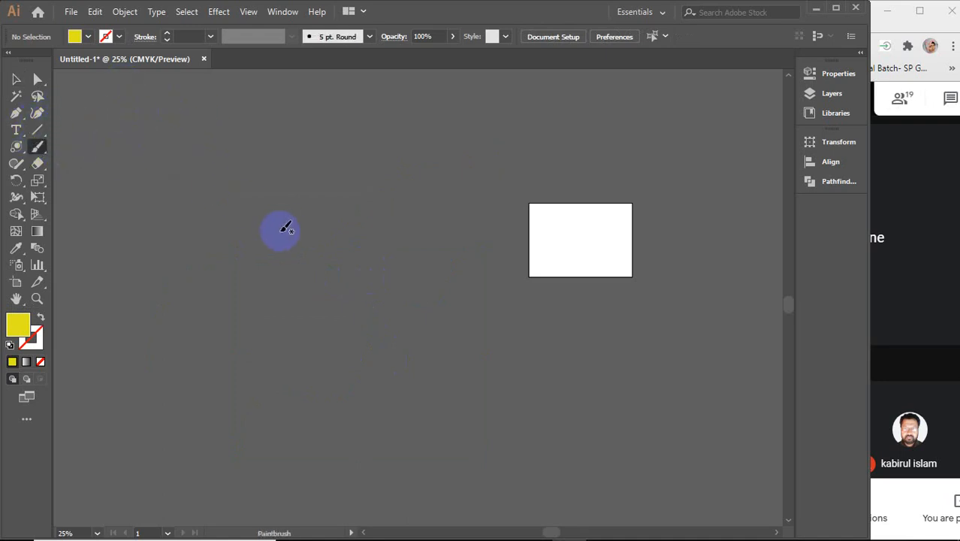
{"action": "key", "text": "ctrl+1"}
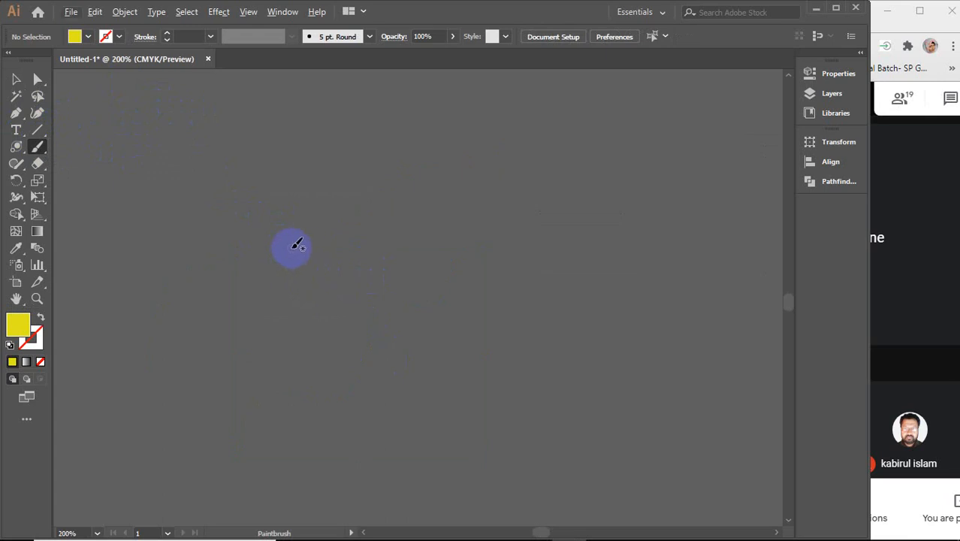
{"action": "mouse_move", "coordinate": [230, 258]}
{"action": "left_mouse_down"}
{"action": "mouse_move", "coordinate": [231, 240]}
{"action": "mouse_move", "coordinate": [463, 157]}
{"action": "mouse_move", "coordinate": [574, 141]}
{"action": "left_mouse_up"}
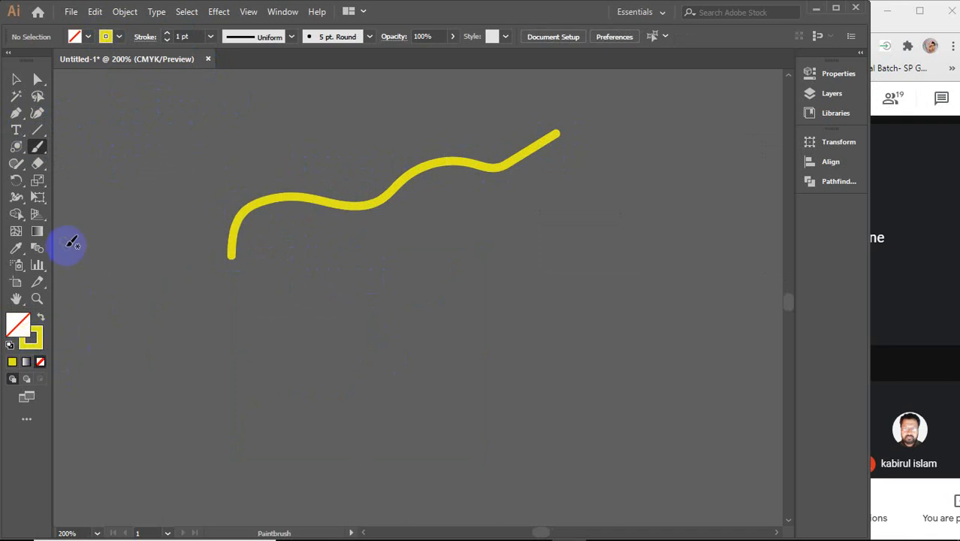
{"action": "left_click", "coordinate": [38, 148]}
{"action": "left_click", "coordinate": [96, 167]}
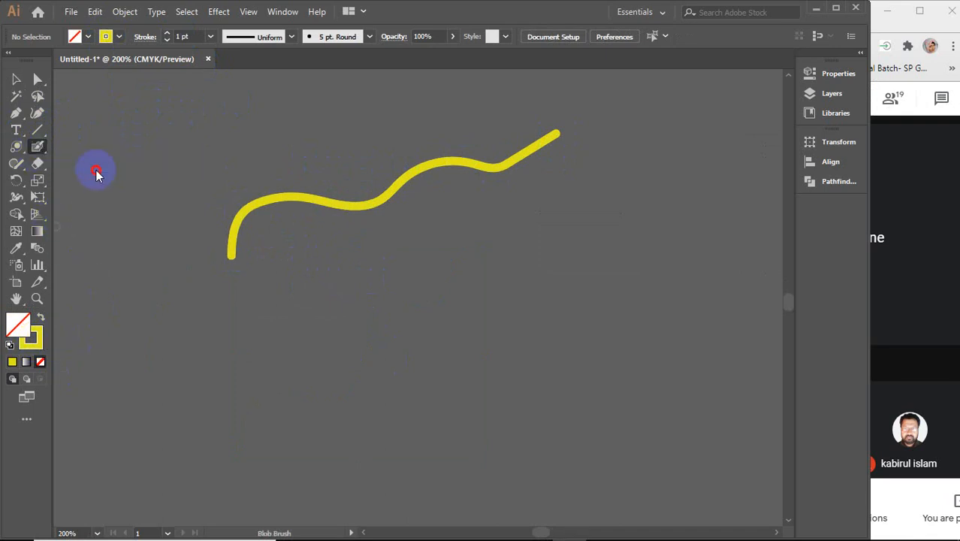
{"action": "mouse_move", "coordinate": [223, 401]}
{"action": "left_mouse_down"}
{"action": "mouse_move", "coordinate": [326, 343]}
{"action": "mouse_move", "coordinate": [507, 297]}
{"action": "mouse_move", "coordinate": [598, 256]}
{"action": "left_mouse_up"}
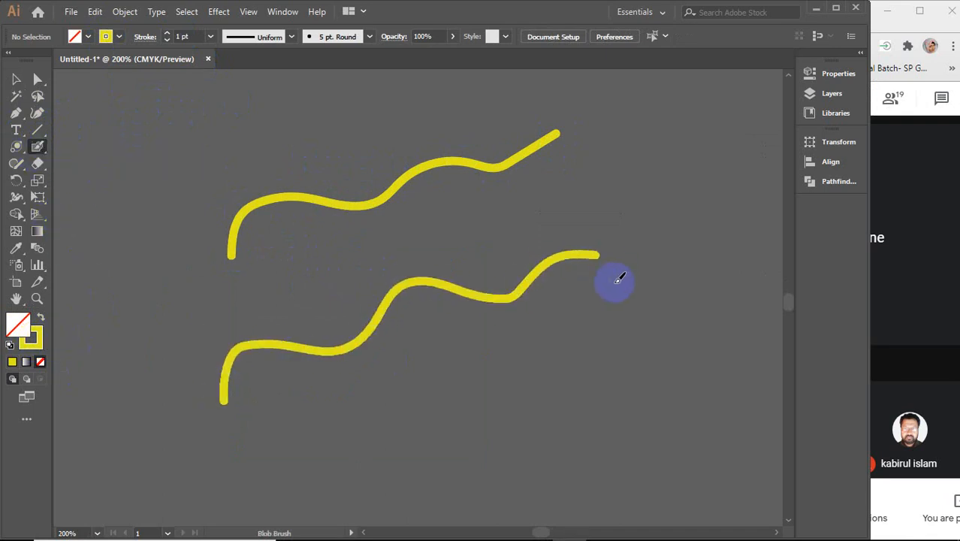
Step: Select the Paintbrush stroke and the Blob Brush stroke in turn to compare their paths and fill and stroke settings
{"action": "left_click", "coordinate": [17, 81]}
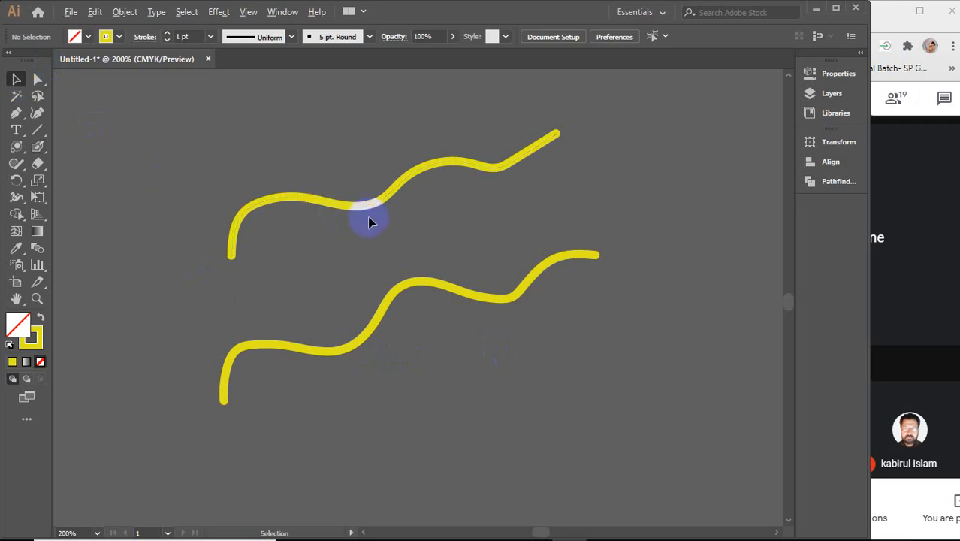
{"action": "scroll", "coordinate": [369, 216], "scroll_direction": "up", "scroll_amount": 2}
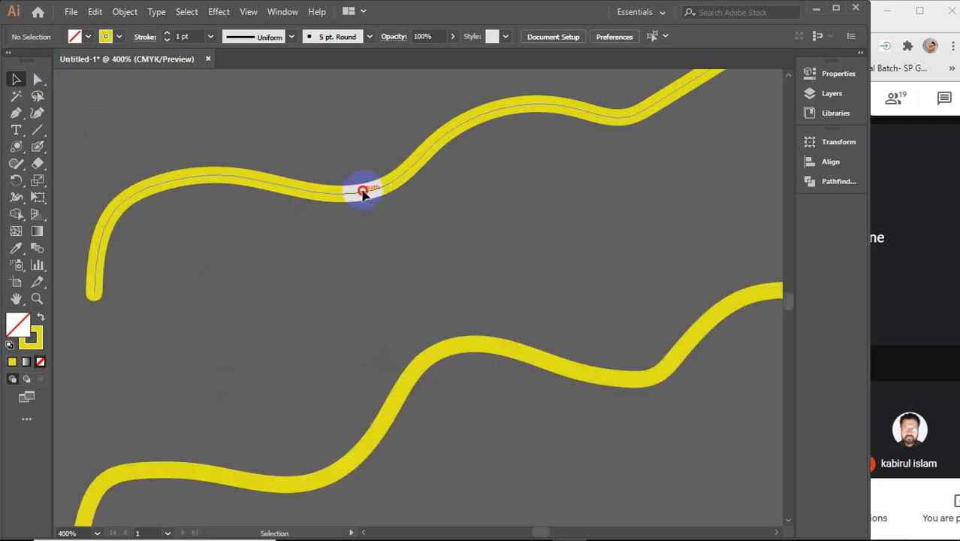
{"action": "left_click", "coordinate": [363, 193]}
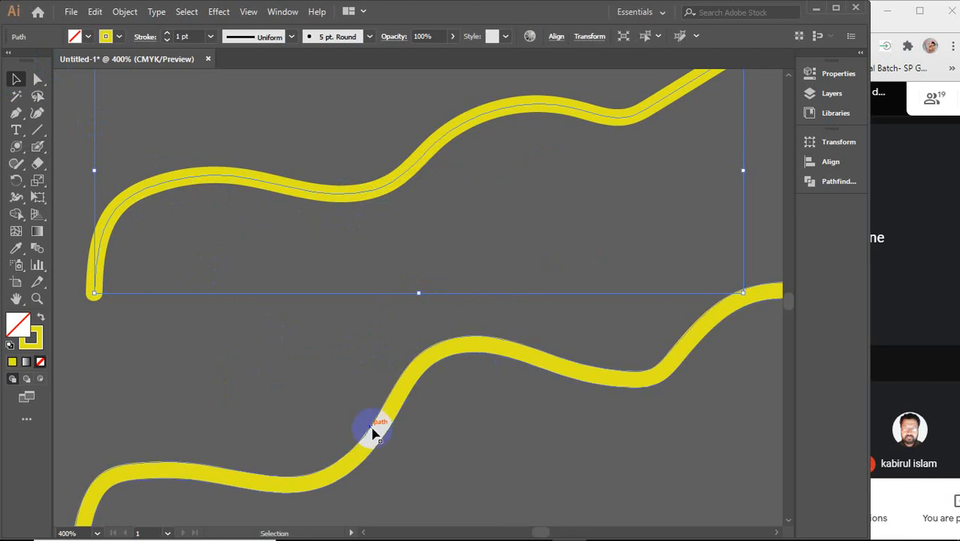
{"action": "left_click", "coordinate": [396, 396]}
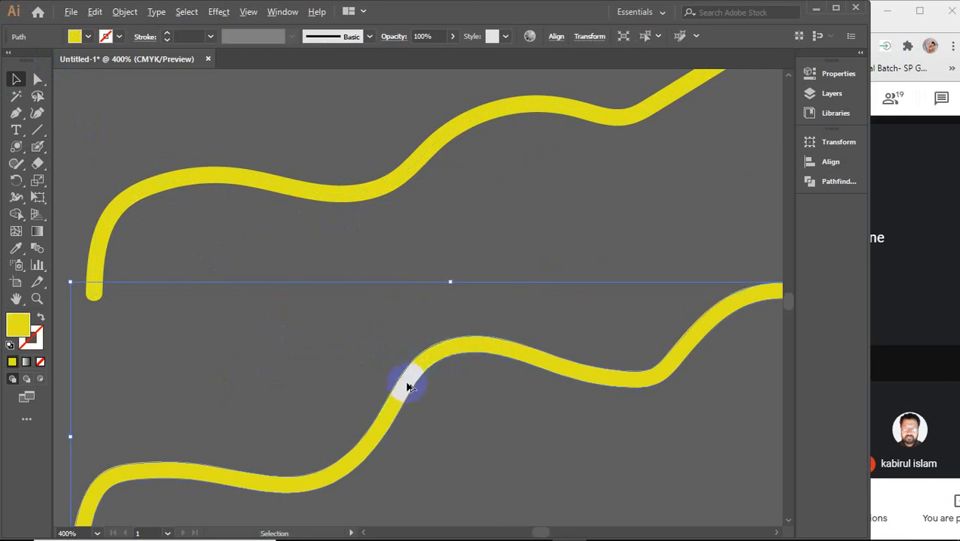
{"action": "scroll", "coordinate": [406, 388], "scroll_direction": "down", "scroll_amount": 4, "text": "alt"}
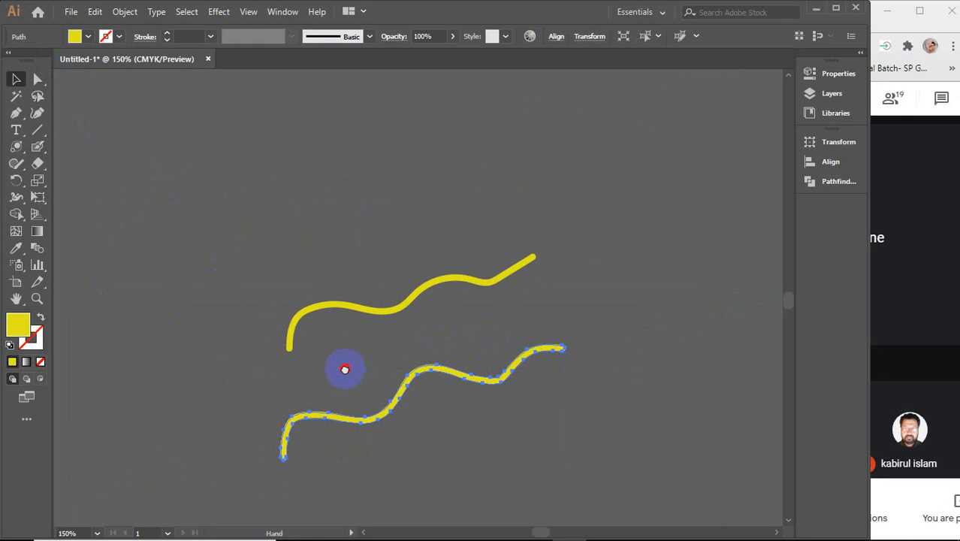
{"action": "left_click_drag", "start_coordinate": [346, 371], "coordinate": [326, 308]}
{"action": "left_click", "coordinate": [268, 169]}
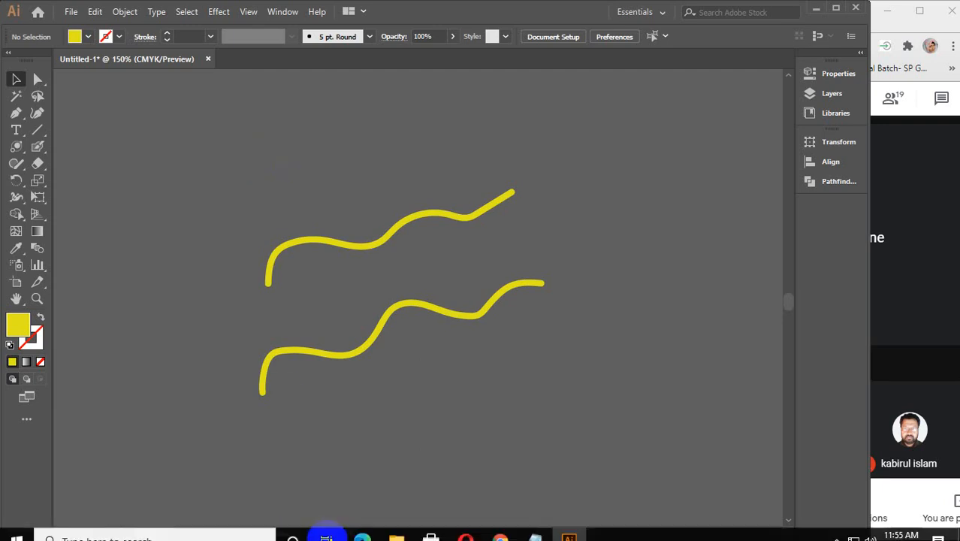
Step: Switch to Chrome and search Google Images for "bangla calligraphy"
{"action": "mouse_move", "coordinate": [496, 529]}
{"action": "left_click", "coordinate": [560, 469]}
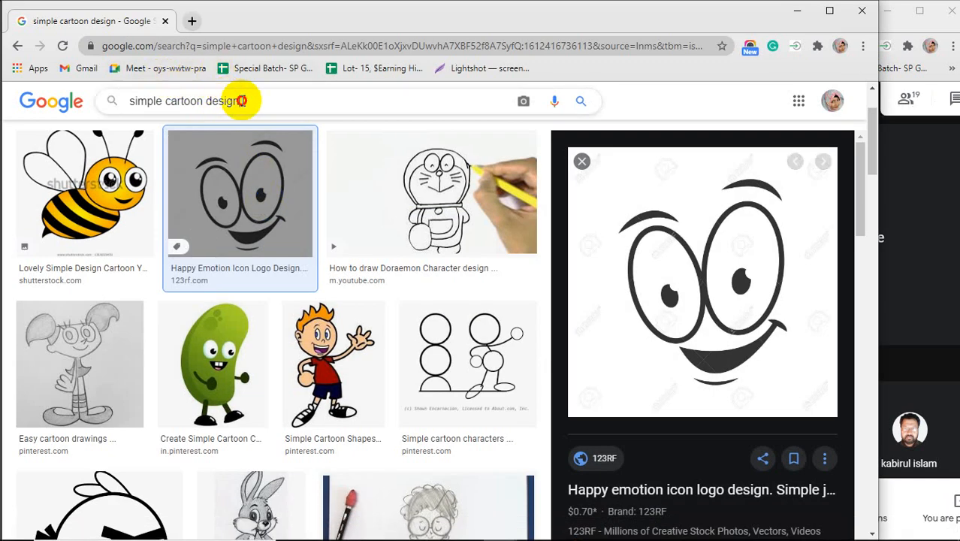
{"action": "left_click_drag", "start_coordinate": [242, 101], "coordinate": [111, 103]}
{"action": "type", "text": "ba"}
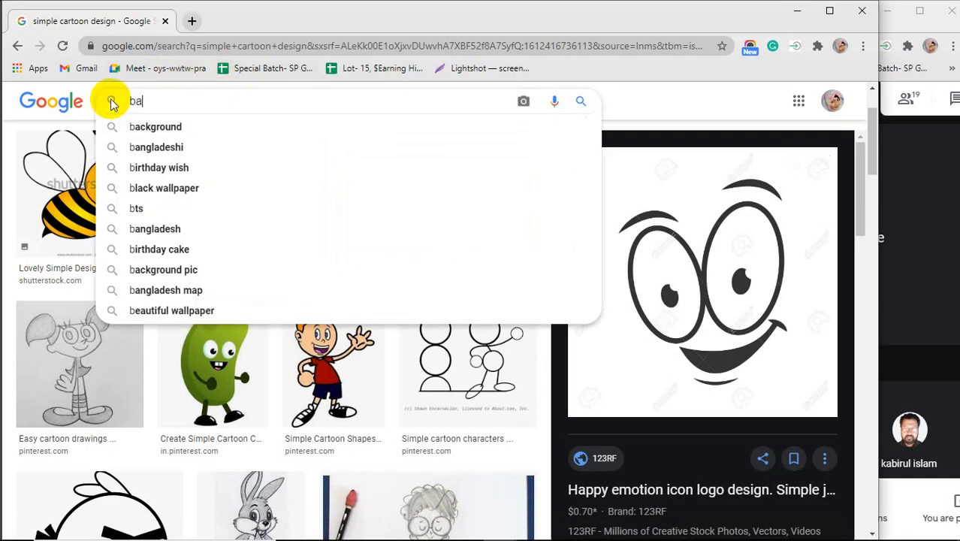
{"action": "type", "text": "ngla "}
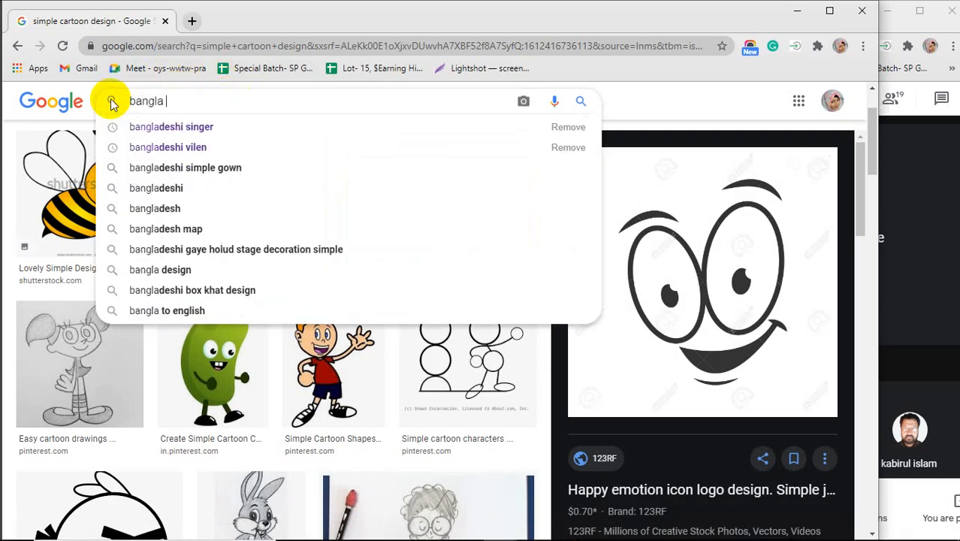
{"action": "type", "text": "call"}
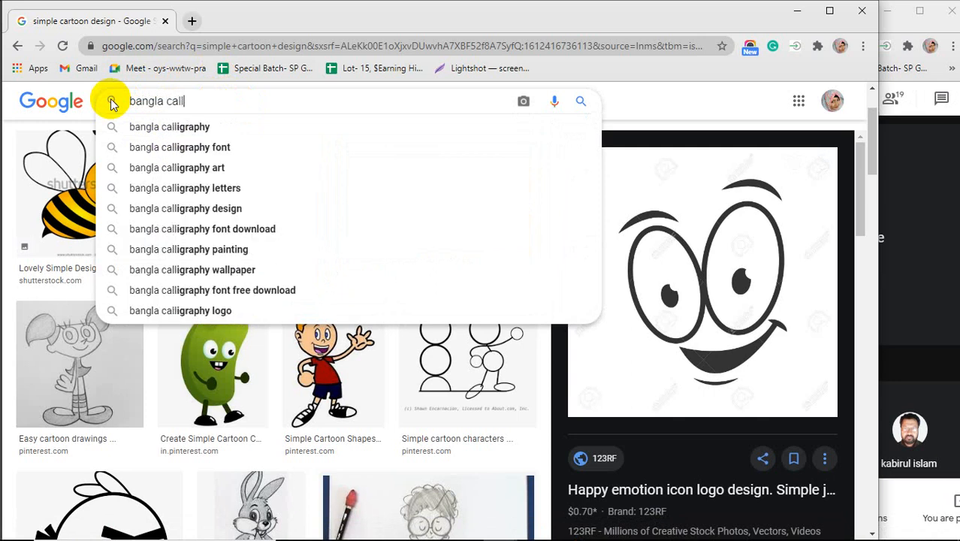
{"action": "key", "text": "Down"}
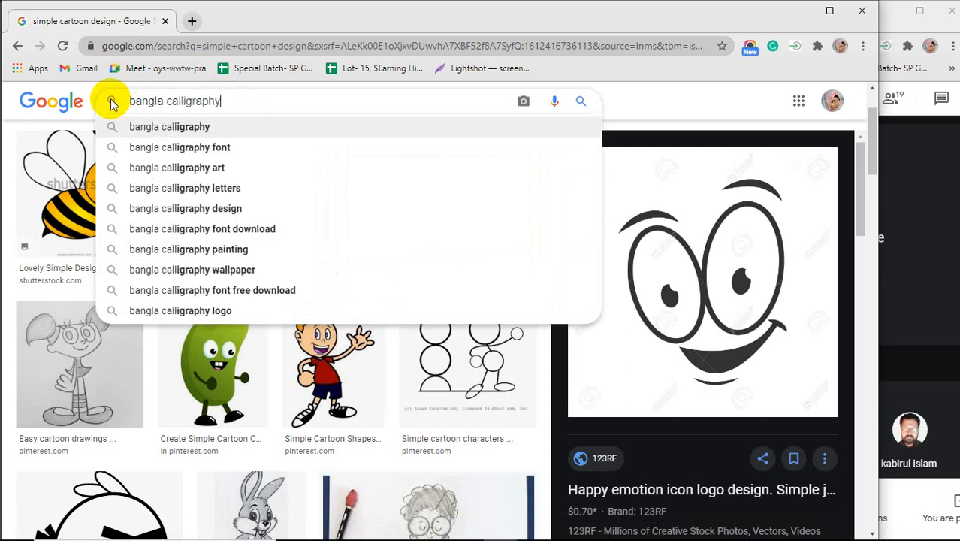
{"action": "key", "text": "Return"}
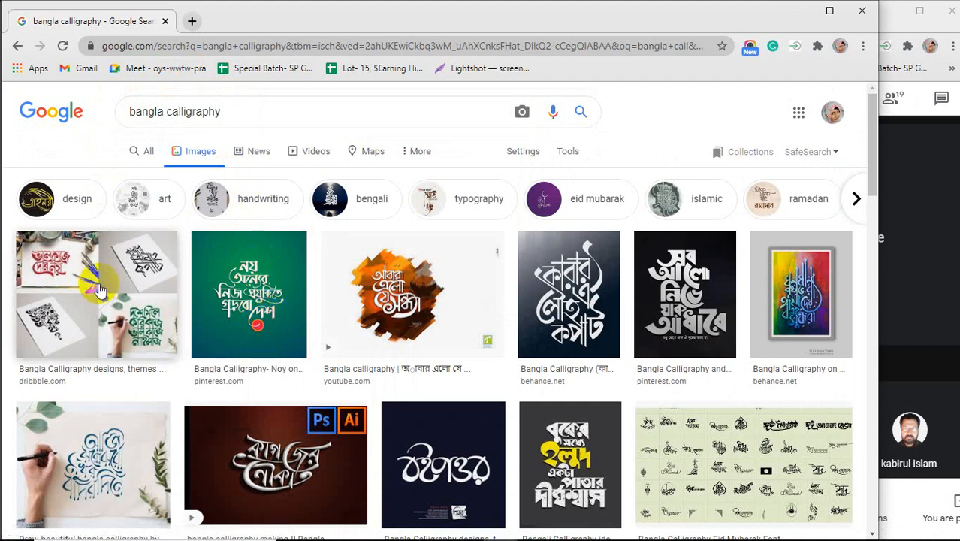
Step: Preview the green Bangla calligraphy image and look through more of the image results
{"action": "left_click", "coordinate": [244, 280]}
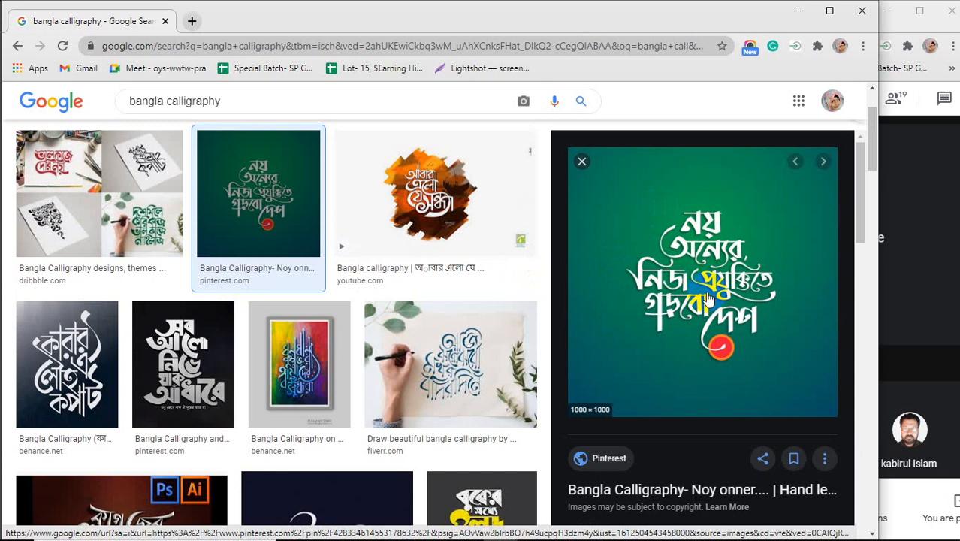
{"action": "scroll", "coordinate": [385, 318], "scroll_direction": "down", "scroll_amount": 3}
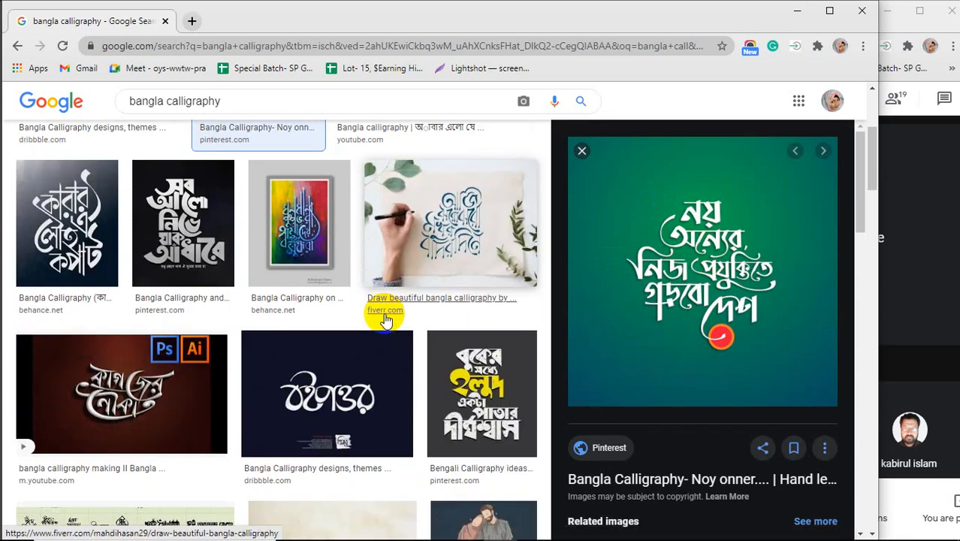
{"action": "scroll", "coordinate": [385, 321], "scroll_direction": "down", "scroll_amount": 1}
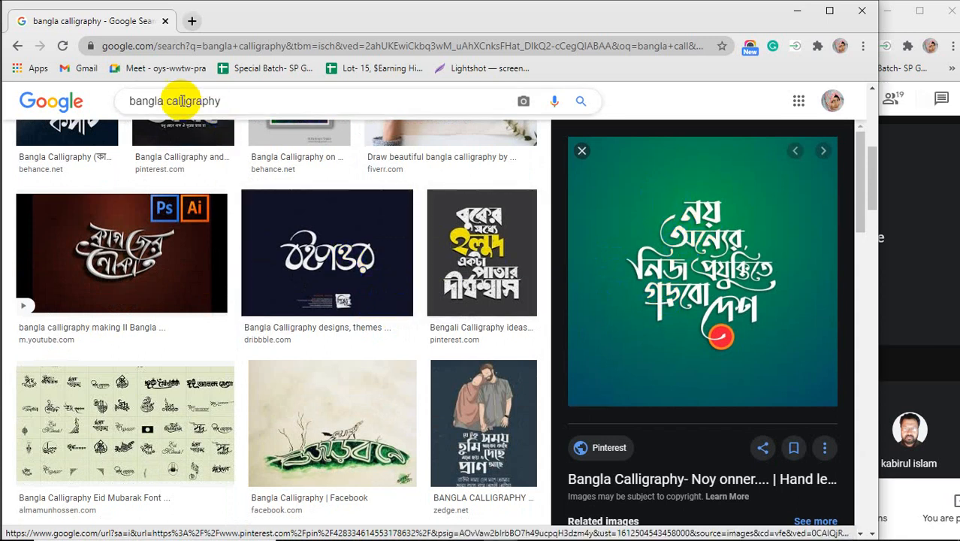
Step: Search Google Images for "arabic calligraphy" and preview the black teardrop-shaped VectorStock design on grey
{"action": "left_click_drag", "start_coordinate": [164, 102], "coordinate": [111, 109]}
{"action": "type", "text": "a"}
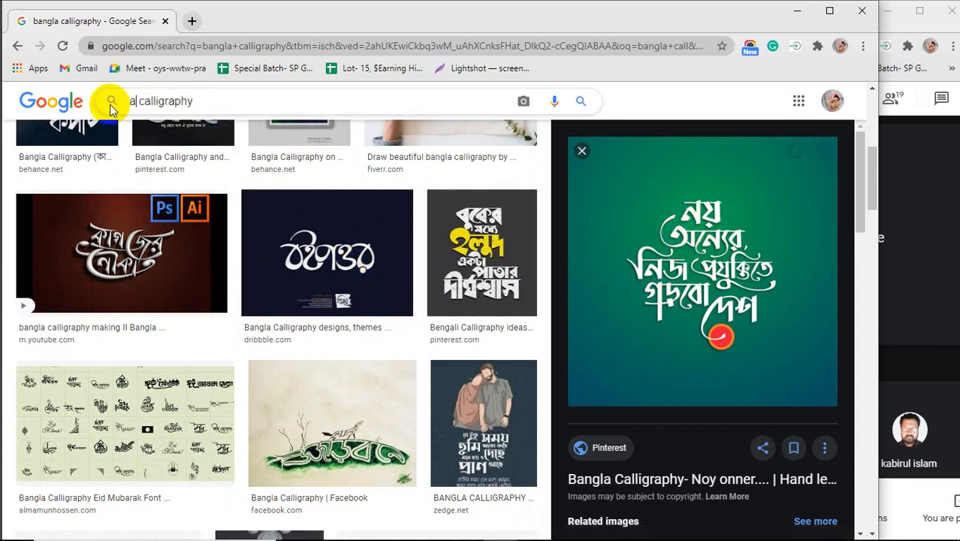
{"action": "type", "text": "r"}
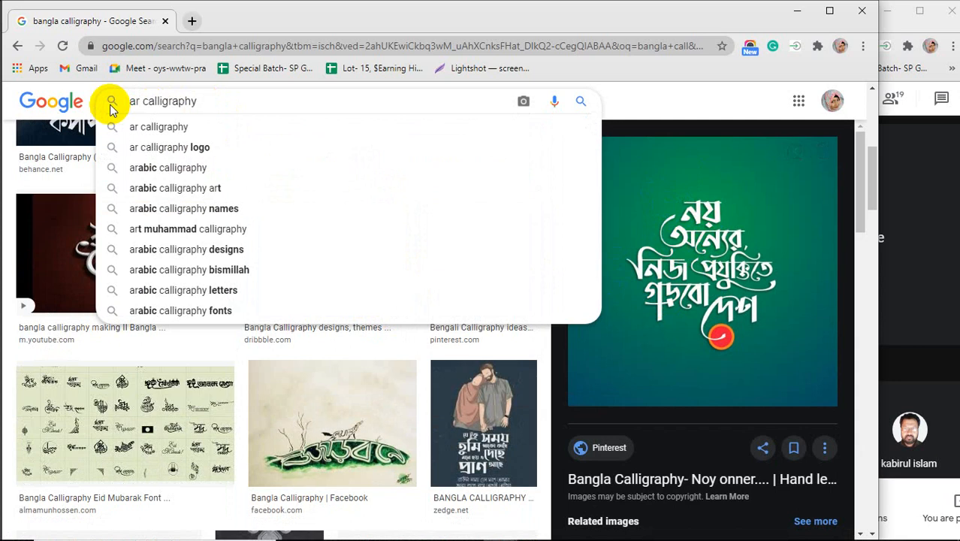
{"action": "key", "text": "Down"}
{"action": "key", "text": "Down"}
{"action": "key", "text": "Down"}
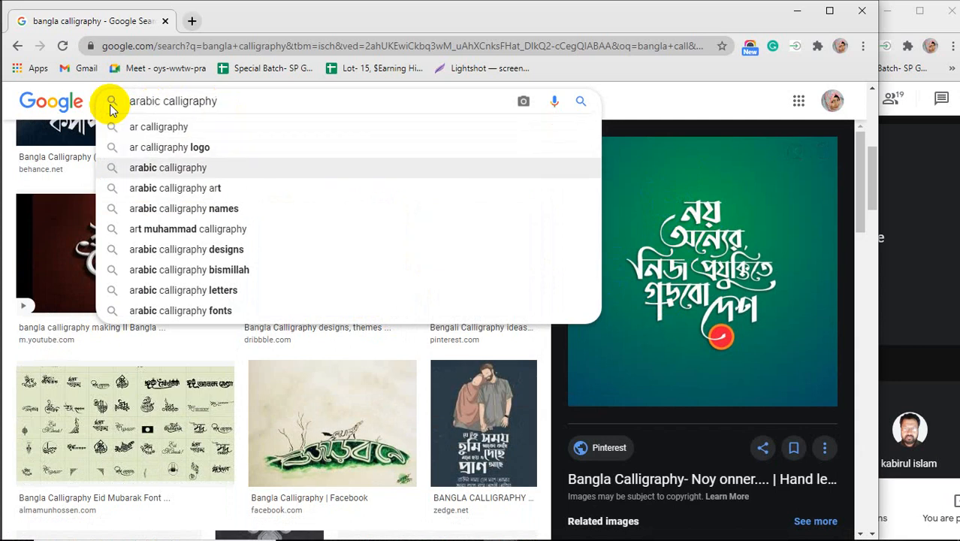
{"action": "key", "text": "Return"}
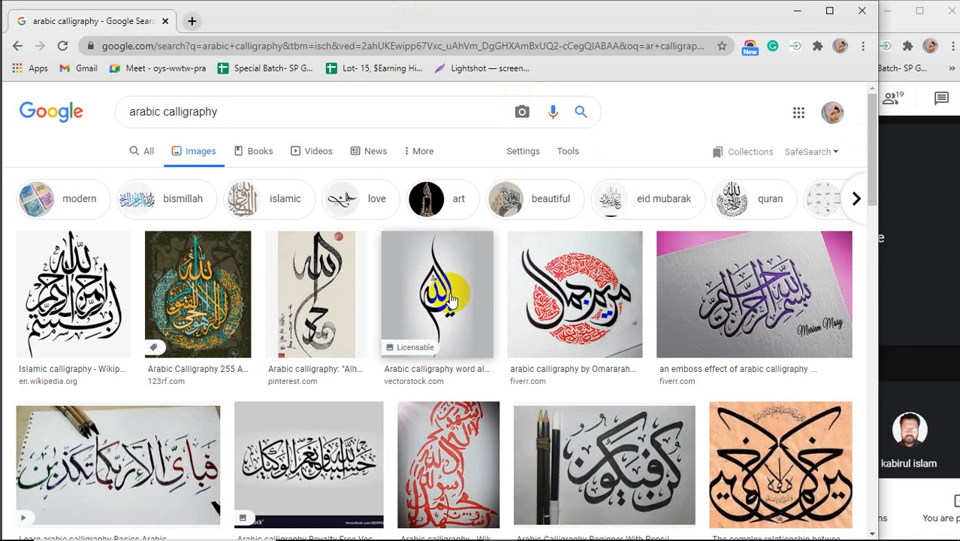
{"action": "left_click", "coordinate": [427, 292]}
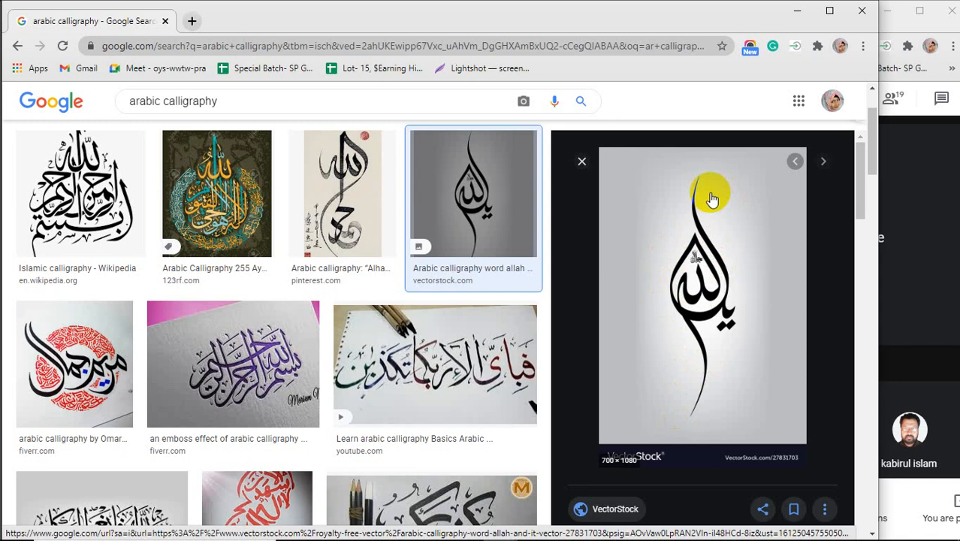
{"action": "scroll", "coordinate": [399, 286], "scroll_direction": "down", "scroll_amount": 6}
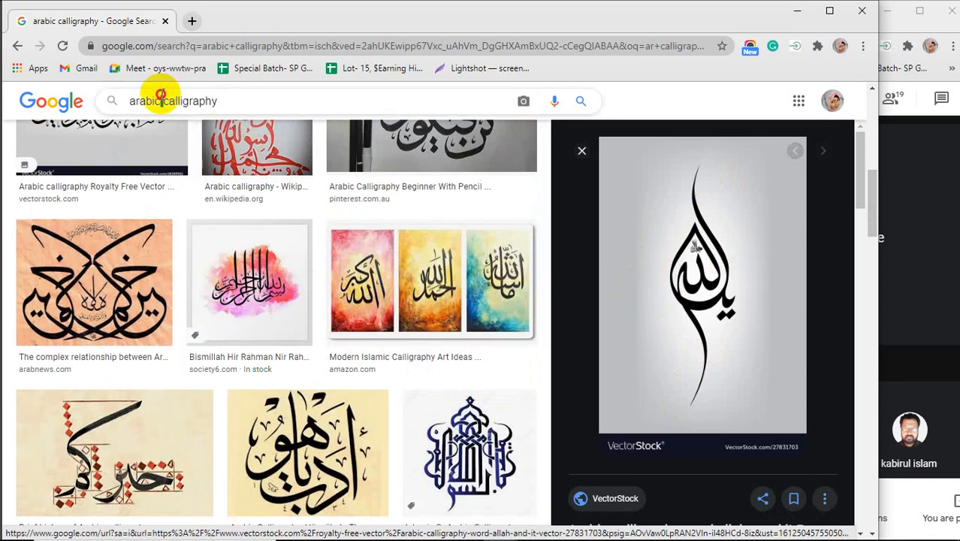
Step: Search Google Images for "english calligraphy"
{"action": "left_click_drag", "start_coordinate": [162, 100], "coordinate": [126, 105]}
{"action": "type", "text": "en"}
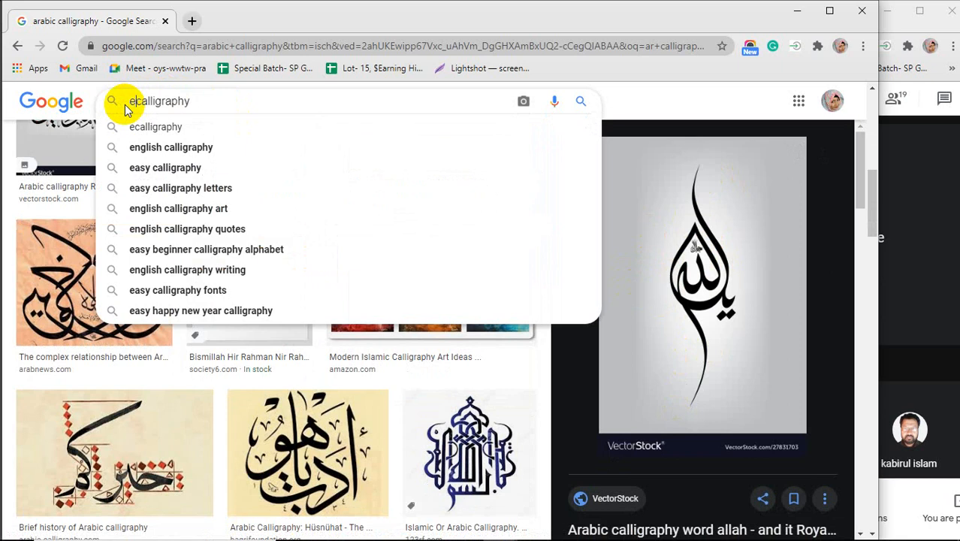
{"action": "type", "text": "g"}
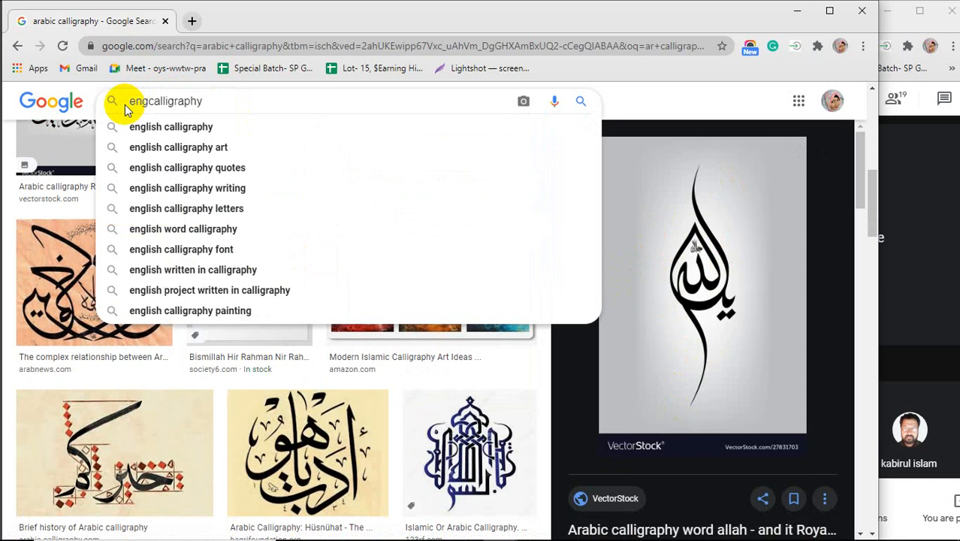
{"action": "key", "text": "Down"}
{"action": "key", "text": "Return"}
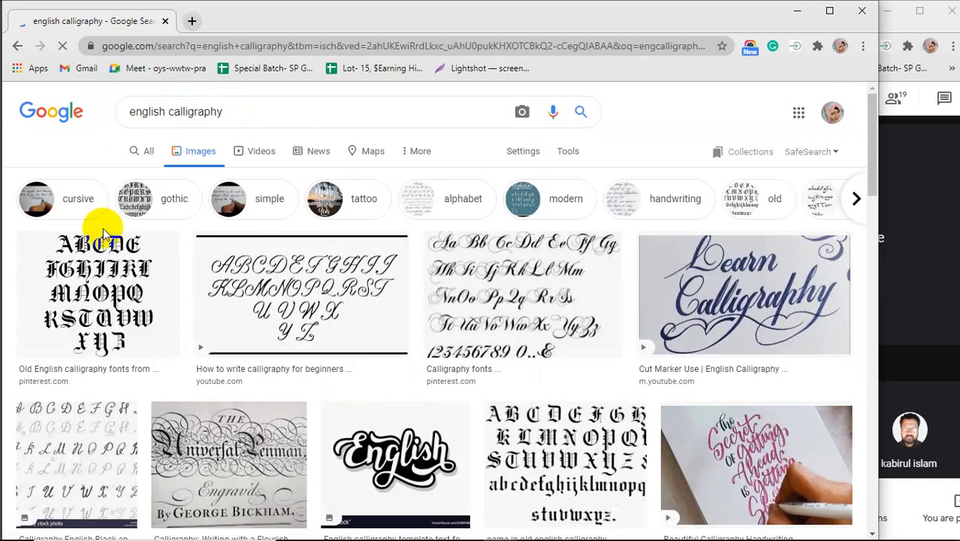
Step: Look through the English calligraphy results and preview the pink hand-lettered "Beautiful Calligraphy Handwriting" image
{"action": "scroll", "coordinate": [721, 304], "scroll_direction": "down", "scroll_amount": 3}
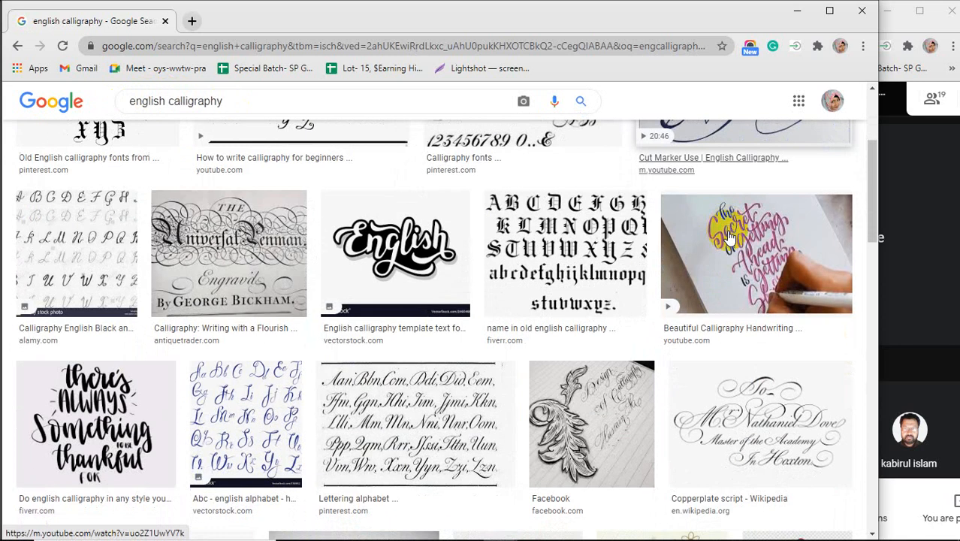
{"action": "left_click", "coordinate": [725, 293]}
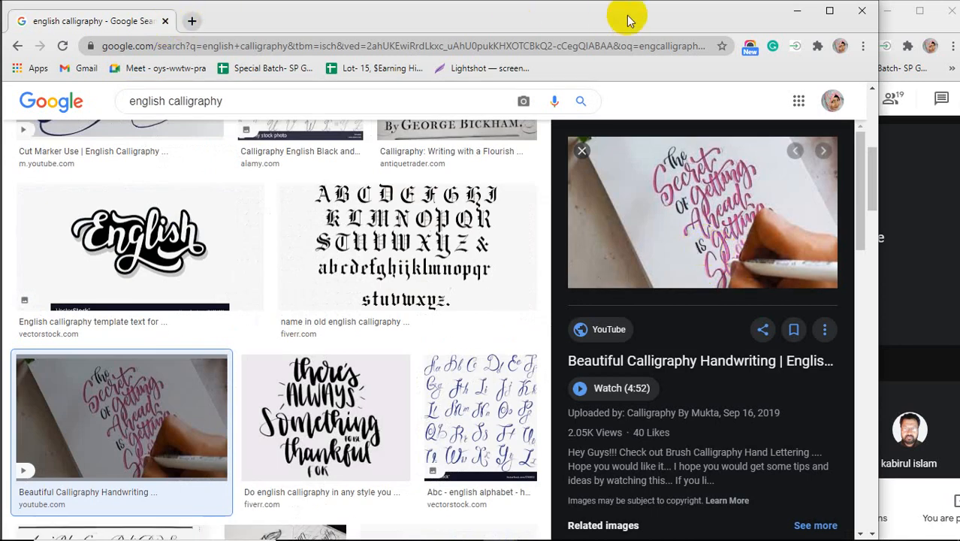
Step: Return to Illustrator and delete both yellow wavy strokes from the canvas
{"action": "left_click", "coordinate": [797, 10]}
{"action": "left_click_drag", "start_coordinate": [345, 189], "coordinate": [463, 397]}
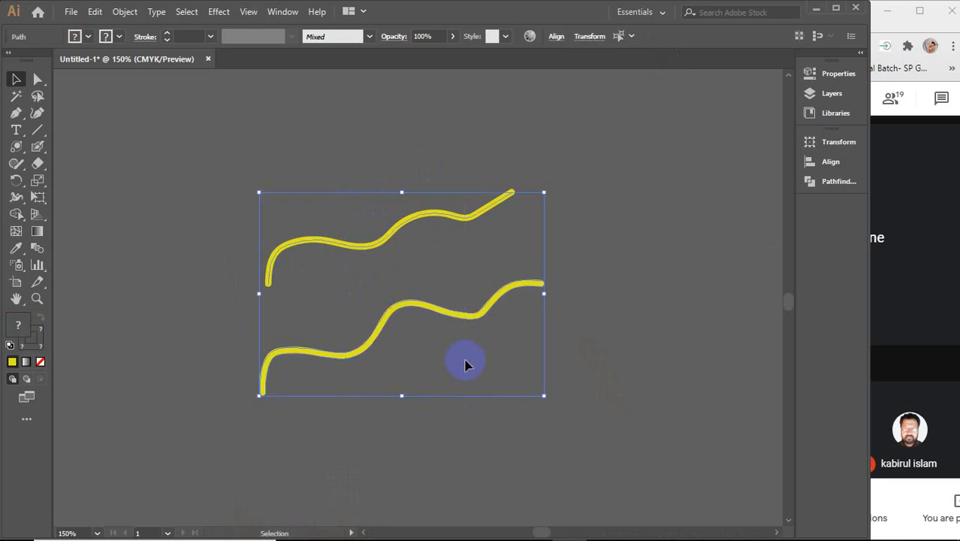
{"action": "key", "text": "Delete"}
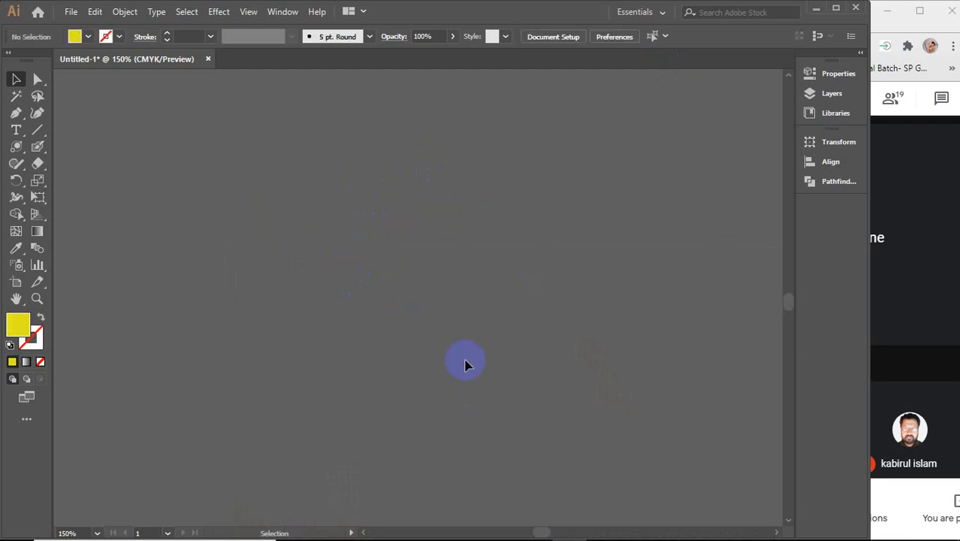
Step: Activate the Paintbrush tool, swap the colours to no fill and a yellow stroke, and show the Brushes panel
{"action": "left_click", "coordinate": [38, 145]}
{"action": "left_click", "coordinate": [93, 147]}
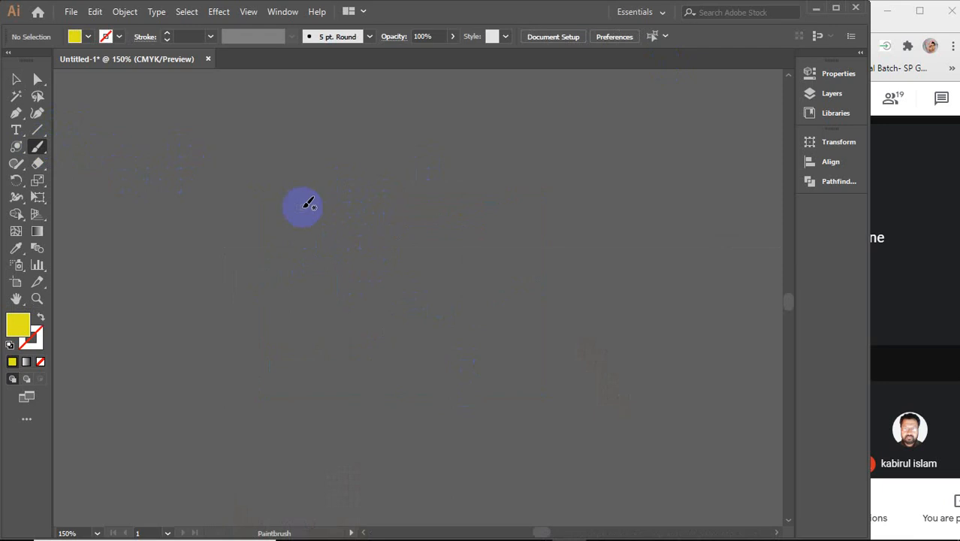
{"action": "key", "text": "shift+x"}
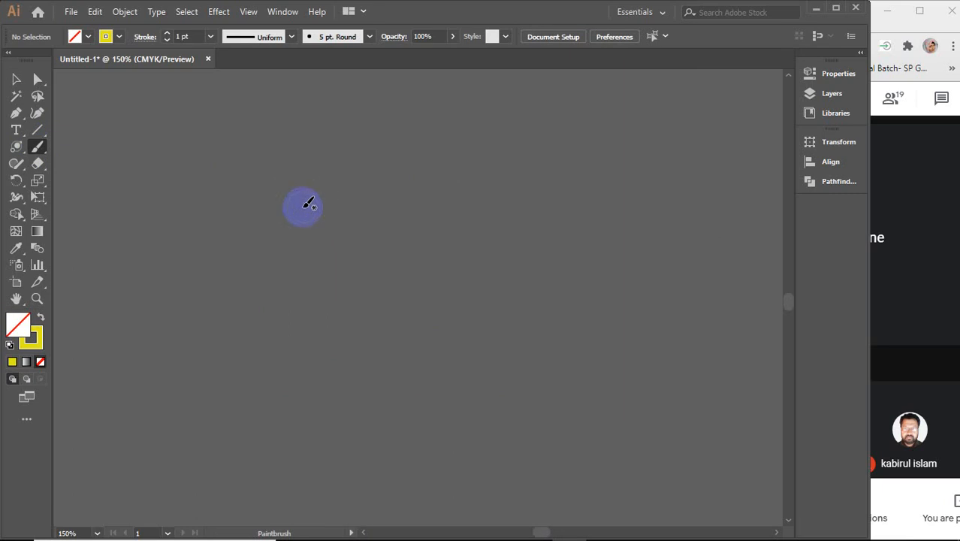
{"action": "left_click", "coordinate": [282, 11]}
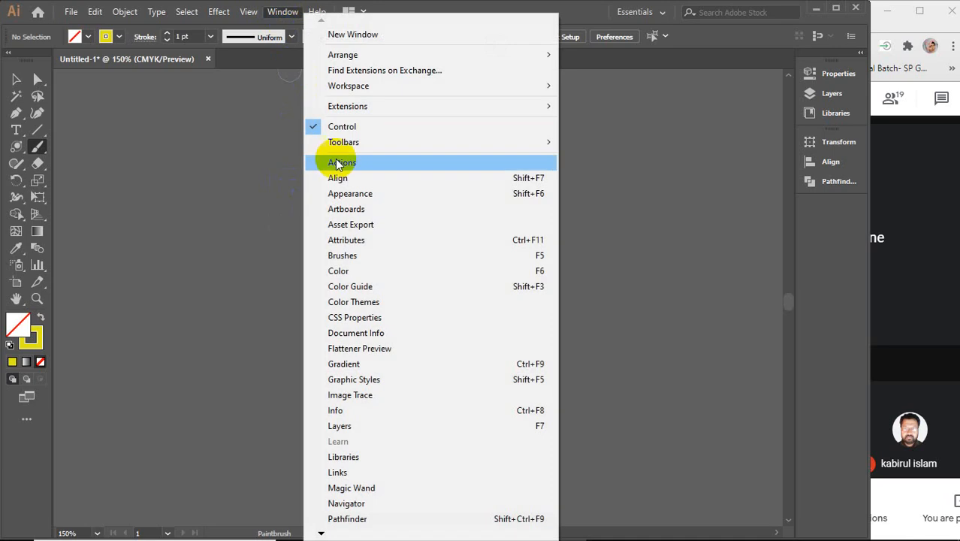
{"action": "left_click", "coordinate": [355, 254]}
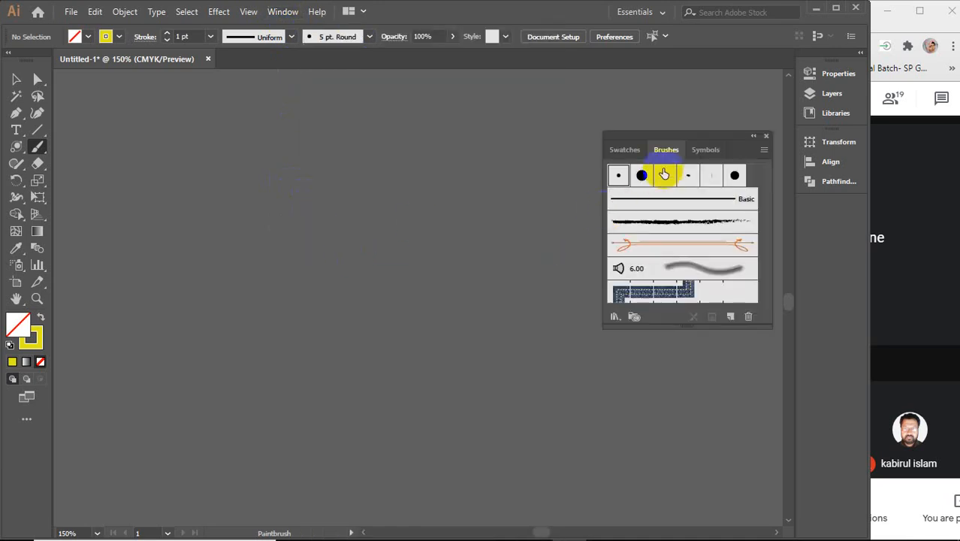
{"action": "mouse_move", "coordinate": [651, 138]}
{"action": "left_mouse_down"}
{"action": "mouse_move", "coordinate": [669, 161]}
{"action": "mouse_move", "coordinate": [658, 188]}
{"action": "left_mouse_up"}
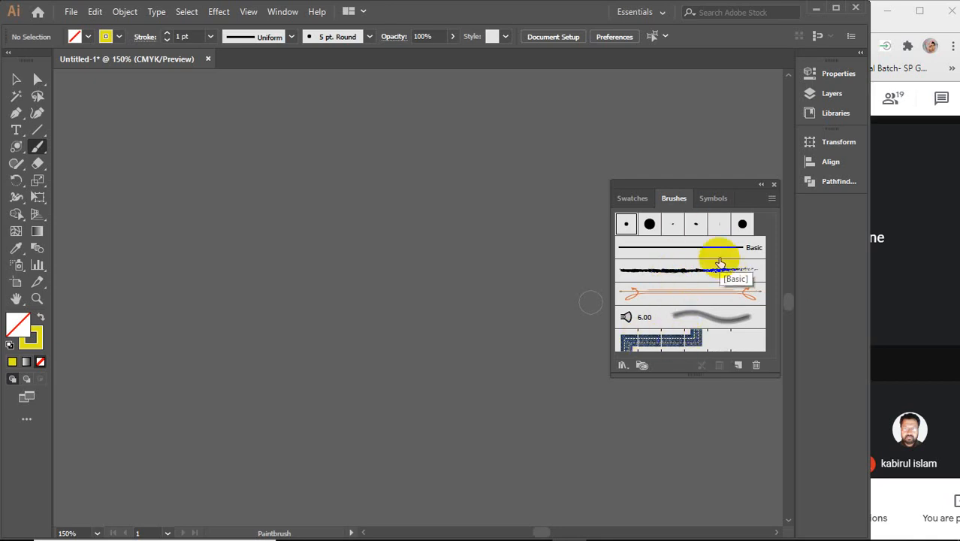
Step: Open the Artistic_Calligraphic brush library, place it below the Brushes panel and choose the 30 pt. Flat brush
{"action": "left_click", "coordinate": [771, 201]}
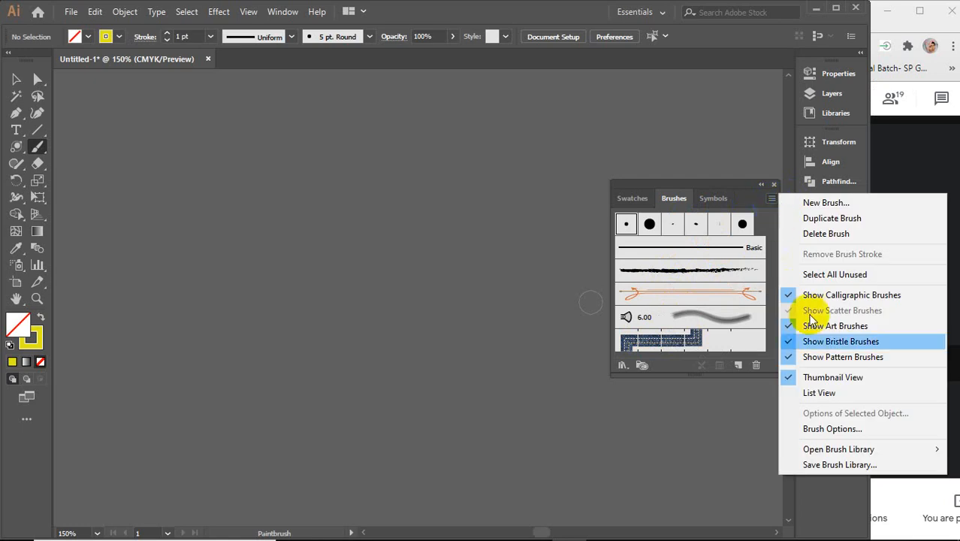
{"action": "mouse_move", "coordinate": [810, 455]}
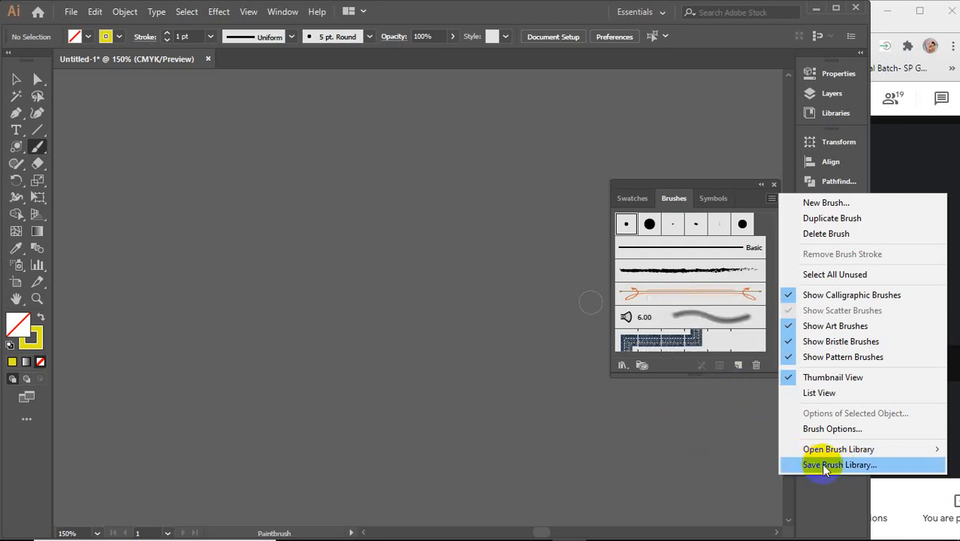
{"action": "mouse_move", "coordinate": [825, 448]}
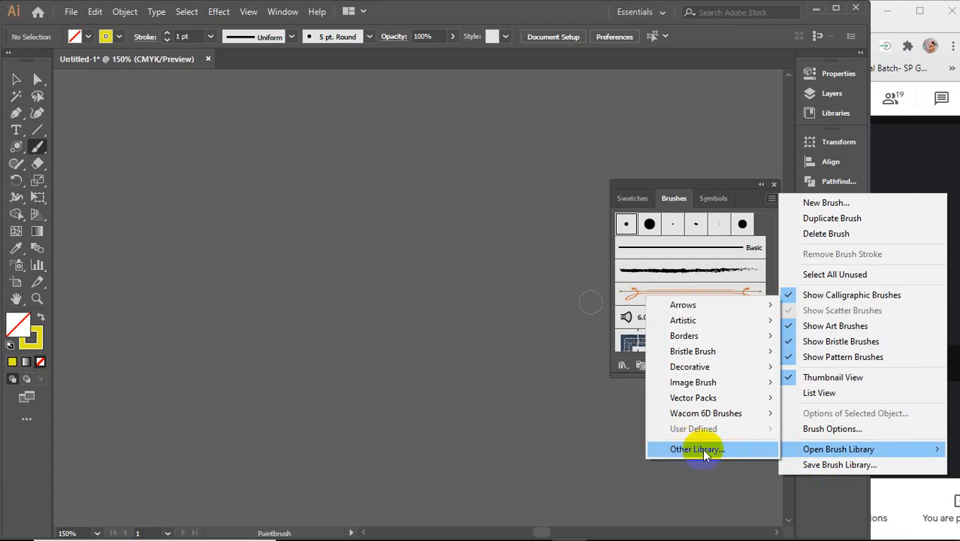
{"action": "mouse_move", "coordinate": [684, 311]}
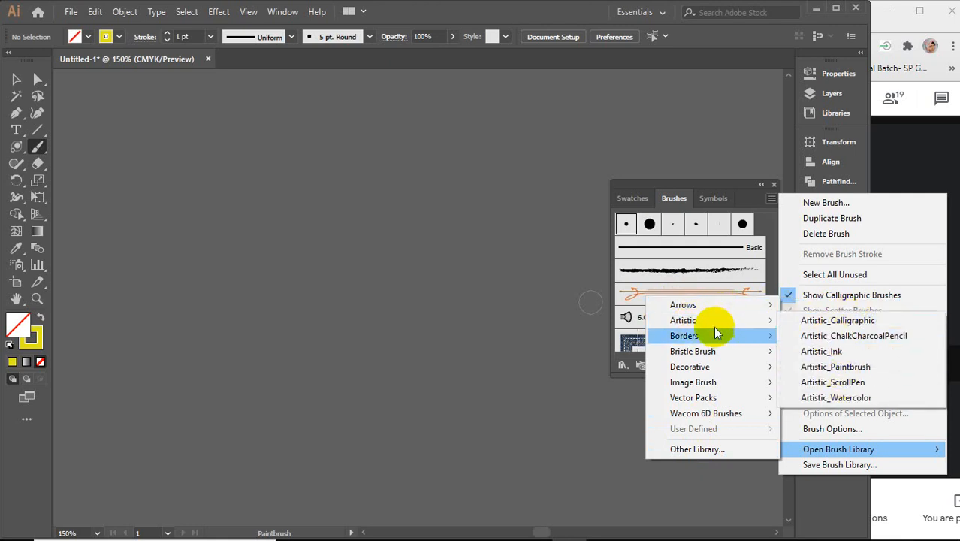
{"action": "mouse_move", "coordinate": [715, 334]}
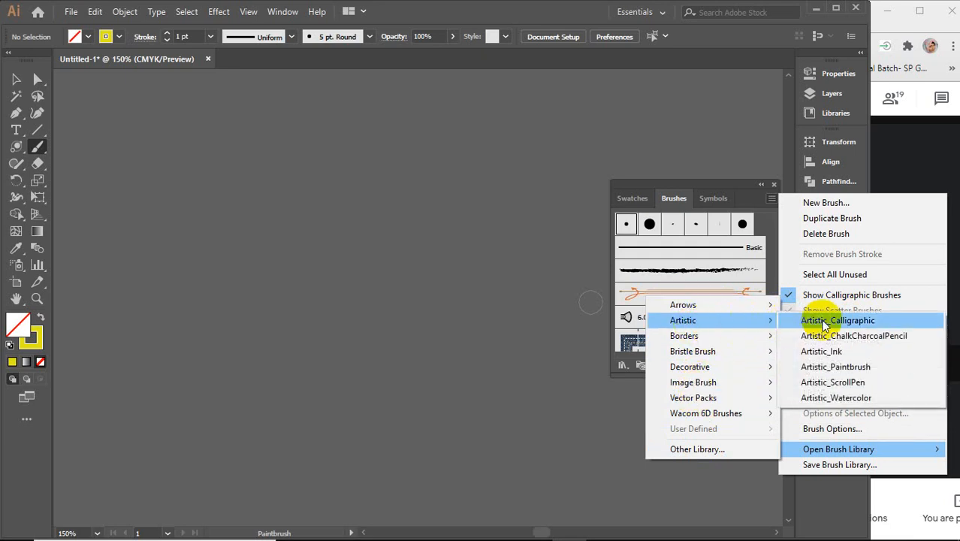
{"action": "left_click", "coordinate": [824, 323]}
{"action": "mouse_move", "coordinate": [531, 241]}
{"action": "left_mouse_down"}
{"action": "mouse_move", "coordinate": [726, 96]}
{"action": "mouse_move", "coordinate": [745, 57]}
{"action": "left_mouse_up"}
{"action": "mouse_move", "coordinate": [776, 158]}
{"action": "left_mouse_down"}
{"action": "mouse_move", "coordinate": [788, 194]}
{"action": "mouse_move", "coordinate": [773, 216]}
{"action": "left_mouse_up"}
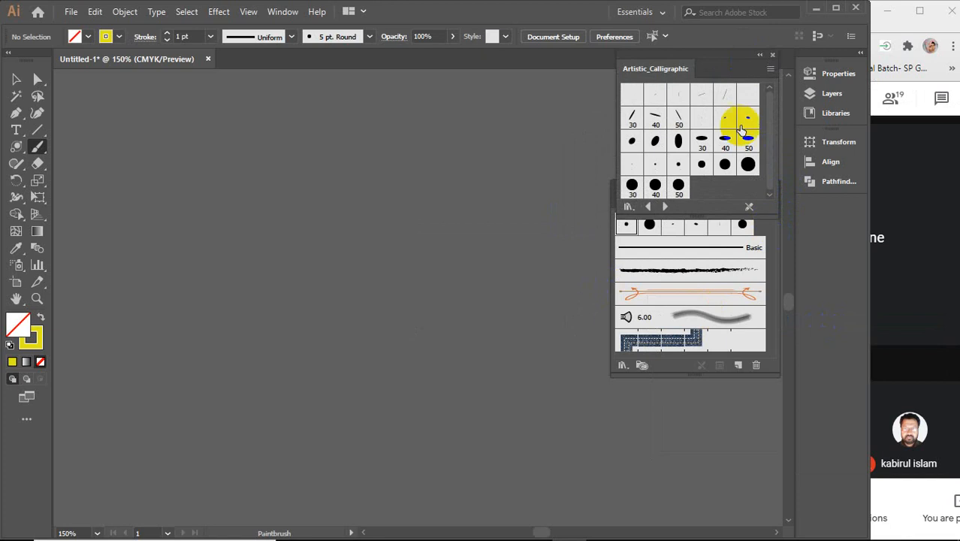
{"action": "left_click_drag", "start_coordinate": [720, 60], "coordinate": [723, 394]}
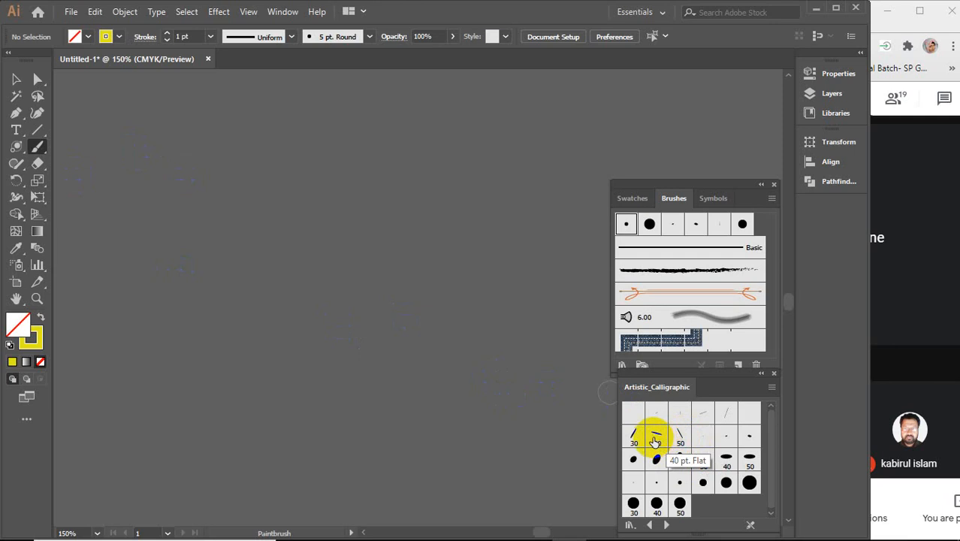
{"action": "left_click", "coordinate": [633, 434]}
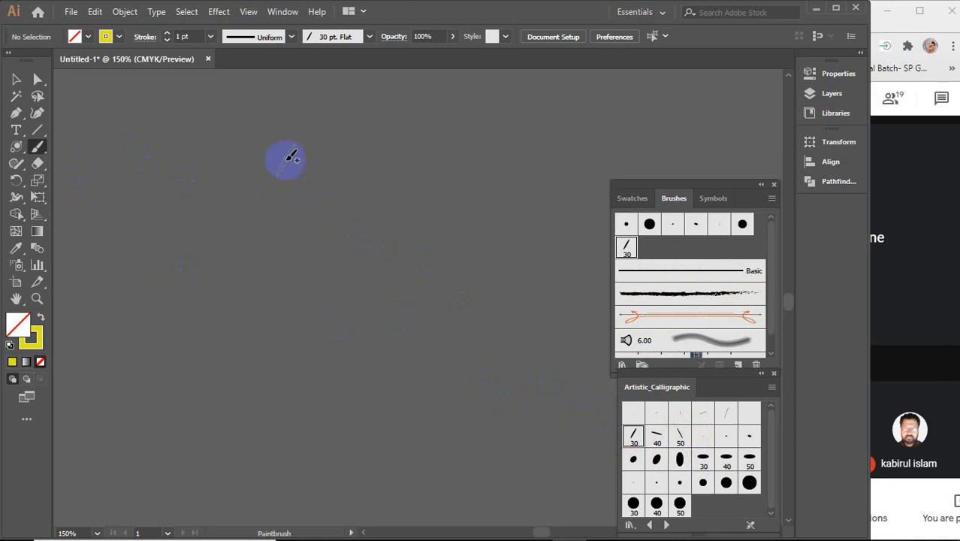
{"action": "mouse_move", "coordinate": [289, 158]}
{"action": "left_mouse_down"}
{"action": "mouse_move", "coordinate": [259, 199]}
{"action": "mouse_move", "coordinate": [332, 216]}
{"action": "mouse_move", "coordinate": [262, 257]}
{"action": "mouse_move", "coordinate": [331, 247]}
{"action": "mouse_move", "coordinate": [328, 221]}
{"action": "mouse_move", "coordinate": [369, 268]}
{"action": "mouse_move", "coordinate": [391, 127]}
{"action": "mouse_move", "coordinate": [407, 214]}
{"action": "mouse_move", "coordinate": [429, 102]}
{"action": "mouse_move", "coordinate": [449, 159]}
{"action": "left_mouse_up"}
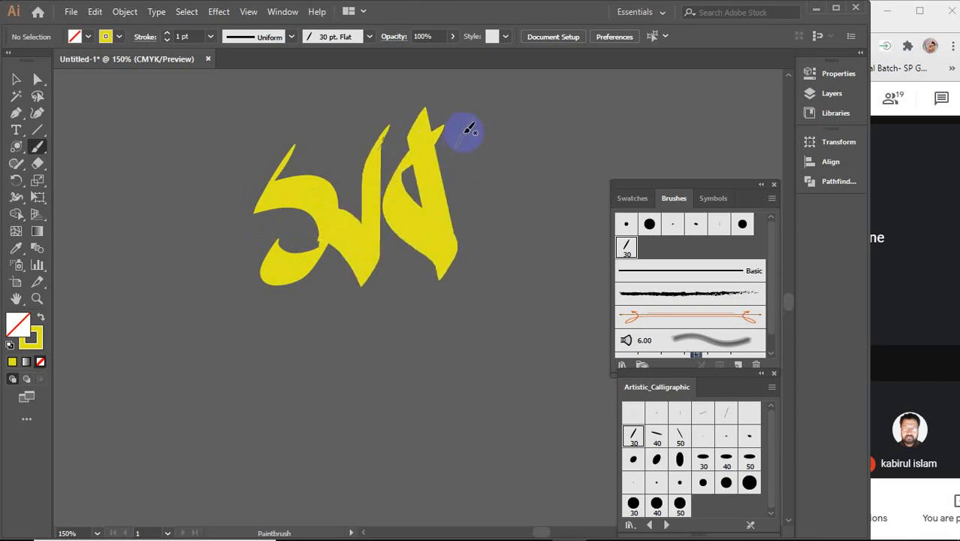
{"action": "key", "text": "ctrl+z"}
{"action": "key", "text": "ctrl+z"}
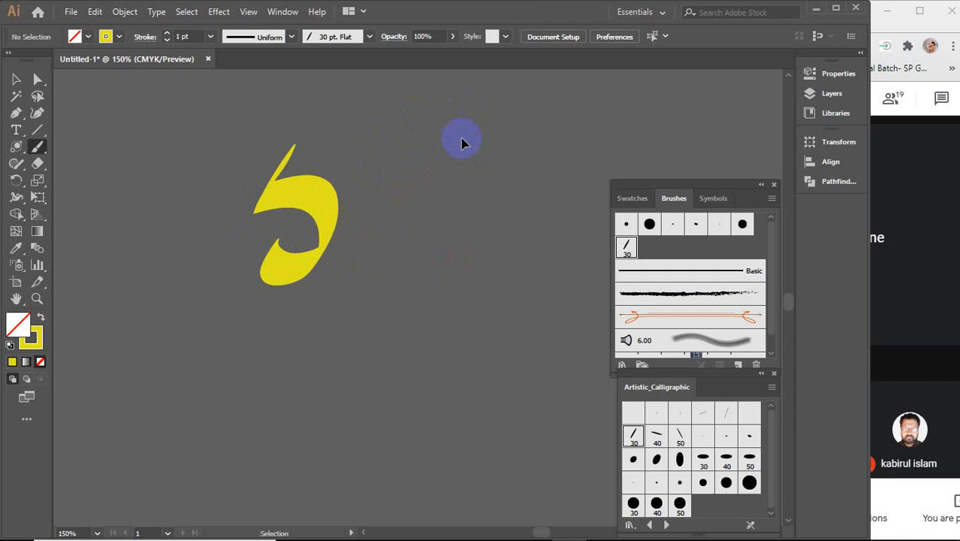
{"action": "key", "text": "ctrl+z"}
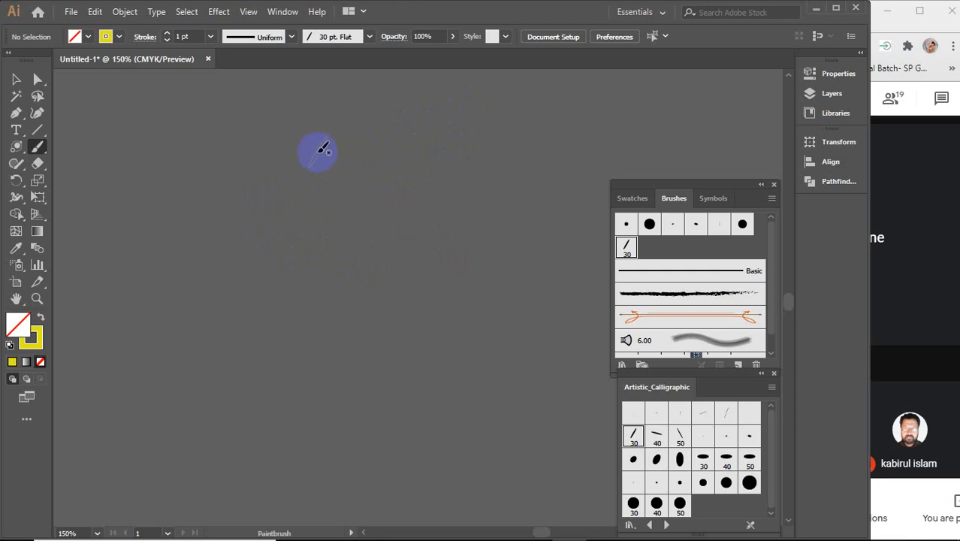
Step: Paint the Bangla letters আবা in yellow with the 30 pt. Flat brush, repainting any unsatisfactory stroke
{"action": "mouse_move", "coordinate": [324, 148]}
{"action": "left_mouse_down"}
{"action": "mouse_move", "coordinate": [296, 172]}
{"action": "mouse_move", "coordinate": [286, 257]}
{"action": "mouse_move", "coordinate": [247, 188]}
{"action": "left_mouse_up"}
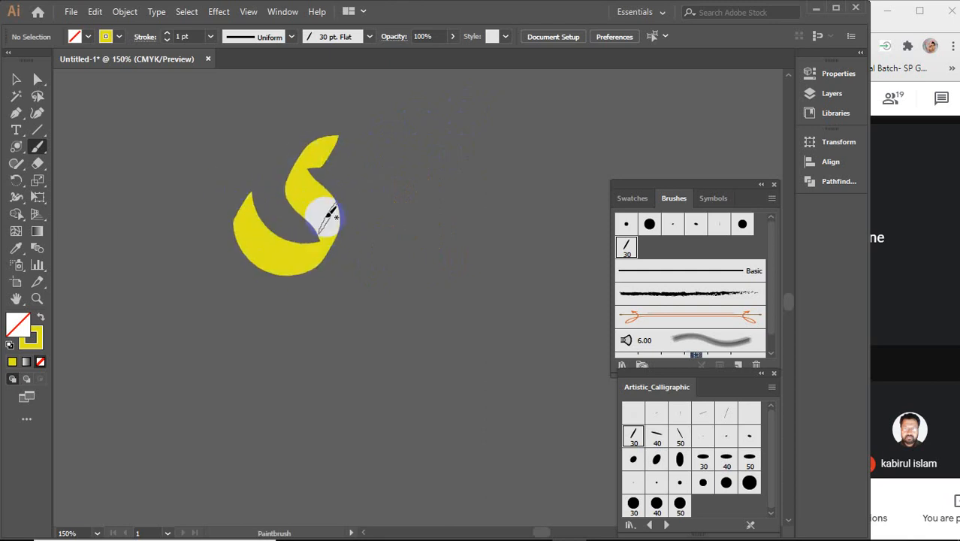
{"action": "mouse_move", "coordinate": [328, 219]}
{"action": "left_mouse_down"}
{"action": "mouse_move", "coordinate": [364, 263]}
{"action": "mouse_move", "coordinate": [366, 290]}
{"action": "mouse_move", "coordinate": [377, 183]}
{"action": "mouse_move", "coordinate": [404, 116]}
{"action": "left_mouse_up"}
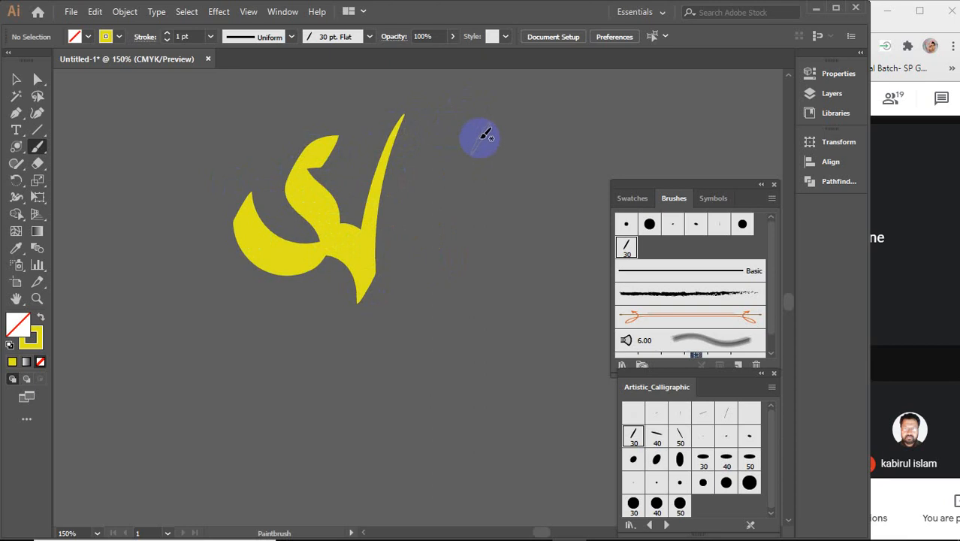
{"action": "mouse_move", "coordinate": [485, 134]}
{"action": "left_mouse_down"}
{"action": "mouse_move", "coordinate": [406, 196]}
{"action": "mouse_move", "coordinate": [457, 239]}
{"action": "mouse_move", "coordinate": [472, 150]}
{"action": "mouse_move", "coordinate": [506, 131]}
{"action": "mouse_move", "coordinate": [511, 289]}
{"action": "left_mouse_up"}
{"action": "key", "text": "ctrl+z"}
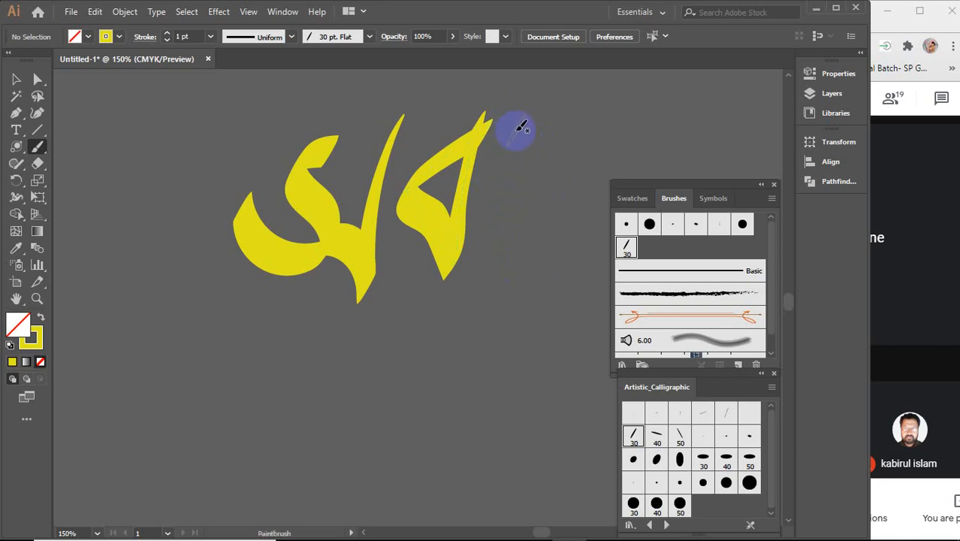
{"action": "mouse_move", "coordinate": [521, 126]}
{"action": "left_mouse_down"}
{"action": "mouse_move", "coordinate": [496, 235]}
{"action": "mouse_move", "coordinate": [510, 295]}
{"action": "left_mouse_up"}
Step: Paint the triangular body of the closing letter র after the vertical stroke, undoing and repainting it until well shaped
{"action": "mouse_move", "coordinate": [594, 117]}
{"action": "left_mouse_down"}
{"action": "mouse_move", "coordinate": [554, 154]}
{"action": "mouse_move", "coordinate": [532, 196]}
{"action": "mouse_move", "coordinate": [562, 274]}
{"action": "left_mouse_up"}
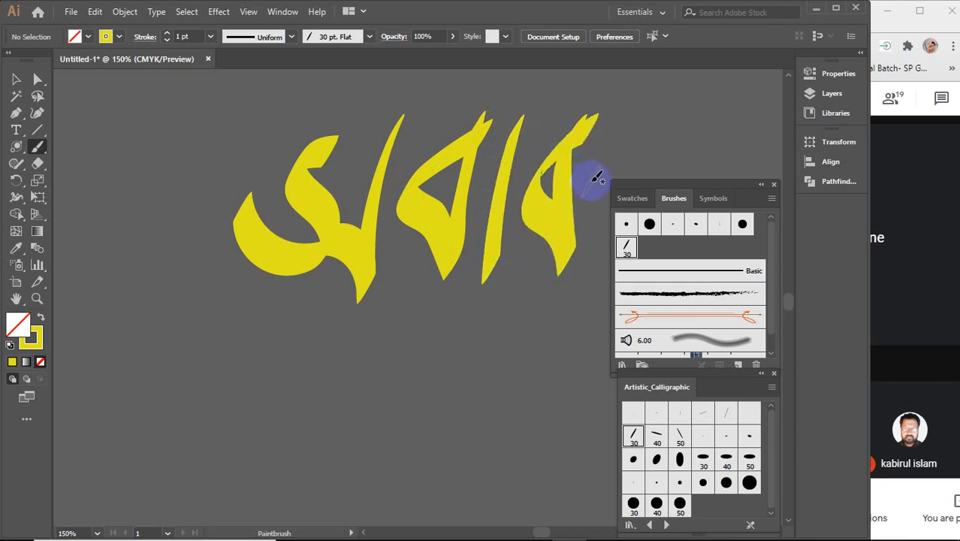
{"action": "key", "text": "ctrl+z"}
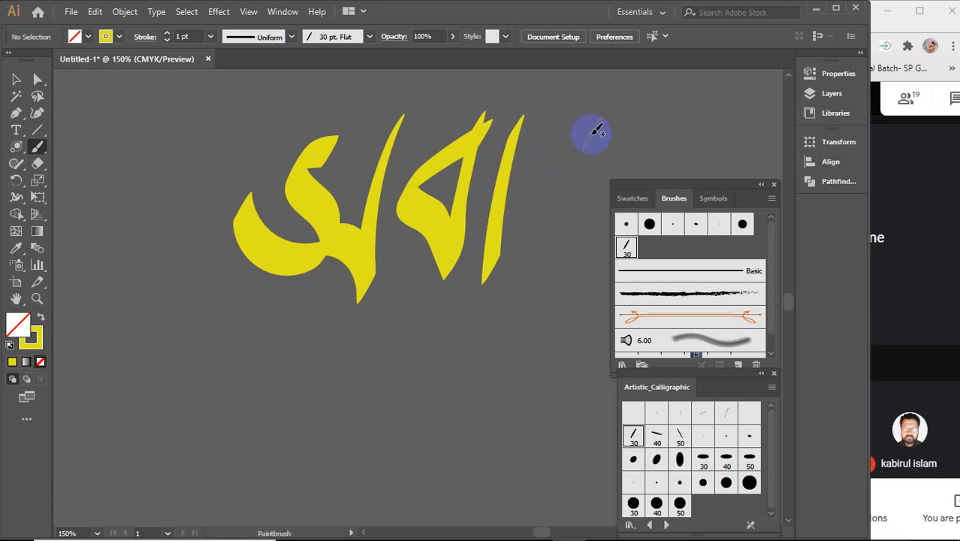
{"action": "mouse_move", "coordinate": [596, 131]}
{"action": "left_mouse_down"}
{"action": "mouse_move", "coordinate": [521, 179]}
{"action": "mouse_move", "coordinate": [562, 277]}
{"action": "left_mouse_up"}
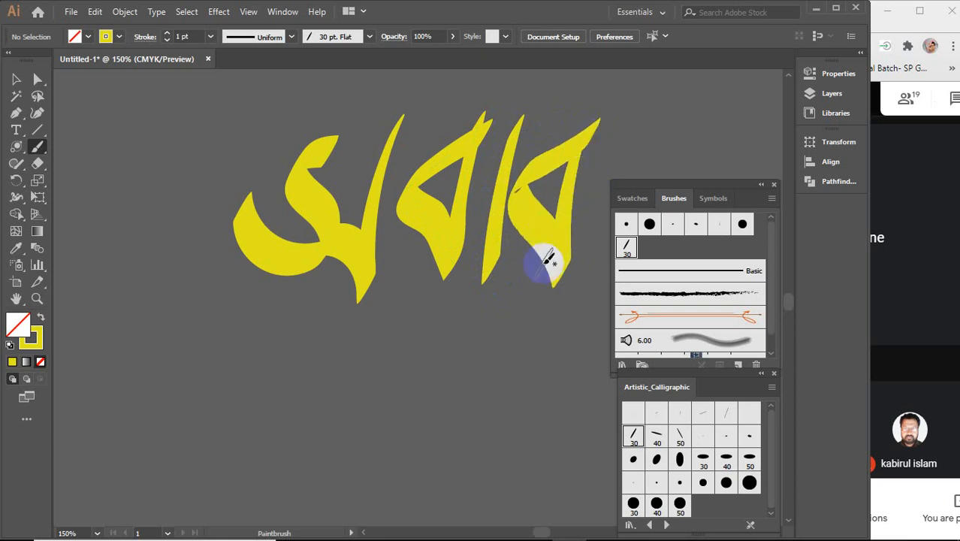
{"action": "key", "text": "ctrl+z"}
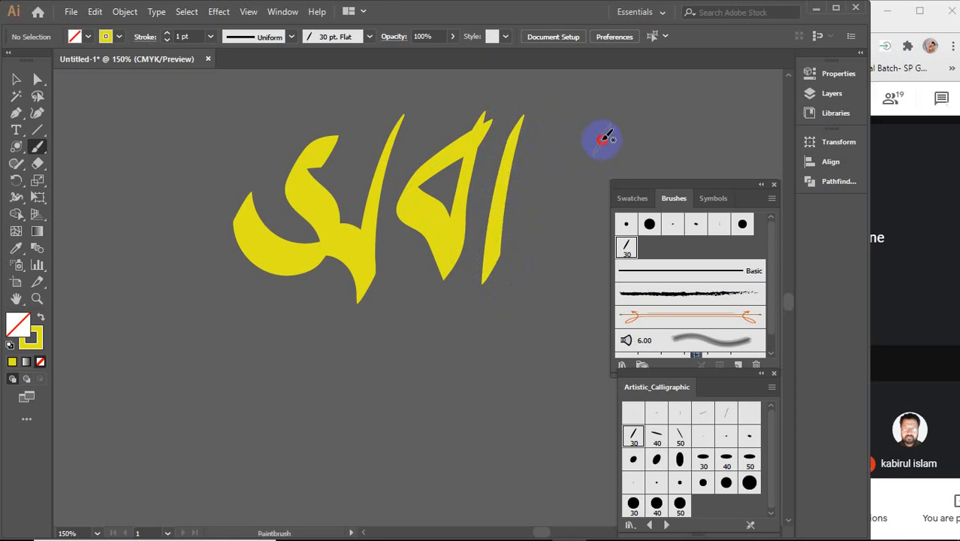
{"action": "mouse_move", "coordinate": [607, 129]}
{"action": "left_mouse_down"}
{"action": "mouse_move", "coordinate": [534, 213]}
{"action": "mouse_move", "coordinate": [573, 237]}
{"action": "mouse_move", "coordinate": [608, 154]}
{"action": "left_mouse_up"}
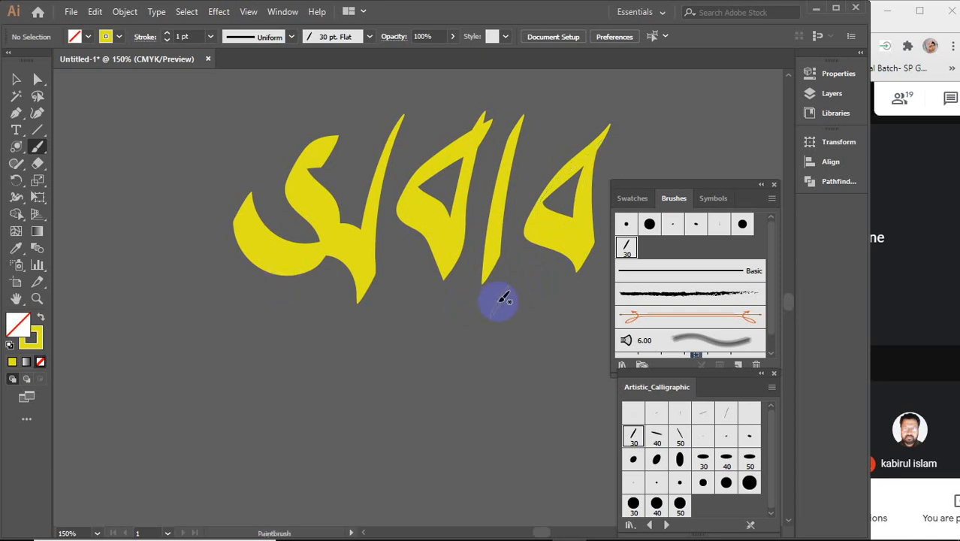
Step: Paint a small ring-shaped dot beneath the last letter, undoing the solid attempts, and keep the Paintbrush active
{"action": "left_click_drag", "start_coordinate": [543, 263], "coordinate": [517, 307]}
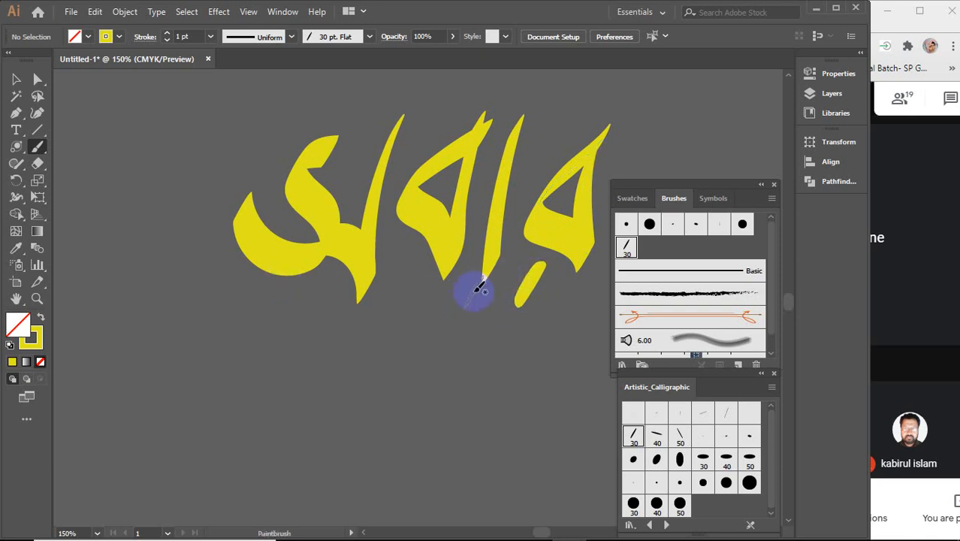
{"action": "key", "text": "ctrl+z"}
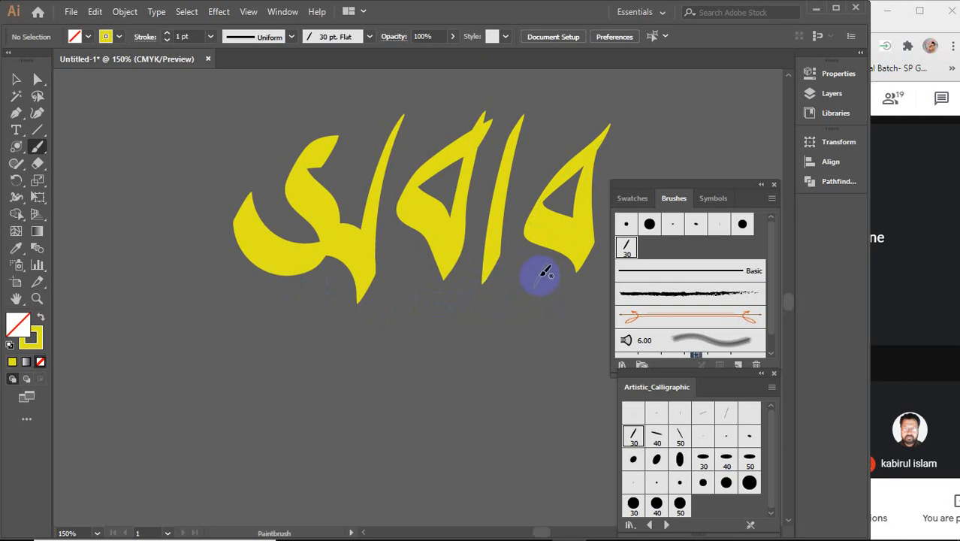
{"action": "mouse_move", "coordinate": [538, 268]}
{"action": "left_mouse_down"}
{"action": "mouse_move", "coordinate": [525, 272]}
{"action": "mouse_move", "coordinate": [533, 285]}
{"action": "mouse_move", "coordinate": [538, 271]}
{"action": "left_mouse_up"}
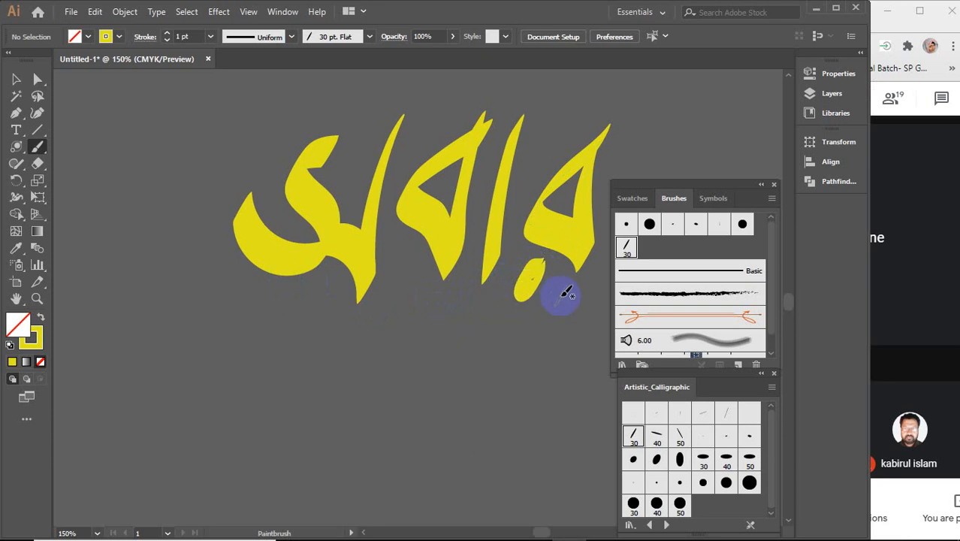
{"action": "key", "text": "ctrl+z"}
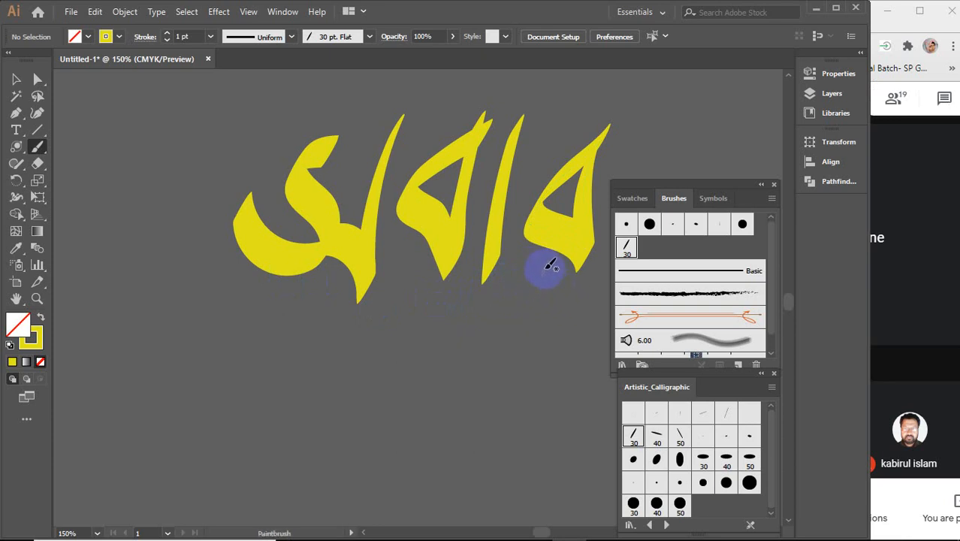
{"action": "mouse_move", "coordinate": [534, 268]}
{"action": "left_mouse_down"}
{"action": "mouse_move", "coordinate": [545, 282]}
{"action": "mouse_move", "coordinate": [543, 270]}
{"action": "mouse_move", "coordinate": [520, 269]}
{"action": "left_mouse_up"}
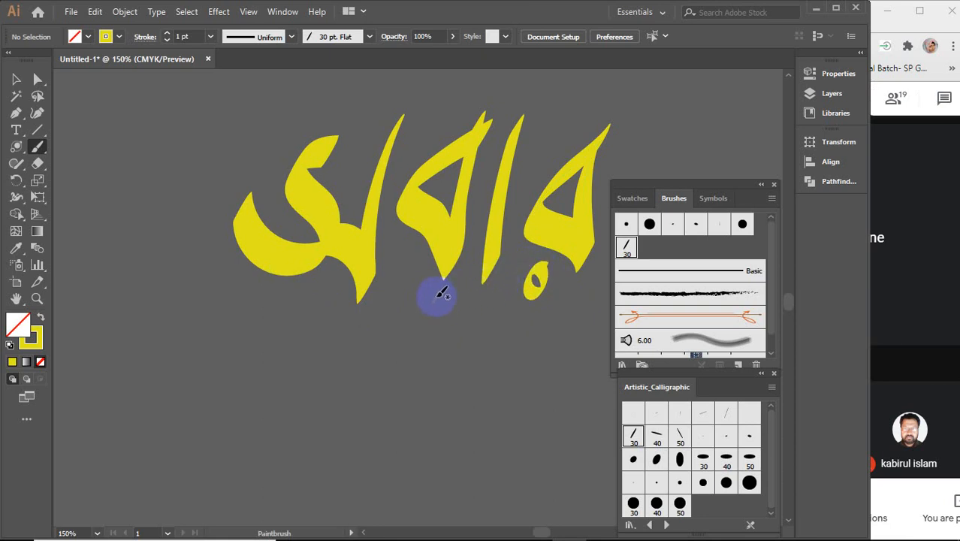
{"action": "key", "text": "v"}
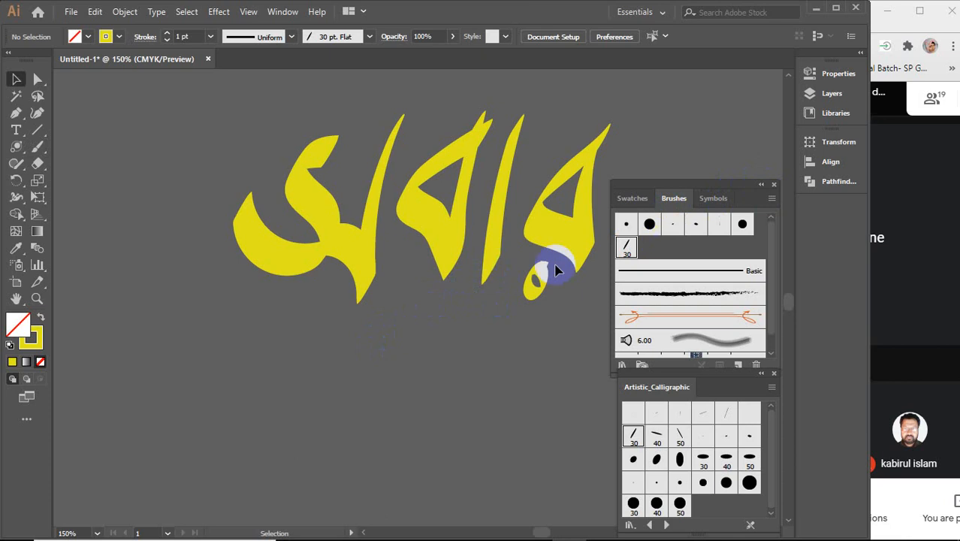
{"action": "left_click", "coordinate": [37, 146]}
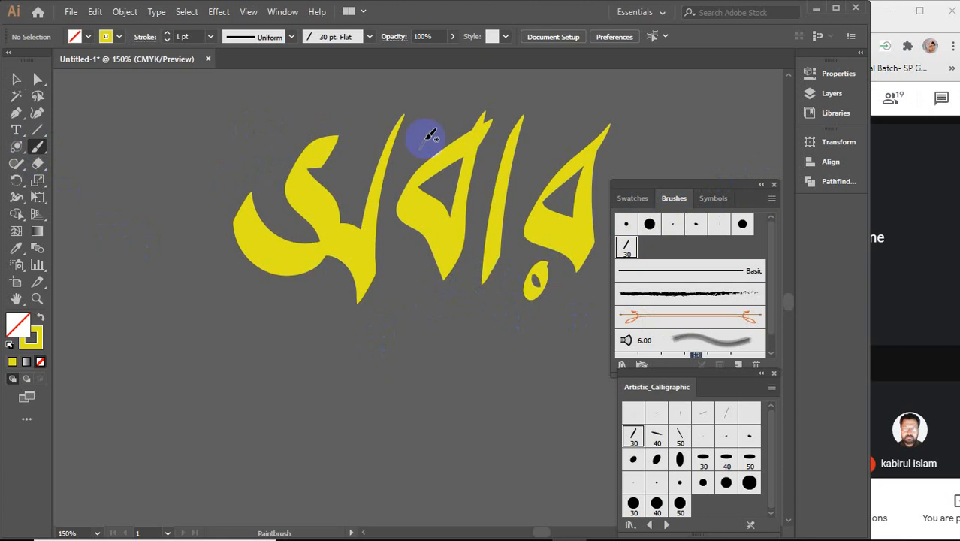
Step: Paint the curved headline strokes across the tops of the letters in আবার and move the whole word aside
{"action": "mouse_move", "coordinate": [387, 145]}
{"action": "left_mouse_down"}
{"action": "mouse_move", "coordinate": [406, 122]}
{"action": "mouse_move", "coordinate": [265, 126]}
{"action": "left_mouse_up"}
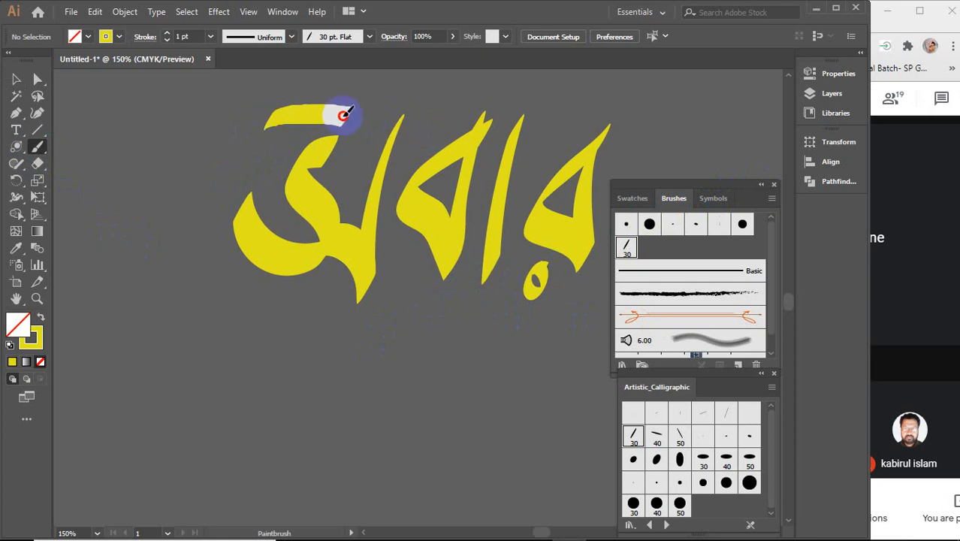
{"action": "mouse_move", "coordinate": [387, 129]}
{"action": "left_mouse_down"}
{"action": "mouse_move", "coordinate": [454, 118]}
{"action": "mouse_move", "coordinate": [576, 130]}
{"action": "mouse_move", "coordinate": [675, 122]}
{"action": "left_mouse_up"}
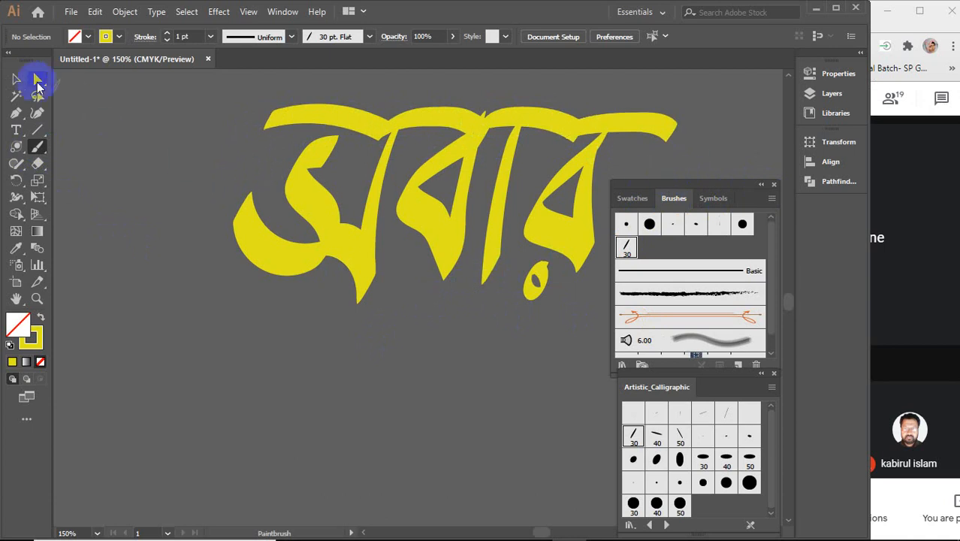
{"action": "left_click", "coordinate": [16, 79]}
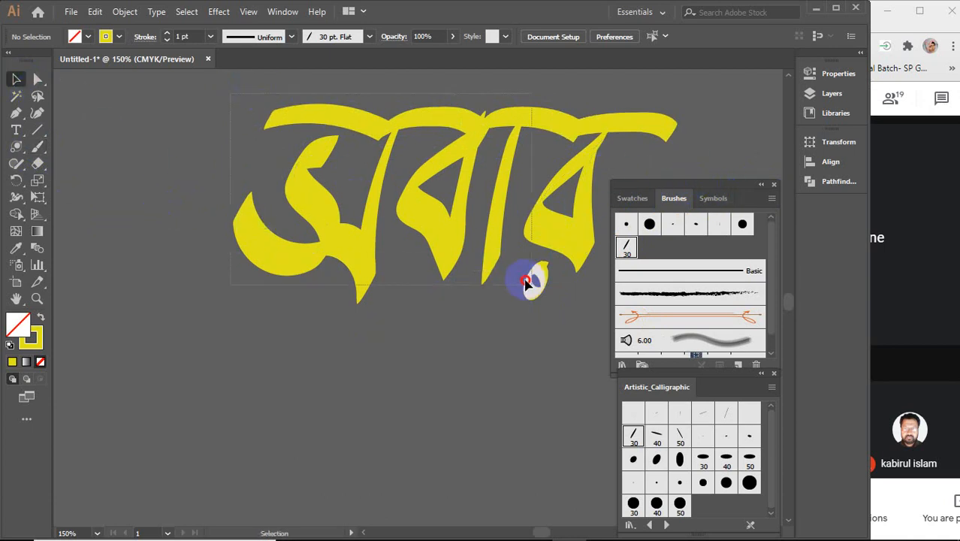
{"action": "left_click_drag", "start_coordinate": [578, 237], "coordinate": [372, 297]}
{"action": "left_click", "coordinate": [371, 382]}
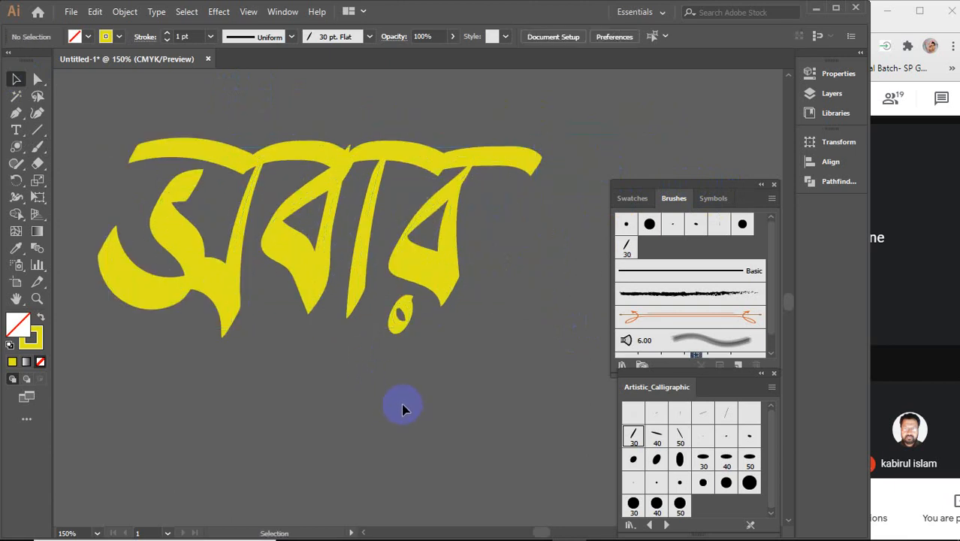
Step: Choose the 50 pt. Flat calligraphic brush and activate the Paintbrush for the empty area below the first word
{"action": "scroll", "coordinate": [401, 394], "scroll_direction": "down", "scroll_amount": 6}
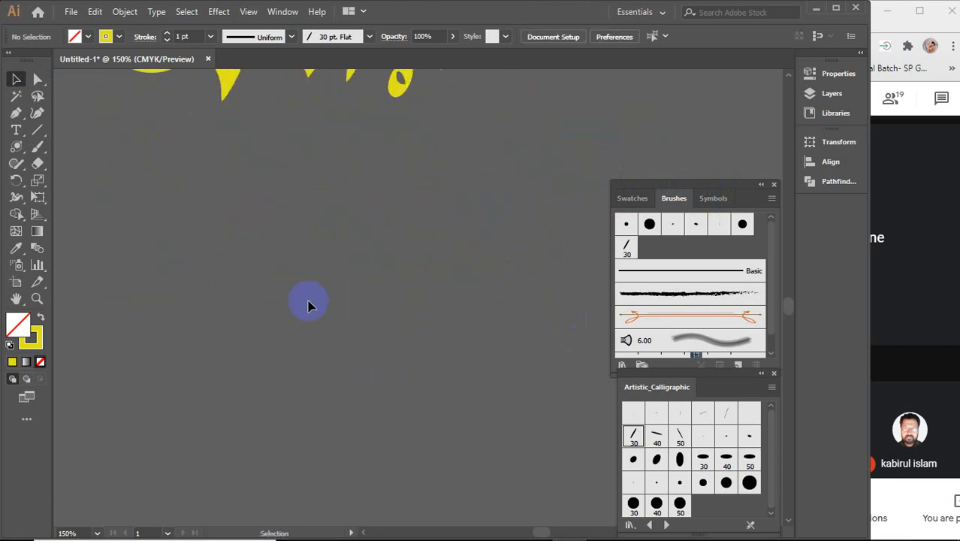
{"action": "left_click", "coordinate": [679, 435]}
{"action": "left_click", "coordinate": [39, 149]}
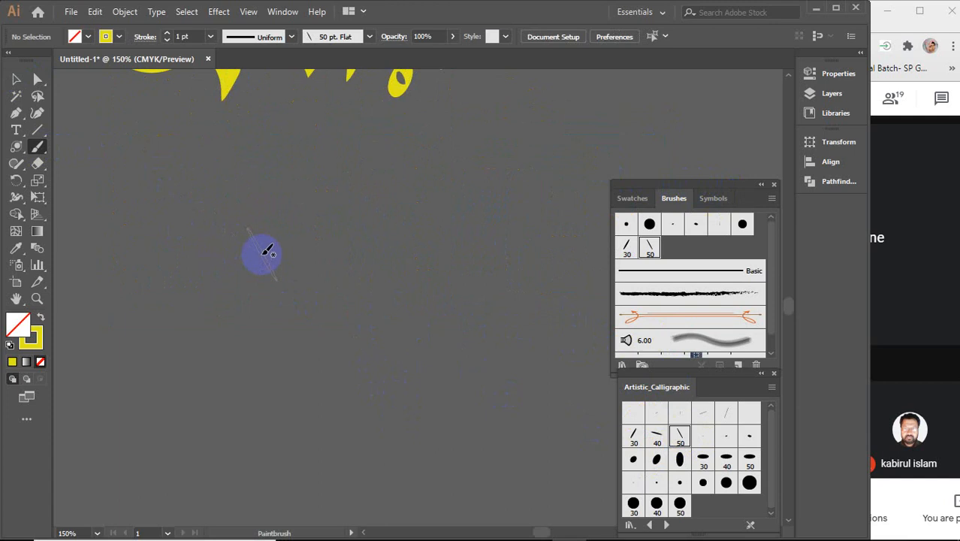
{"action": "mouse_move", "coordinate": [269, 251]}
{"action": "left_mouse_down"}
{"action": "mouse_move", "coordinate": [187, 326]}
{"action": "mouse_move", "coordinate": [271, 307]}
{"action": "mouse_move", "coordinate": [284, 275]}
{"action": "left_mouse_up"}
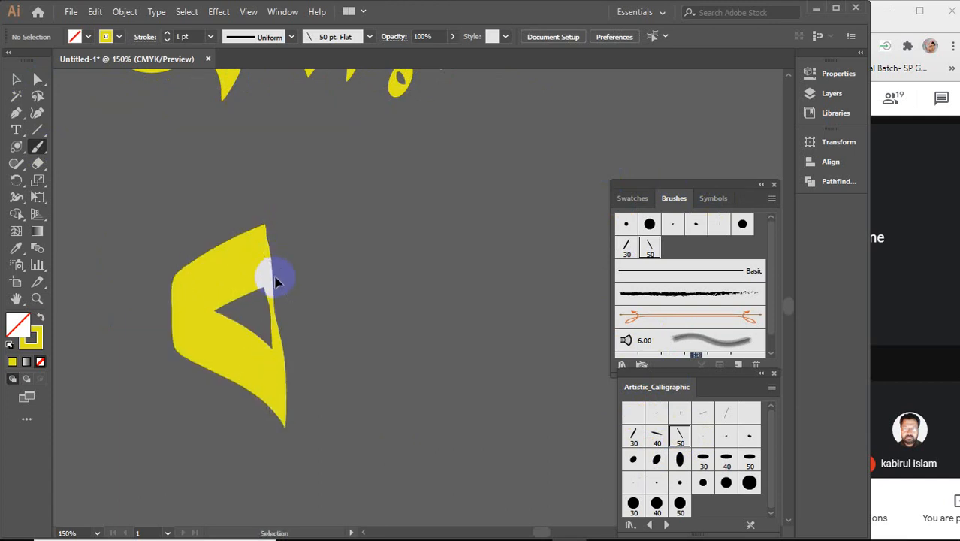
{"action": "key", "text": "ctrl+z"}
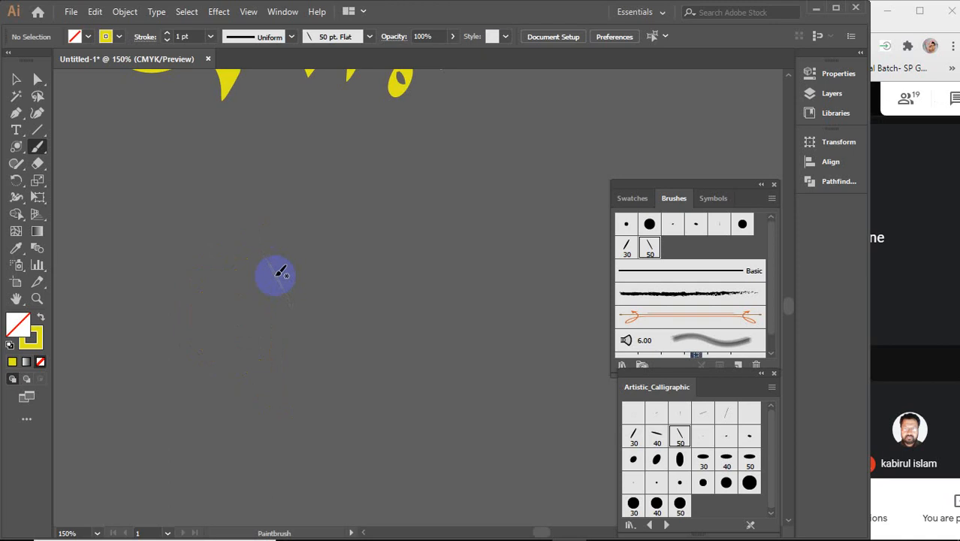
{"action": "mouse_move", "coordinate": [263, 194]}
{"action": "left_mouse_down"}
{"action": "mouse_move", "coordinate": [171, 325]}
{"action": "mouse_move", "coordinate": [285, 287]}
{"action": "mouse_move", "coordinate": [290, 237]}
{"action": "left_mouse_up"}
{"action": "key", "text": "ctrl+z"}
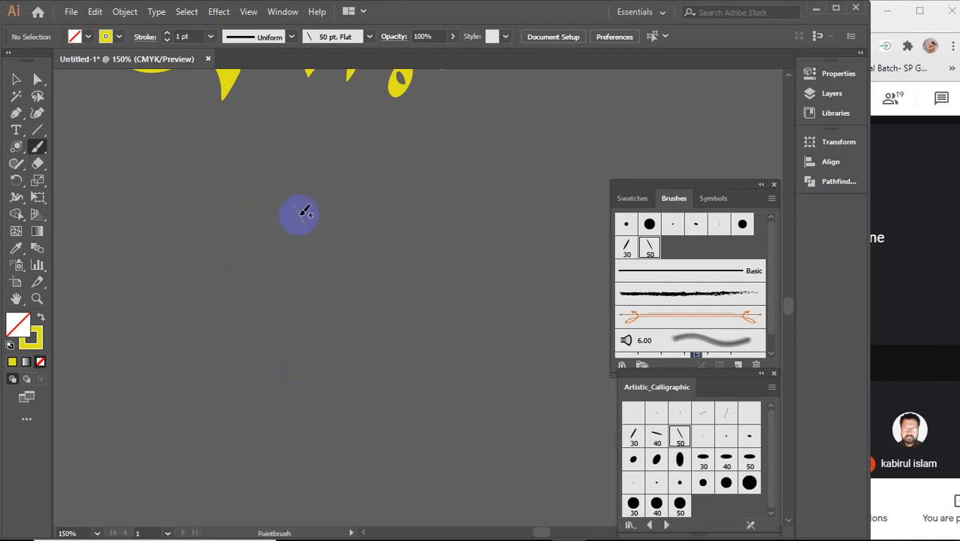
{"action": "mouse_move", "coordinate": [306, 201]}
{"action": "left_mouse_down"}
{"action": "mouse_move", "coordinate": [270, 231]}
{"action": "mouse_move", "coordinate": [272, 379]}
{"action": "mouse_move", "coordinate": [299, 208]}
{"action": "mouse_move", "coordinate": [349, 301]}
{"action": "mouse_move", "coordinate": [360, 243]}
{"action": "left_mouse_up"}
{"action": "key", "text": "ctrl+z"}
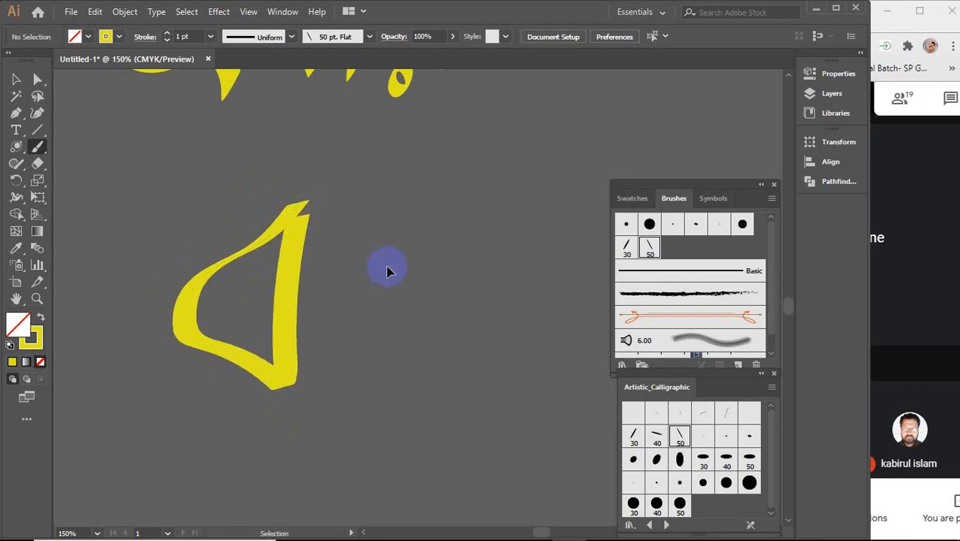
{"action": "key", "text": "ctrl+z"}
Step: Paint the Bangla word কথা in yellow below the first word, undoing and repainting the letter থ
{"action": "mouse_move", "coordinate": [300, 214]}
{"action": "left_mouse_down"}
{"action": "mouse_move", "coordinate": [223, 298]}
{"action": "mouse_move", "coordinate": [304, 360]}
{"action": "mouse_move", "coordinate": [310, 205]}
{"action": "left_mouse_up"}
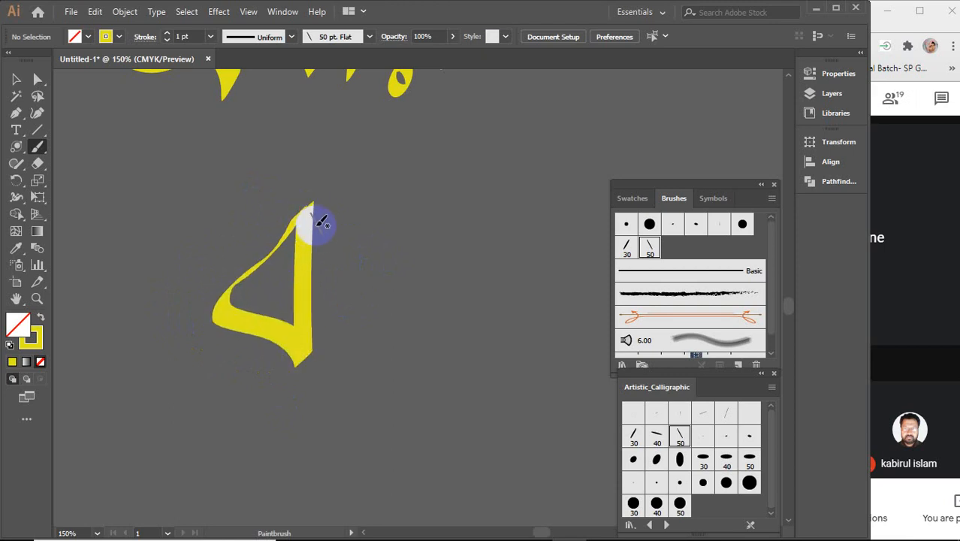
{"action": "mouse_move", "coordinate": [310, 220]}
{"action": "left_mouse_down"}
{"action": "mouse_move", "coordinate": [378, 266]}
{"action": "mouse_move", "coordinate": [379, 289]}
{"action": "mouse_move", "coordinate": [340, 299]}
{"action": "mouse_move", "coordinate": [349, 271]}
{"action": "left_mouse_up"}
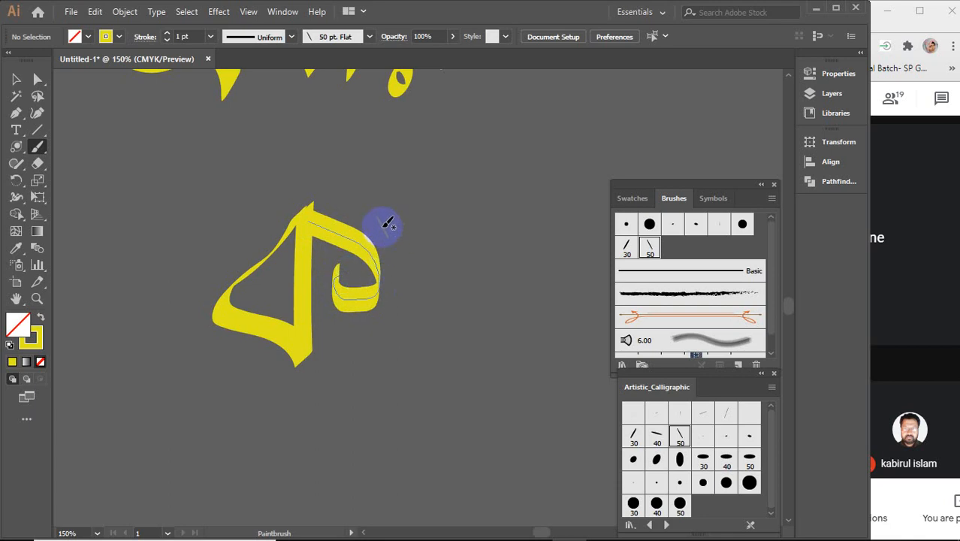
{"action": "mouse_move", "coordinate": [180, 223]}
{"action": "left_mouse_down"}
{"action": "mouse_move", "coordinate": [309, 216]}
{"action": "mouse_move", "coordinate": [299, 222]}
{"action": "mouse_move", "coordinate": [361, 208]}
{"action": "mouse_move", "coordinate": [429, 226]}
{"action": "mouse_move", "coordinate": [409, 257]}
{"action": "mouse_move", "coordinate": [477, 281]}
{"action": "mouse_move", "coordinate": [500, 323]}
{"action": "mouse_move", "coordinate": [478, 222]}
{"action": "mouse_move", "coordinate": [549, 193]}
{"action": "left_mouse_up"}
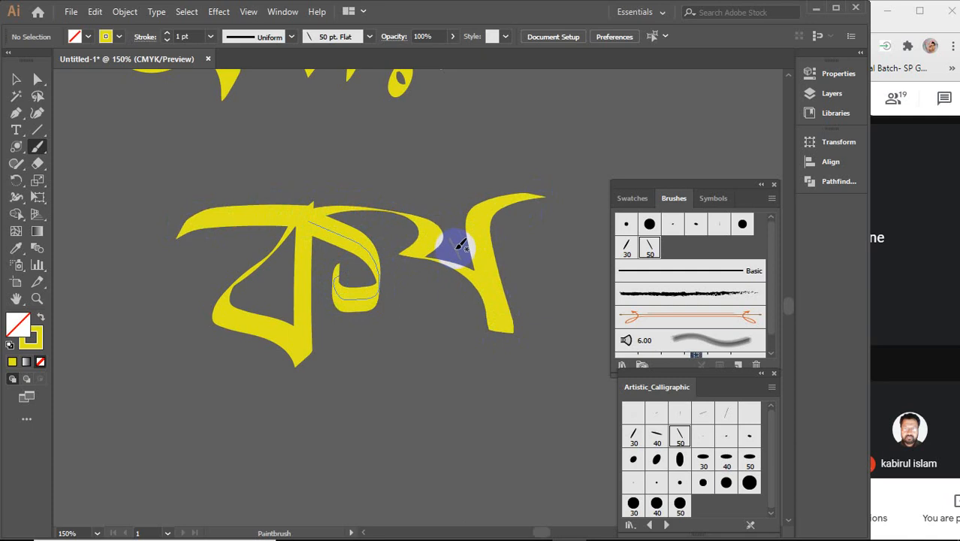
{"action": "key", "text": "ctrl+z"}
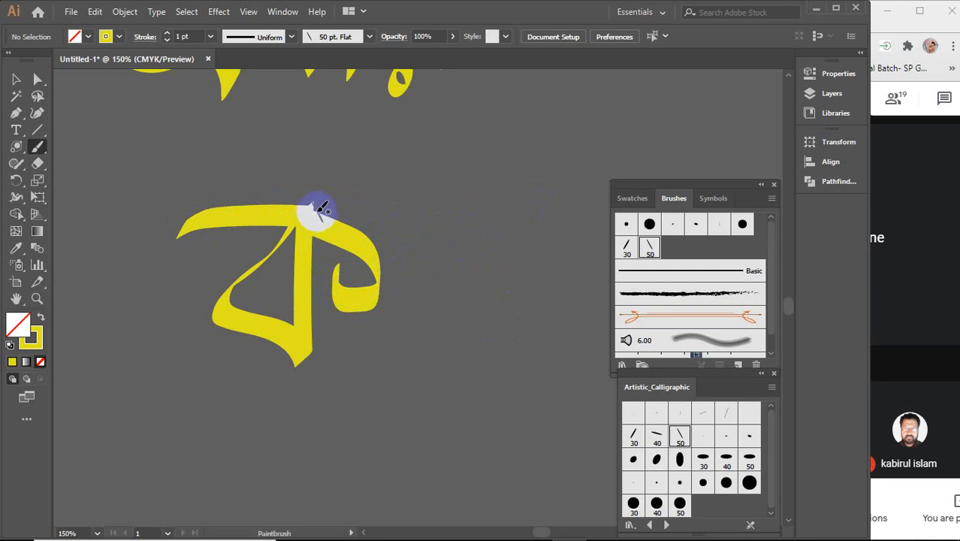
{"action": "mouse_move", "coordinate": [407, 249]}
{"action": "left_mouse_down"}
{"action": "mouse_move", "coordinate": [398, 216]}
{"action": "mouse_move", "coordinate": [445, 225]}
{"action": "mouse_move", "coordinate": [429, 292]}
{"action": "mouse_move", "coordinate": [384, 310]}
{"action": "mouse_move", "coordinate": [469, 339]}
{"action": "mouse_move", "coordinate": [493, 332]}
{"action": "mouse_move", "coordinate": [496, 196]}
{"action": "mouse_move", "coordinate": [507, 203]}
{"action": "mouse_move", "coordinate": [488, 182]}
{"action": "mouse_move", "coordinate": [508, 185]}
{"action": "mouse_move", "coordinate": [535, 248]}
{"action": "left_mouse_up"}
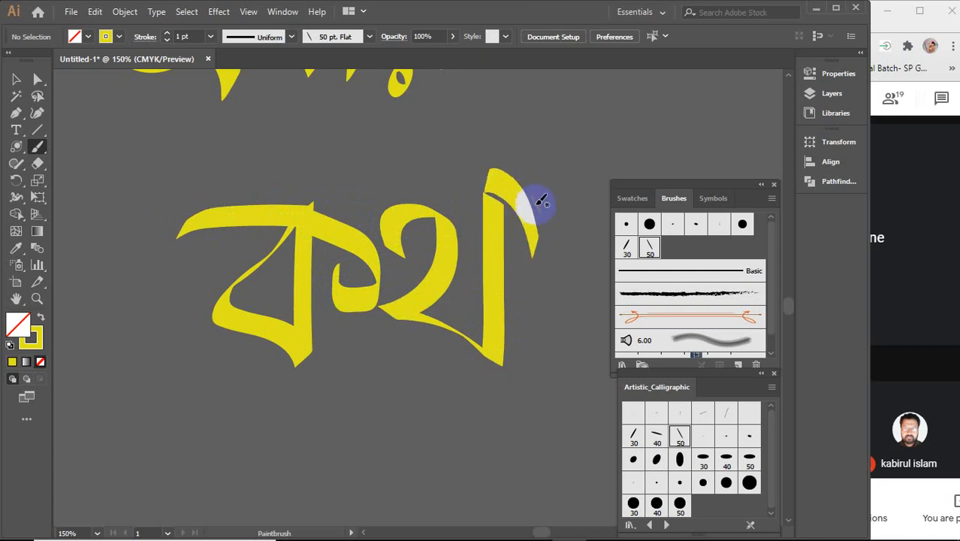
{"action": "left_click_drag", "start_coordinate": [540, 175], "coordinate": [540, 369]}
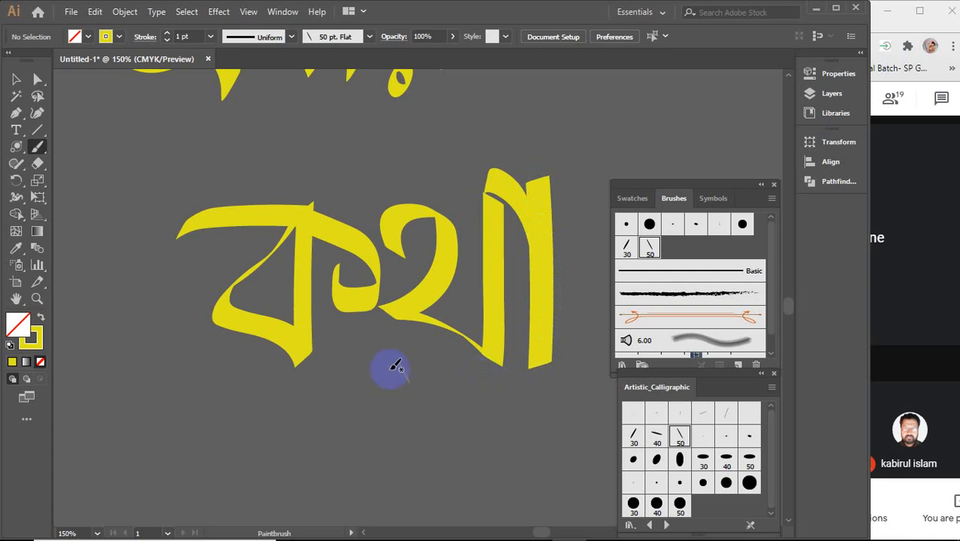
Step: Select both painted Bangla words and delete them from the canvas
{"action": "left_click", "coordinate": [16, 79]}
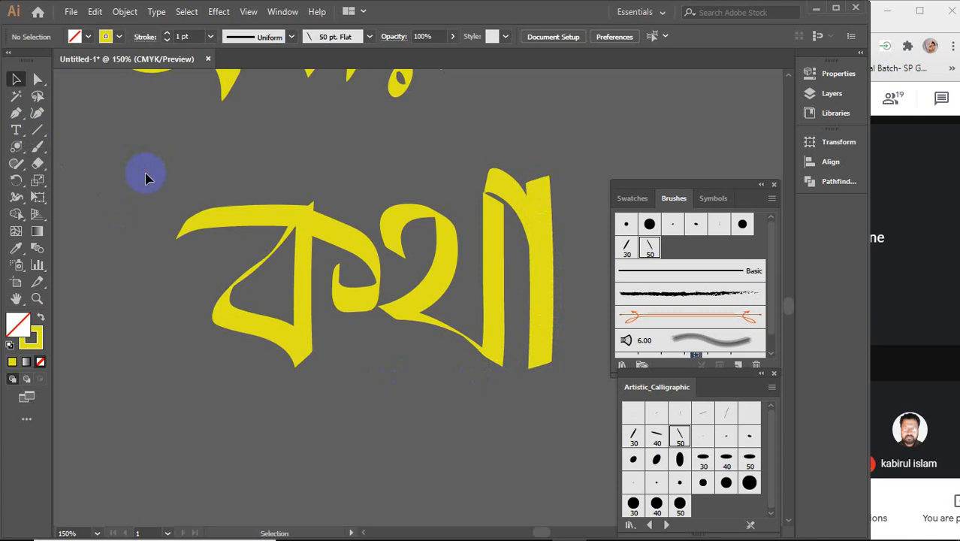
{"action": "scroll", "coordinate": [253, 214], "scroll_direction": "down", "scroll_amount": 3}
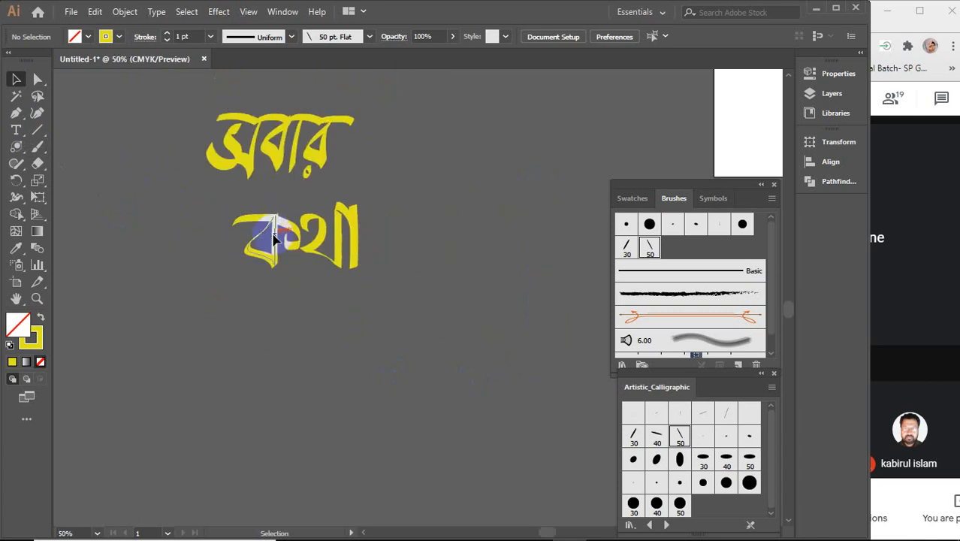
{"action": "left_click_drag", "start_coordinate": [175, 113], "coordinate": [387, 318]}
{"action": "key", "text": "Delete"}
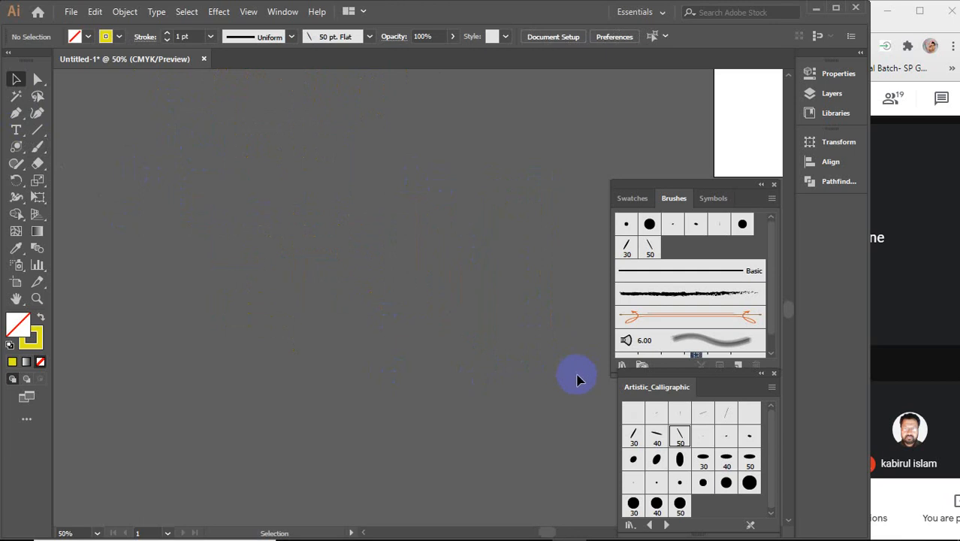
Step: Open the decorative Elegant Curl & Floral Brush Set library
{"action": "left_click", "coordinate": [771, 388]}
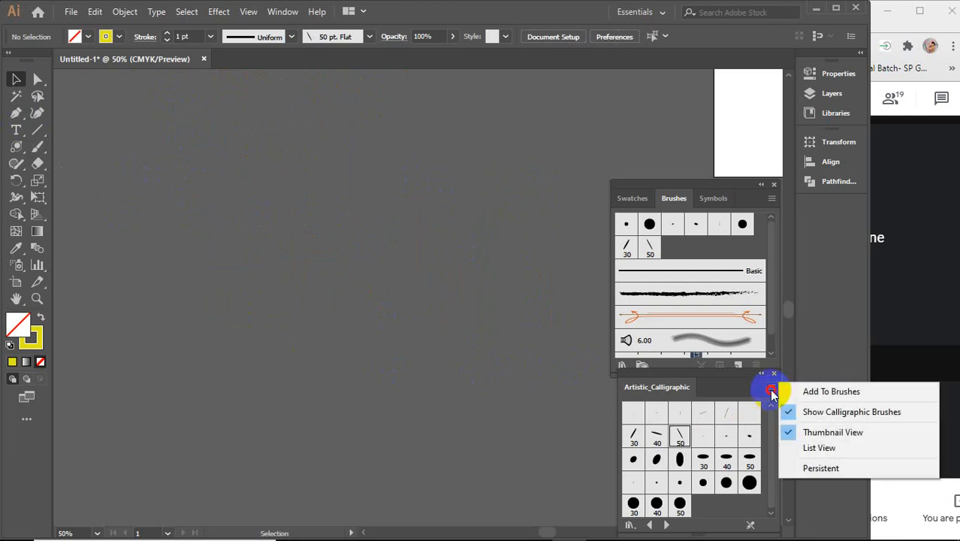
{"action": "left_click", "coordinate": [771, 198]}
{"action": "left_click", "coordinate": [772, 199]}
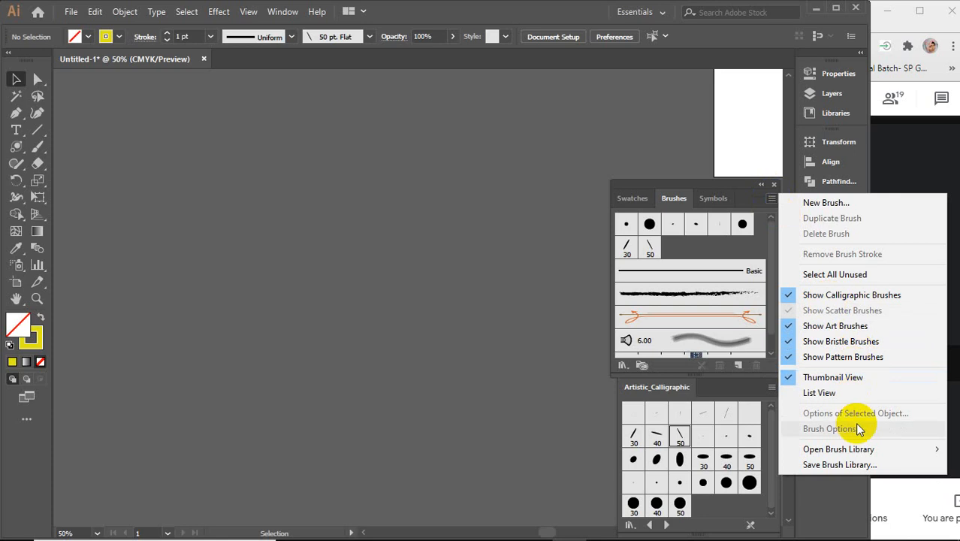
{"action": "mouse_move", "coordinate": [832, 452]}
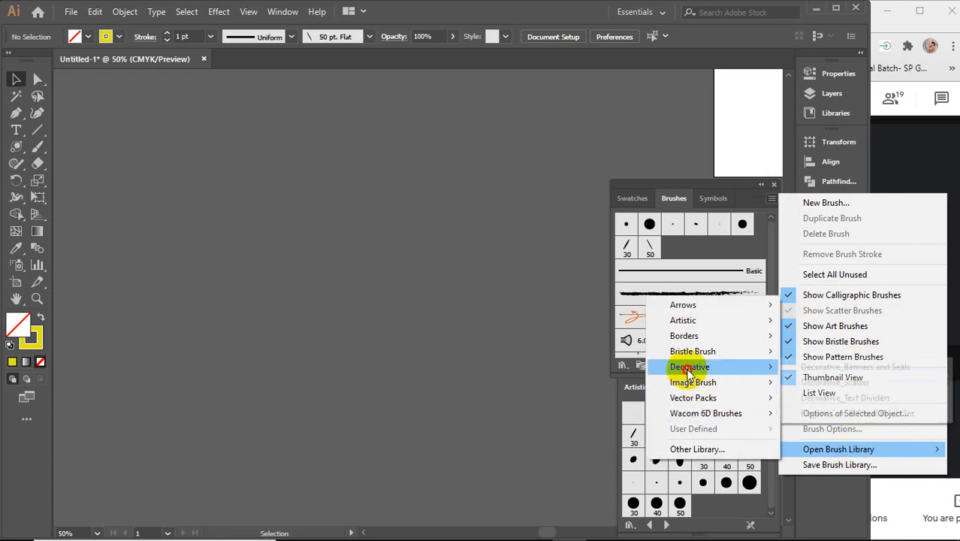
{"action": "mouse_move", "coordinate": [680, 368]}
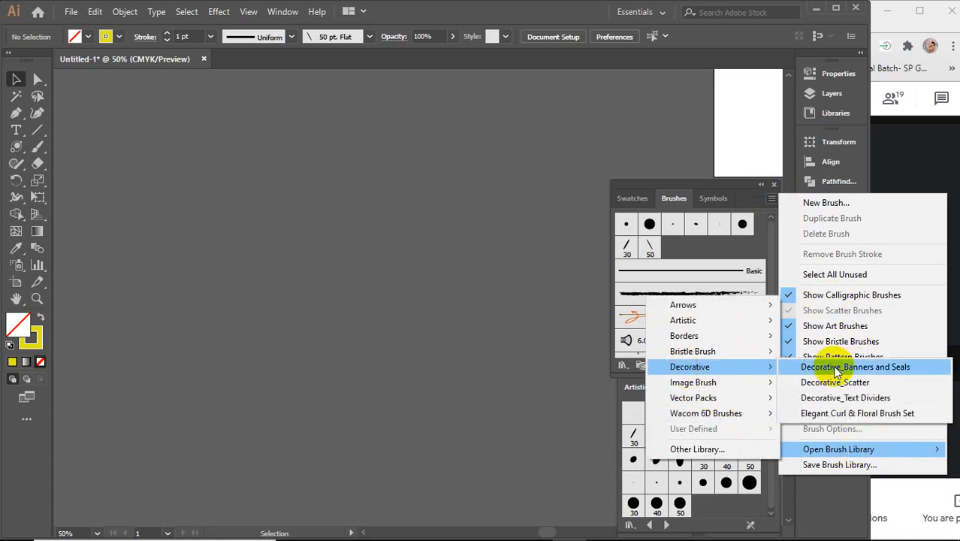
{"action": "left_click", "coordinate": [825, 415]}
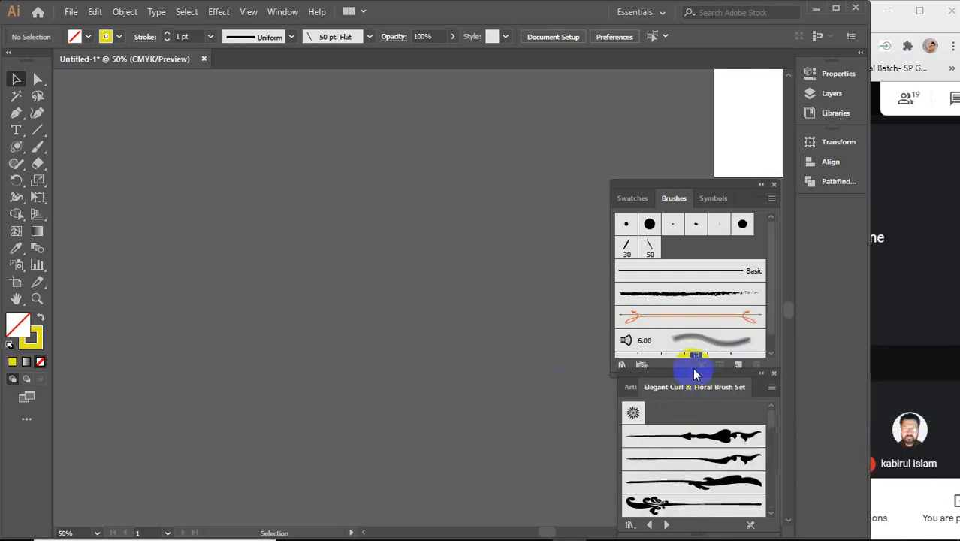
Step: Move the floral brush library off the Brushes panel's lower edge and enlarge it to show many more brushes
{"action": "mouse_move", "coordinate": [681, 377]}
{"action": "left_mouse_down"}
{"action": "mouse_move", "coordinate": [647, 221]}
{"action": "mouse_move", "coordinate": [667, 167]}
{"action": "mouse_move", "coordinate": [619, 142]}
{"action": "mouse_move", "coordinate": [579, 138]}
{"action": "left_mouse_up"}
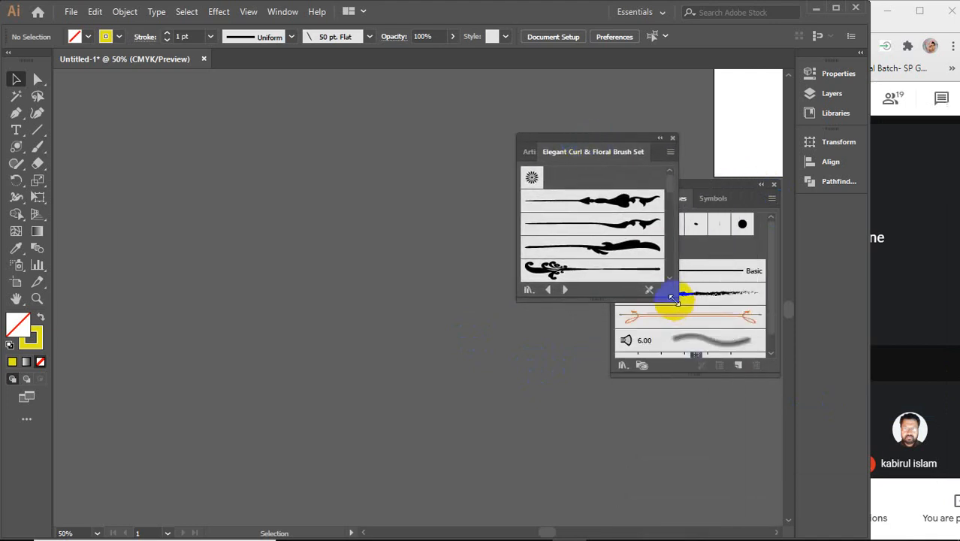
{"action": "mouse_move", "coordinate": [676, 294]}
{"action": "left_mouse_down"}
{"action": "mouse_move", "coordinate": [711, 457]}
{"action": "mouse_move", "coordinate": [713, 497]}
{"action": "mouse_move", "coordinate": [701, 512]}
{"action": "left_mouse_up"}
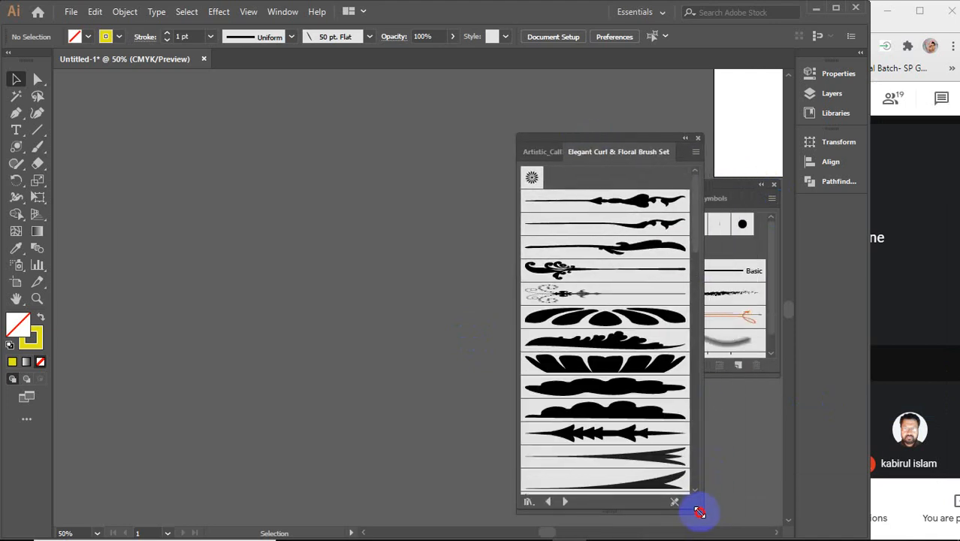
{"action": "left_click_drag", "start_coordinate": [608, 143], "coordinate": [616, 96]}
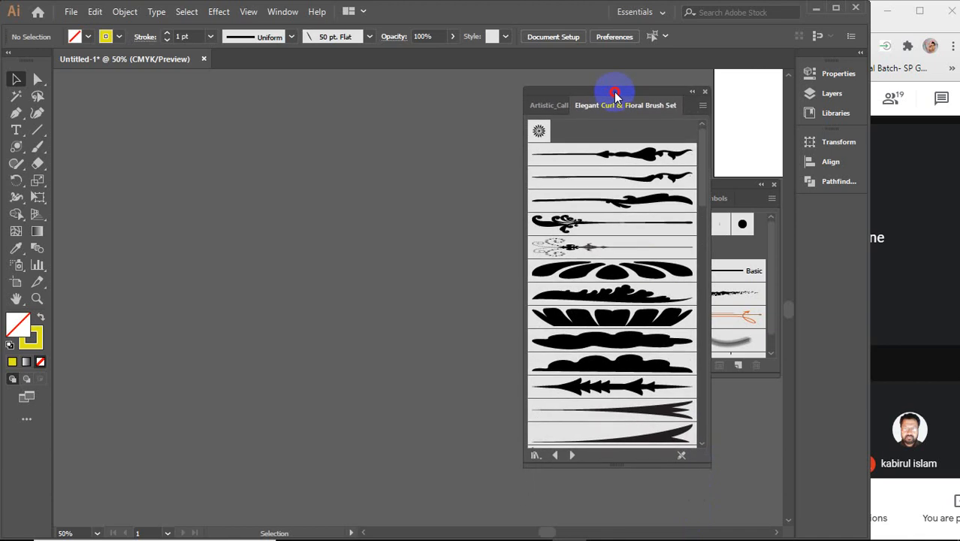
{"action": "left_click_drag", "start_coordinate": [708, 457], "coordinate": [722, 521]}
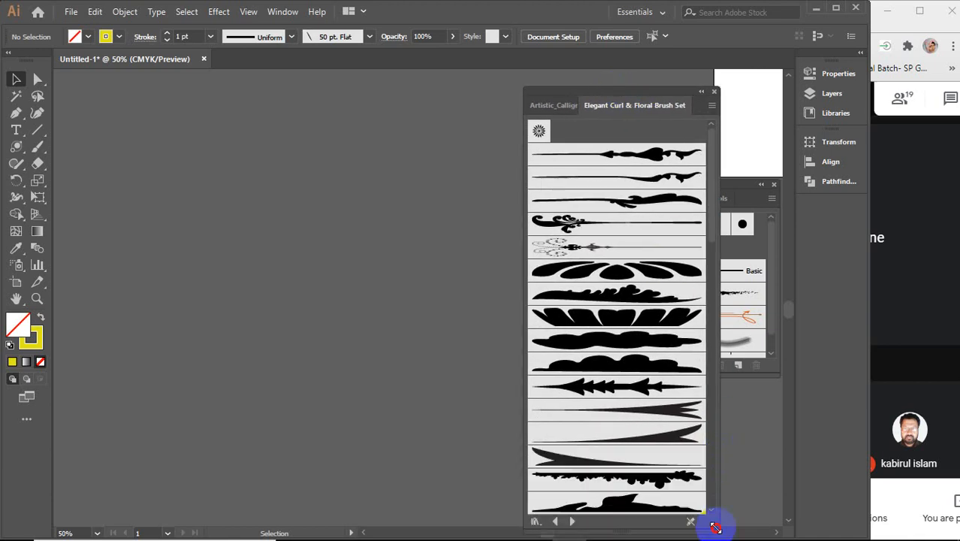
Step: Draw a large unfilled circle with a yellow stroke in the empty canvas area and shift it slightly upward
{"action": "left_click", "coordinate": [17, 146]}
{"action": "left_click", "coordinate": [91, 180]}
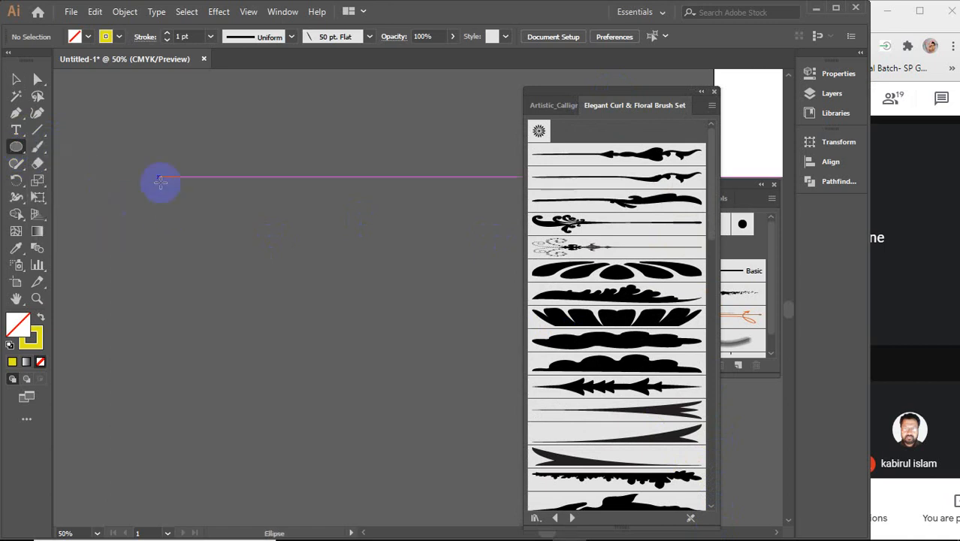
{"action": "mouse_move", "coordinate": [118, 149]}
{"action": "left_mouse_down"}
{"action": "mouse_move", "coordinate": [317, 377]}
{"action": "mouse_move", "coordinate": [433, 449]}
{"action": "left_mouse_up"}
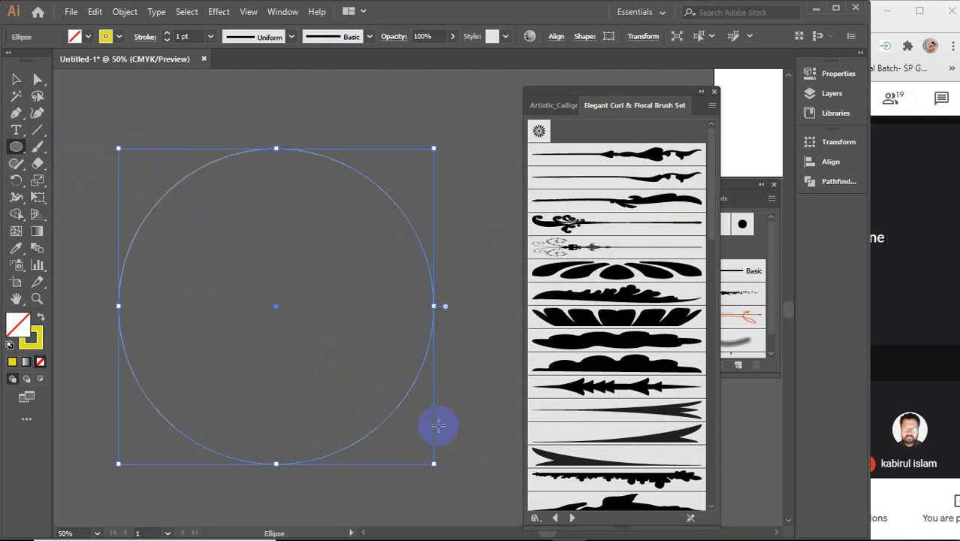
{"action": "left_click", "coordinate": [15, 79]}
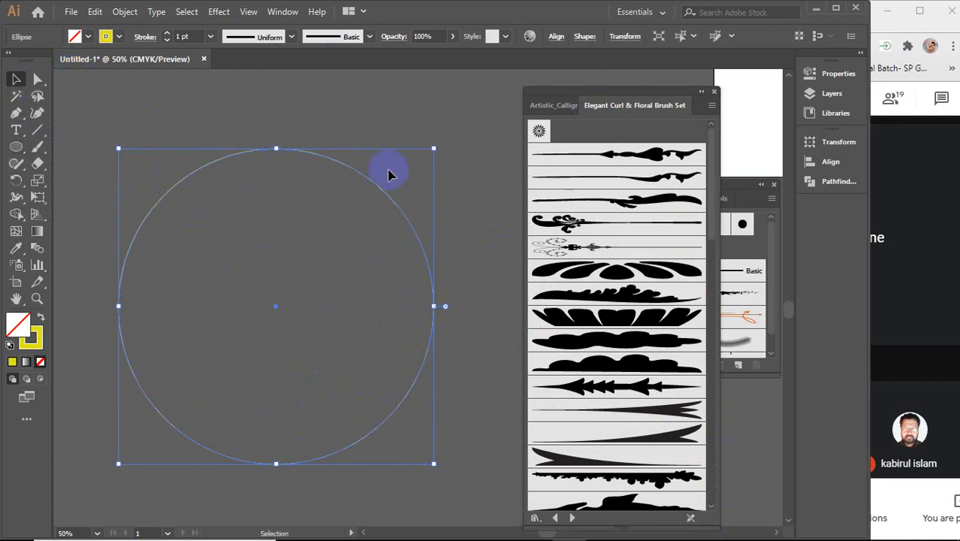
{"action": "left_click_drag", "start_coordinate": [371, 187], "coordinate": [375, 168]}
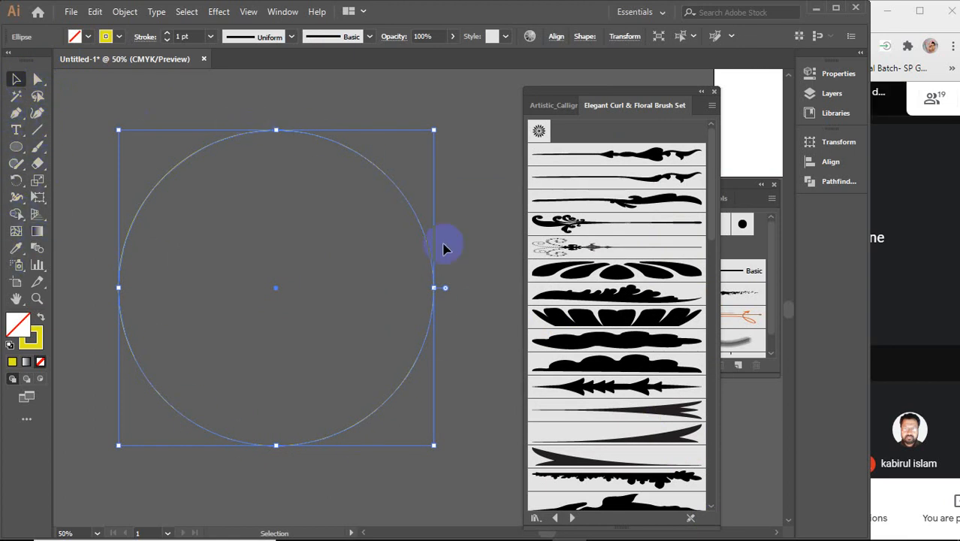
Step: Apply Random Sized Flowers to the circle, try the first art brush, and switch to the thin brush with curled scrollwork
{"action": "left_click", "coordinate": [539, 132]}
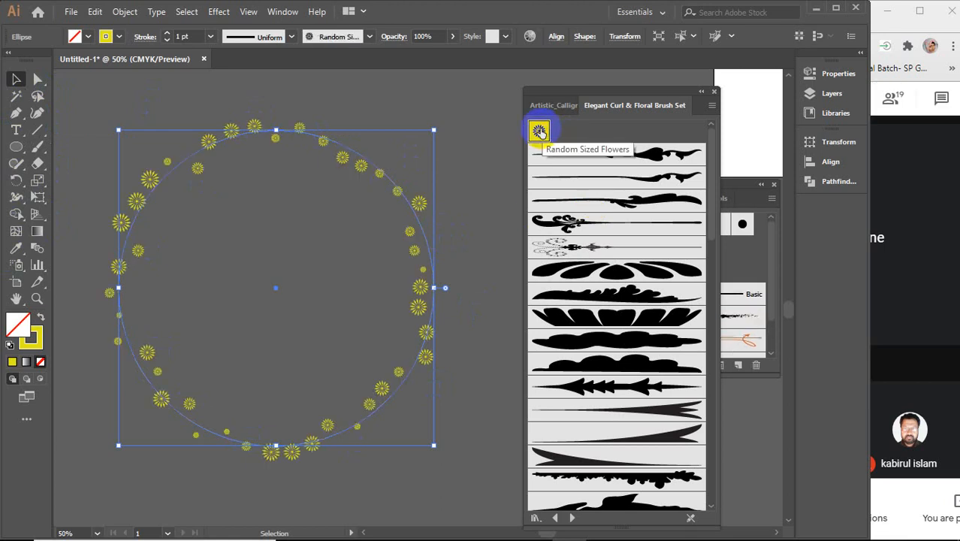
{"action": "left_click", "coordinate": [592, 159]}
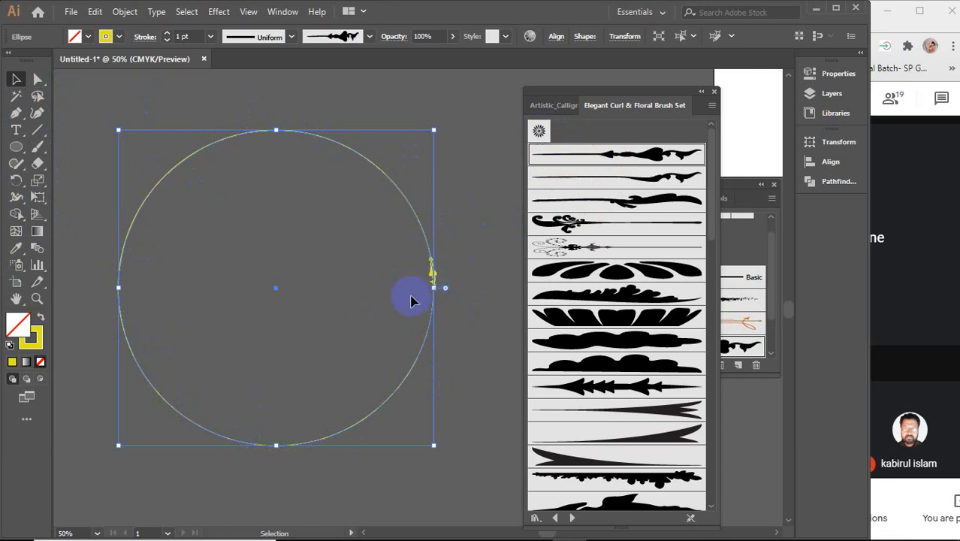
{"action": "left_click", "coordinate": [619, 245]}
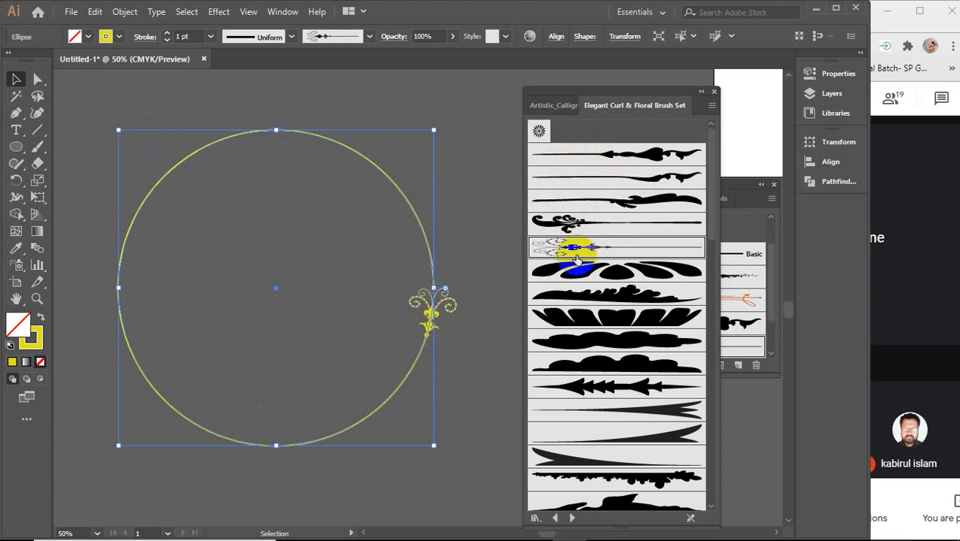
Step: Try the solid scrollwork brush, Floral Bulbs, Imperial, the red-and-black Imperial-style border and the red-and-black card-suit pattern on the circle
{"action": "left_click", "coordinate": [613, 224]}
{"action": "left_click", "coordinate": [621, 269]}
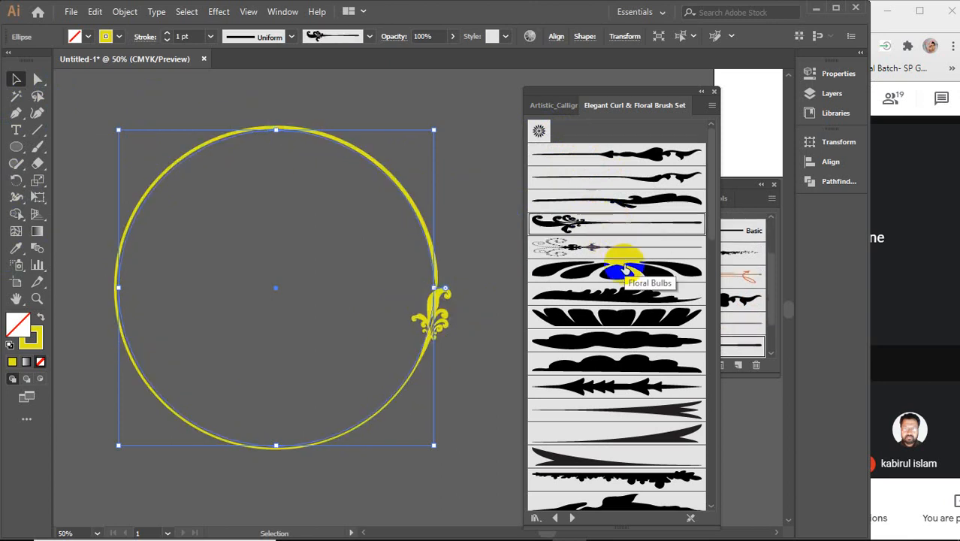
{"action": "scroll", "coordinate": [624, 269], "scroll_direction": "down", "scroll_amount": 10}
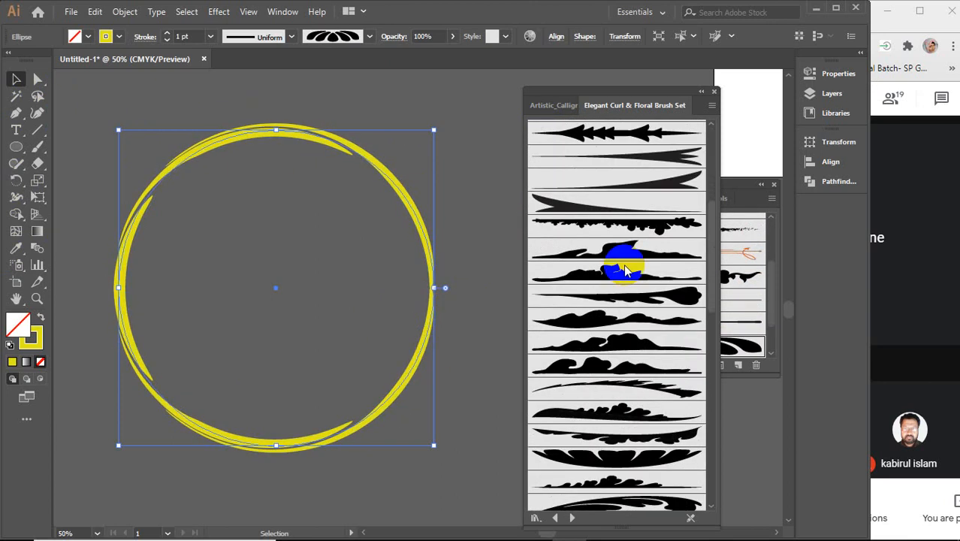
{"action": "scroll", "coordinate": [624, 269], "scroll_direction": "down", "scroll_amount": 8}
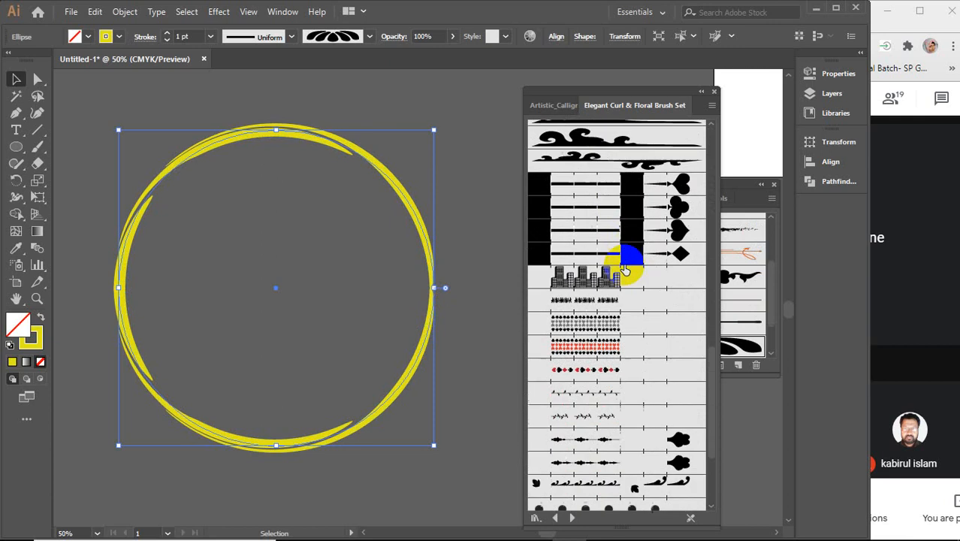
{"action": "left_click", "coordinate": [592, 323]}
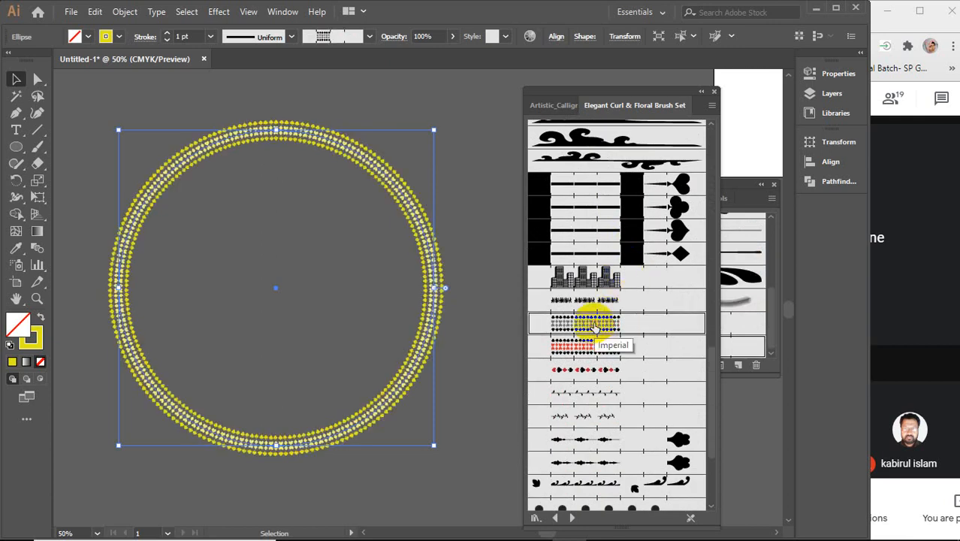
{"action": "left_click", "coordinate": [588, 346]}
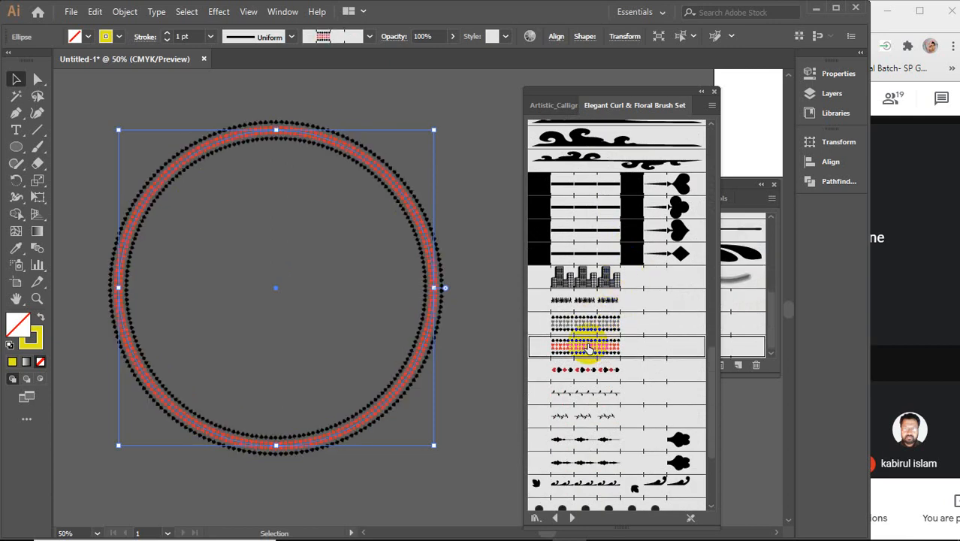
{"action": "left_click", "coordinate": [591, 369]}
Step: Try the dotted, curly-scroll, pointed-leaf, wavy and blue chain-link pattern brushes in turn on the circle
{"action": "scroll", "coordinate": [591, 369], "scroll_direction": "down", "scroll_amount": 4}
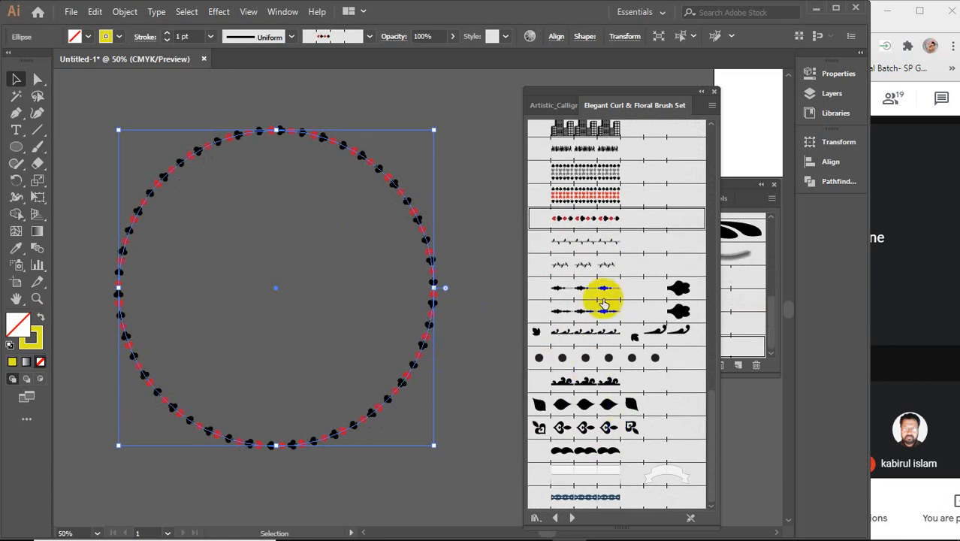
{"action": "left_click", "coordinate": [590, 361]}
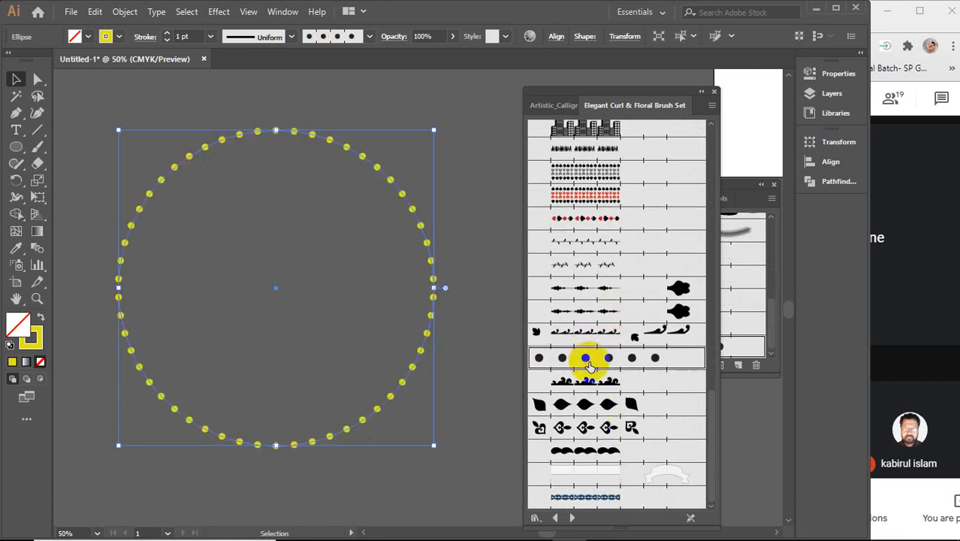
{"action": "left_click", "coordinate": [591, 382]}
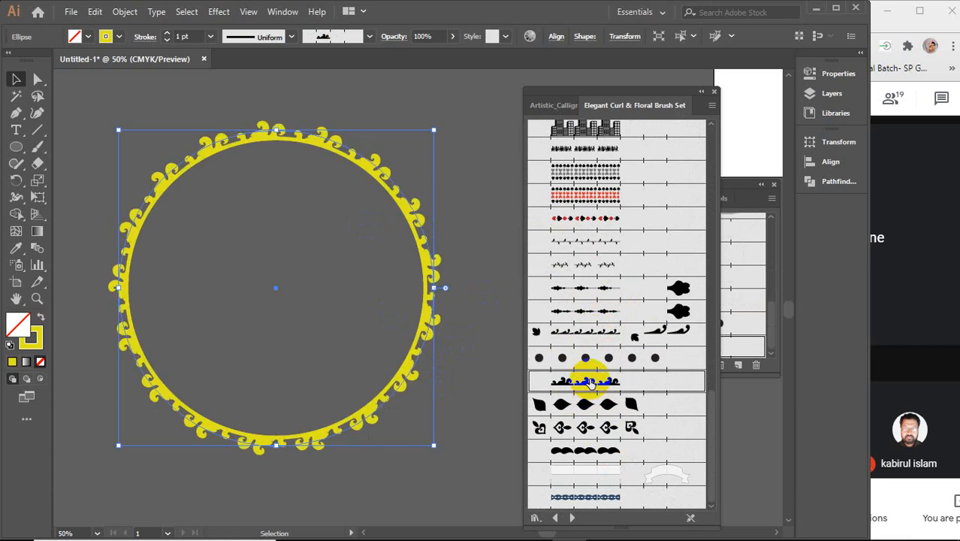
{"action": "left_click", "coordinate": [592, 405]}
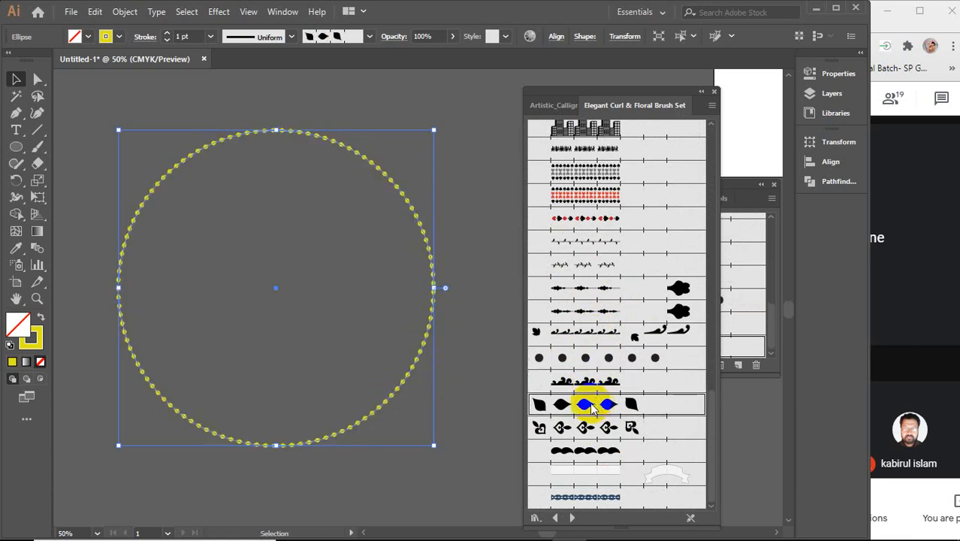
{"action": "left_click", "coordinate": [584, 449]}
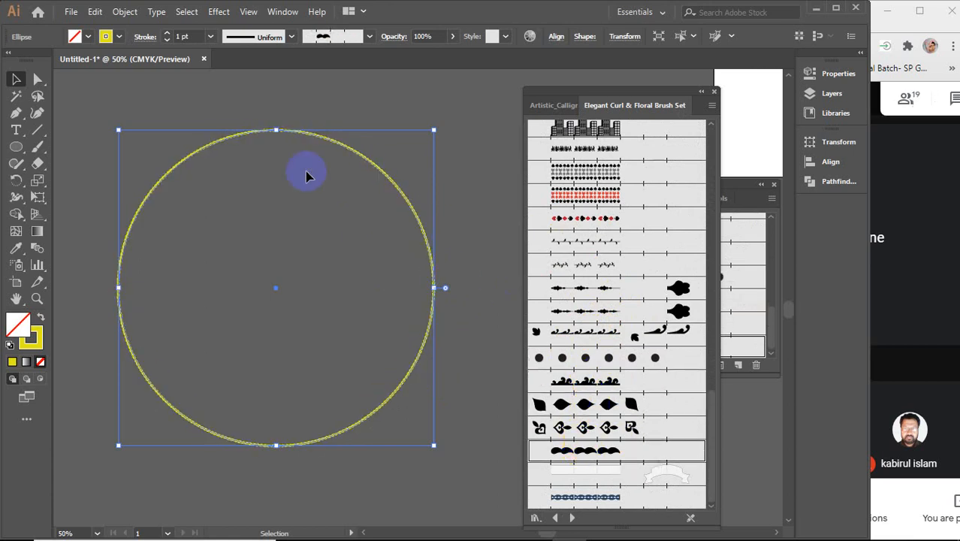
{"action": "left_click", "coordinate": [594, 499]}
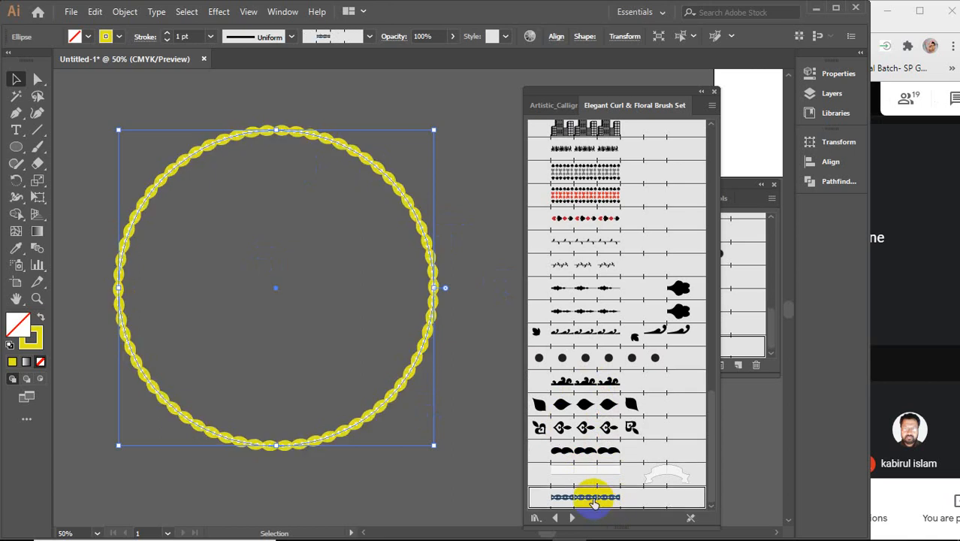
Step: Close the floral brush library and delete the large circle from the canvas
{"action": "left_click", "coordinate": [713, 90]}
{"action": "left_click", "coordinate": [454, 174]}
{"action": "left_click", "coordinate": [392, 182]}
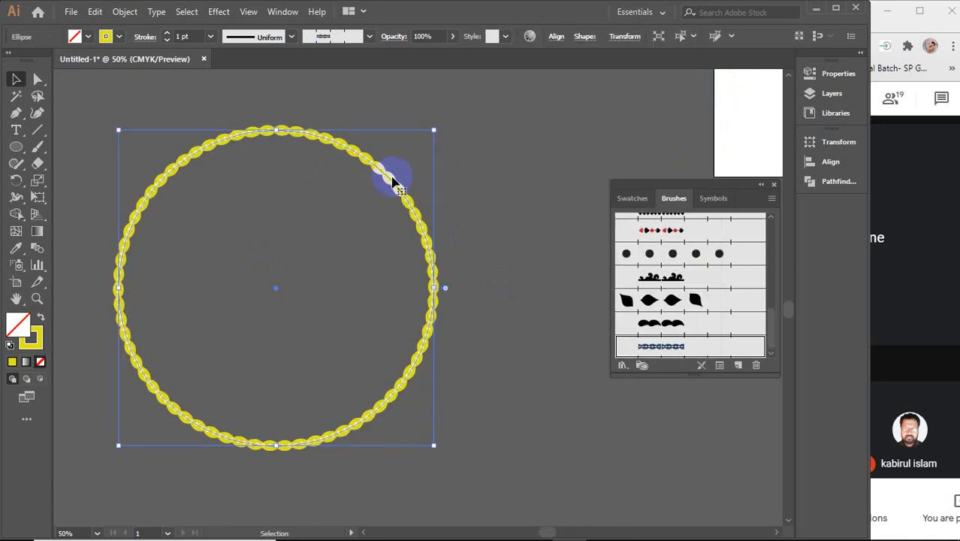
{"action": "key", "text": "Delete"}
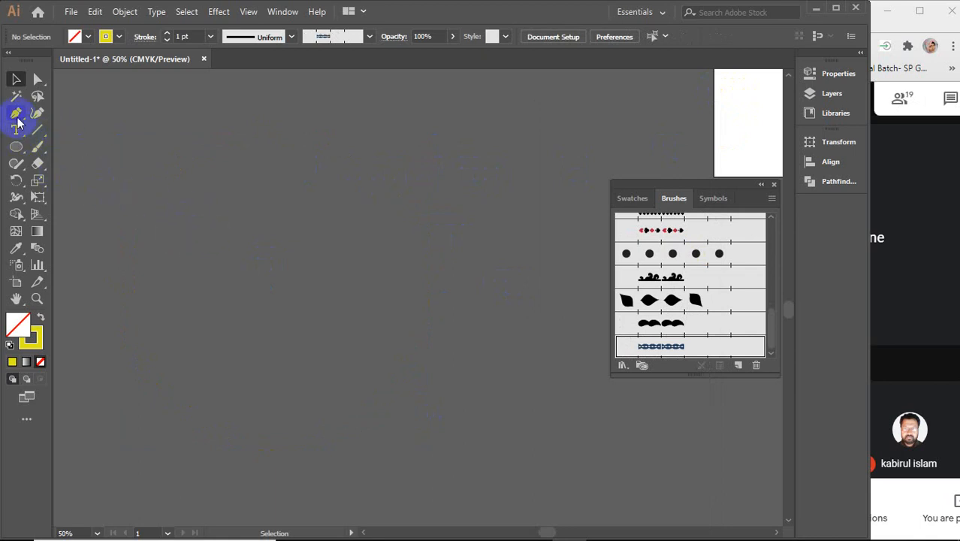
Step: Draw a small unfilled circle and reshape it into a teardrop by converting its top anchor to a corner and raising it
{"action": "left_click", "coordinate": [16, 146]}
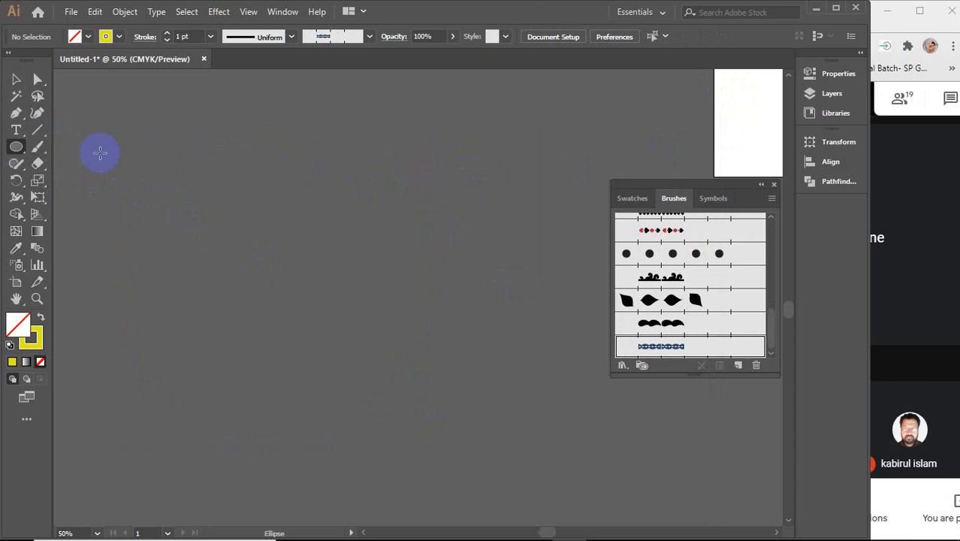
{"action": "left_click_drag", "start_coordinate": [255, 186], "coordinate": [362, 295]}
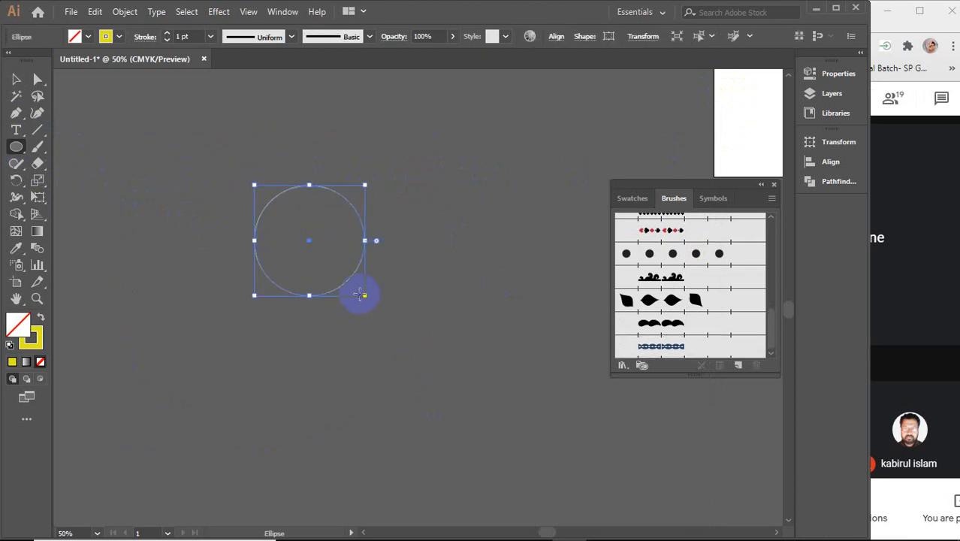
{"action": "key", "text": "a"}
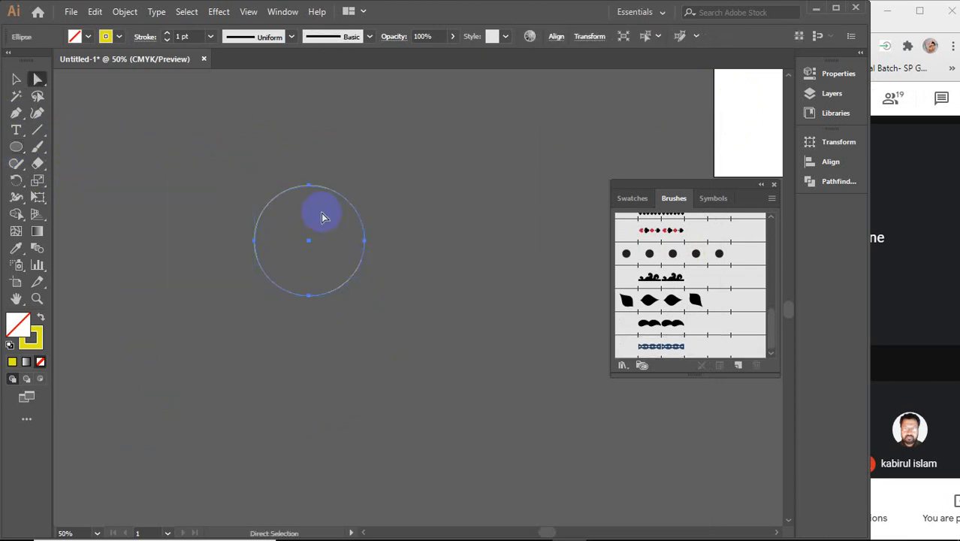
{"action": "left_click", "coordinate": [308, 184]}
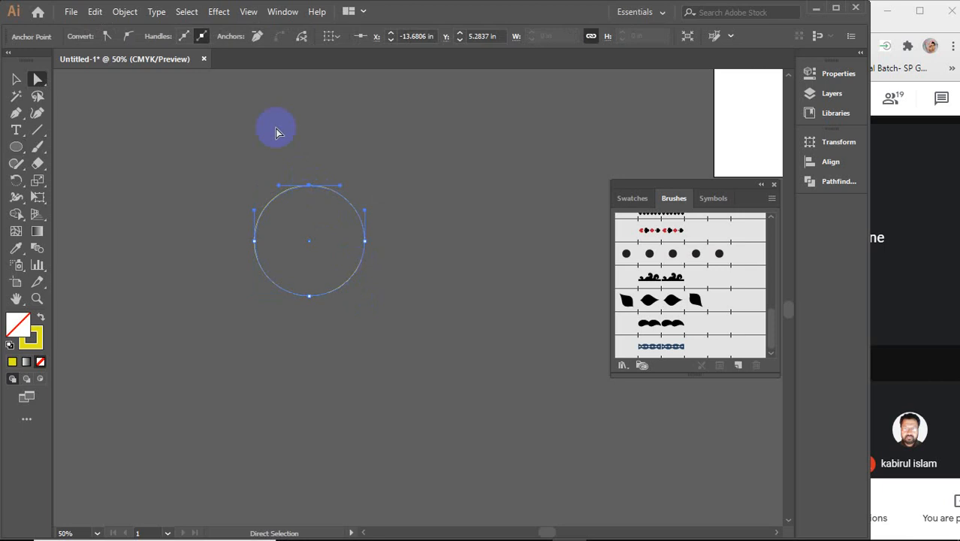
{"action": "left_click", "coordinate": [106, 38]}
{"action": "left_click_drag", "start_coordinate": [314, 192], "coordinate": [309, 146]}
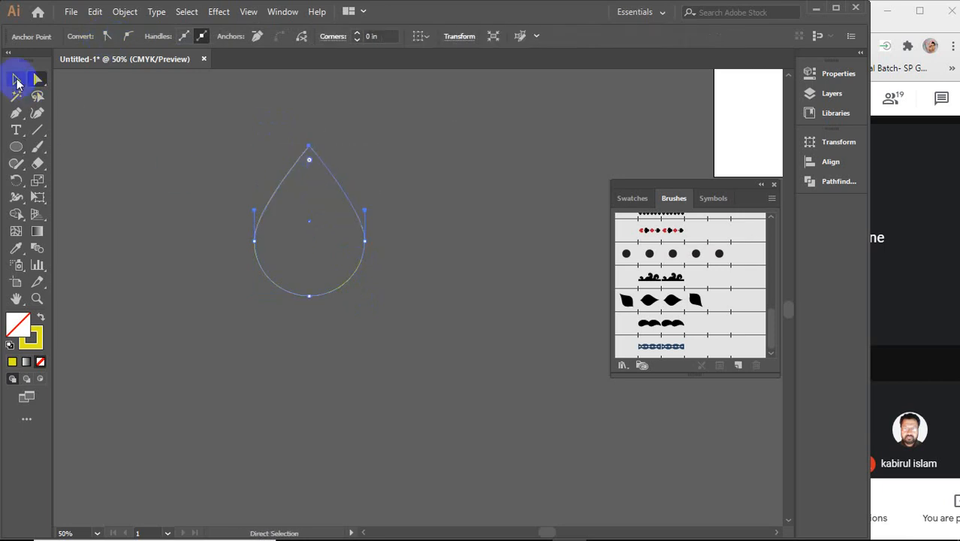
{"action": "left_click", "coordinate": [16, 78]}
{"action": "left_click", "coordinate": [199, 234]}
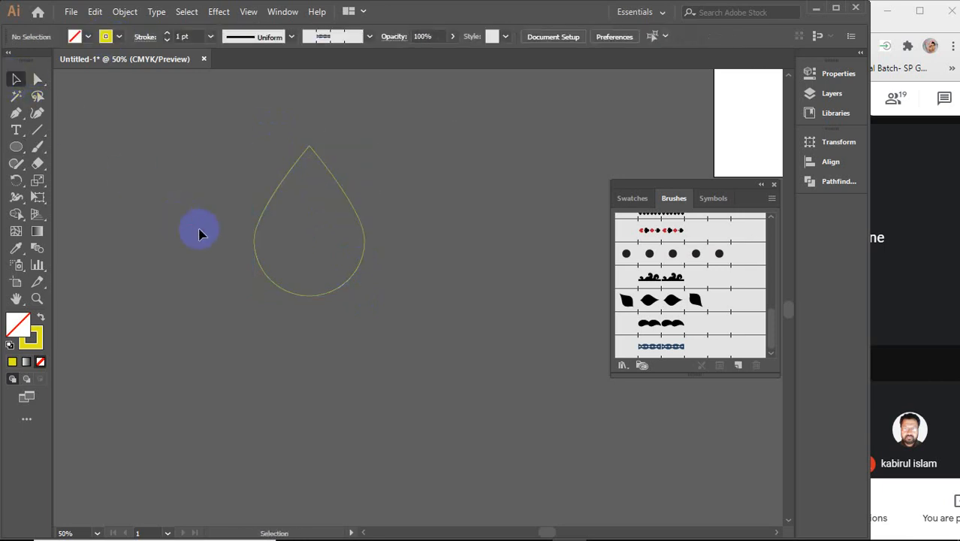
Step: Thicken the teardrop's yellow outline to a 10 pt stroke
{"action": "left_click", "coordinate": [313, 302]}
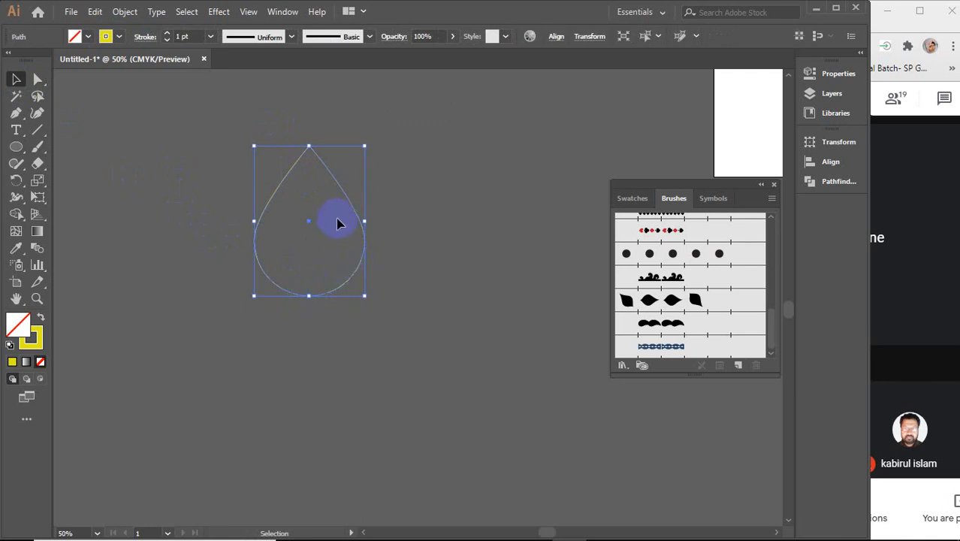
{"action": "left_click", "coordinate": [190, 37]}
{"action": "key", "text": "Up"}
{"action": "key", "text": "Up"}
{"action": "key", "text": "Up"}
{"action": "key", "text": "Up"}
{"action": "key", "text": "Up"}
{"action": "key", "text": "Up"}
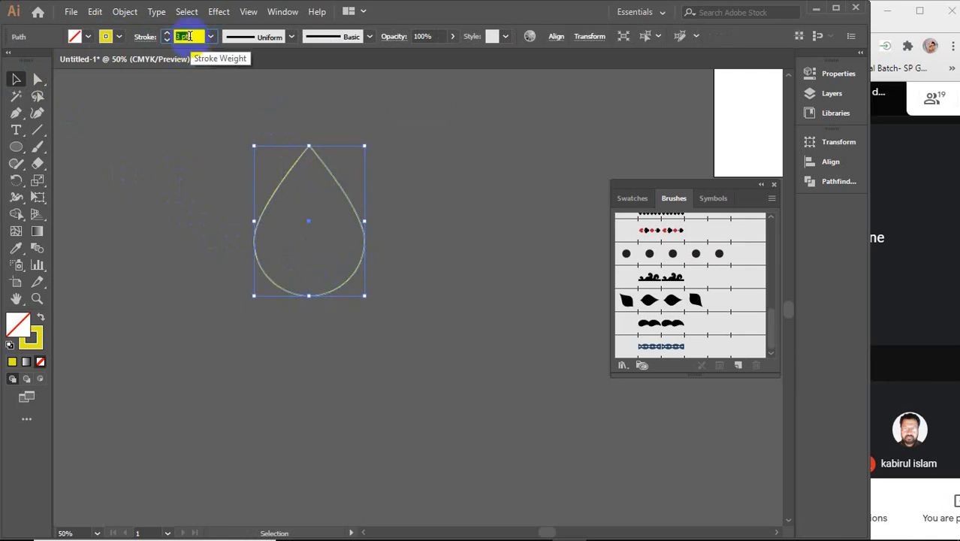
{"action": "key", "text": "Up"}
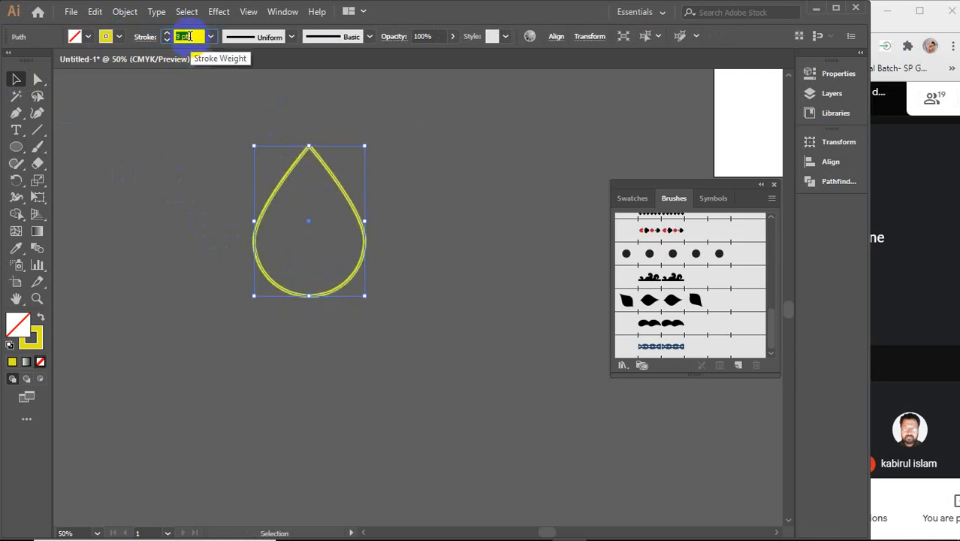
{"action": "left_click", "coordinate": [408, 163]}
Step: Nest two progressively smaller copies of the teardrop inside the original, keeping all three aligned at their bottom edge
{"action": "left_click", "coordinate": [350, 206]}
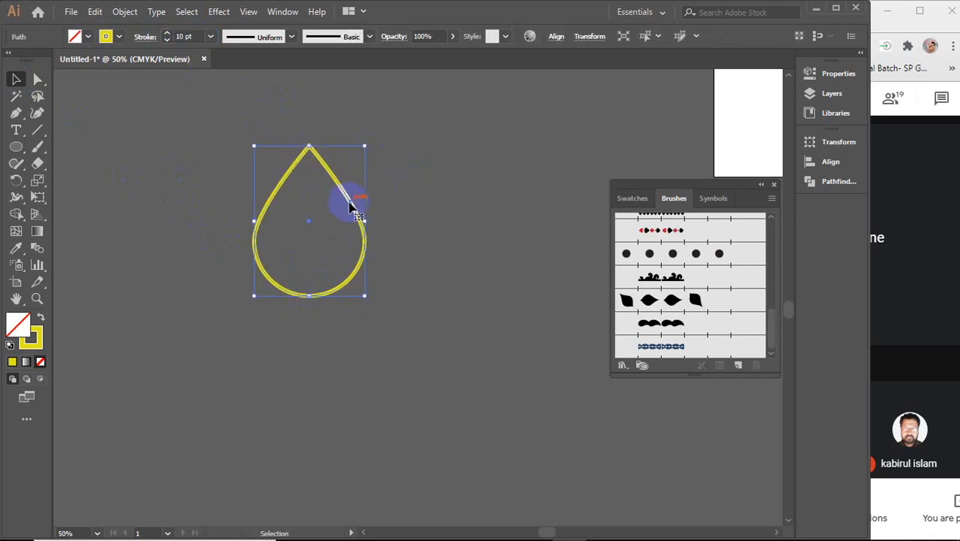
{"action": "key", "text": "a"}
{"action": "key", "text": "v"}
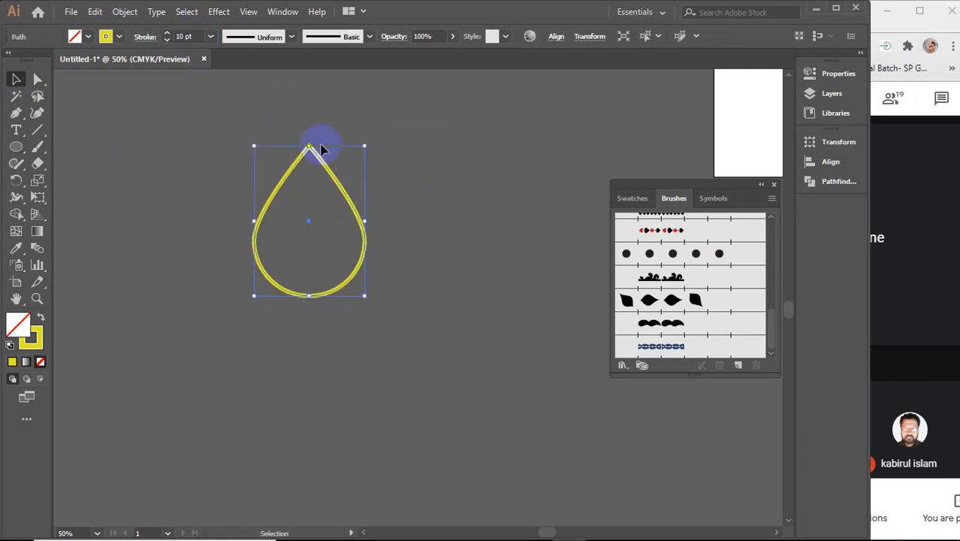
{"action": "left_click_drag", "start_coordinate": [310, 145], "coordinate": [306, 190]}
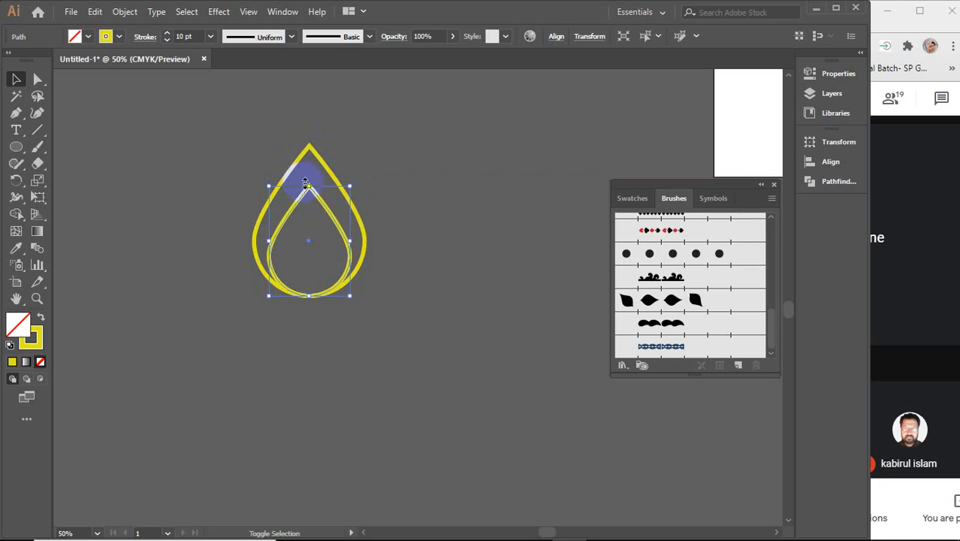
{"action": "left_click_drag", "start_coordinate": [308, 185], "coordinate": [304, 226]}
{"action": "key", "text": "a"}
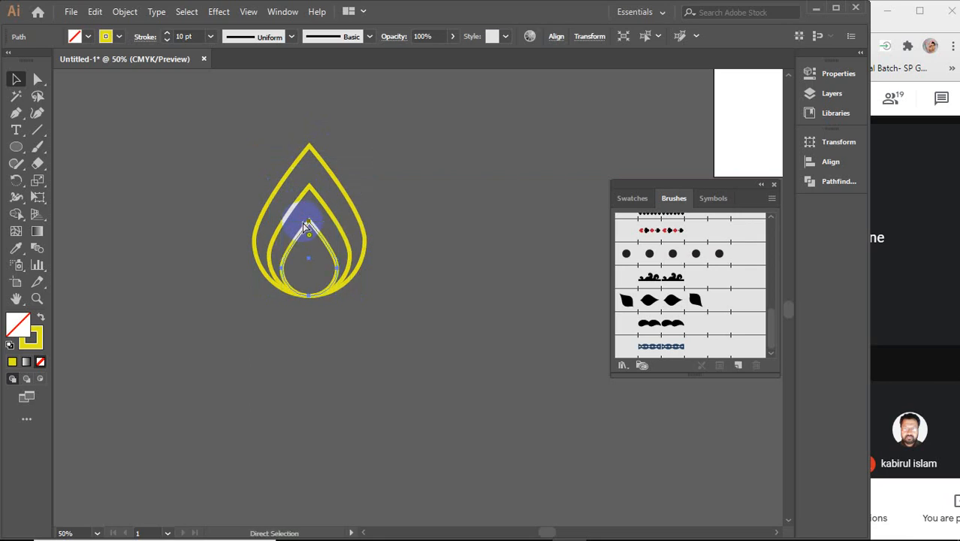
{"action": "left_click", "coordinate": [312, 235]}
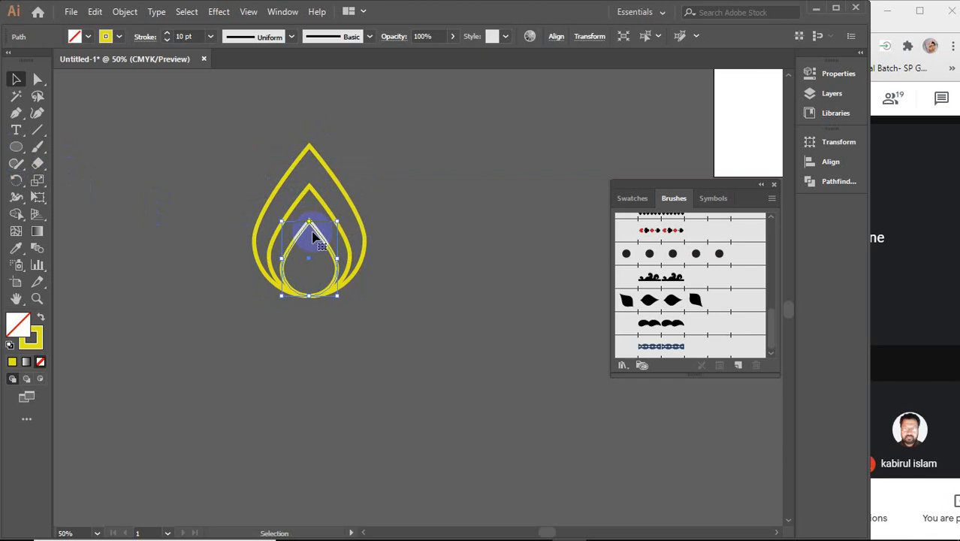
Step: Draw a circle about 1.11 in wide inside the innermost teardrop, resting on its bottom edge, and leave it deselected
{"action": "left_click", "coordinate": [16, 147]}
{"action": "left_click", "coordinate": [305, 257]}
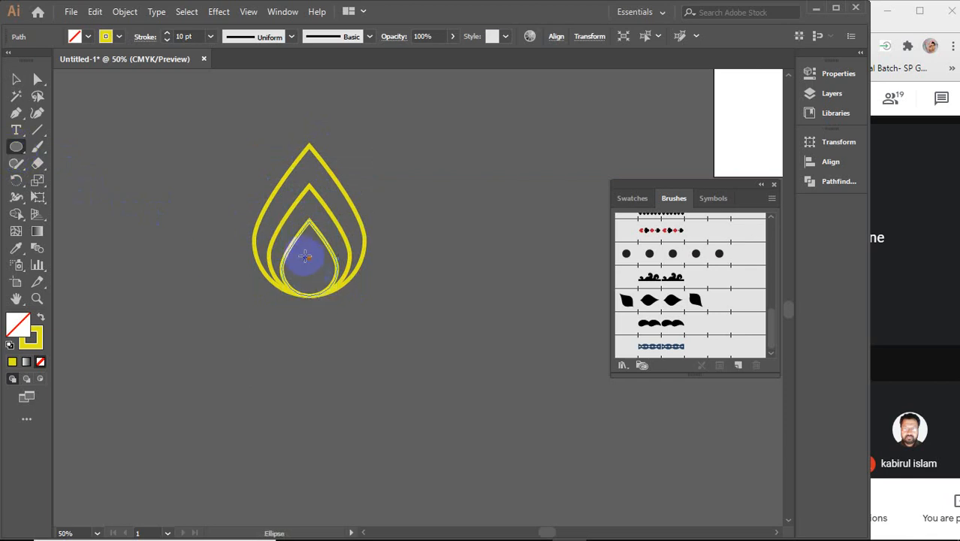
{"action": "left_click_drag", "start_coordinate": [307, 257], "coordinate": [312, 275]}
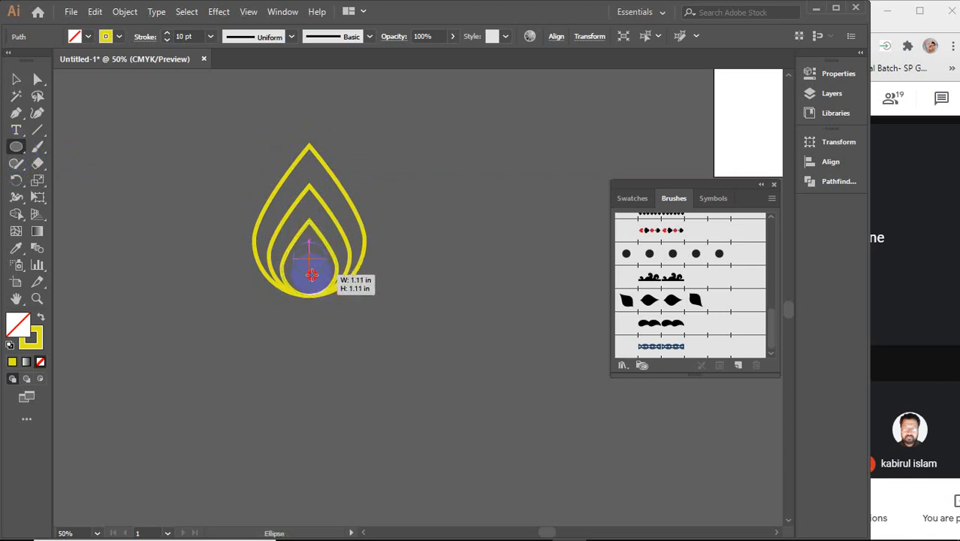
{"action": "left_click_drag", "start_coordinate": [311, 275], "coordinate": [311, 299]}
{"action": "key", "text": "alt+space"}
{"action": "left_click", "coordinate": [156, 157]}
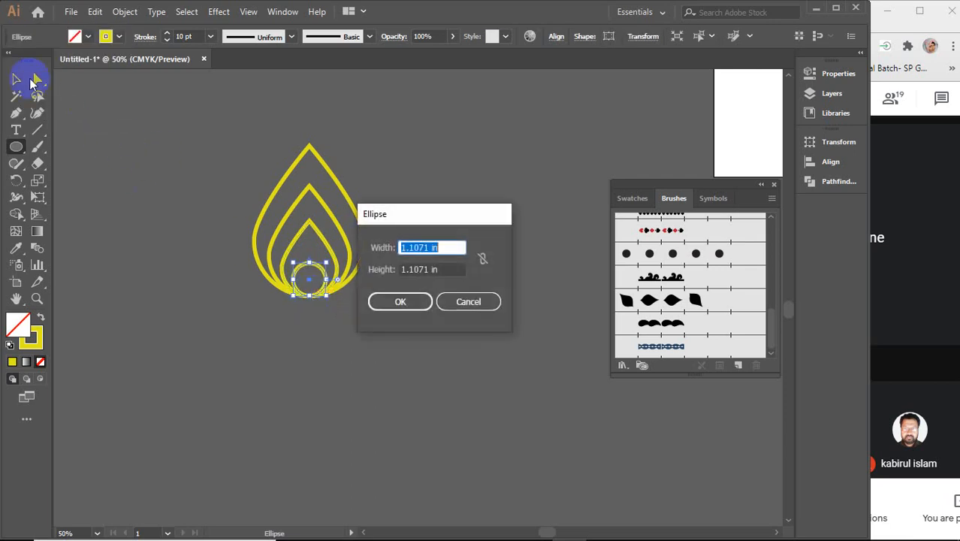
{"action": "left_click", "coordinate": [464, 304]}
{"action": "left_click", "coordinate": [16, 79]}
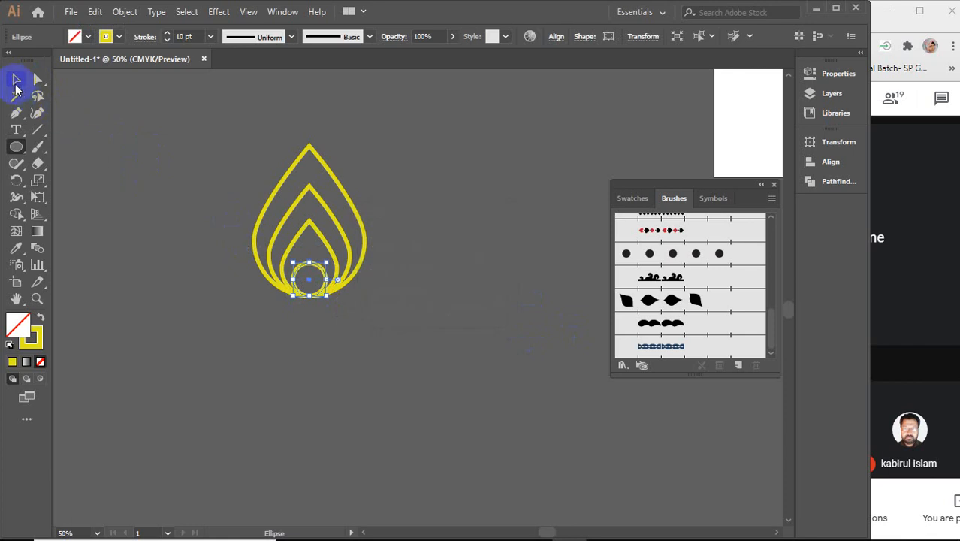
{"action": "left_click", "coordinate": [426, 285]}
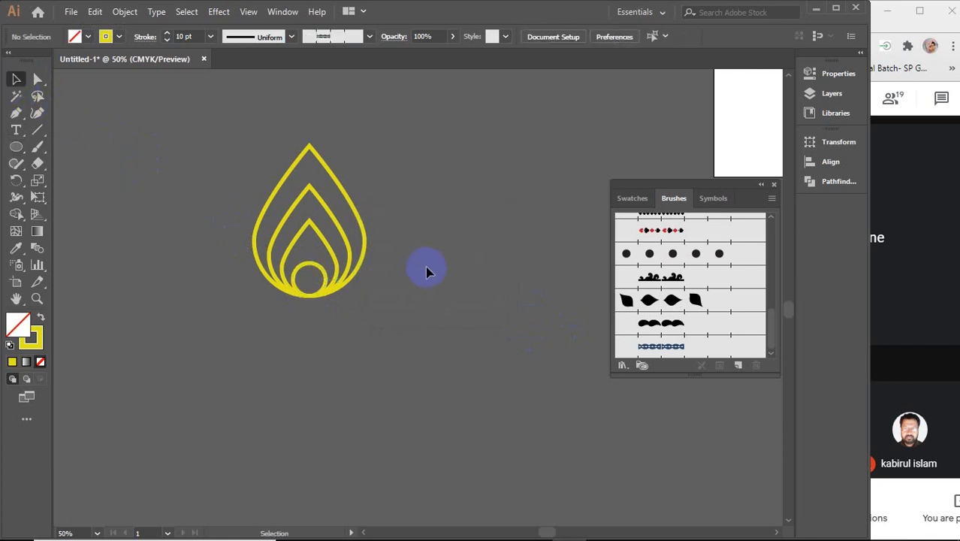
Step: Draw a straight horizontal line with the same yellow stroke just below the nested teardrops, extending past both sides
{"action": "left_click", "coordinate": [326, 277]}
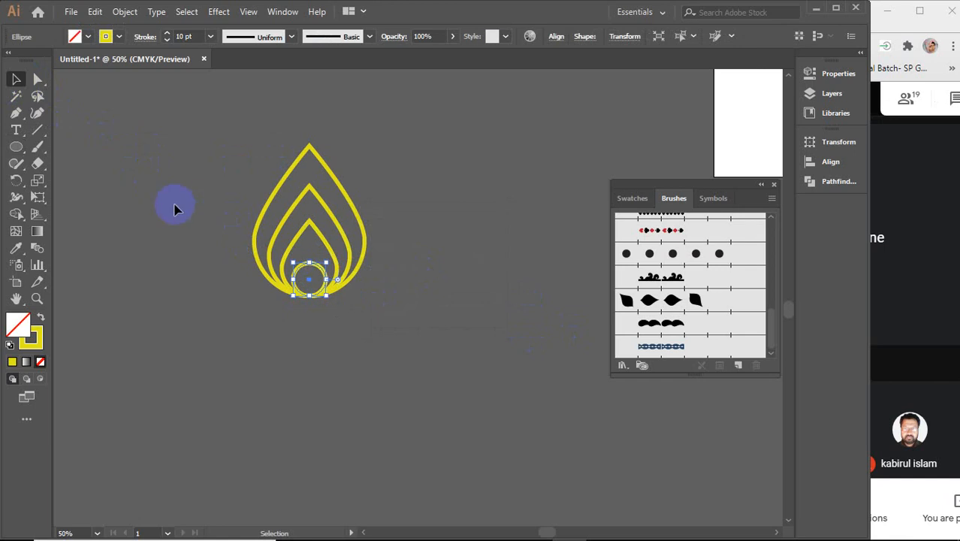
{"action": "left_click", "coordinate": [39, 132]}
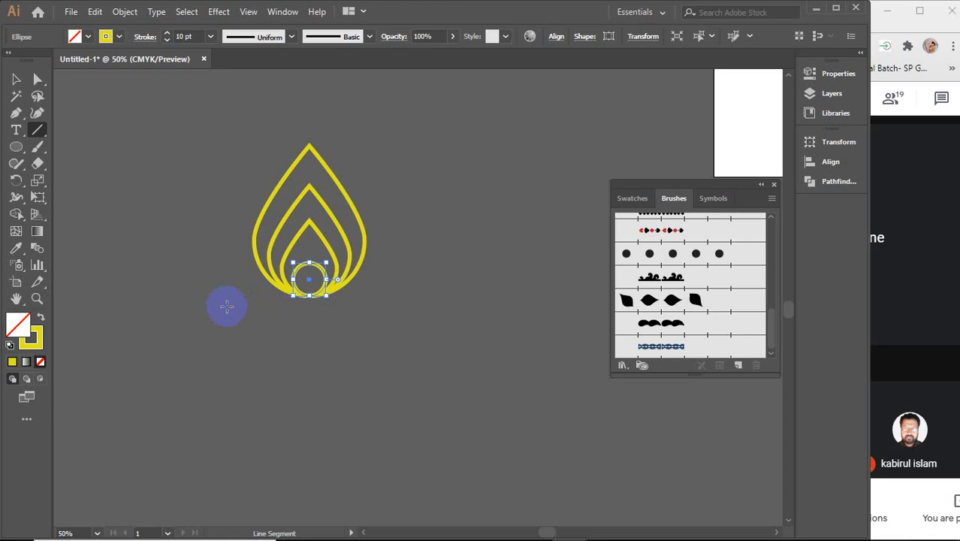
{"action": "left_click_drag", "start_coordinate": [226, 306], "coordinate": [416, 316]}
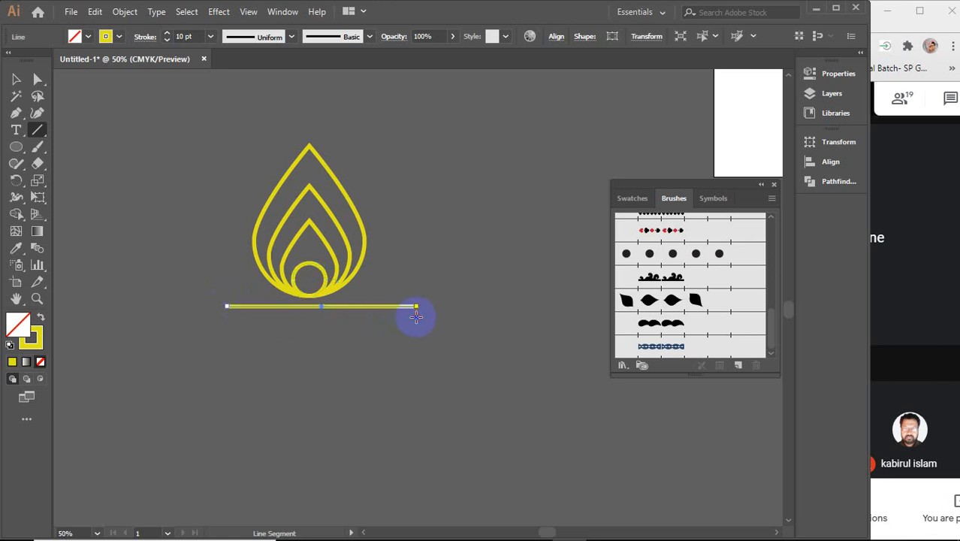
Step: Duplicate the baseline a short distance below the original, and horizontally centre all the motif's shapes on one another
{"action": "key", "text": "v"}
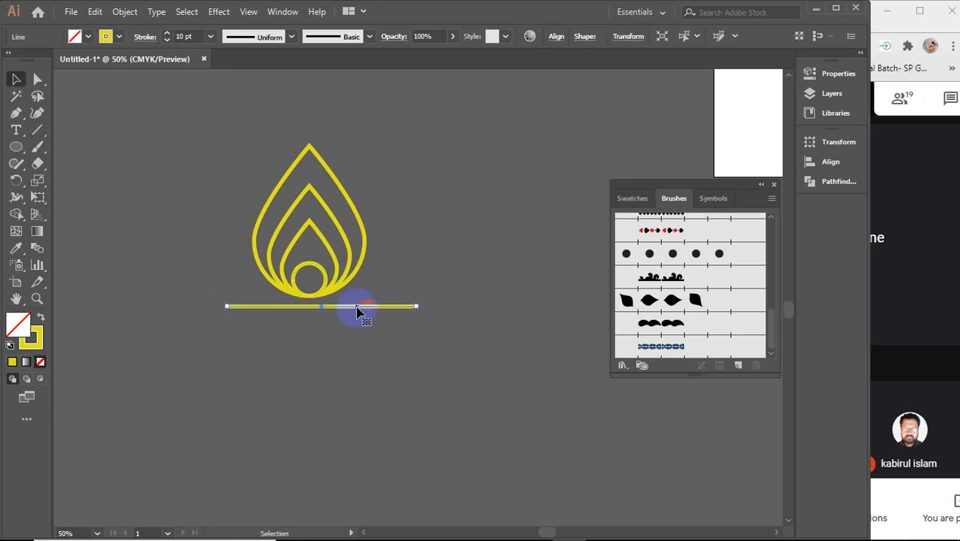
{"action": "left_click_drag", "start_coordinate": [356, 311], "coordinate": [356, 344]}
{"action": "left_click_drag", "start_coordinate": [407, 391], "coordinate": [248, 147]}
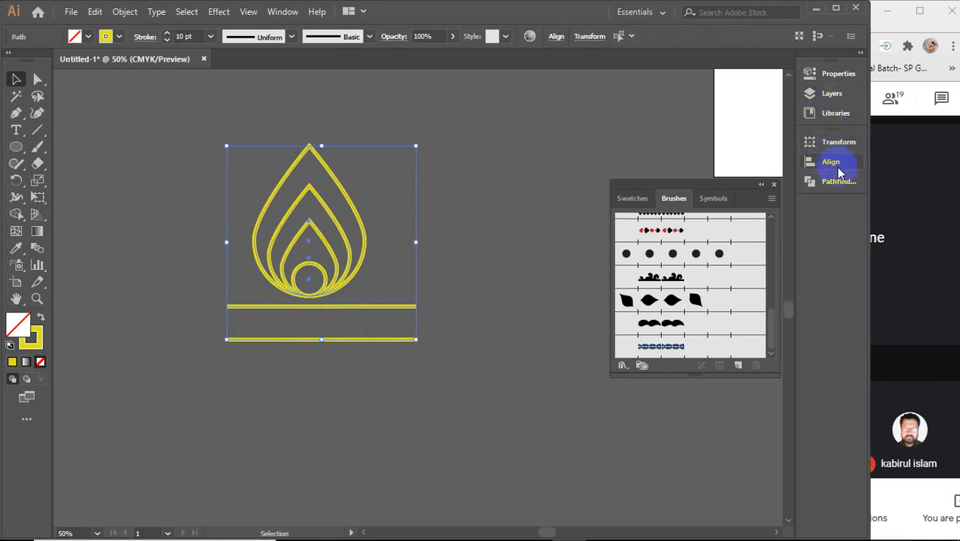
{"action": "left_click", "coordinate": [273, 14]}
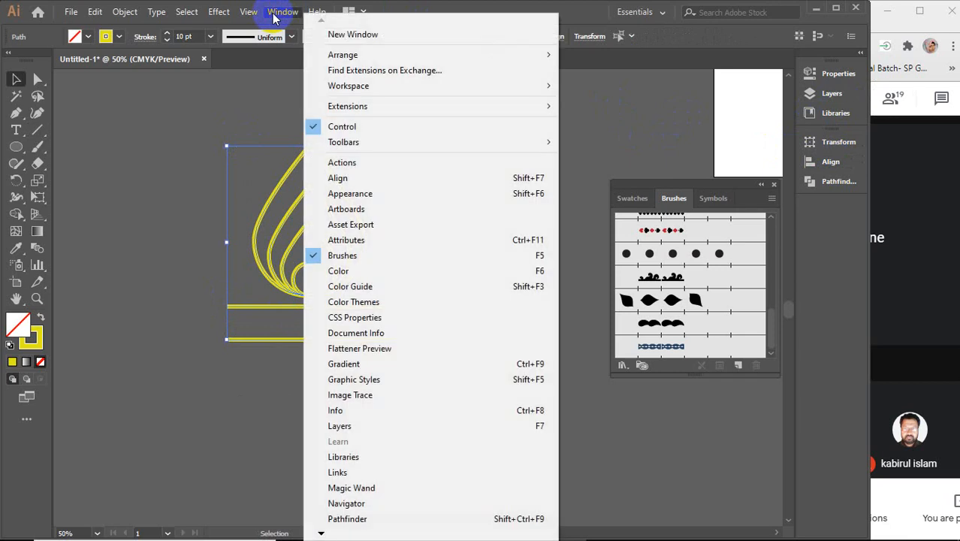
{"action": "left_click", "coordinate": [365, 178]}
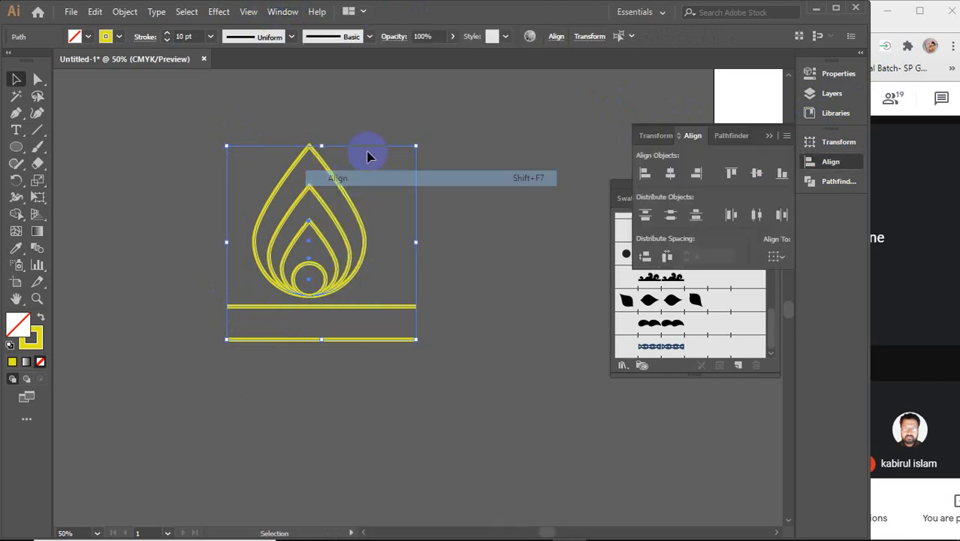
{"action": "left_click", "coordinate": [556, 37]}
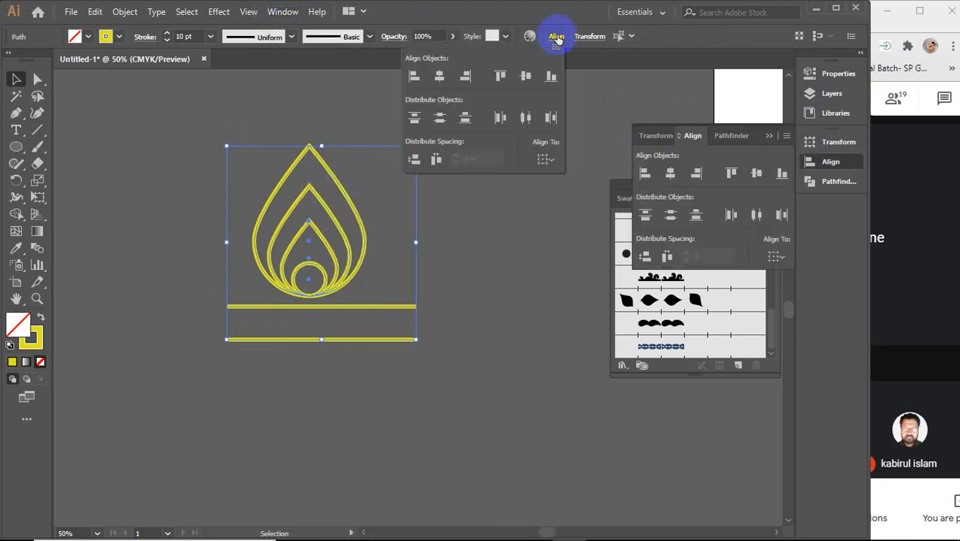
{"action": "left_click", "coordinate": [440, 75]}
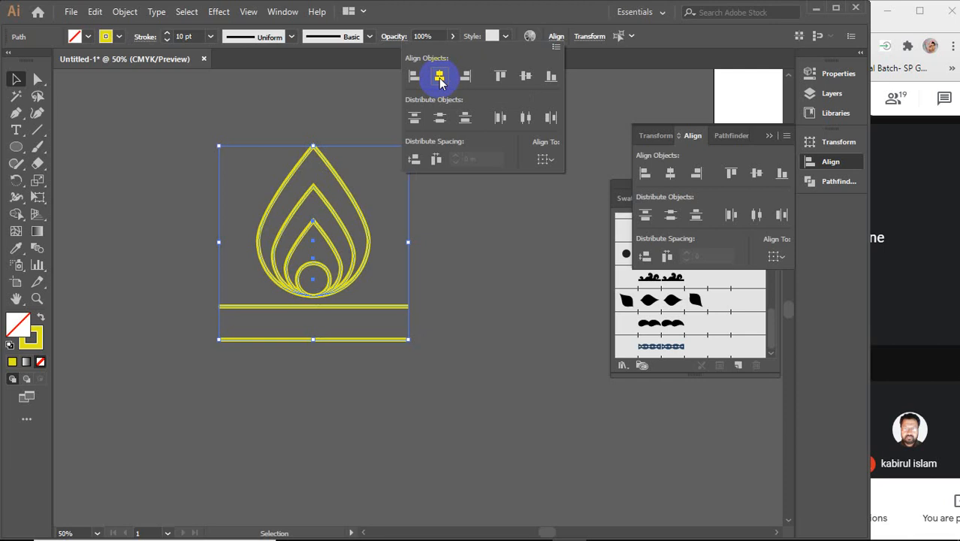
{"action": "left_click", "coordinate": [556, 37]}
{"action": "left_click", "coordinate": [776, 133]}
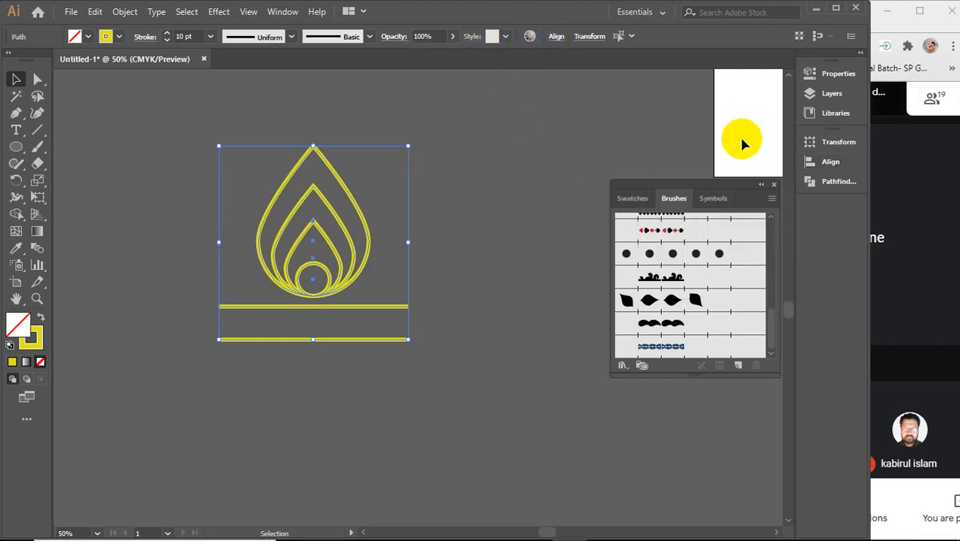
{"action": "left_click", "coordinate": [536, 186]}
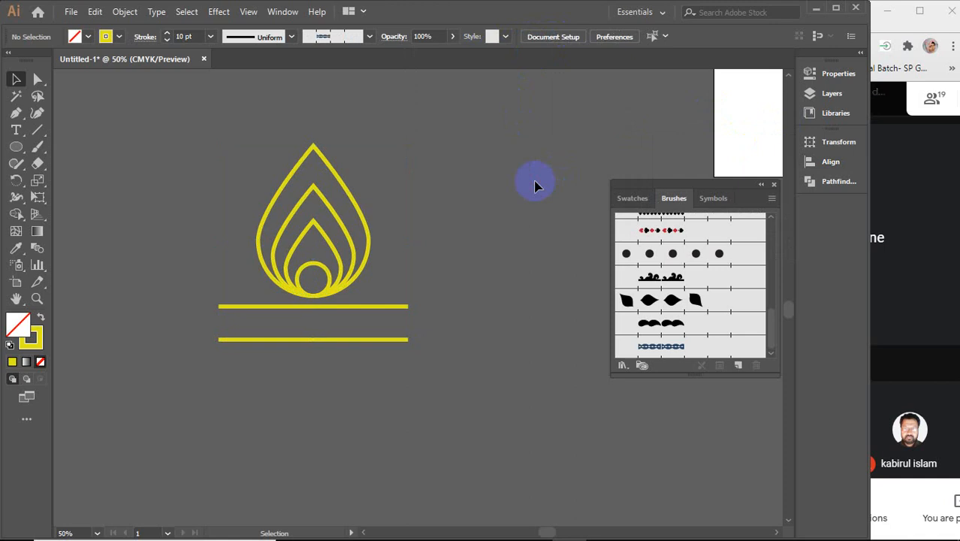
Step: Dock the floating Swatches, Brushes and Symbols group with the other collapsed panels so the artwork is unobstructed
{"action": "left_click", "coordinate": [327, 275]}
{"action": "scroll", "coordinate": [327, 275], "scroll_direction": "up", "scroll_amount": 4}
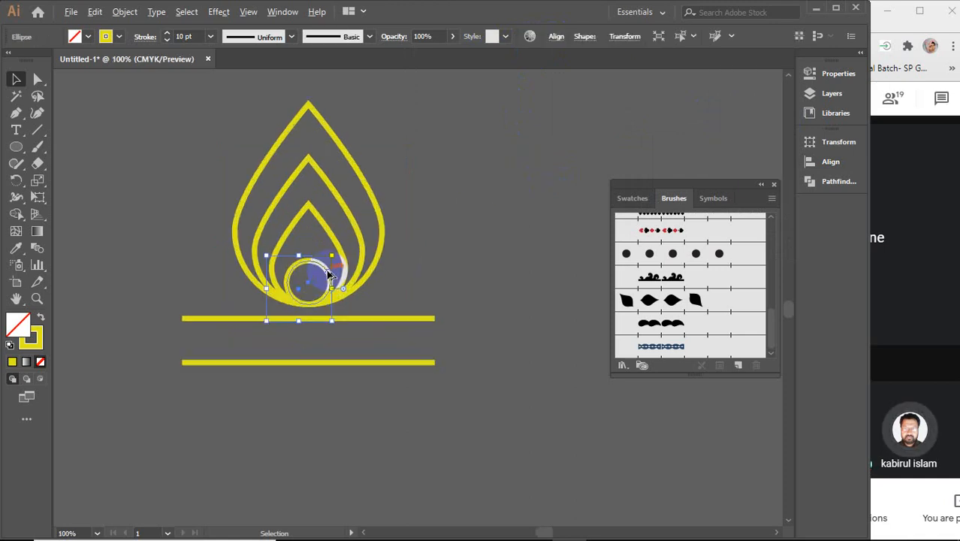
{"action": "left_click_drag", "start_coordinate": [322, 289], "coordinate": [437, 174]}
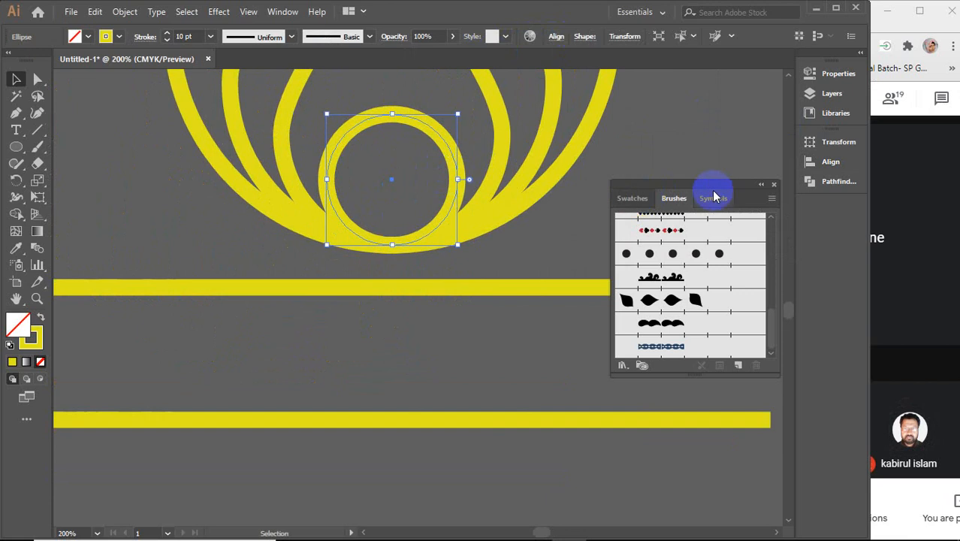
{"action": "left_click", "coordinate": [762, 186]}
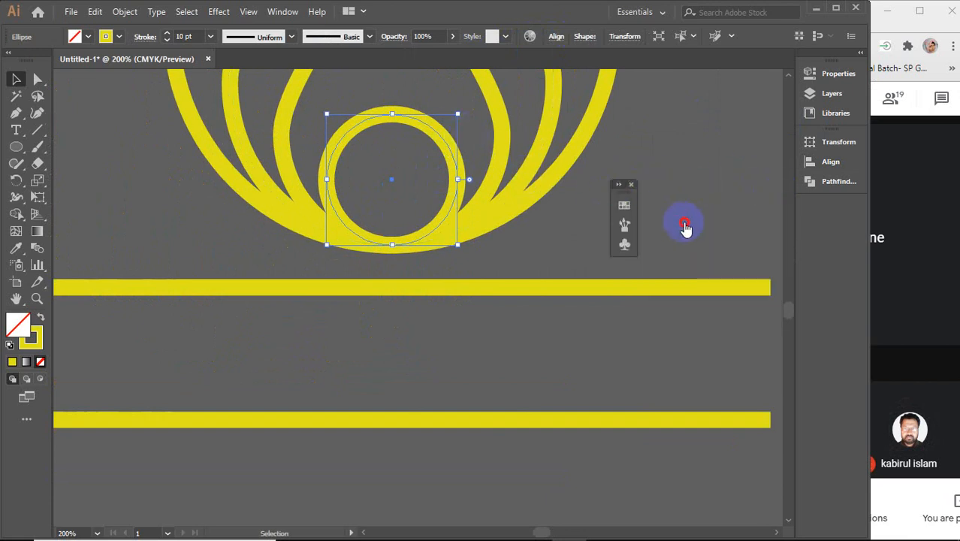
{"action": "left_click", "coordinate": [621, 187]}
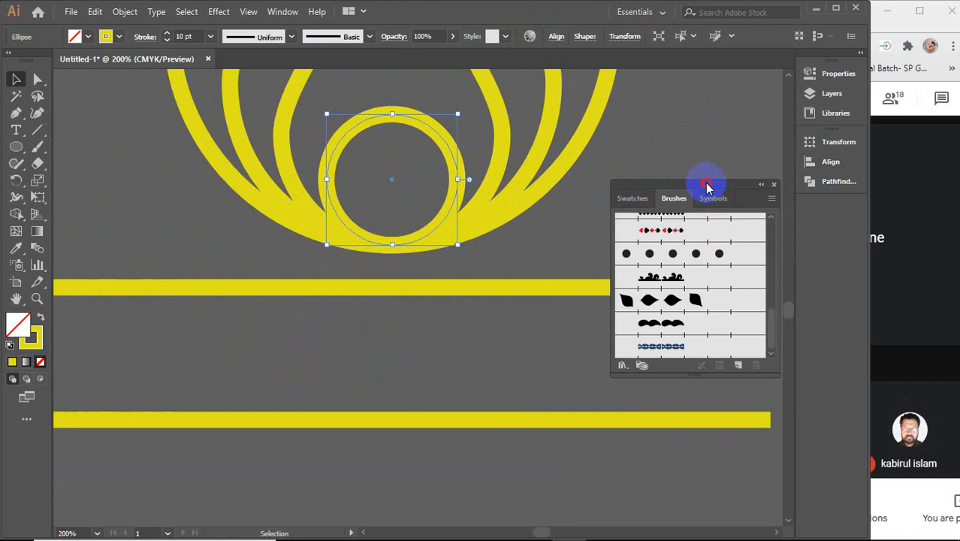
{"action": "left_click_drag", "start_coordinate": [700, 189], "coordinate": [815, 203]}
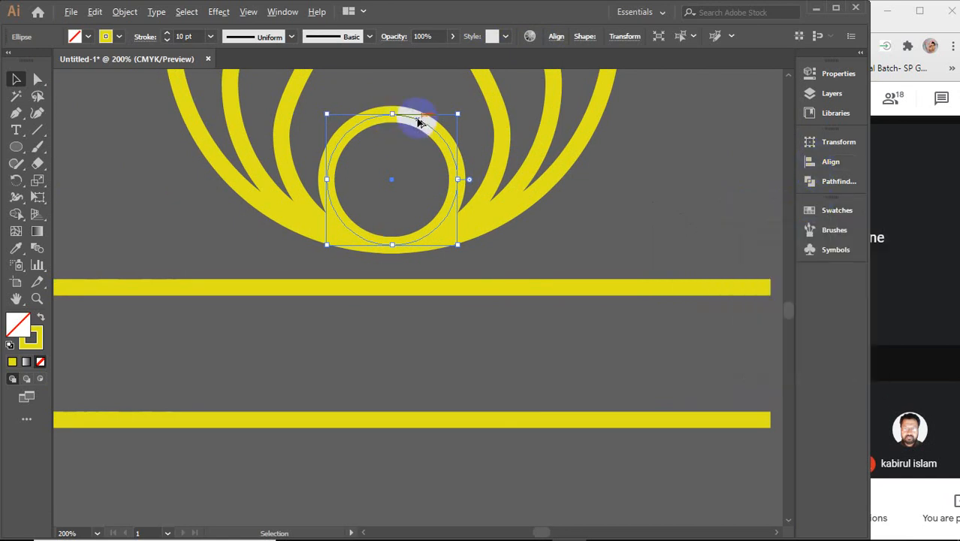
Step: Copy the innermost circle straight down between the two horizontal lines and shrink the copy about its centre to roughly half size
{"action": "left_click_drag", "start_coordinate": [418, 122], "coordinate": [420, 301]}
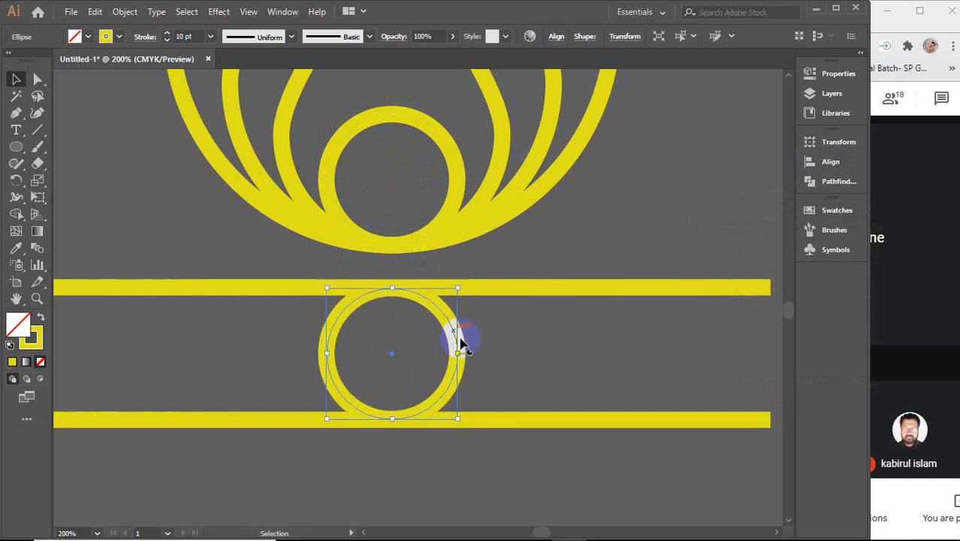
{"action": "left_click_drag", "start_coordinate": [457, 418], "coordinate": [426, 386]}
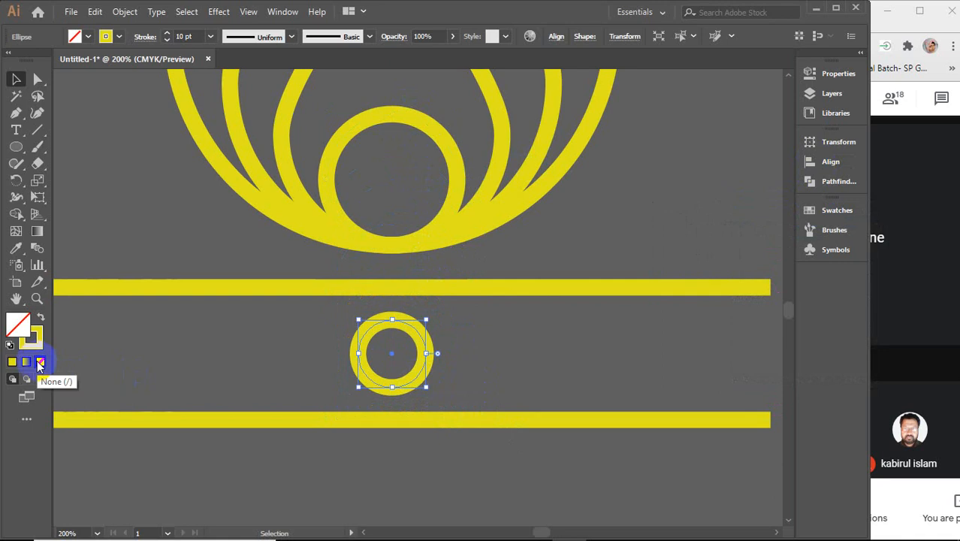
Step: Give the small circle between the lines a solid yellow fill and remove its stroke
{"action": "left_click", "coordinate": [12, 361]}
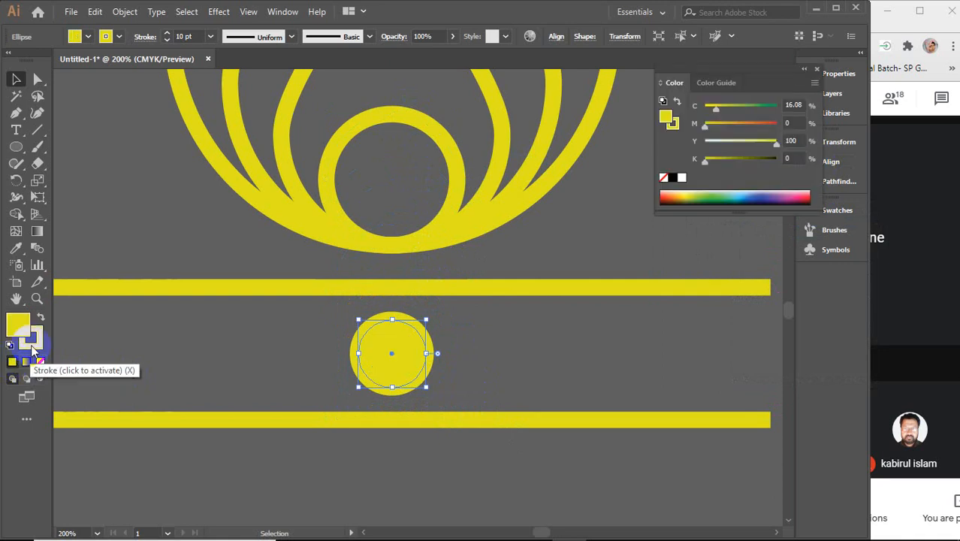
{"action": "left_click", "coordinate": [30, 338]}
{"action": "left_click", "coordinate": [39, 362]}
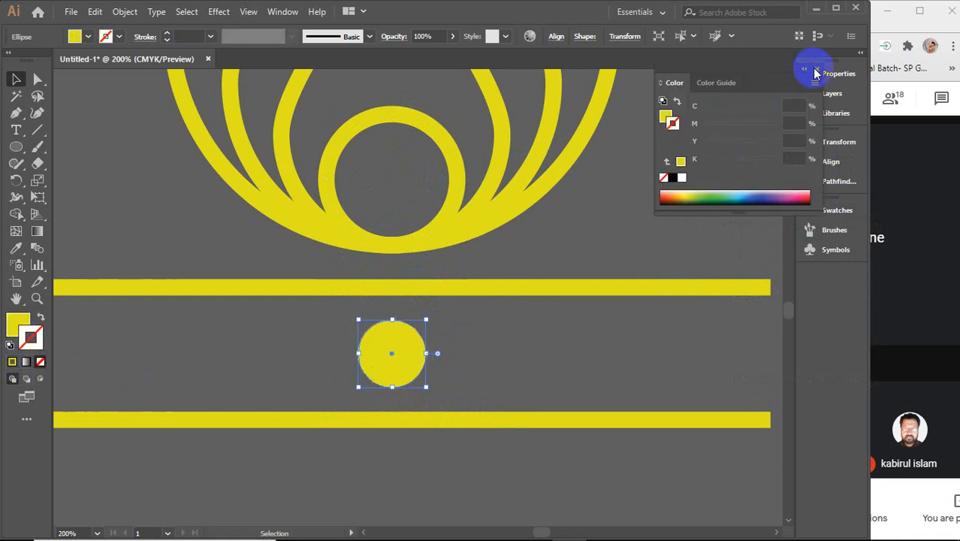
{"action": "left_click", "coordinate": [818, 68]}
Step: Move the yellow dot to the lines' left end and repeat it rightwards as a row of six evenly spaced dots
{"action": "scroll", "coordinate": [505, 336], "scroll_direction": "down", "scroll_amount": 2}
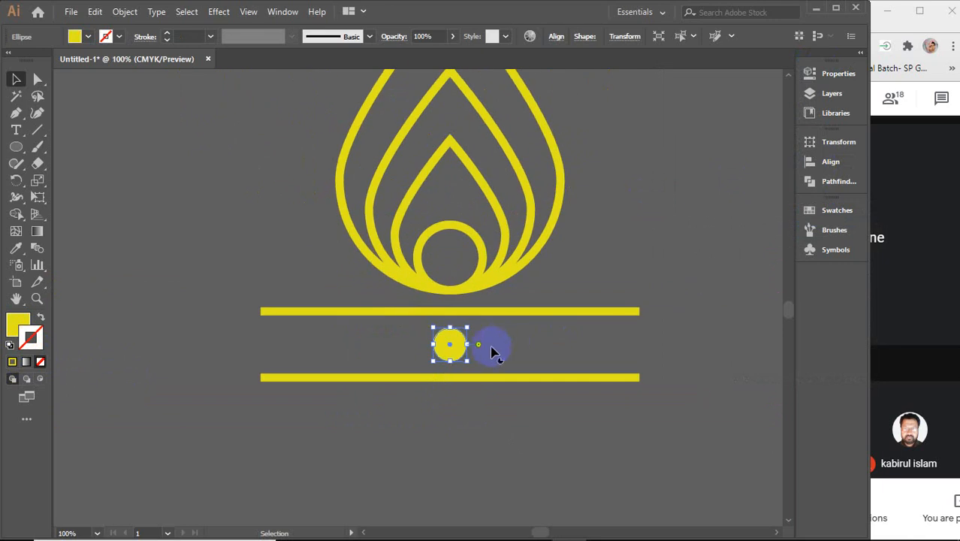
{"action": "left_click_drag", "start_coordinate": [453, 350], "coordinate": [368, 351]}
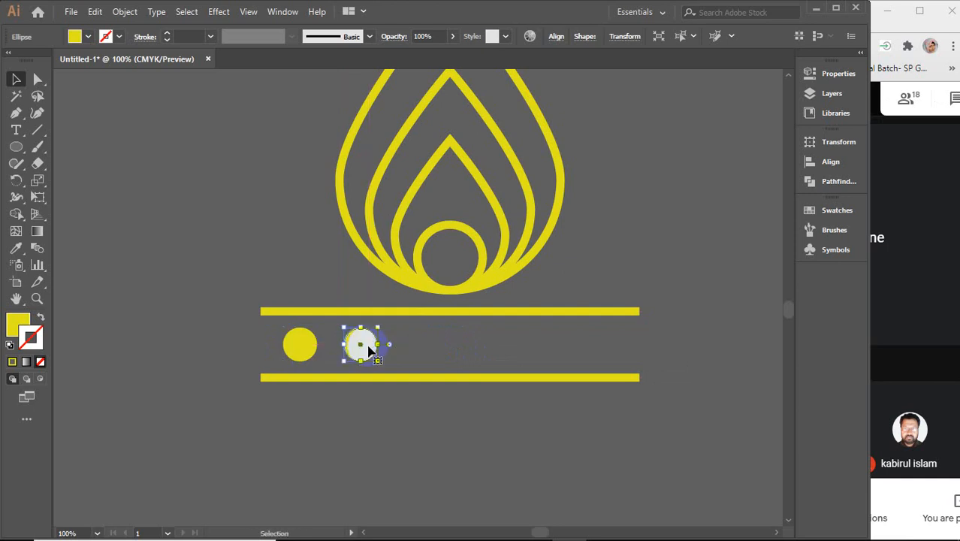
{"action": "key", "text": "ctrl+d"}
{"action": "key", "text": "ctrl+d"}
{"action": "key", "text": "ctrl+d"}
{"action": "key", "text": "ctrl+d"}
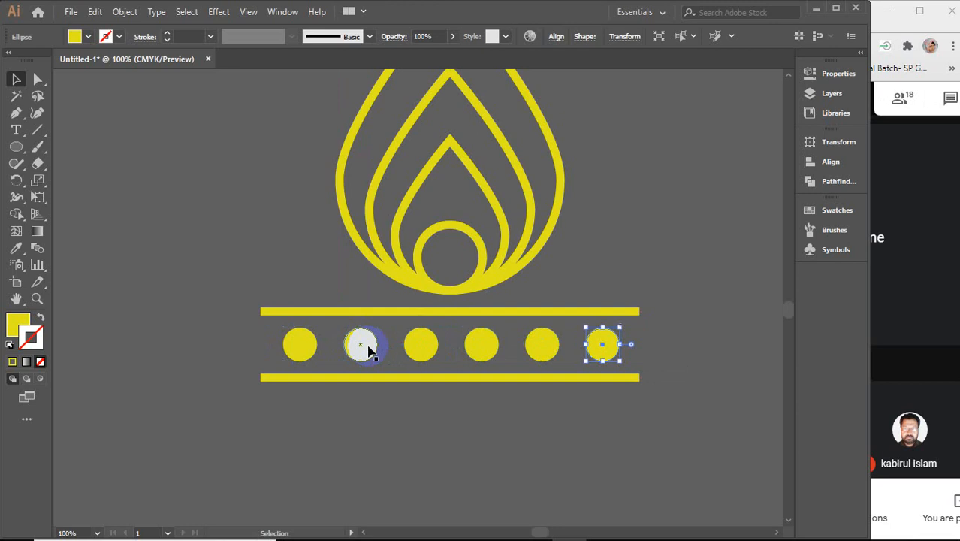
{"action": "scroll", "coordinate": [368, 350], "scroll_direction": "down", "scroll_amount": 2, "text": "alt"}
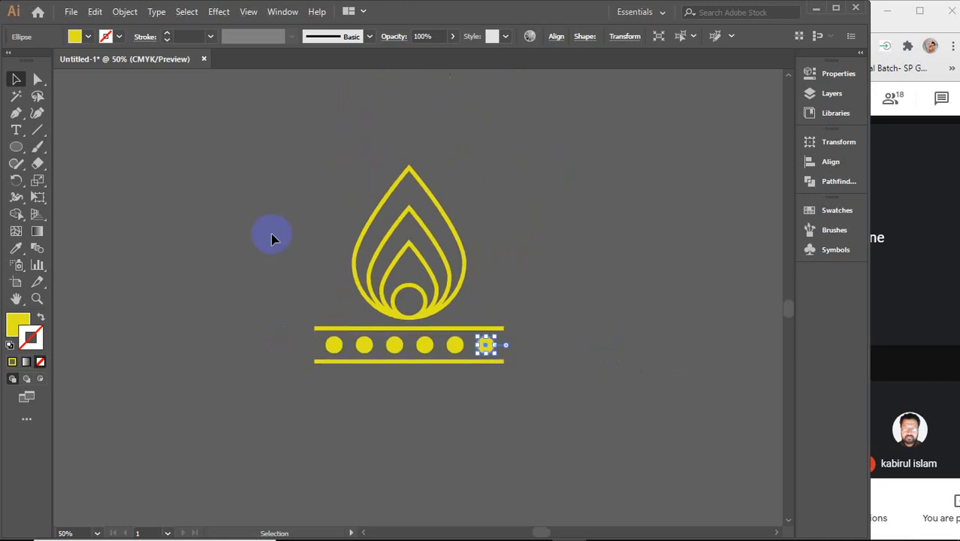
{"action": "left_click_drag", "start_coordinate": [245, 151], "coordinate": [554, 429]}
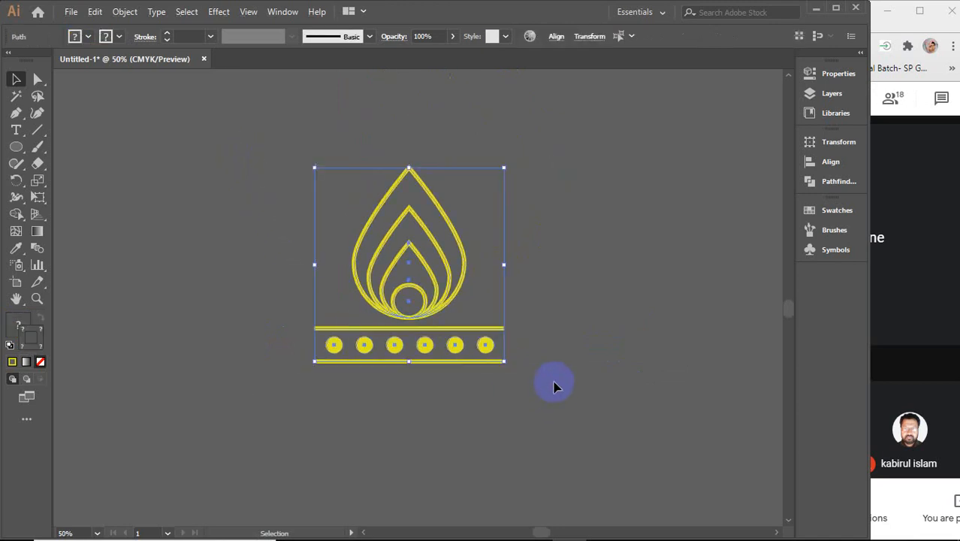
{"action": "left_click", "coordinate": [125, 12]}
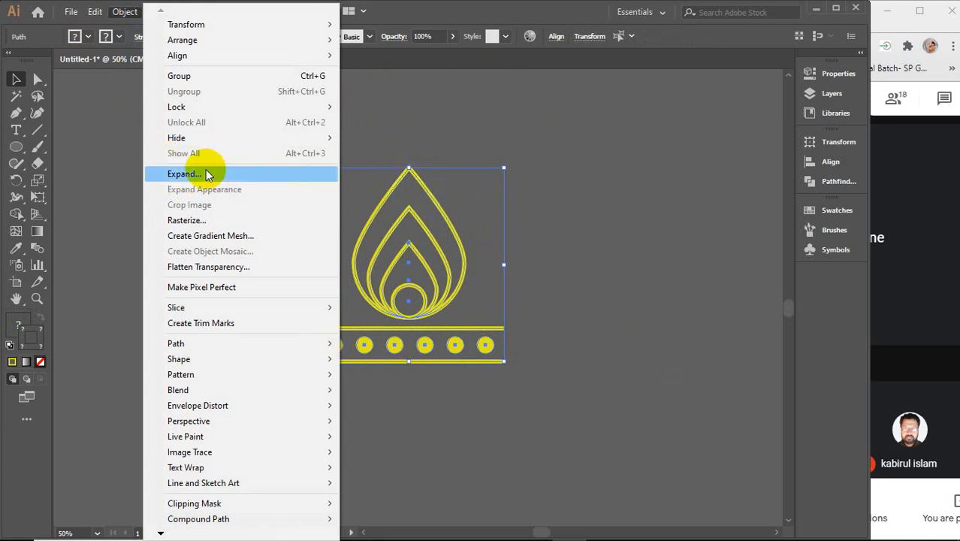
{"action": "left_click", "coordinate": [470, 226]}
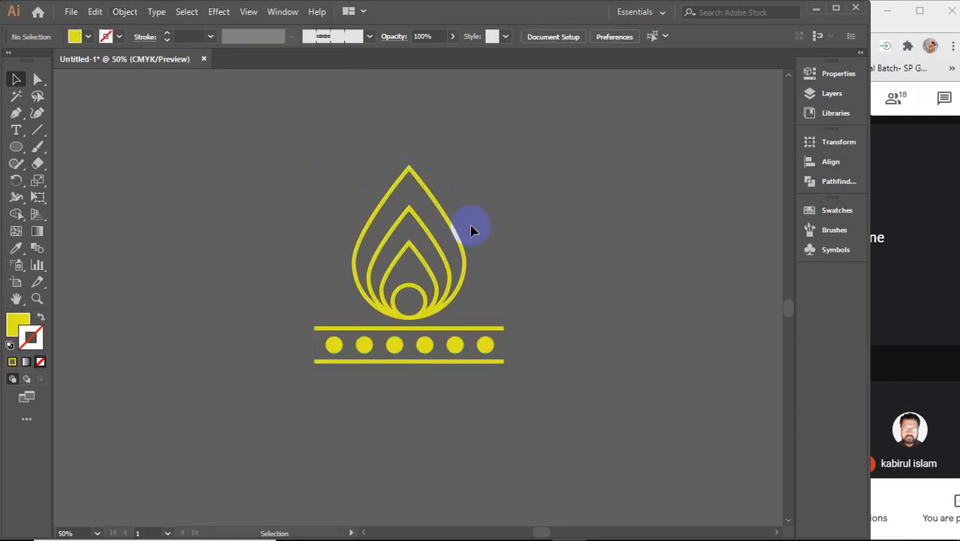
Step: Expand the fill and stroke of the whole motif, including the teardrops, circle, lines and dots, and leave it deselected
{"action": "scroll", "coordinate": [441, 214], "scroll_direction": "up", "scroll_amount": 2}
{"action": "left_click_drag", "start_coordinate": [363, 194], "coordinate": [556, 511]}
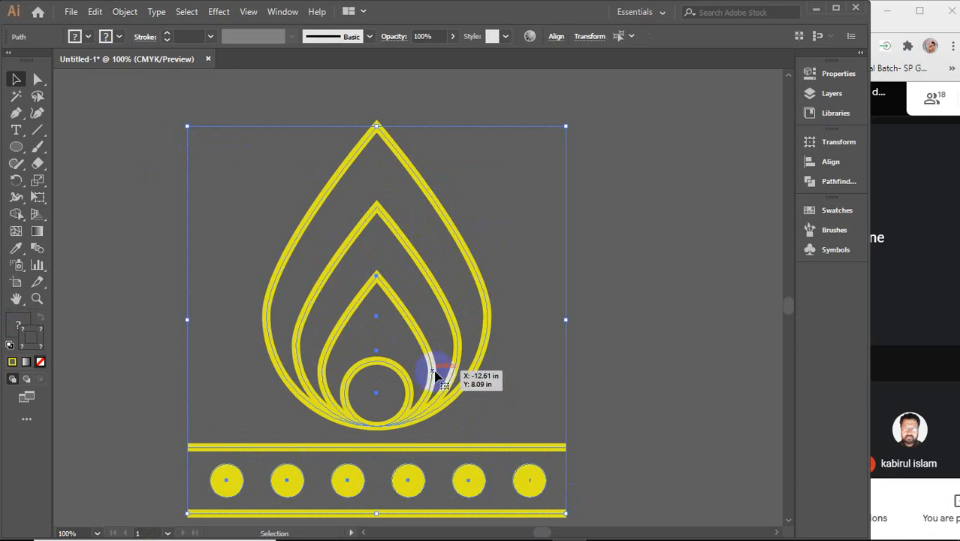
{"action": "left_click", "coordinate": [125, 11]}
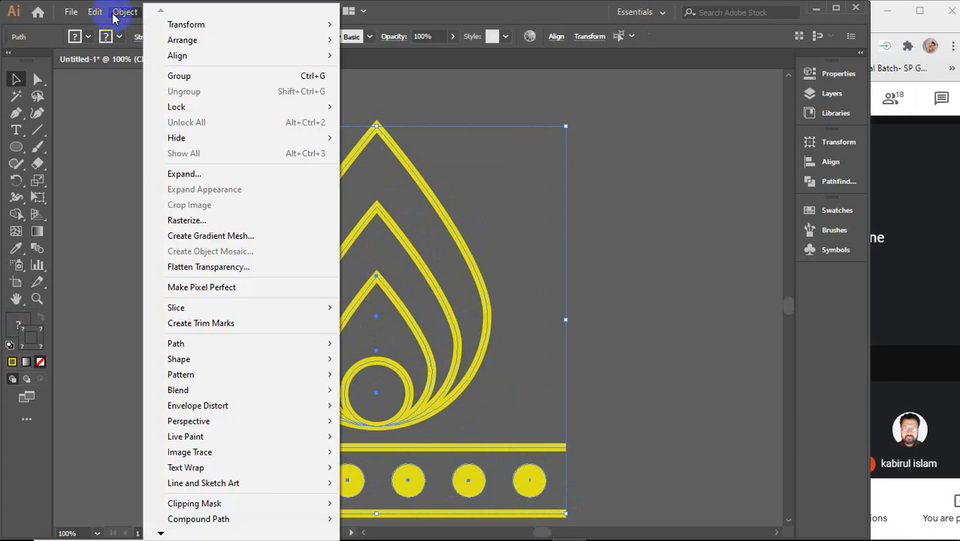
{"action": "left_click", "coordinate": [179, 174]}
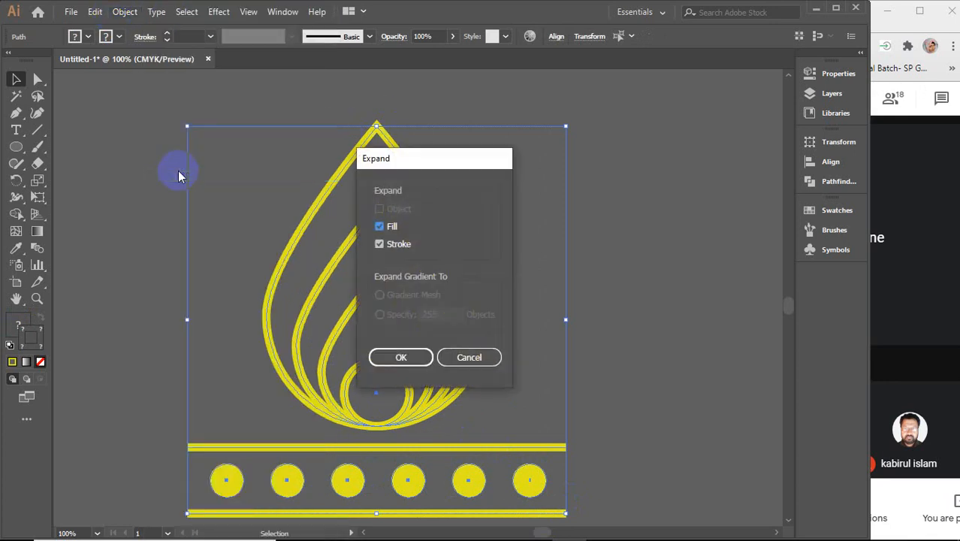
{"action": "left_click", "coordinate": [401, 358]}
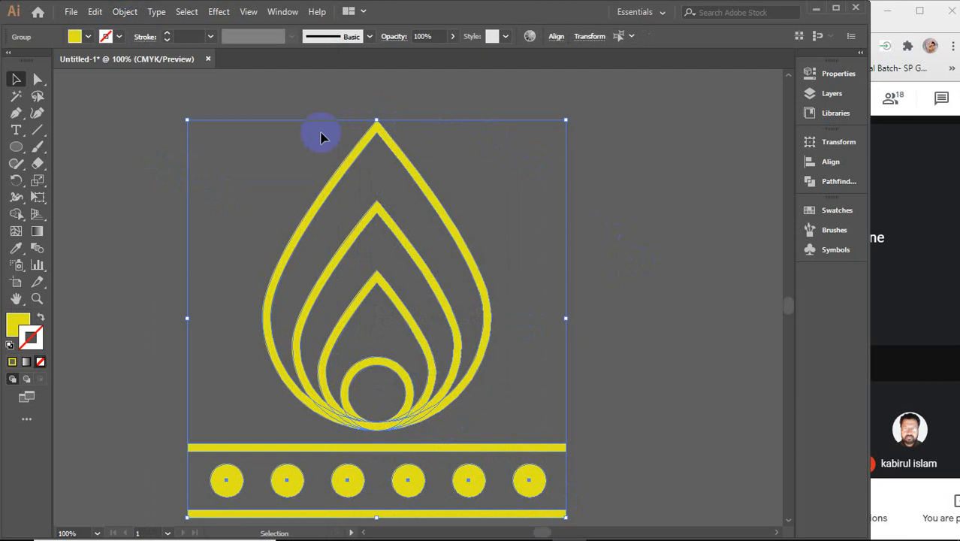
{"action": "left_click", "coordinate": [659, 283]}
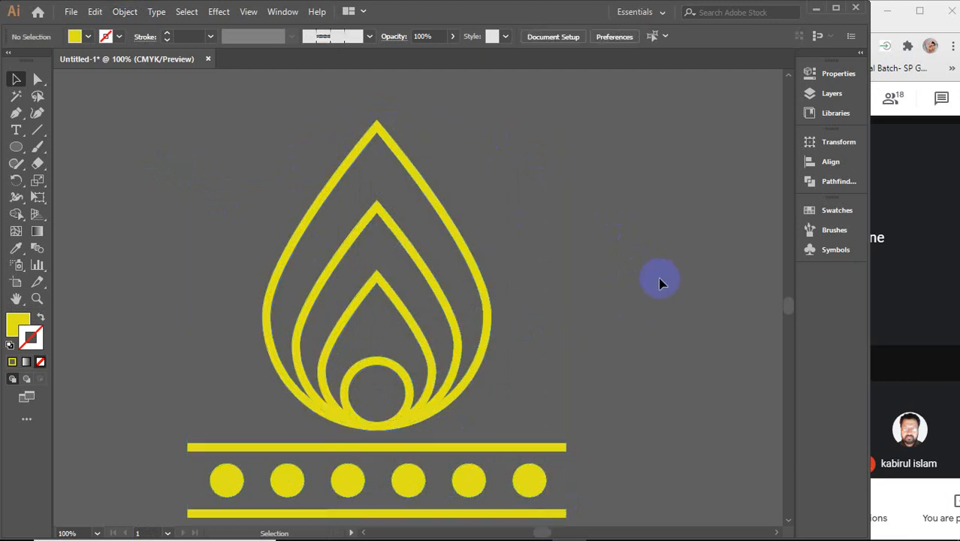
{"action": "left_click", "coordinate": [485, 276]}
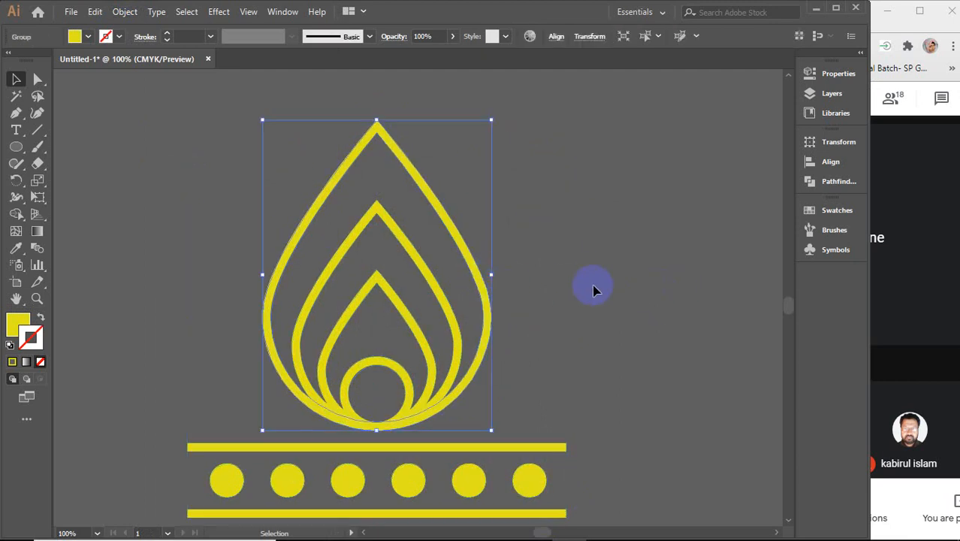
{"action": "scroll", "coordinate": [592, 286], "scroll_direction": "down", "scroll_amount": 2}
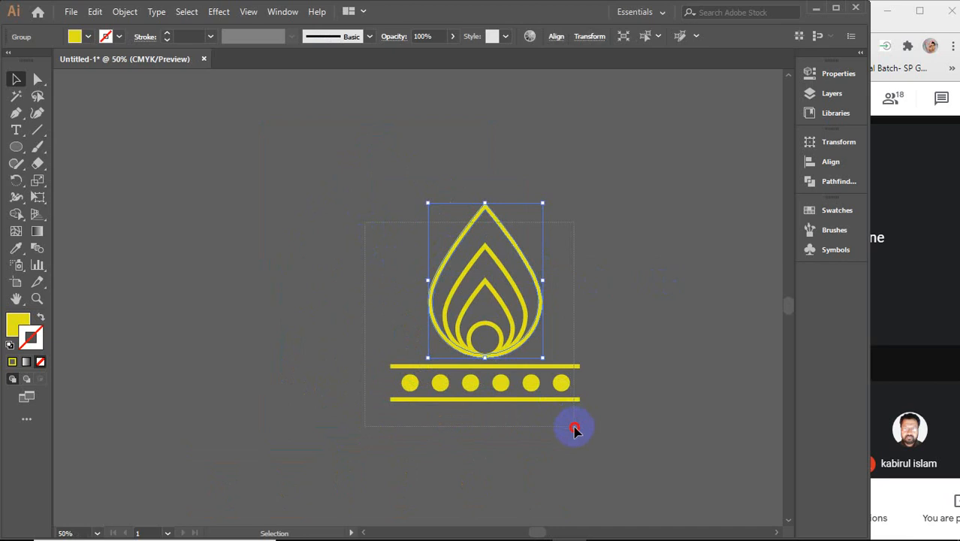
{"action": "left_click", "coordinate": [217, 262]}
Step: Recolour the six dots between the two horizontal lines with an orange swatch fill
{"action": "scroll", "coordinate": [435, 381], "scroll_direction": "up", "scroll_amount": 1}
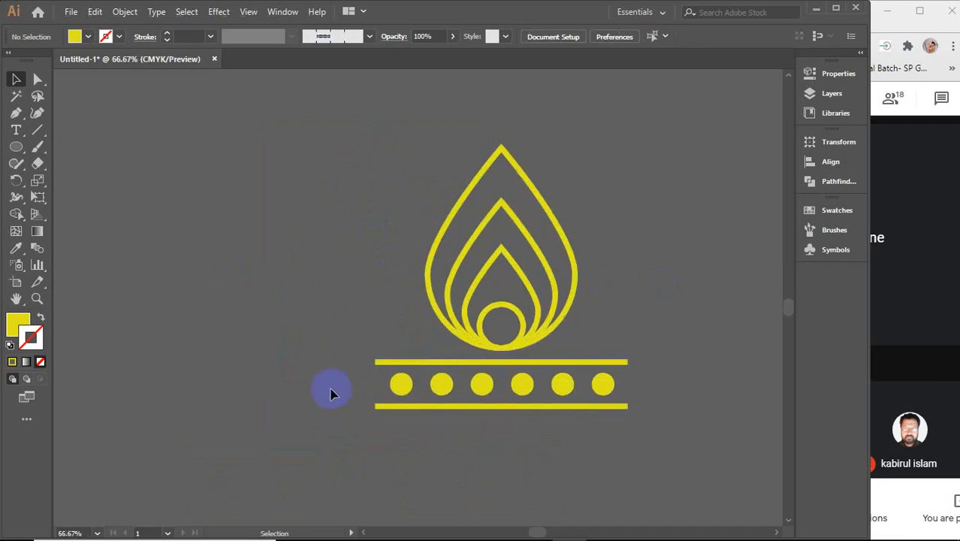
{"action": "left_click_drag", "start_coordinate": [371, 384], "coordinate": [620, 387]}
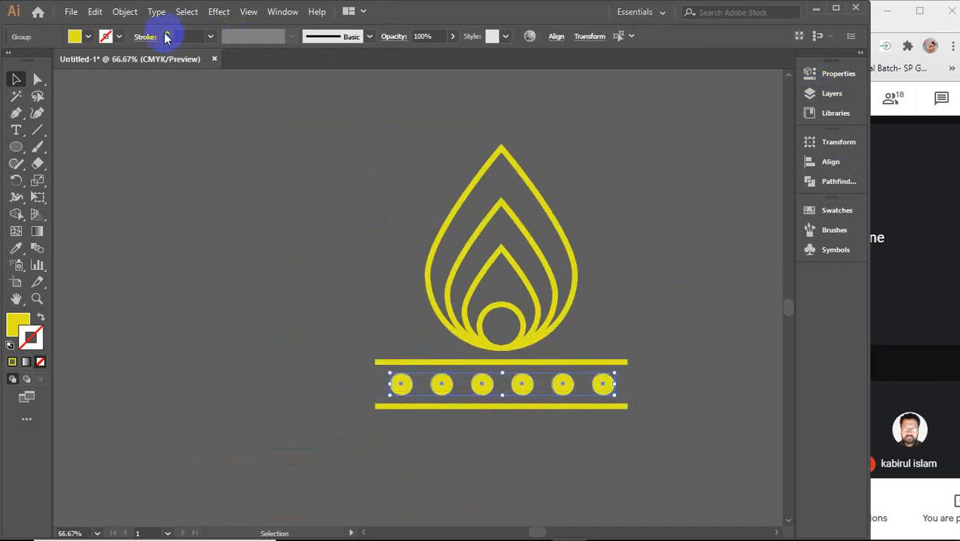
{"action": "left_click", "coordinate": [87, 37]}
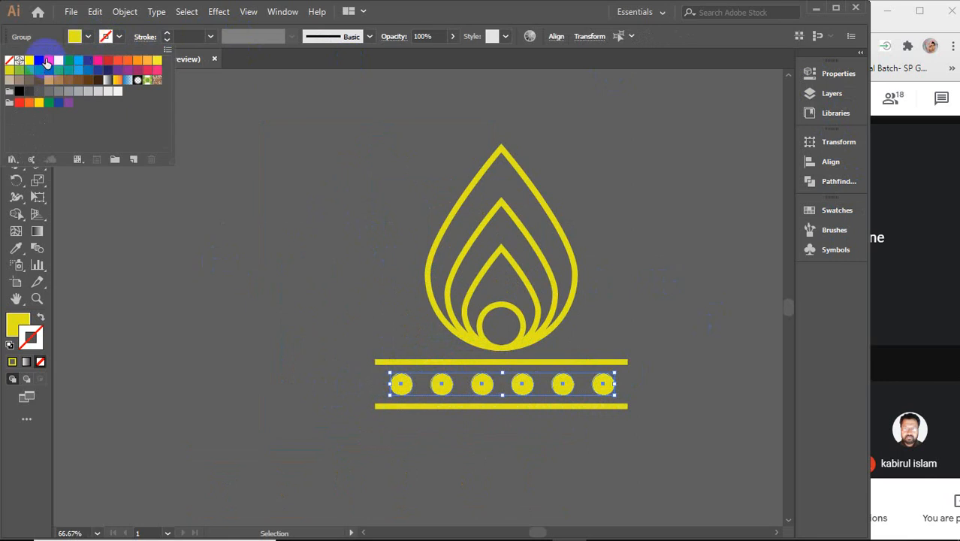
{"action": "left_click", "coordinate": [125, 63]}
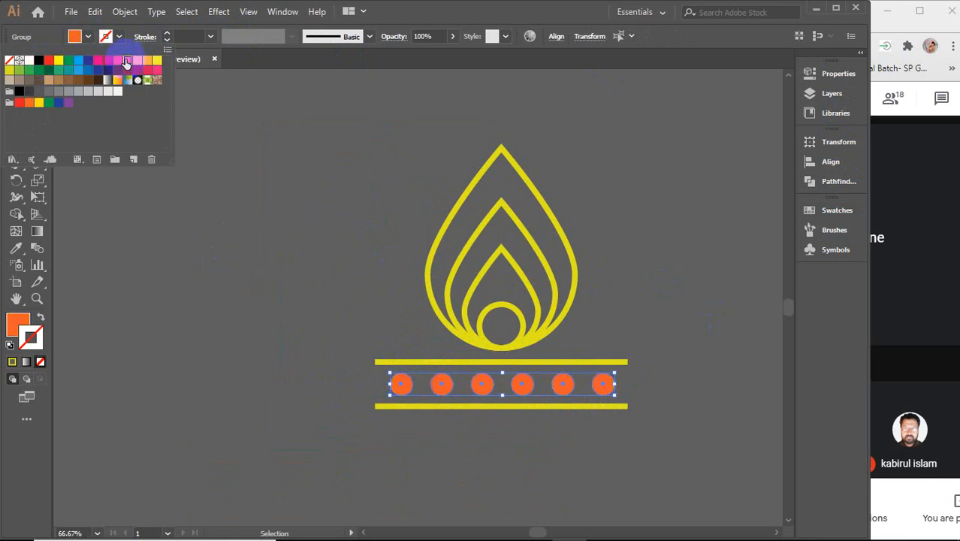
Step: Give the six dots a red swatch fill and copy that red onto the outermost and innermost teardrops with the Eyedropper
{"action": "left_click", "coordinate": [49, 62]}
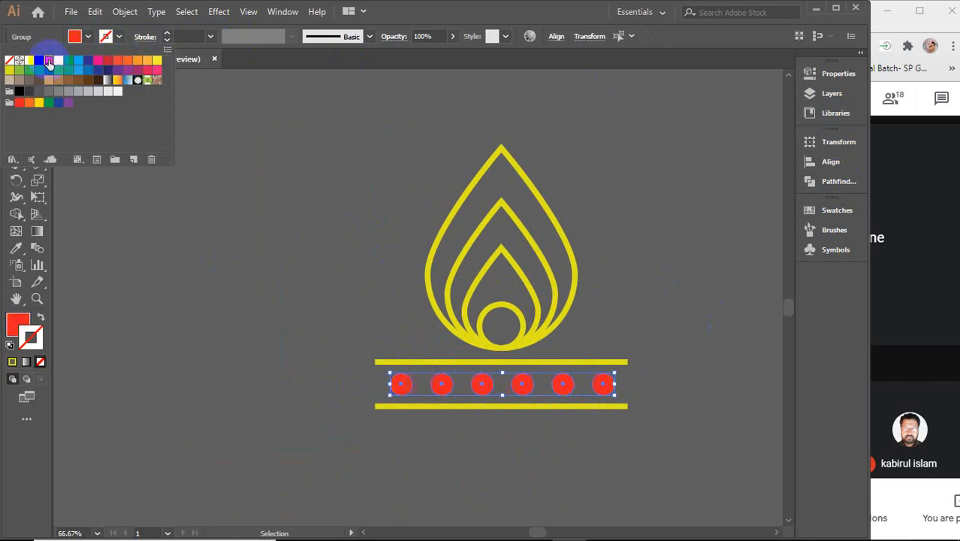
{"action": "left_click", "coordinate": [263, 280]}
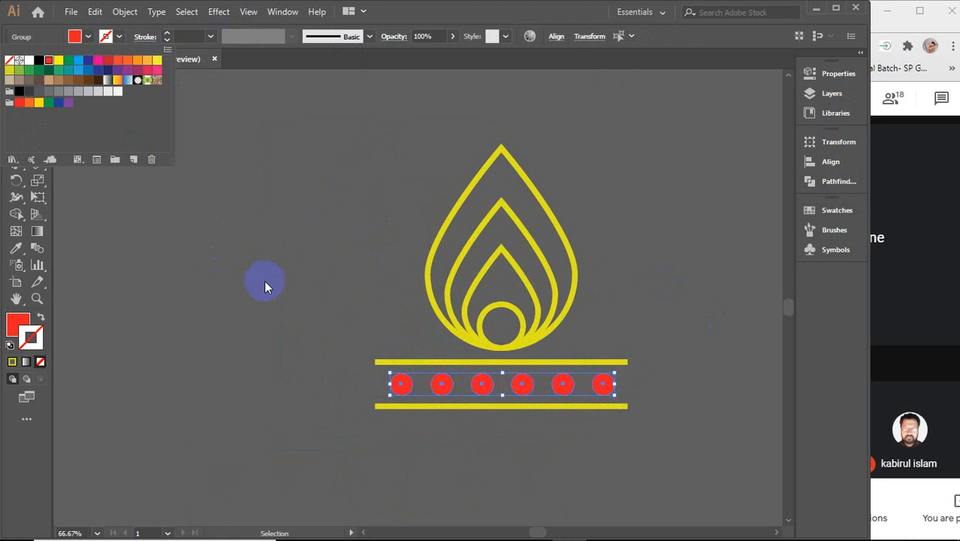
{"action": "left_click", "coordinate": [493, 314]}
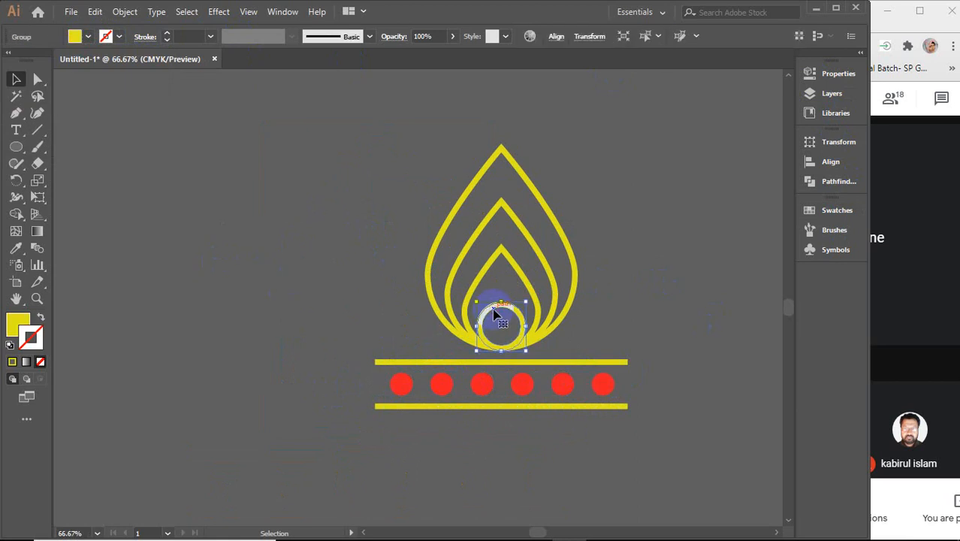
{"action": "left_click", "coordinate": [429, 282], "text": "shift"}
{"action": "left_click", "coordinate": [483, 275], "text": "shift"}
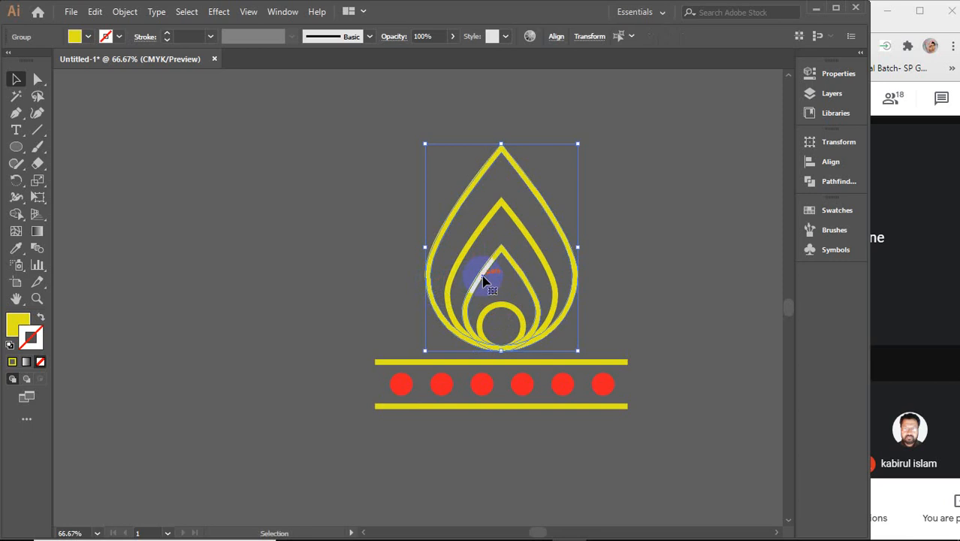
{"action": "key", "text": "i"}
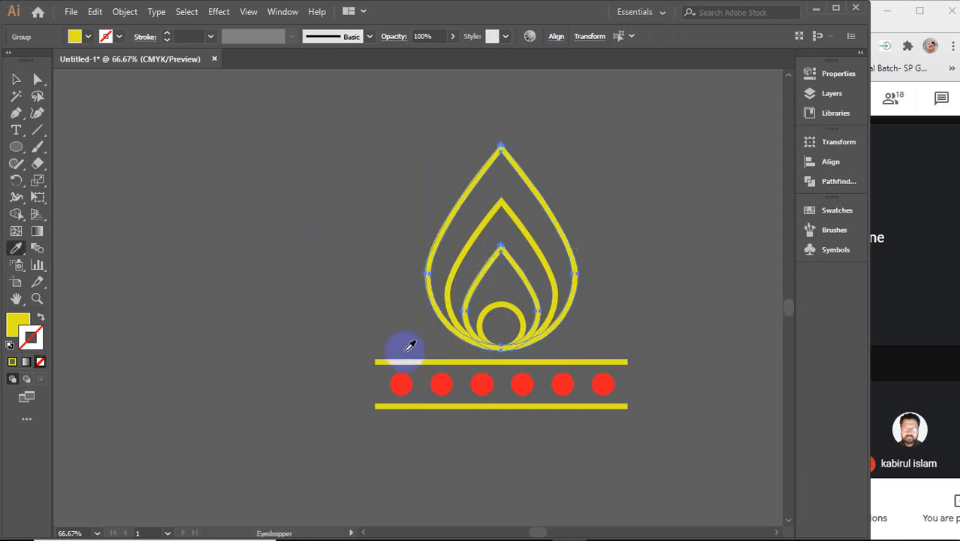
{"action": "left_click", "coordinate": [399, 383]}
{"action": "key", "text": "v"}
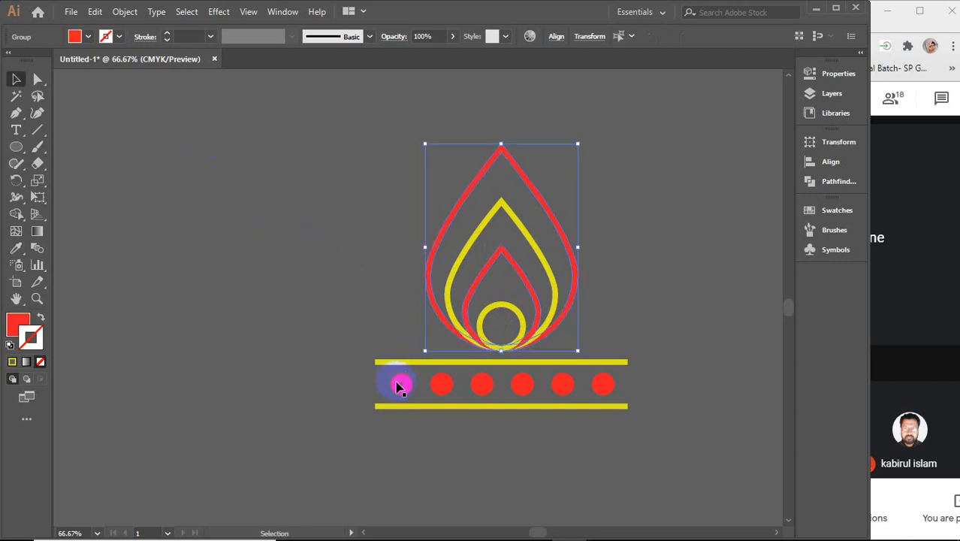
{"action": "left_click", "coordinate": [342, 292]}
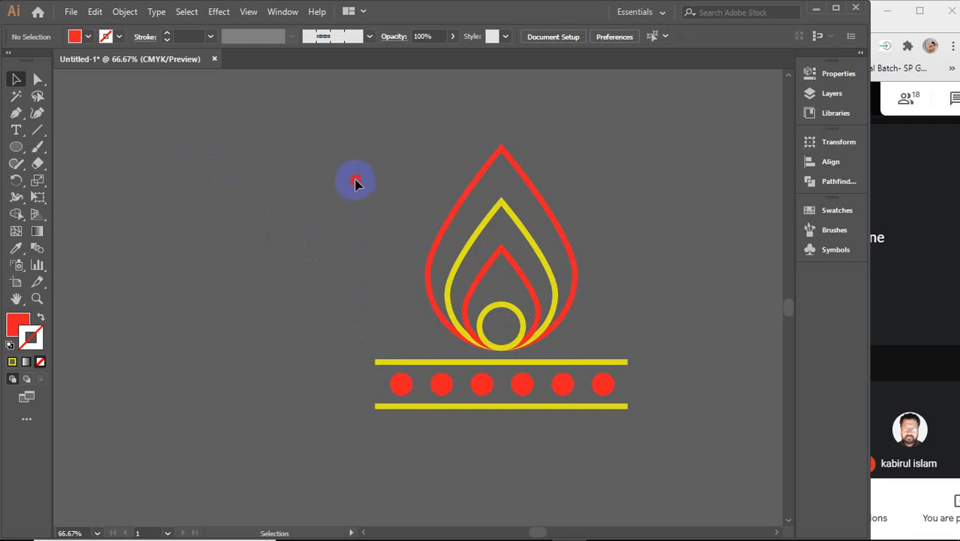
Step: Select the whole motif with its dotted band and start a new brush from it, choosing Scatter Brush as the type
{"action": "left_click_drag", "start_coordinate": [356, 184], "coordinate": [641, 443]}
{"action": "key", "text": "a"}
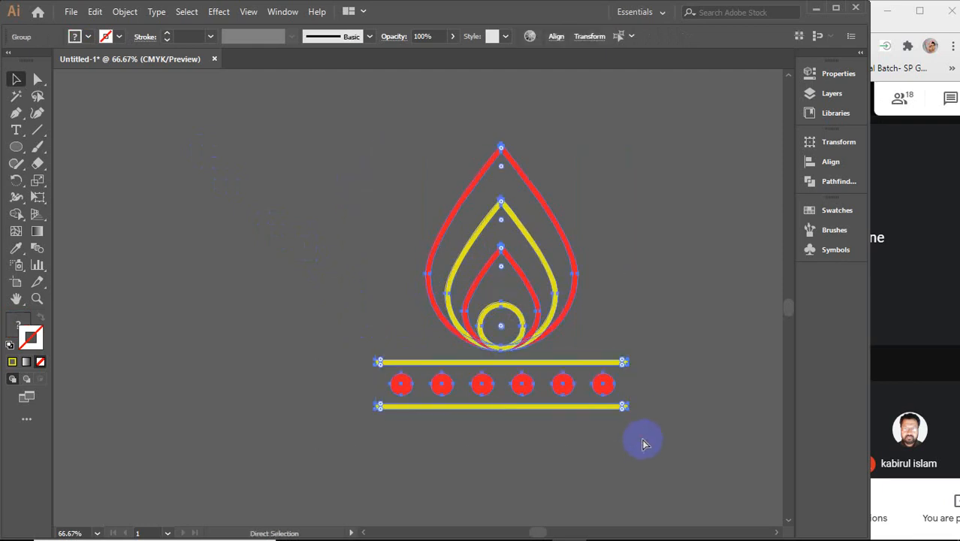
{"action": "key", "text": "v"}
{"action": "scroll", "coordinate": [643, 430], "scroll_direction": "down", "scroll_amount": 1}
{"action": "left_click_drag", "start_coordinate": [685, 414], "coordinate": [470, 371]}
{"action": "left_click", "coordinate": [823, 231]}
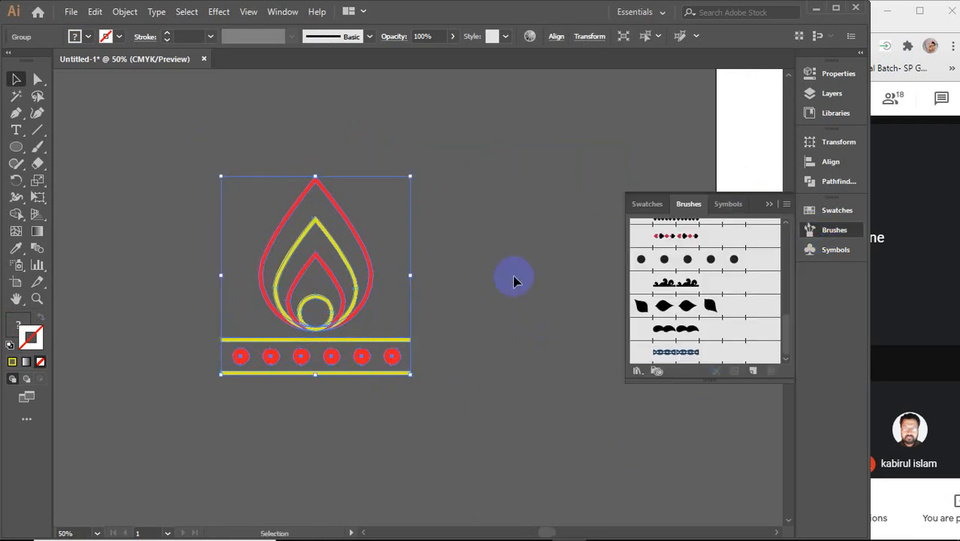
{"action": "left_click", "coordinate": [752, 372]}
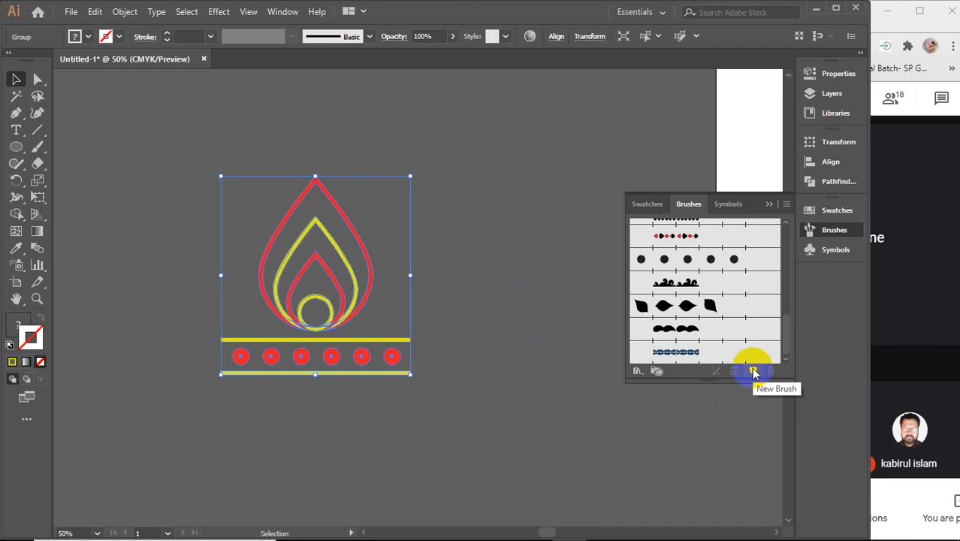
{"action": "scroll", "coordinate": [734, 306], "scroll_direction": "up", "scroll_amount": 10}
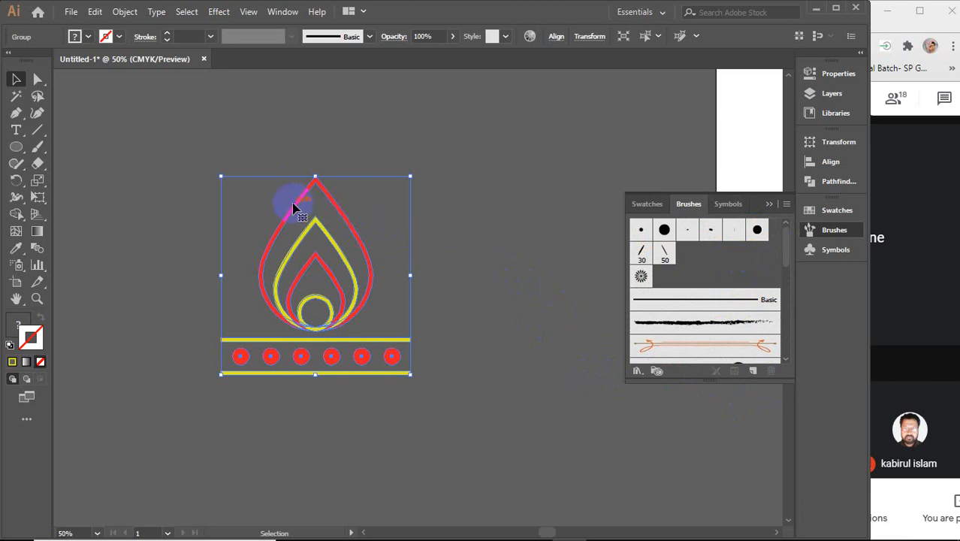
{"action": "mouse_move", "coordinate": [293, 210]}
{"action": "left_mouse_down"}
{"action": "mouse_move", "coordinate": [298, 199]}
{"action": "mouse_move", "coordinate": [709, 264]}
{"action": "mouse_move", "coordinate": [765, 257]}
{"action": "mouse_move", "coordinate": [709, 276]}
{"action": "mouse_move", "coordinate": [706, 321]}
{"action": "mouse_move", "coordinate": [737, 322]}
{"action": "mouse_move", "coordinate": [735, 270]}
{"action": "left_mouse_up"}
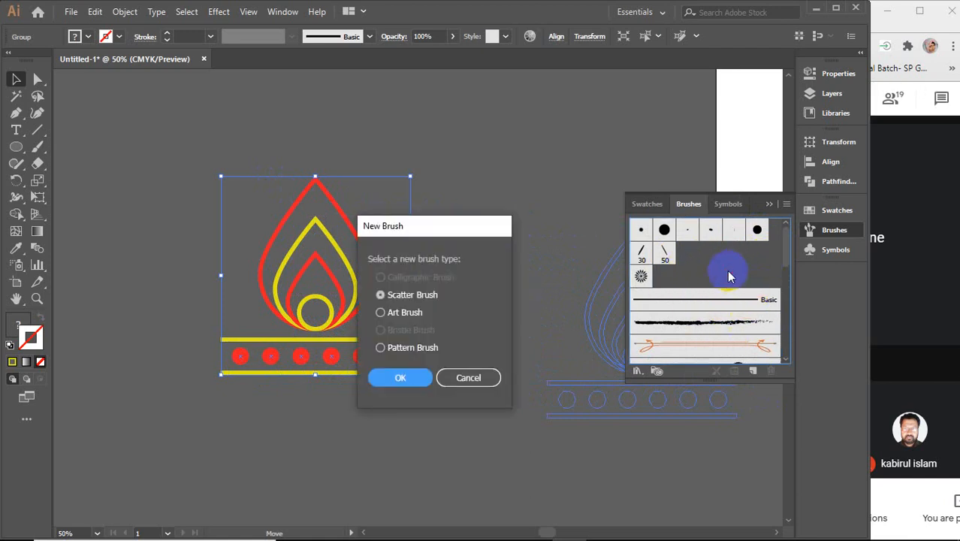
{"action": "mouse_move", "coordinate": [443, 226]}
{"action": "left_mouse_down"}
{"action": "mouse_move", "coordinate": [475, 126]}
{"action": "mouse_move", "coordinate": [493, 122]}
{"action": "left_mouse_up"}
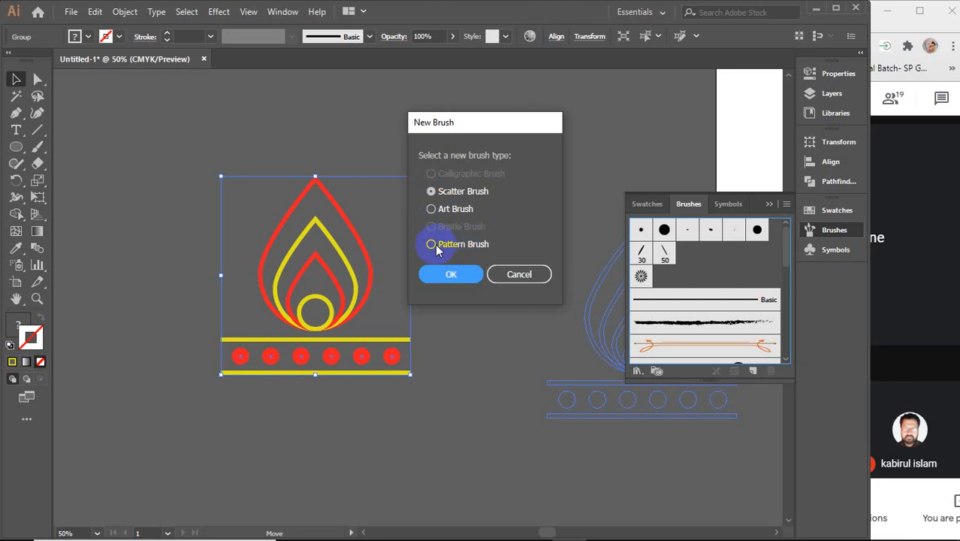
{"action": "left_click", "coordinate": [441, 195]}
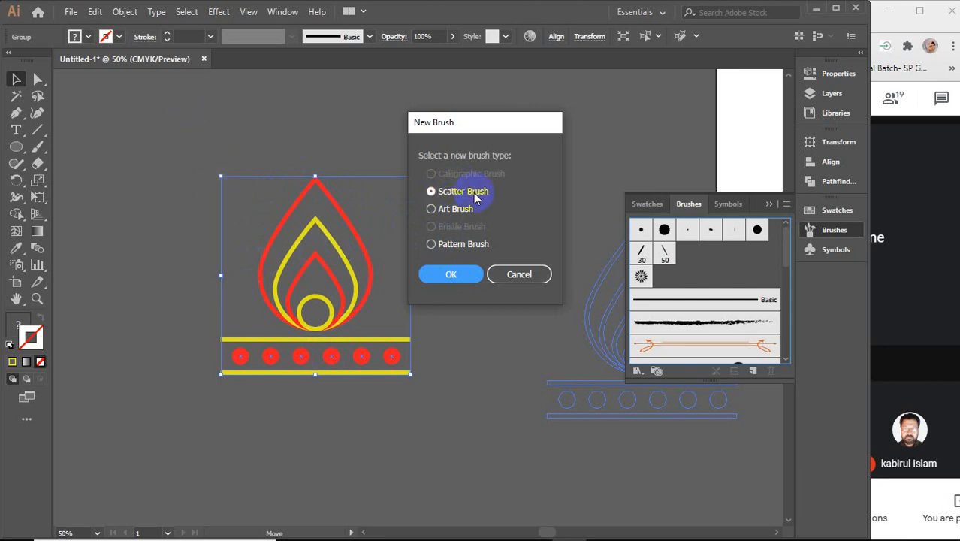
{"action": "left_click", "coordinate": [451, 275]}
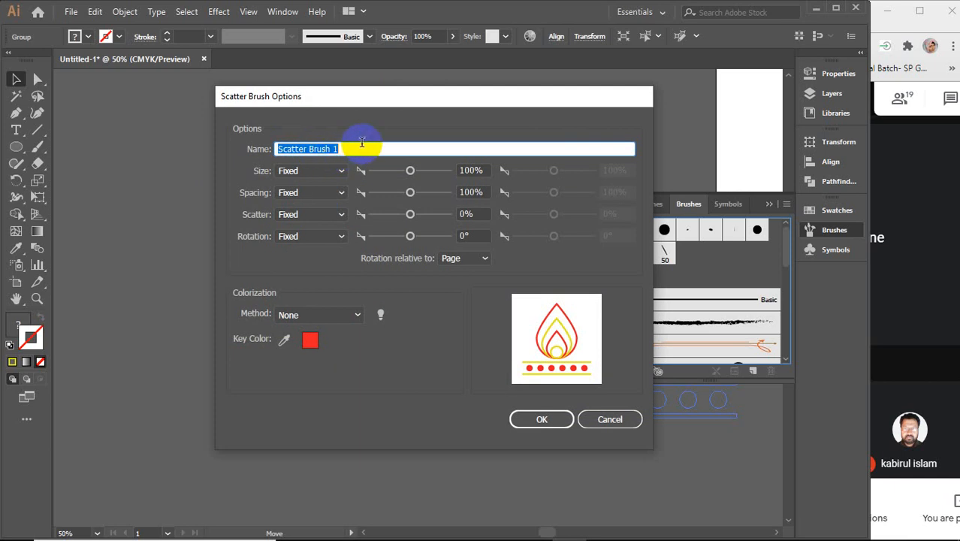
Step: Name the scatter brush "flower 1", keep Spacing as Fixed and the colorization method as None, and create it
{"action": "type", "text": "flower"}
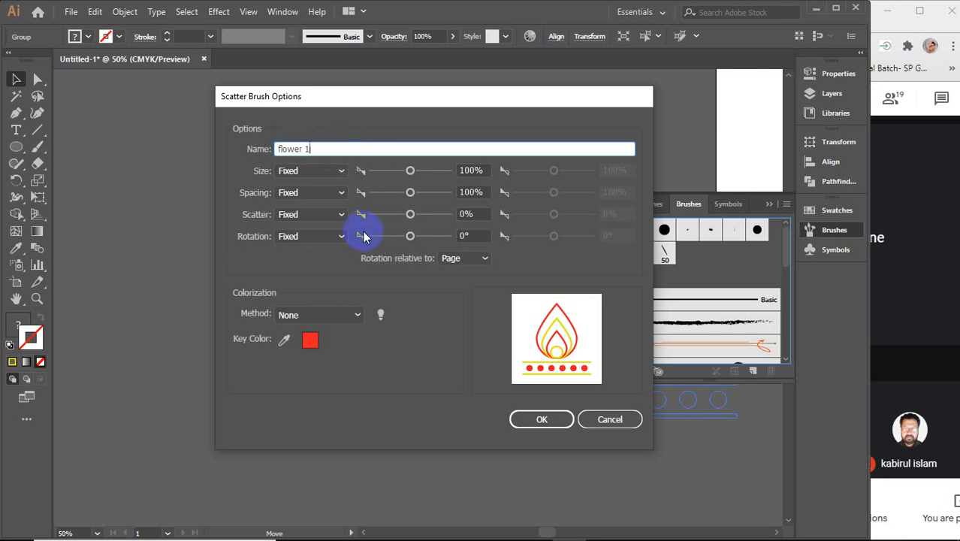
{"action": "left_click", "coordinate": [332, 192]}
{"action": "left_click", "coordinate": [332, 194]}
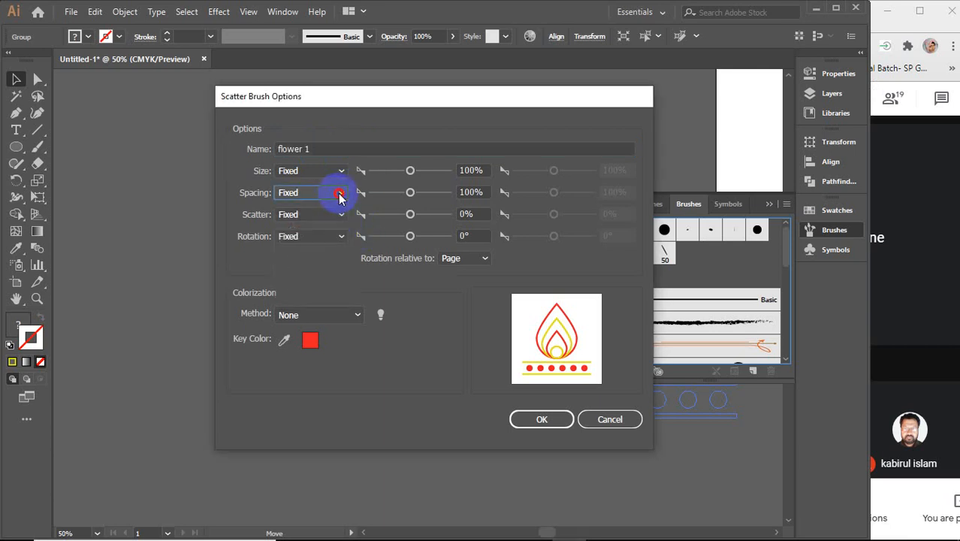
{"action": "left_click", "coordinate": [359, 316]}
{"action": "left_click", "coordinate": [358, 316]}
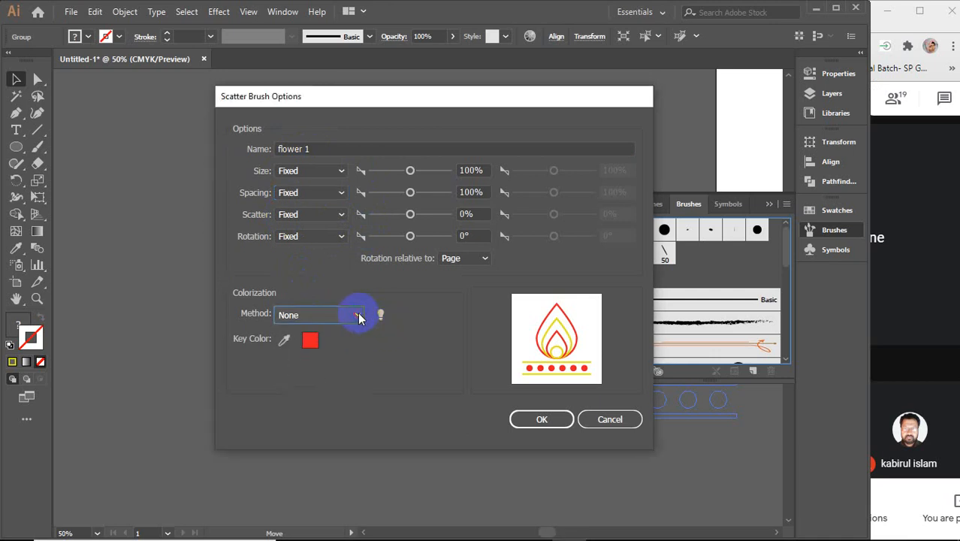
{"action": "left_click", "coordinate": [541, 421]}
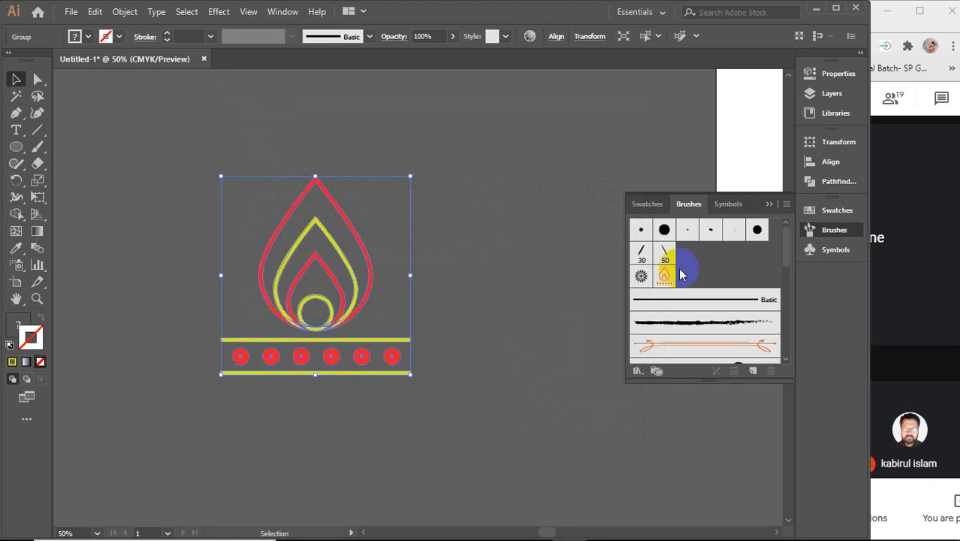
Step: Move the teardrop motif far up and to the left of the artboard to free the working area
{"action": "left_click_drag", "start_coordinate": [664, 272], "coordinate": [375, 278]}
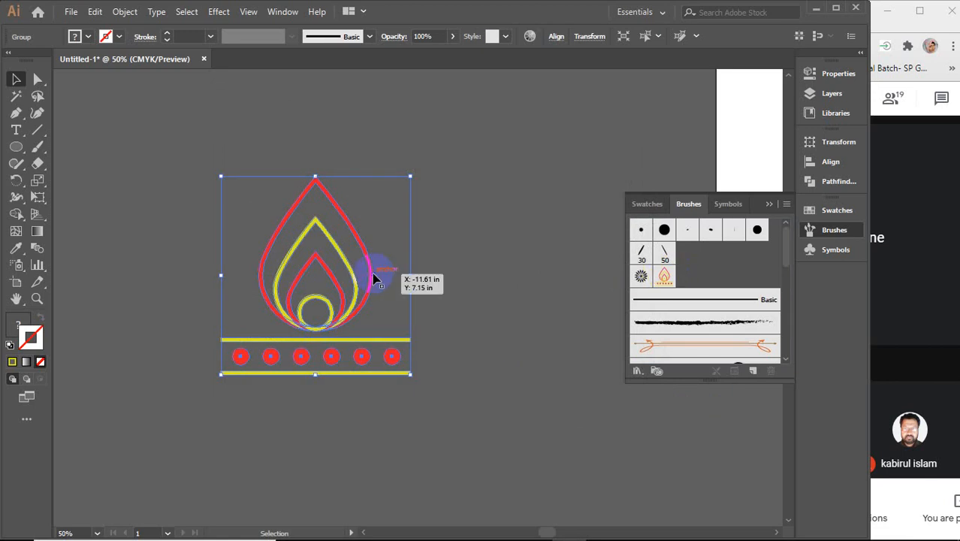
{"action": "scroll", "coordinate": [374, 278], "scroll_direction": "down", "scroll_amount": 6}
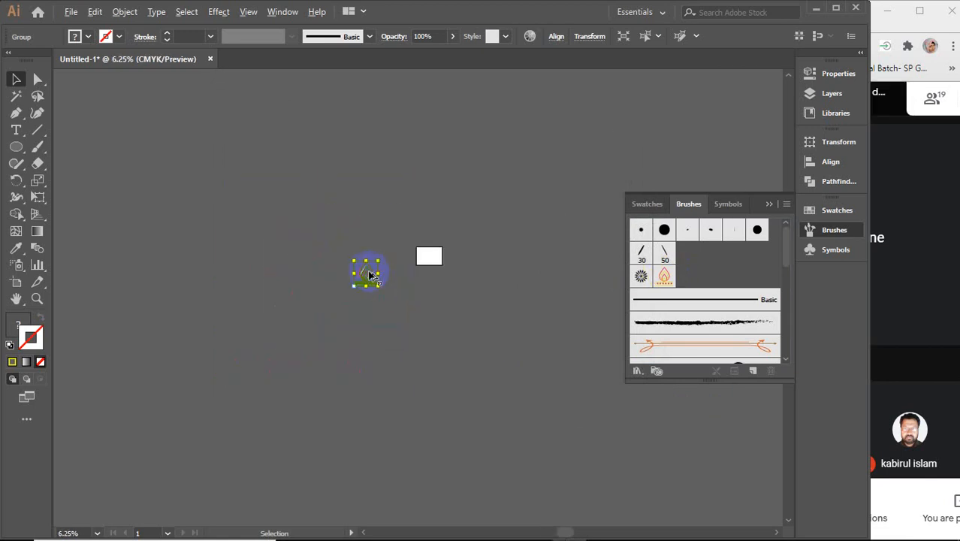
{"action": "left_click_drag", "start_coordinate": [368, 276], "coordinate": [82, 104]}
{"action": "scroll", "coordinate": [408, 300], "scroll_direction": "up", "scroll_amount": 3}
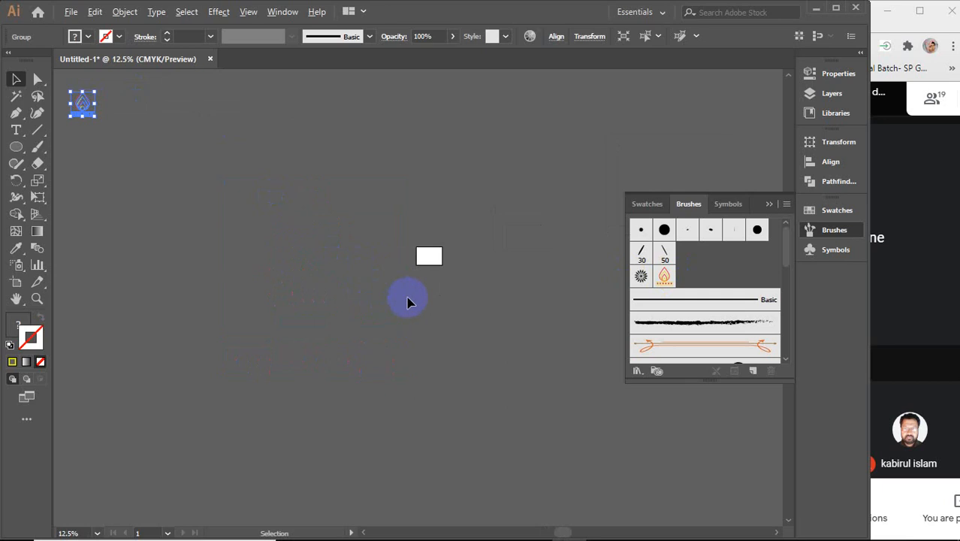
Step: Draw a large circle on the empty canvas below and to the left of the artboard
{"action": "left_click_drag", "start_coordinate": [416, 348], "coordinate": [448, 297]}
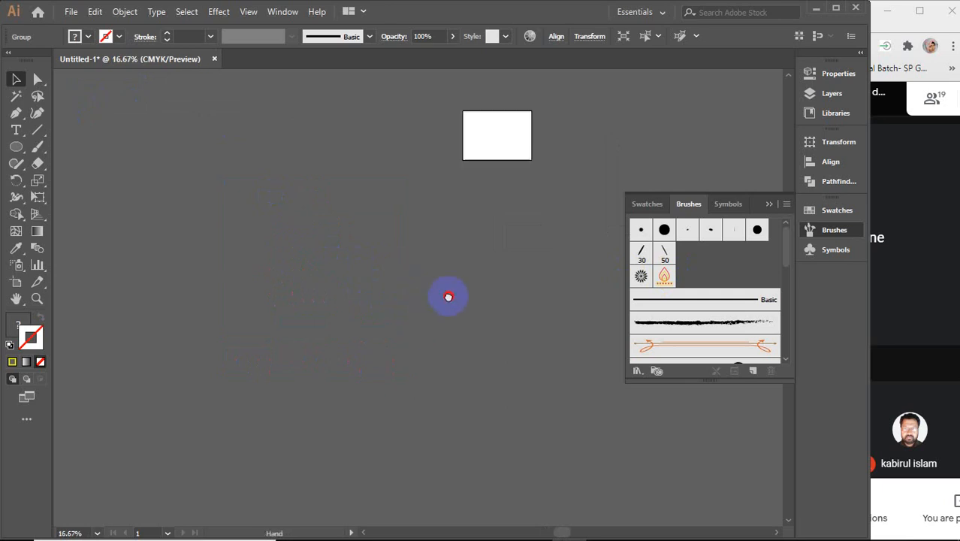
{"action": "left_click", "coordinate": [16, 147]}
{"action": "left_click_drag", "start_coordinate": [203, 164], "coordinate": [507, 467]}
{"action": "scroll", "coordinate": [475, 390], "scroll_direction": "down", "scroll_amount": 1}
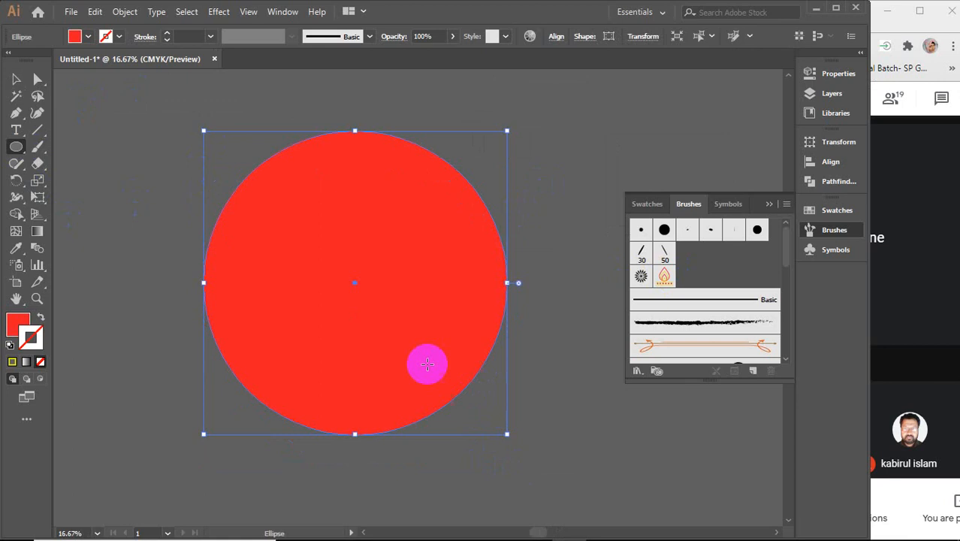
Step: Give the large circle a 1 pt yellow stroke, remove its fill and deselect it
{"action": "left_click", "coordinate": [16, 79]}
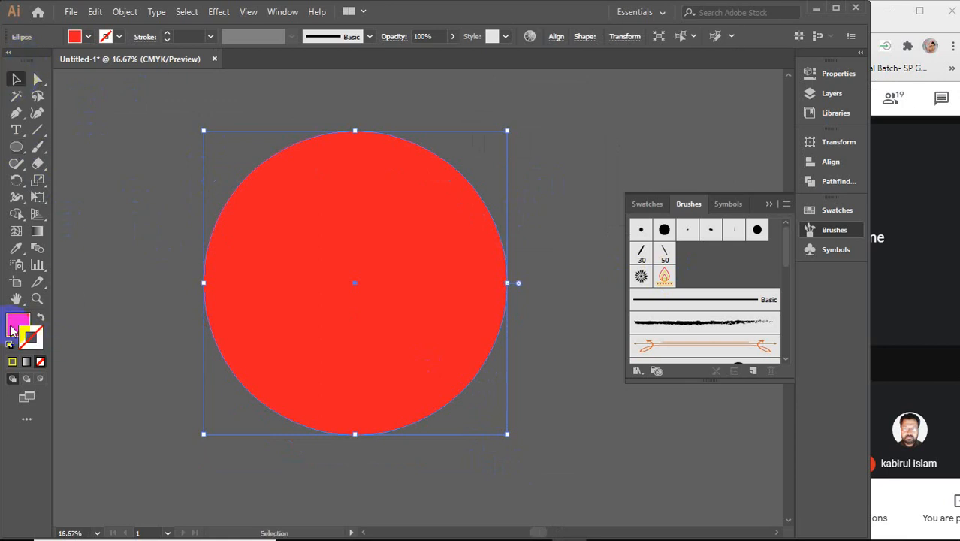
{"action": "left_click", "coordinate": [12, 361]}
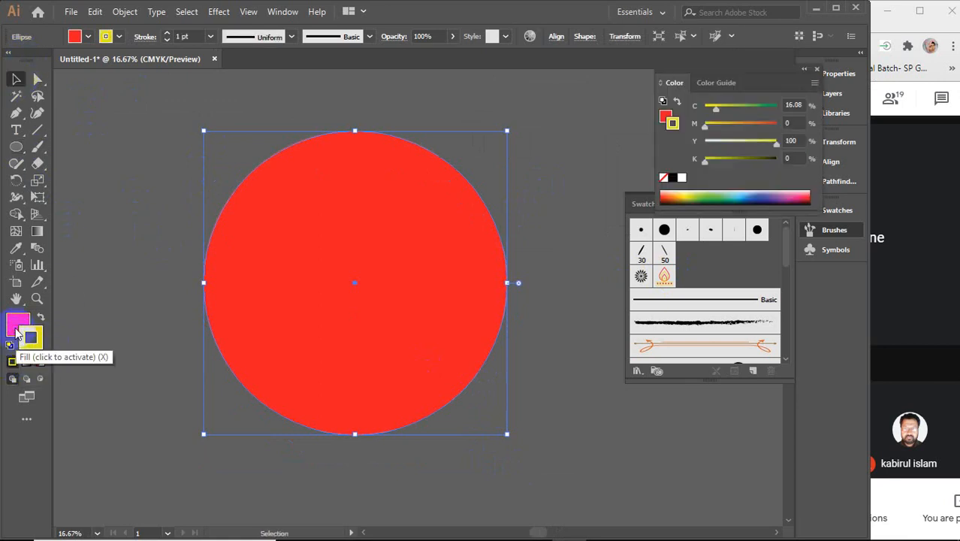
{"action": "left_click", "coordinate": [41, 361]}
{"action": "left_click", "coordinate": [114, 302]}
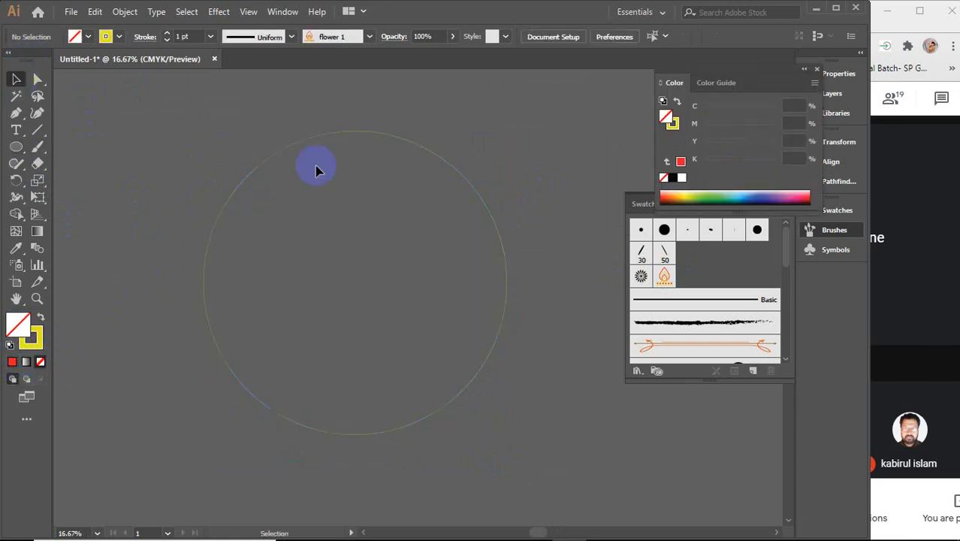
Step: Apply the flower 1 scatter brush to the circle's outline and move the decorated circle upwards, beside the artboard
{"action": "left_click", "coordinate": [345, 137]}
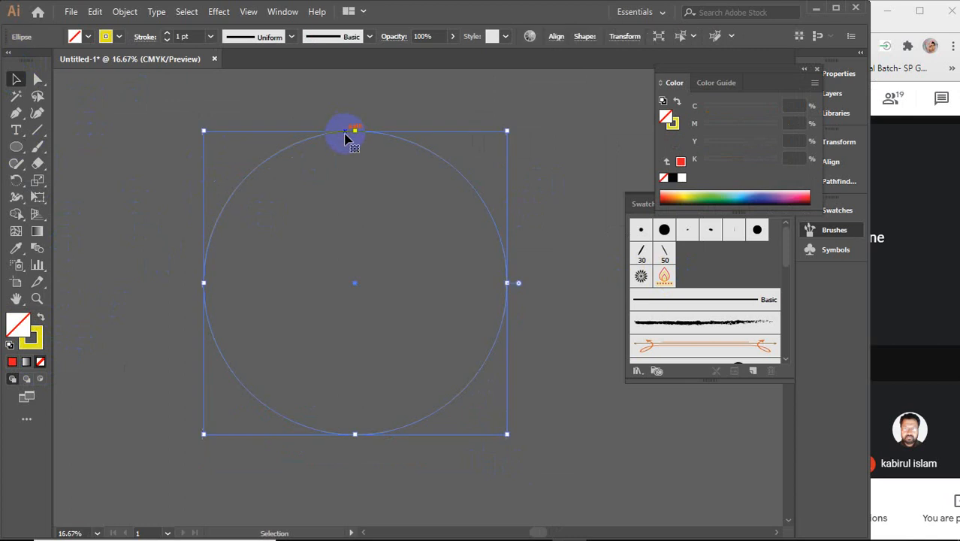
{"action": "left_click", "coordinate": [663, 277]}
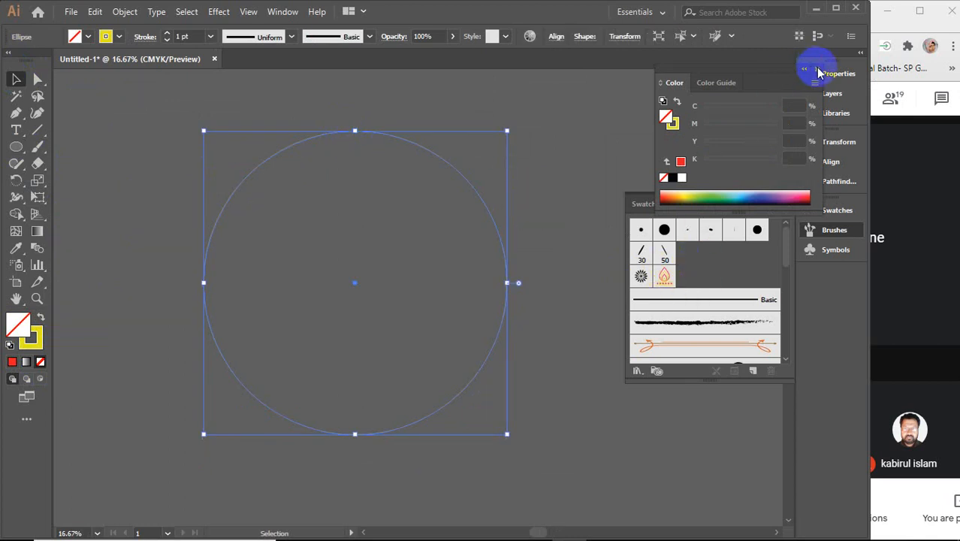
{"action": "left_click", "coordinate": [817, 69]}
{"action": "left_click", "coordinate": [664, 276]}
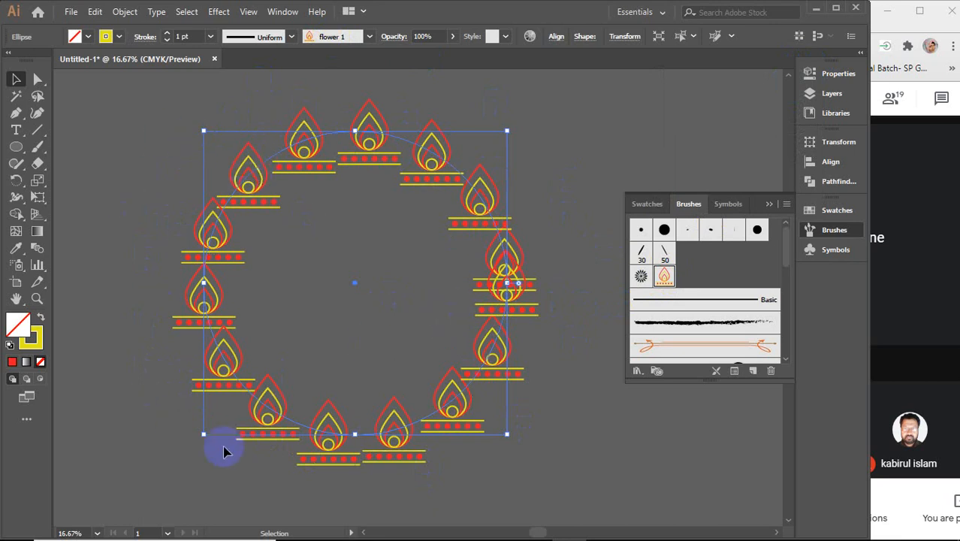
{"action": "scroll", "coordinate": [379, 286], "scroll_direction": "down", "scroll_amount": 3}
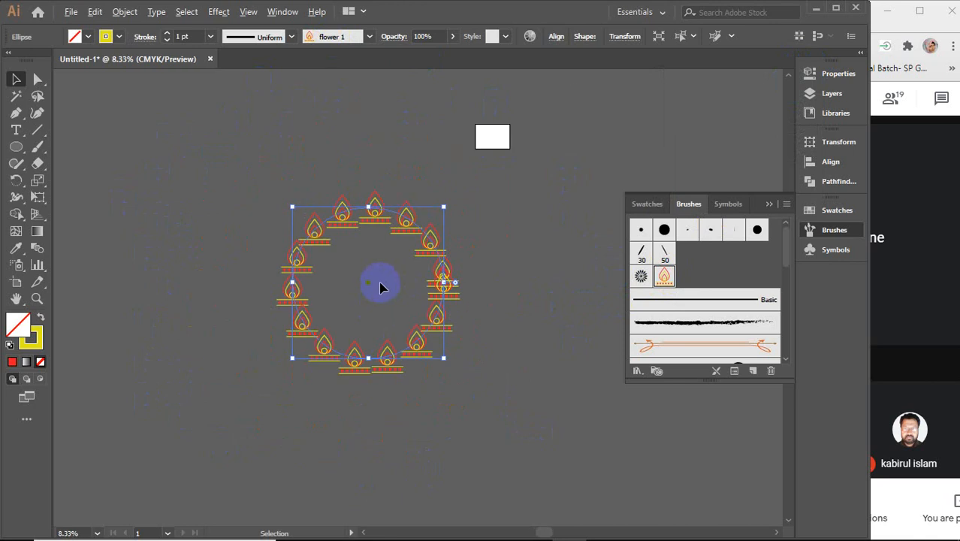
{"action": "mouse_move", "coordinate": [335, 268]}
{"action": "left_mouse_down"}
{"action": "mouse_move", "coordinate": [332, 218]}
{"action": "mouse_move", "coordinate": [341, 223]}
{"action": "mouse_move", "coordinate": [327, 94]}
{"action": "left_mouse_up"}
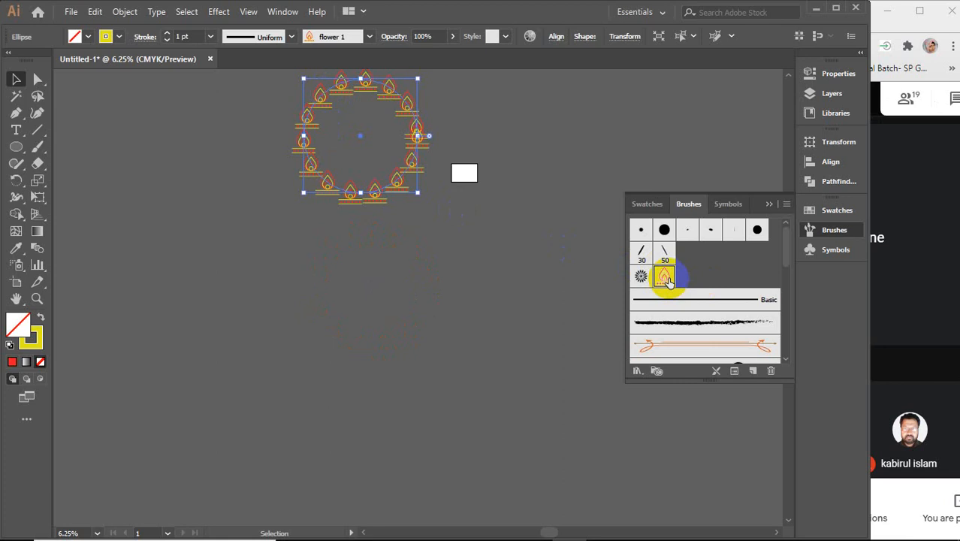
Step: Delete the decorated circle from the canvas and remove the flower 1 brush from the document's brushes
{"action": "key", "text": "Delete"}
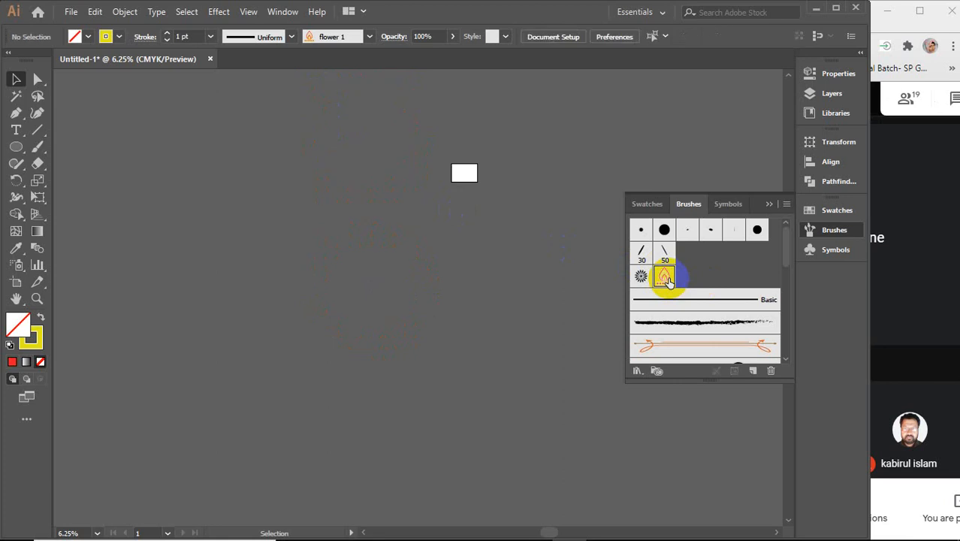
{"action": "left_click", "coordinate": [770, 371]}
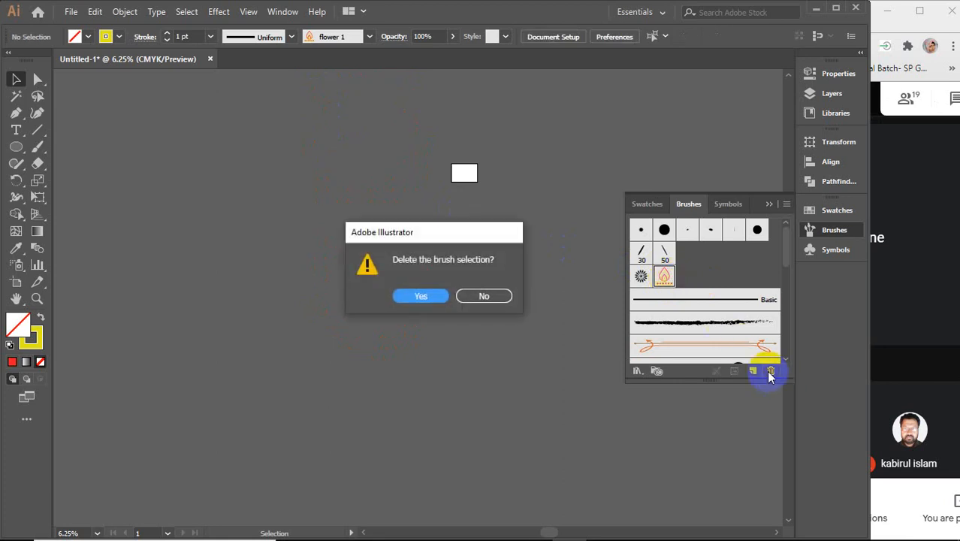
{"action": "left_click", "coordinate": [425, 295]}
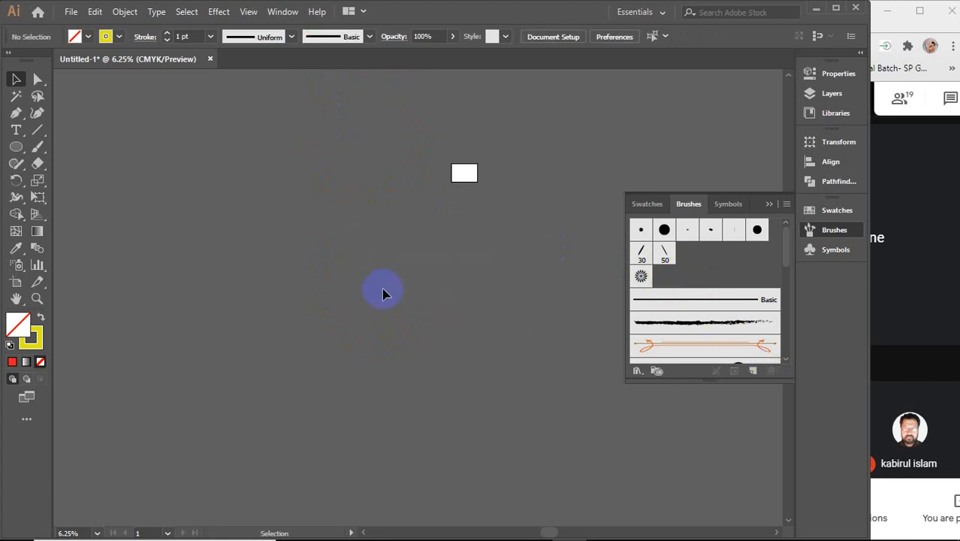
Step: Create an art brush from the teardrop motif, using Stretch to Fit Stroke Length and colorization method None
{"action": "key", "text": "ctrl+minus"}
{"action": "left_click", "coordinate": [246, 243]}
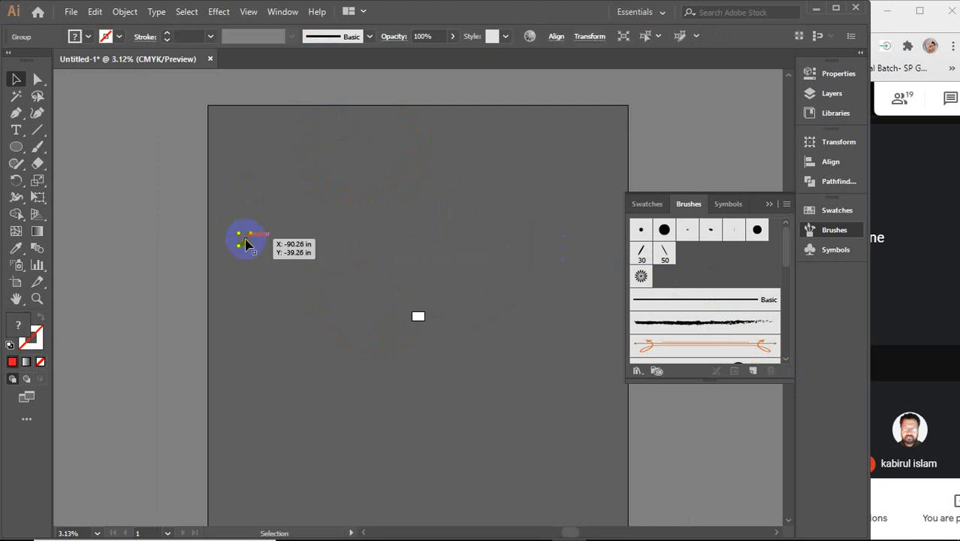
{"action": "mouse_move", "coordinate": [246, 242]}
{"action": "left_mouse_down"}
{"action": "mouse_move", "coordinate": [518, 266]}
{"action": "mouse_move", "coordinate": [696, 264]}
{"action": "left_mouse_up"}
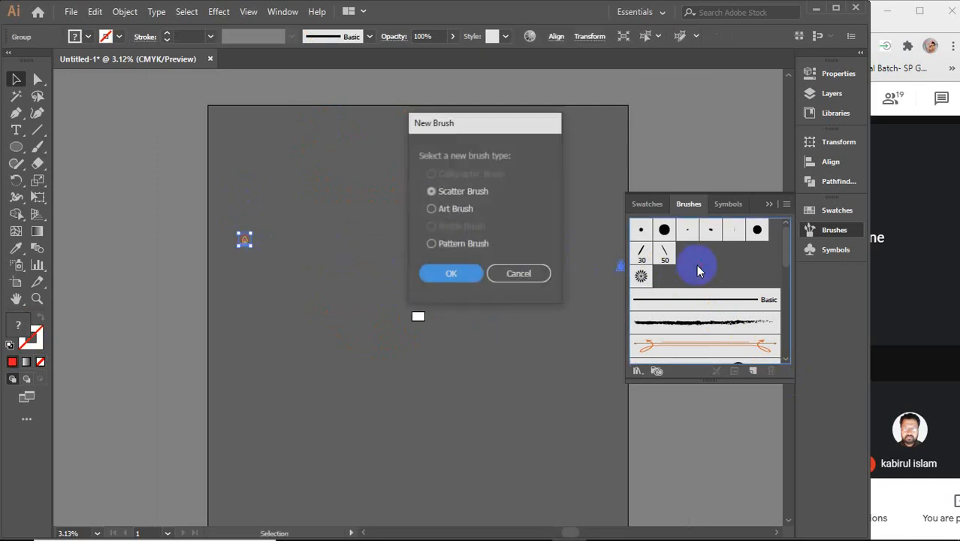
{"action": "left_click", "coordinate": [444, 213]}
{"action": "left_click", "coordinate": [453, 274]}
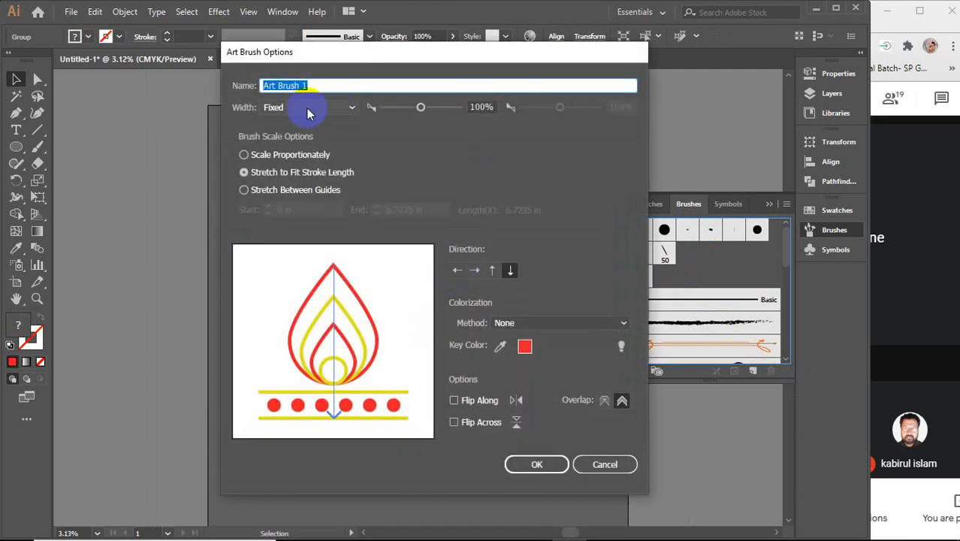
{"action": "left_click", "coordinate": [302, 411]}
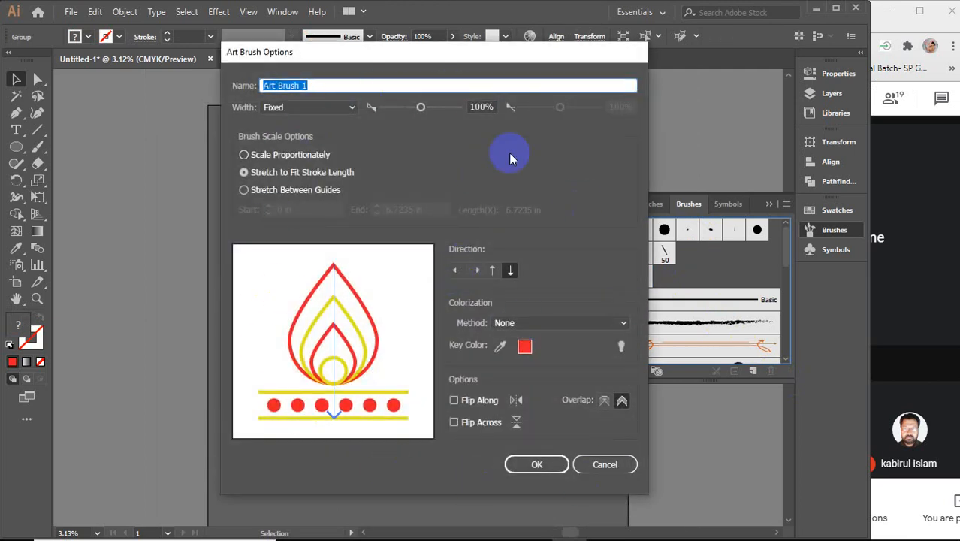
{"action": "left_click", "coordinate": [400, 331]}
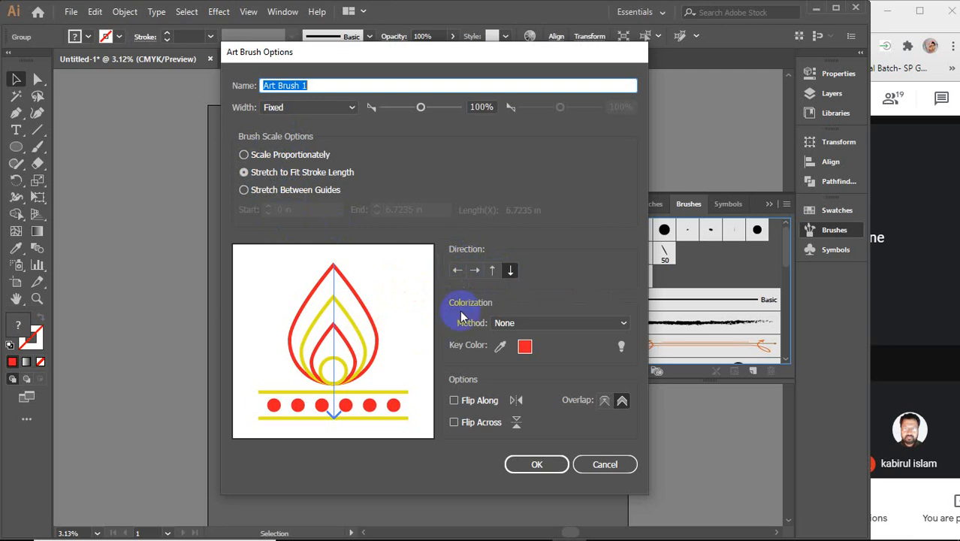
{"action": "left_click", "coordinate": [592, 323]}
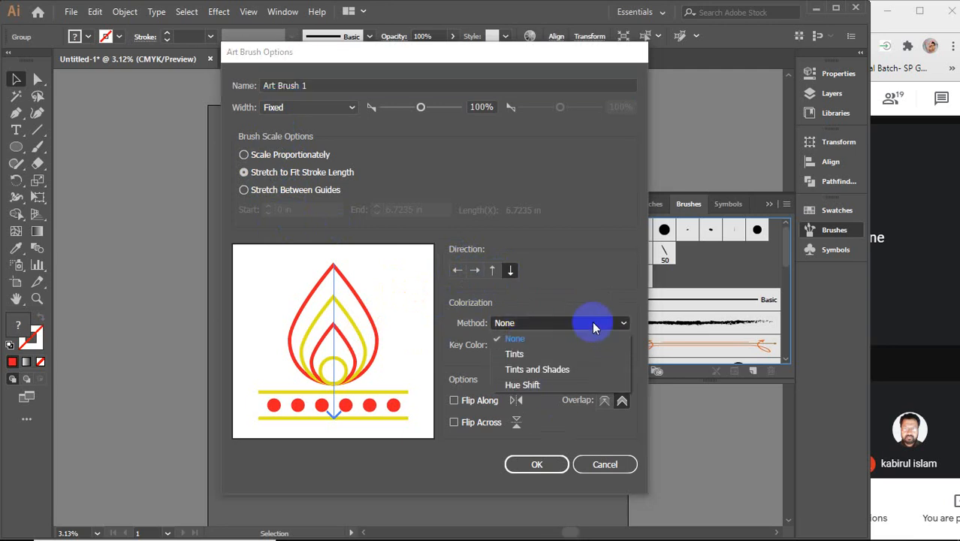
{"action": "left_click", "coordinate": [592, 321]}
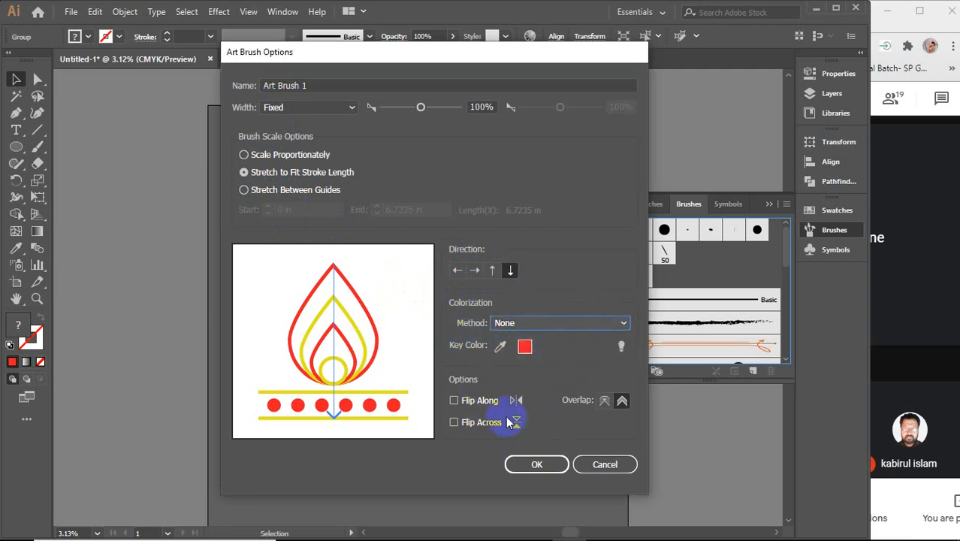
{"action": "left_click", "coordinate": [546, 468]}
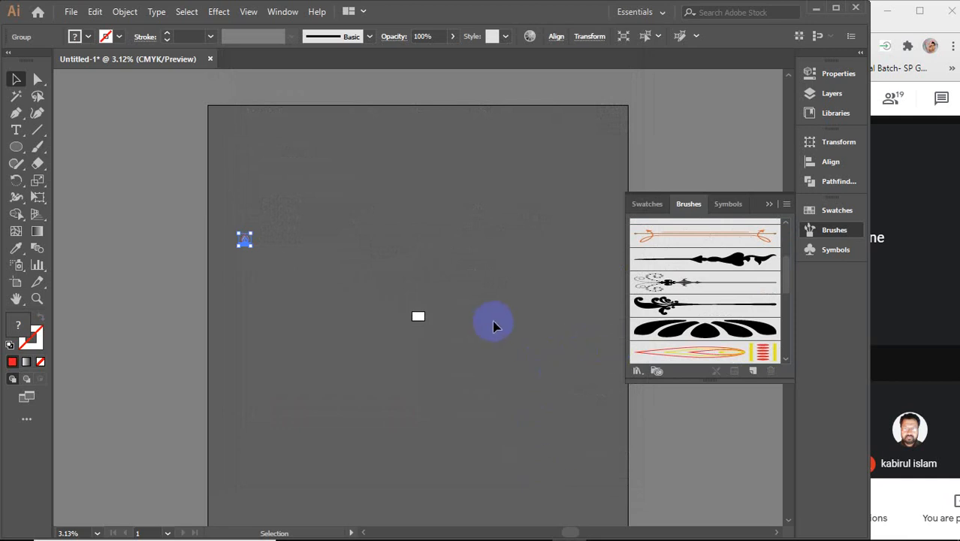
Step: Draw a large circle on the empty canvas above the artboard, to the right of the teardrop motif
{"action": "left_click", "coordinate": [16, 147]}
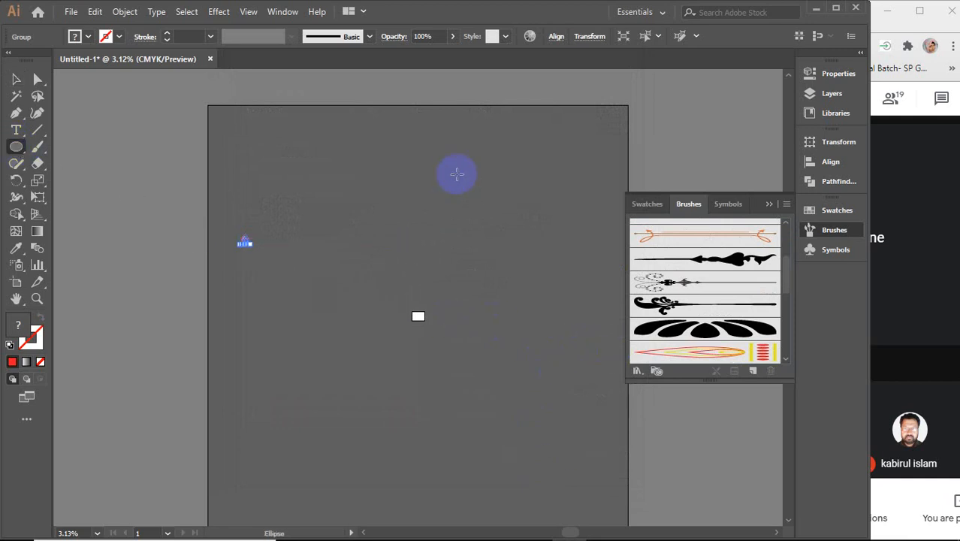
{"action": "left_click_drag", "start_coordinate": [375, 148], "coordinate": [517, 290]}
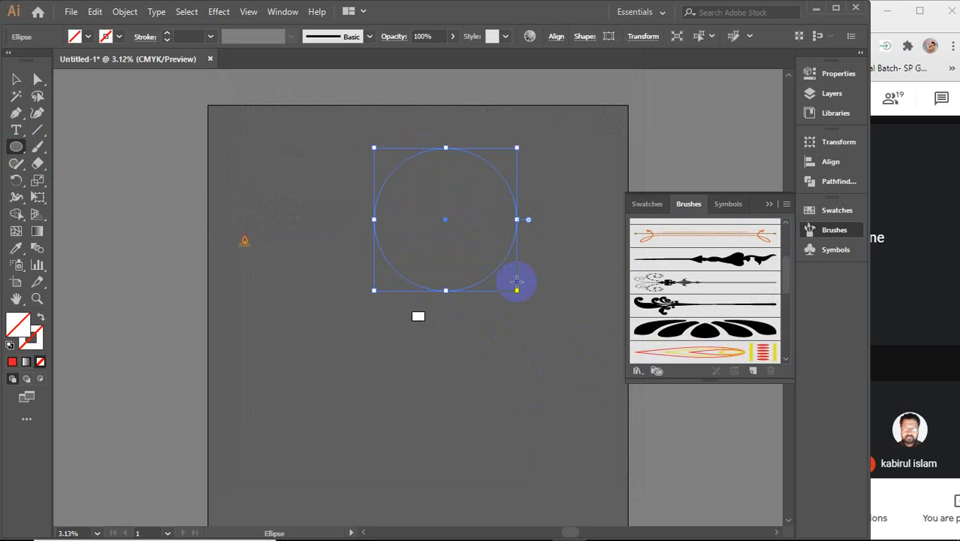
{"action": "key", "text": "v"}
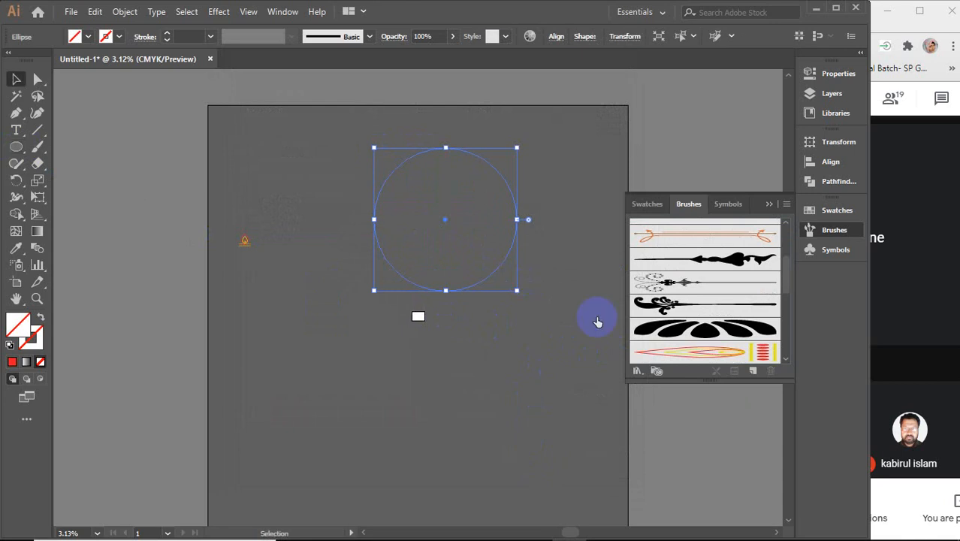
Step: Apply the teardrop art brush to the large circle's outline and deselect the circle
{"action": "left_click", "coordinate": [673, 351]}
{"action": "left_click", "coordinate": [521, 321]}
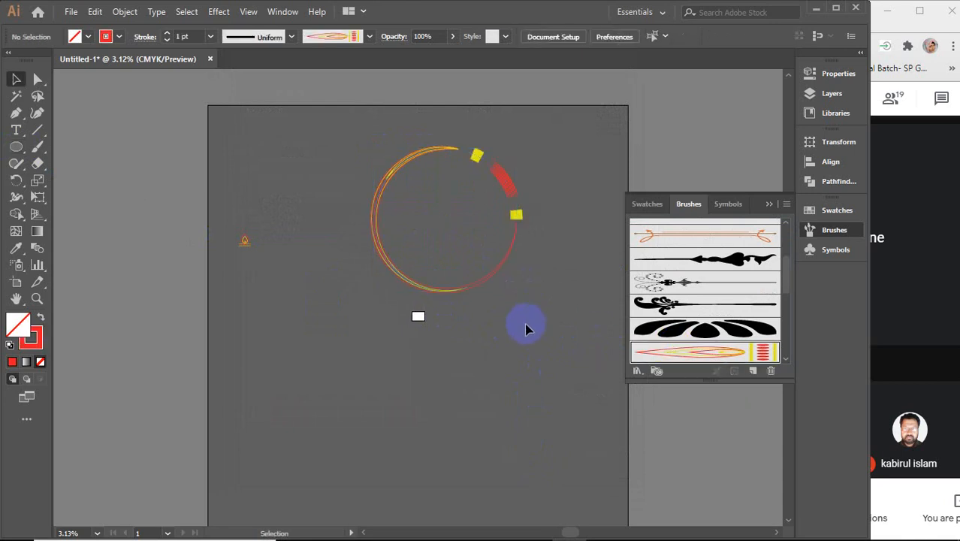
{"action": "key", "text": "ctrl+equal"}
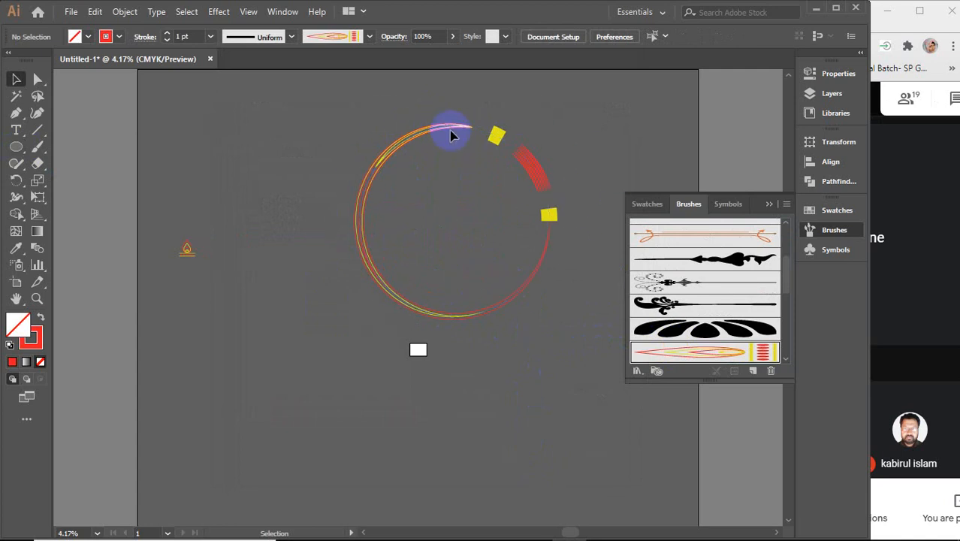
Step: Delete the teardrop art brush from the document's brushes, choosing to remove the strokes that use it
{"action": "left_click", "coordinate": [695, 361]}
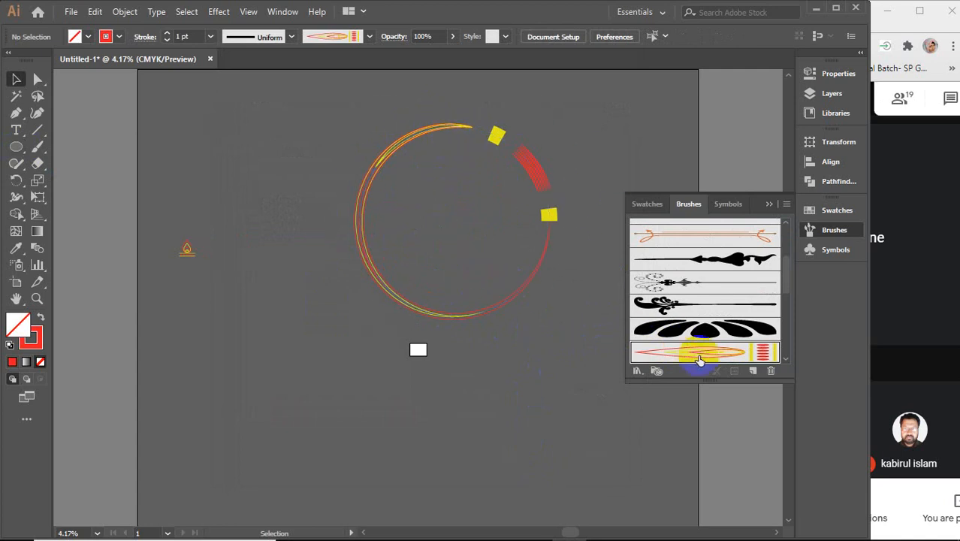
{"action": "left_click", "coordinate": [771, 371]}
{"action": "left_click", "coordinate": [517, 303]}
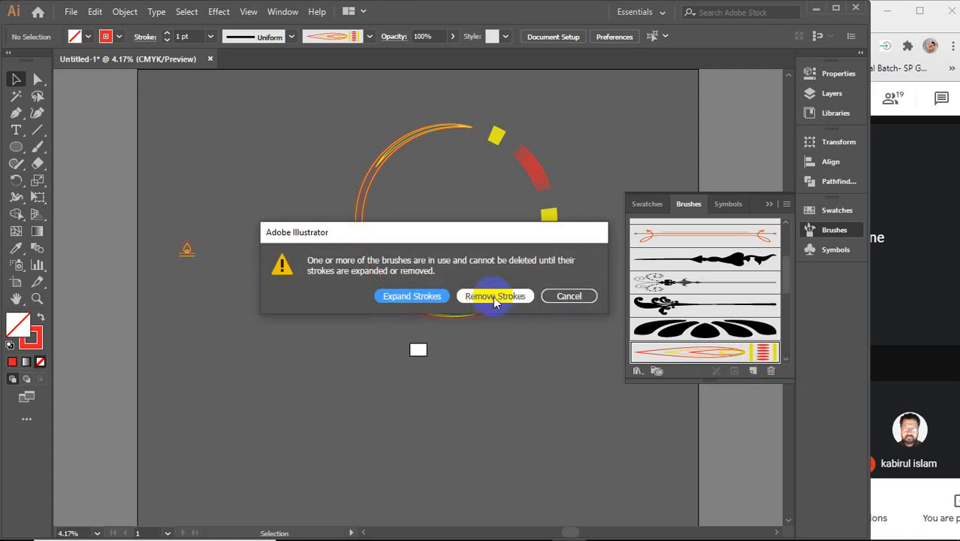
{"action": "left_click", "coordinate": [492, 296]}
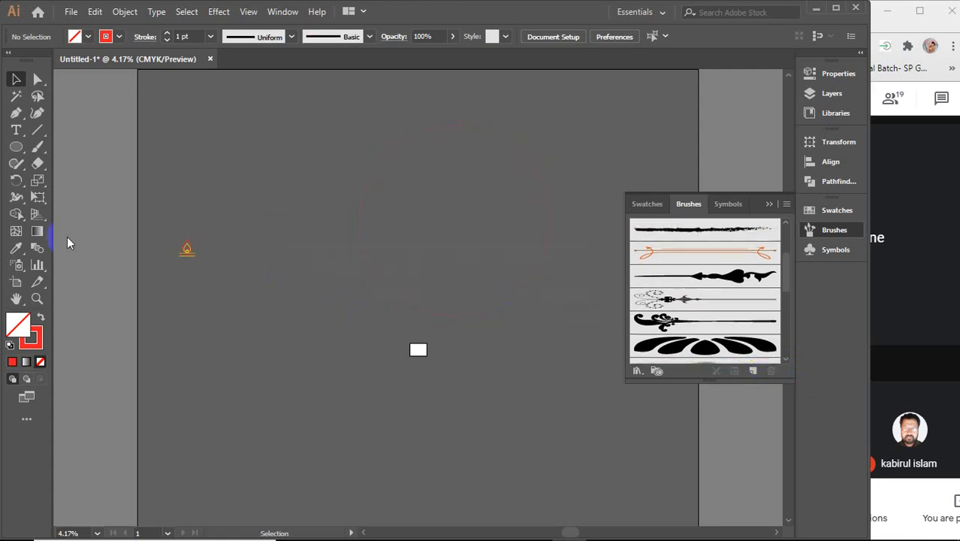
Step: Start a new pattern brush from the teardrop motif and open its options
{"action": "scroll", "coordinate": [736, 317], "scroll_direction": "up", "scroll_amount": 3}
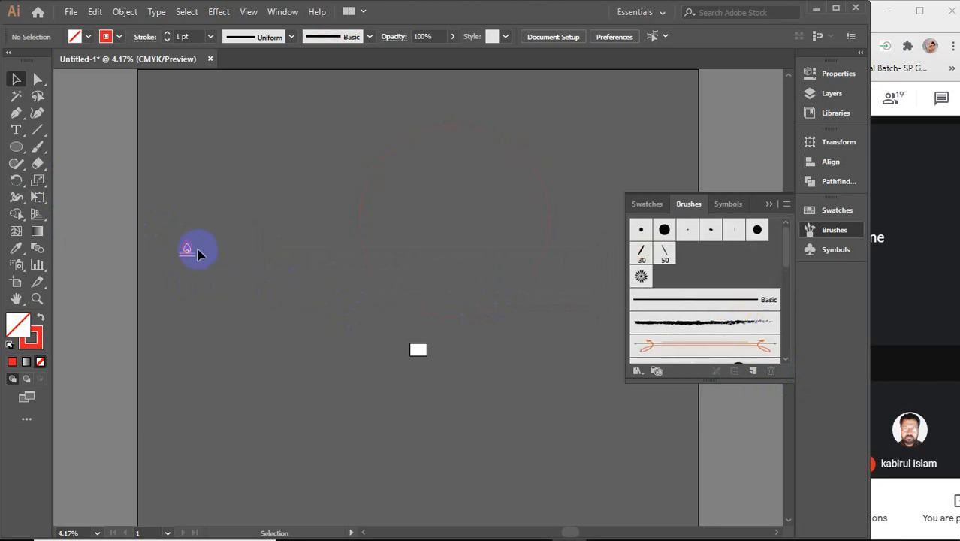
{"action": "mouse_move", "coordinate": [184, 252]}
{"action": "left_mouse_down"}
{"action": "mouse_move", "coordinate": [508, 221]}
{"action": "mouse_move", "coordinate": [713, 264]}
{"action": "left_mouse_up"}
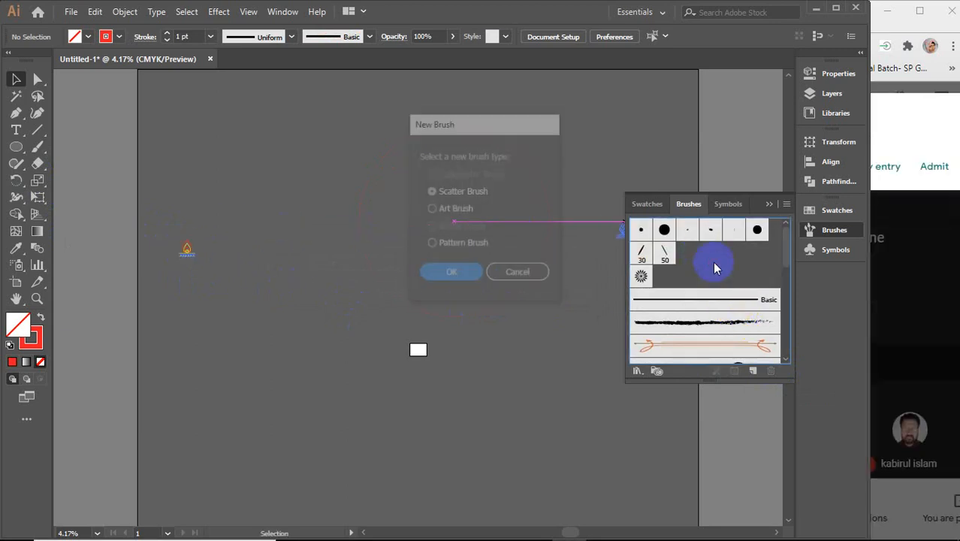
{"action": "left_click_drag", "start_coordinate": [512, 122], "coordinate": [384, 122]}
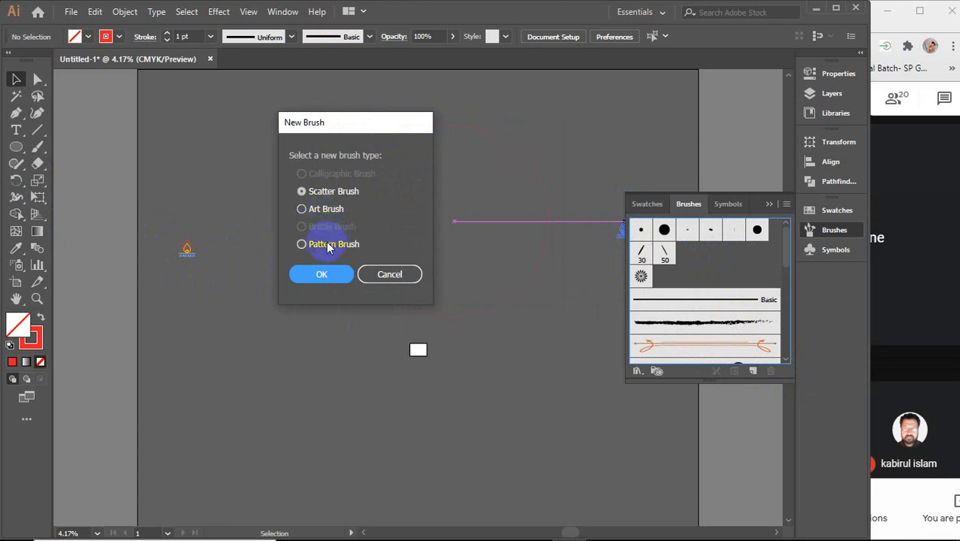
{"action": "left_click", "coordinate": [326, 244]}
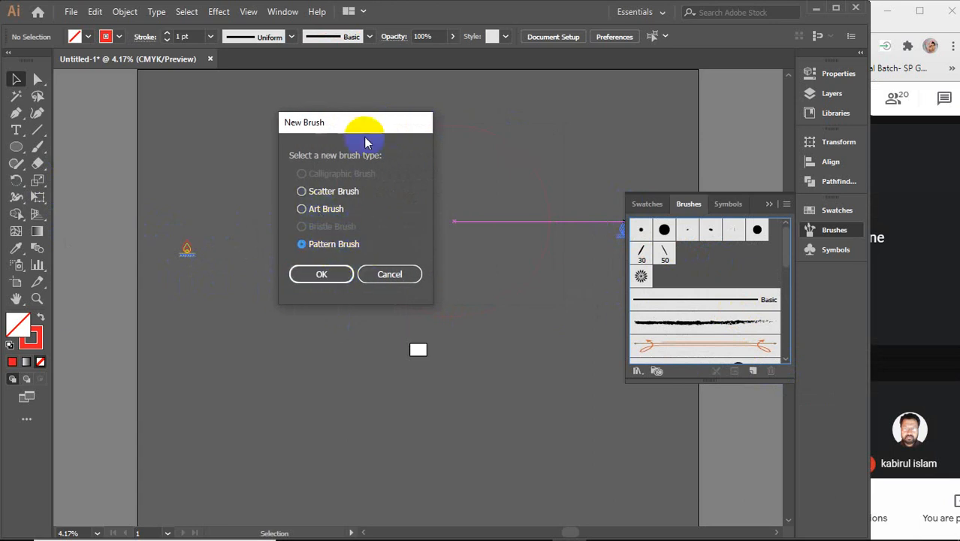
{"action": "left_click", "coordinate": [316, 276]}
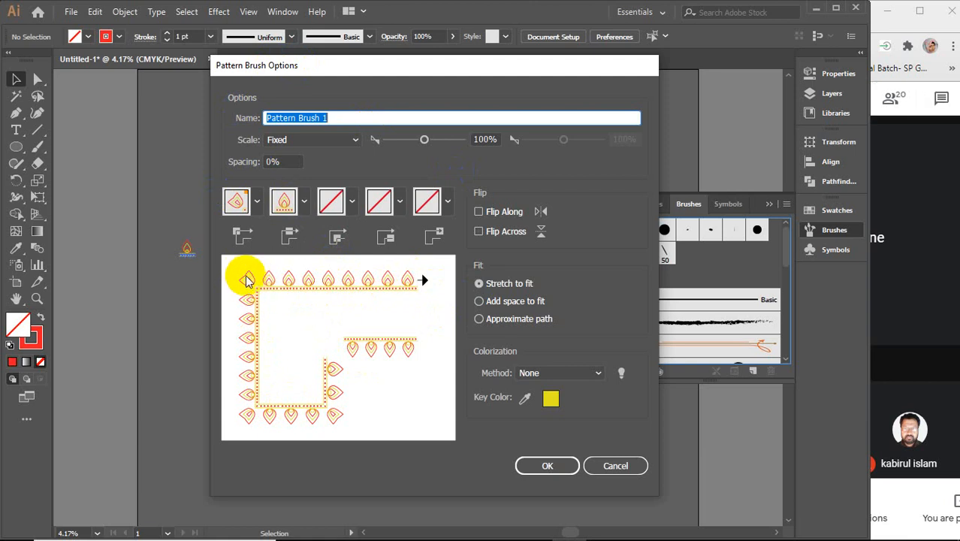
Step: Try None and Auto-Centered as the pattern brush's outer corner tile
{"action": "left_click", "coordinate": [256, 200]}
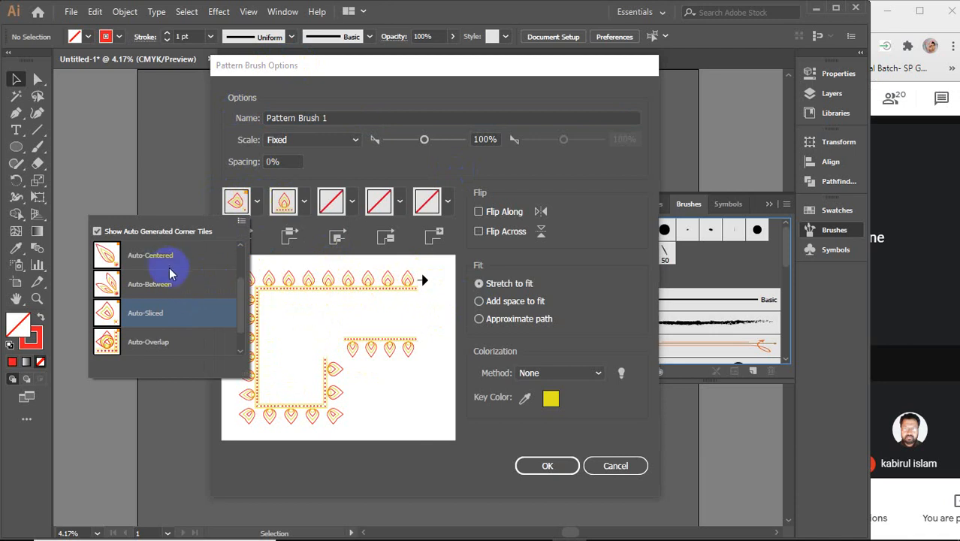
{"action": "left_click_drag", "start_coordinate": [238, 313], "coordinate": [246, 268]}
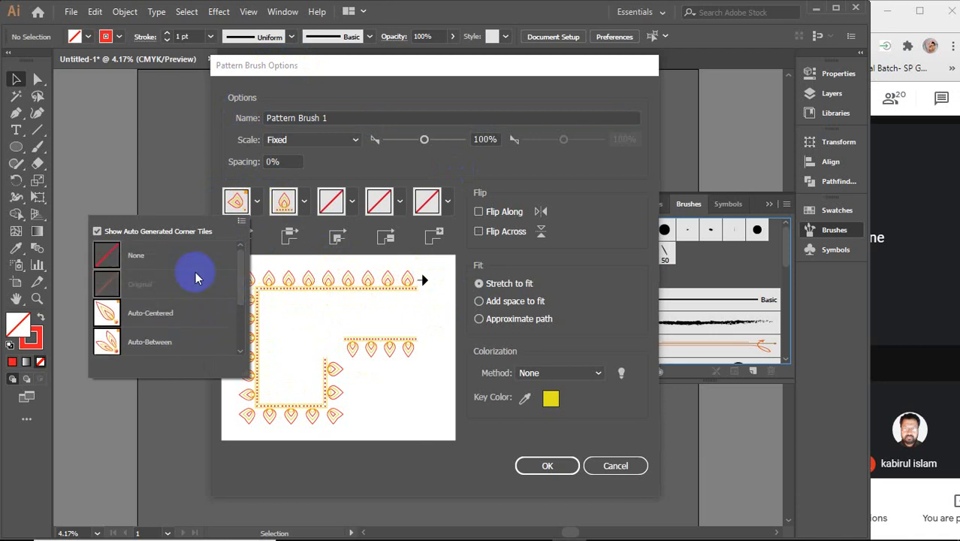
{"action": "left_click", "coordinate": [152, 259]}
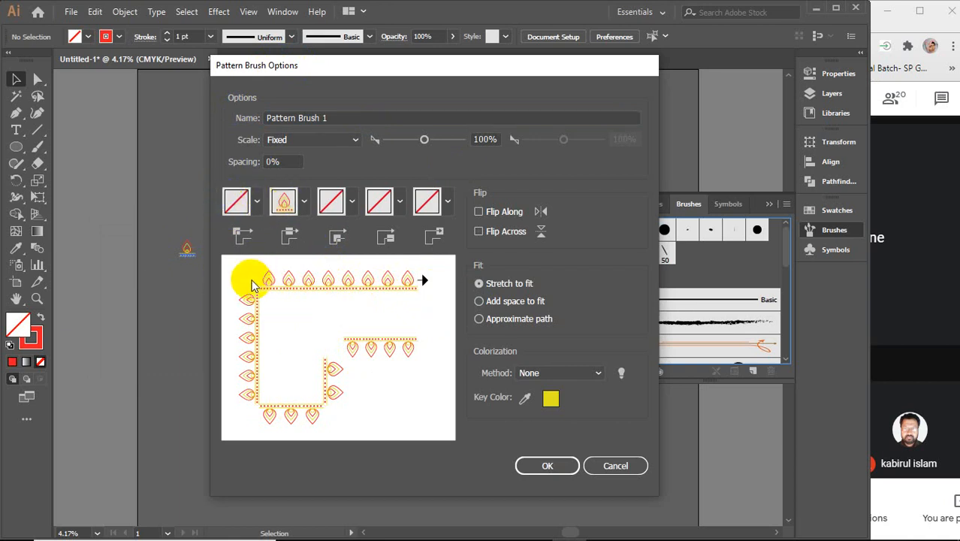
{"action": "left_click", "coordinate": [257, 211]}
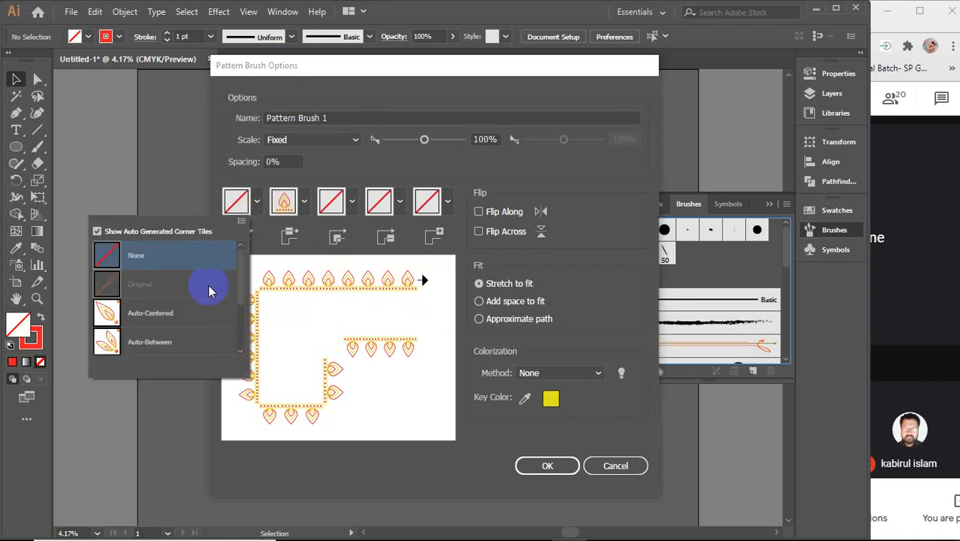
{"action": "left_click", "coordinate": [145, 283]}
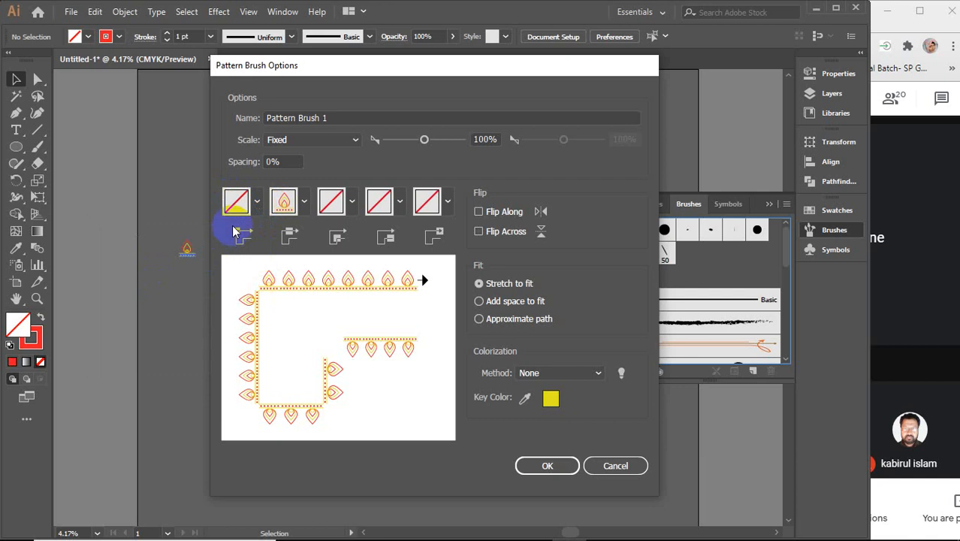
{"action": "left_click", "coordinate": [257, 201]}
{"action": "left_click", "coordinate": [153, 317]}
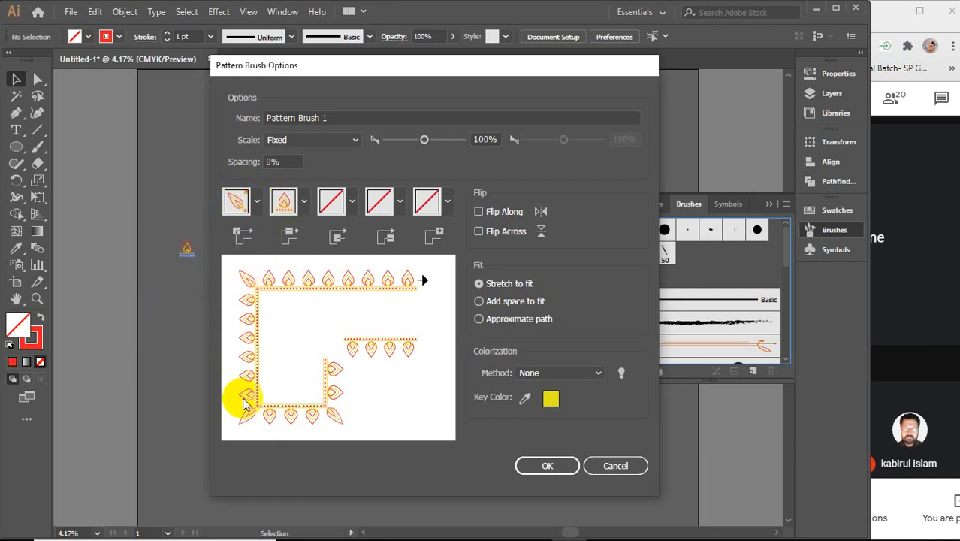
Step: Set the outer corner tile to Auto-Between and create the pattern brush with the remaining default options
{"action": "left_click", "coordinate": [256, 202]}
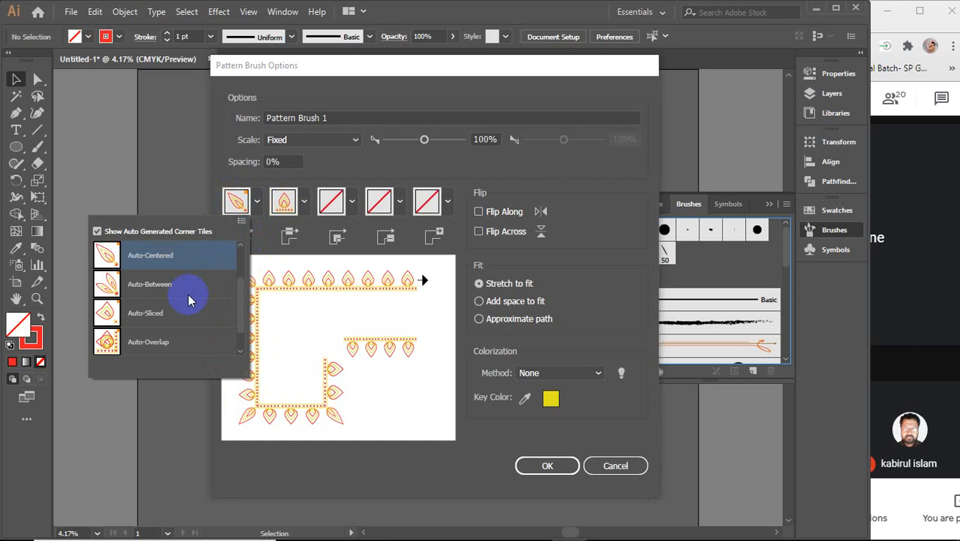
{"action": "left_click", "coordinate": [175, 290]}
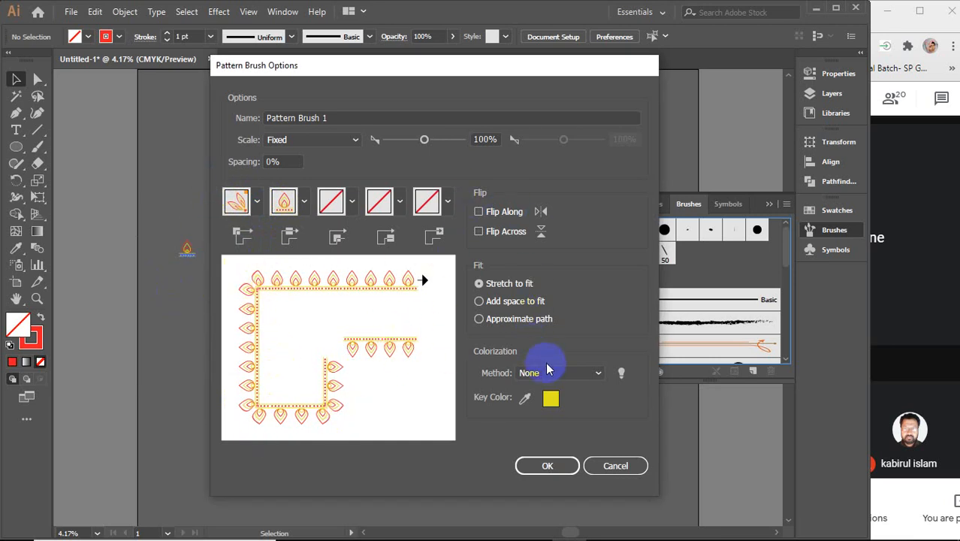
{"action": "left_click", "coordinate": [546, 471]}
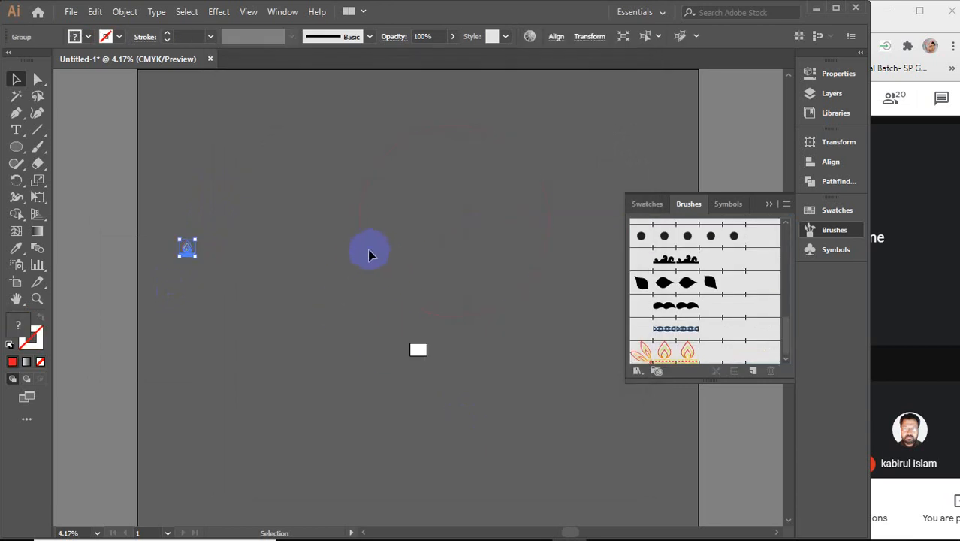
Step: Apply the new teardrop pattern brush to the large circle's outline, deselect it and inspect the repeated motifs up close
{"action": "left_click", "coordinate": [362, 257]}
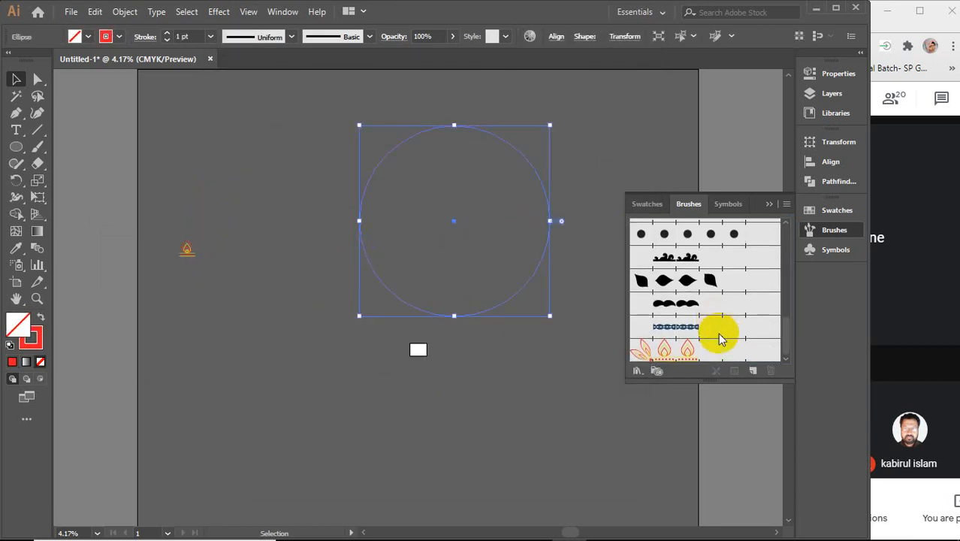
{"action": "left_click", "coordinate": [714, 349]}
{"action": "left_click", "coordinate": [466, 395]}
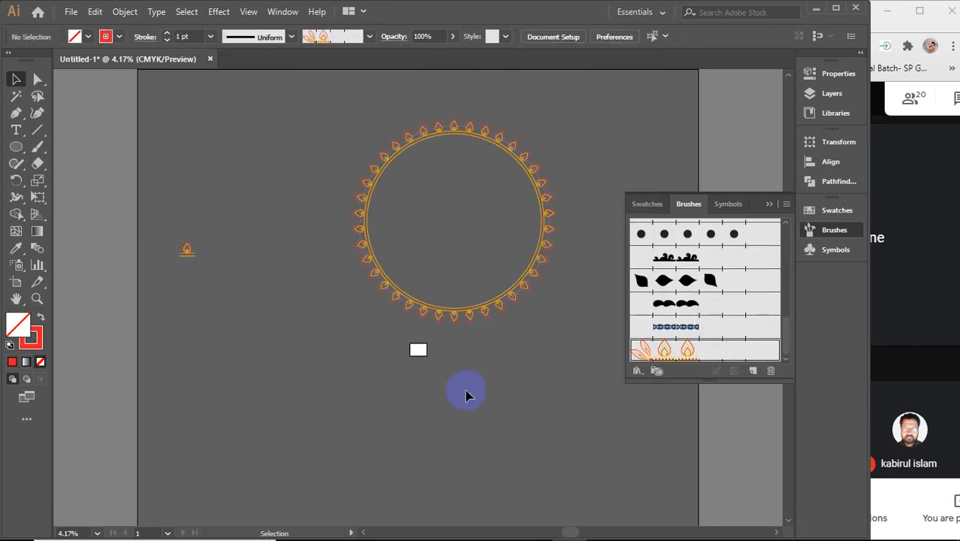
{"action": "scroll", "coordinate": [528, 162], "scroll_direction": "up", "scroll_amount": 2}
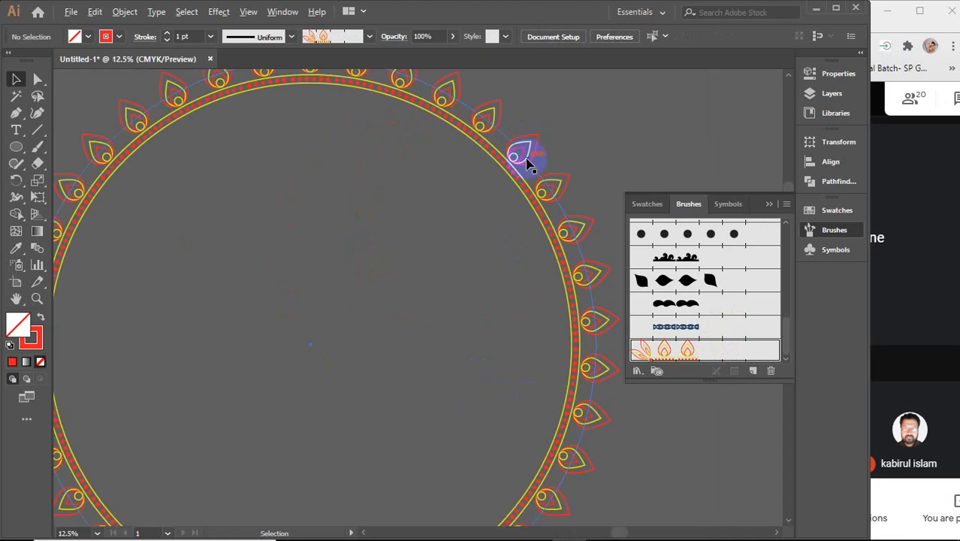
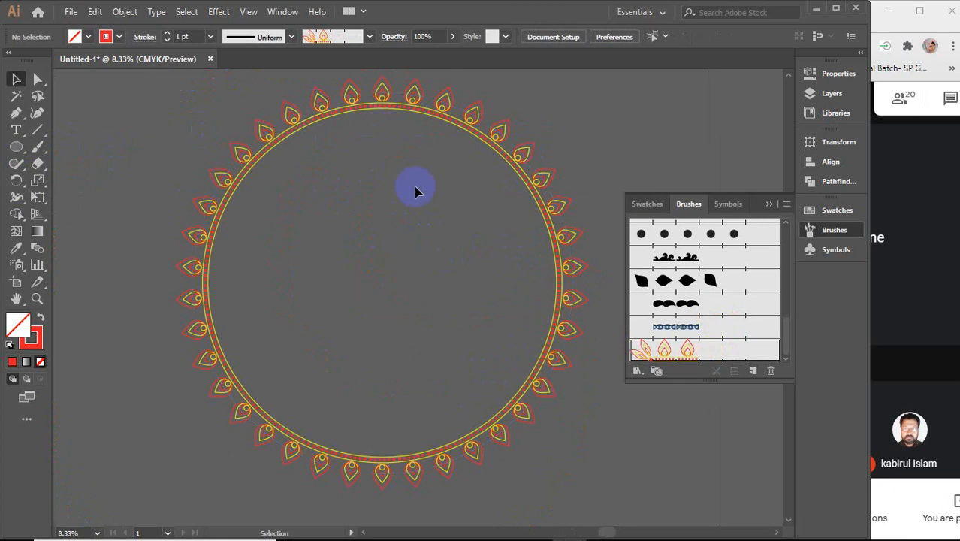
{"action": "left_click", "coordinate": [378, 92]}
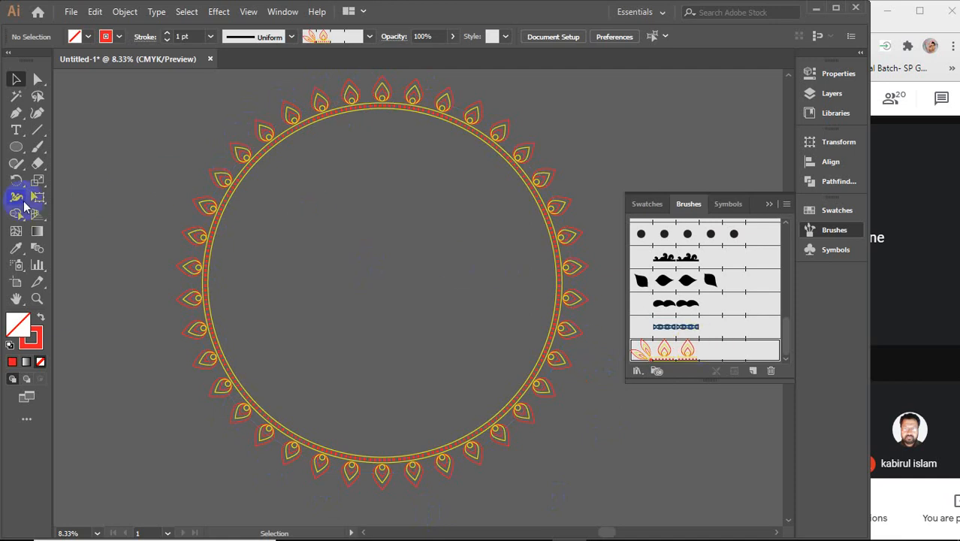
Step: Make a smaller concentric copy of the large teardrop-brushed circle inside the original ring
{"action": "left_click", "coordinate": [347, 281]}
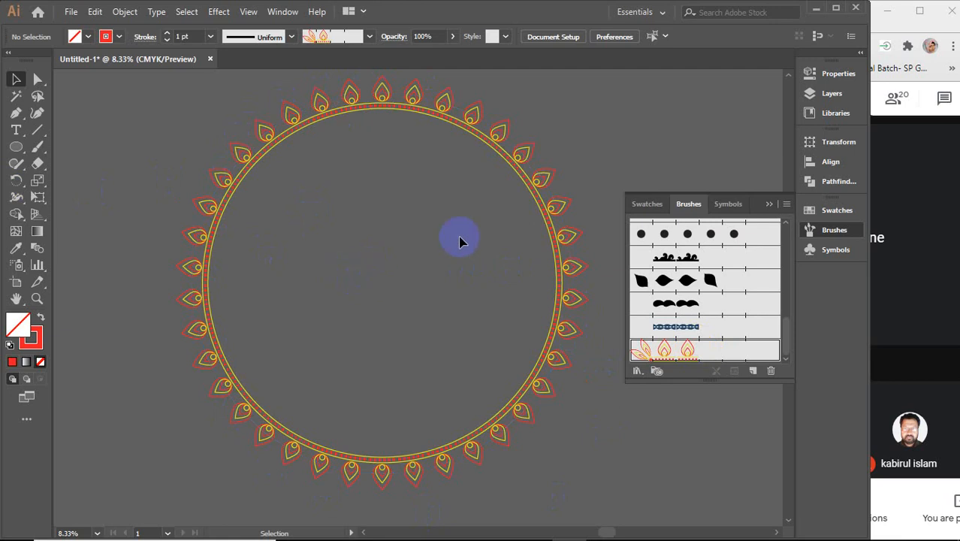
{"action": "left_click", "coordinate": [529, 186]}
{"action": "key", "text": "a"}
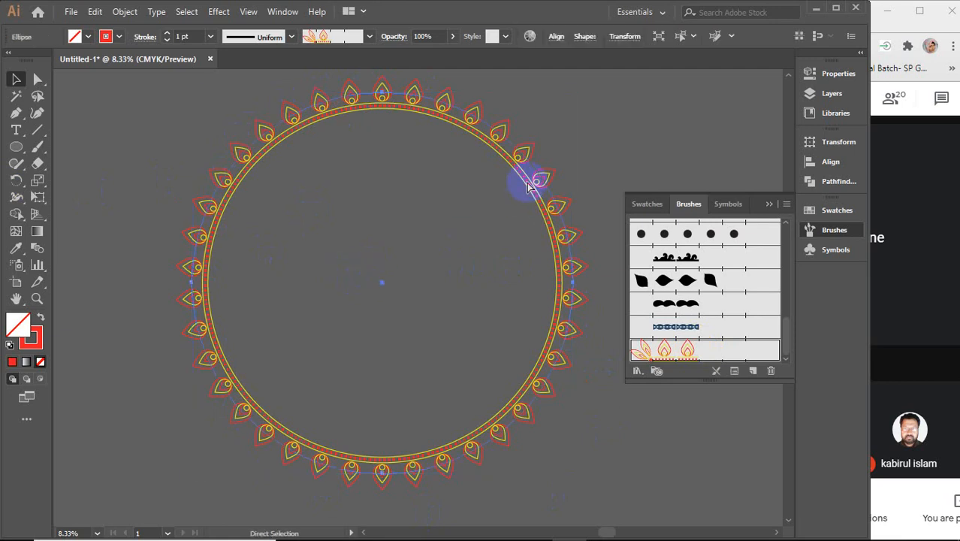
{"action": "key", "text": "v"}
{"action": "key", "text": "a"}
{"action": "key", "text": "v"}
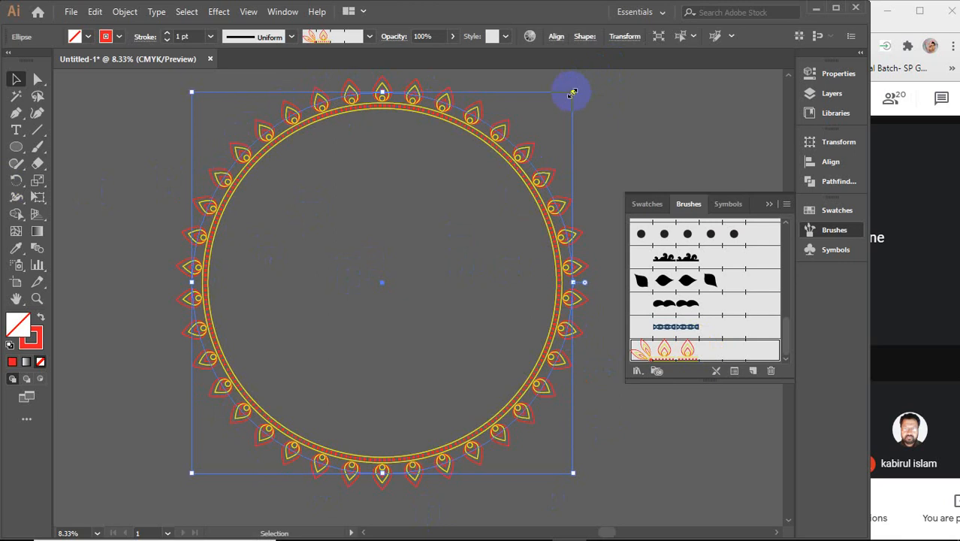
{"action": "left_click_drag", "start_coordinate": [572, 93], "coordinate": [546, 132]}
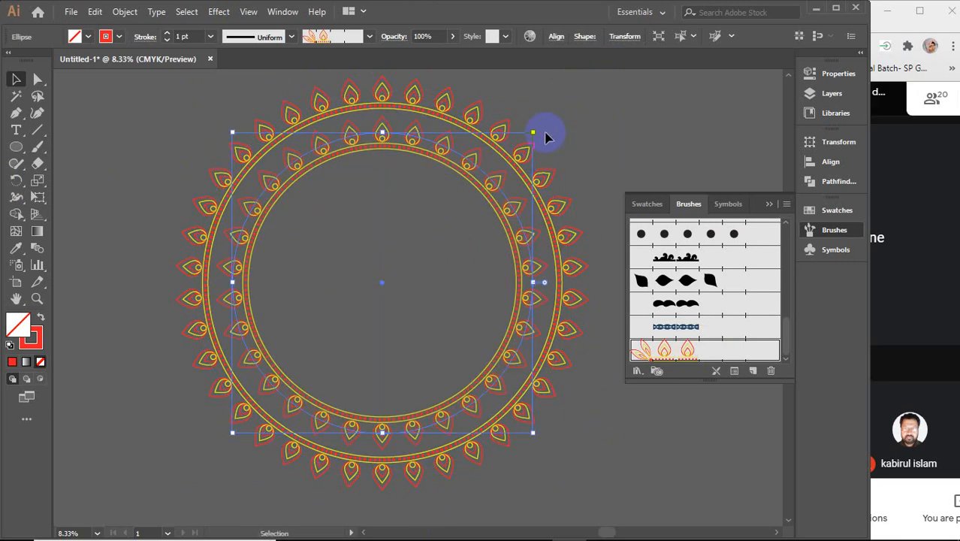
Step: Reflect the inner ring across the vertical axis with preview enabled, so its teardrops face inward, and deselect it
{"action": "right_click", "coordinate": [454, 167]}
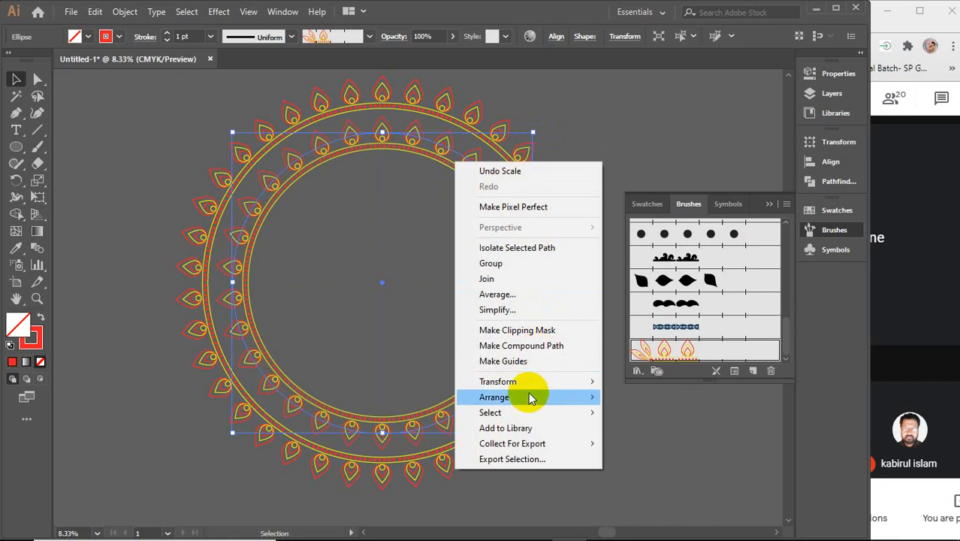
{"action": "mouse_move", "coordinate": [505, 386]}
{"action": "left_click", "coordinate": [638, 432]}
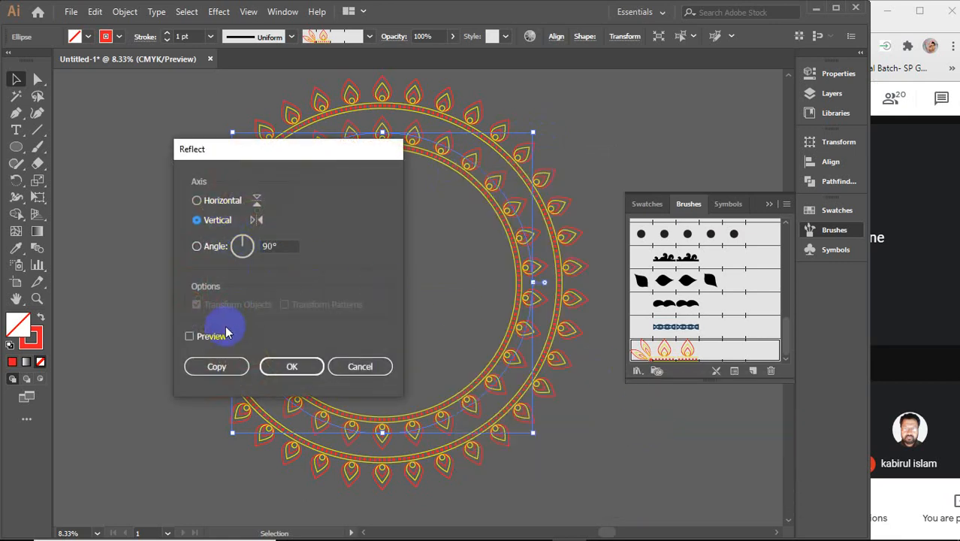
{"action": "left_click", "coordinate": [214, 339]}
{"action": "left_click", "coordinate": [282, 366]}
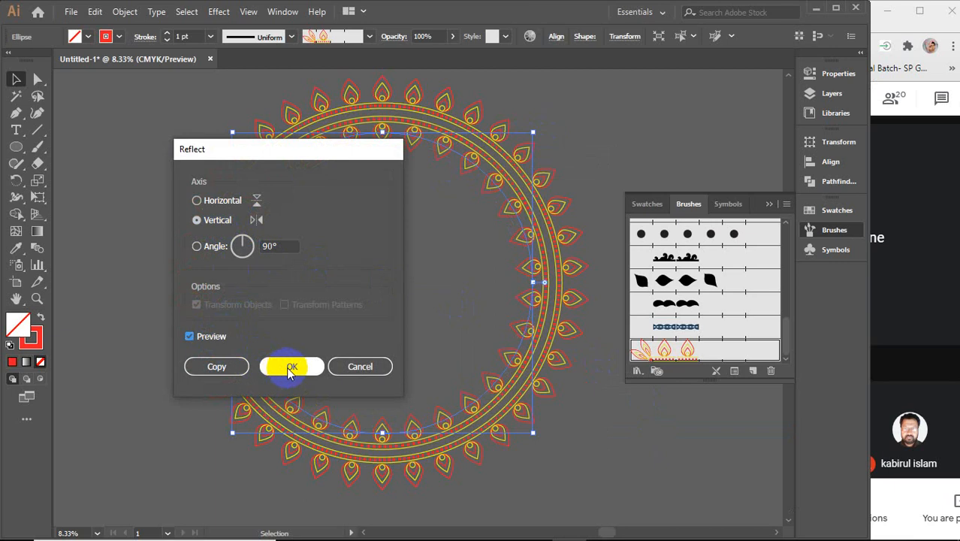
{"action": "left_click", "coordinate": [616, 152]}
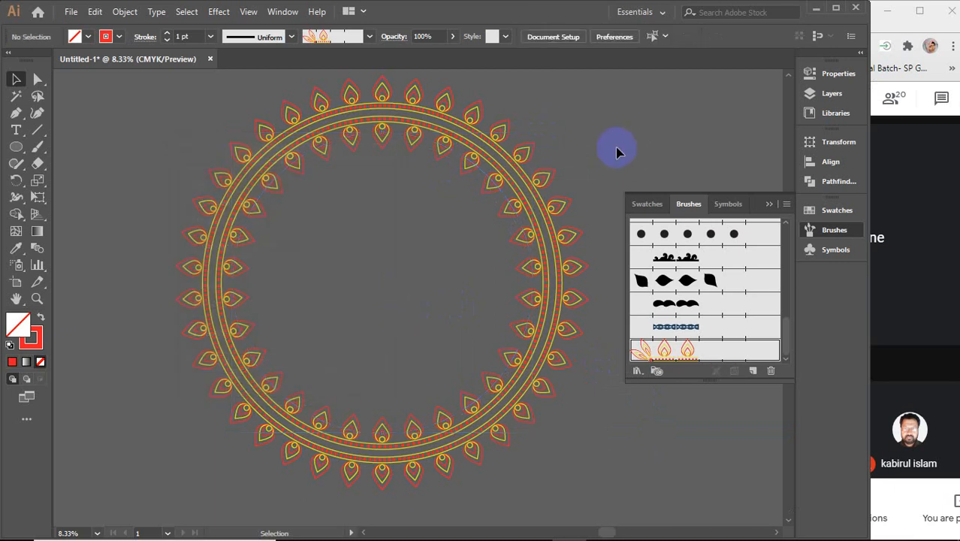
Step: Select both rings, try scaling them down onto the small white artboard while their brush strokes are unexpanded, and undo it
{"action": "scroll", "coordinate": [525, 149], "scroll_direction": "down", "scroll_amount": 3}
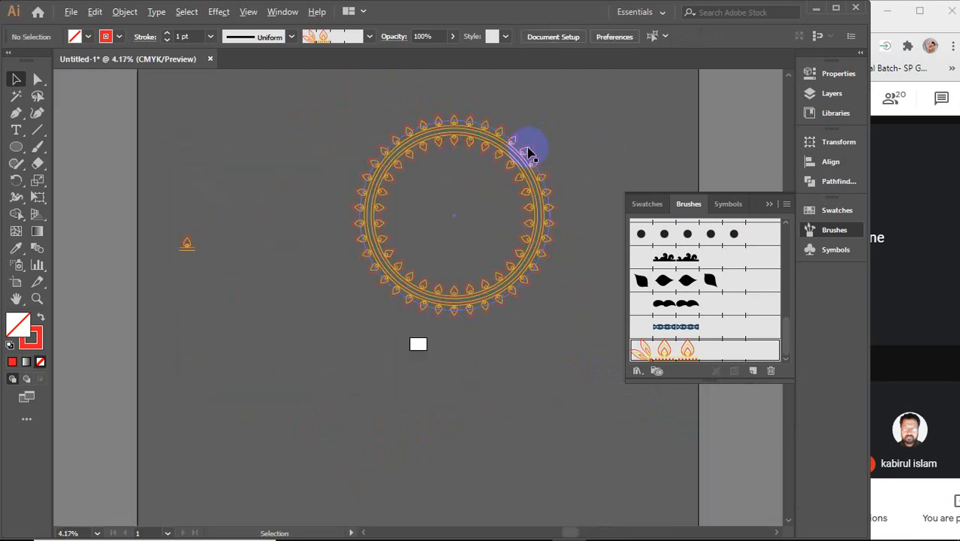
{"action": "left_click_drag", "start_coordinate": [535, 165], "coordinate": [391, 253]}
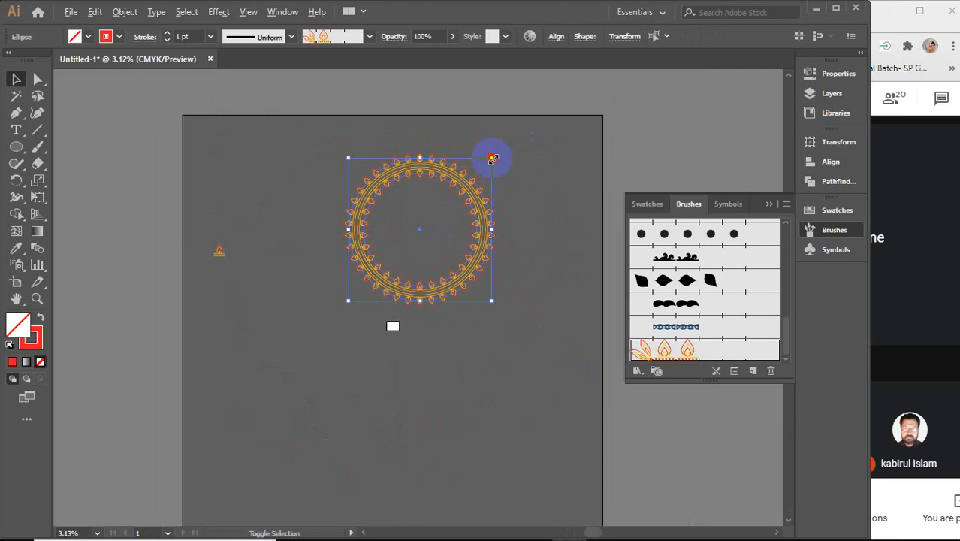
{"action": "left_click_drag", "start_coordinate": [491, 158], "coordinate": [403, 337]}
{"action": "key", "text": "ctrl+="}
{"action": "key", "text": "ctrl+="}
{"action": "key", "text": "ctrl+="}
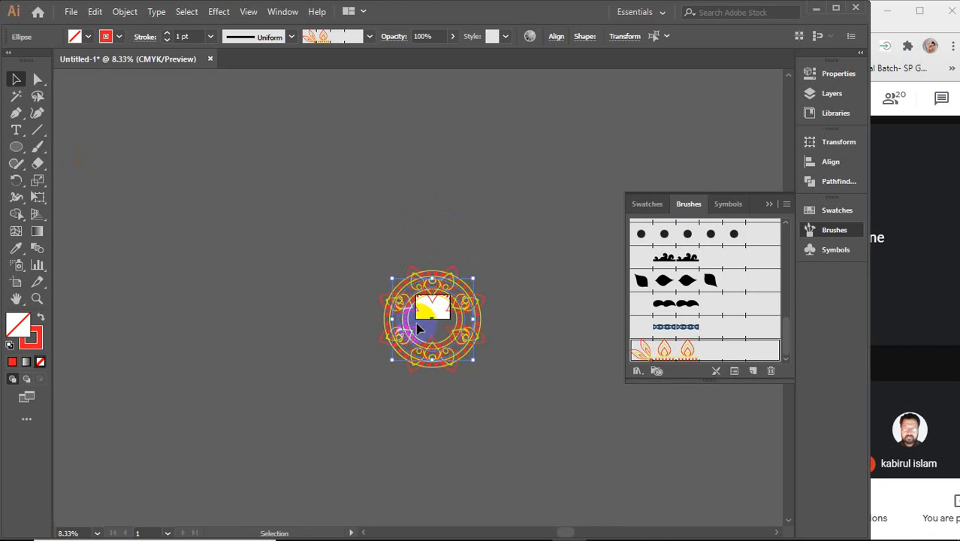
{"action": "key", "text": "ctrl+z"}
{"action": "key", "text": "ctrl+z"}
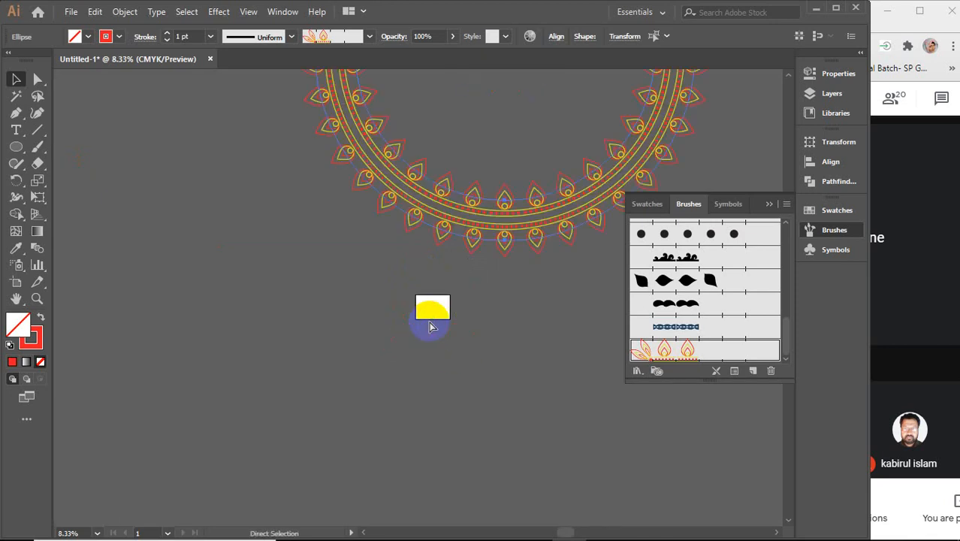
Step: Expand the appearance of both selected rings to turn their brush strokes into editable artwork
{"action": "key", "text": "ctrl+minus"}
{"action": "key", "text": "ctrl+minus"}
{"action": "key", "text": "ctrl+minus"}
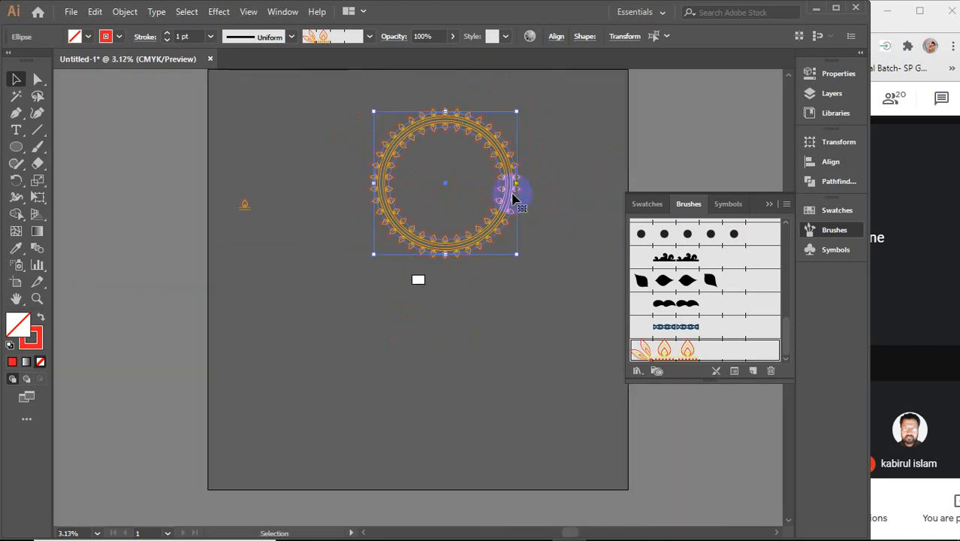
{"action": "left_click", "coordinate": [126, 15]}
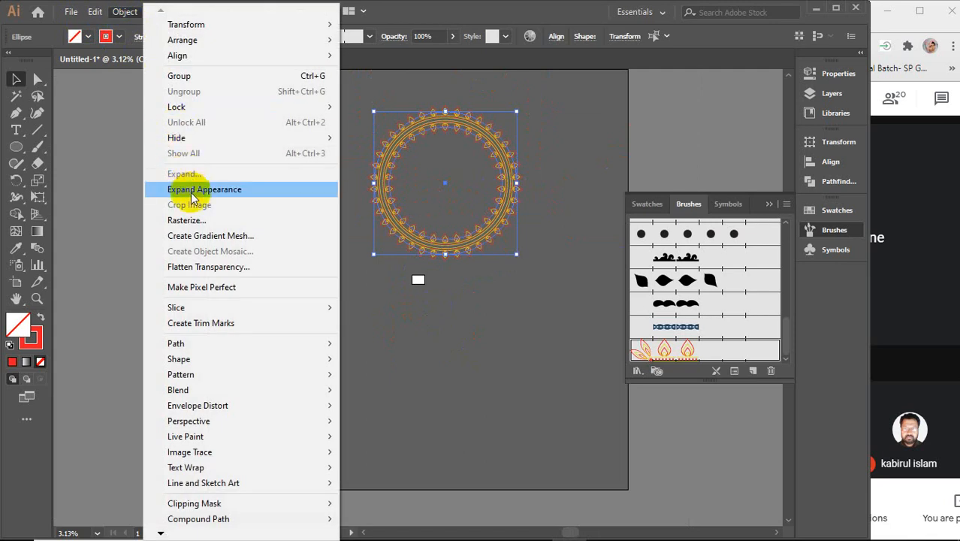
{"action": "left_click", "coordinate": [166, 187]}
{"action": "left_click", "coordinate": [125, 11]}
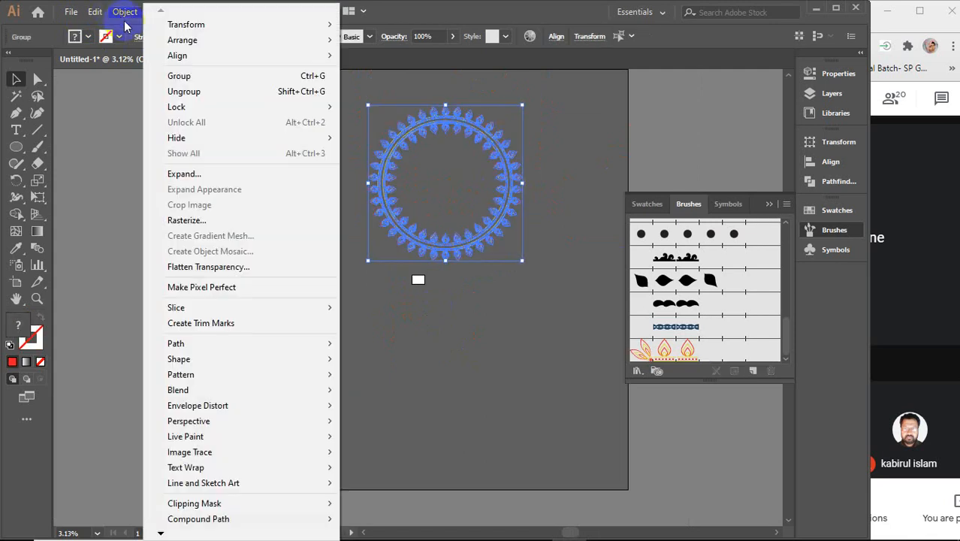
{"action": "left_click", "coordinate": [188, 176]}
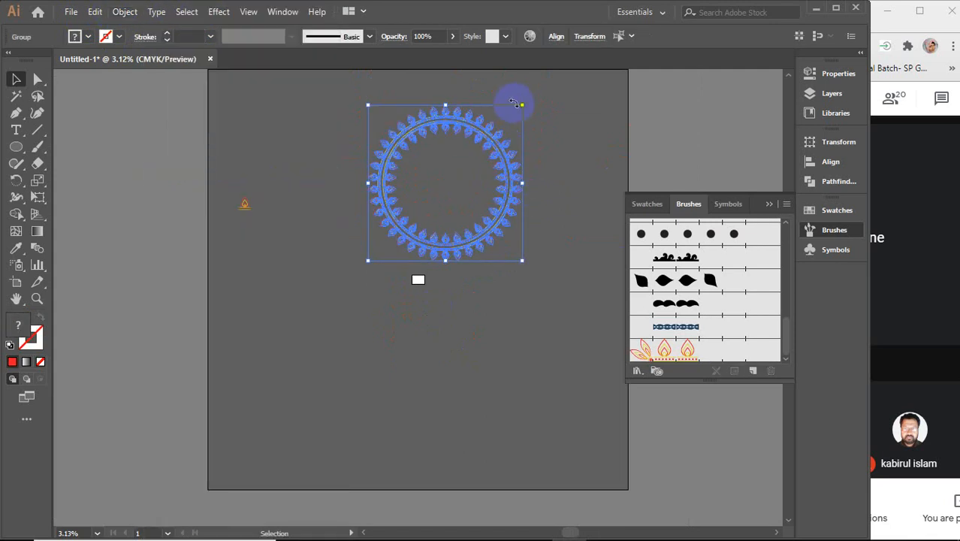
Step: Scale the expanded double ring down proportionally, centre it within the white artboard and leave it deselected
{"action": "left_click_drag", "start_coordinate": [521, 108], "coordinate": [473, 242]}
{"action": "scroll", "coordinate": [436, 181], "scroll_direction": "up", "scroll_amount": 1, "text": "alt"}
{"action": "scroll", "coordinate": [414, 392], "scroll_direction": "up", "scroll_amount": 5, "text": "alt"}
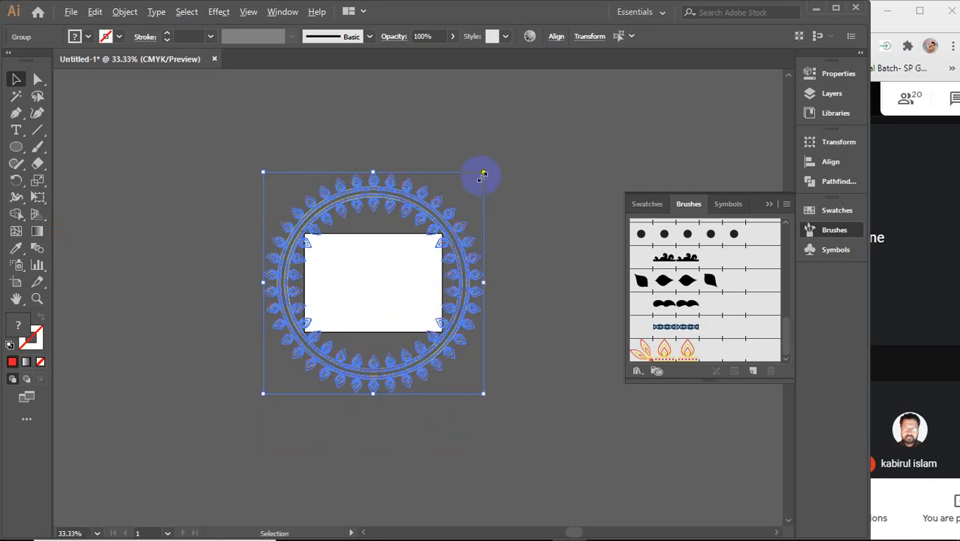
{"action": "left_click_drag", "start_coordinate": [483, 174], "coordinate": [412, 242]}
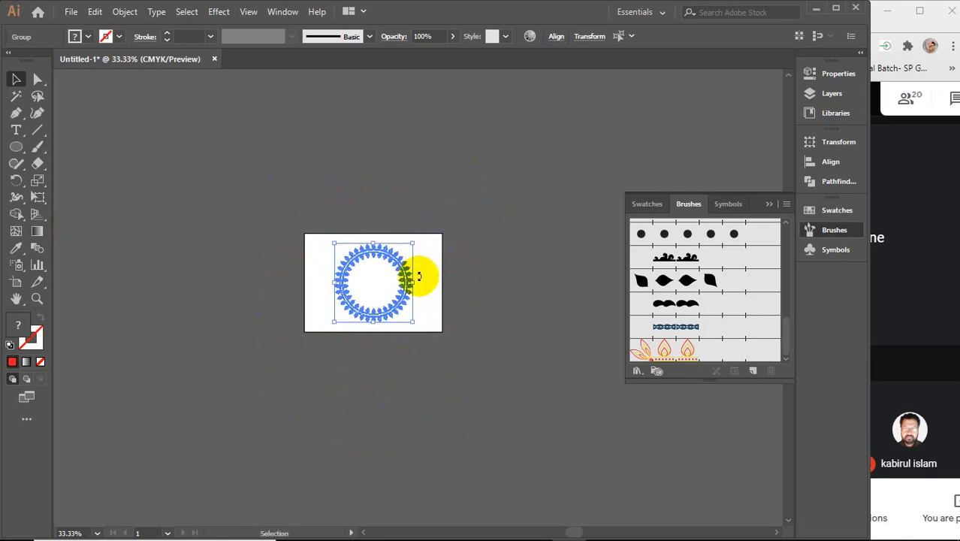
{"action": "scroll", "coordinate": [383, 280], "scroll_direction": "up", "scroll_amount": 3}
{"action": "left_click", "coordinate": [404, 111]}
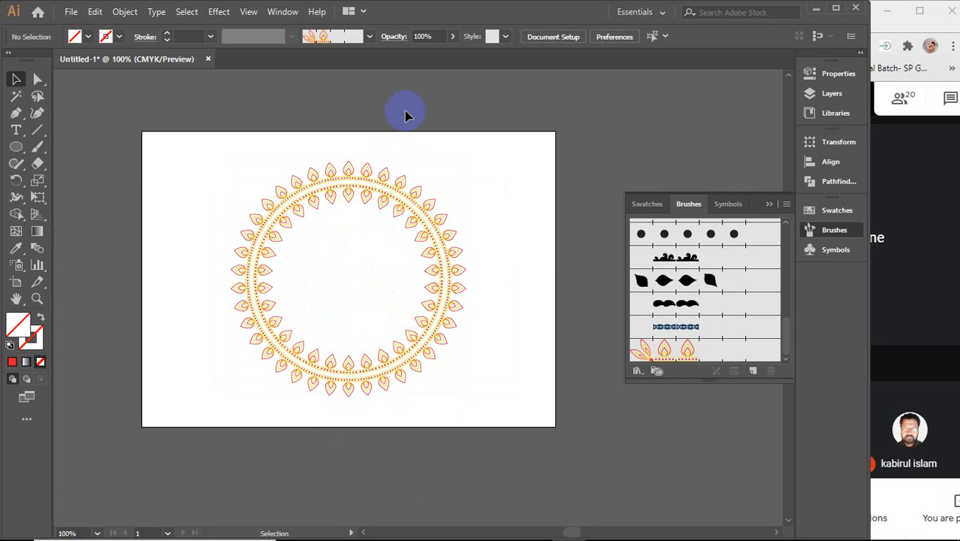
{"action": "left_click", "coordinate": [359, 179]}
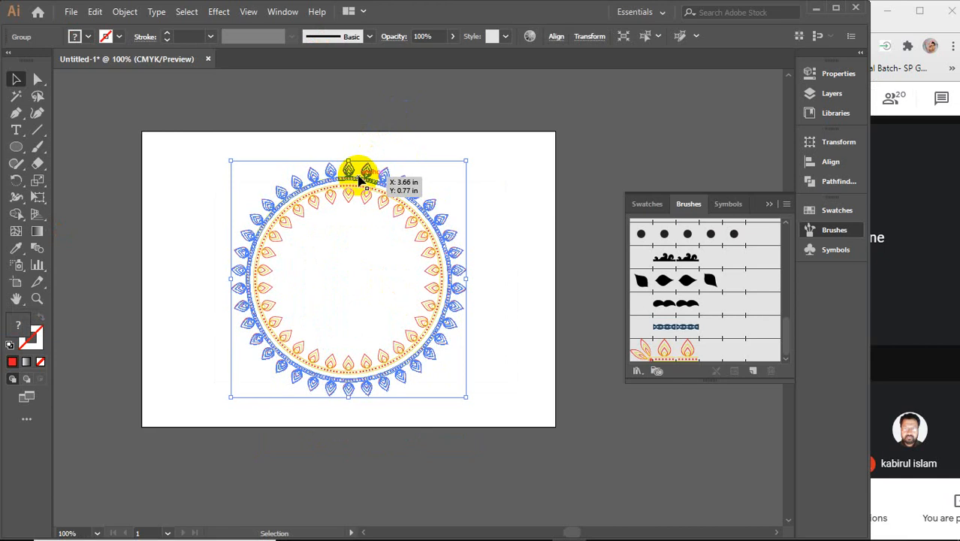
{"action": "left_click", "coordinate": [338, 140]}
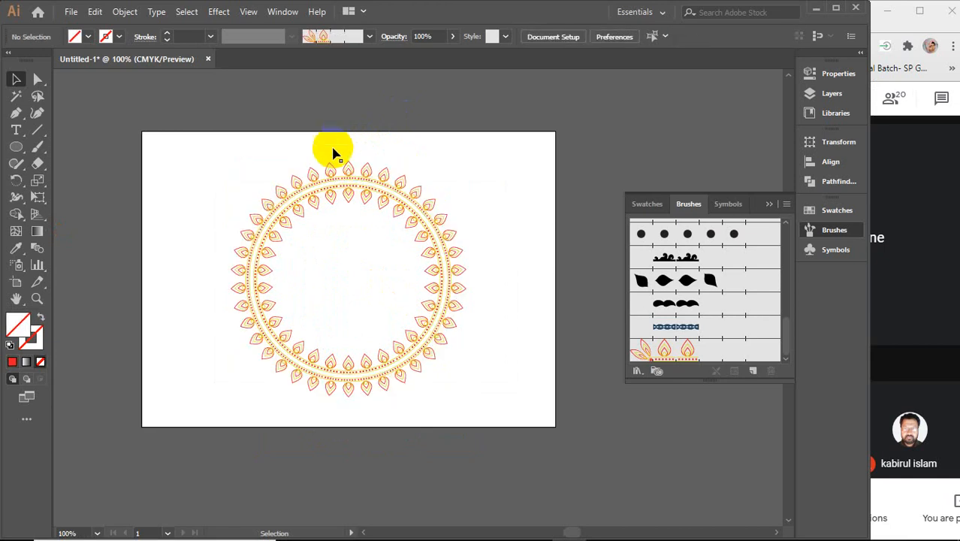
Step: Select all the yellow parts of both rings with the Magic Wand and change their fill to dark teal
{"action": "scroll", "coordinate": [357, 194], "scroll_direction": "up", "scroll_amount": 1, "text": "alt"}
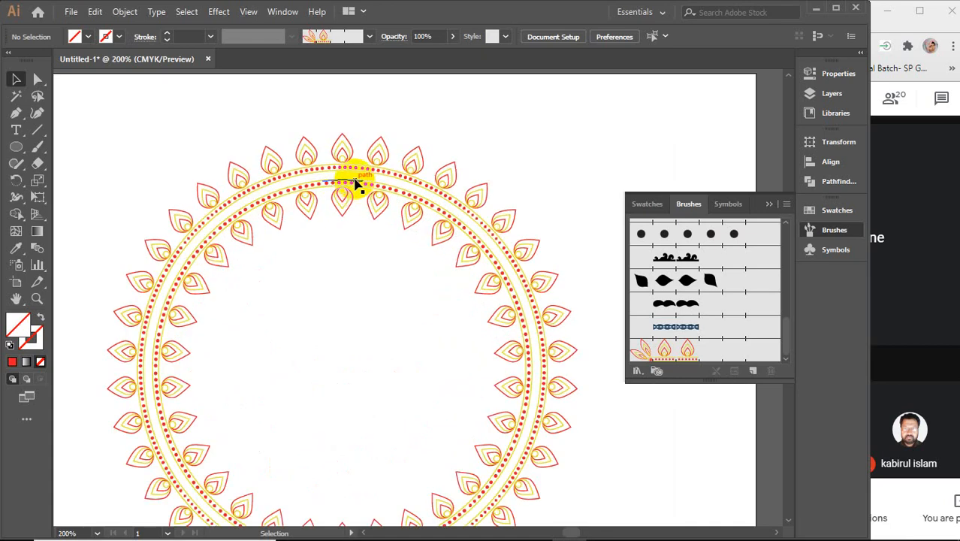
{"action": "scroll", "coordinate": [353, 188], "scroll_direction": "down", "scroll_amount": 2}
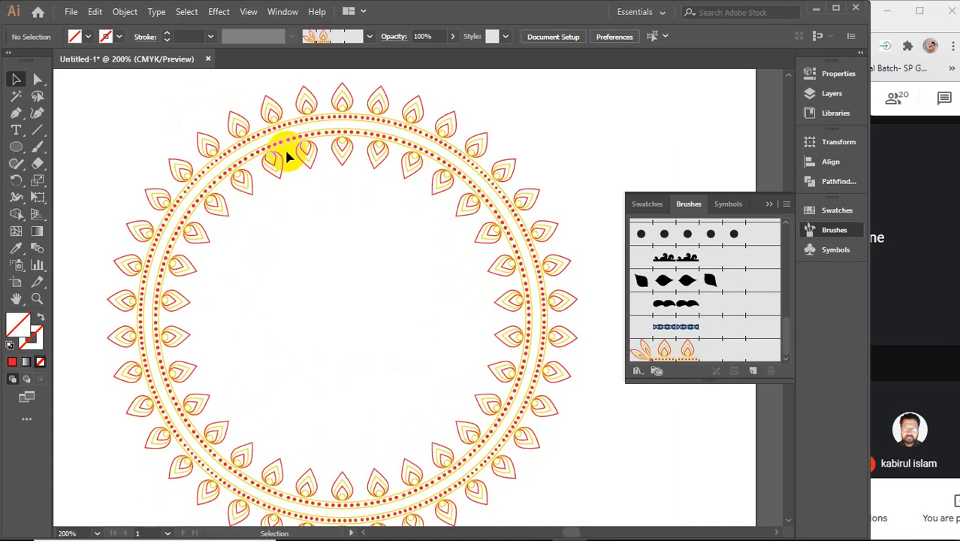
{"action": "left_click", "coordinate": [16, 97]}
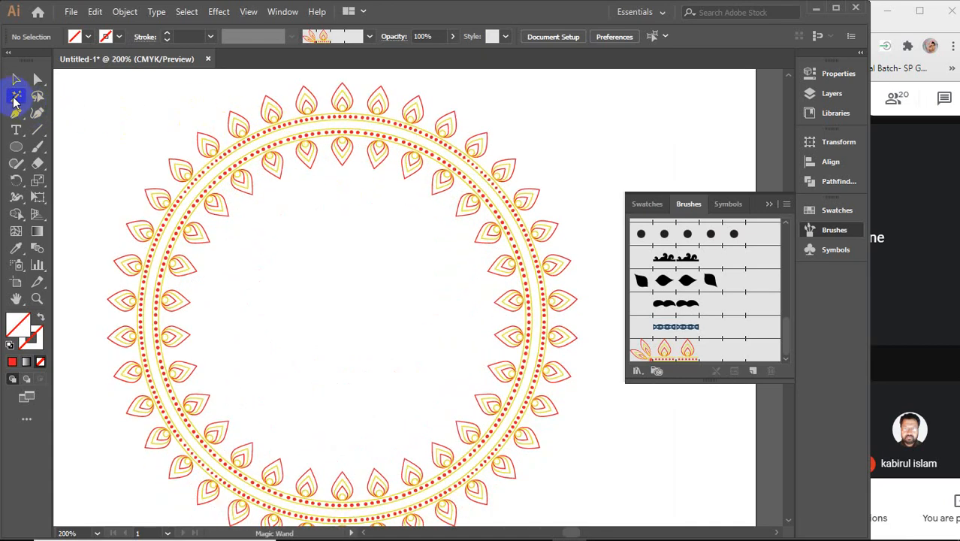
{"action": "left_click", "coordinate": [177, 167]}
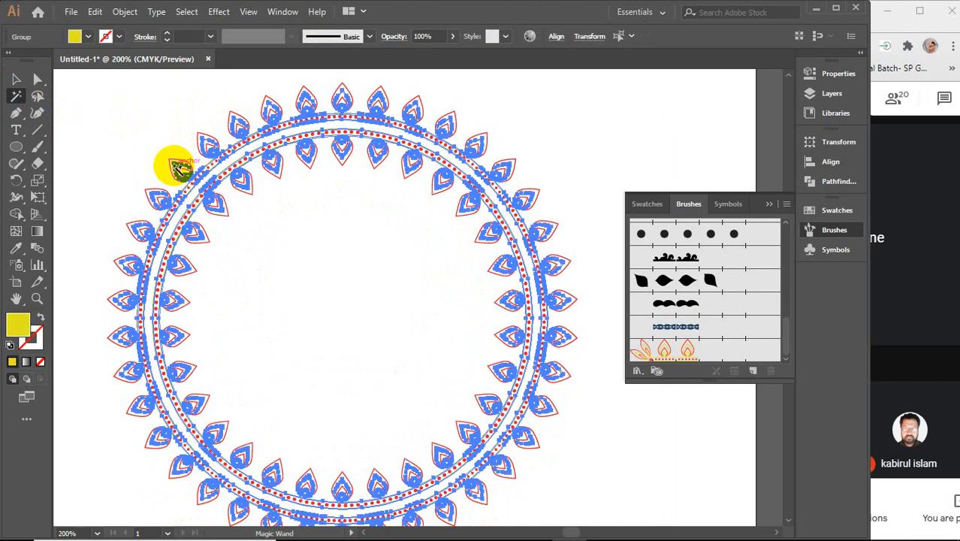
{"action": "double_click", "coordinate": [20, 325]}
{"action": "left_click_drag", "start_coordinate": [389, 294], "coordinate": [388, 248]}
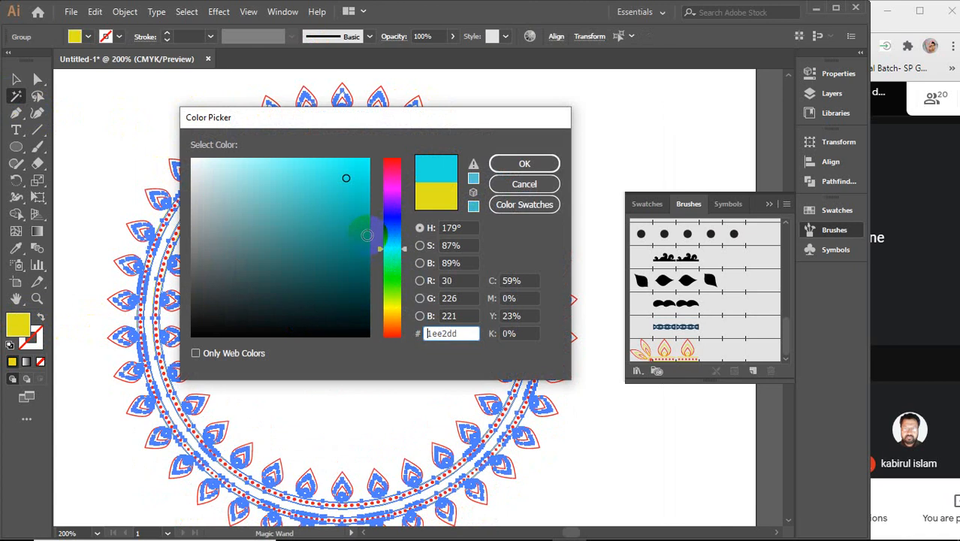
{"action": "left_click", "coordinate": [367, 241]}
{"action": "left_click", "coordinate": [511, 163]}
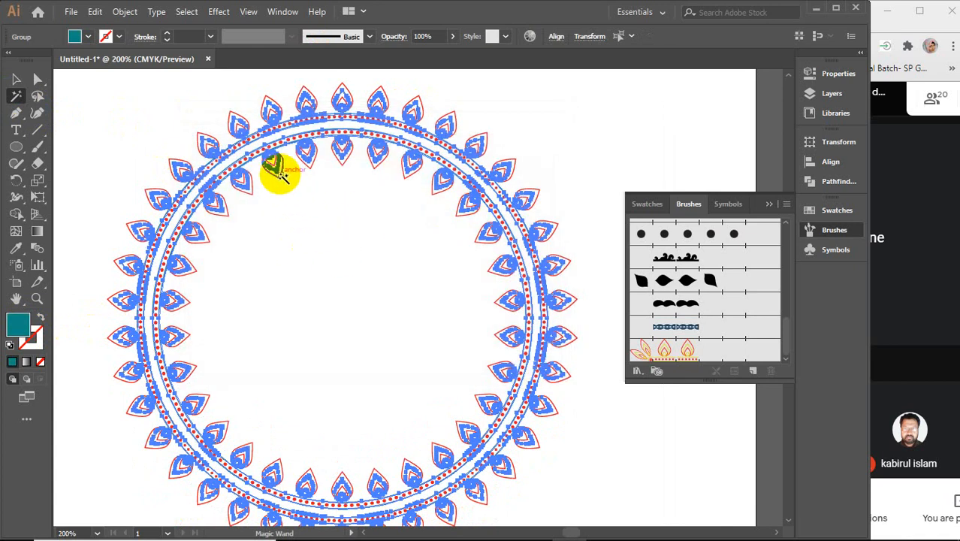
Step: Select all the red parts of both rings with the Magic Wand, set their fill to orange ff9d00 and deselect
{"action": "left_click", "coordinate": [282, 174]}
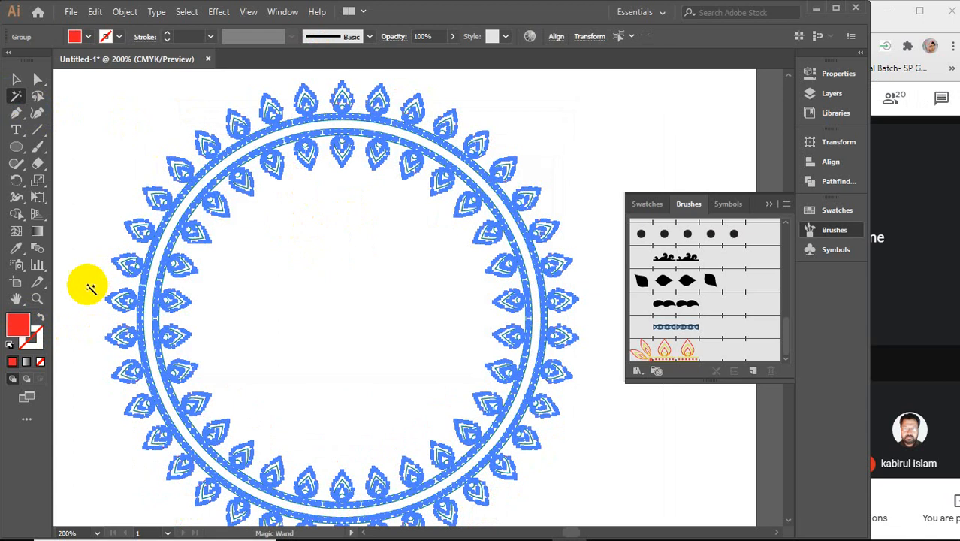
{"action": "double_click", "coordinate": [21, 333]}
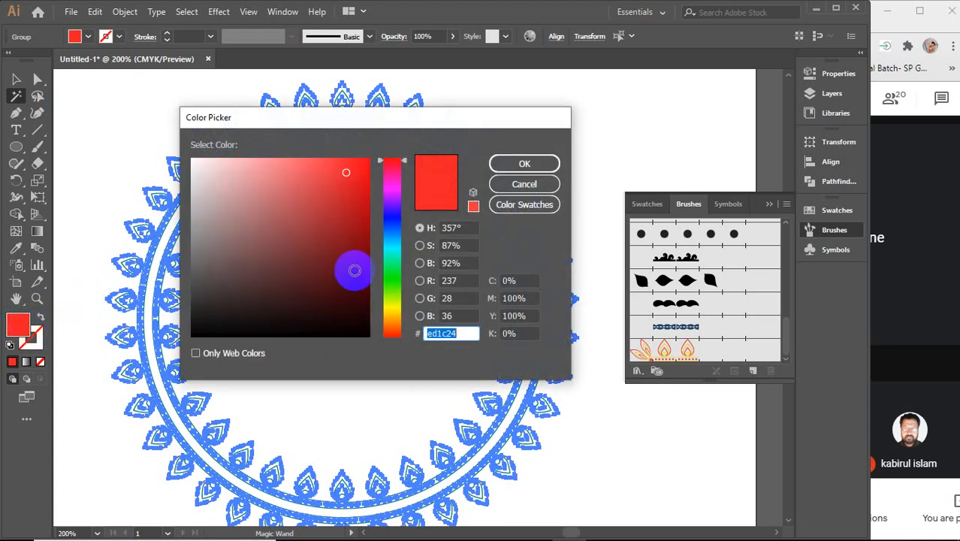
{"action": "left_click", "coordinate": [390, 321]}
{"action": "left_click_drag", "start_coordinate": [337, 253], "coordinate": [386, 146]}
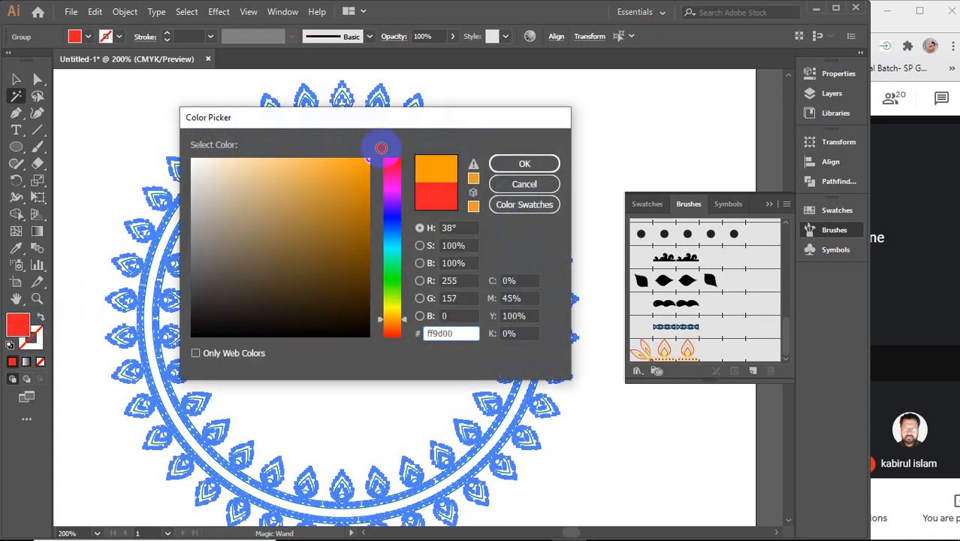
{"action": "left_click", "coordinate": [506, 167]}
{"action": "left_click", "coordinate": [16, 78]}
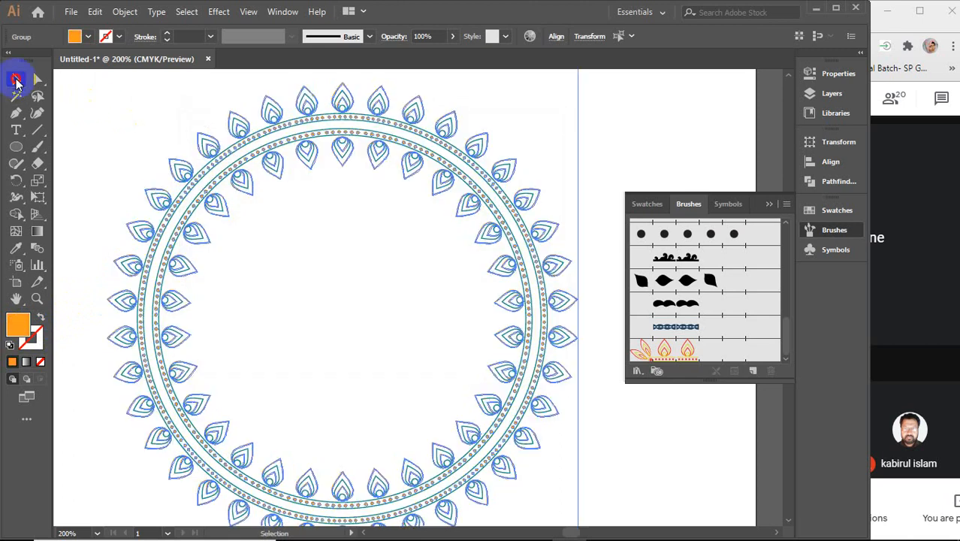
{"action": "left_click", "coordinate": [136, 148]}
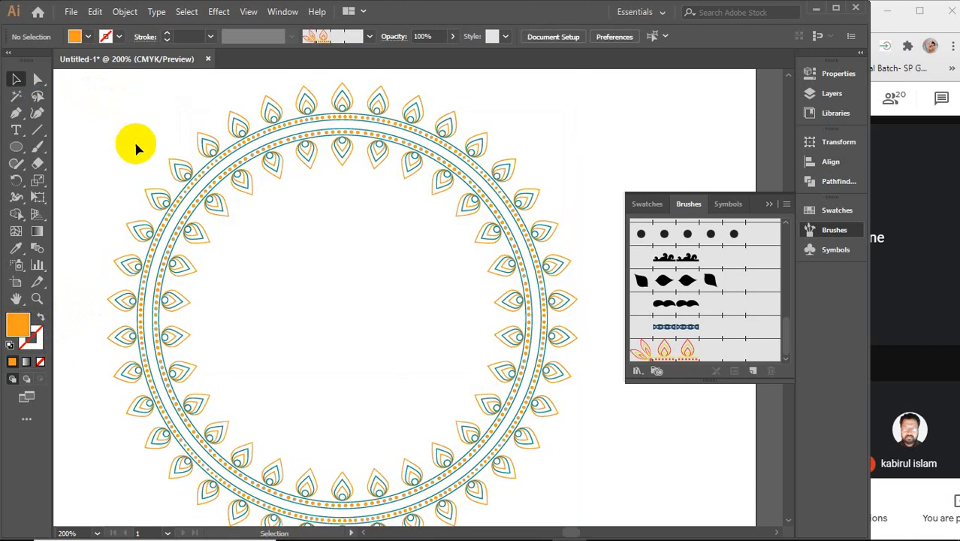
Step: Put away the brush list and select the whole recoloured double ring on the artboard
{"action": "left_click", "coordinate": [769, 204]}
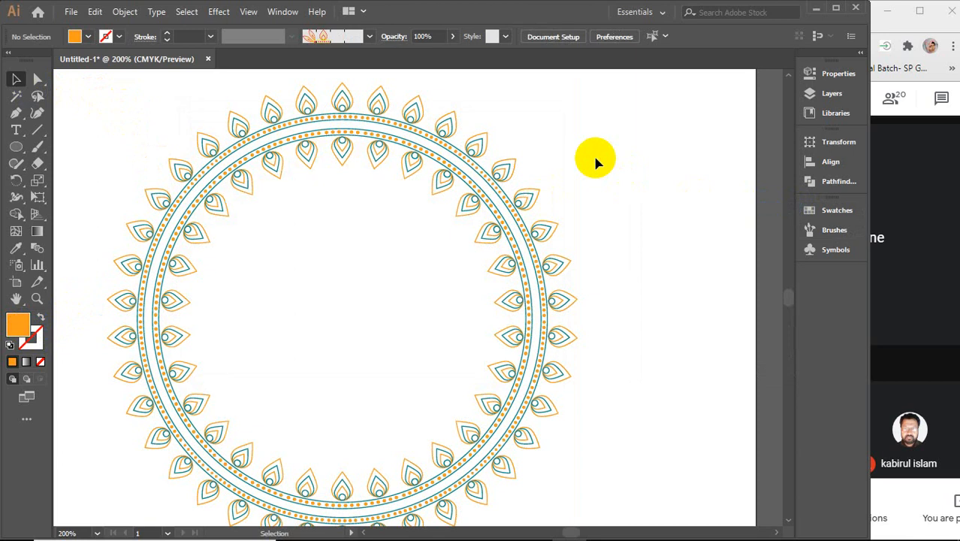
{"action": "scroll", "coordinate": [594, 180], "scroll_direction": "down", "scroll_amount": 2}
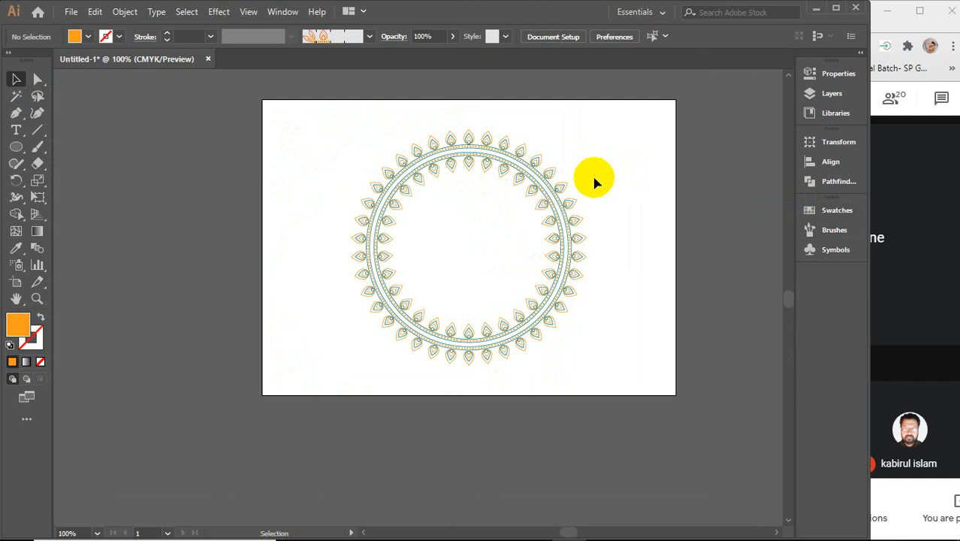
{"action": "left_click_drag", "start_coordinate": [351, 128], "coordinate": [470, 228]}
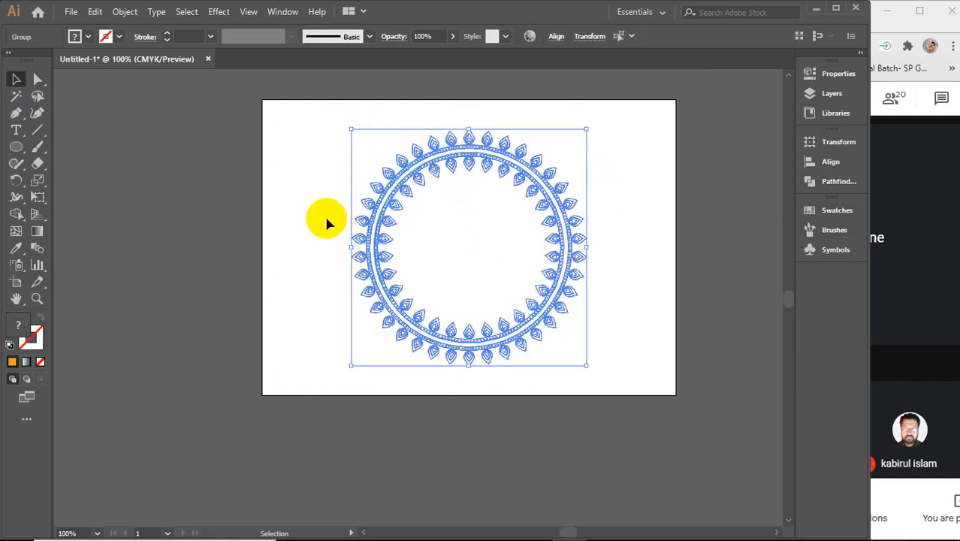
Step: Delete the selected double ring from the artboard and activate the Blob Brush tool
{"action": "key", "text": "Delete"}
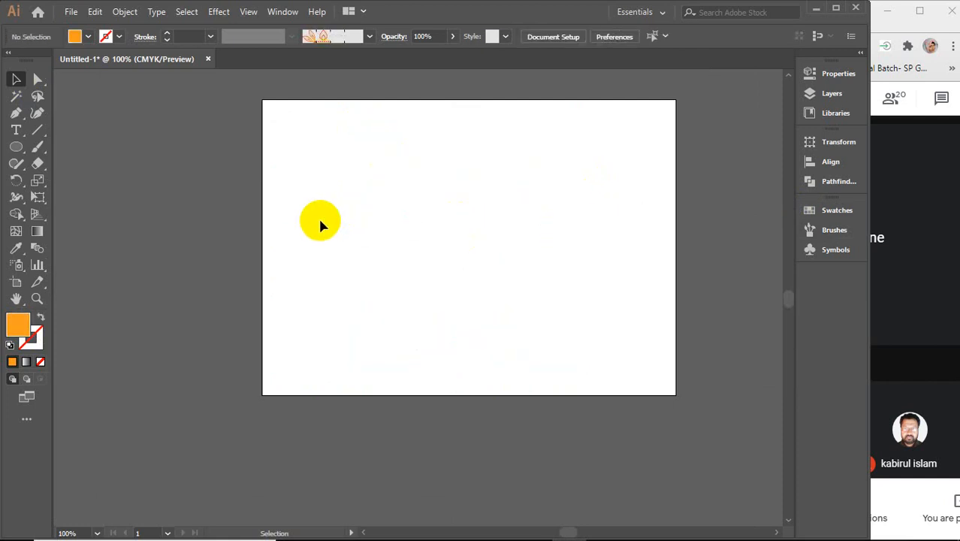
{"action": "mouse_move", "coordinate": [42, 149]}
{"action": "left_mouse_down"}
{"action": "mouse_move", "coordinate": [38, 141]}
{"action": "mouse_move", "coordinate": [118, 160]}
{"action": "left_mouse_up"}
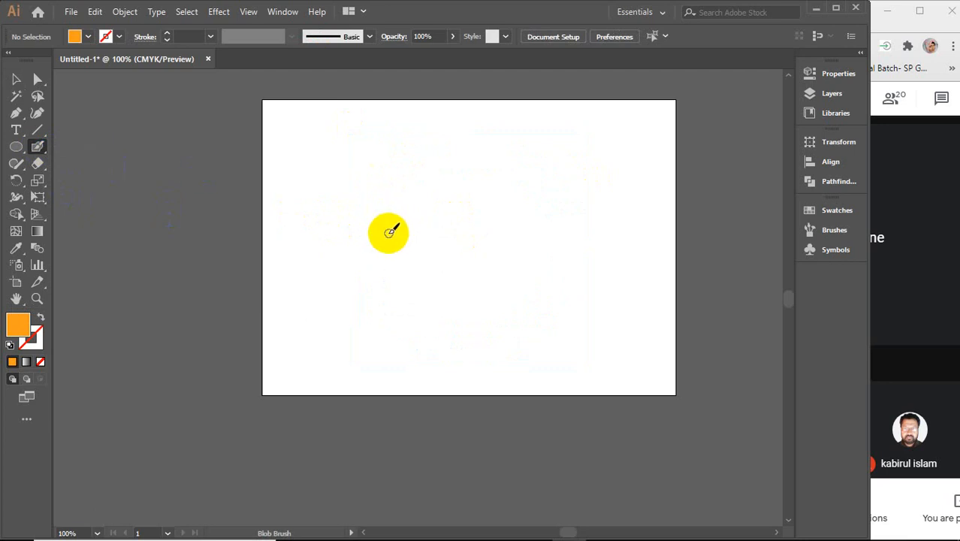
{"action": "left_click_drag", "start_coordinate": [32, 149], "coordinate": [107, 146]}
{"action": "left_click", "coordinate": [14, 81]}
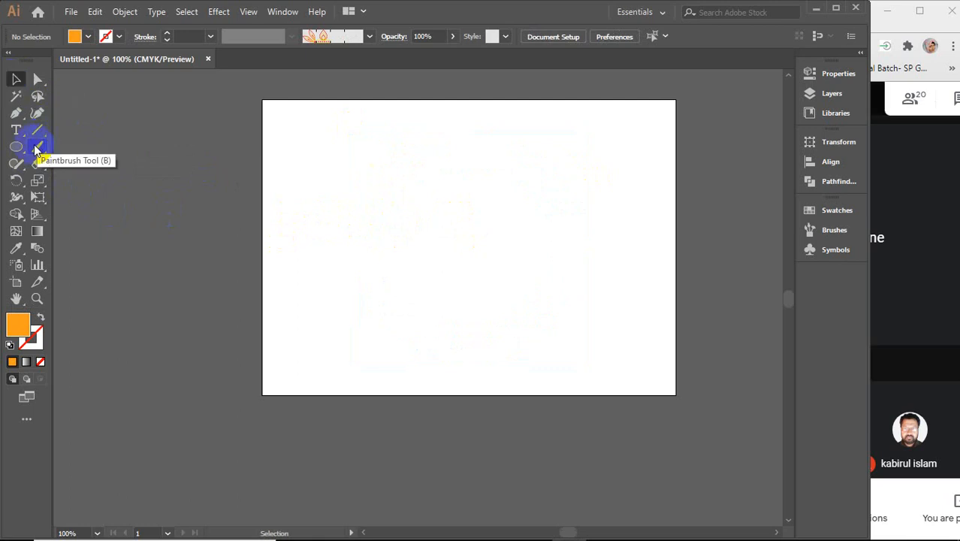
{"action": "left_click_drag", "start_coordinate": [36, 147], "coordinate": [91, 165]}
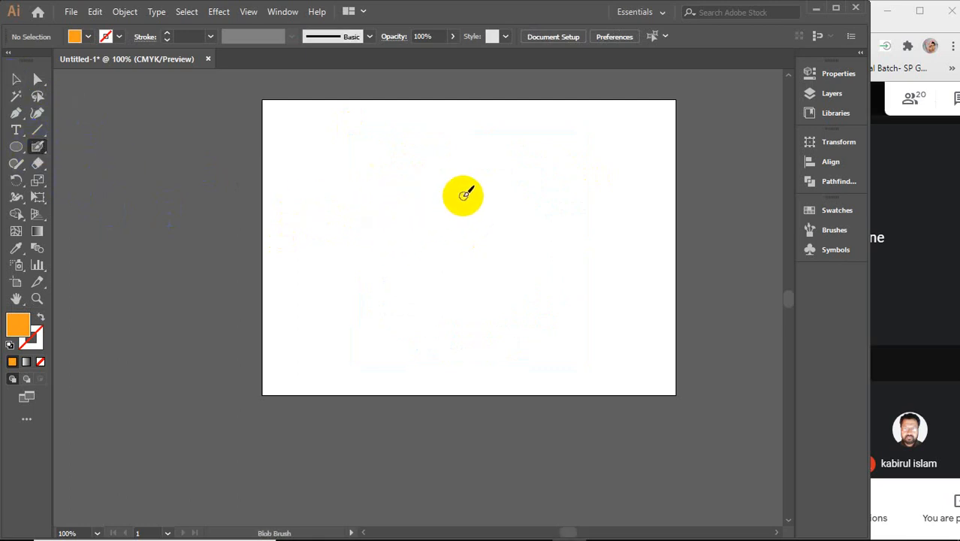
Step: Paint an orange S-shaped stroke and a touching V-shaped stroke on the artboard with the 30 pt. Flat calligraphic brush
{"action": "left_click", "coordinate": [835, 234]}
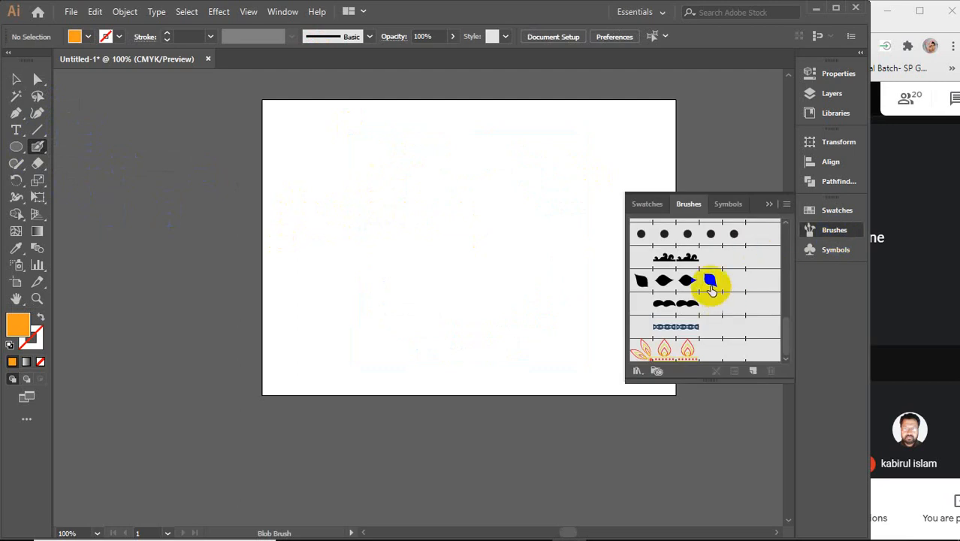
{"action": "scroll", "coordinate": [706, 278], "scroll_direction": "down", "scroll_amount": 5}
{"action": "scroll", "coordinate": [711, 280], "scroll_direction": "up", "scroll_amount": 1}
{"action": "left_click", "coordinate": [641, 253]}
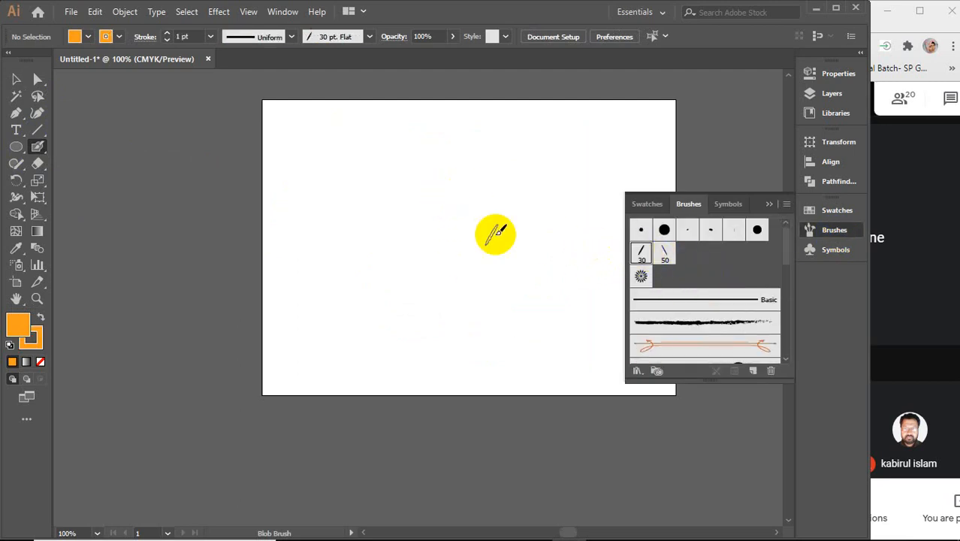
{"action": "mouse_move", "coordinate": [469, 175]}
{"action": "left_mouse_down"}
{"action": "mouse_move", "coordinate": [429, 163]}
{"action": "mouse_move", "coordinate": [430, 227]}
{"action": "mouse_move", "coordinate": [366, 287]}
{"action": "left_mouse_up"}
{"action": "mouse_move", "coordinate": [447, 264]}
{"action": "left_mouse_down"}
{"action": "mouse_move", "coordinate": [456, 260]}
{"action": "mouse_move", "coordinate": [543, 319]}
{"action": "mouse_move", "coordinate": [540, 176]}
{"action": "left_mouse_up"}
Step: Select the painted orange lettering and examine its outline up close where the two strokes meet
{"action": "left_click", "coordinate": [16, 79]}
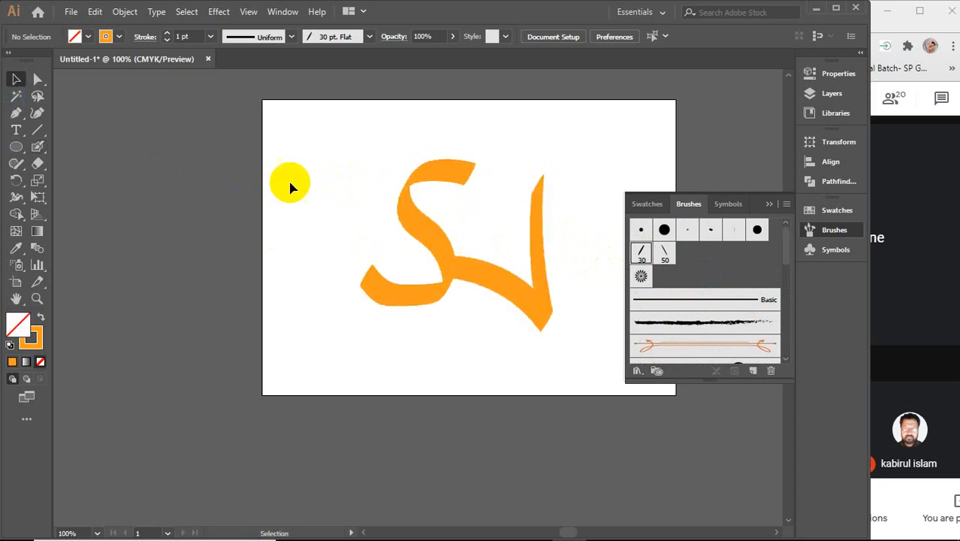
{"action": "left_click", "coordinate": [409, 229]}
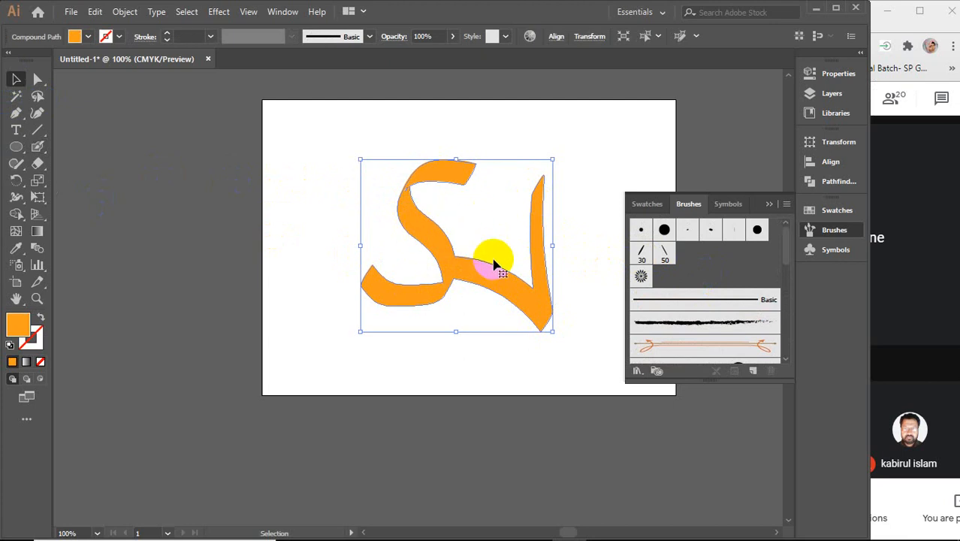
{"action": "scroll", "coordinate": [463, 268], "scroll_direction": "up", "scroll_amount": 3}
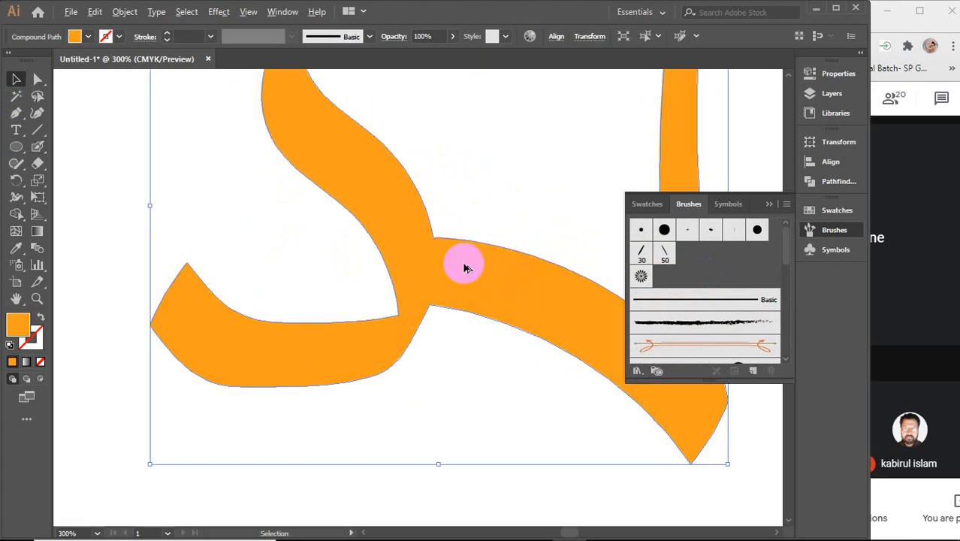
Step: Delete the orange lettering from the artboard
{"action": "scroll", "coordinate": [464, 268], "scroll_direction": "down", "scroll_amount": 3}
{"action": "left_click_drag", "start_coordinate": [463, 269], "coordinate": [360, 272]}
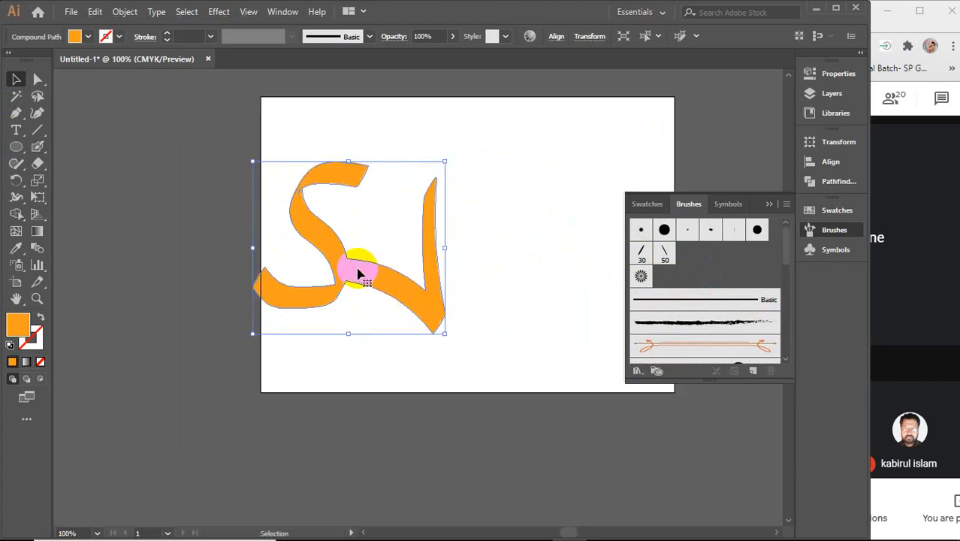
{"action": "key", "text": "Delete"}
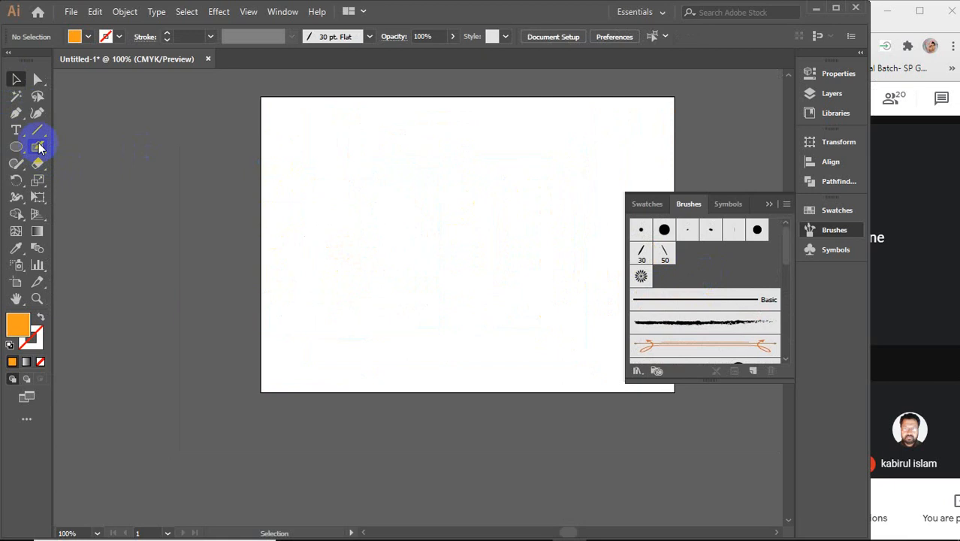
Step: Paint a Bengali word with a connected headline in orange outside the artboard, using the Paintbrush tool with the 30 pt. Flat brush
{"action": "left_click_drag", "start_coordinate": [38, 146], "coordinate": [75, 144]}
{"action": "key", "text": "space"}
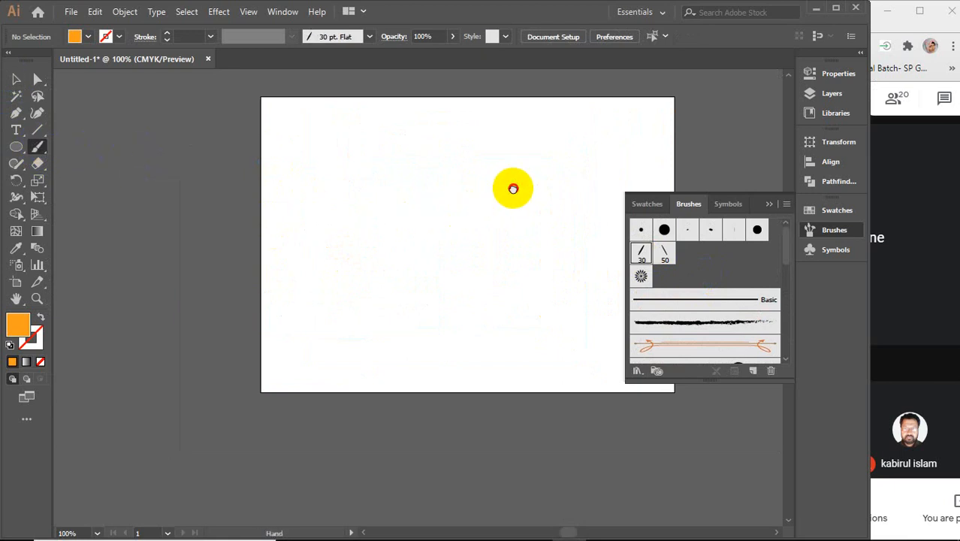
{"action": "left_click_drag", "start_coordinate": [528, 183], "coordinate": [206, 300]}
{"action": "left_click_drag", "start_coordinate": [498, 170], "coordinate": [267, 292]}
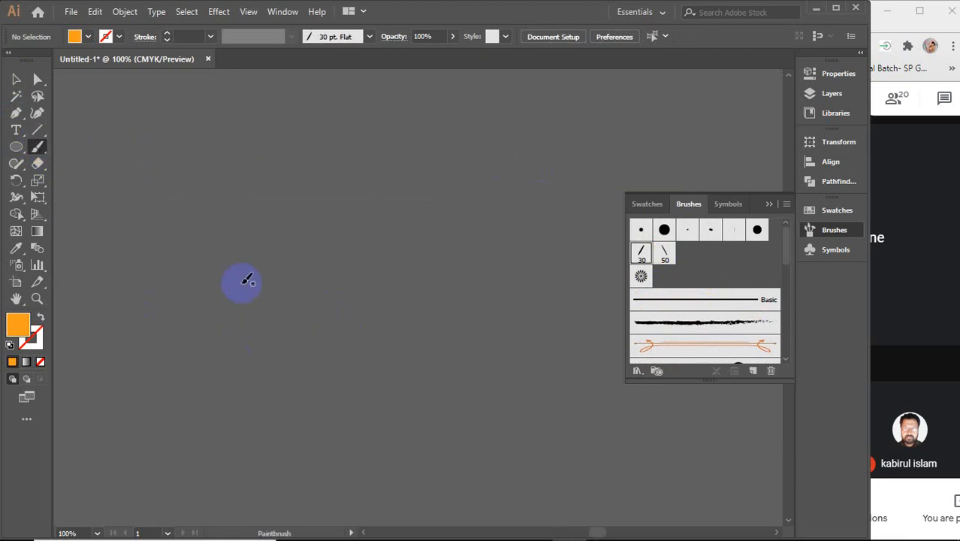
{"action": "left_click", "coordinate": [641, 252]}
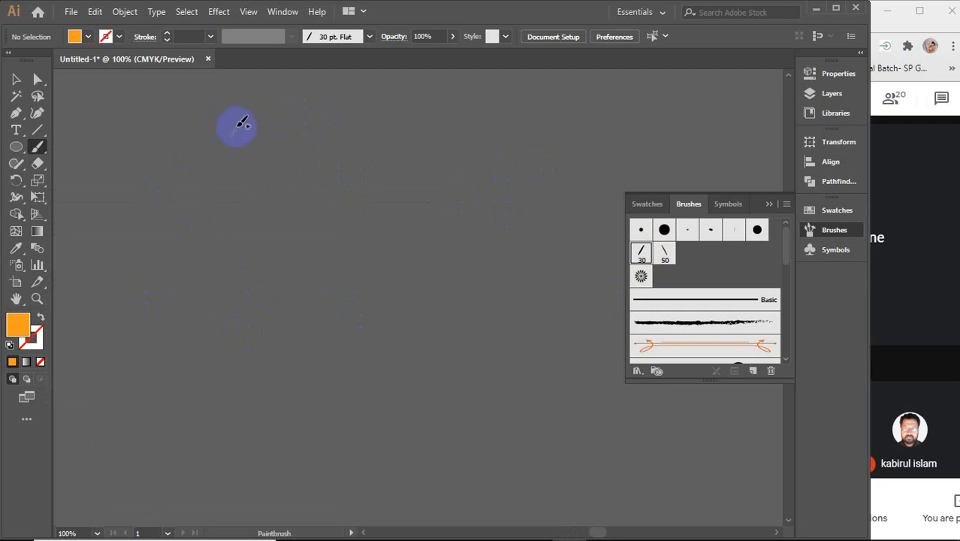
{"action": "mouse_move", "coordinate": [262, 122]}
{"action": "left_mouse_down"}
{"action": "mouse_move", "coordinate": [241, 165]}
{"action": "mouse_move", "coordinate": [264, 193]}
{"action": "mouse_move", "coordinate": [204, 210]}
{"action": "left_mouse_up"}
{"action": "mouse_move", "coordinate": [265, 200]}
{"action": "left_mouse_down"}
{"action": "mouse_move", "coordinate": [295, 236]}
{"action": "mouse_move", "coordinate": [309, 94]}
{"action": "left_mouse_up"}
{"action": "mouse_move", "coordinate": [368, 119]}
{"action": "left_mouse_down"}
{"action": "mouse_move", "coordinate": [403, 150]}
{"action": "mouse_move", "coordinate": [327, 124]}
{"action": "mouse_move", "coordinate": [407, 122]}
{"action": "mouse_move", "coordinate": [414, 92]}
{"action": "left_mouse_up"}
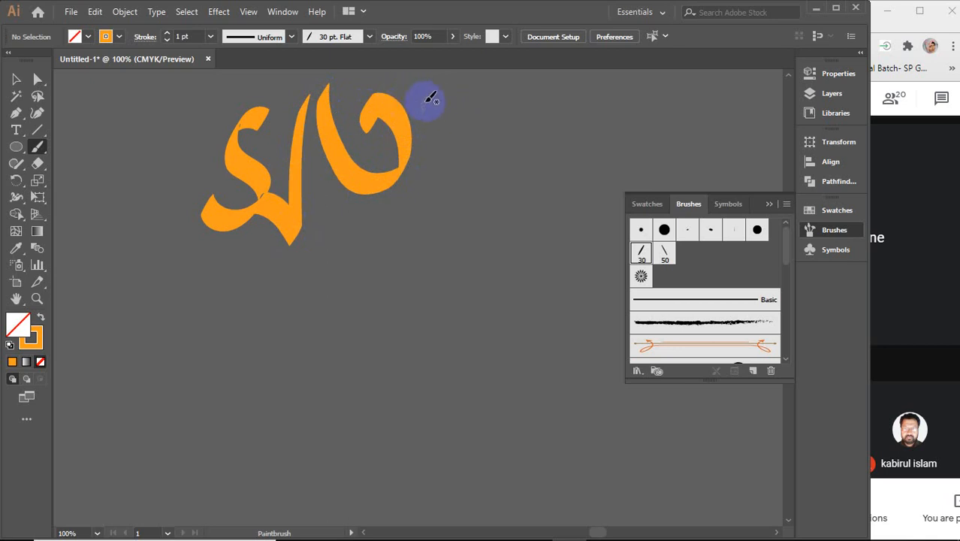
{"action": "mouse_move", "coordinate": [441, 97]}
{"action": "left_mouse_down"}
{"action": "mouse_move", "coordinate": [425, 104]}
{"action": "mouse_move", "coordinate": [452, 195]}
{"action": "mouse_move", "coordinate": [418, 247]}
{"action": "left_mouse_up"}
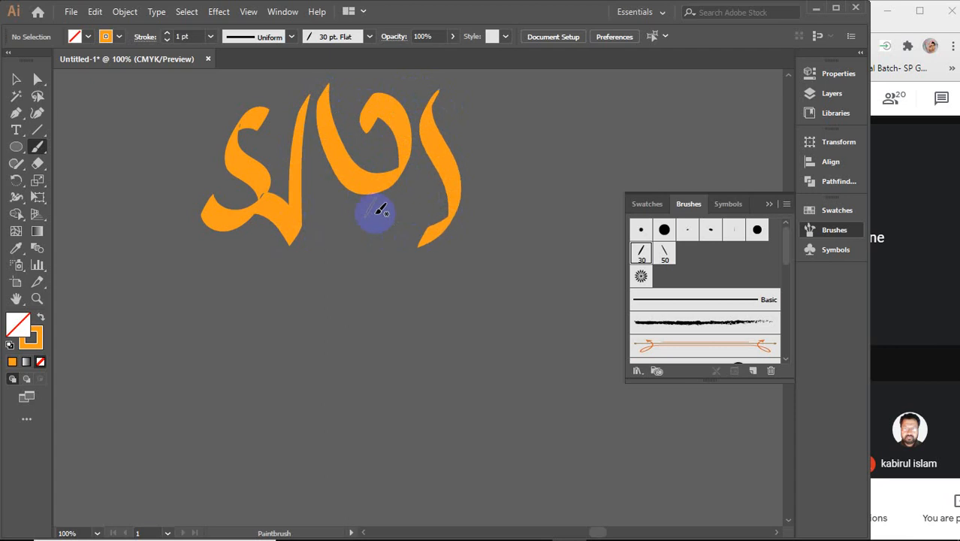
{"action": "mouse_move", "coordinate": [182, 124]}
{"action": "left_mouse_down"}
{"action": "mouse_move", "coordinate": [369, 97]}
{"action": "mouse_move", "coordinate": [390, 107]}
{"action": "mouse_move", "coordinate": [397, 95]}
{"action": "mouse_move", "coordinate": [481, 103]}
{"action": "left_mouse_up"}
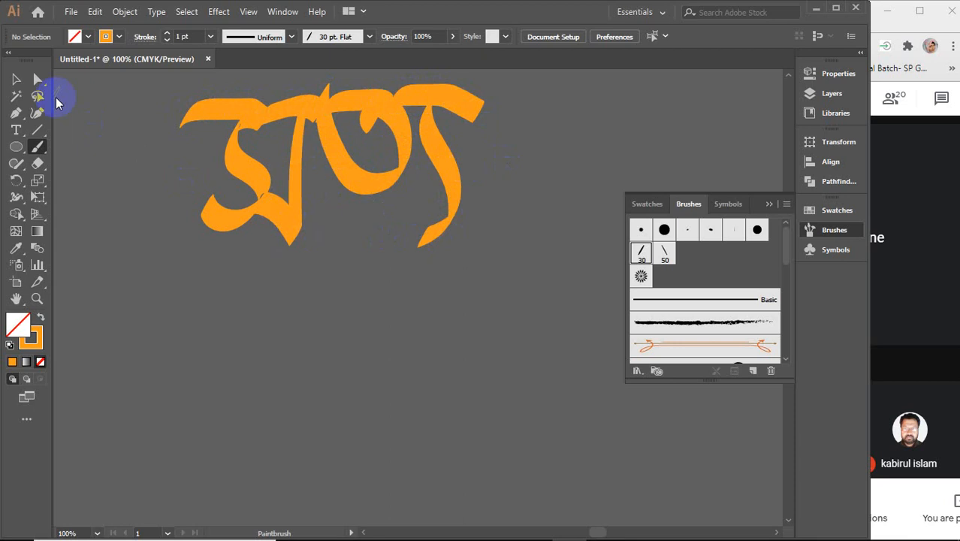
Step: Select individual Paintbrush strokes of the word, raise the middle headline stroke, and move the last letter's two strokes away from the word
{"action": "left_click", "coordinate": [15, 80]}
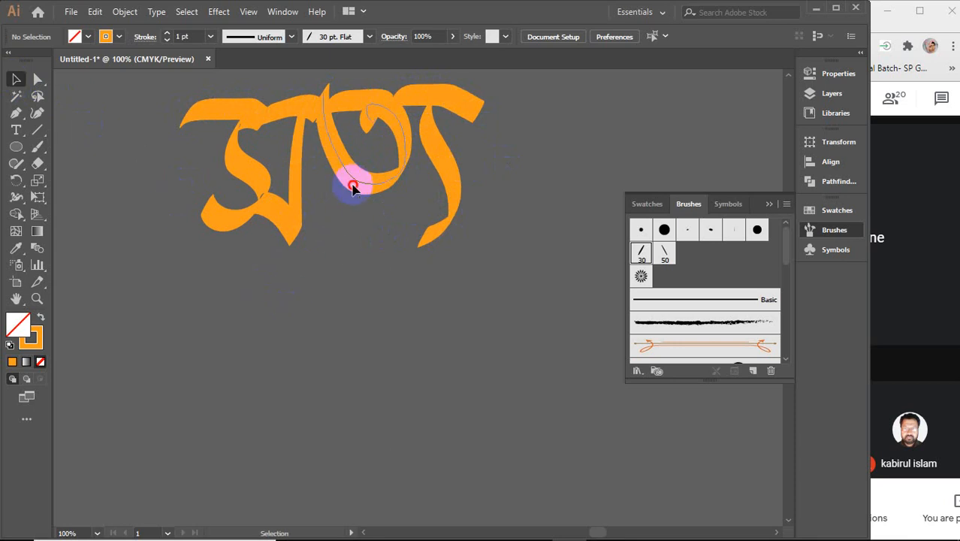
{"action": "left_click", "coordinate": [353, 184]}
{"action": "left_click", "coordinate": [251, 184]}
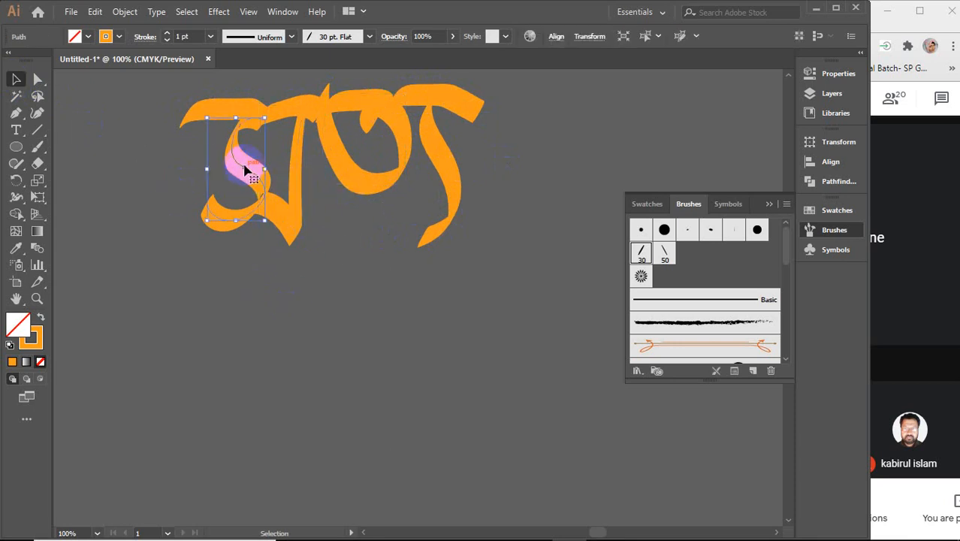
{"action": "left_click", "coordinate": [291, 105]}
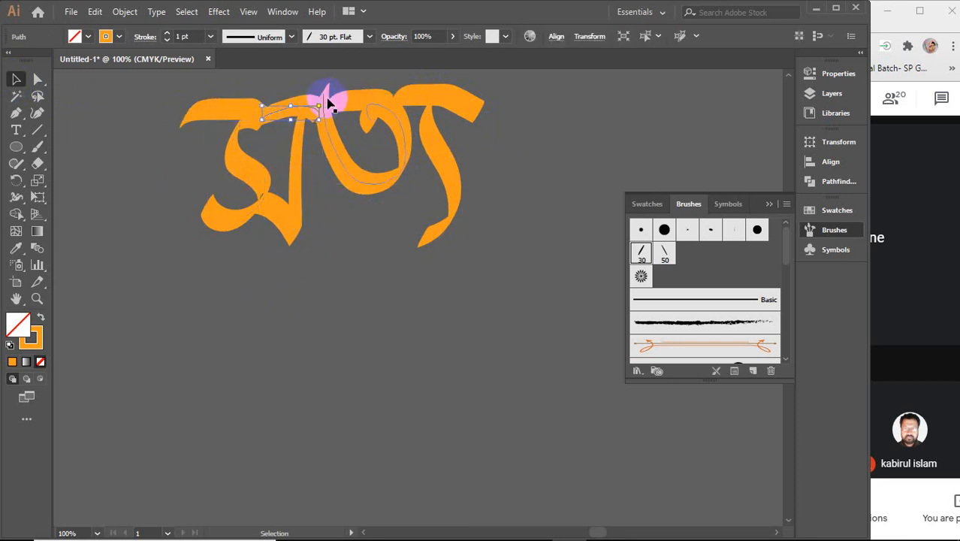
{"action": "left_click_drag", "start_coordinate": [357, 100], "coordinate": [375, 88]}
{"action": "left_click", "coordinate": [386, 74]}
{"action": "left_click_drag", "start_coordinate": [446, 96], "coordinate": [522, 87]}
{"action": "left_click_drag", "start_coordinate": [451, 158], "coordinate": [481, 158]}
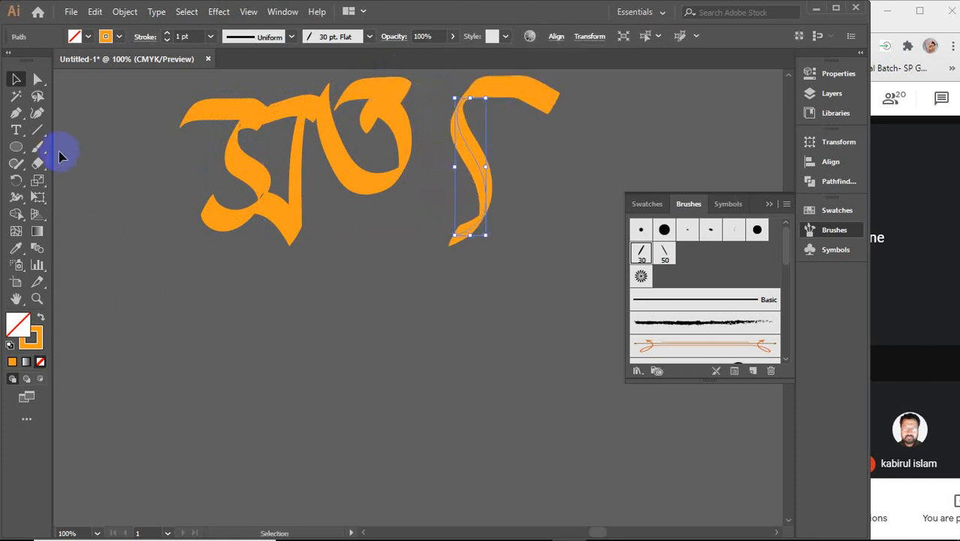
Step: Paint the same Bengali word with its headline below the first one, using the Blob Brush tool with the 30 pt. Flat brush
{"action": "mouse_move", "coordinate": [38, 145]}
{"action": "left_mouse_down"}
{"action": "mouse_move", "coordinate": [96, 171]}
{"action": "mouse_move", "coordinate": [96, 160]}
{"action": "left_mouse_up"}
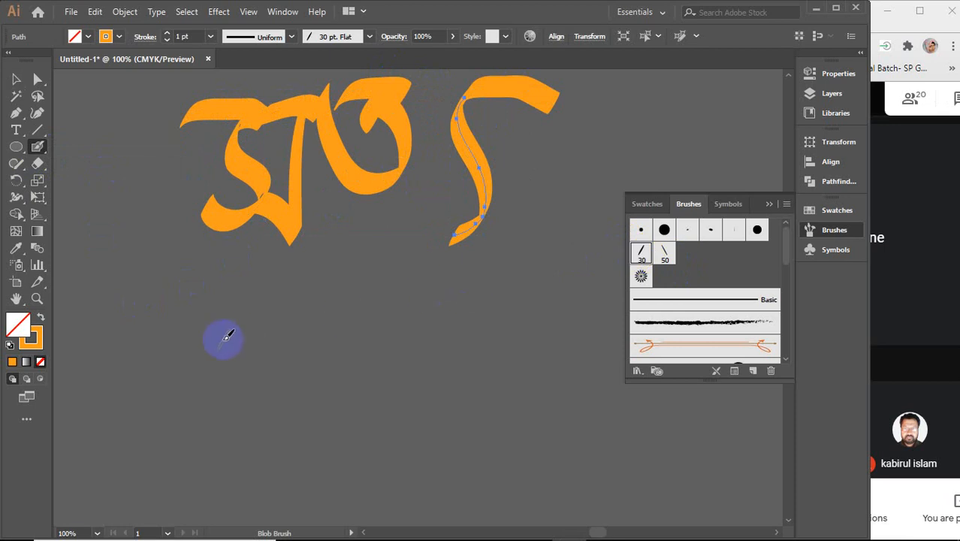
{"action": "mouse_move", "coordinate": [269, 308]}
{"action": "left_mouse_down"}
{"action": "mouse_move", "coordinate": [242, 332]}
{"action": "mouse_move", "coordinate": [229, 408]}
{"action": "mouse_move", "coordinate": [226, 375]}
{"action": "left_mouse_up"}
{"action": "mouse_move", "coordinate": [295, 370]}
{"action": "left_mouse_down"}
{"action": "mouse_move", "coordinate": [347, 419]}
{"action": "mouse_move", "coordinate": [354, 314]}
{"action": "mouse_move", "coordinate": [369, 297]}
{"action": "left_mouse_up"}
{"action": "mouse_move", "coordinate": [447, 299]}
{"action": "left_mouse_down"}
{"action": "mouse_move", "coordinate": [456, 363]}
{"action": "mouse_move", "coordinate": [434, 399]}
{"action": "mouse_move", "coordinate": [378, 372]}
{"action": "mouse_move", "coordinate": [354, 295]}
{"action": "left_mouse_up"}
{"action": "mouse_move", "coordinate": [427, 320]}
{"action": "left_mouse_down"}
{"action": "mouse_move", "coordinate": [460, 341]}
{"action": "mouse_move", "coordinate": [450, 306]}
{"action": "left_mouse_up"}
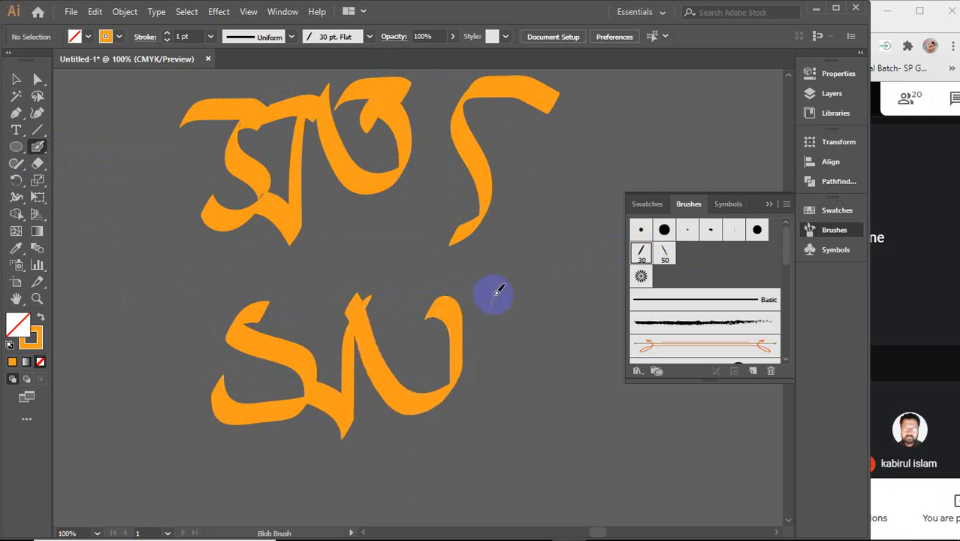
{"action": "left_click_drag", "start_coordinate": [502, 287], "coordinate": [505, 452]}
{"action": "mouse_move", "coordinate": [151, 324]}
{"action": "left_mouse_down"}
{"action": "mouse_move", "coordinate": [236, 304]}
{"action": "mouse_move", "coordinate": [268, 311]}
{"action": "mouse_move", "coordinate": [260, 315]}
{"action": "mouse_move", "coordinate": [300, 300]}
{"action": "mouse_move", "coordinate": [362, 311]}
{"action": "mouse_move", "coordinate": [407, 299]}
{"action": "mouse_move", "coordinate": [444, 305]}
{"action": "mouse_move", "coordinate": [446, 295]}
{"action": "mouse_move", "coordinate": [498, 289]}
{"action": "mouse_move", "coordinate": [535, 315]}
{"action": "left_mouse_up"}
Step: Move the merged first letters of the lower word aside, and place its separate last letter back beside them
{"action": "left_click", "coordinate": [15, 78]}
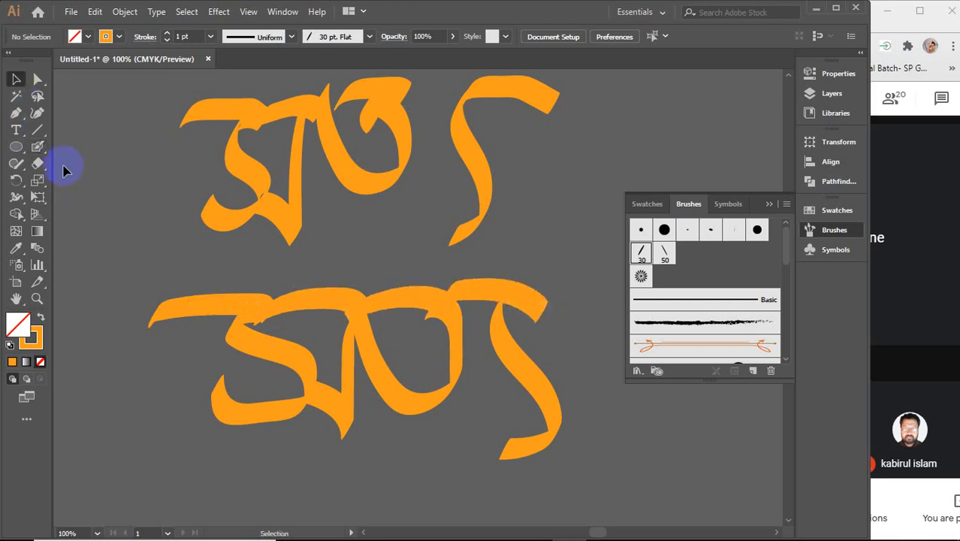
{"action": "left_click", "coordinate": [217, 310]}
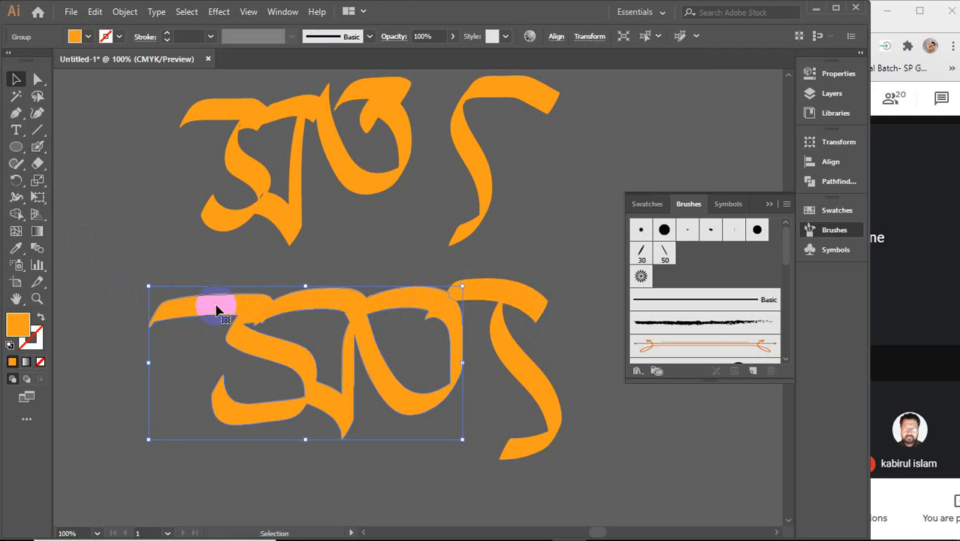
{"action": "key", "text": "ctrl+minus"}
{"action": "mouse_move", "coordinate": [370, 310]}
{"action": "left_mouse_down"}
{"action": "mouse_move", "coordinate": [304, 302]}
{"action": "mouse_move", "coordinate": [297, 328]}
{"action": "left_mouse_up"}
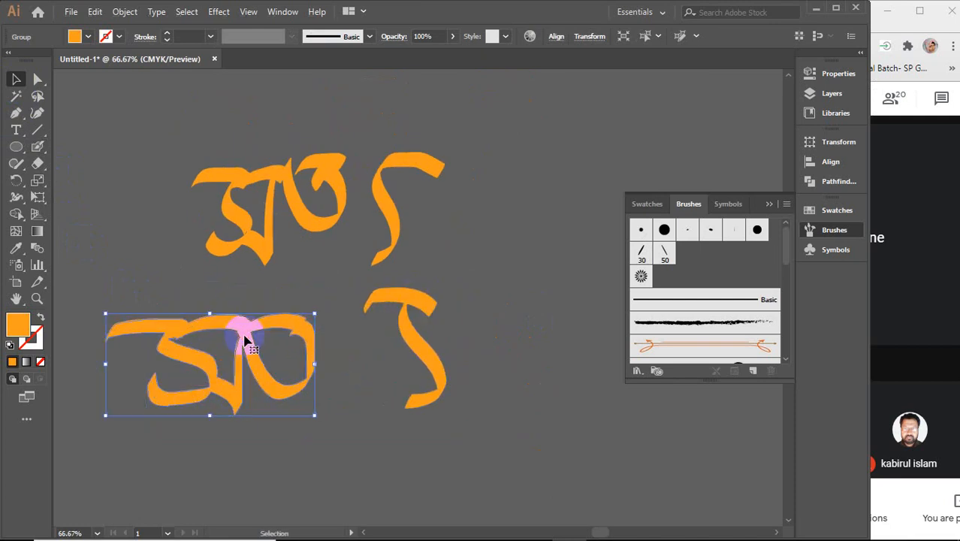
{"action": "left_click_drag", "start_coordinate": [376, 302], "coordinate": [347, 354]}
{"action": "left_click", "coordinate": [408, 326]}
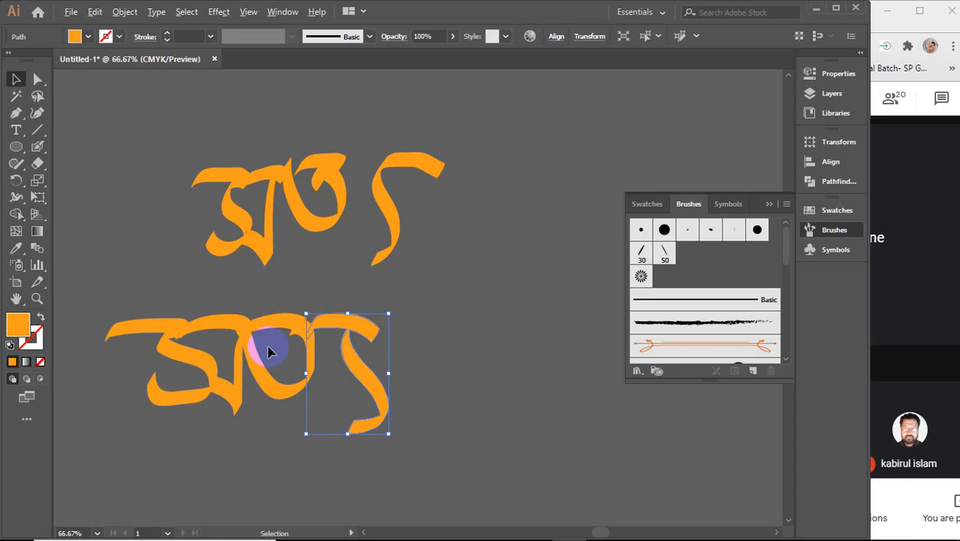
Step: Select the merged Blob Brush letters and a single Paintbrush stroke in turn to compare how the two tools build shapes
{"action": "scroll", "coordinate": [269, 351], "scroll_direction": "up", "scroll_amount": 3}
{"action": "left_click", "coordinate": [342, 305]}
{"action": "scroll", "coordinate": [341, 301], "scroll_direction": "down", "scroll_amount": 2}
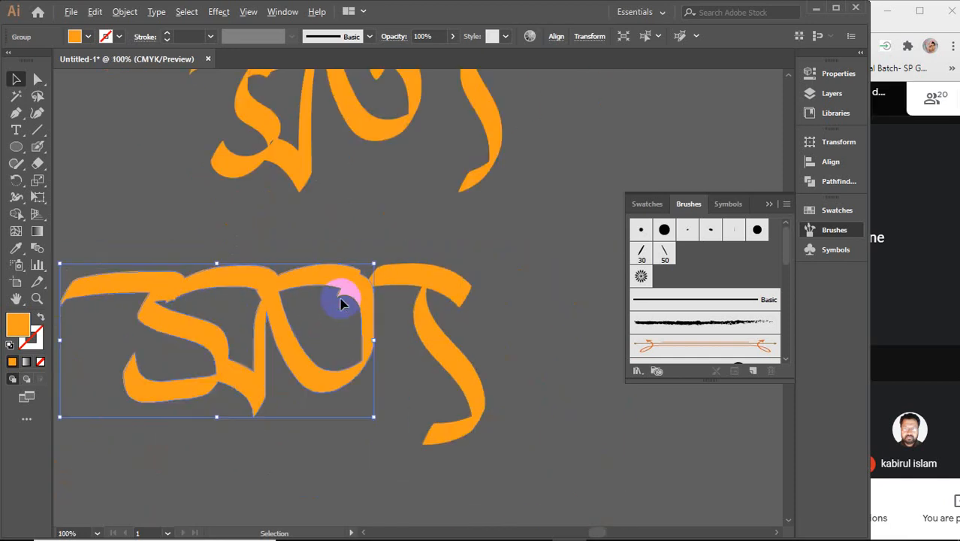
{"action": "left_click", "coordinate": [304, 175]}
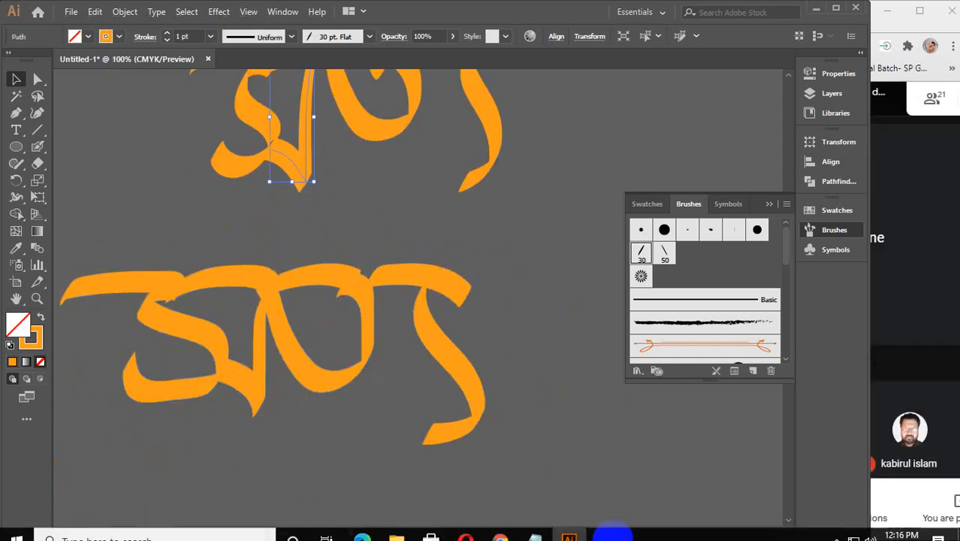
{"action": "left_click", "coordinate": [923, 308]}
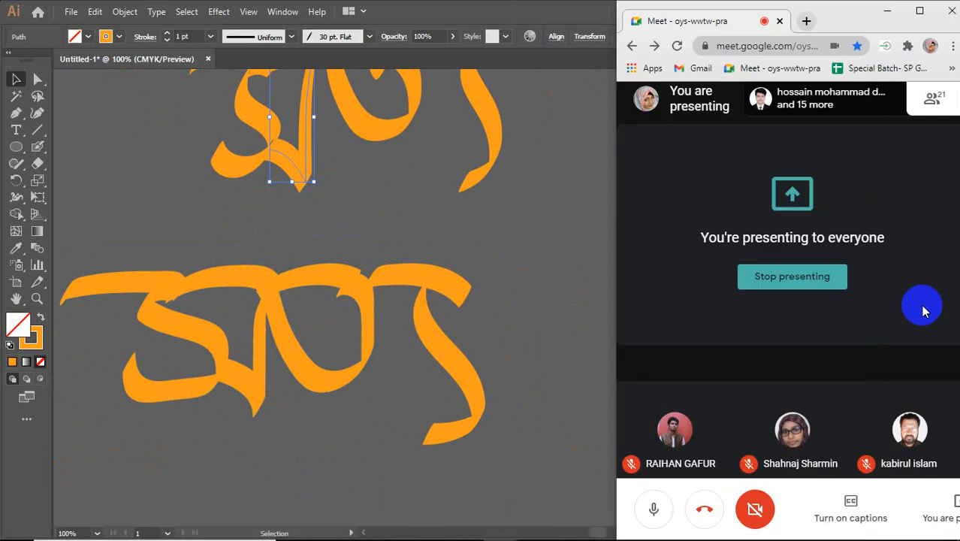
{"action": "left_click", "coordinate": [546, 240]}
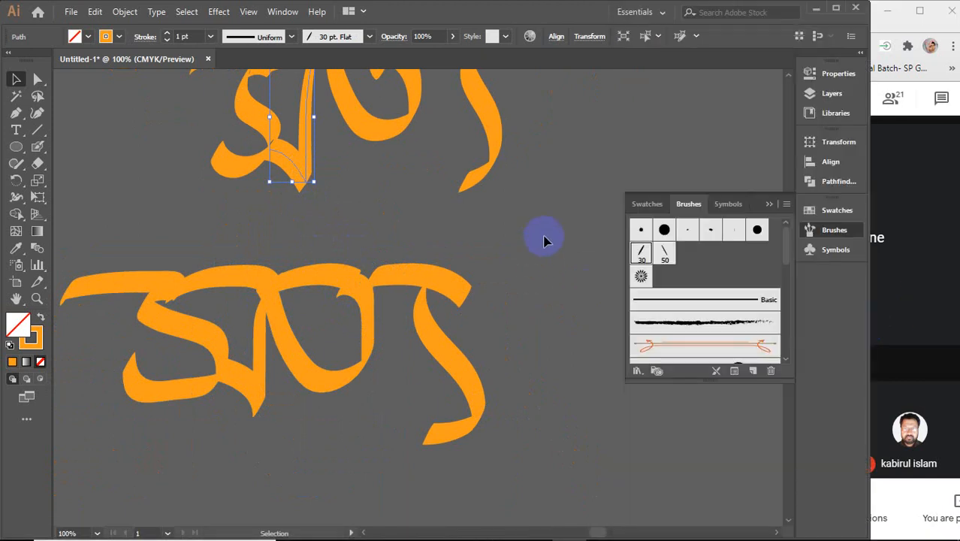
Step: Collapse the Brushes panel and delete both calligraphy words from the canvas
{"action": "left_click", "coordinate": [763, 196]}
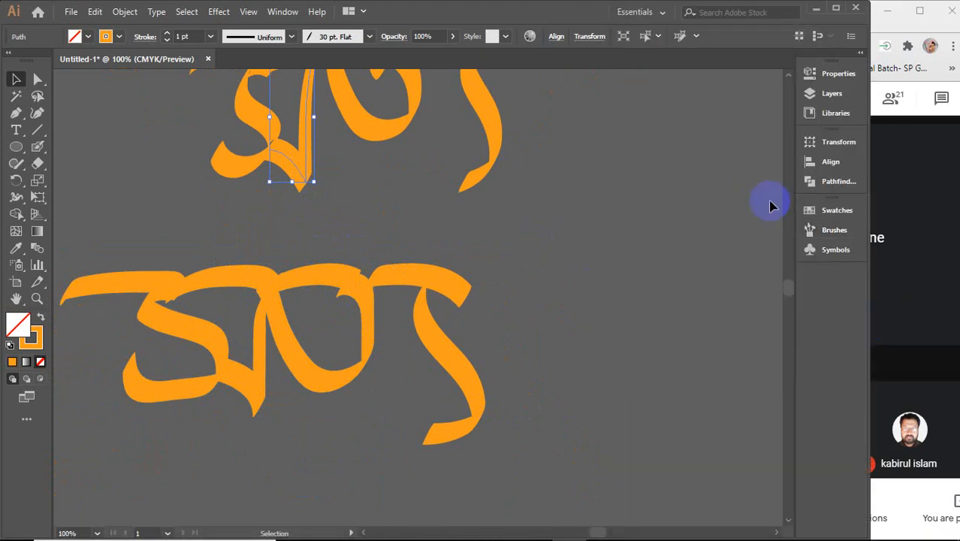
{"action": "left_click", "coordinate": [604, 260]}
{"action": "key", "text": "ctrl+minus"}
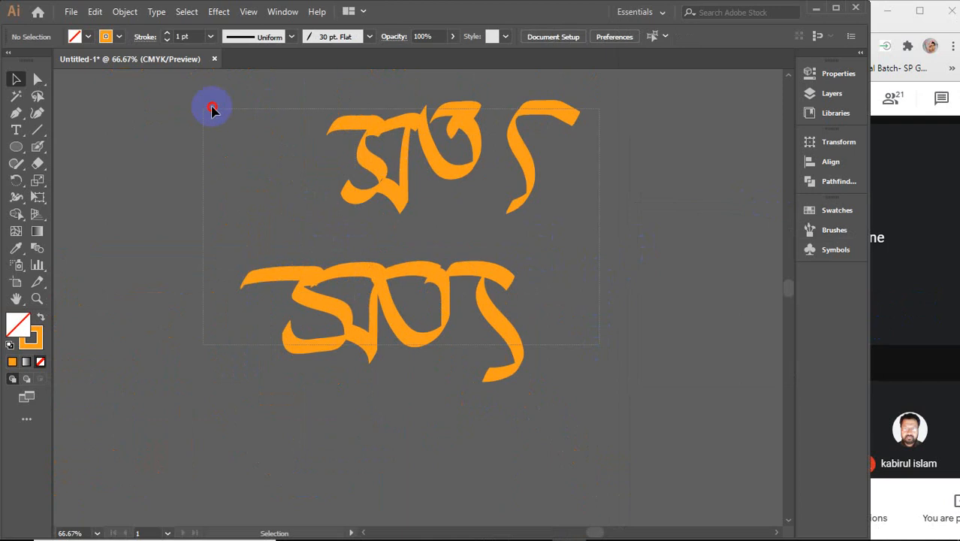
{"action": "key", "text": "ctrl+a"}
{"action": "key", "text": "Delete"}
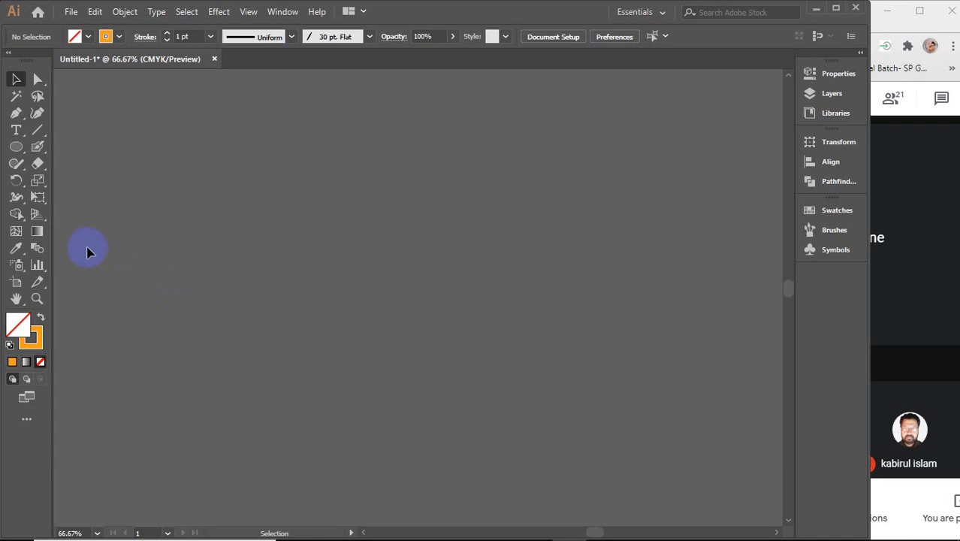
{"action": "left_click_drag", "start_coordinate": [41, 142], "coordinate": [83, 148]}
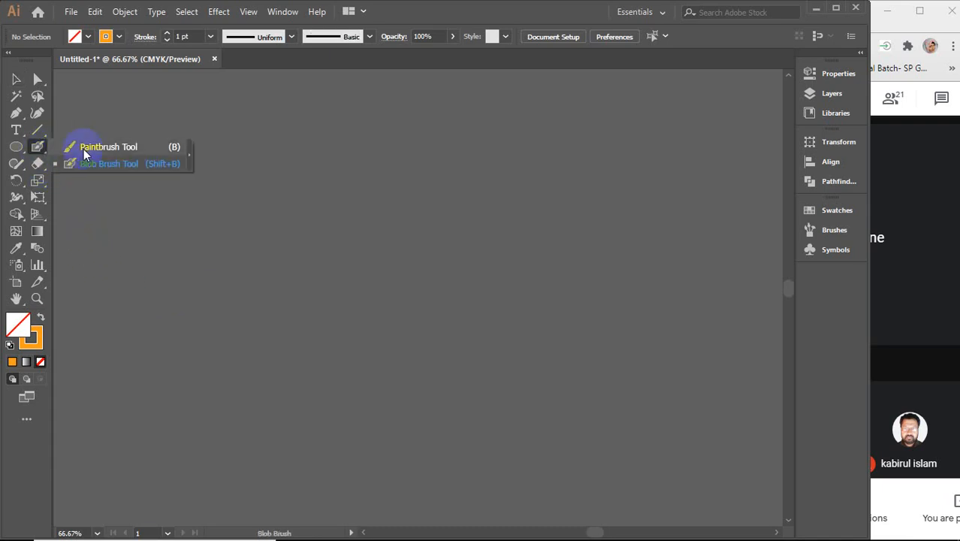
{"action": "left_click", "coordinate": [16, 79]}
Step: Switch to the Google Images page in Chrome and shorten the search to "calligraphy"
{"action": "mouse_move", "coordinate": [338, 535]}
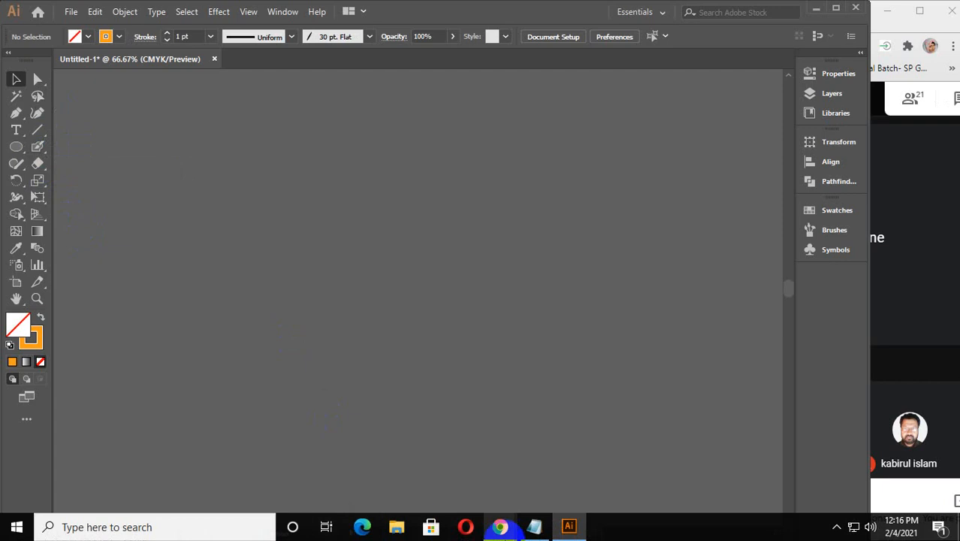
{"action": "mouse_move", "coordinate": [503, 534]}
{"action": "left_click", "coordinate": [545, 488]}
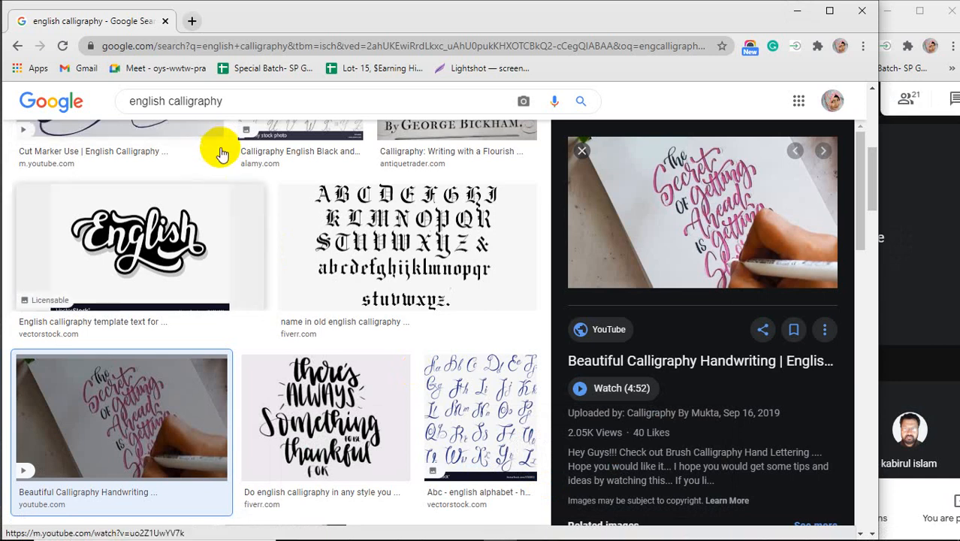
{"action": "scroll", "coordinate": [231, 333], "scroll_direction": "up", "scroll_amount": 5}
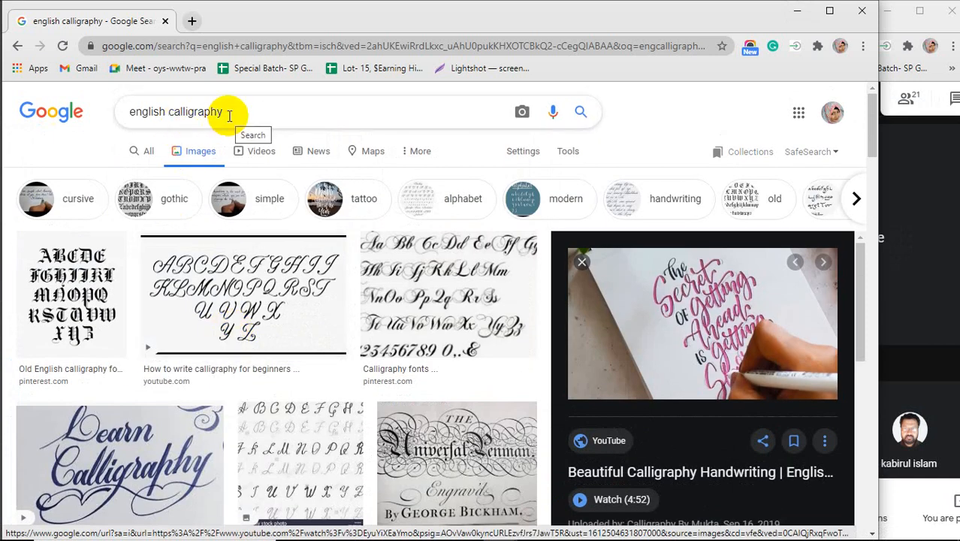
{"action": "left_click_drag", "start_coordinate": [167, 114], "coordinate": [121, 126]}
{"action": "key", "text": "BackSpace"}
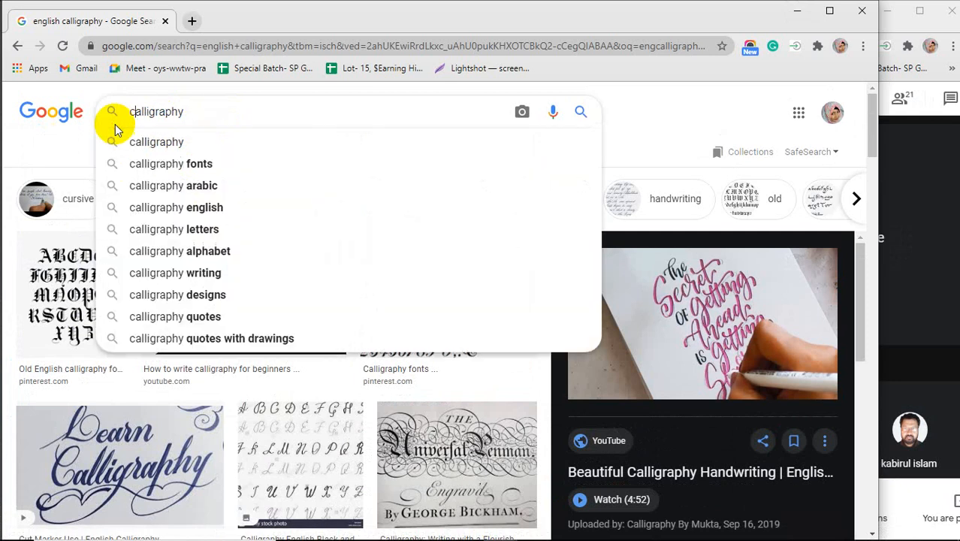
{"action": "key", "text": "Return"}
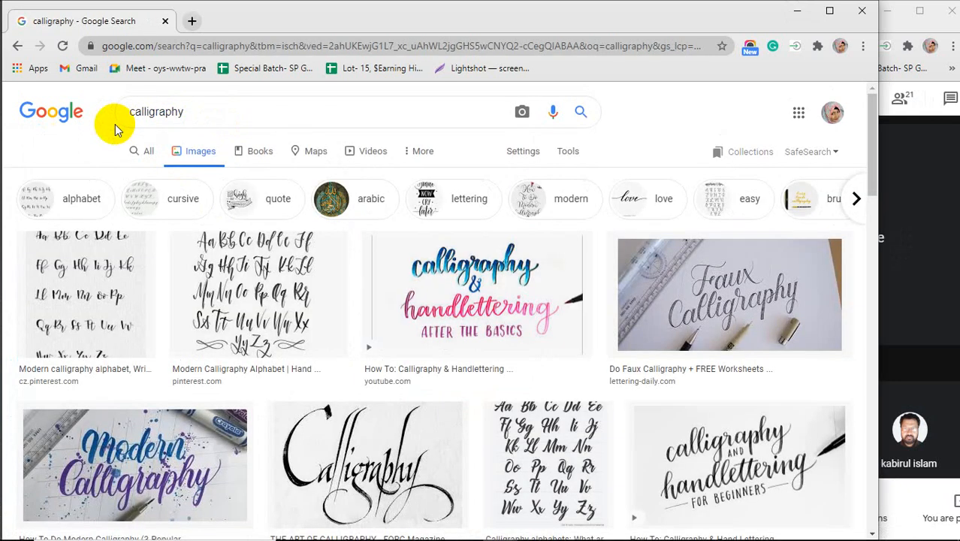
Step: Filter the calligraphy images by "love", preview the thin-line "love" vector image, and browse its related images
{"action": "left_click_drag", "start_coordinate": [180, 105], "coordinate": [144, 123]}
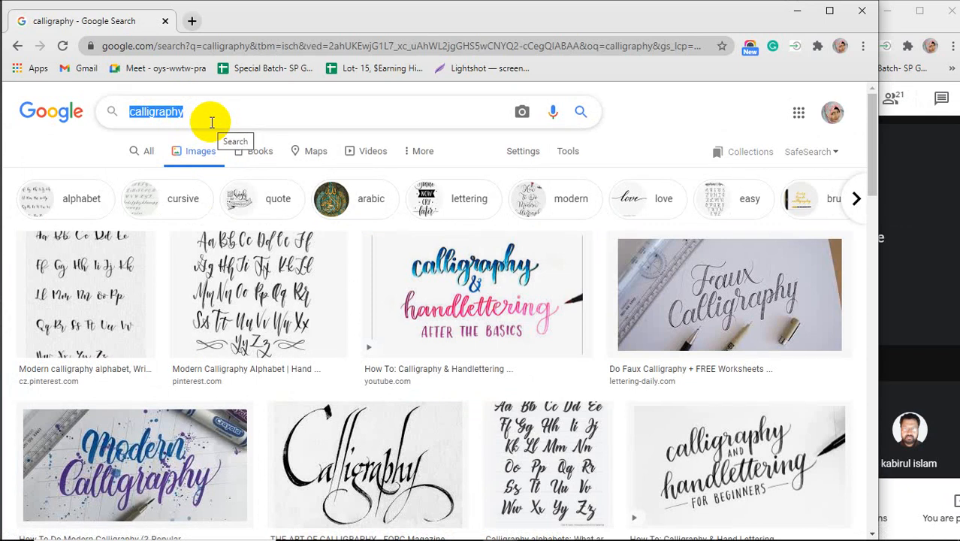
{"action": "left_click", "coordinate": [648, 195]}
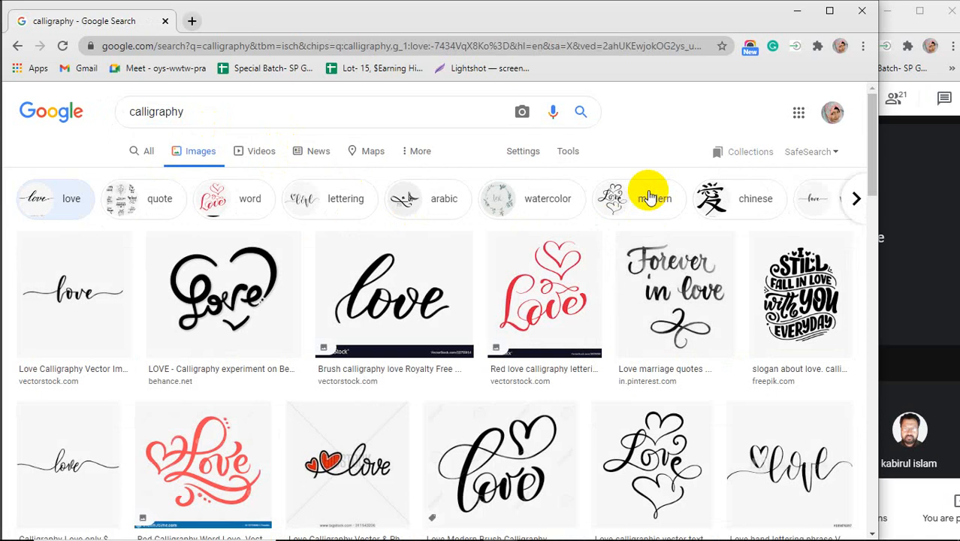
{"action": "left_click", "coordinate": [89, 286]}
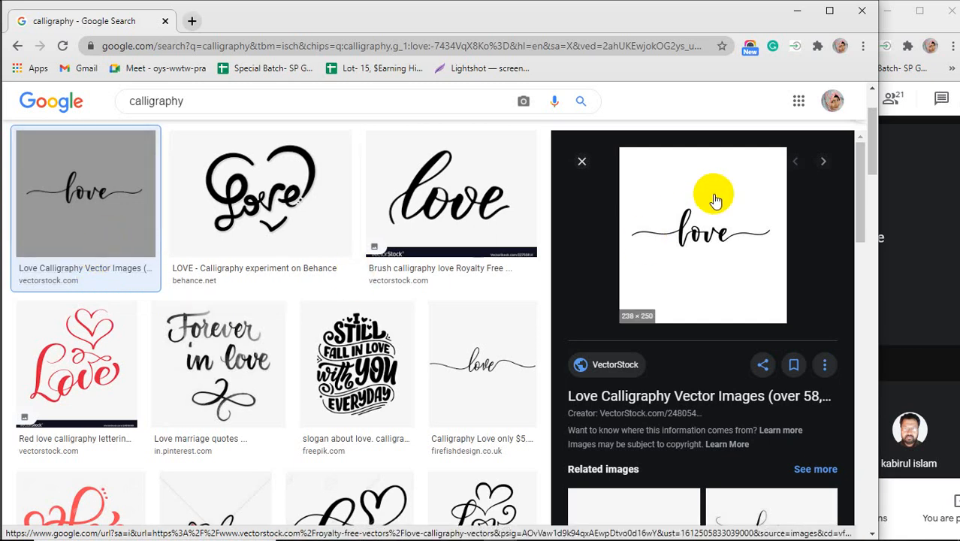
{"action": "scroll", "coordinate": [710, 218], "scroll_direction": "down", "scroll_amount": 2}
{"action": "scroll", "coordinate": [685, 407], "scroll_direction": "down", "scroll_amount": 3}
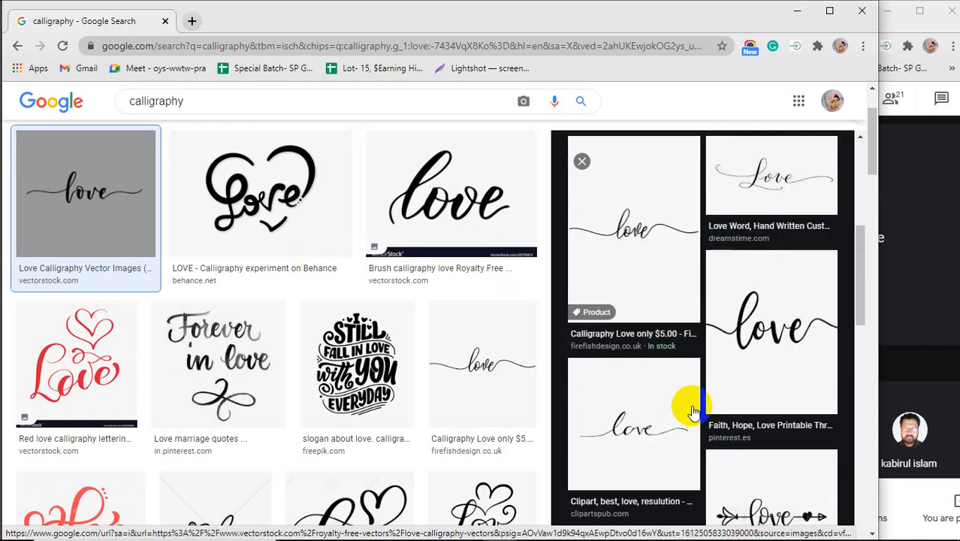
Step: Preview the "Faith, Hope, Love Printable" lettering image from Pinterest and browse its related images
{"action": "left_click", "coordinate": [721, 350]}
{"action": "scroll", "coordinate": [664, 296], "scroll_direction": "down", "scroll_amount": 5}
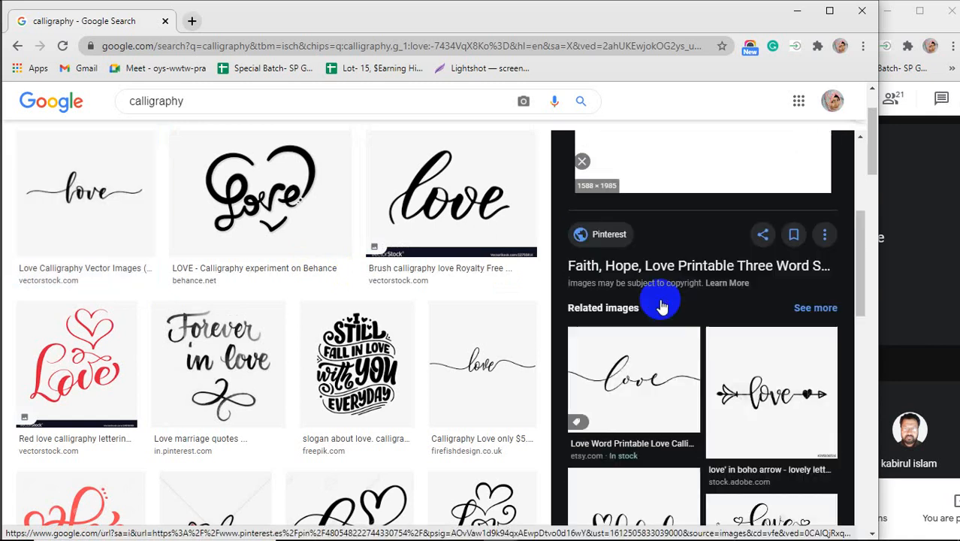
{"action": "scroll", "coordinate": [661, 306], "scroll_direction": "down", "scroll_amount": 2}
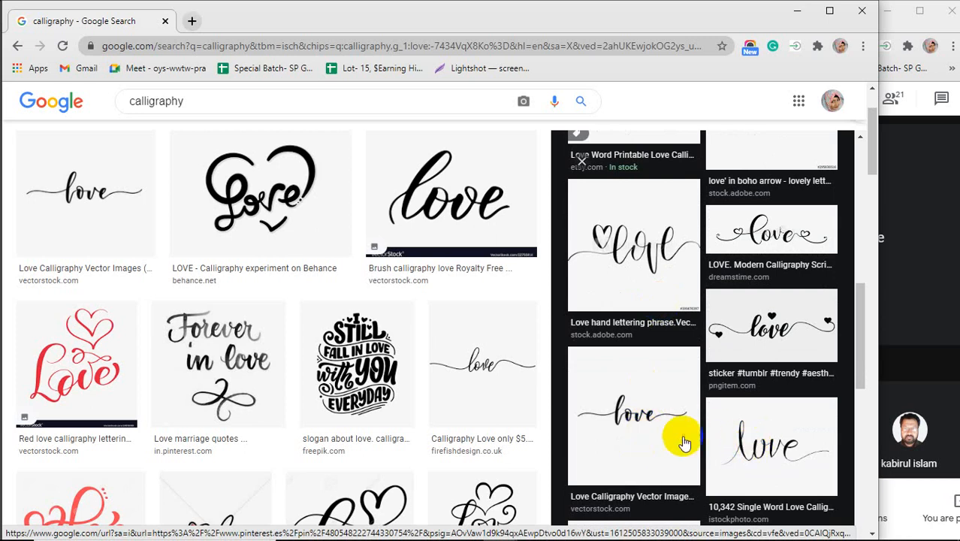
{"action": "scroll", "coordinate": [451, 424], "scroll_direction": "down", "scroll_amount": 2}
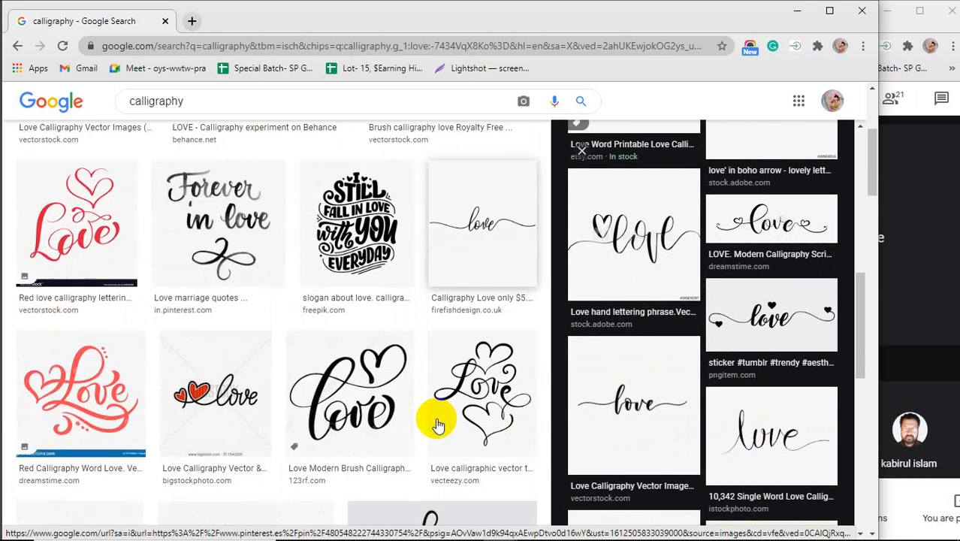
Step: Copy the thin-line "love" calligraphy image from VectorStock and paste it into the Illustrator document
{"action": "left_click", "coordinate": [631, 402]}
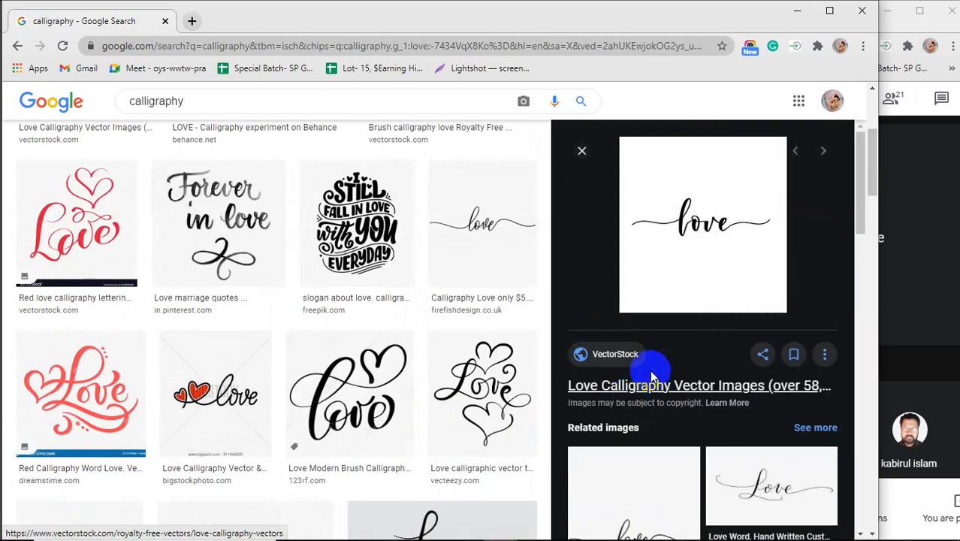
{"action": "right_click", "coordinate": [692, 222]}
{"action": "left_click", "coordinate": [742, 389]}
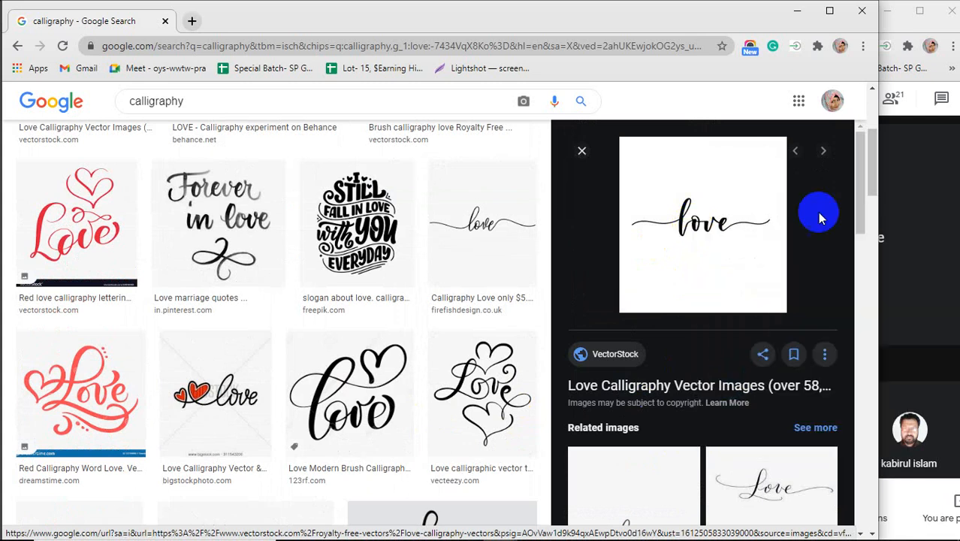
{"action": "left_click", "coordinate": [797, 10]}
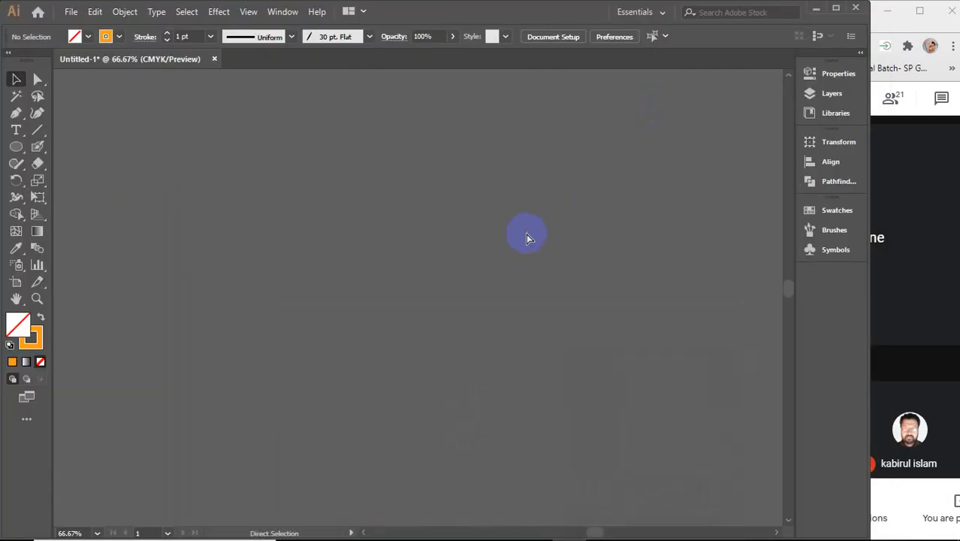
{"action": "key", "text": "ctrl+v"}
Step: Examine the full participant list of the Google Meet call, close it, and return to Illustrator
{"action": "left_click", "coordinate": [890, 161]}
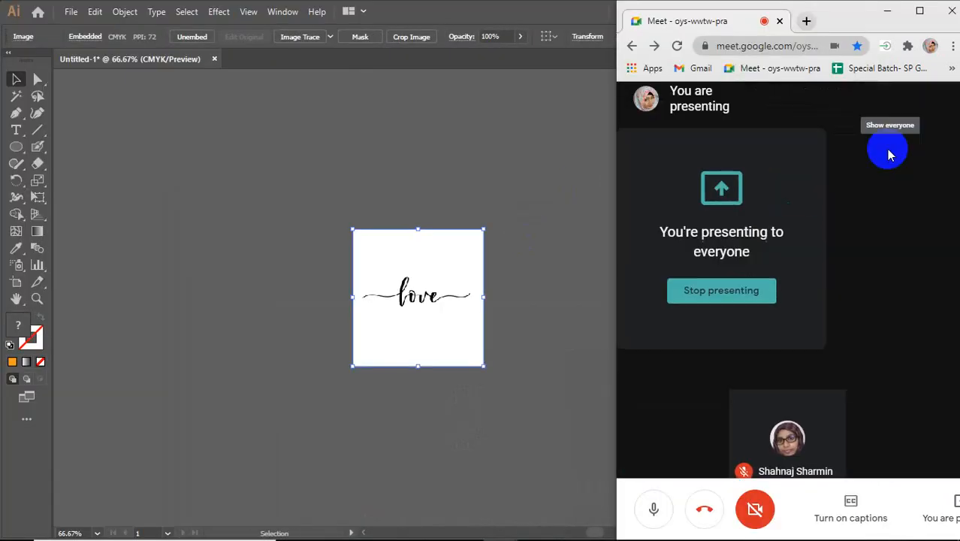
{"action": "left_click", "coordinate": [887, 150]}
{"action": "scroll", "coordinate": [881, 297], "scroll_direction": "down", "scroll_amount": 1}
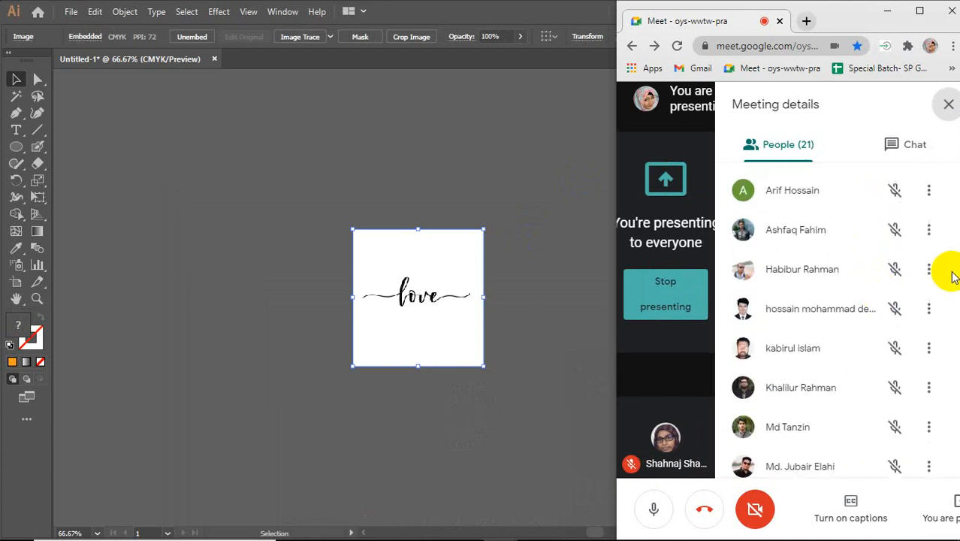
{"action": "scroll", "coordinate": [947, 278], "scroll_direction": "down", "scroll_amount": 1}
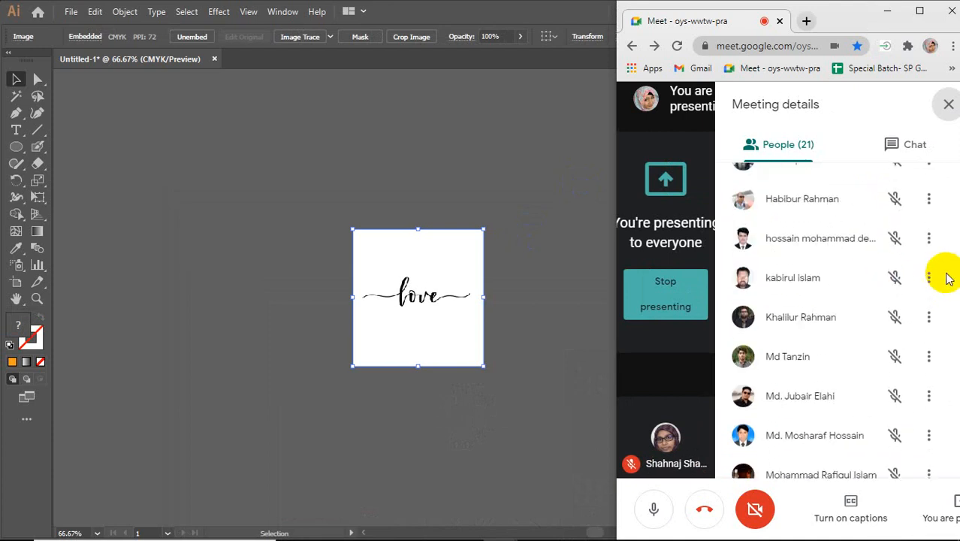
{"action": "scroll", "coordinate": [946, 278], "scroll_direction": "down", "scroll_amount": 2}
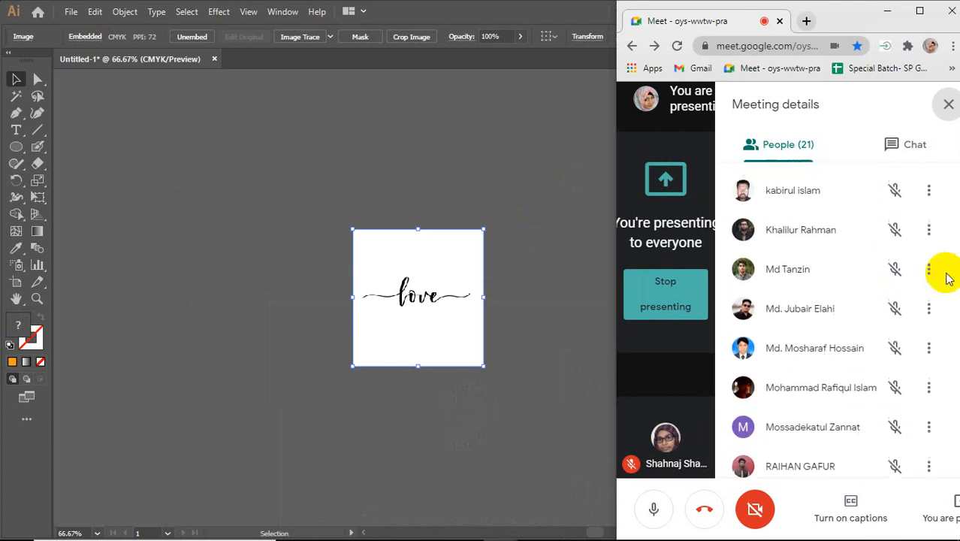
{"action": "scroll", "coordinate": [947, 278], "scroll_direction": "down", "scroll_amount": 1}
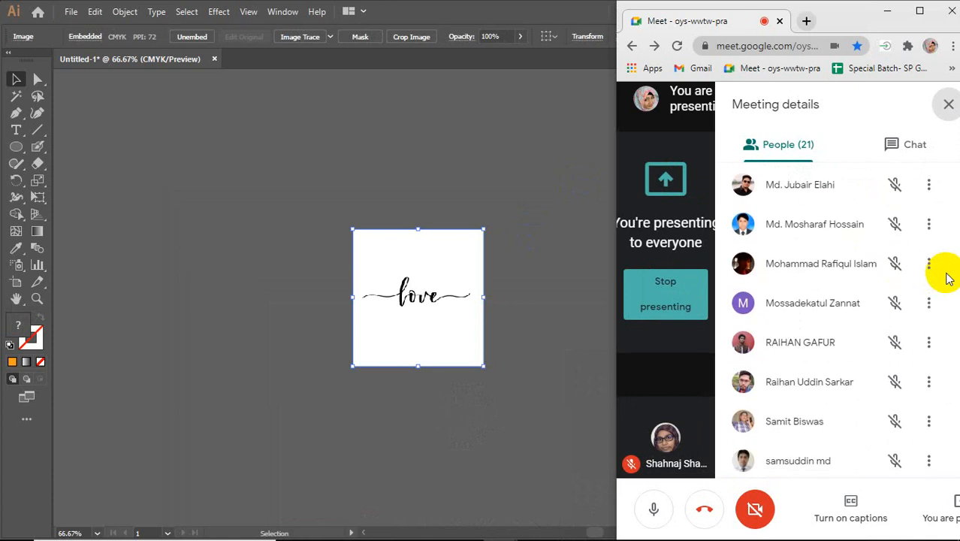
{"action": "scroll", "coordinate": [946, 278], "scroll_direction": "down", "scroll_amount": 2}
{"action": "scroll", "coordinate": [948, 278], "scroll_direction": "down", "scroll_amount": 1}
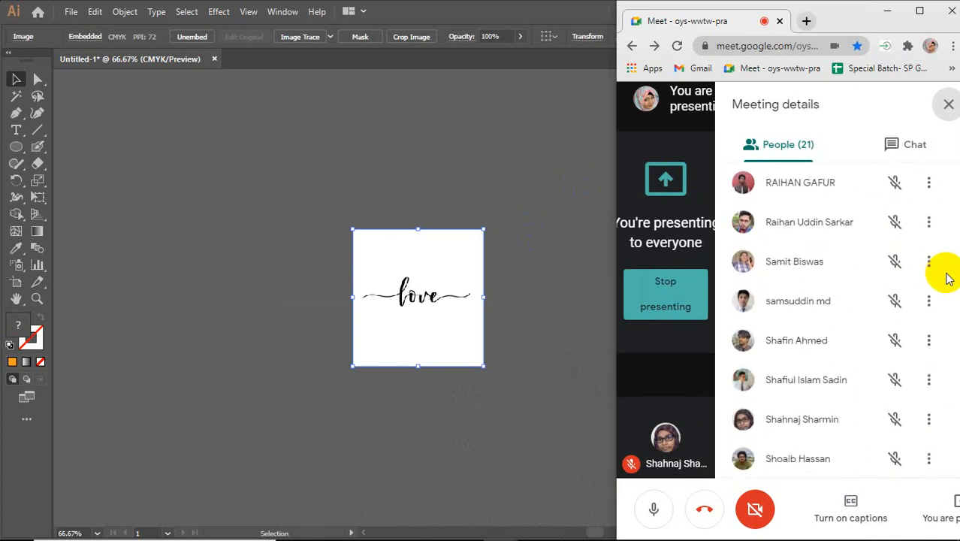
{"action": "left_click", "coordinate": [947, 104]}
{"action": "left_click", "coordinate": [500, 193]}
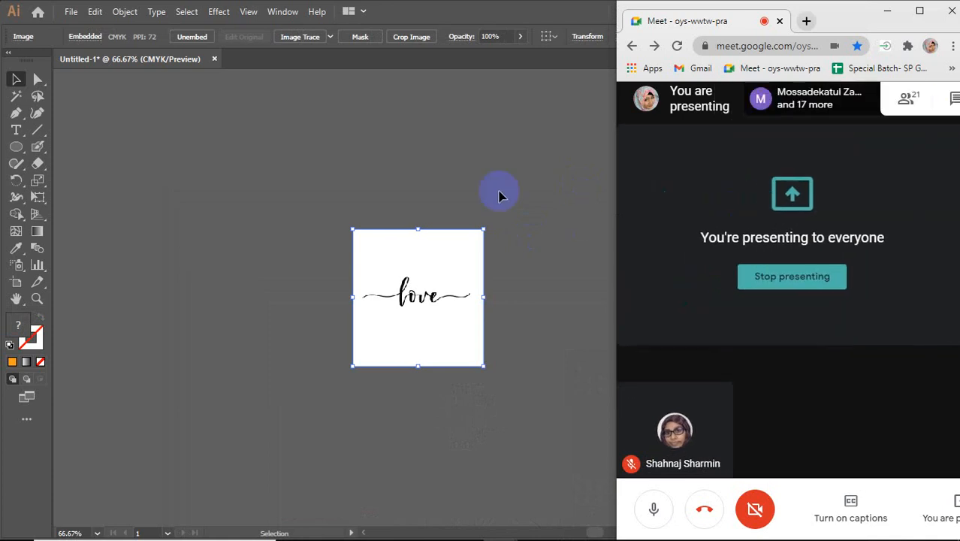
Step: Deselect the pasted "love" image and set up the Paintbrush tool with the 5 pt. Round brush
{"action": "left_click_drag", "start_coordinate": [450, 339], "coordinate": [244, 344]}
{"action": "scroll", "coordinate": [244, 344], "scroll_direction": "up", "scroll_amount": 2, "text": "alt"}
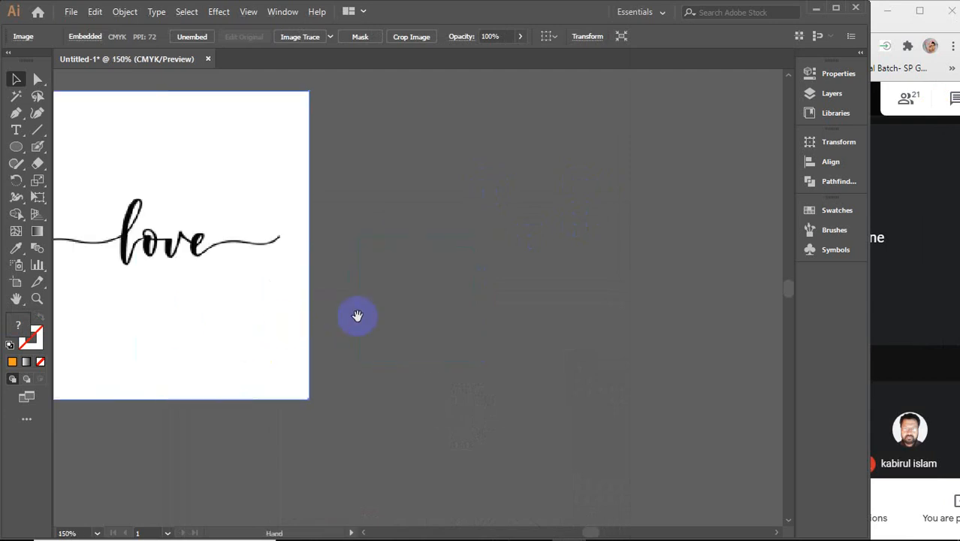
{"action": "left_click_drag", "start_coordinate": [365, 305], "coordinate": [373, 356]}
{"action": "left_click", "coordinate": [407, 335]}
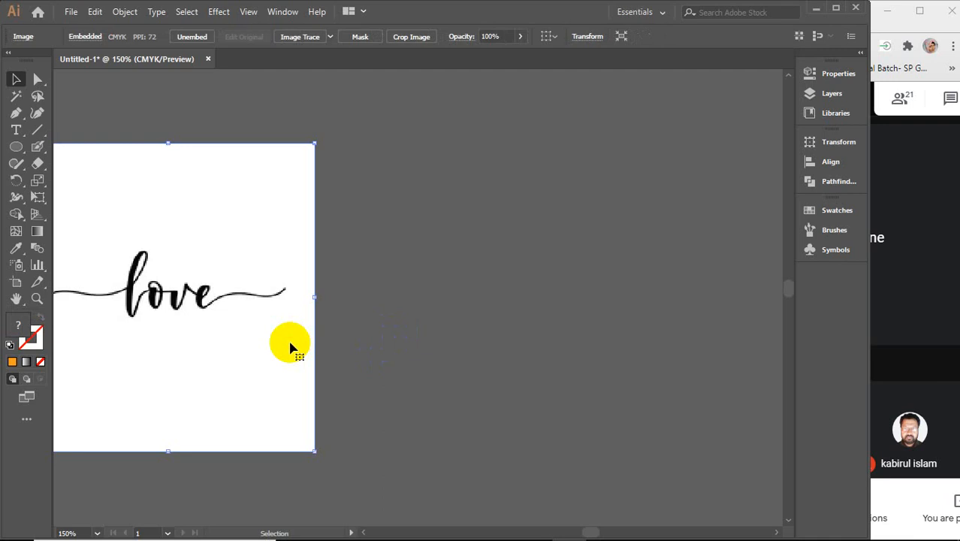
{"action": "key", "text": "ctrl+shift+a"}
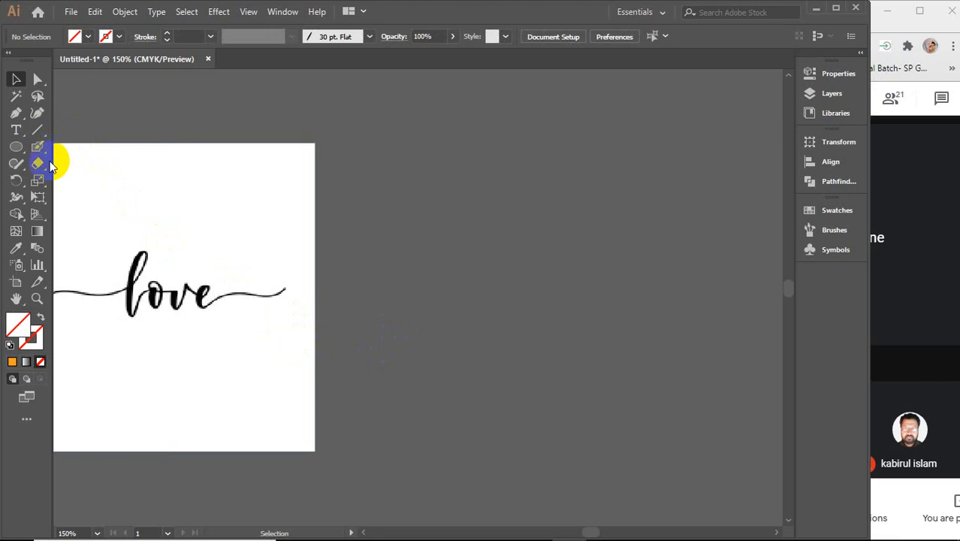
{"action": "left_click_drag", "start_coordinate": [39, 152], "coordinate": [94, 146]}
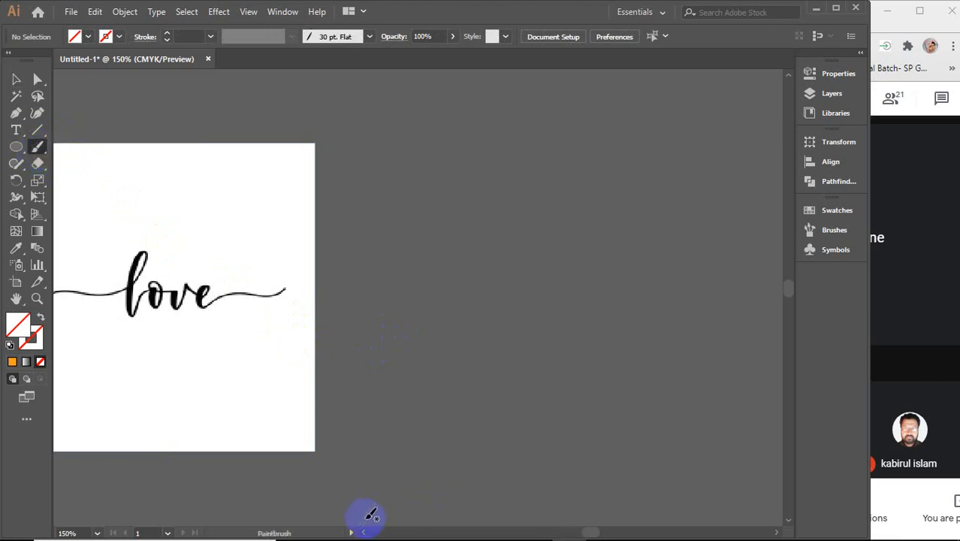
{"action": "scroll", "coordinate": [364, 533], "scroll_direction": "left", "scroll_amount": 5}
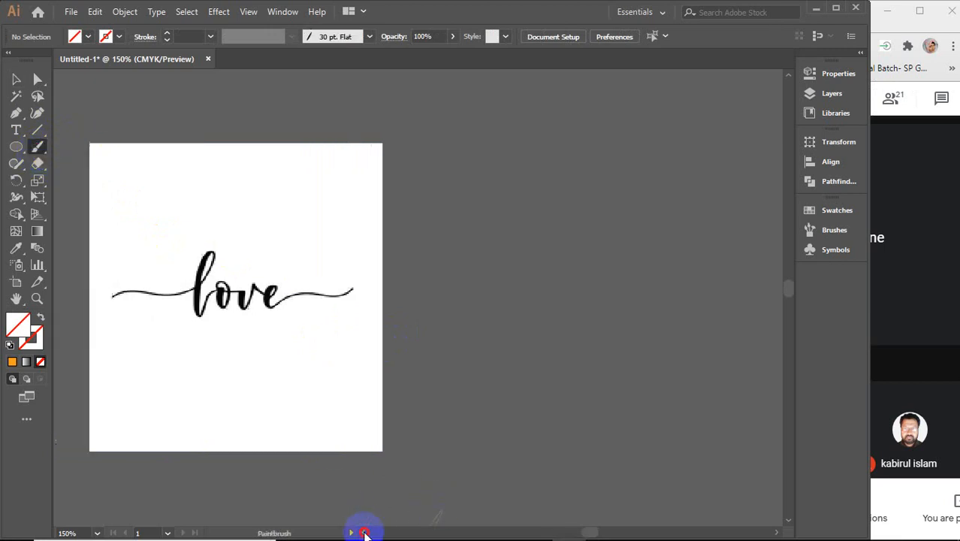
{"action": "left_click", "coordinate": [829, 233]}
{"action": "left_click", "coordinate": [640, 230]}
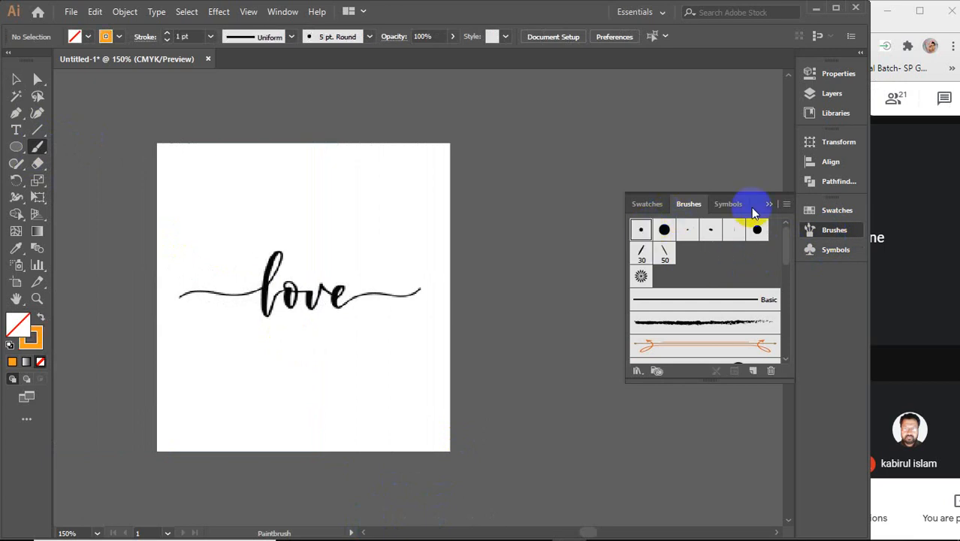
{"action": "left_click", "coordinate": [770, 204]}
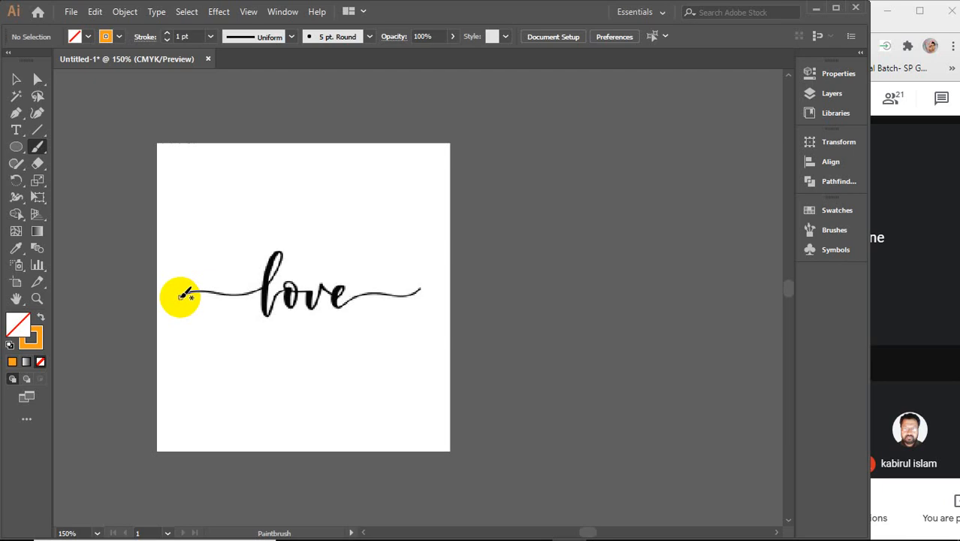
Step: Trace the reference word "love" with one continuous Paintbrush stroke and move the traced lettering off the image to its right
{"action": "scroll", "coordinate": [180, 297], "scroll_direction": "up", "scroll_amount": 2}
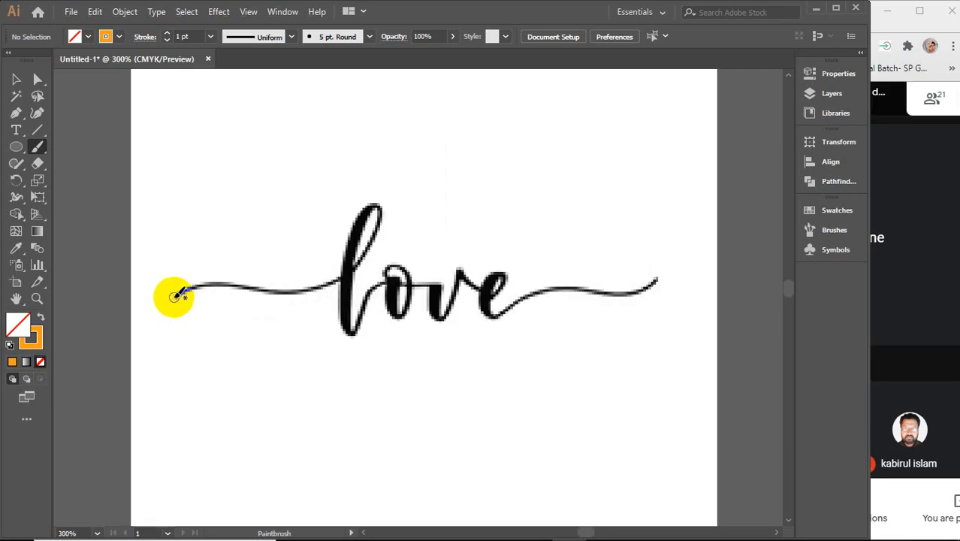
{"action": "mouse_move", "coordinate": [171, 297]}
{"action": "left_mouse_down"}
{"action": "mouse_move", "coordinate": [315, 291]}
{"action": "mouse_move", "coordinate": [357, 279]}
{"action": "mouse_move", "coordinate": [376, 263]}
{"action": "mouse_move", "coordinate": [391, 222]}
{"action": "mouse_move", "coordinate": [386, 203]}
{"action": "mouse_move", "coordinate": [368, 205]}
{"action": "mouse_move", "coordinate": [352, 225]}
{"action": "mouse_move", "coordinate": [350, 335]}
{"action": "mouse_move", "coordinate": [378, 284]}
{"action": "mouse_move", "coordinate": [395, 290]}
{"action": "mouse_move", "coordinate": [398, 314]}
{"action": "mouse_move", "coordinate": [407, 299]}
{"action": "mouse_move", "coordinate": [395, 270]}
{"action": "mouse_move", "coordinate": [392, 288]}
{"action": "mouse_move", "coordinate": [430, 289]}
{"action": "mouse_move", "coordinate": [434, 316]}
{"action": "mouse_move", "coordinate": [454, 315]}
{"action": "mouse_move", "coordinate": [457, 263]}
{"action": "mouse_move", "coordinate": [489, 292]}
{"action": "mouse_move", "coordinate": [501, 276]}
{"action": "mouse_move", "coordinate": [491, 272]}
{"action": "mouse_move", "coordinate": [487, 310]}
{"action": "mouse_move", "coordinate": [560, 292]}
{"action": "mouse_move", "coordinate": [607, 298]}
{"action": "mouse_move", "coordinate": [661, 269]}
{"action": "left_mouse_up"}
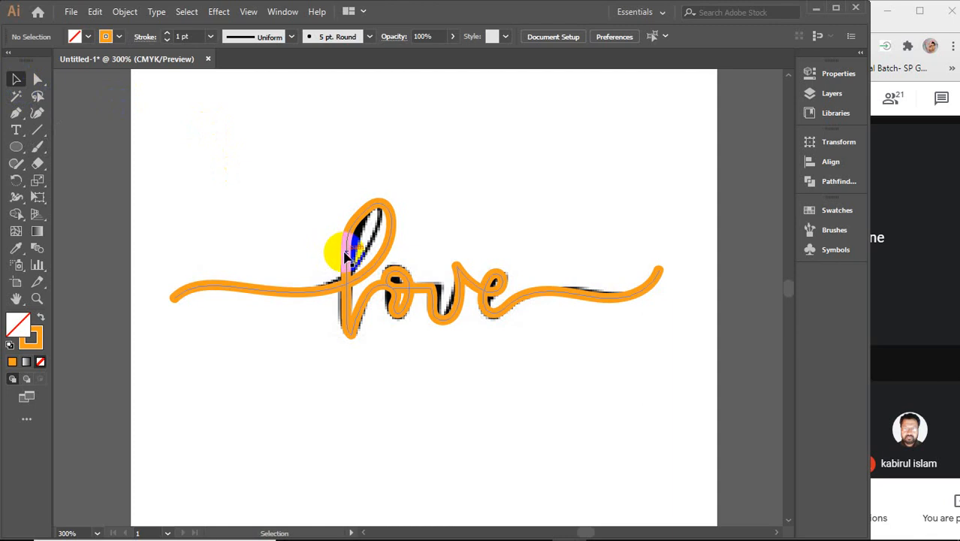
{"action": "scroll", "coordinate": [338, 248], "scroll_direction": "down", "scroll_amount": 3}
{"action": "mouse_move", "coordinate": [343, 267]}
{"action": "left_mouse_down"}
{"action": "mouse_move", "coordinate": [517, 236]}
{"action": "mouse_move", "coordinate": [585, 253]}
{"action": "left_mouse_up"}
Step: Apply the lens-shaped variable width profile to the traced "love" stroke
{"action": "key", "text": "space"}
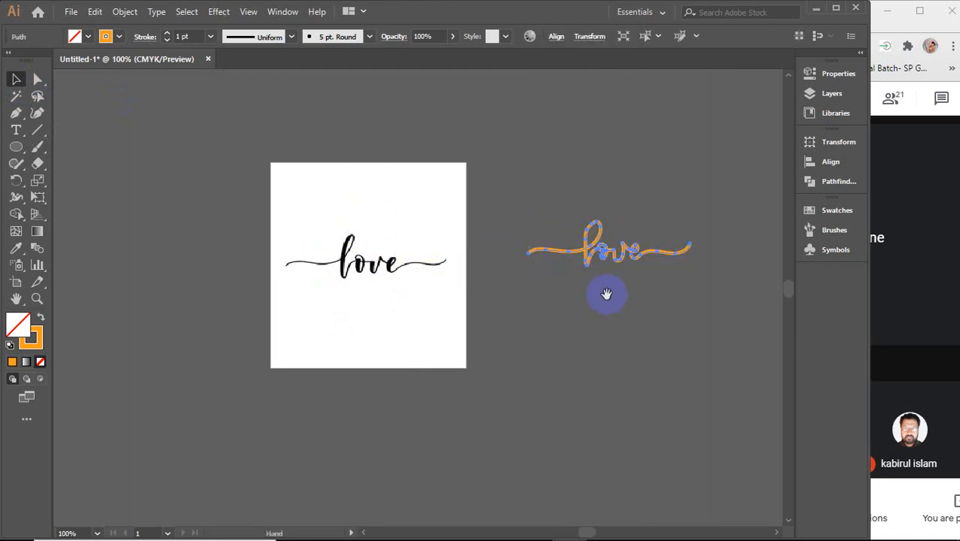
{"action": "left_click_drag", "start_coordinate": [605, 294], "coordinate": [457, 332]}
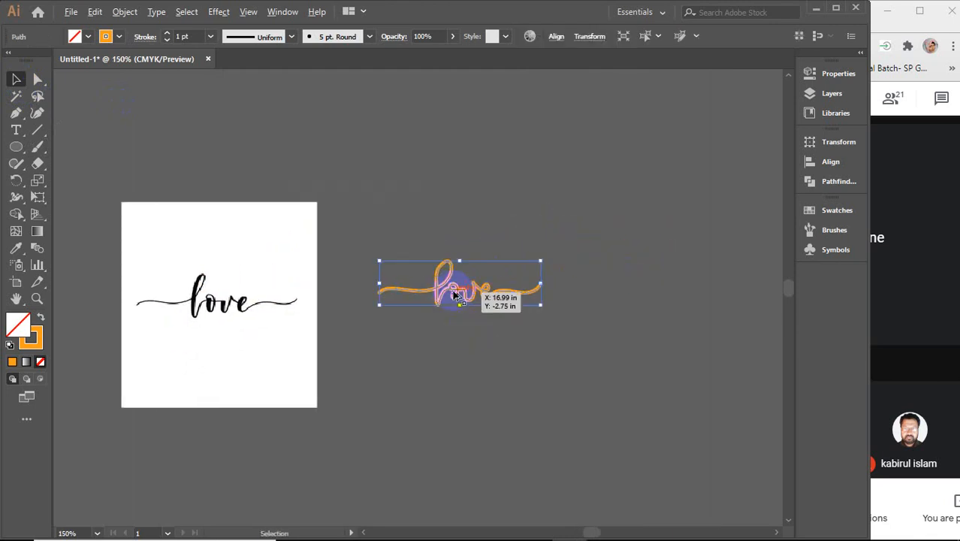
{"action": "scroll", "coordinate": [454, 295], "scroll_direction": "up", "scroll_amount": 2}
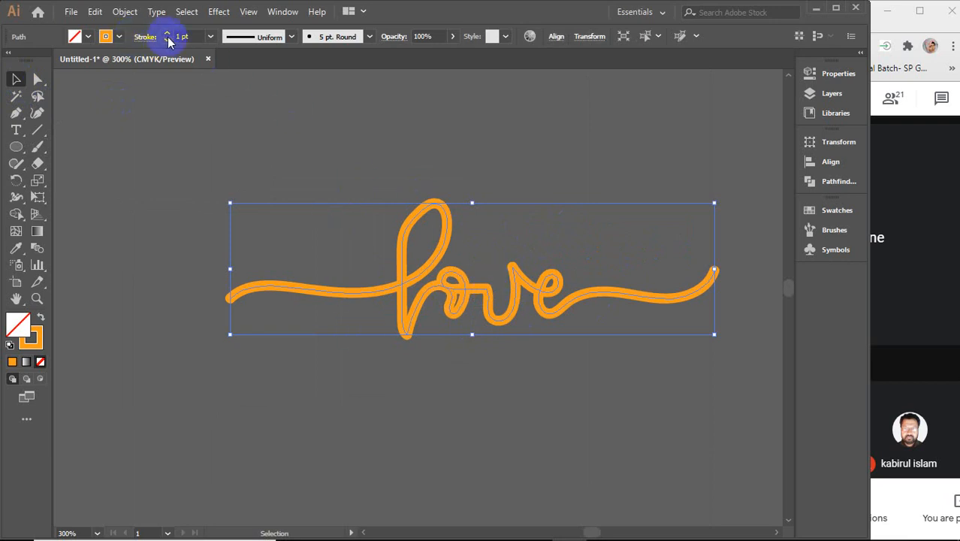
{"action": "left_click", "coordinate": [291, 36]}
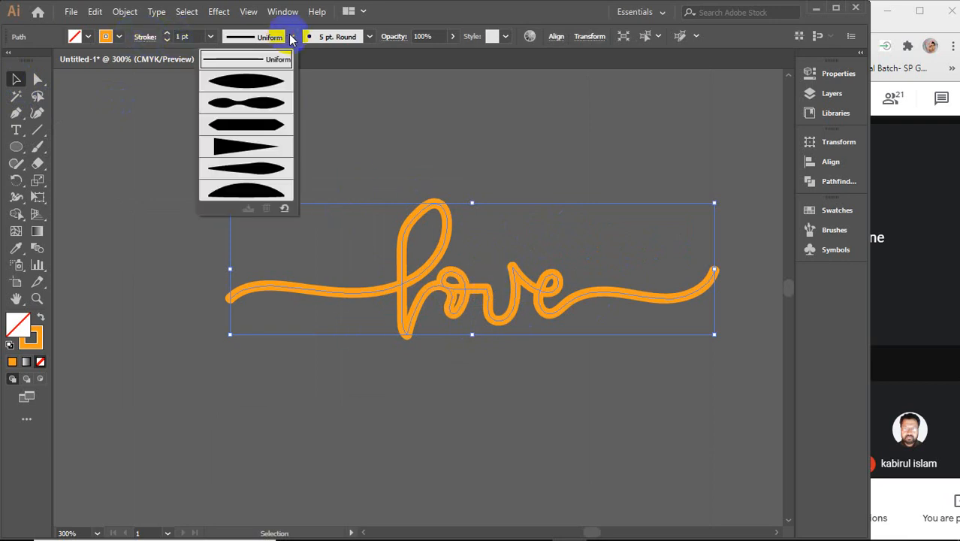
{"action": "left_click", "coordinate": [242, 83]}
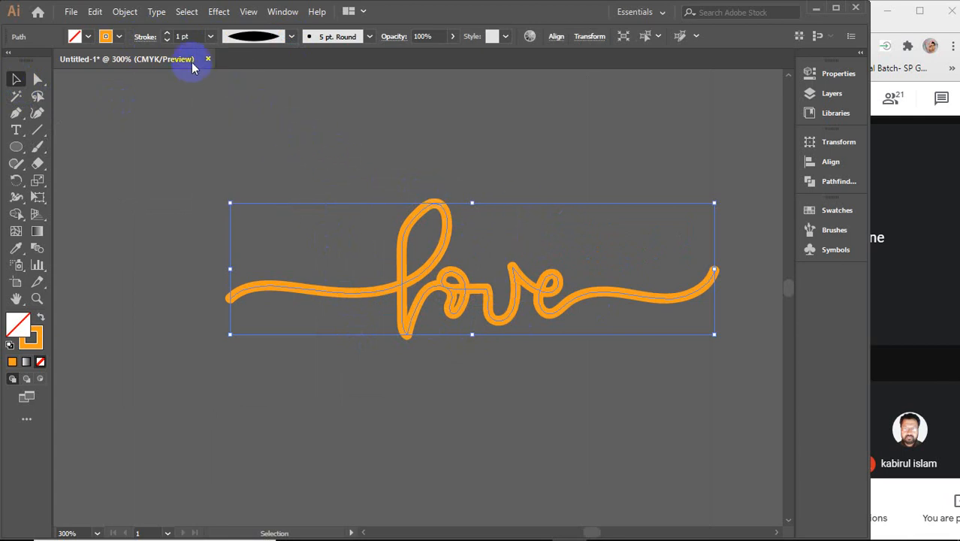
Step: Try a 3 pt stroke weight on the traced lettering, return it to 1 pt, and deselect it
{"action": "left_click", "coordinate": [191, 35]}
{"action": "type", "text": "3"}
{"action": "key", "text": "Return"}
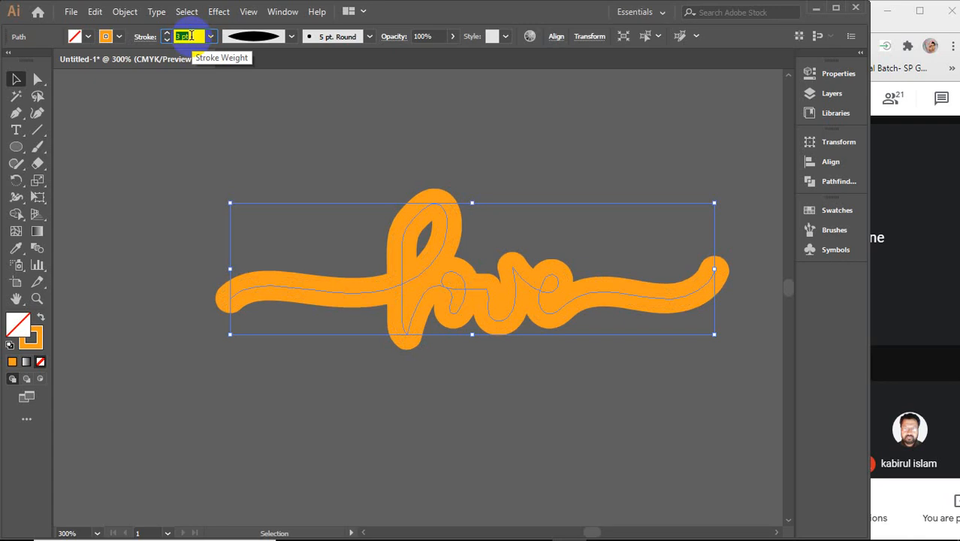
{"action": "key", "text": "Down"}
{"action": "key", "text": "Down"}
{"action": "left_click", "coordinate": [330, 160]}
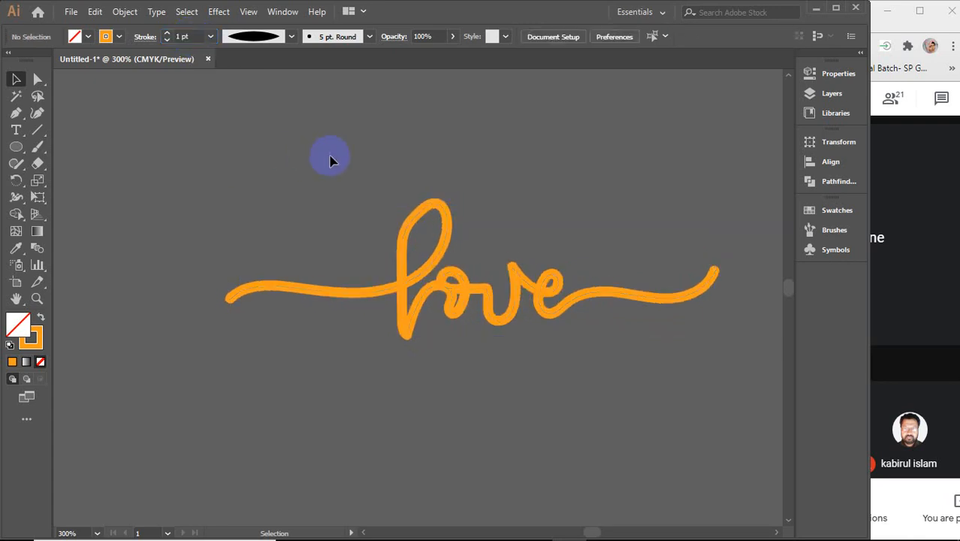
Step: Move the traced lettering slightly lower and reshape the left side of the "o" with the Curvature tool
{"action": "left_click", "coordinate": [335, 295]}
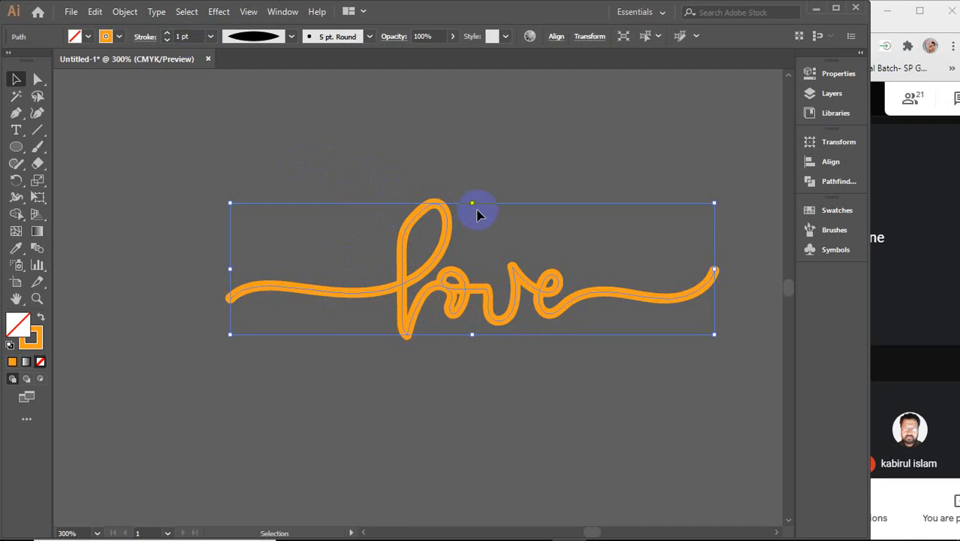
{"action": "left_click_drag", "start_coordinate": [447, 211], "coordinate": [429, 275]}
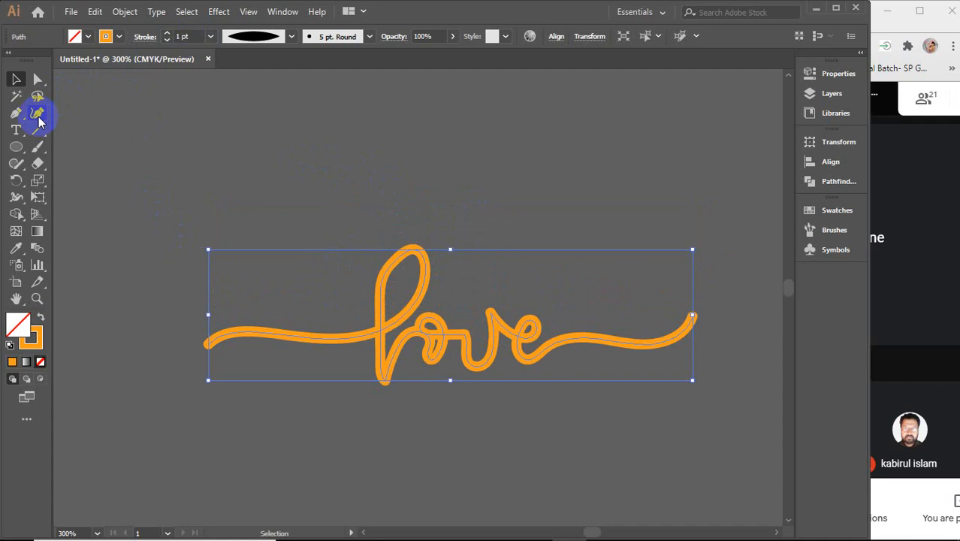
{"action": "left_click", "coordinate": [38, 114]}
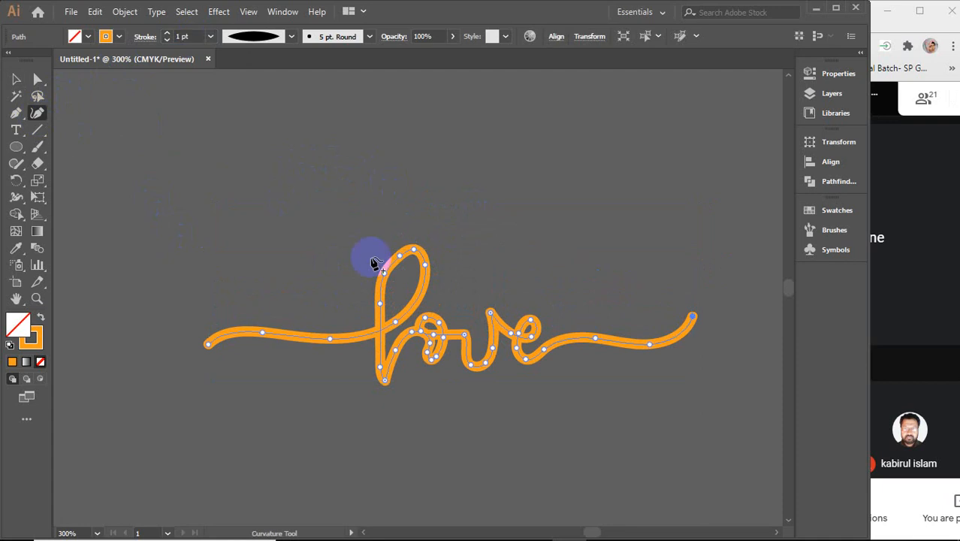
{"action": "left_click", "coordinate": [691, 317]}
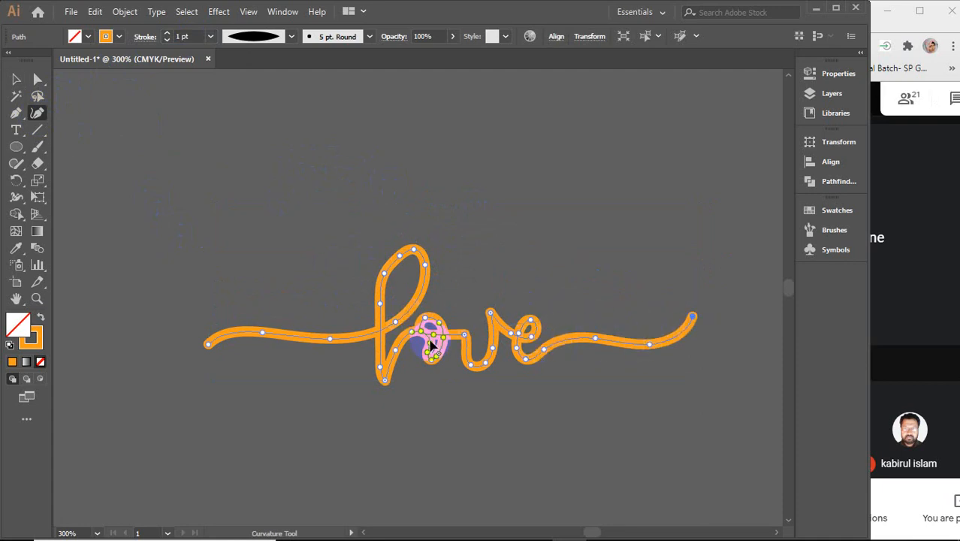
{"action": "scroll", "coordinate": [432, 346], "scroll_direction": "up", "scroll_amount": 3}
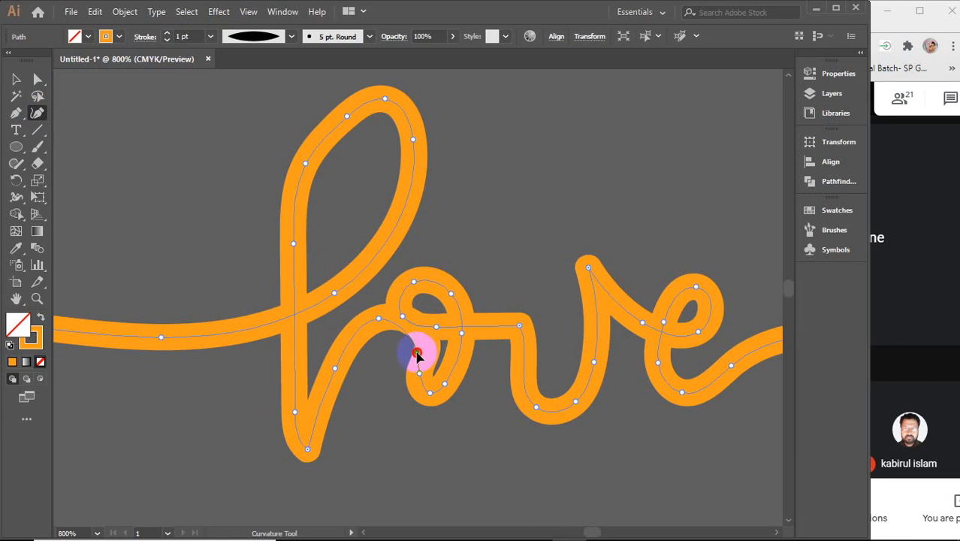
{"action": "left_click", "coordinate": [417, 352]}
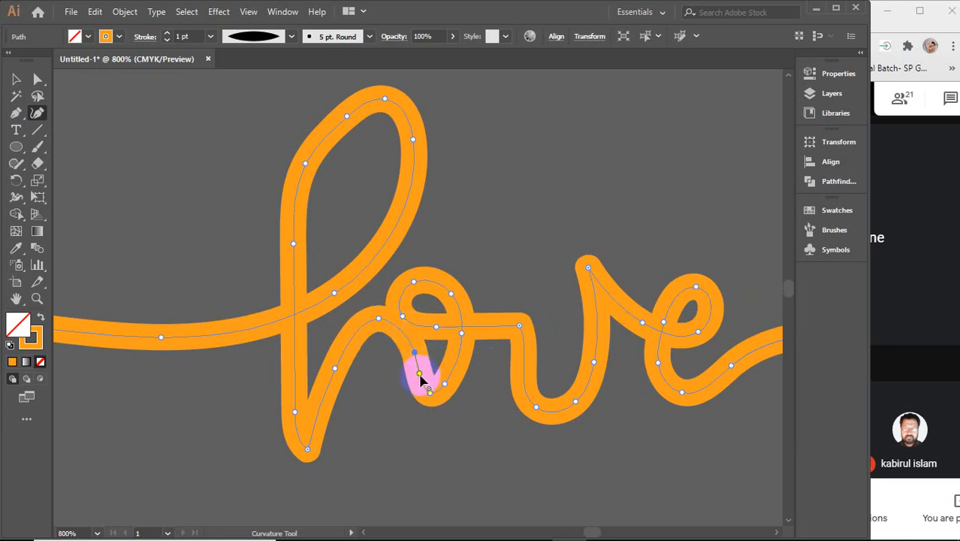
{"action": "left_click", "coordinate": [414, 353]}
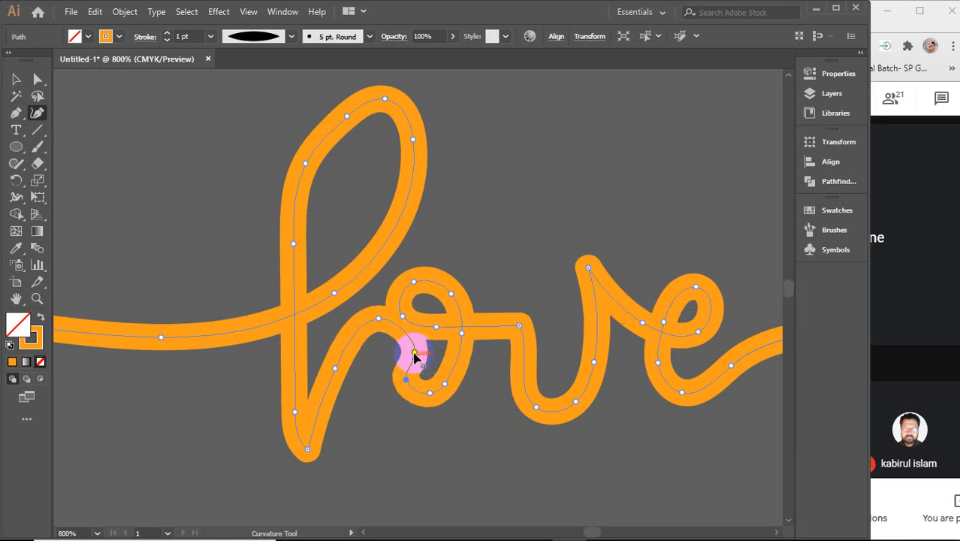
{"action": "left_click", "coordinate": [396, 360]}
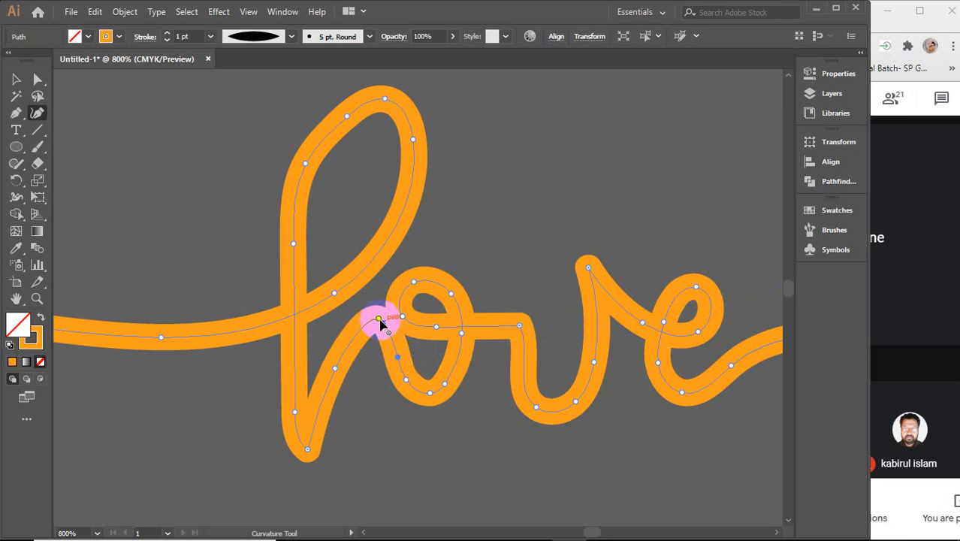
{"action": "left_click_drag", "start_coordinate": [380, 318], "coordinate": [383, 320]}
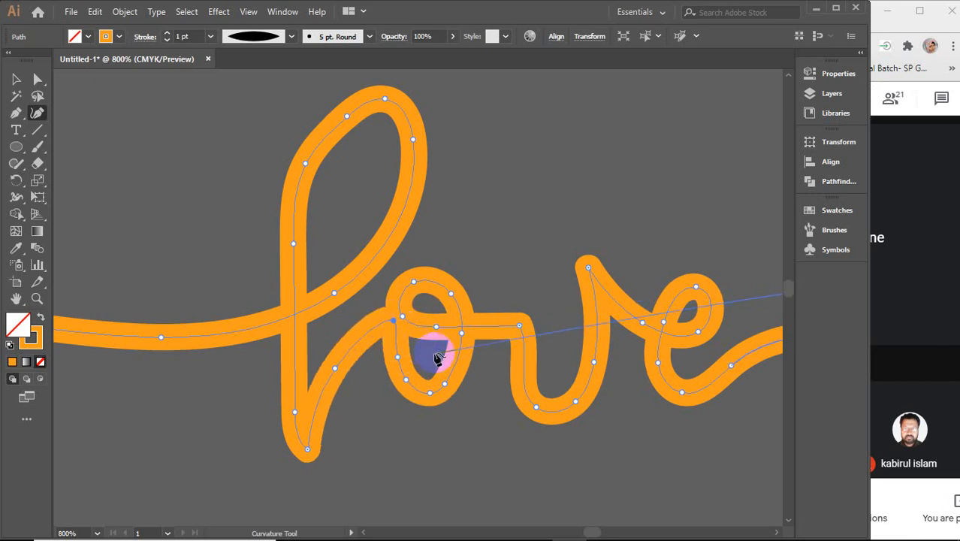
Step: Round out the right side of the "o" by shifting its anchor points outward and lower the crossing stroke inside it
{"action": "left_click", "coordinate": [446, 383]}
{"action": "left_click_drag", "start_coordinate": [445, 384], "coordinate": [454, 382]}
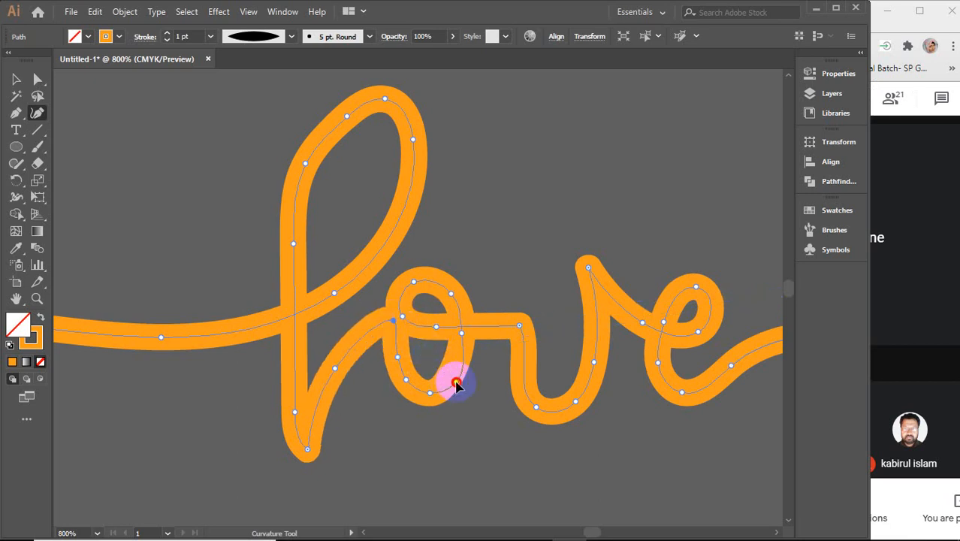
{"action": "left_click", "coordinate": [461, 333]}
{"action": "left_click_drag", "start_coordinate": [460, 333], "coordinate": [466, 334]}
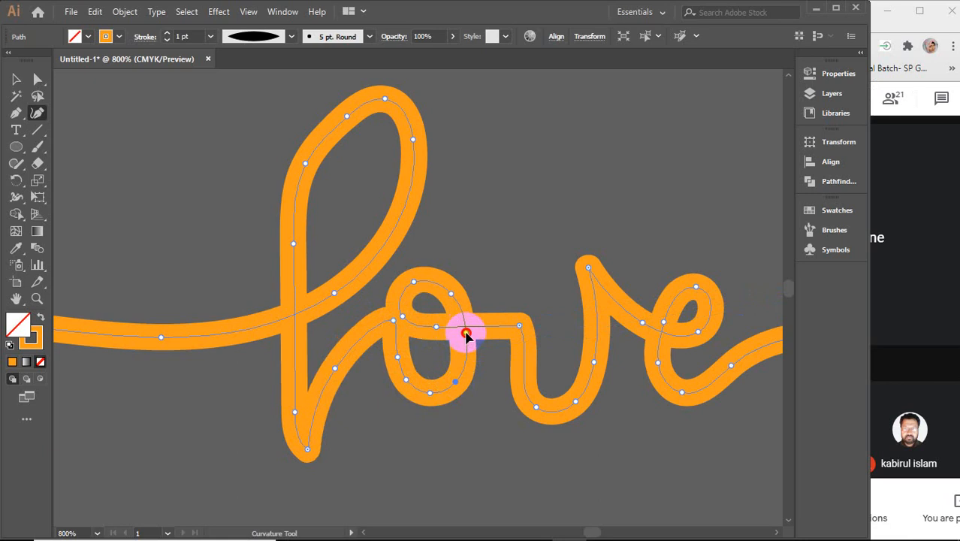
{"action": "left_click", "coordinate": [451, 294]}
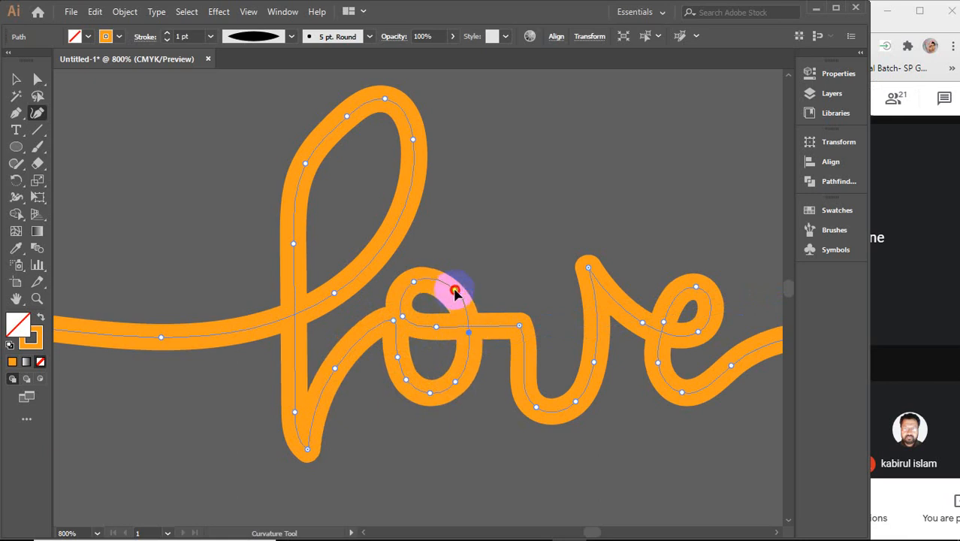
{"action": "left_click_drag", "start_coordinate": [454, 290], "coordinate": [454, 289]}
{"action": "left_click", "coordinate": [437, 329]}
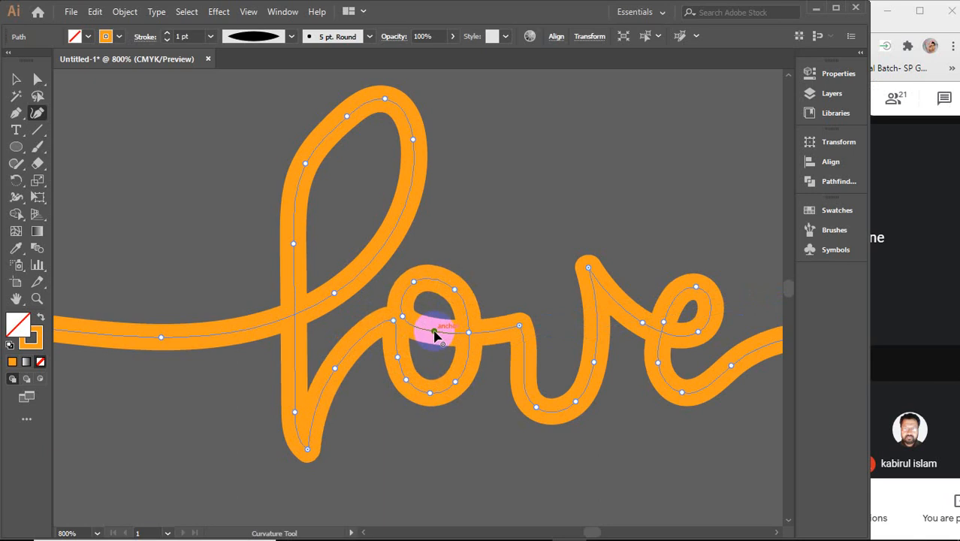
Step: Reshape the "l" by adjusting the anchors on its exit stroke, bottom tip, stem and upper loop
{"action": "left_click", "coordinate": [335, 369]}
{"action": "left_click_drag", "start_coordinate": [335, 369], "coordinate": [346, 376]}
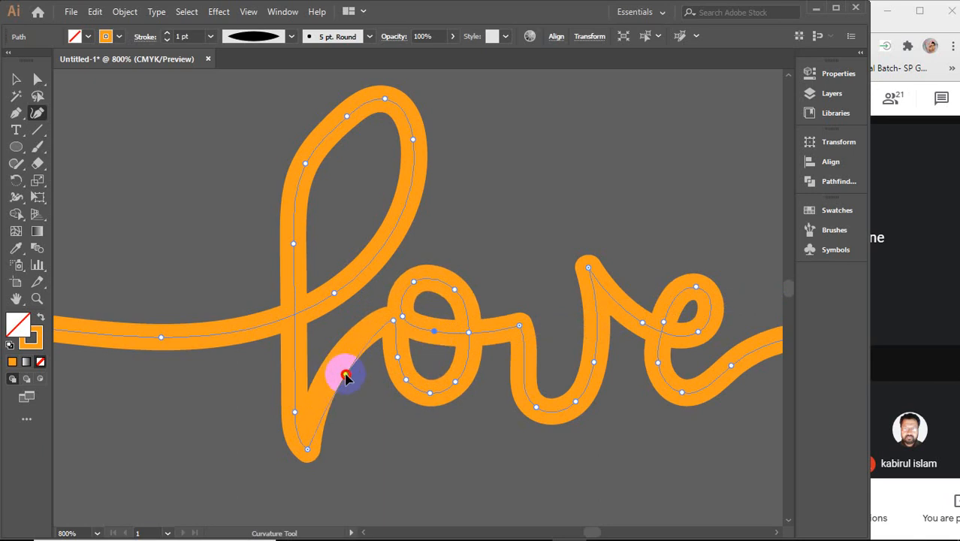
{"action": "left_click_drag", "start_coordinate": [306, 447], "coordinate": [304, 459]}
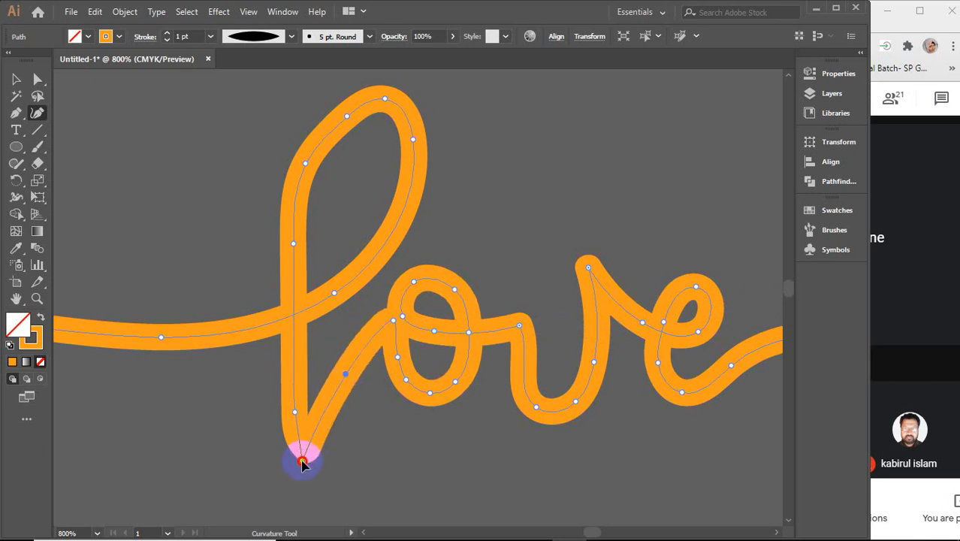
{"action": "left_click_drag", "start_coordinate": [294, 411], "coordinate": [293, 393]}
{"action": "left_click_drag", "start_coordinate": [305, 163], "coordinate": [304, 148]}
Step: Delete the two anchor points on the upper-left curve of the "l" loop to smooth it
{"action": "left_click_drag", "start_coordinate": [347, 117], "coordinate": [345, 119]}
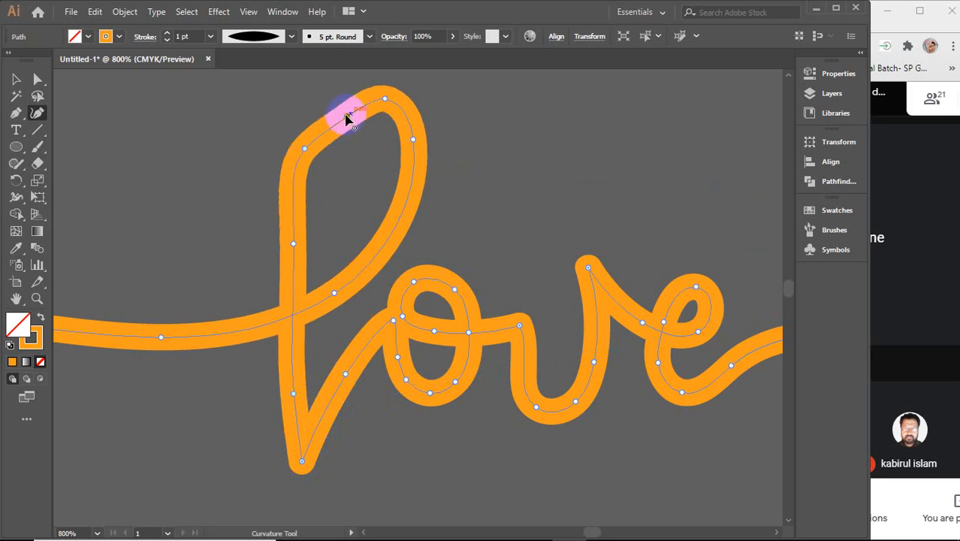
{"action": "key", "text": "Delete"}
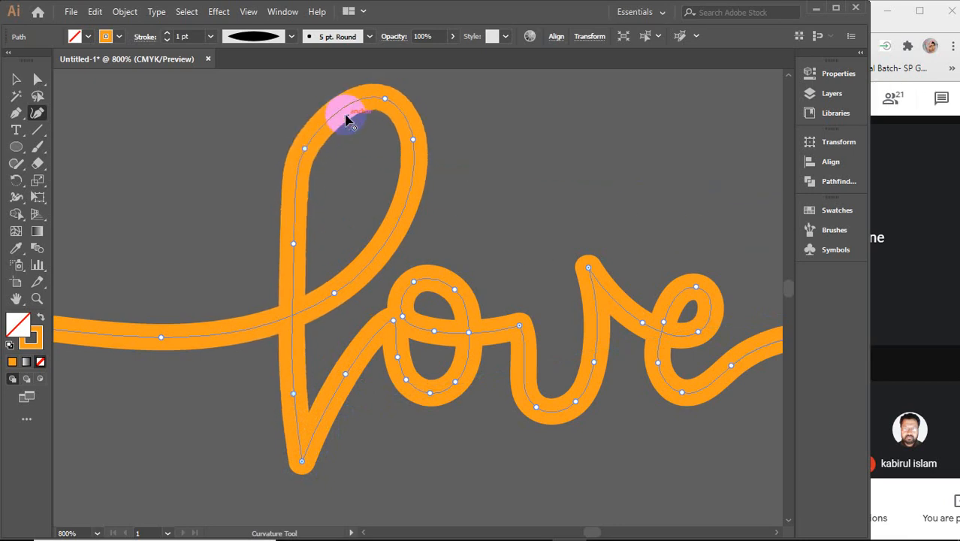
{"action": "left_click", "coordinate": [304, 149]}
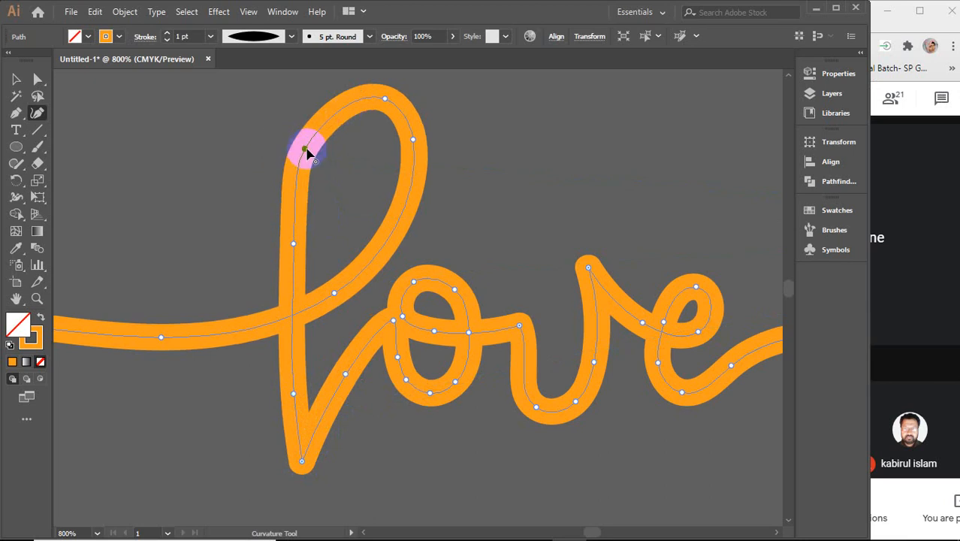
{"action": "key", "text": "Delete"}
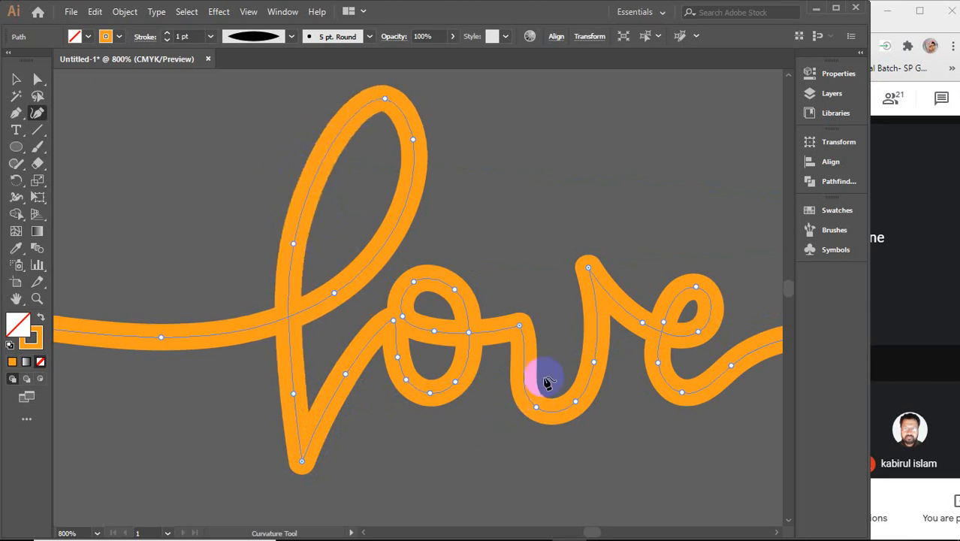
Step: Leave the Curvature tool and deselect the refined lettering to view the whole word
{"action": "left_click", "coordinate": [594, 363]}
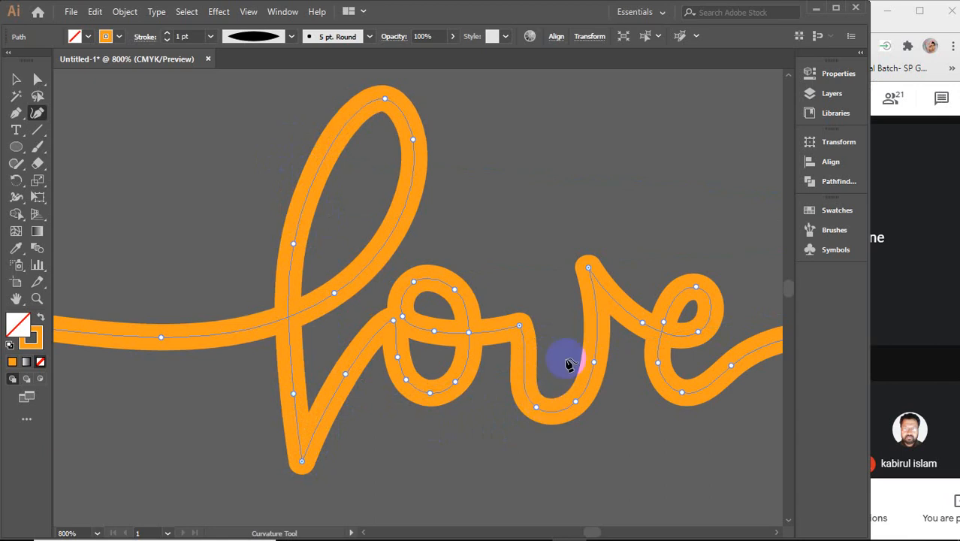
{"action": "left_click", "coordinate": [777, 533]}
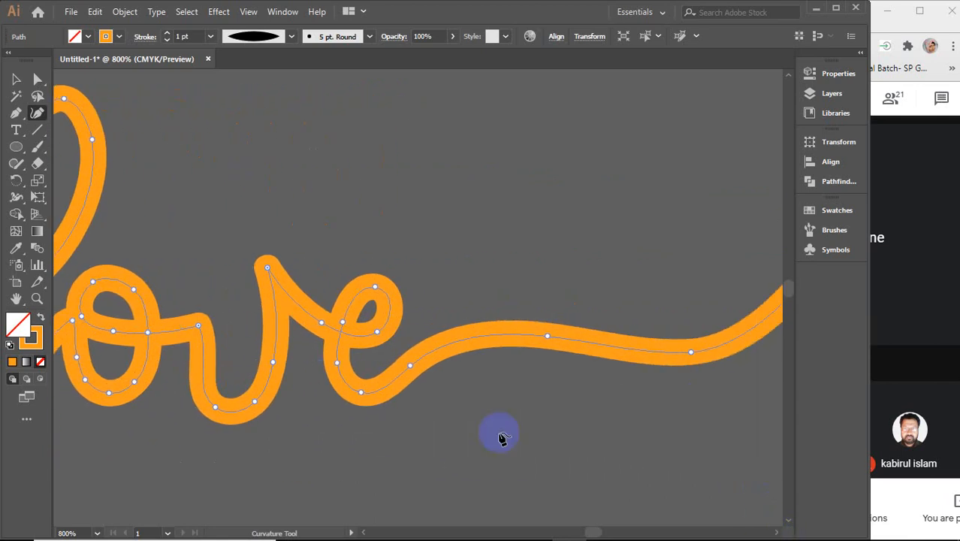
{"action": "left_click", "coordinate": [15, 79]}
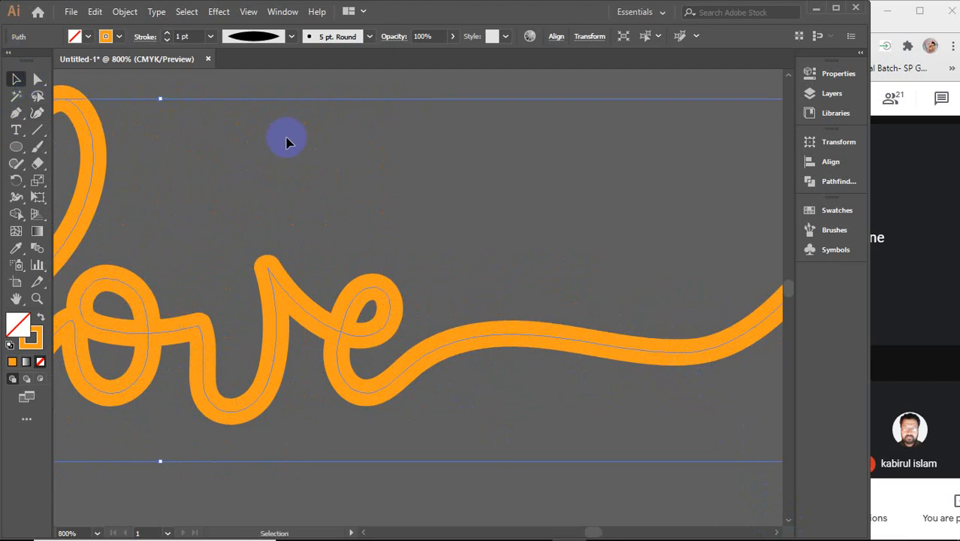
{"action": "left_click", "coordinate": [370, 159]}
{"action": "scroll", "coordinate": [370, 158], "scroll_direction": "down", "scroll_amount": 3}
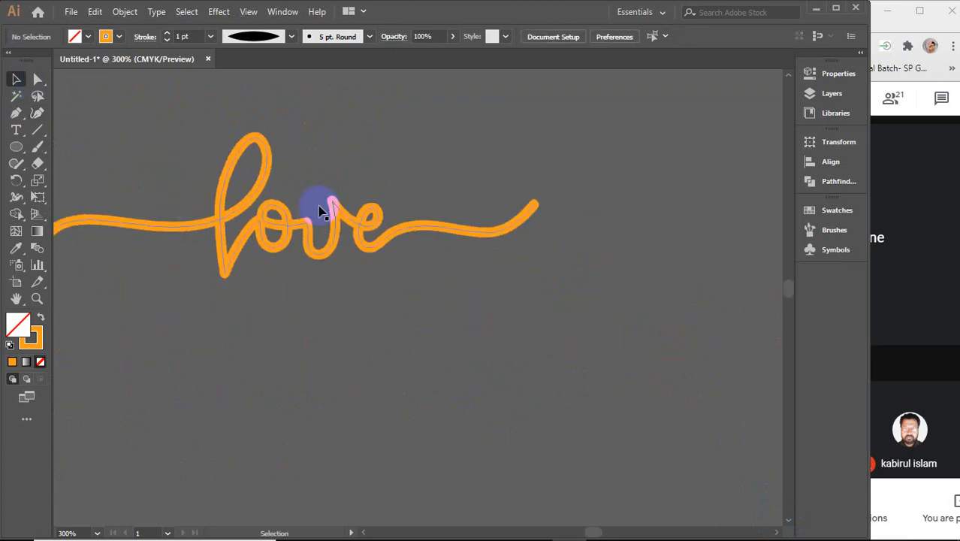
{"action": "left_click_drag", "start_coordinate": [274, 309], "coordinate": [430, 285]}
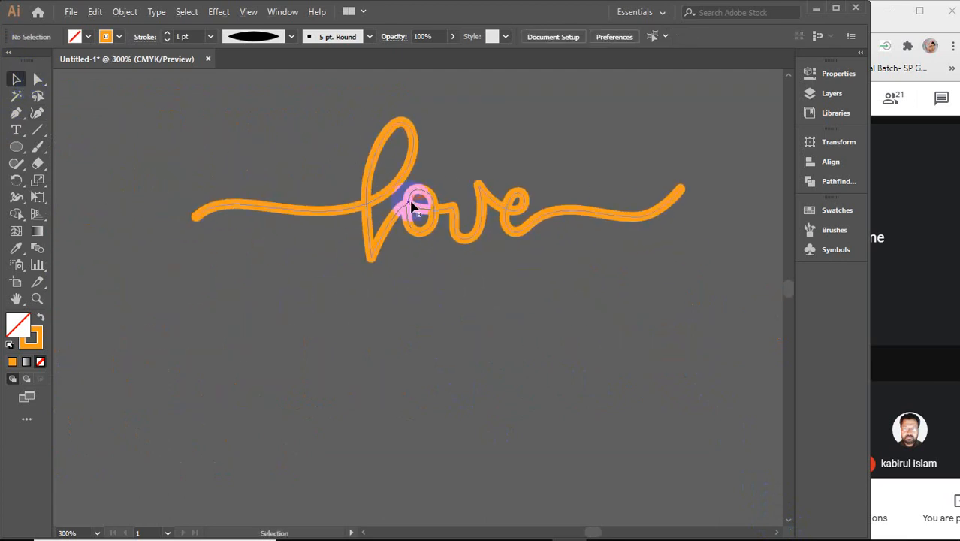
{"action": "scroll", "coordinate": [412, 207], "scroll_direction": "down", "scroll_amount": 1}
Step: Set up the Pen tool with the Uniform width profile for tracing the black reference word
{"action": "left_click", "coordinate": [212, 285]}
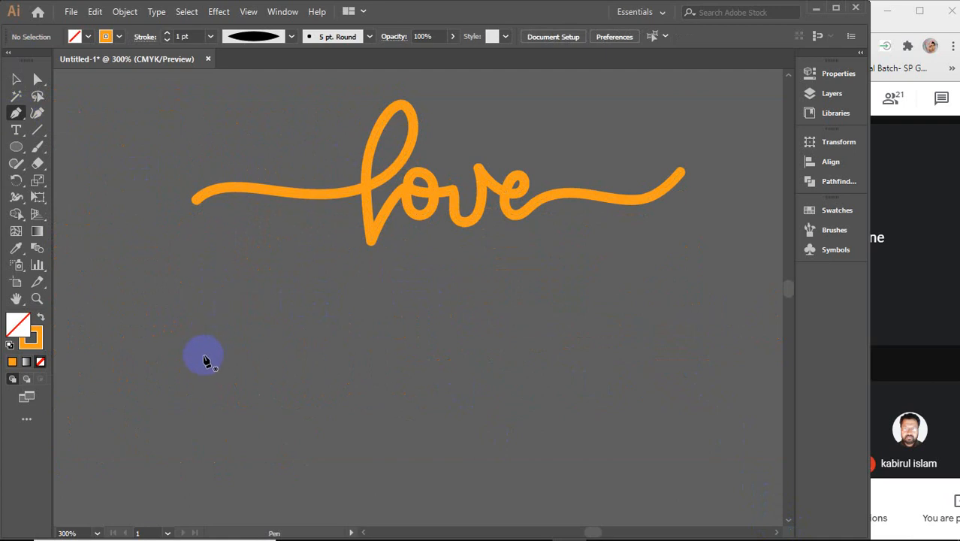
{"action": "scroll", "coordinate": [202, 361], "scroll_direction": "down", "scroll_amount": 2, "text": "alt"}
{"action": "left_click_drag", "start_coordinate": [159, 357], "coordinate": [474, 323]}
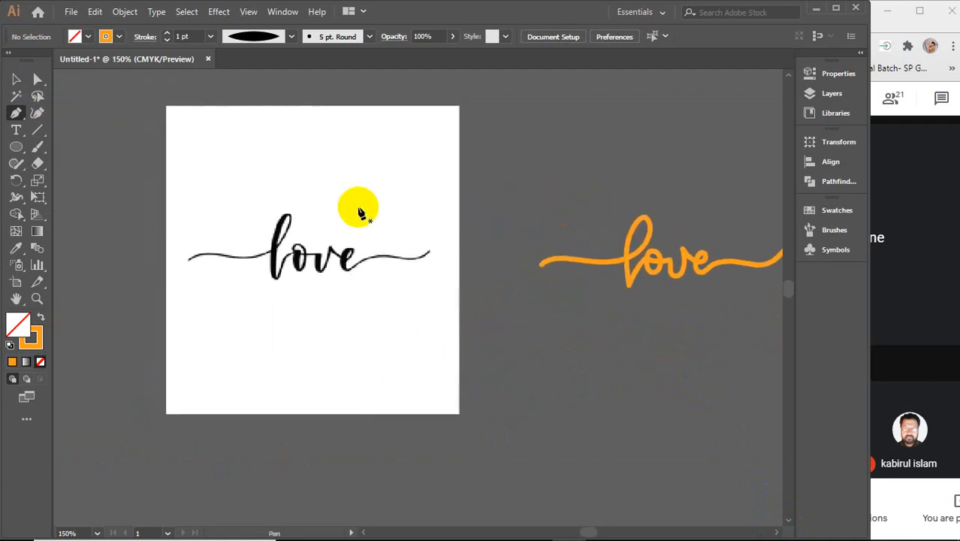
{"action": "left_click", "coordinate": [293, 41]}
{"action": "left_click", "coordinate": [253, 57]}
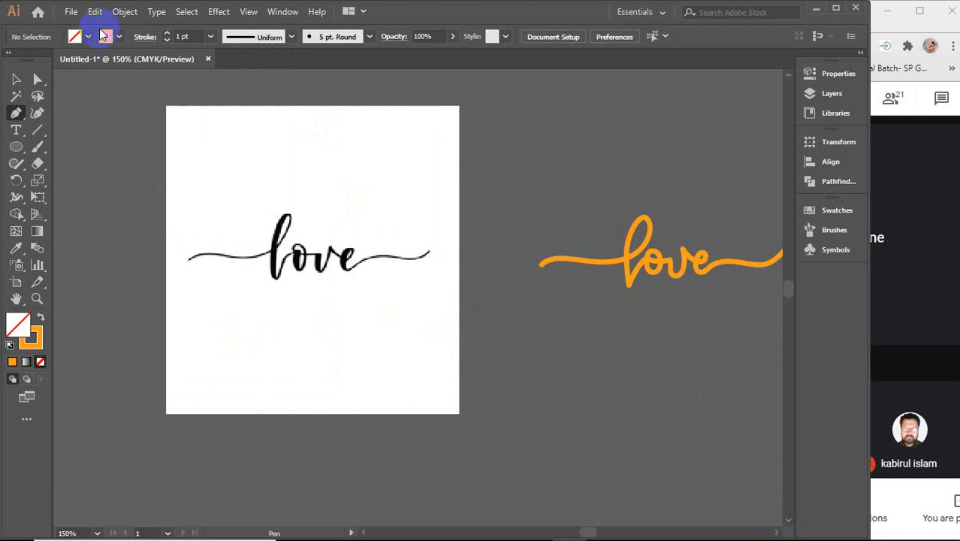
Step: Trace the entry swash and the "l" of the reference word with the Pen tool, ending at the start of the "o"
{"action": "scroll", "coordinate": [194, 270], "scroll_direction": "up", "scroll_amount": 2, "text": "alt"}
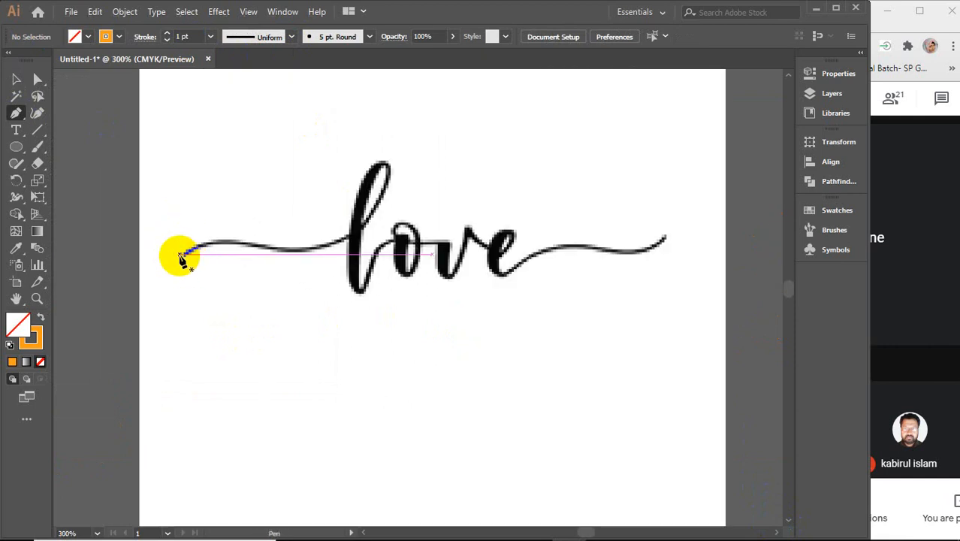
{"action": "mouse_move", "coordinate": [183, 255]}
{"action": "left_mouse_down"}
{"action": "mouse_move", "coordinate": [333, 242]}
{"action": "mouse_move", "coordinate": [385, 196]}
{"action": "left_mouse_up"}
{"action": "left_click_drag", "start_coordinate": [353, 258], "coordinate": [413, 130]}
{"action": "mouse_move", "coordinate": [383, 189]}
{"action": "left_mouse_down"}
{"action": "mouse_move", "coordinate": [369, 168]}
{"action": "mouse_move", "coordinate": [353, 228]}
{"action": "mouse_move", "coordinate": [347, 212]}
{"action": "mouse_move", "coordinate": [353, 304]}
{"action": "mouse_move", "coordinate": [357, 295]}
{"action": "mouse_move", "coordinate": [365, 304]}
{"action": "mouse_move", "coordinate": [377, 218]}
{"action": "mouse_move", "coordinate": [407, 212]}
{"action": "left_mouse_up"}
{"action": "scroll", "coordinate": [368, 282], "scroll_direction": "up", "scroll_amount": 3}
{"action": "left_click_drag", "start_coordinate": [459, 182], "coordinate": [517, 197]}
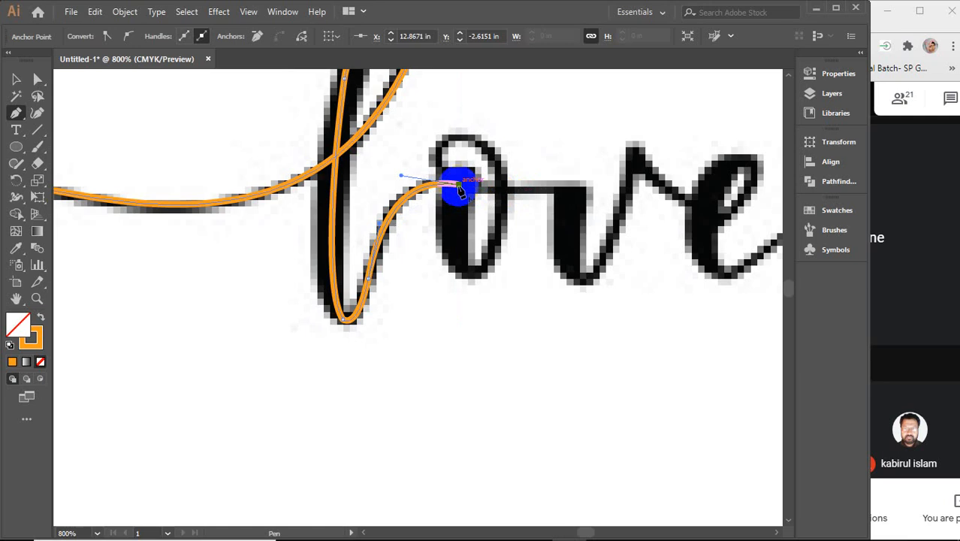
Step: Continue the Pen path around the "o" loop and remove the outgoing handle from its last anchor
{"action": "left_click_drag", "start_coordinate": [459, 185], "coordinate": [502, 302]}
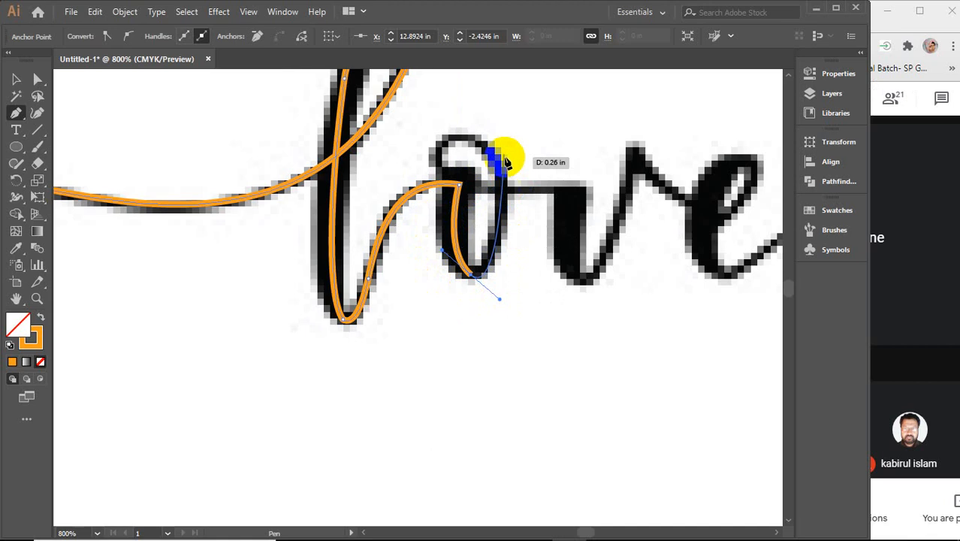
{"action": "left_click_drag", "start_coordinate": [439, 110], "coordinate": [439, 109]}
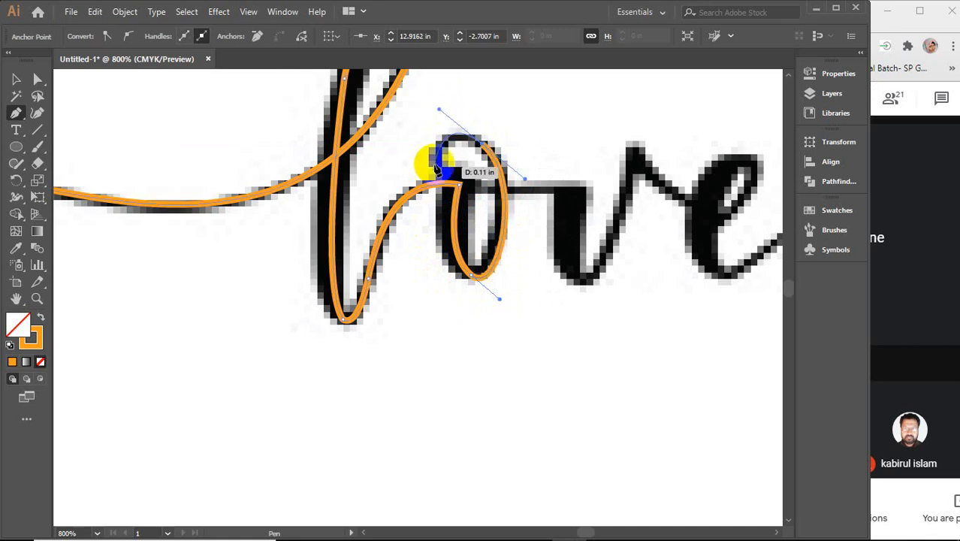
{"action": "left_click_drag", "start_coordinate": [459, 185], "coordinate": [526, 197]}
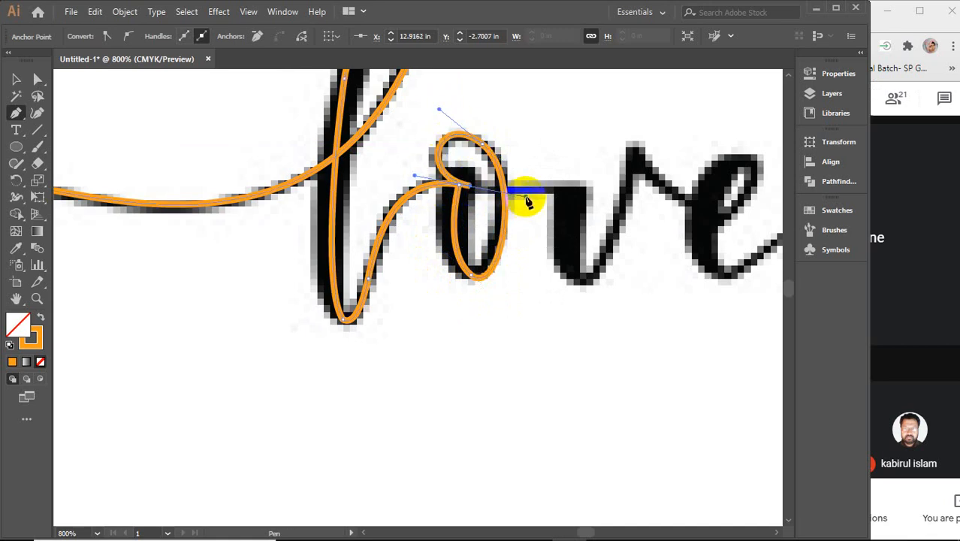
{"action": "left_click", "coordinate": [471, 188]}
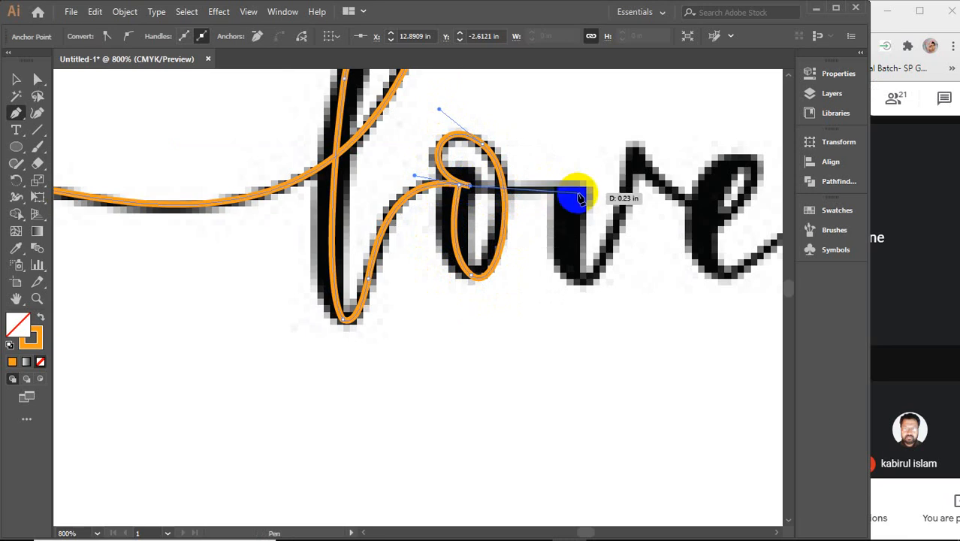
Step: Draw a straight horizontal connector from the "o" to the "v", re-placing its endpoint above the middle of the "v" downstroke
{"action": "left_click_drag", "start_coordinate": [586, 194], "coordinate": [575, 203]}
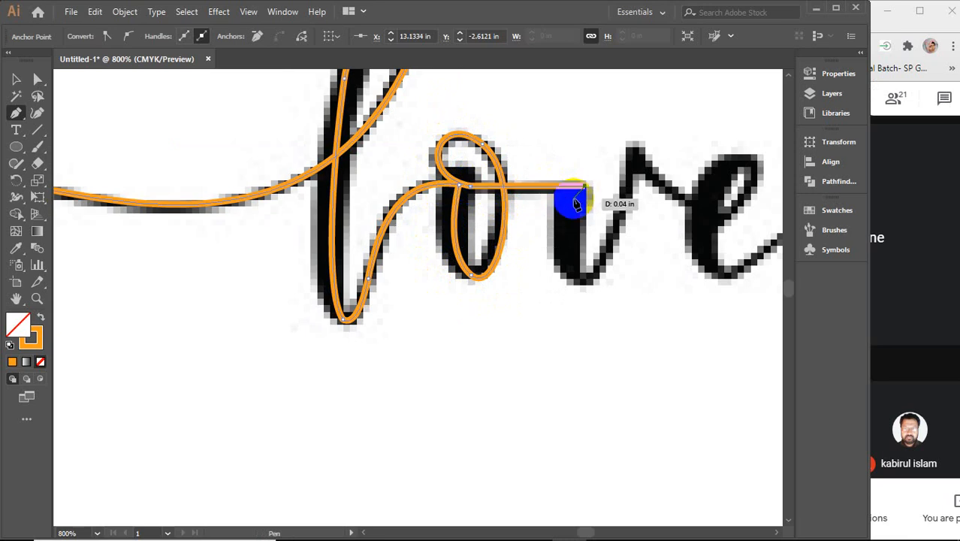
{"action": "key", "text": "ctrl+z"}
{"action": "left_click", "coordinate": [569, 193], "text": "shift"}
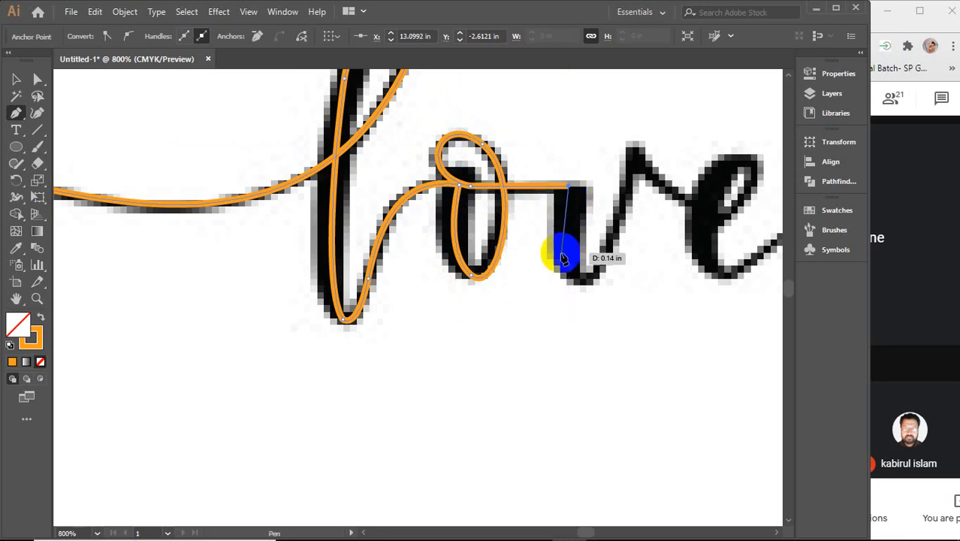
Step: Continue the Pen path through the curved base of the "v" to its peak, and remove the peak anchor's outgoing handle
{"action": "left_click_drag", "start_coordinate": [563, 257], "coordinate": [609, 295]}
{"action": "left_click_drag", "start_coordinate": [634, 151], "coordinate": [626, 120]}
{"action": "left_click", "coordinate": [635, 150]}
Step: Trace the "e" loop from the "v" down to the base of the "e", and remove the base anchor's outgoing handle
{"action": "key", "text": "space"}
{"action": "left_click_drag", "start_coordinate": [676, 251], "coordinate": [339, 281]}
{"action": "left_click_drag", "start_coordinate": [365, 242], "coordinate": [418, 260]}
{"action": "left_click_drag", "start_coordinate": [406, 190], "coordinate": [390, 186]}
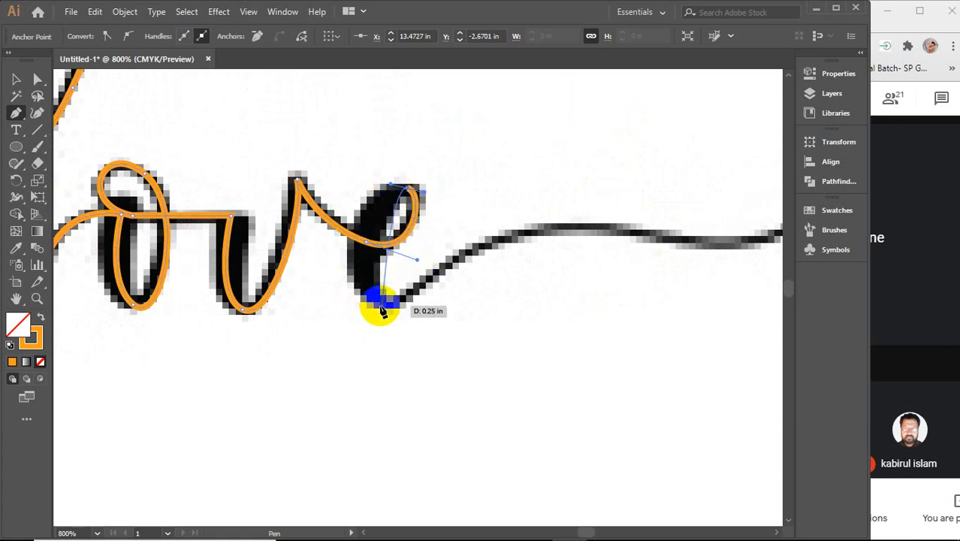
{"action": "left_click_drag", "start_coordinate": [385, 305], "coordinate": [448, 362]}
{"action": "left_click", "coordinate": [386, 306]}
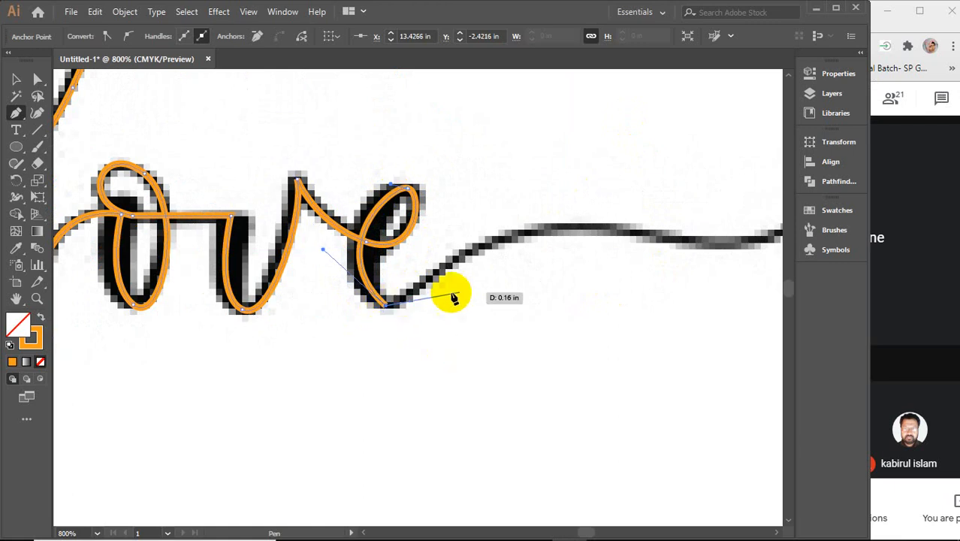
Step: Trace the exit swash from the base of the "e" to its upturned end with curved Pen segments
{"action": "key", "text": "space"}
{"action": "left_click_drag", "start_coordinate": [487, 291], "coordinate": [438, 309]}
{"action": "left_click_drag", "start_coordinate": [373, 302], "coordinate": [399, 275]}
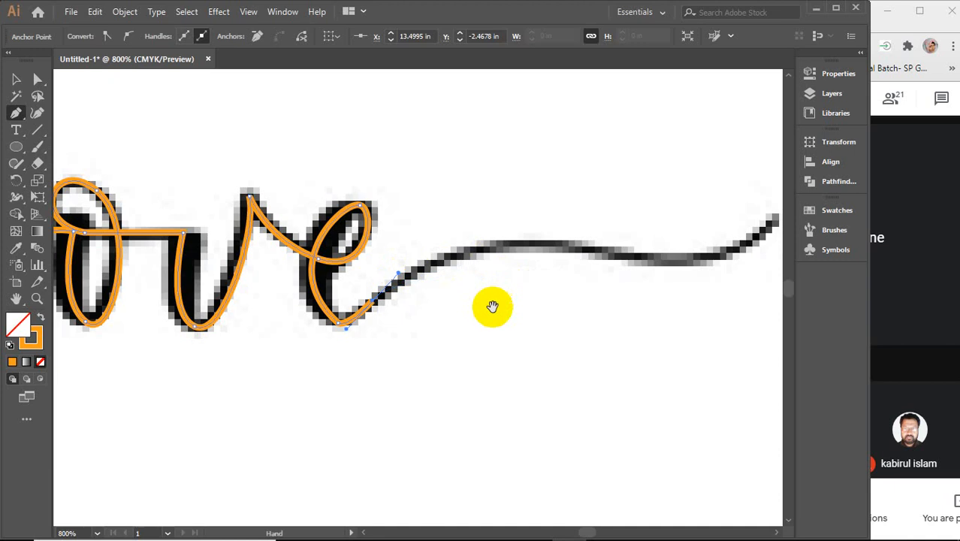
{"action": "key", "text": "space"}
{"action": "left_click_drag", "start_coordinate": [493, 306], "coordinate": [404, 304]}
{"action": "left_click_drag", "start_coordinate": [454, 252], "coordinate": [457, 258]}
{"action": "left_click_drag", "start_coordinate": [454, 256], "coordinate": [530, 260]}
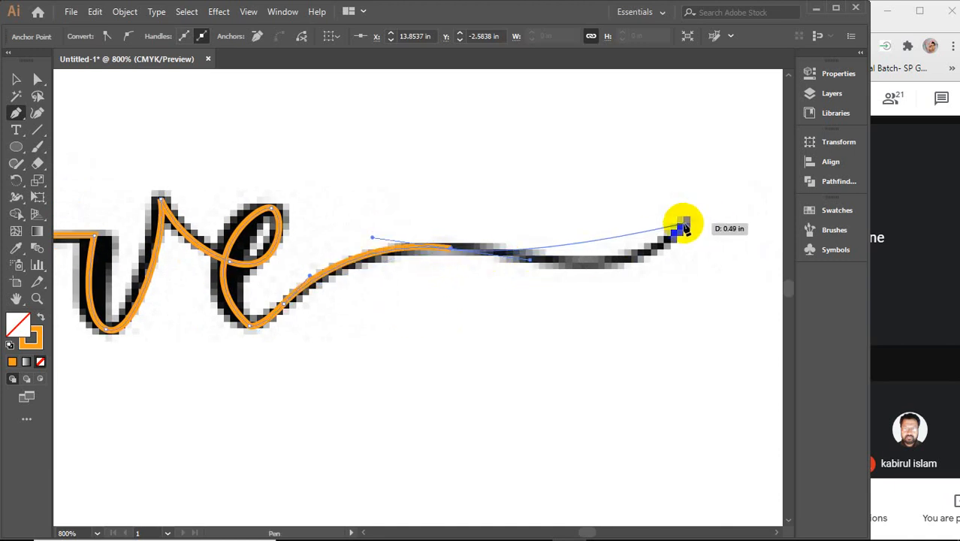
{"action": "left_click_drag", "start_coordinate": [687, 221], "coordinate": [721, 150]}
Step: Move the finished trace off the reference image to the space below the earlier orange "love" lettering
{"action": "key", "text": "v"}
{"action": "scroll", "coordinate": [506, 316], "scroll_direction": "down", "scroll_amount": 5}
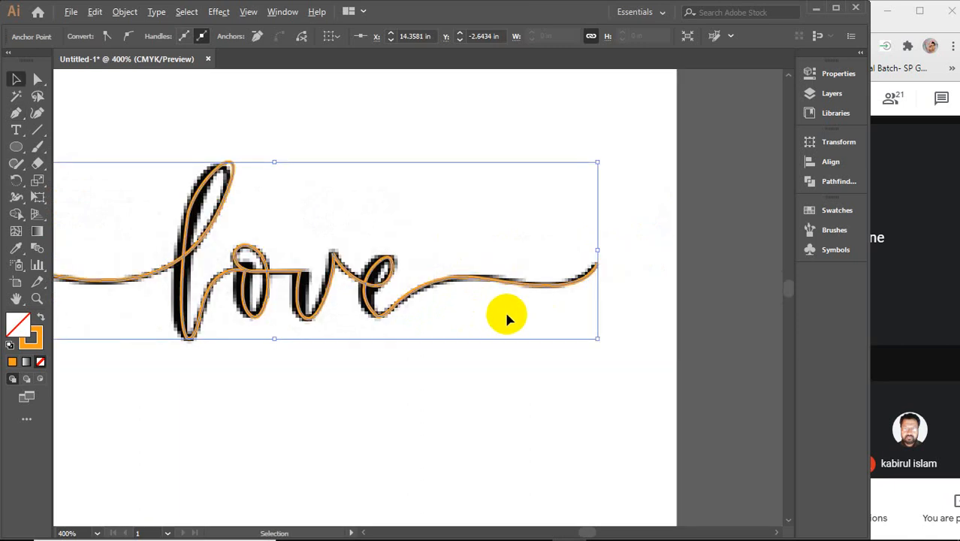
{"action": "left_click_drag", "start_coordinate": [531, 375], "coordinate": [430, 377]}
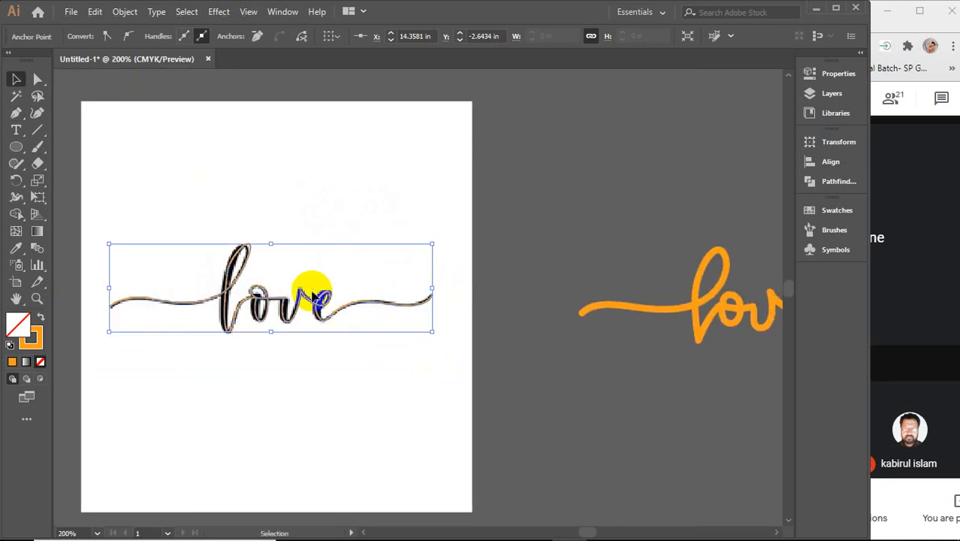
{"action": "mouse_move", "coordinate": [304, 283]}
{"action": "left_mouse_down"}
{"action": "mouse_move", "coordinate": [340, 308]}
{"action": "mouse_move", "coordinate": [671, 399]}
{"action": "mouse_move", "coordinate": [666, 384]}
{"action": "mouse_move", "coordinate": [338, 367]}
{"action": "mouse_move", "coordinate": [431, 400]}
{"action": "left_mouse_up"}
{"action": "scroll", "coordinate": [426, 446], "scroll_direction": "up", "scroll_amount": 1}
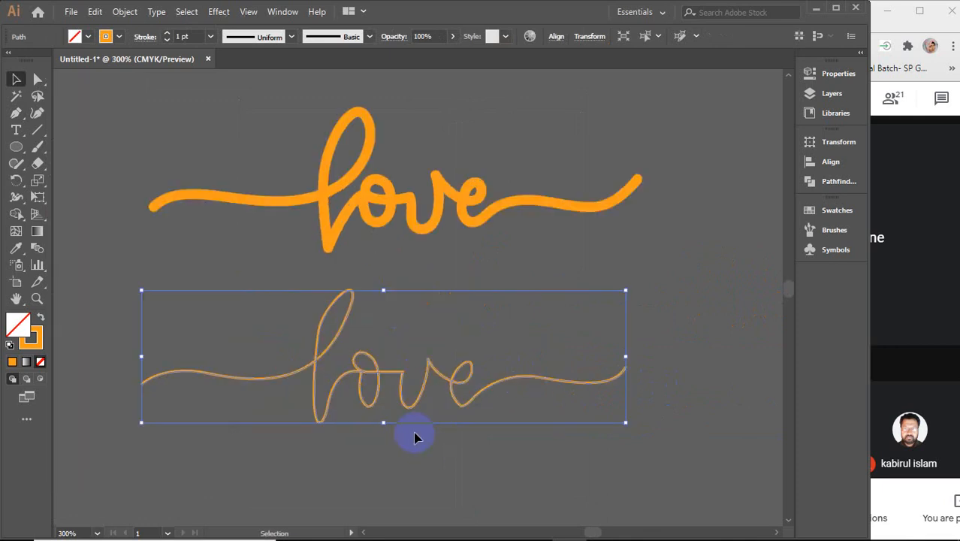
Step: Set the traced word's stroke weight to 4 pt and apply the lens-shaped width profile that tapers at both ends
{"action": "left_click", "coordinate": [182, 37]}
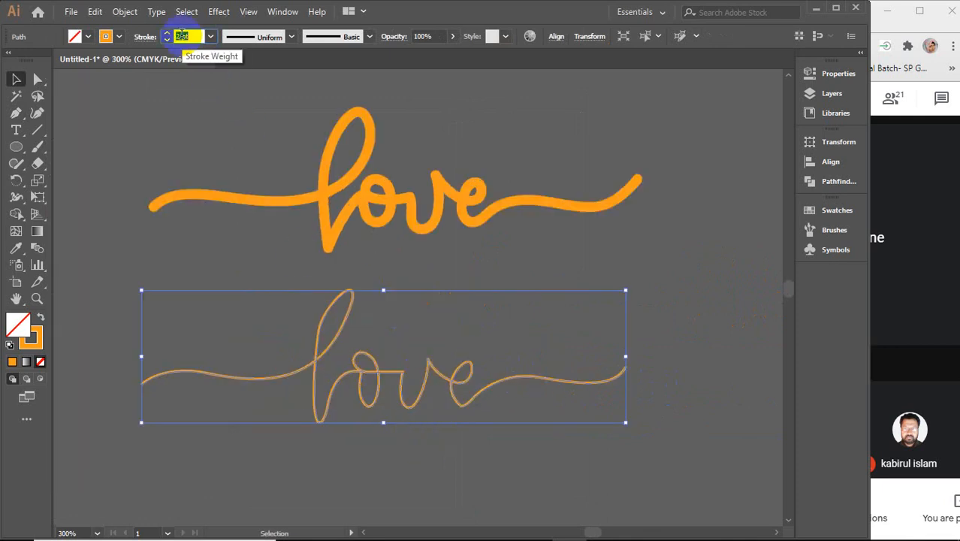
{"action": "key", "text": "Up"}
{"action": "key", "text": "Up"}
{"action": "key", "text": "Up"}
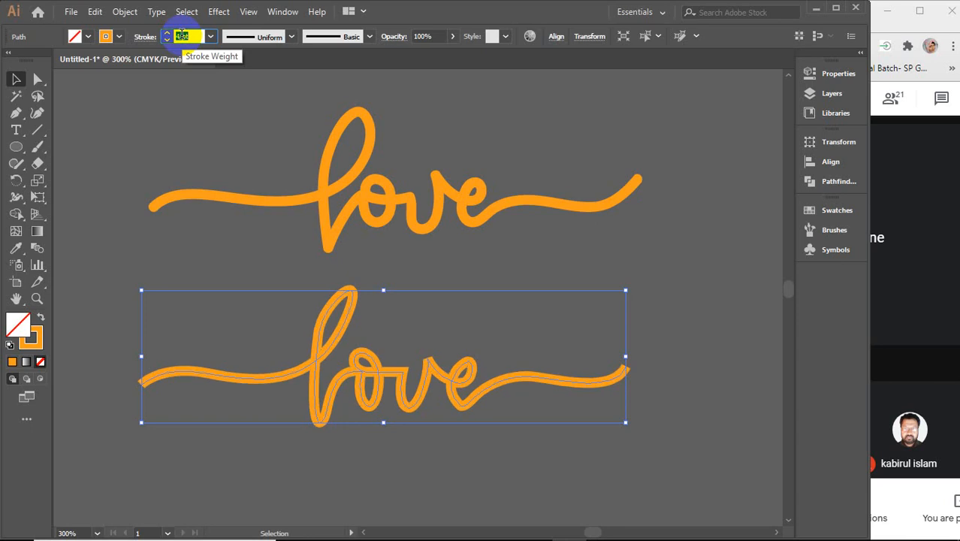
{"action": "left_click", "coordinate": [291, 36]}
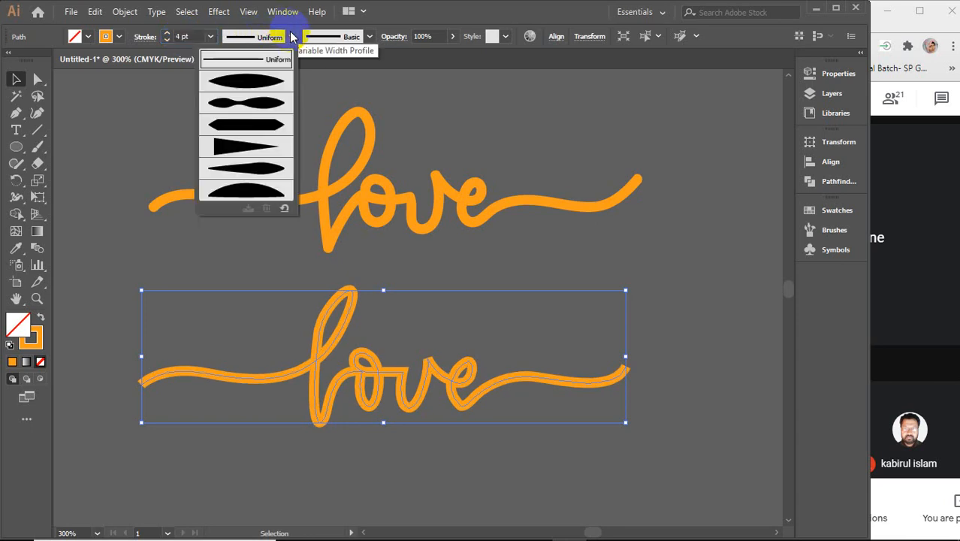
{"action": "left_click", "coordinate": [256, 82]}
{"action": "left_click", "coordinate": [719, 328]}
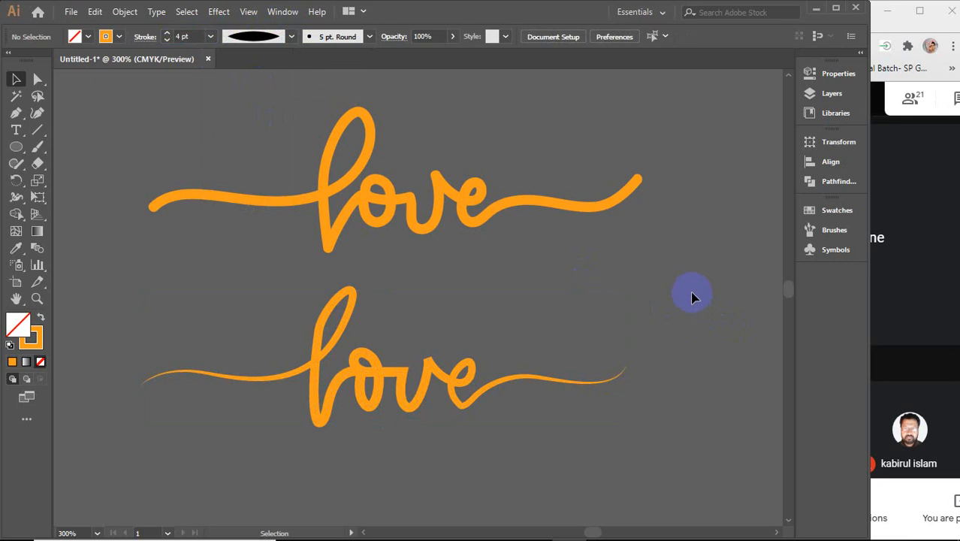
Step: Select the lower "love" path and shift the junction anchor of the "o" outward toward the "l" with the Curvature tool
{"action": "left_click", "coordinate": [408, 381]}
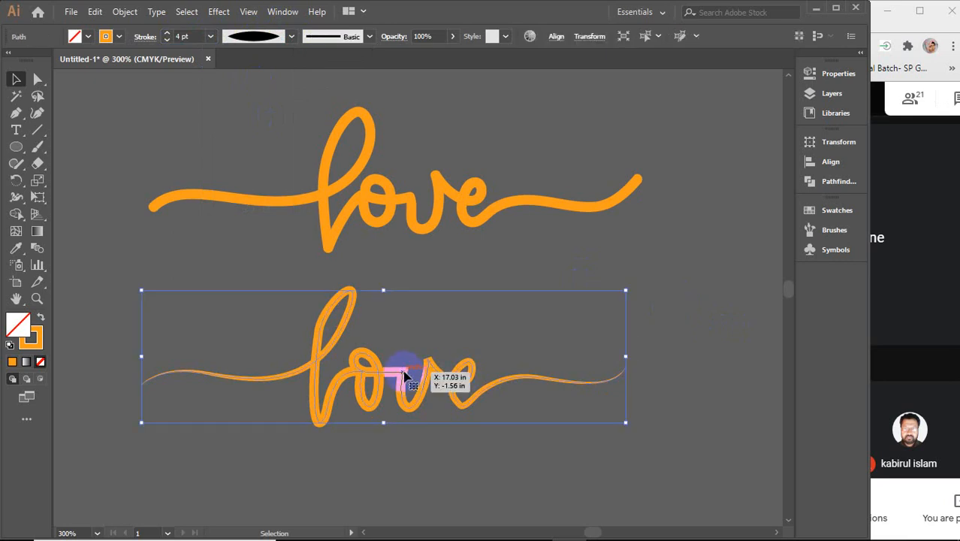
{"action": "left_click", "coordinate": [406, 380]}
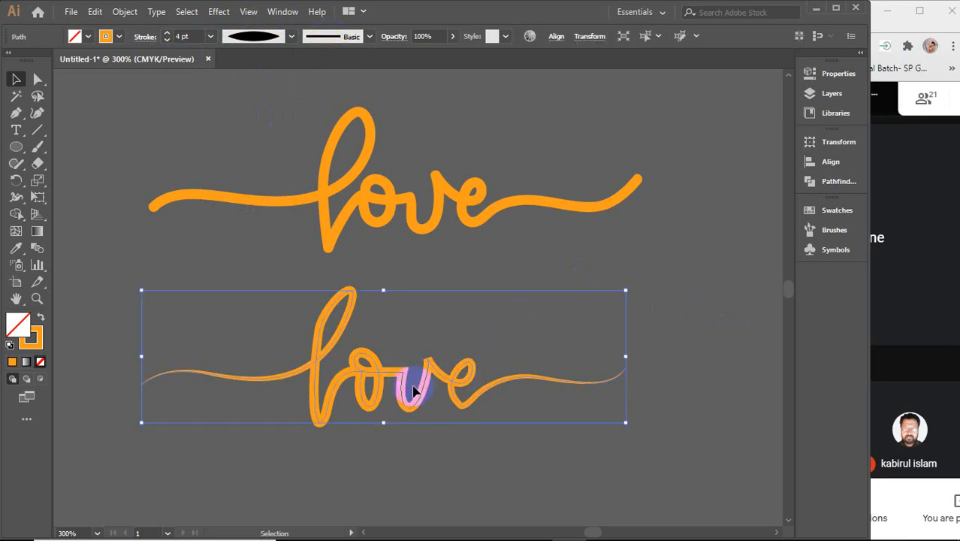
{"action": "left_click_drag", "start_coordinate": [377, 451], "coordinate": [386, 421]}
{"action": "left_click", "coordinate": [37, 113]}
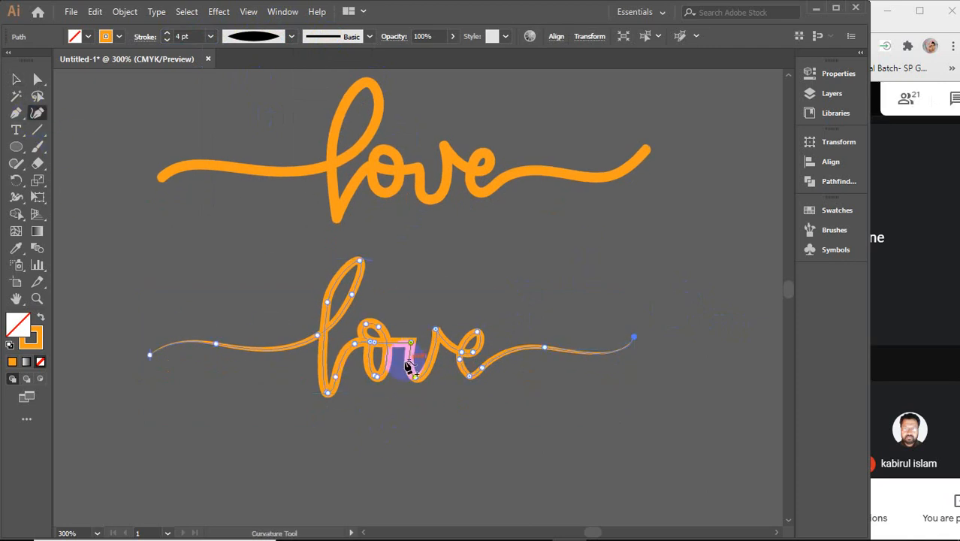
{"action": "scroll", "coordinate": [335, 383], "scroll_direction": "up", "scroll_amount": 1}
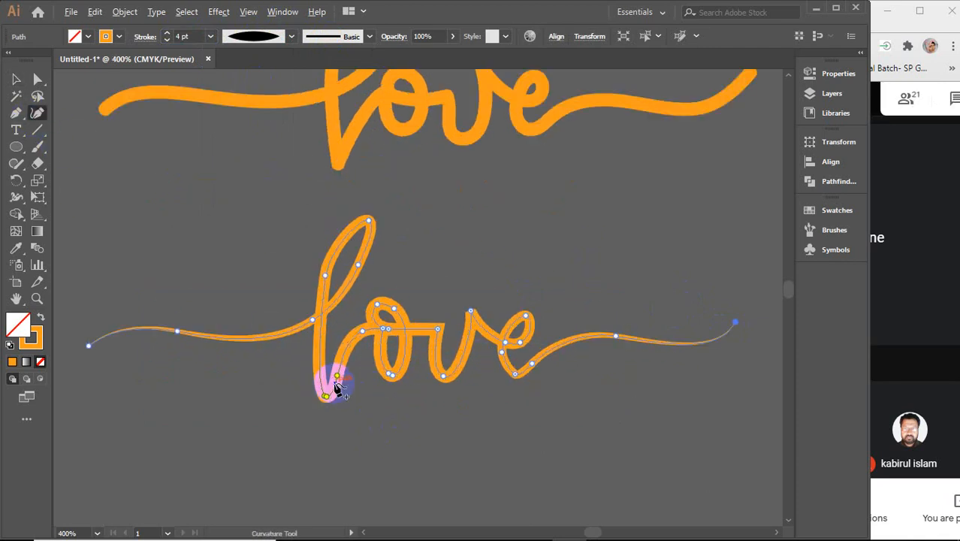
{"action": "scroll", "coordinate": [336, 386], "scroll_direction": "up", "scroll_amount": 1}
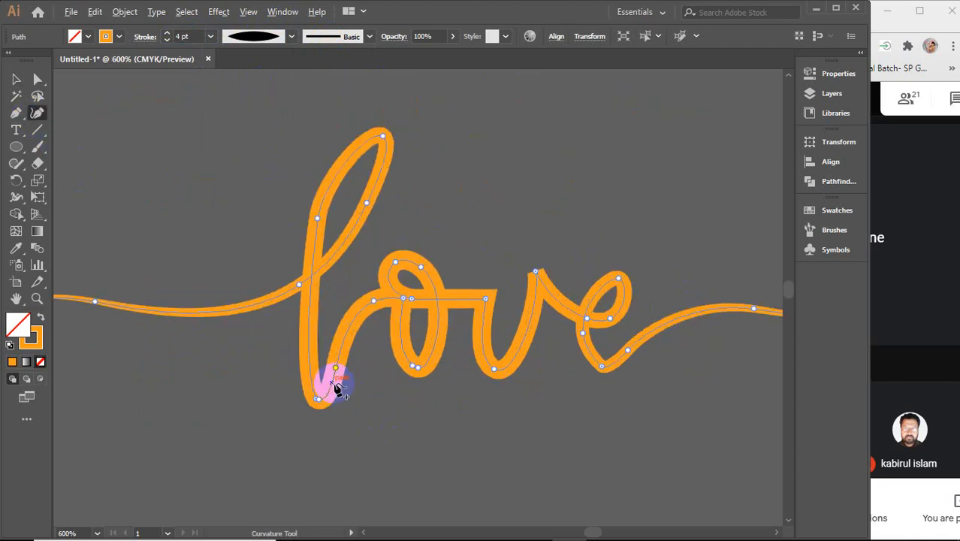
{"action": "left_click", "coordinate": [399, 301]}
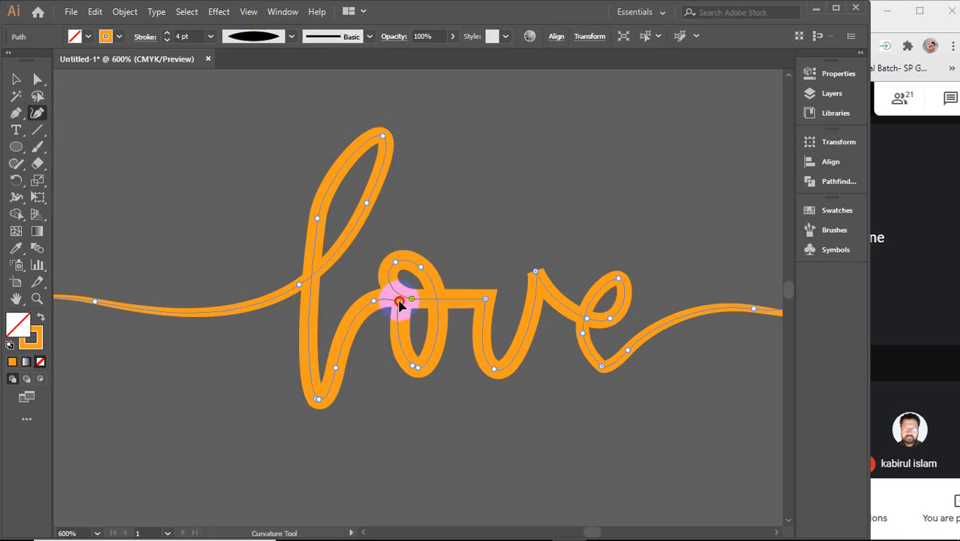
{"action": "mouse_move", "coordinate": [396, 304]}
{"action": "left_mouse_down"}
{"action": "mouse_move", "coordinate": [417, 301]}
{"action": "mouse_move", "coordinate": [392, 296]}
{"action": "mouse_move", "coordinate": [387, 310]}
{"action": "mouse_move", "coordinate": [410, 278]}
{"action": "mouse_move", "coordinate": [387, 312]}
{"action": "mouse_move", "coordinate": [385, 300]}
{"action": "mouse_move", "coordinate": [395, 326]}
{"action": "mouse_move", "coordinate": [393, 302]}
{"action": "left_mouse_up"}
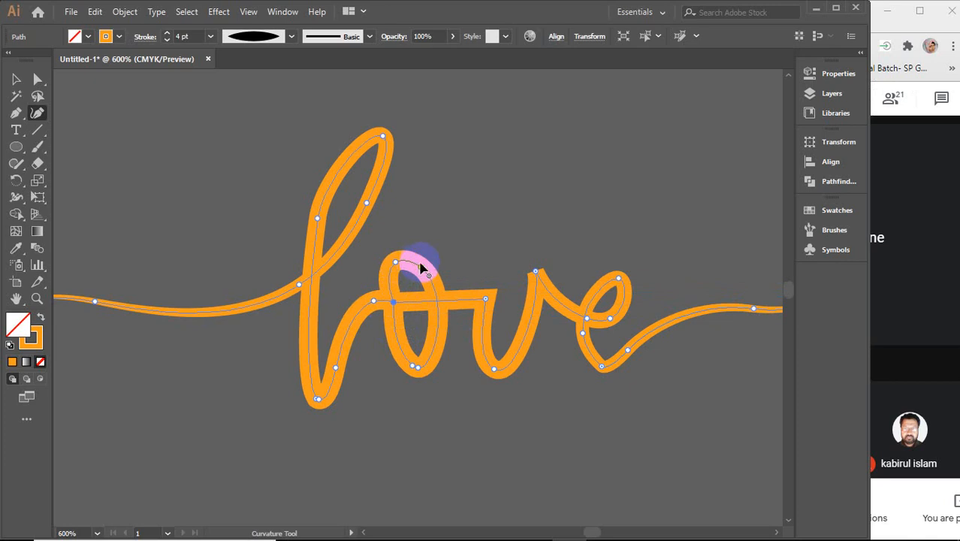
Step: Round out the "o" by spreading its top and bottom anchors and nudging its junction anchor closer to the "l"
{"action": "mouse_move", "coordinate": [420, 266]}
{"action": "left_mouse_down"}
{"action": "mouse_move", "coordinate": [432, 265]}
{"action": "mouse_move", "coordinate": [405, 268]}
{"action": "left_mouse_up"}
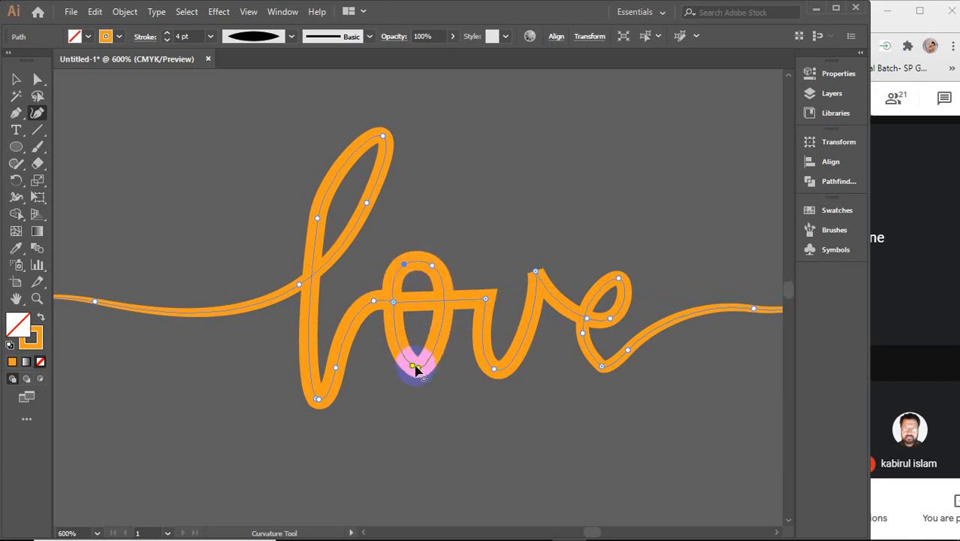
{"action": "mouse_move", "coordinate": [418, 368]}
{"action": "left_mouse_down"}
{"action": "mouse_move", "coordinate": [428, 365]}
{"action": "mouse_move", "coordinate": [406, 368]}
{"action": "left_mouse_up"}
{"action": "left_click", "coordinate": [394, 303]}
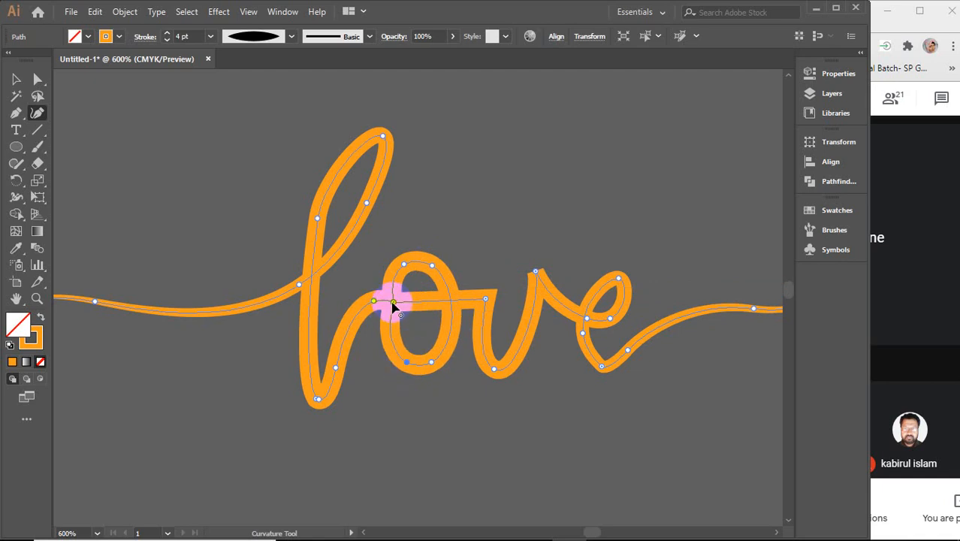
{"action": "left_click_drag", "start_coordinate": [393, 303], "coordinate": [386, 302]}
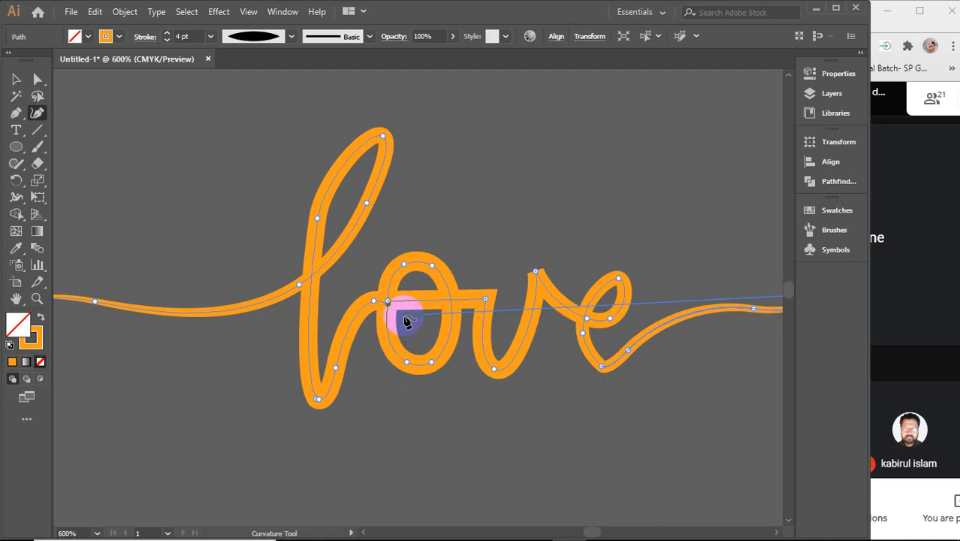
Step: Reshape the "l" by extending its base downward, deleting the extra anchor above it, and pulling the loop's outer curve wider
{"action": "left_click", "coordinate": [336, 368]}
{"action": "left_click_drag", "start_coordinate": [336, 368], "coordinate": [320, 425]}
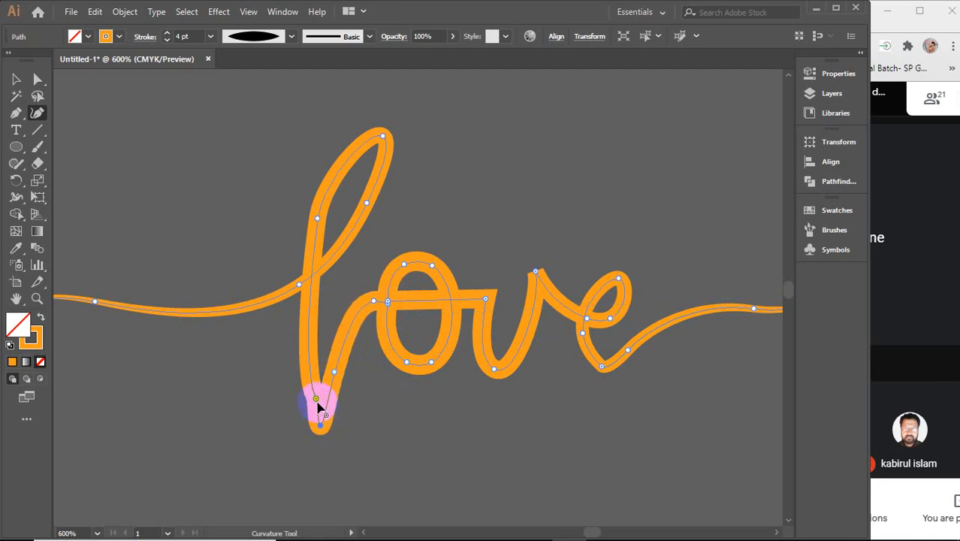
{"action": "left_click", "coordinate": [316, 399]}
{"action": "key", "text": "Delete"}
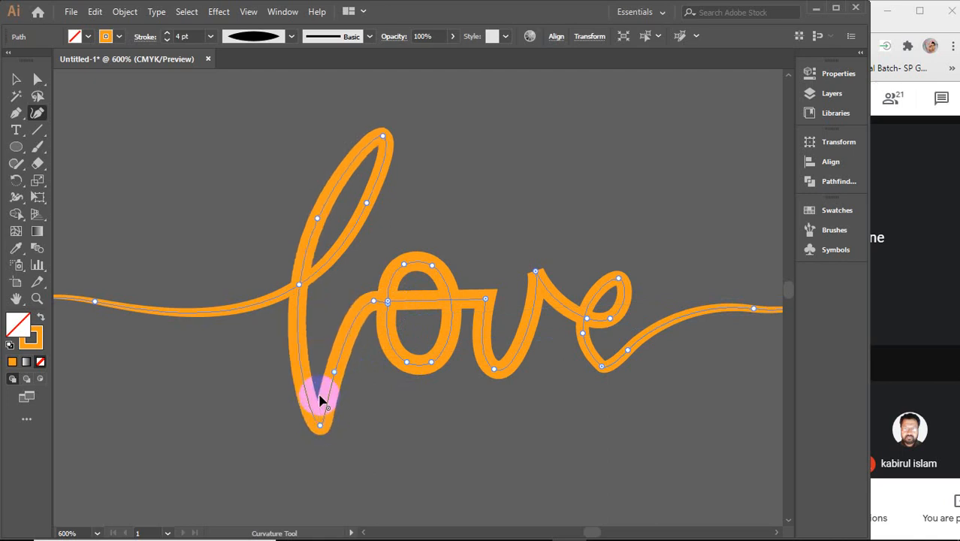
{"action": "left_click", "coordinate": [318, 220]}
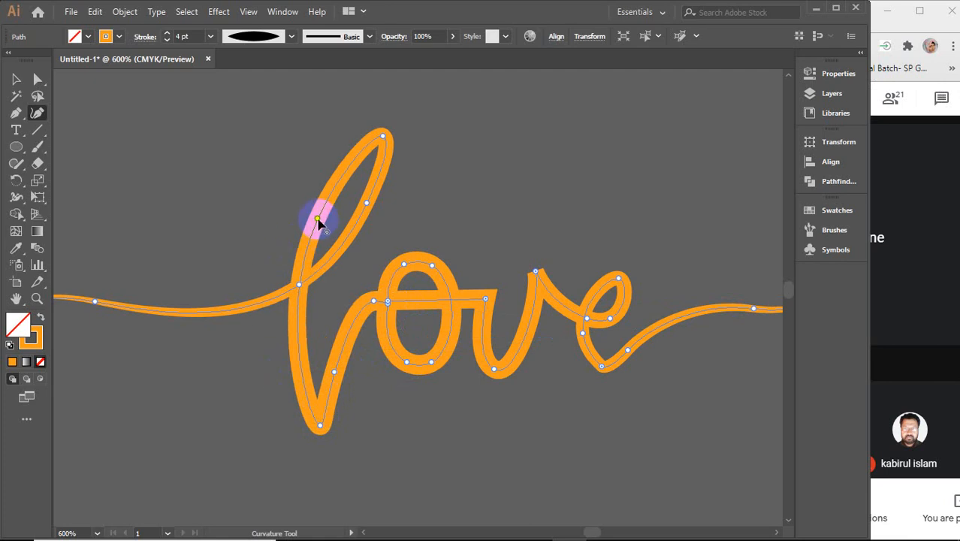
{"action": "left_click_drag", "start_coordinate": [318, 220], "coordinate": [296, 186]}
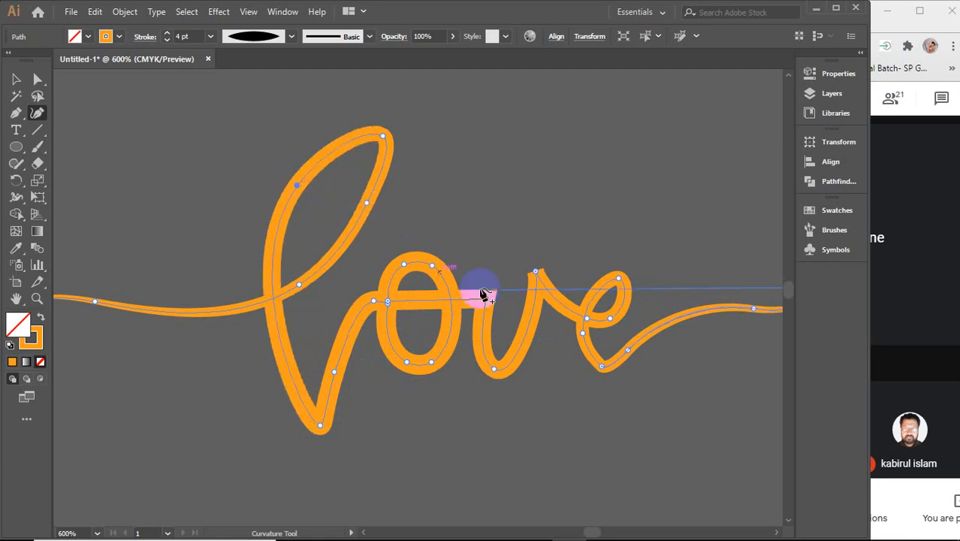
Step: Widen the base of the "v" by adding an anchor on its upstroke and pulling it down
{"action": "left_click", "coordinate": [485, 295]}
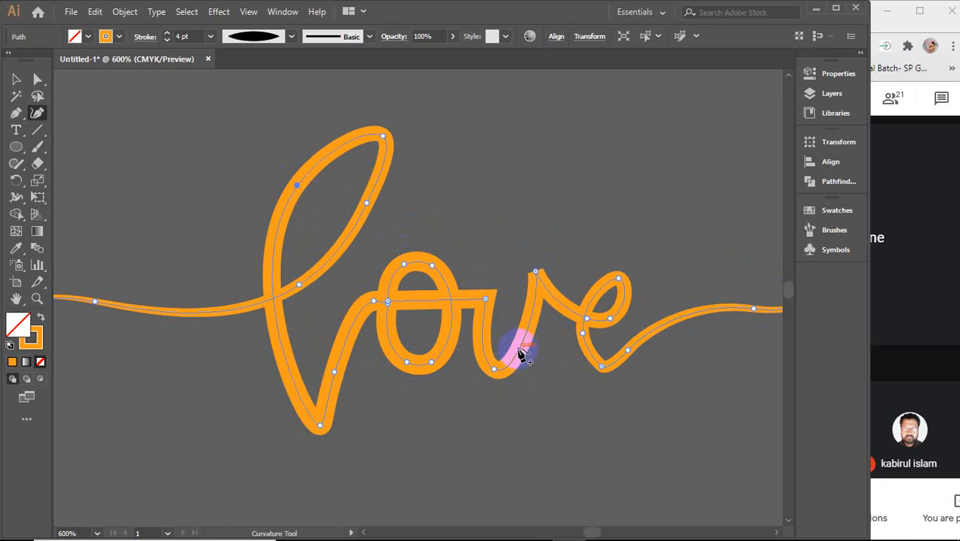
{"action": "left_click", "coordinate": [521, 353]}
{"action": "left_click_drag", "start_coordinate": [519, 349], "coordinate": [520, 369]}
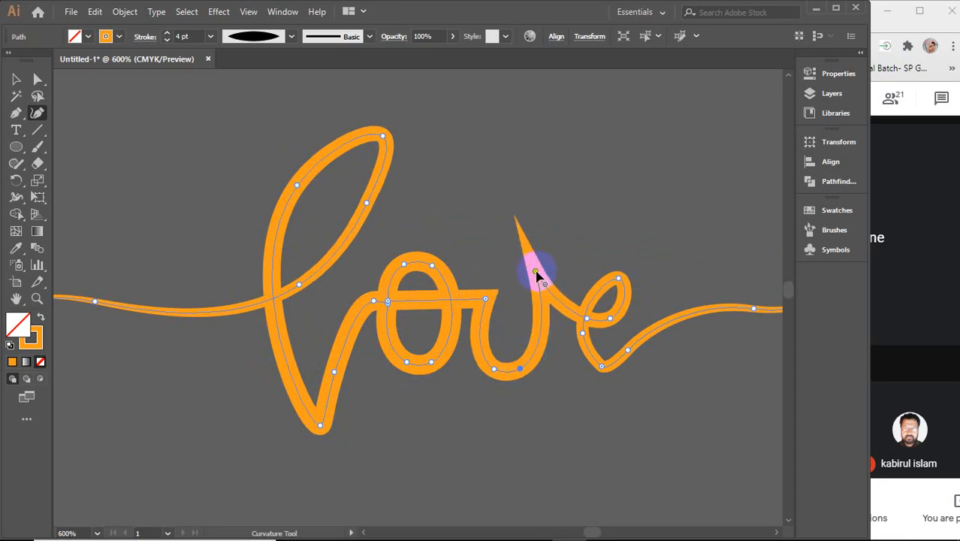
Step: Refine the anchors around the "v" peak to replace its long spike with a short rounded tip
{"action": "left_click_drag", "start_coordinate": [534, 276], "coordinate": [540, 292]}
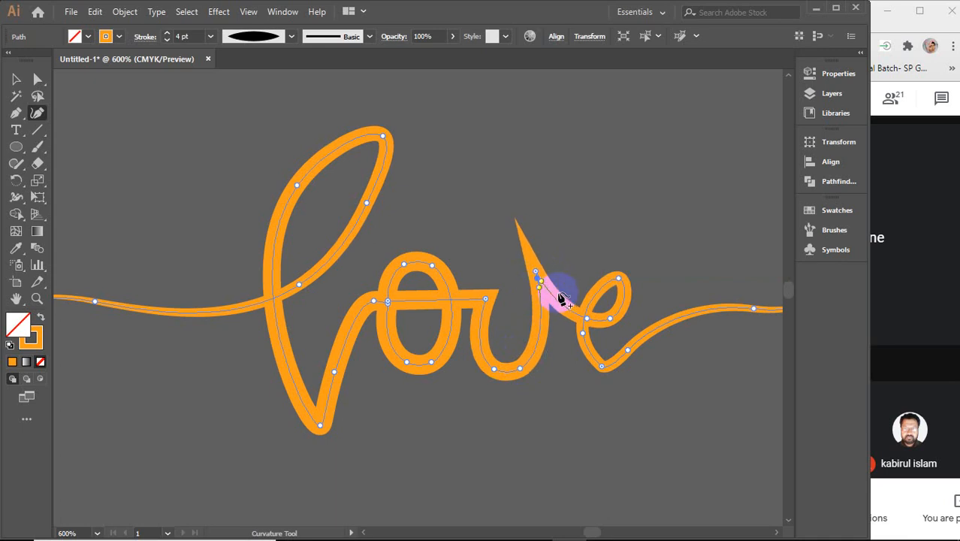
{"action": "key", "text": "ctrl+z"}
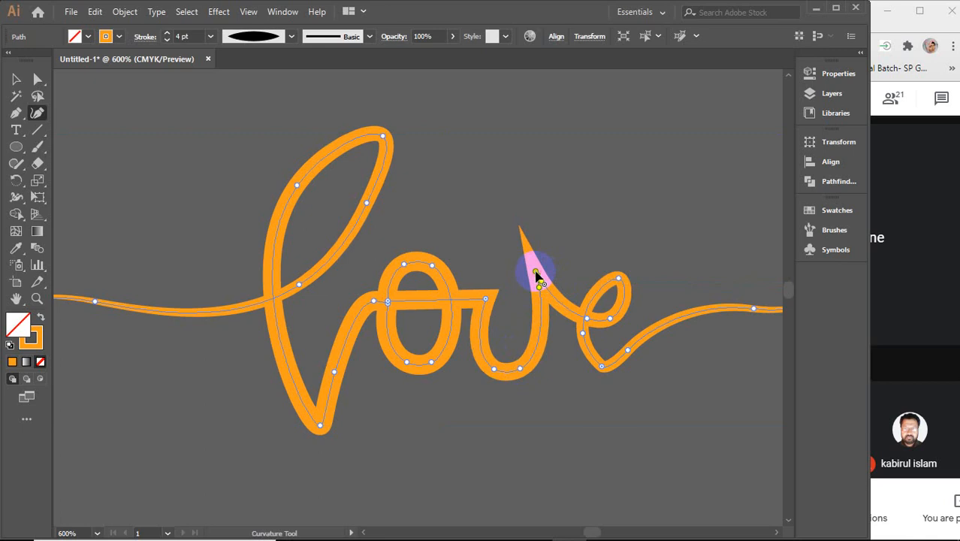
{"action": "scroll", "coordinate": [537, 278], "scroll_direction": "up", "scroll_amount": 3}
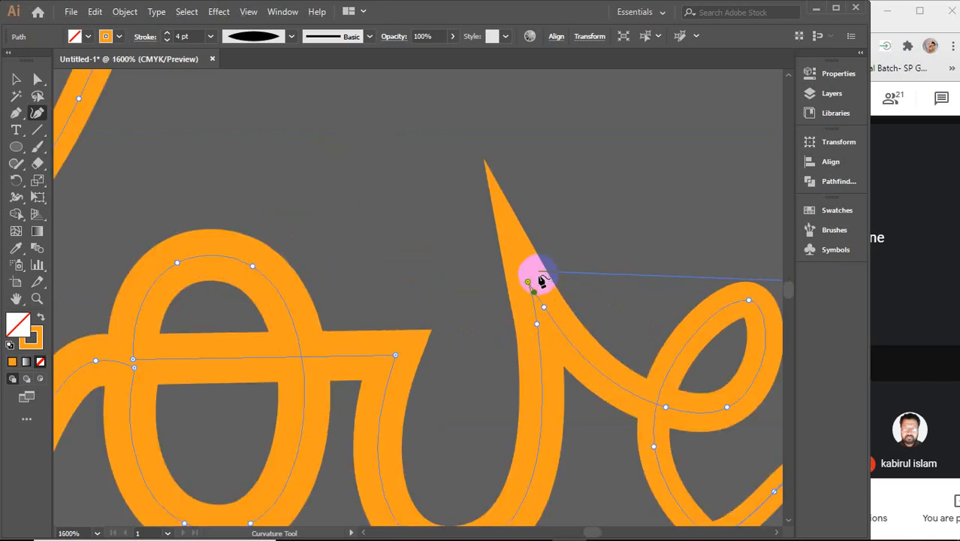
{"action": "key", "text": "Delete"}
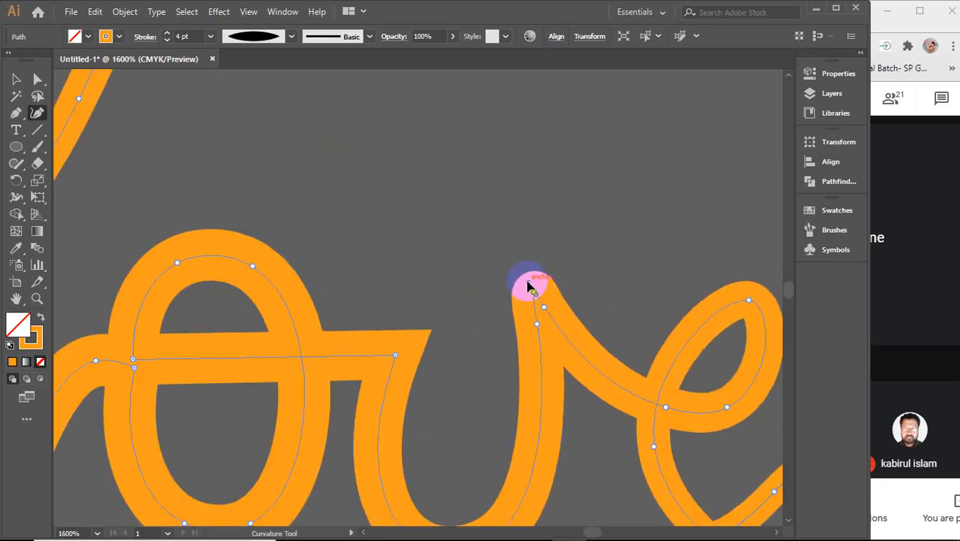
{"action": "scroll", "coordinate": [531, 287], "scroll_direction": "down", "scroll_amount": 2}
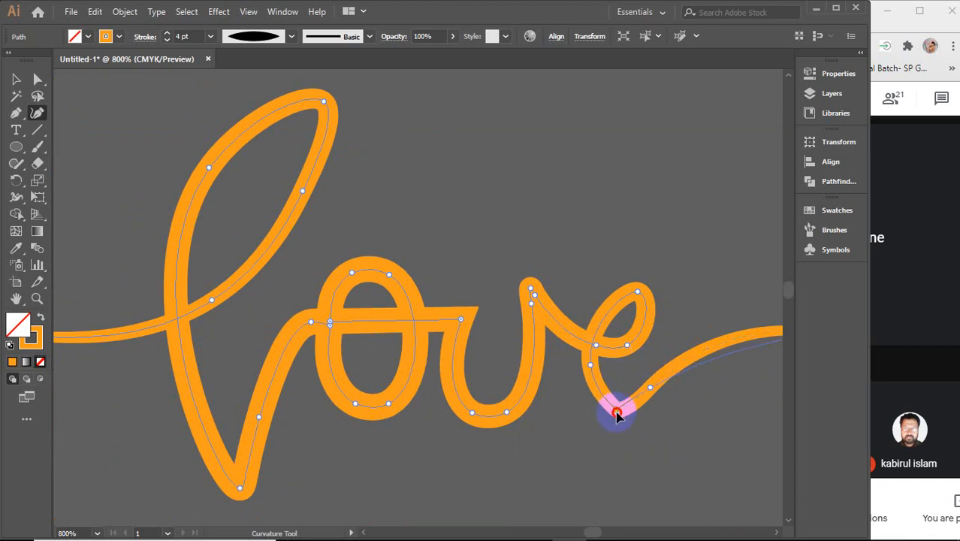
Step: Round the base of the "e" by adding an anchor beside its lowest point, deleting the old anchor, and moving the new one into its place
{"action": "double_click", "coordinate": [616, 410]}
{"action": "left_click", "coordinate": [650, 389]}
{"action": "scroll", "coordinate": [652, 393], "scroll_direction": "down", "scroll_amount": 1}
{"action": "key", "text": "space"}
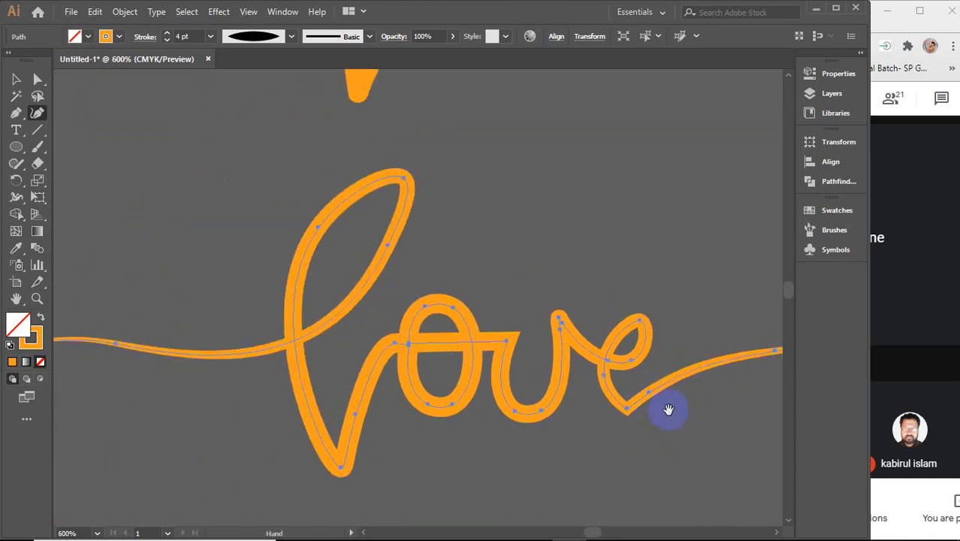
{"action": "left_click_drag", "start_coordinate": [681, 411], "coordinate": [383, 387]}
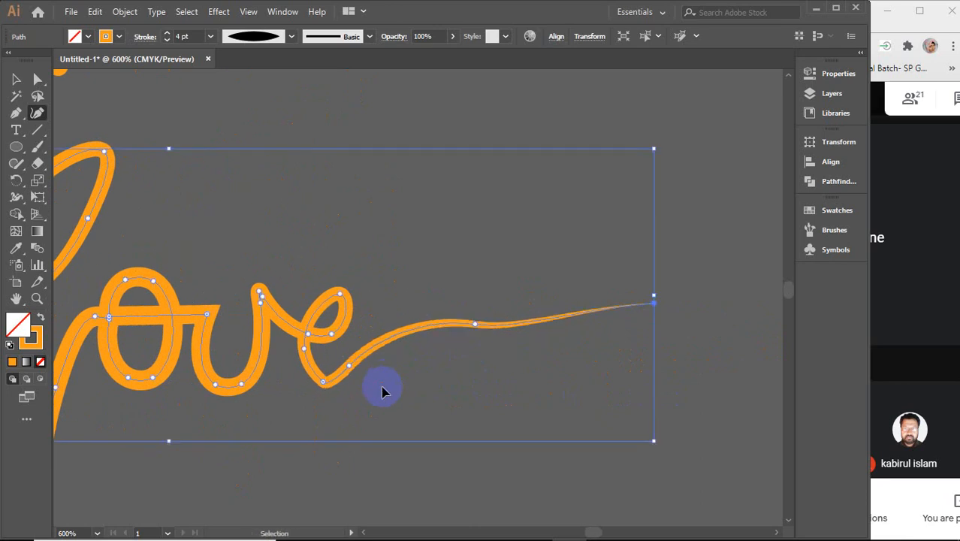
{"action": "left_click", "coordinate": [349, 372]}
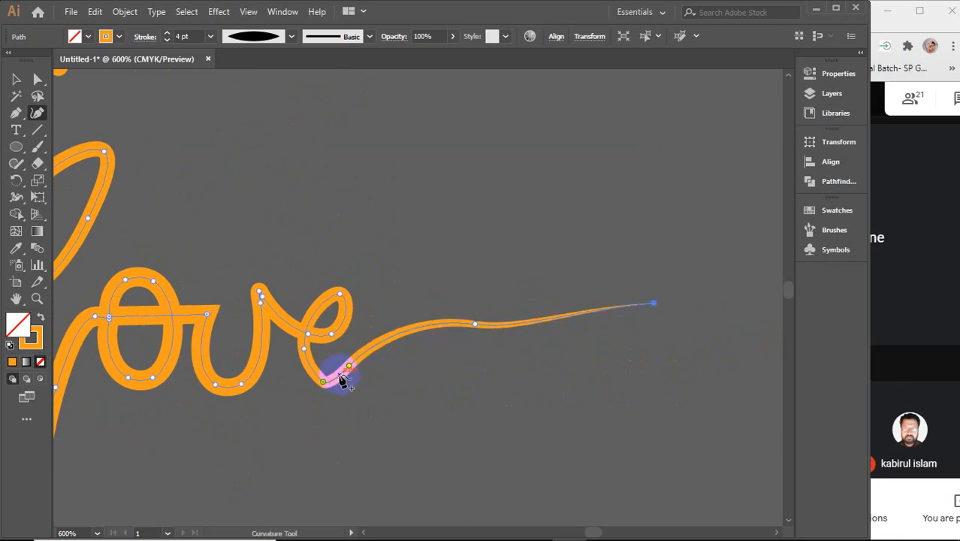
{"action": "left_click", "coordinate": [338, 374]}
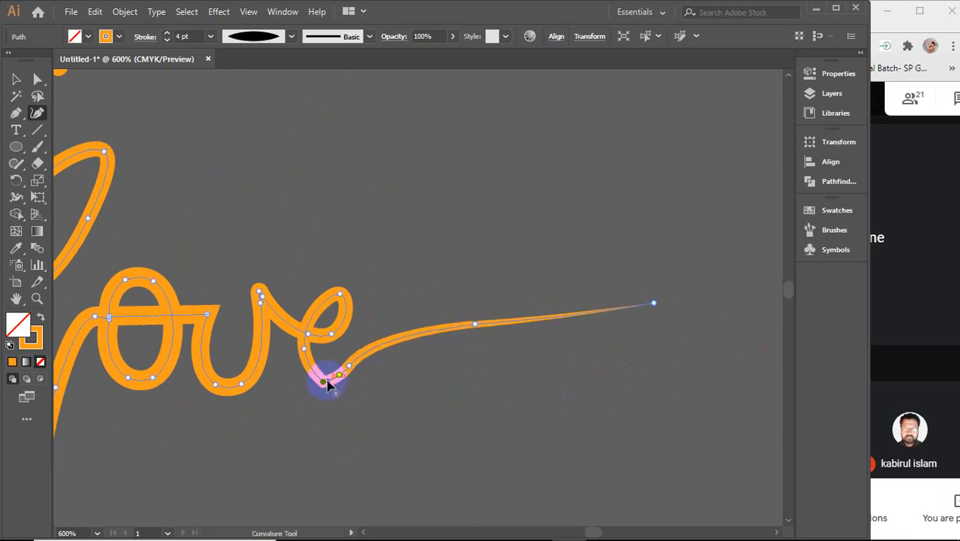
{"action": "key", "text": "Delete"}
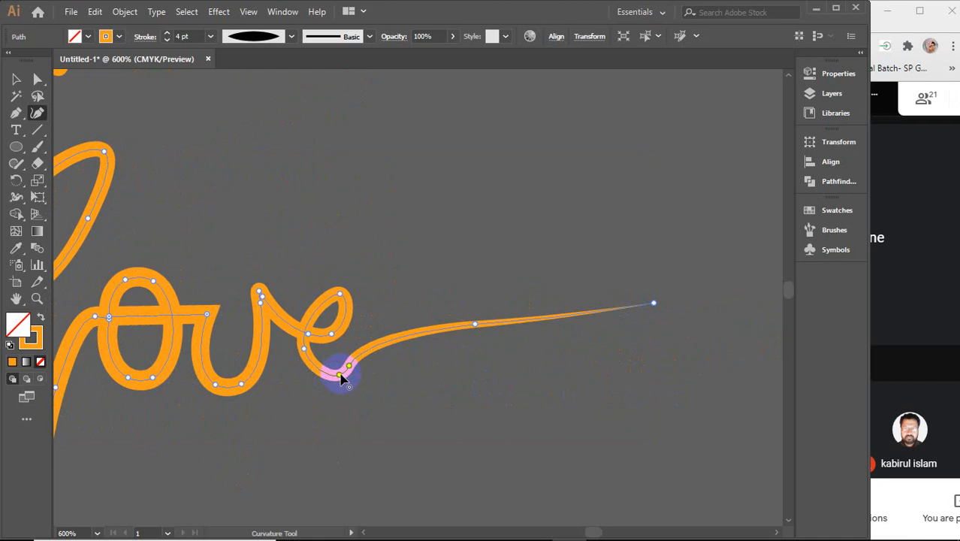
{"action": "left_click_drag", "start_coordinate": [340, 377], "coordinate": [322, 379]}
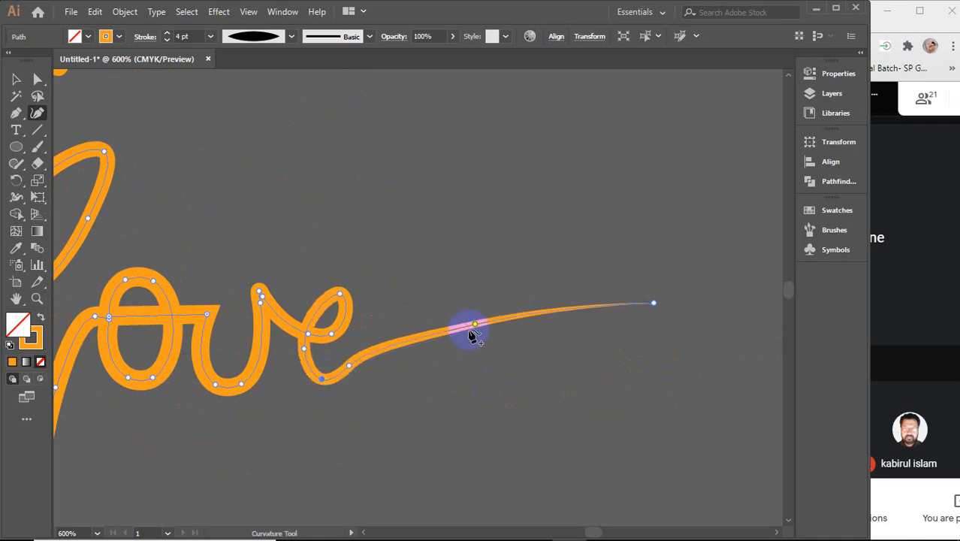
Step: Reshape the tail after the "e" into a rising wave by repositioning its two middle anchors, and deselect the path
{"action": "left_click_drag", "start_coordinate": [474, 325], "coordinate": [478, 316]}
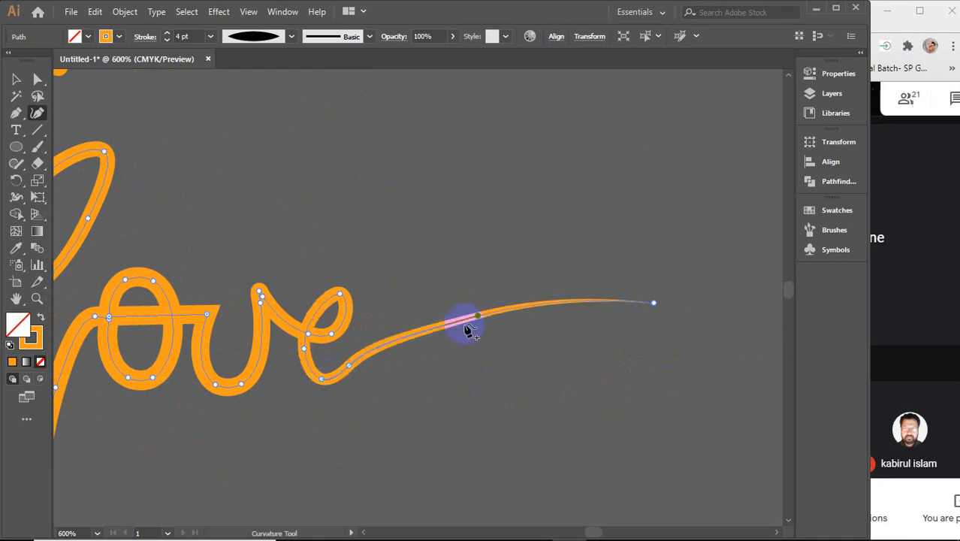
{"action": "left_click_drag", "start_coordinate": [350, 368], "coordinate": [394, 354]}
{"action": "left_click", "coordinate": [478, 317]}
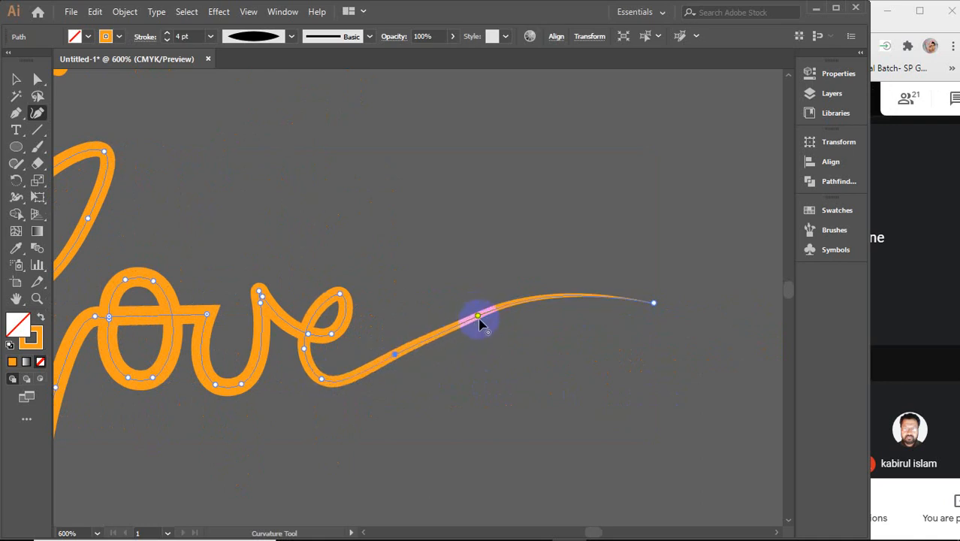
{"action": "left_click_drag", "start_coordinate": [474, 316], "coordinate": [466, 311]}
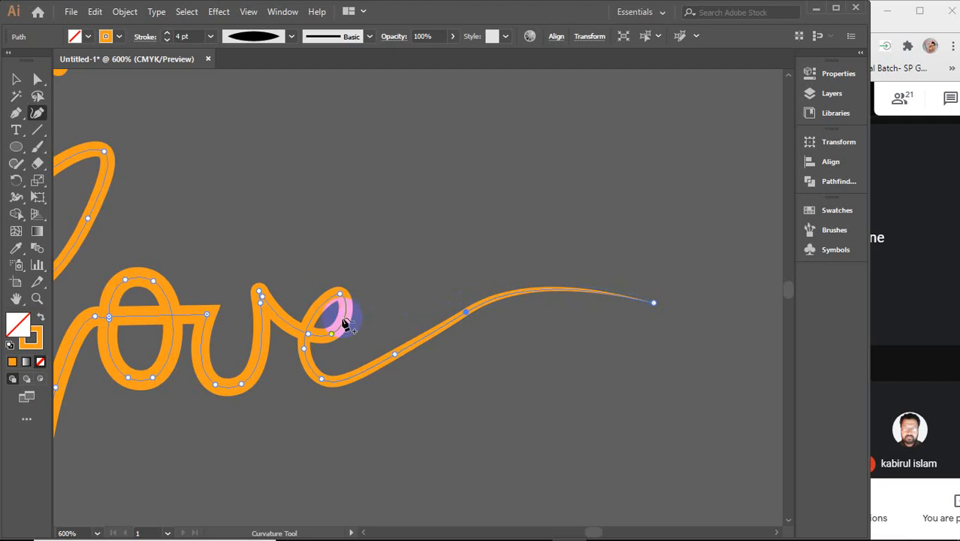
{"action": "left_click", "coordinate": [16, 79]}
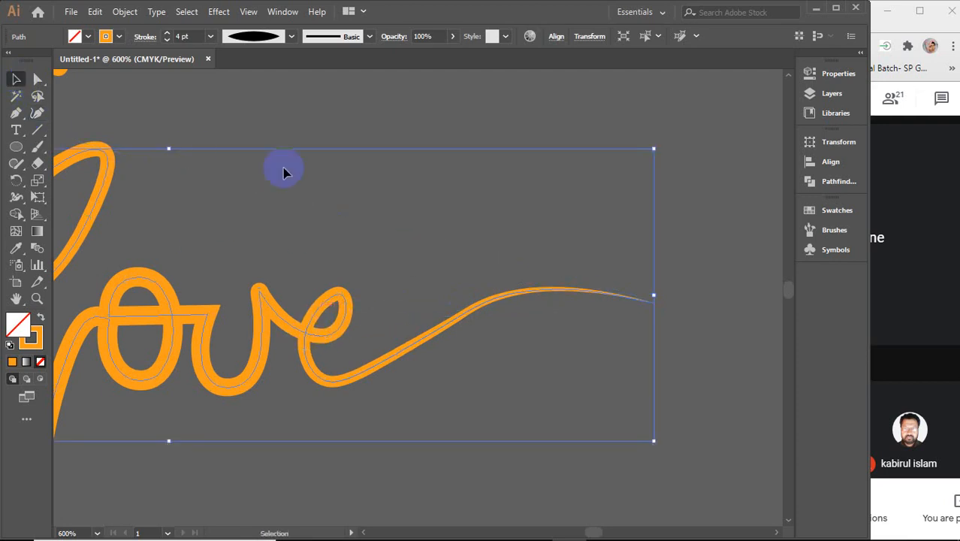
{"action": "left_click", "coordinate": [345, 216]}
Step: Compare the two orange "love" letterings with the black reference image and select both of them
{"action": "scroll", "coordinate": [345, 215], "scroll_direction": "down", "scroll_amount": 3}
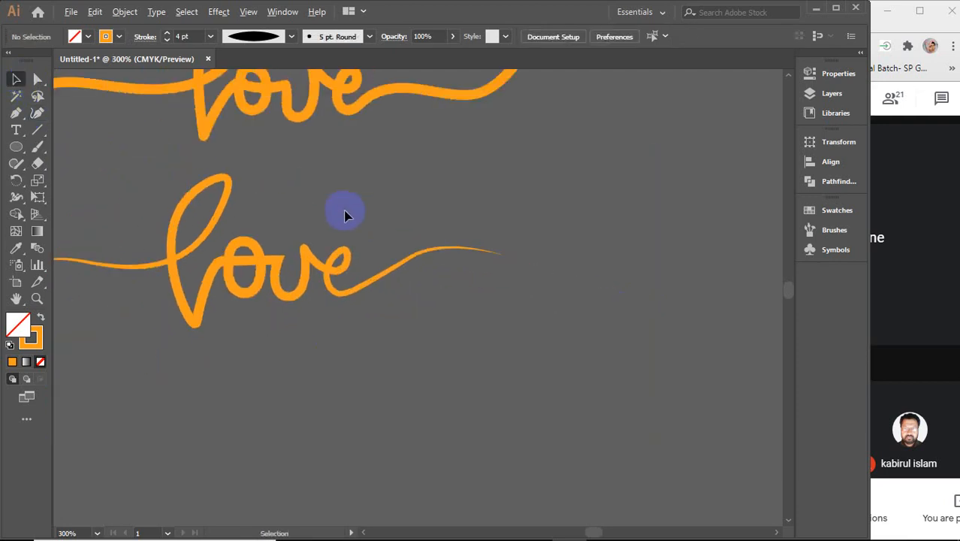
{"action": "left_click_drag", "start_coordinate": [314, 184], "coordinate": [394, 315]}
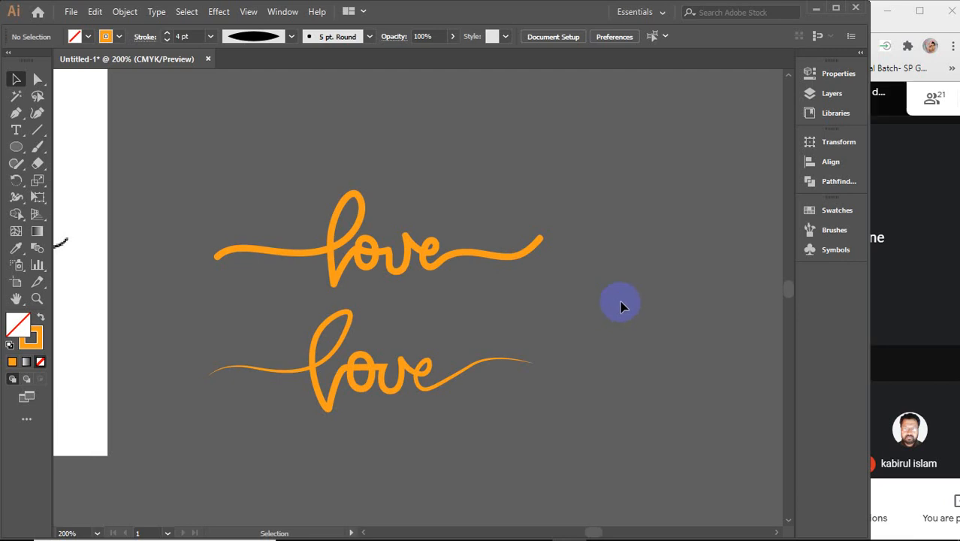
{"action": "scroll", "coordinate": [501, 272], "scroll_direction": "down", "scroll_amount": 2}
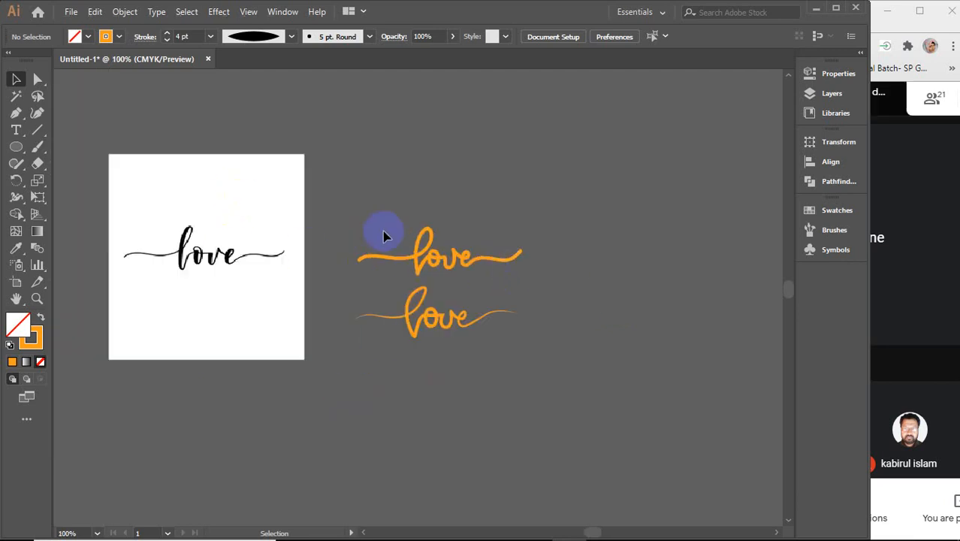
{"action": "left_click_drag", "start_coordinate": [351, 212], "coordinate": [515, 384]}
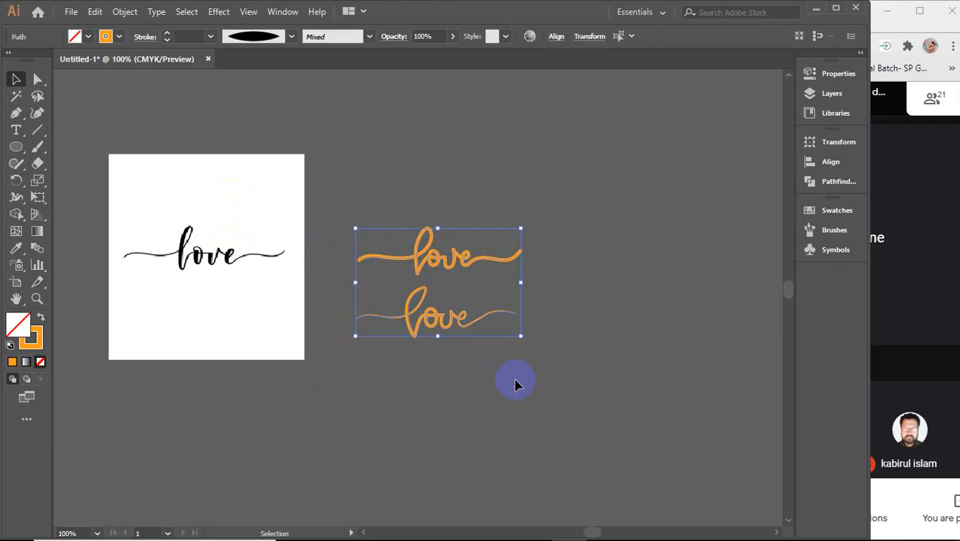
Step: Switch to the Chrome window with the calligraphy results and search Google Images for "cartoon characters"
{"action": "mouse_move", "coordinate": [500, 526]}
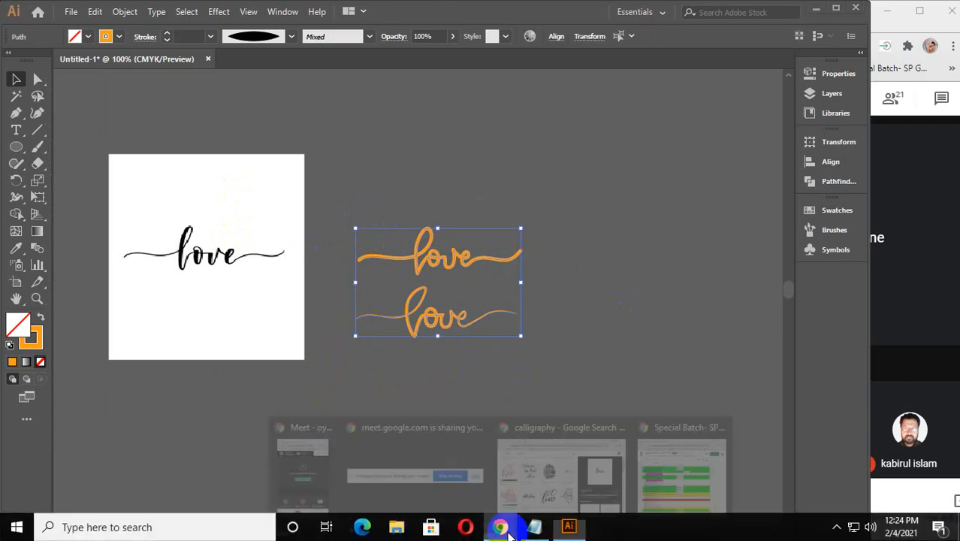
{"action": "left_click", "coordinate": [549, 485]}
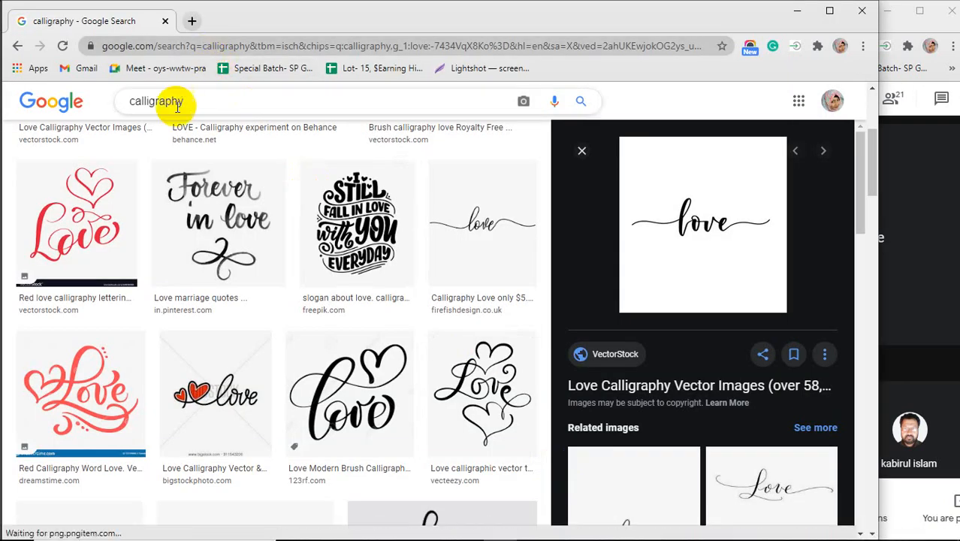
{"action": "left_click_drag", "start_coordinate": [171, 100], "coordinate": [122, 107]}
{"action": "type", "text": "car"}
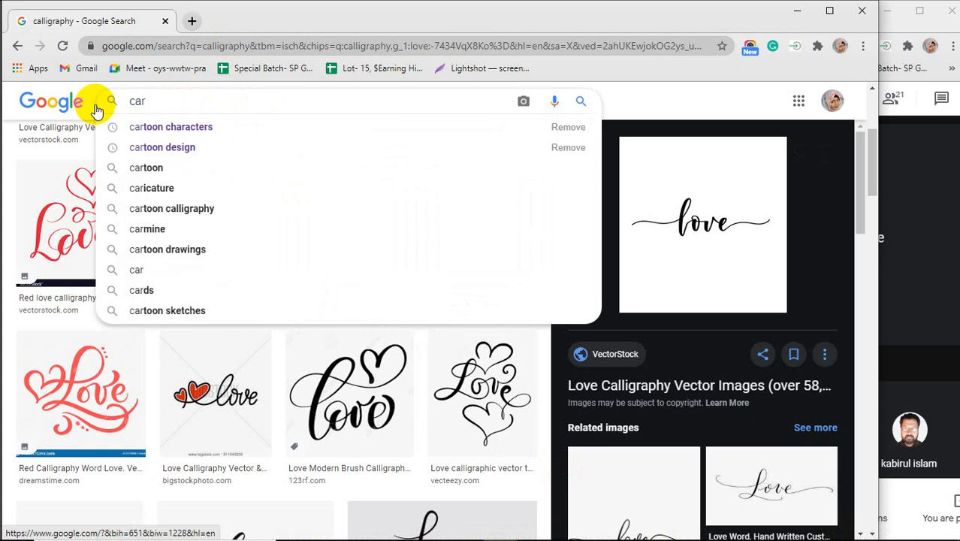
{"action": "key", "text": "Down"}
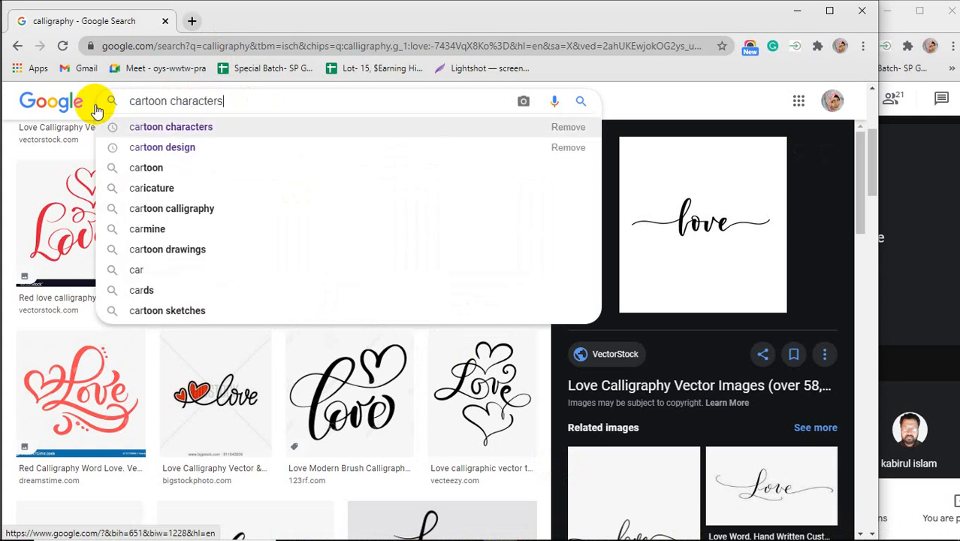
{"action": "key", "text": "Return"}
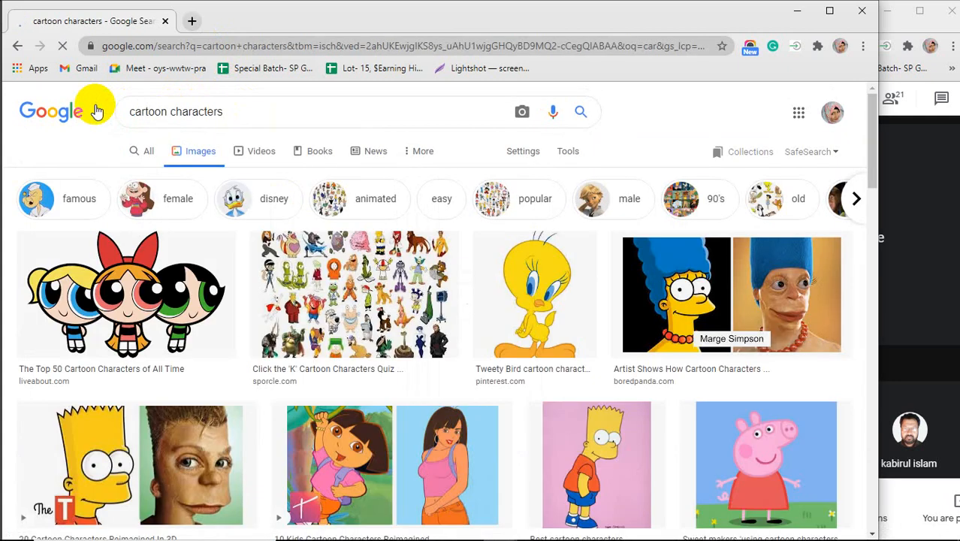
Step: Refine the image search to "simple cartoon characters" and filter the results by "easy"
{"action": "left_click", "coordinate": [134, 117]}
{"action": "type", "text": "sim"}
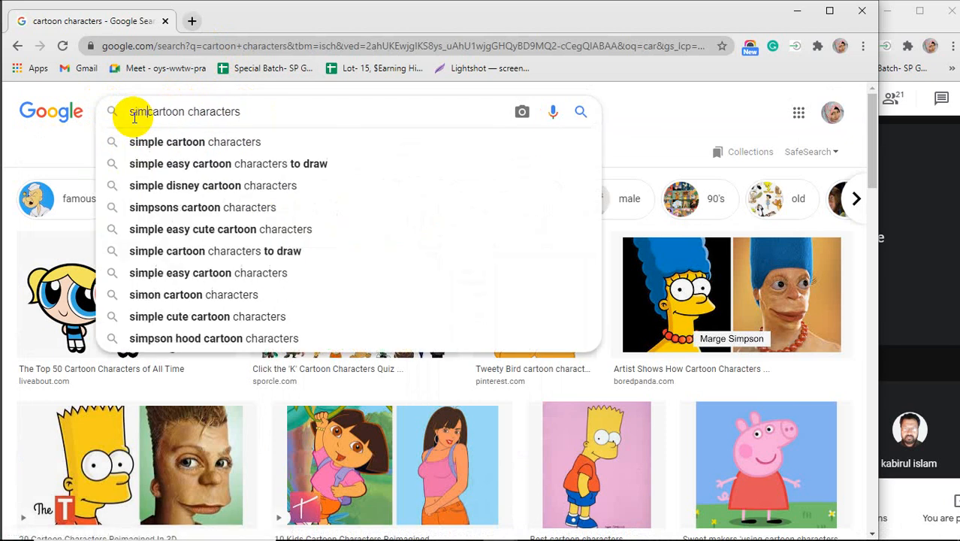
{"action": "key", "text": "Down"}
{"action": "key", "text": "Return"}
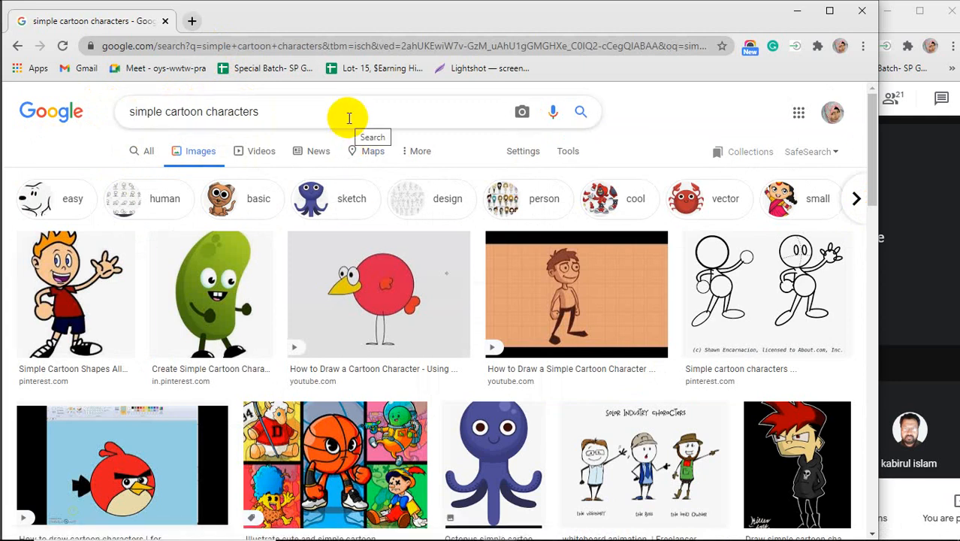
{"action": "left_click", "coordinate": [50, 208]}
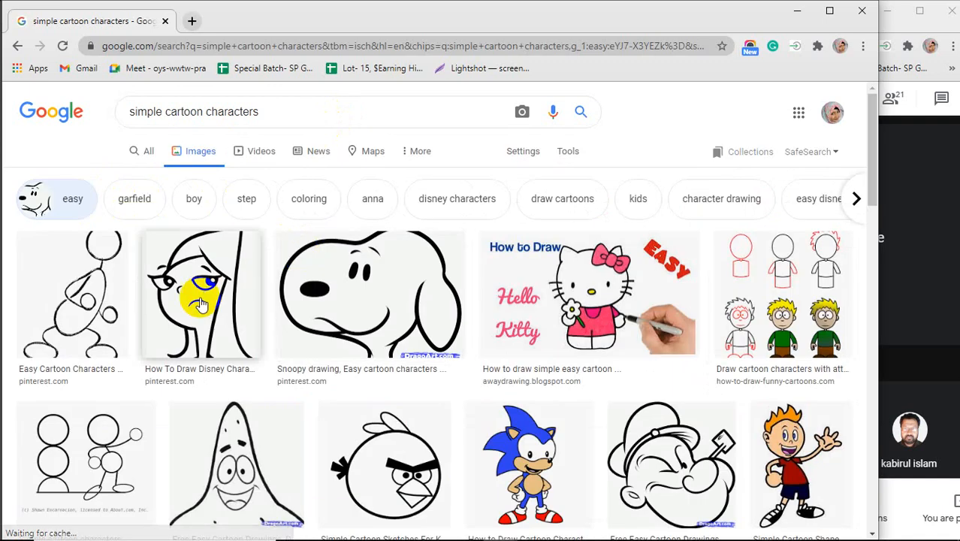
{"action": "scroll", "coordinate": [84, 299], "scroll_direction": "down", "scroll_amount": 1}
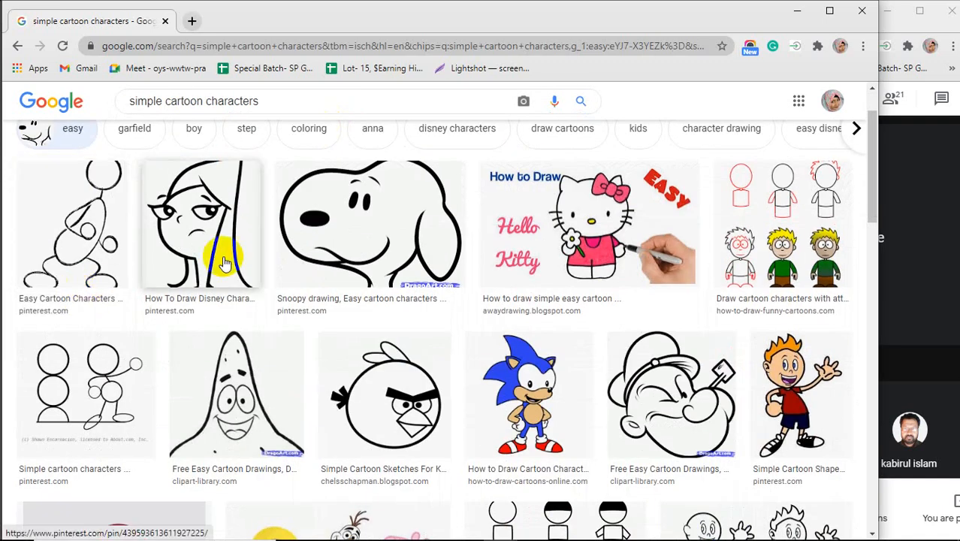
Step: Open the line drawing of the long-haired girl from the results, copy its image, and return to Illustrator
{"action": "left_click", "coordinate": [214, 229]}
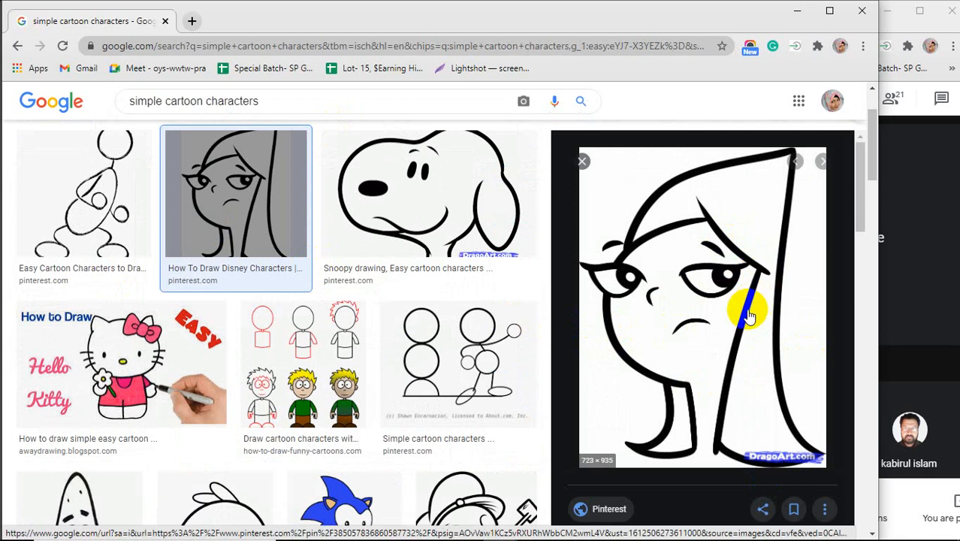
{"action": "right_click", "coordinate": [668, 272]}
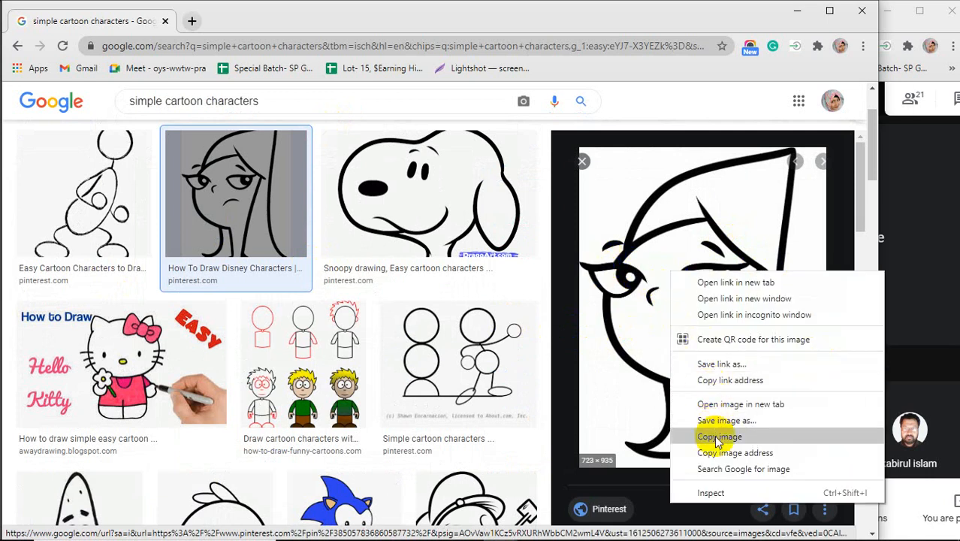
{"action": "left_click", "coordinate": [717, 437]}
{"action": "left_click", "coordinate": [797, 16]}
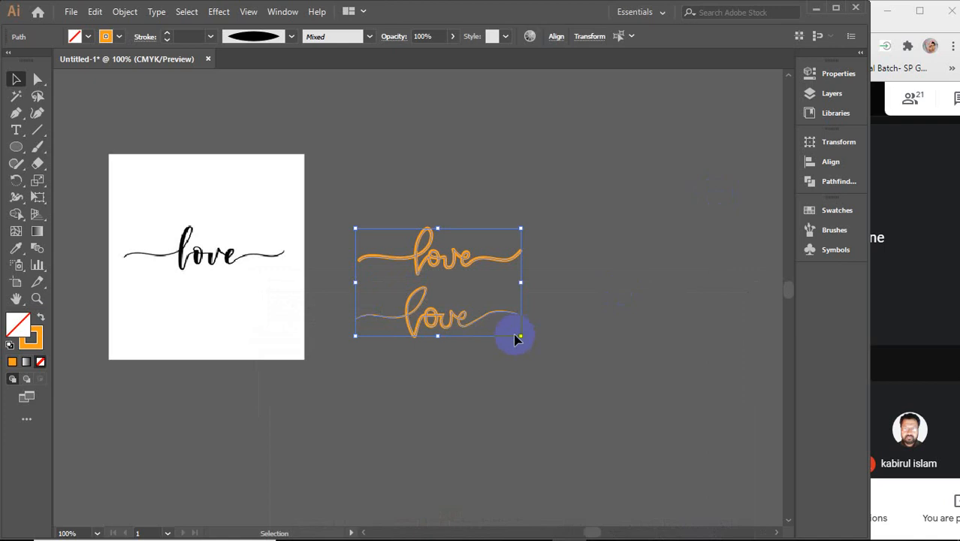
Step: Paste the copied girl drawing beside the orange letterings, scale it down, move it farther away from them, and deselect it
{"action": "left_click_drag", "start_coordinate": [648, 326], "coordinate": [217, 293]}
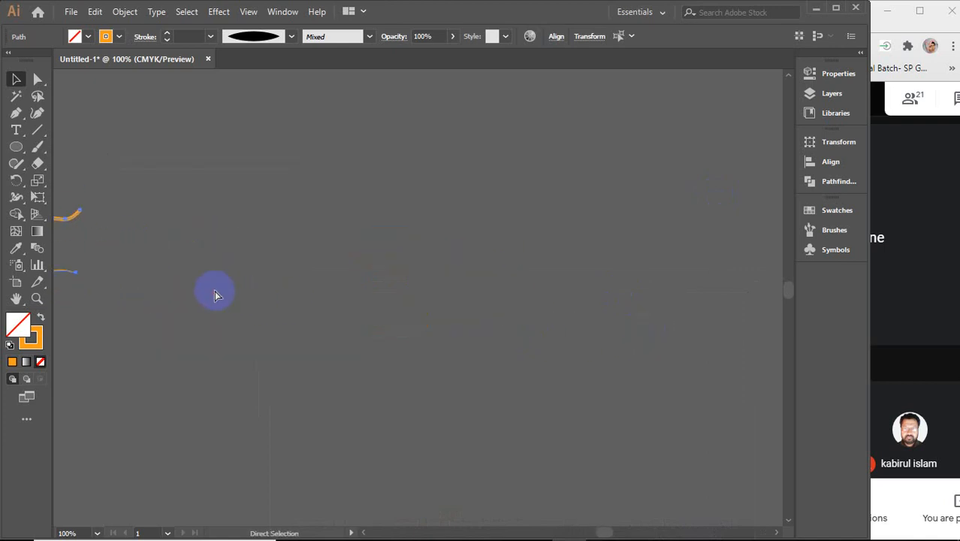
{"action": "key", "text": "ctrl+v"}
{"action": "scroll", "coordinate": [343, 270], "scroll_direction": "down", "scroll_amount": 3}
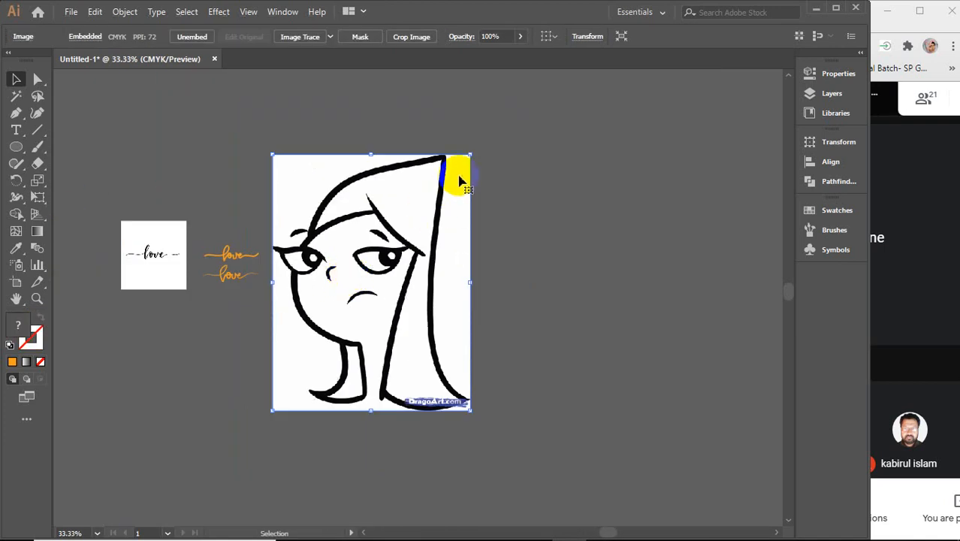
{"action": "left_click_drag", "start_coordinate": [469, 156], "coordinate": [350, 309]}
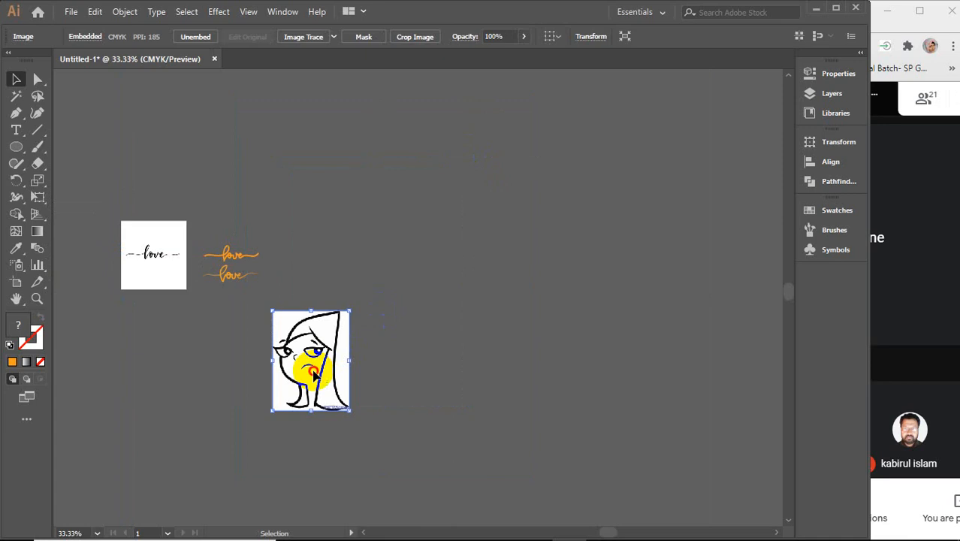
{"action": "left_click_drag", "start_coordinate": [315, 372], "coordinate": [398, 273]}
{"action": "key", "text": "ctrl+shift+a"}
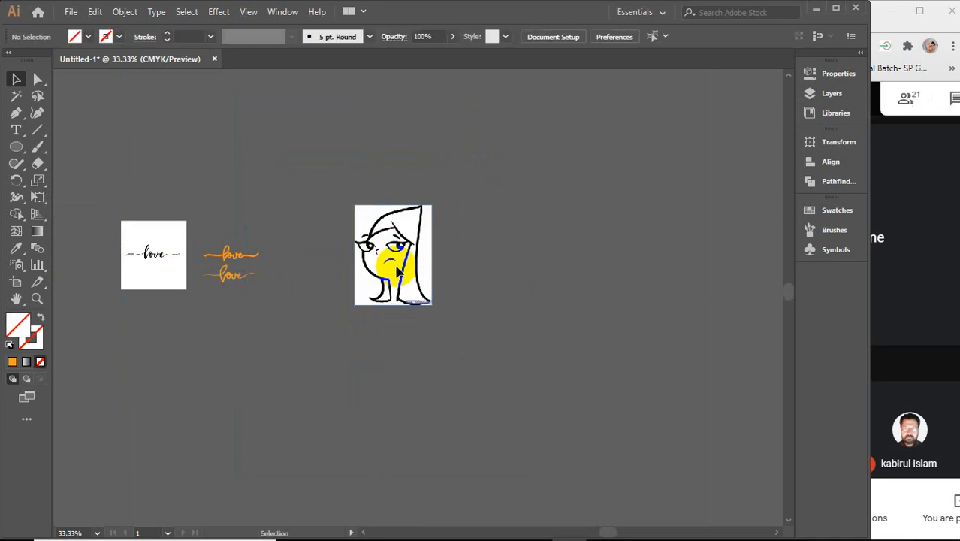
Step: Trace the girl's fringe line and the outline of her left-hand eye in orange using the Paintbrush with the 5 pt. Round brush
{"action": "key", "text": "ctrl+1"}
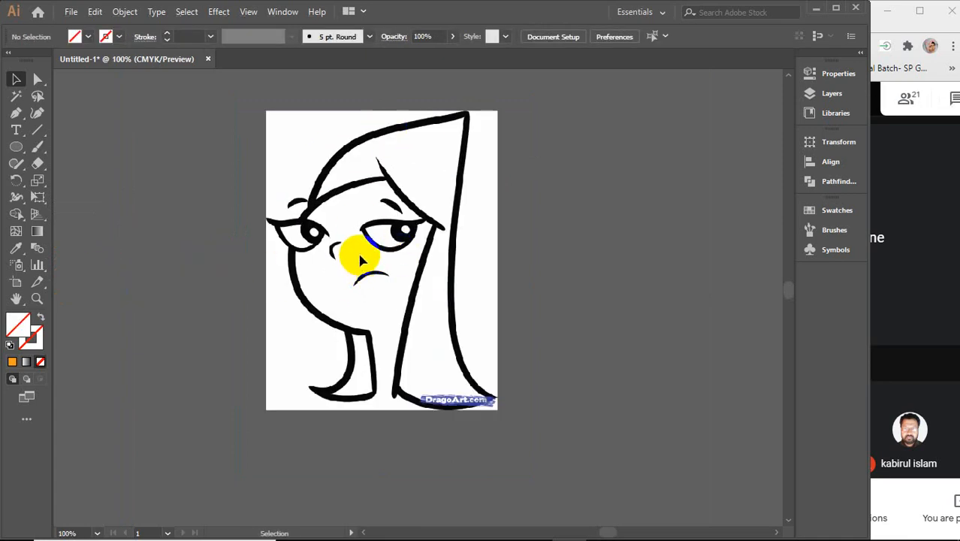
{"action": "left_click_drag", "start_coordinate": [41, 150], "coordinate": [75, 144]}
{"action": "scroll", "coordinate": [324, 238], "scroll_direction": "up", "scroll_amount": 1}
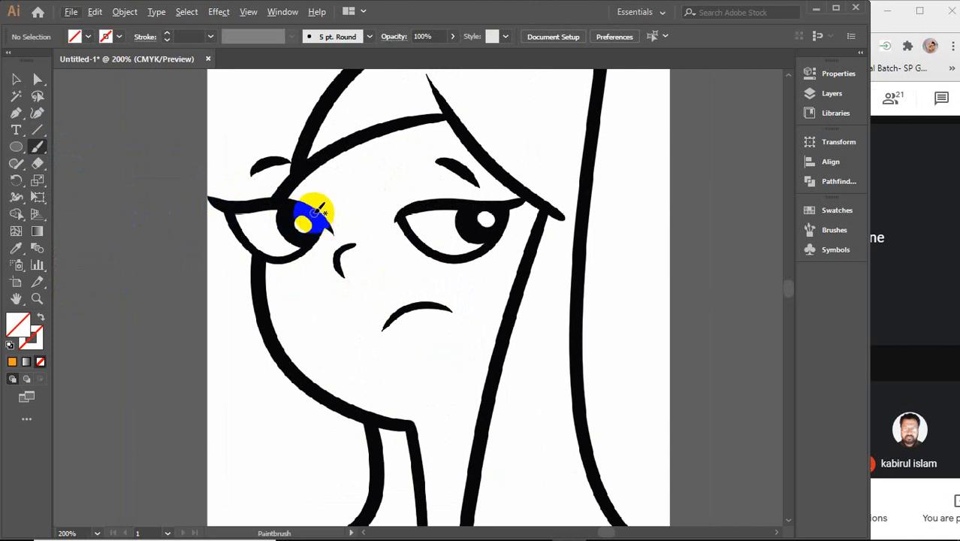
{"action": "scroll", "coordinate": [315, 211], "scroll_direction": "down", "scroll_amount": 1}
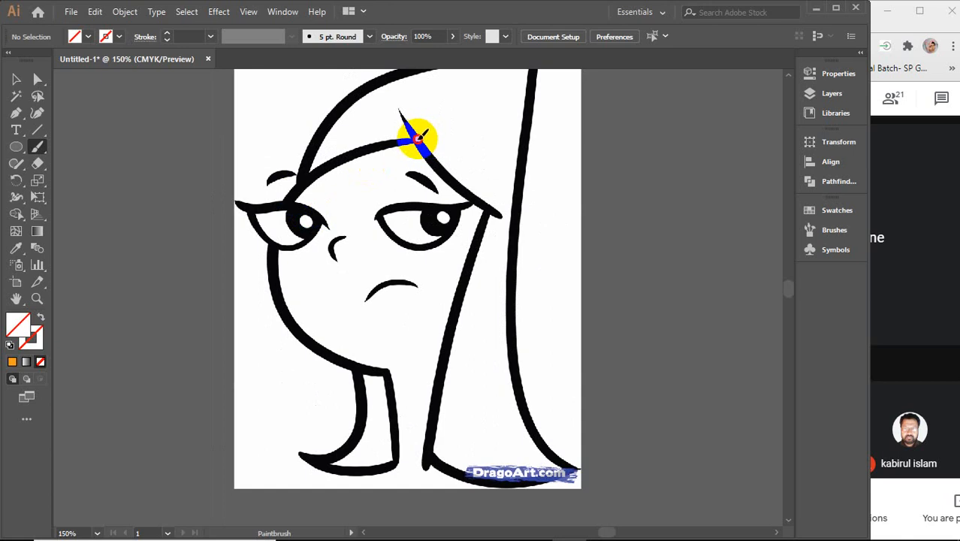
{"action": "mouse_move", "coordinate": [418, 136]}
{"action": "left_mouse_down"}
{"action": "mouse_move", "coordinate": [341, 160]}
{"action": "mouse_move", "coordinate": [279, 201]}
{"action": "left_mouse_up"}
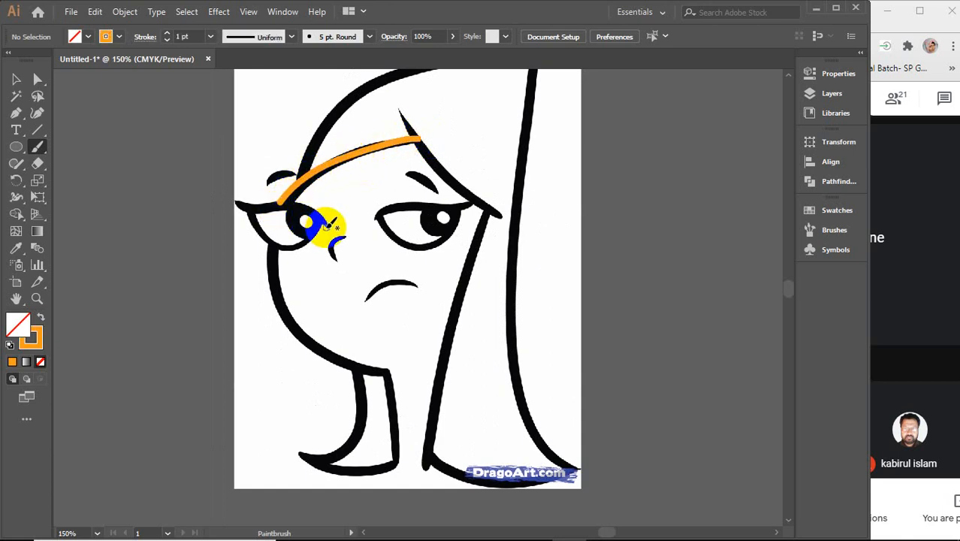
{"action": "mouse_move", "coordinate": [328, 224]}
{"action": "left_mouse_down"}
{"action": "mouse_move", "coordinate": [303, 203]}
{"action": "mouse_move", "coordinate": [233, 199]}
{"action": "mouse_move", "coordinate": [250, 201]}
{"action": "mouse_move", "coordinate": [263, 237]}
{"action": "mouse_move", "coordinate": [309, 249]}
{"action": "mouse_move", "coordinate": [334, 226]}
{"action": "mouse_move", "coordinate": [325, 221]}
{"action": "mouse_move", "coordinate": [302, 244]}
{"action": "mouse_move", "coordinate": [281, 247]}
{"action": "mouse_move", "coordinate": [240, 204]}
{"action": "left_mouse_up"}
{"action": "key", "text": "ctrl+z"}
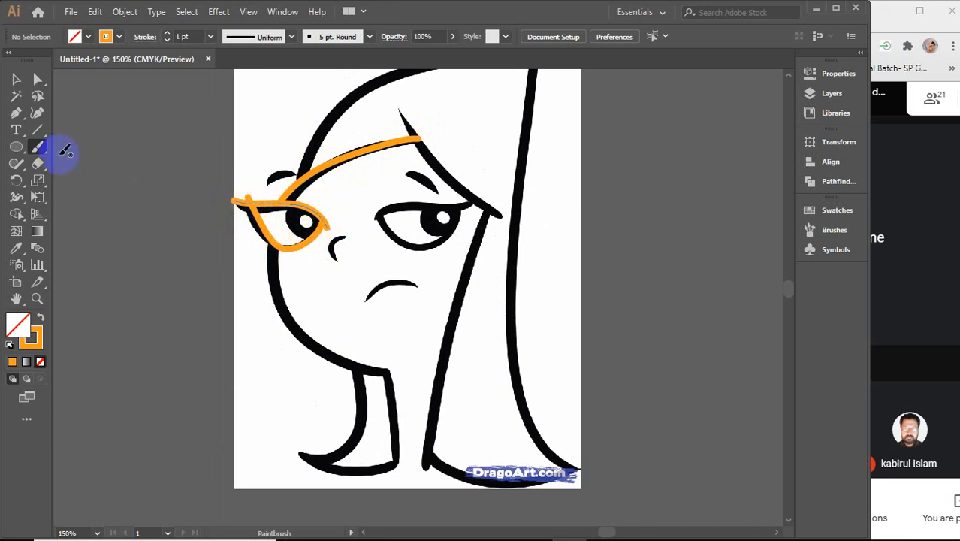
Step: Draw a thin orange line along the upper lid of the girl's right-hand eye with the Pencil tool, and deselect it
{"action": "left_click", "coordinate": [16, 79]}
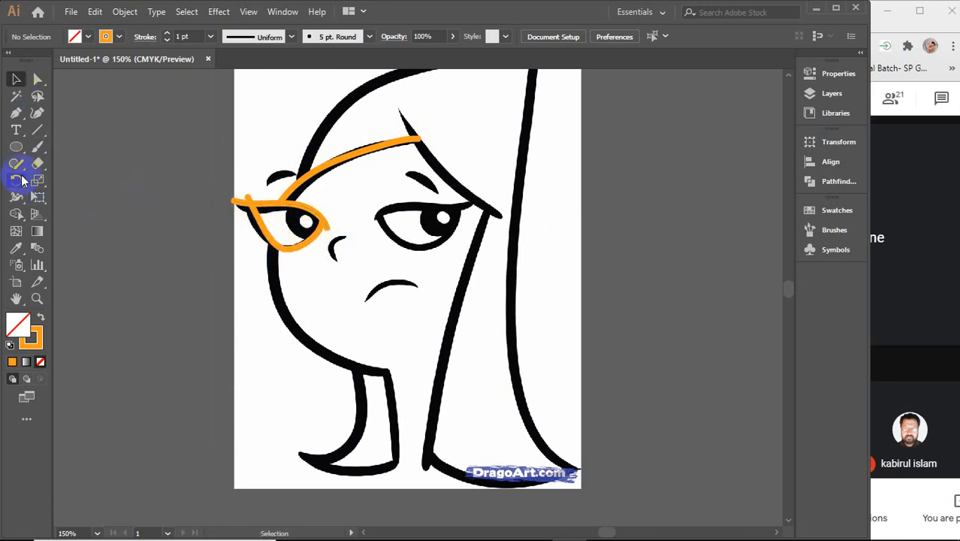
{"action": "left_click", "coordinate": [15, 164]}
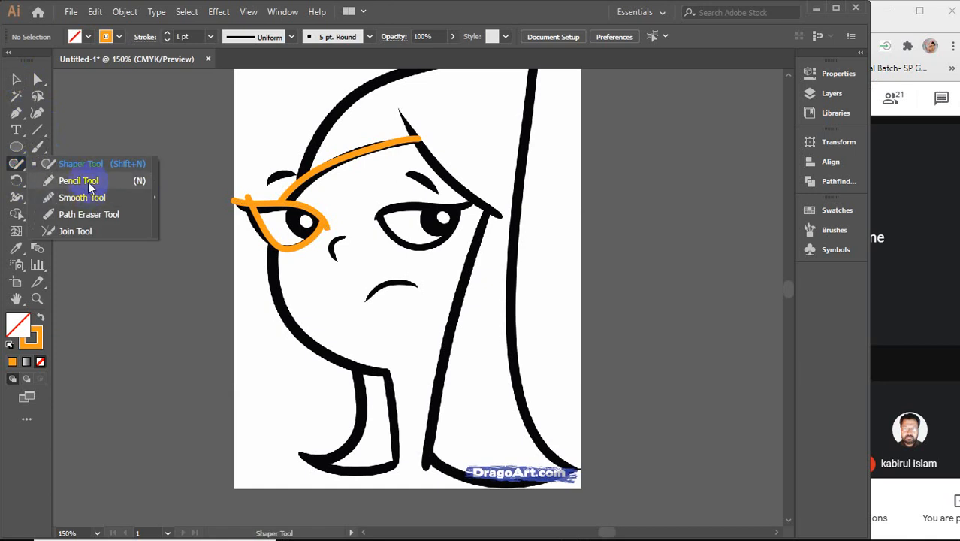
{"action": "left_click", "coordinate": [88, 182]}
{"action": "mouse_move", "coordinate": [455, 193]}
{"action": "left_mouse_down"}
{"action": "mouse_move", "coordinate": [477, 200]}
{"action": "mouse_move", "coordinate": [371, 219]}
{"action": "left_mouse_up"}
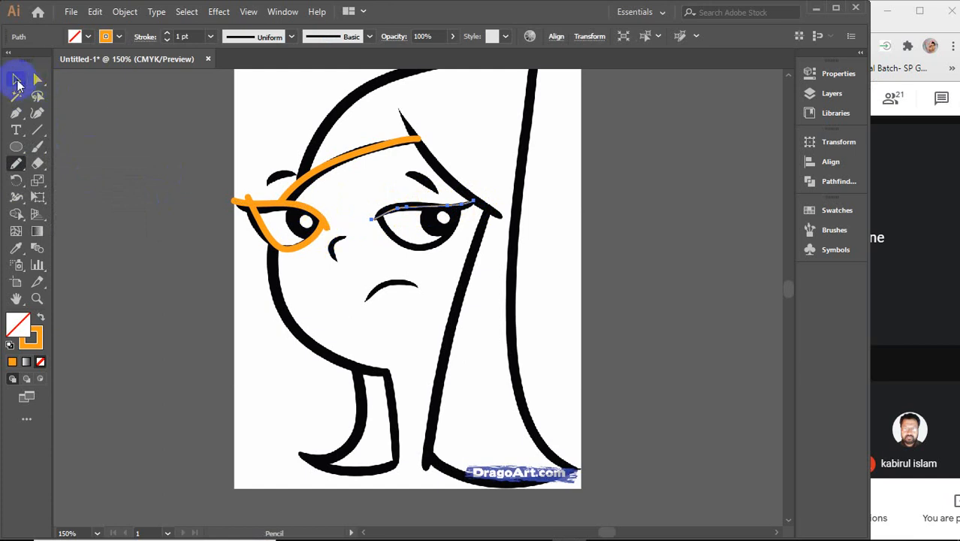
{"action": "left_click", "coordinate": [16, 79]}
{"action": "left_click", "coordinate": [239, 159]}
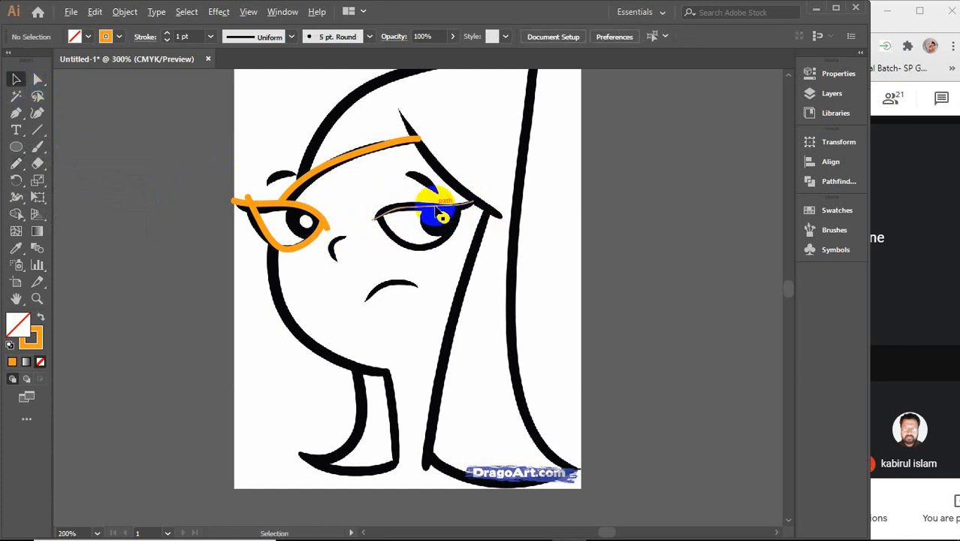
Step: Select and delete the girl tracing, and go to an empty area of the canvas
{"action": "scroll", "coordinate": [435, 209], "scroll_direction": "up", "scroll_amount": 2}
{"action": "scroll", "coordinate": [437, 208], "scroll_direction": "down", "scroll_amount": 4}
{"action": "mouse_move", "coordinate": [259, 140]}
{"action": "left_mouse_down"}
{"action": "mouse_move", "coordinate": [485, 261]}
{"action": "mouse_move", "coordinate": [495, 255]}
{"action": "mouse_move", "coordinate": [158, 227]}
{"action": "left_mouse_up"}
{"action": "key", "text": "Delete"}
{"action": "key", "text": "space"}
{"action": "mouse_move", "coordinate": [500, 280]}
{"action": "left_mouse_down"}
{"action": "mouse_move", "coordinate": [356, 276]}
{"action": "mouse_move", "coordinate": [198, 253]}
{"action": "left_mouse_up"}
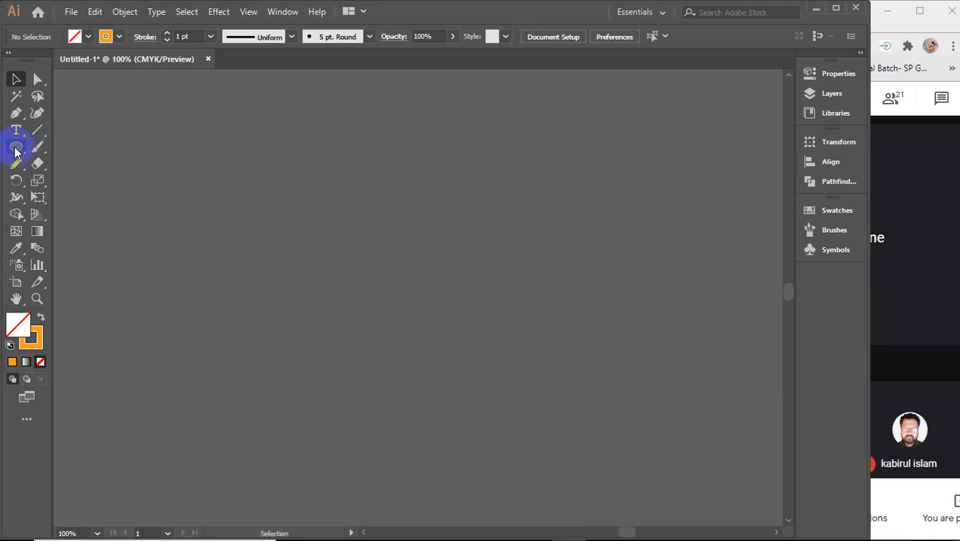
Step: Draw a long rising wavy line across the empty canvas with the Pencil tool
{"action": "mouse_move", "coordinate": [15, 162]}
{"action": "left_mouse_down"}
{"action": "mouse_move", "coordinate": [89, 173]}
{"action": "mouse_move", "coordinate": [102, 164]}
{"action": "mouse_move", "coordinate": [82, 182]}
{"action": "left_mouse_up"}
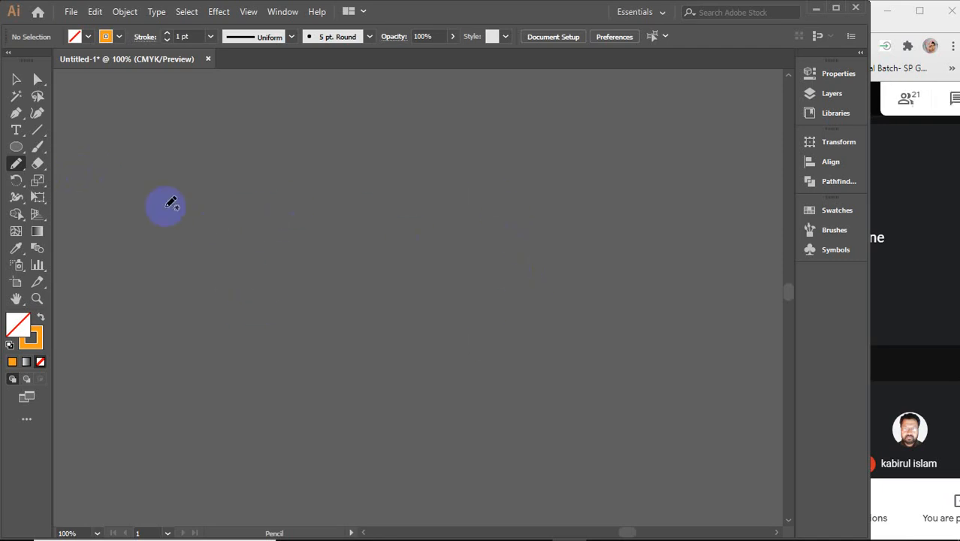
{"action": "left_click", "coordinate": [16, 164]}
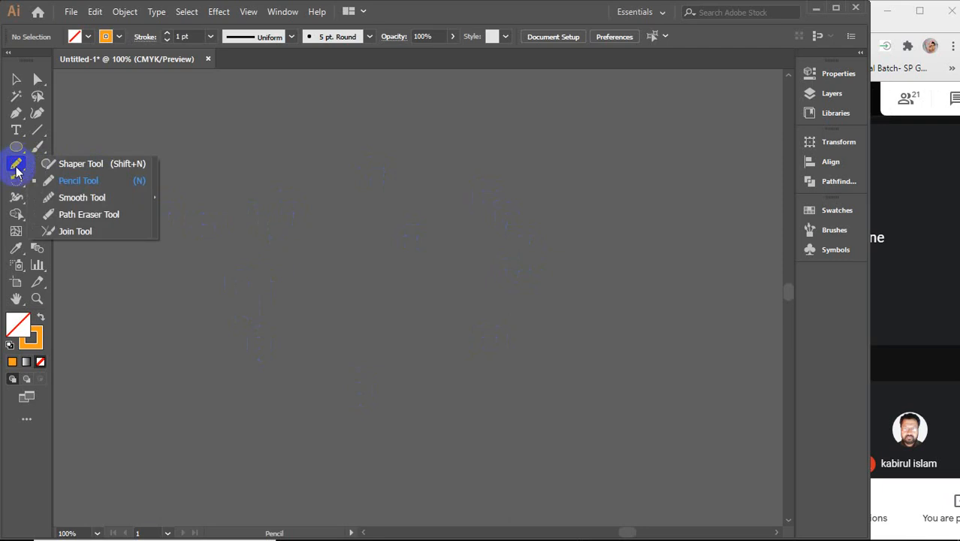
{"action": "left_click", "coordinate": [73, 179]}
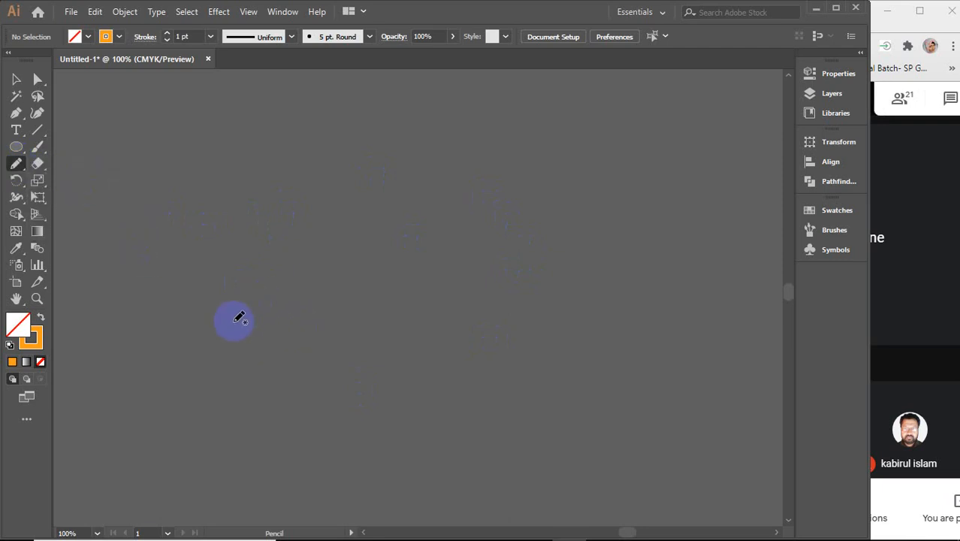
{"action": "mouse_move", "coordinate": [235, 321]}
{"action": "left_mouse_down"}
{"action": "mouse_move", "coordinate": [268, 268]}
{"action": "mouse_move", "coordinate": [312, 239]}
{"action": "mouse_move", "coordinate": [474, 243]}
{"action": "mouse_move", "coordinate": [495, 228]}
{"action": "mouse_move", "coordinate": [665, 181]}
{"action": "left_mouse_up"}
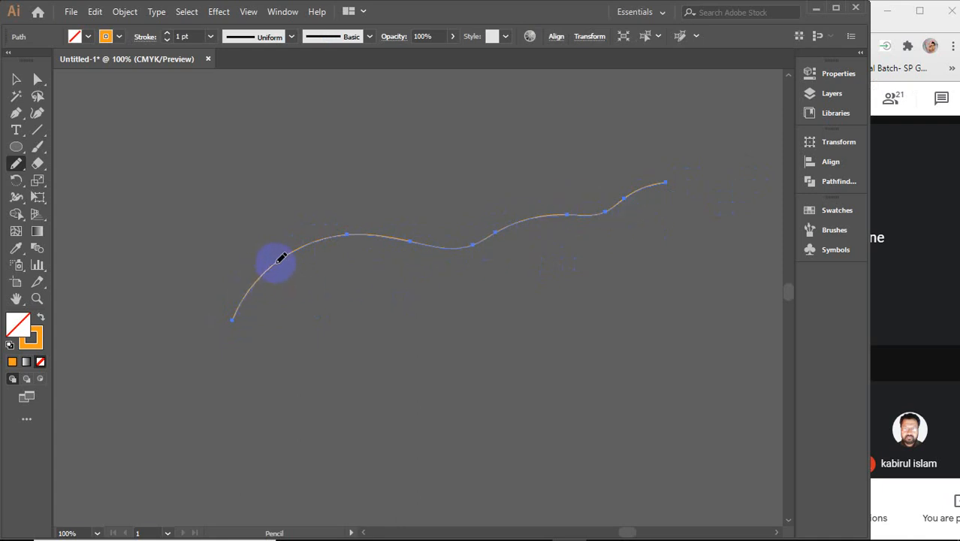
Step: Add three anchor points along the first half of the wavy line with the Add Anchor Point tool
{"action": "left_click", "coordinate": [16, 113]}
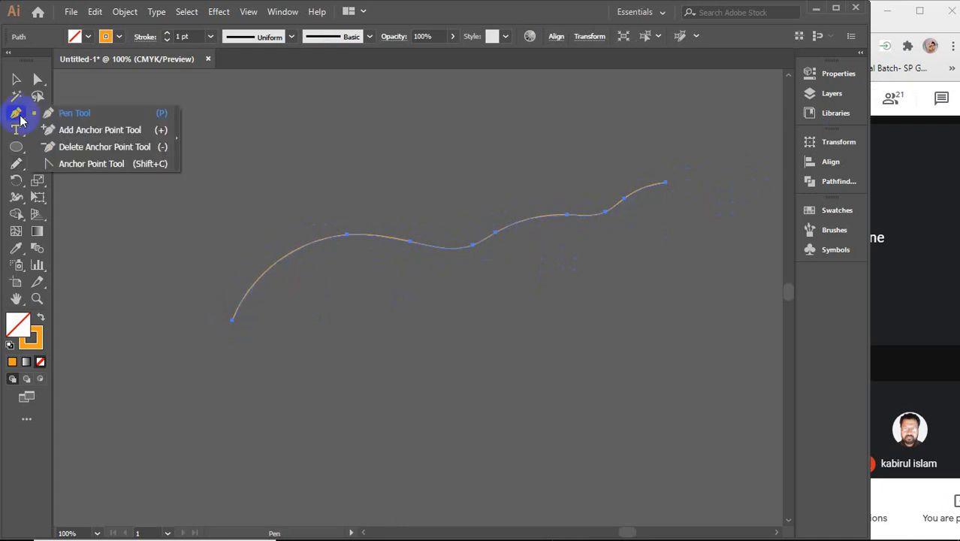
{"action": "left_click", "coordinate": [82, 131]}
{"action": "left_click", "coordinate": [283, 259]}
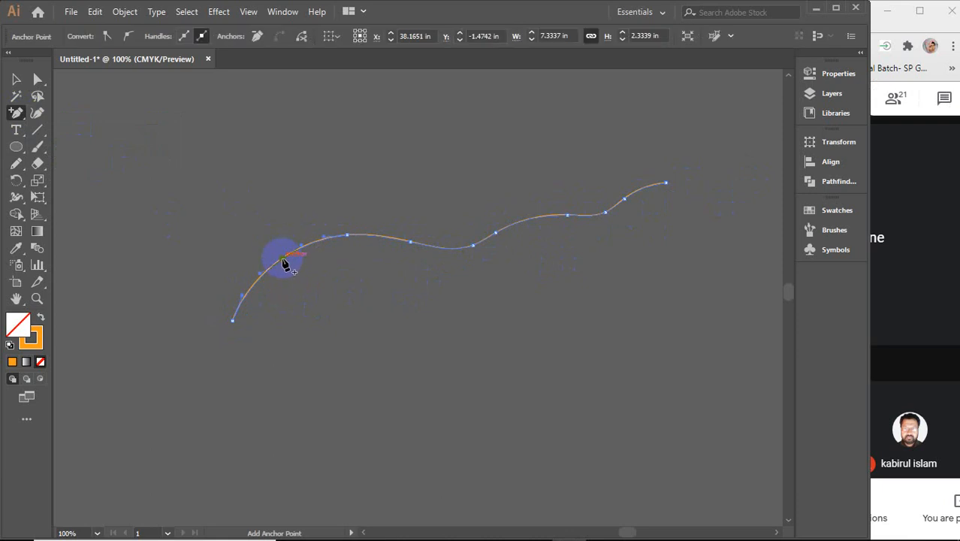
{"action": "left_click", "coordinate": [437, 247]}
{"action": "left_click", "coordinate": [380, 239]}
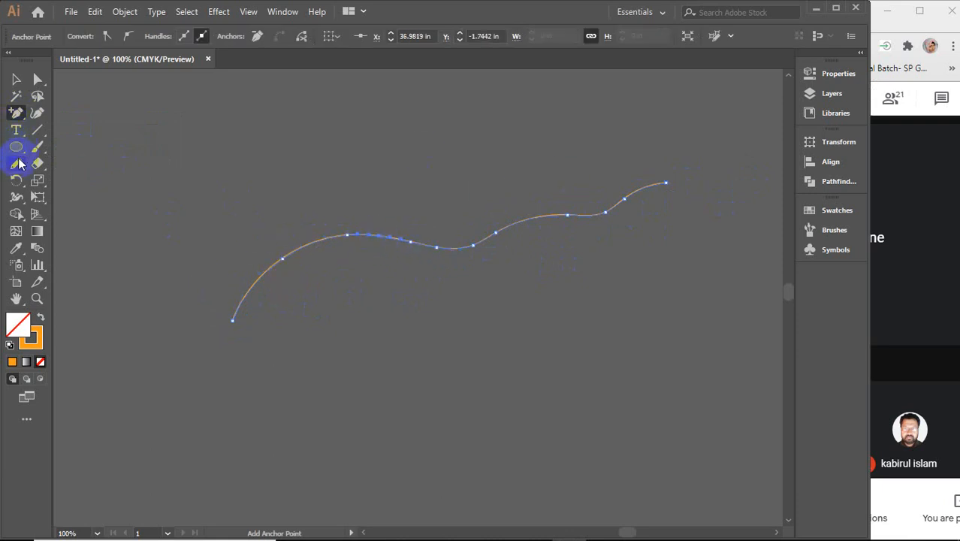
Step: Draw a freehand Pencil curve below the wavy line, redraw its right-hand end with a second stroke, and deselect it
{"action": "left_click", "coordinate": [19, 164]}
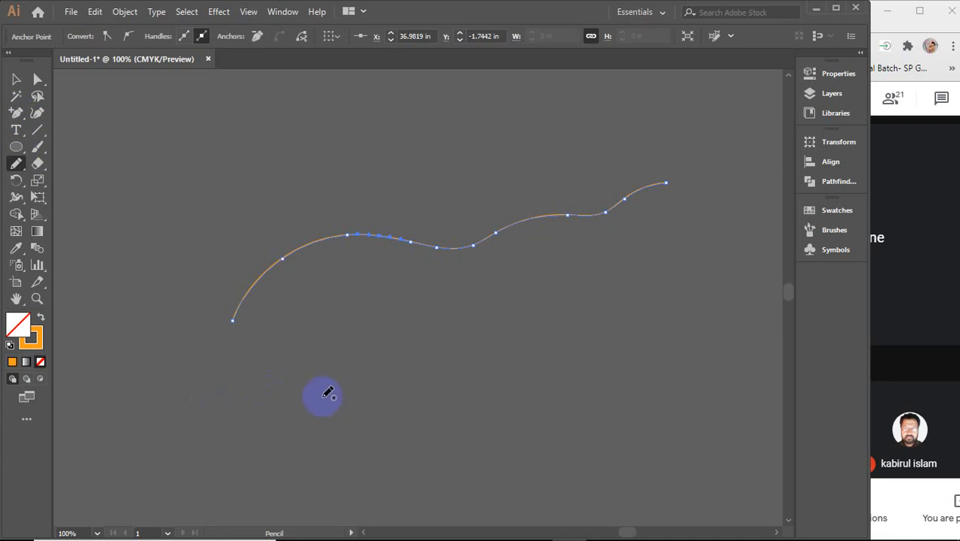
{"action": "mouse_move", "coordinate": [469, 334]}
{"action": "left_mouse_down"}
{"action": "mouse_move", "coordinate": [492, 364]}
{"action": "mouse_move", "coordinate": [356, 324]}
{"action": "left_mouse_up"}
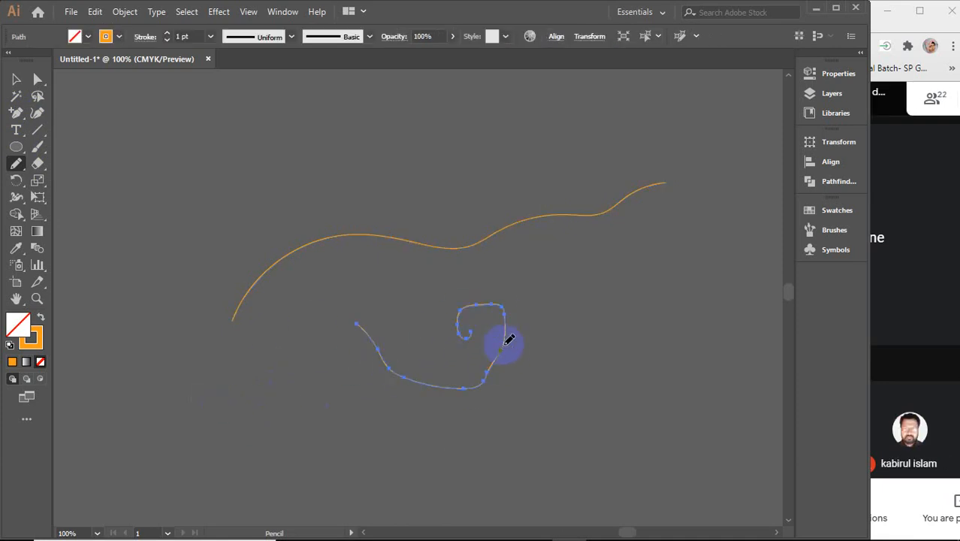
{"action": "mouse_move", "coordinate": [509, 339]}
{"action": "left_mouse_down"}
{"action": "mouse_move", "coordinate": [547, 369]}
{"action": "mouse_move", "coordinate": [535, 285]}
{"action": "left_mouse_up"}
{"action": "left_click", "coordinate": [17, 79]}
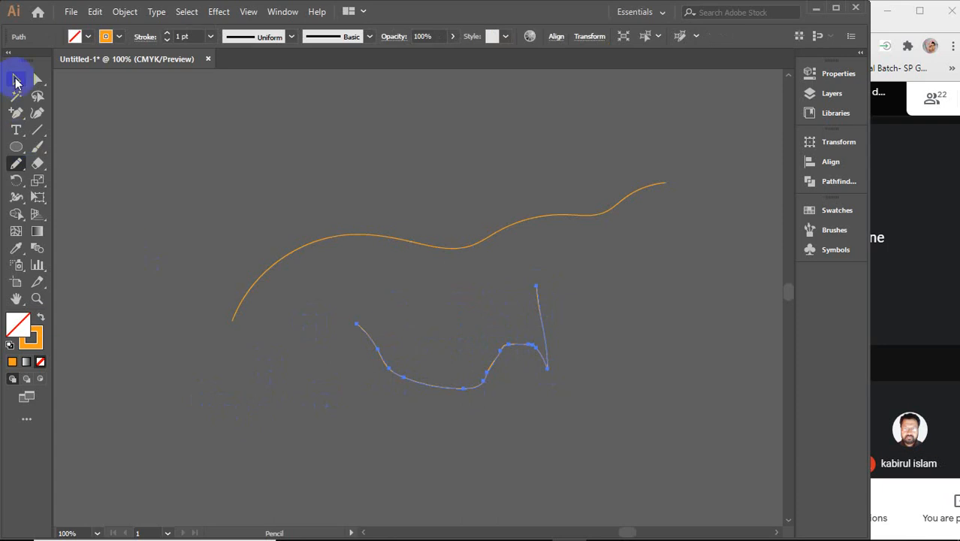
{"action": "left_click", "coordinate": [313, 403]}
Step: Set the lower curve's stroke weight to 10 pt and apply the elliptical width profile that tapers at both ends
{"action": "left_click", "coordinate": [406, 376]}
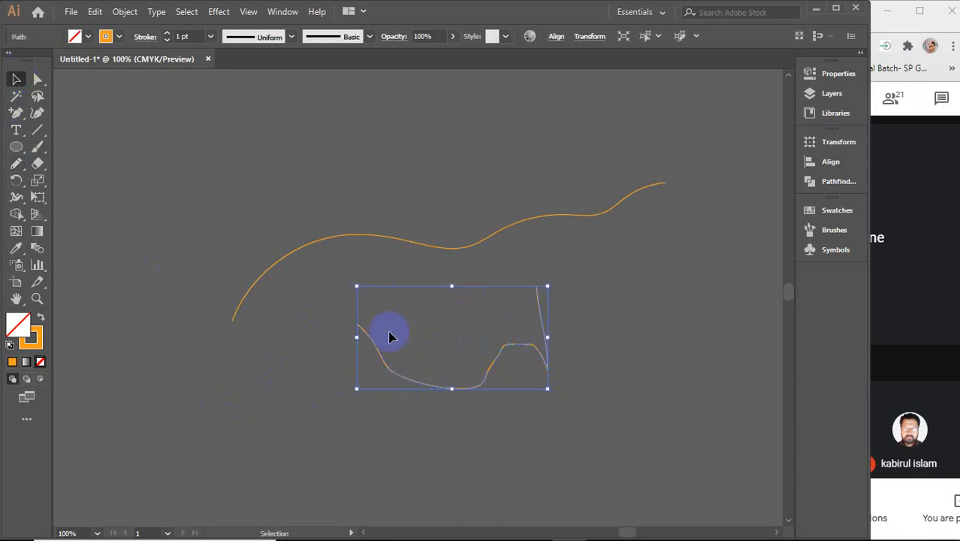
{"action": "left_click", "coordinate": [187, 36]}
{"action": "key", "text": "Up"}
{"action": "key", "text": "Up"}
{"action": "key", "text": "Up"}
{"action": "key", "text": "Up"}
{"action": "key", "text": "Up"}
{"action": "key", "text": "Up"}
{"action": "key", "text": "Up"}
{"action": "key", "text": "Up"}
{"action": "key", "text": "Up"}
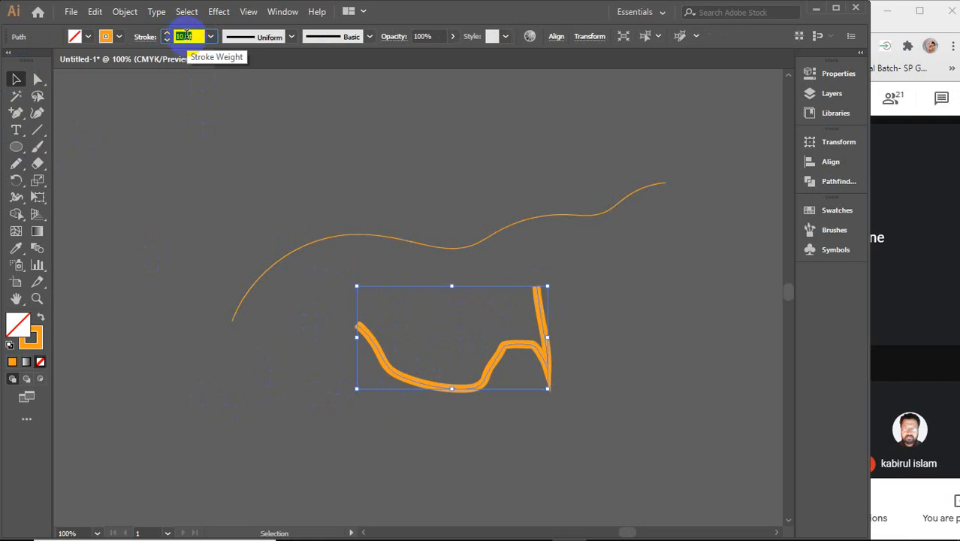
{"action": "left_click", "coordinate": [290, 37]}
{"action": "left_click", "coordinate": [261, 85]}
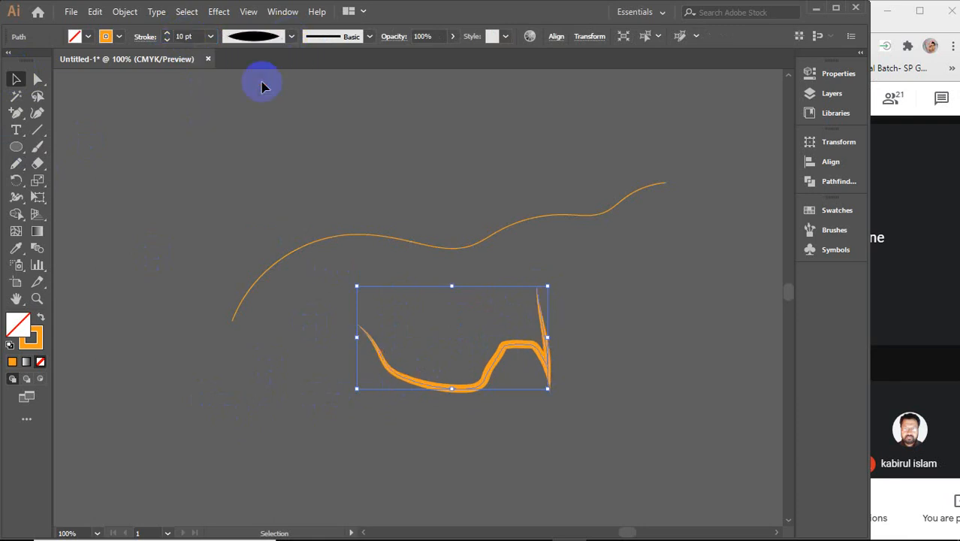
{"action": "left_click", "coordinate": [317, 364]}
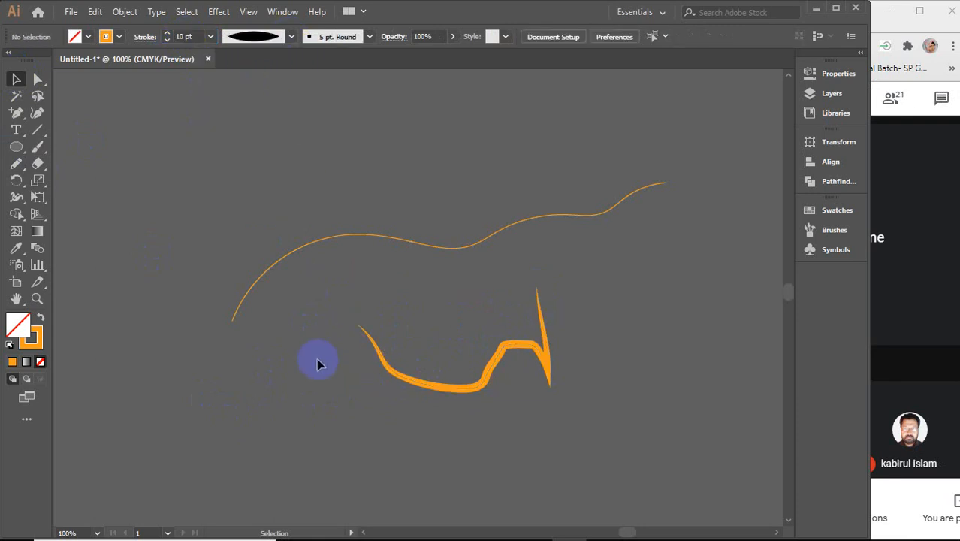
Step: Delete the thick tapered curve and the thin wavy line
{"action": "left_click", "coordinate": [423, 384]}
{"action": "key", "text": "Delete"}
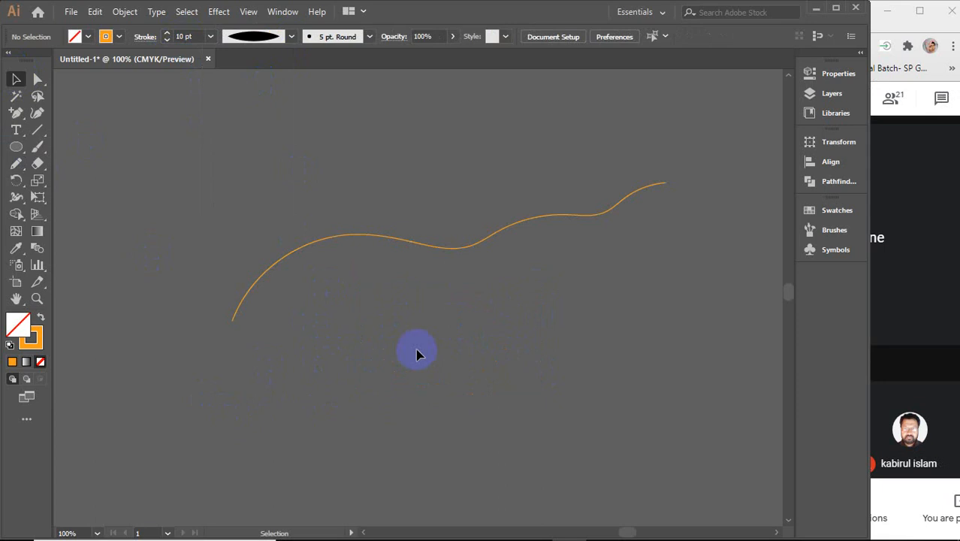
{"action": "left_click_drag", "start_coordinate": [356, 232], "coordinate": [410, 332]}
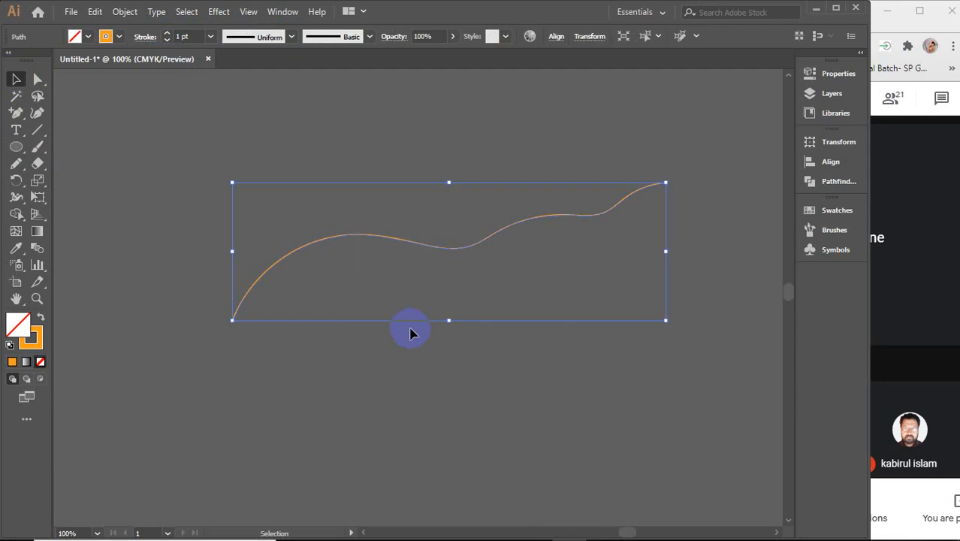
{"action": "key", "text": "Delete"}
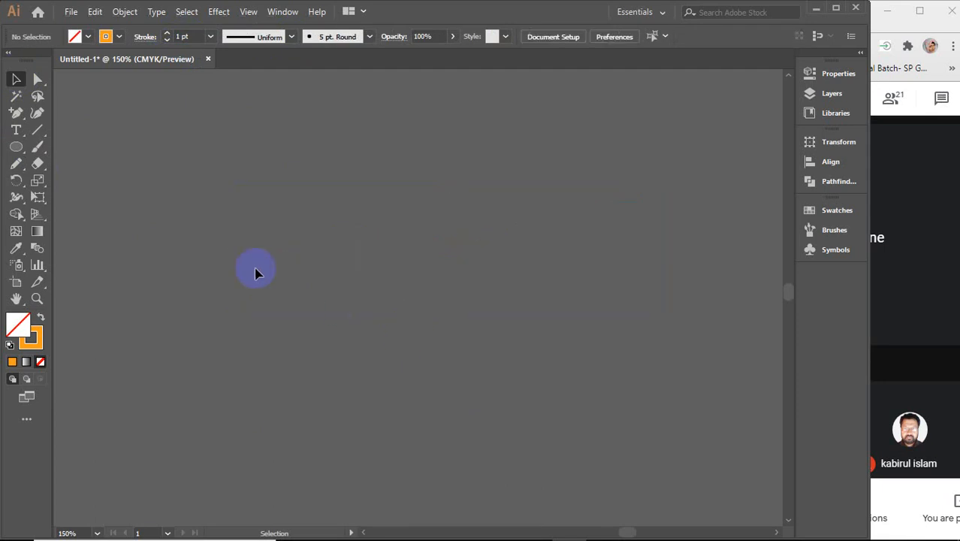
Step: Draw a tall freehand zigzag line down the canvas with the Pencil tool and duplicate it to the right
{"action": "left_click", "coordinate": [16, 163]}
{"action": "left_click", "coordinate": [57, 181]}
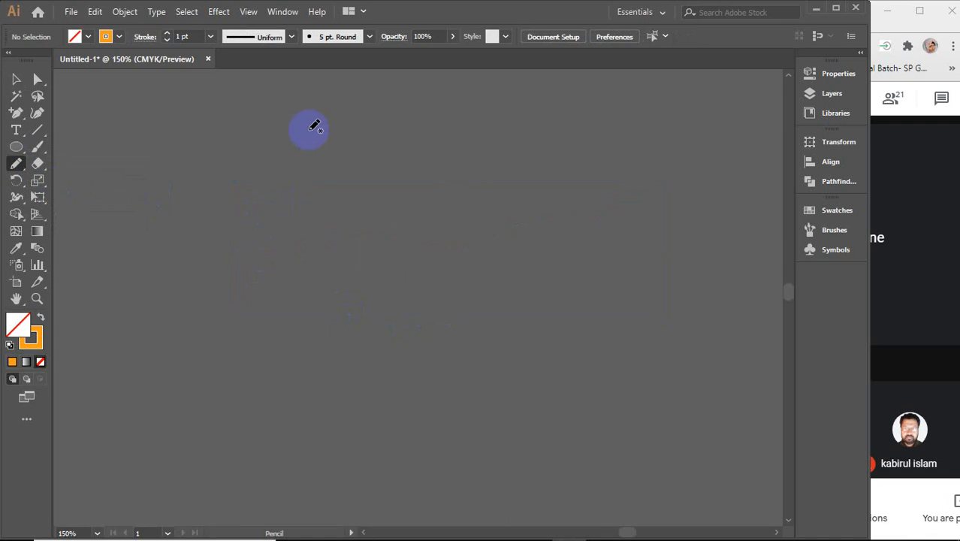
{"action": "mouse_move", "coordinate": [310, 130]}
{"action": "left_mouse_down"}
{"action": "mouse_move", "coordinate": [289, 197]}
{"action": "mouse_move", "coordinate": [375, 228]}
{"action": "mouse_move", "coordinate": [399, 324]}
{"action": "mouse_move", "coordinate": [368, 419]}
{"action": "mouse_move", "coordinate": [281, 474]}
{"action": "left_mouse_up"}
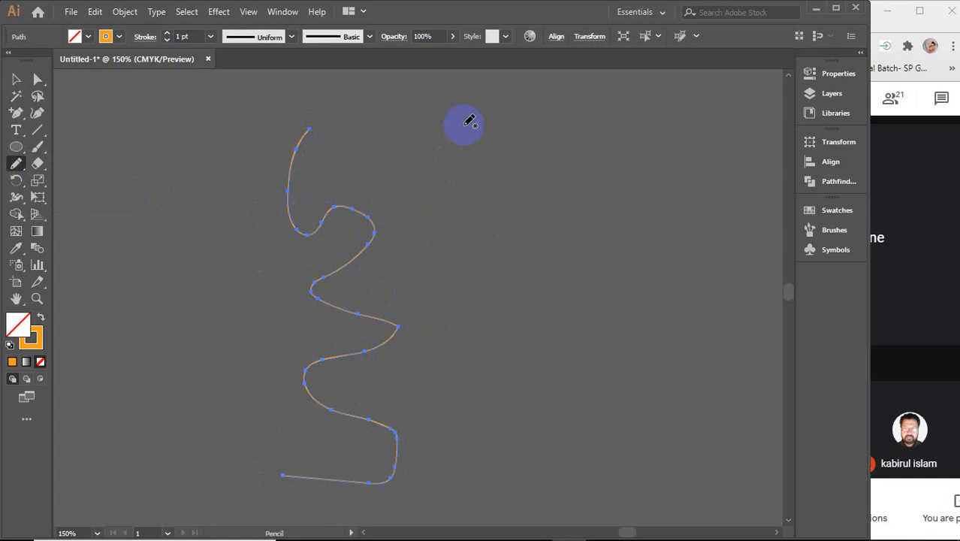
{"action": "left_click", "coordinate": [16, 79]}
{"action": "mouse_move", "coordinate": [353, 211]}
{"action": "left_mouse_down"}
{"action": "mouse_move", "coordinate": [204, 197]}
{"action": "mouse_move", "coordinate": [311, 212]}
{"action": "mouse_move", "coordinate": [543, 214]}
{"action": "left_mouse_up"}
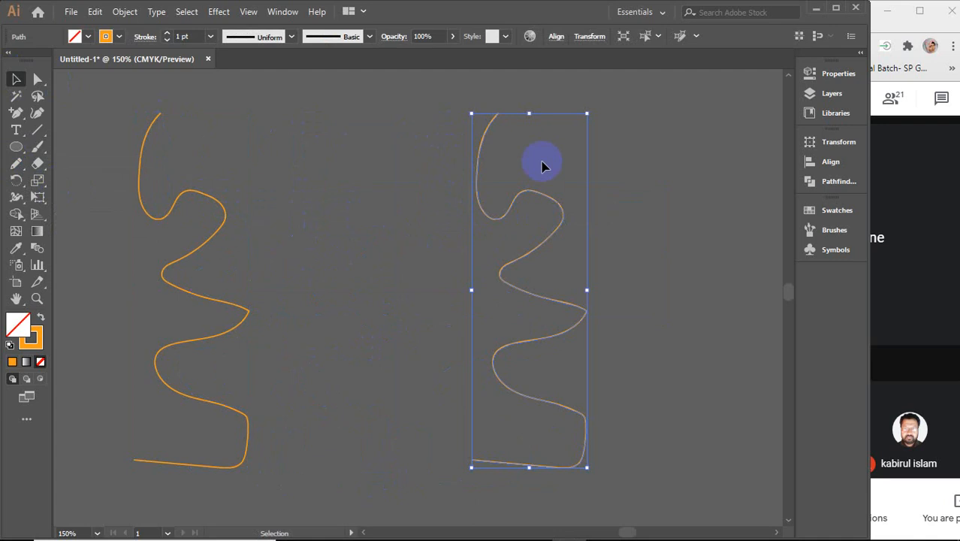
Step: Round off the sharp middle peak of the right-hand zigzag copy with the Smooth tool
{"action": "left_click", "coordinate": [19, 167]}
{"action": "mouse_move", "coordinate": [19, 170]}
{"action": "left_mouse_down"}
{"action": "mouse_move", "coordinate": [91, 188]}
{"action": "mouse_move", "coordinate": [75, 200]}
{"action": "left_mouse_up"}
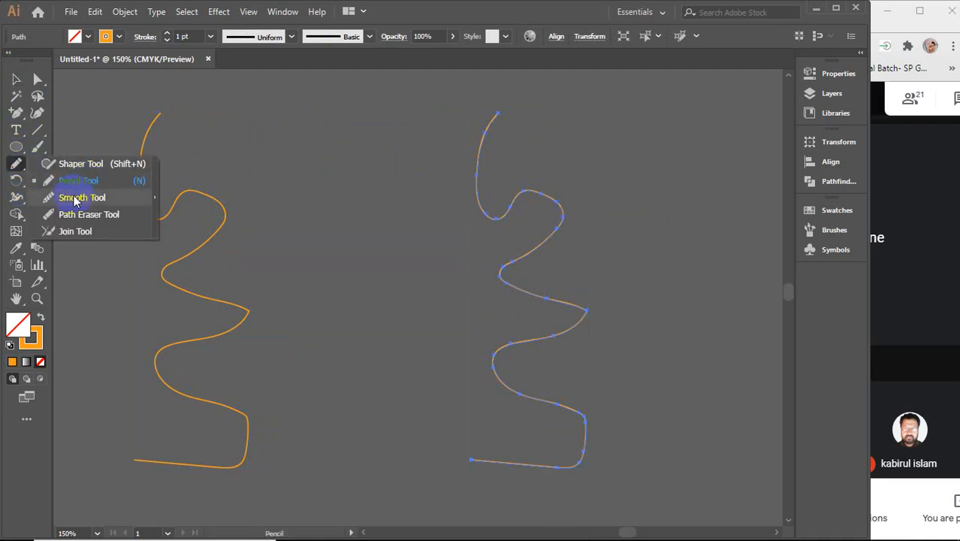
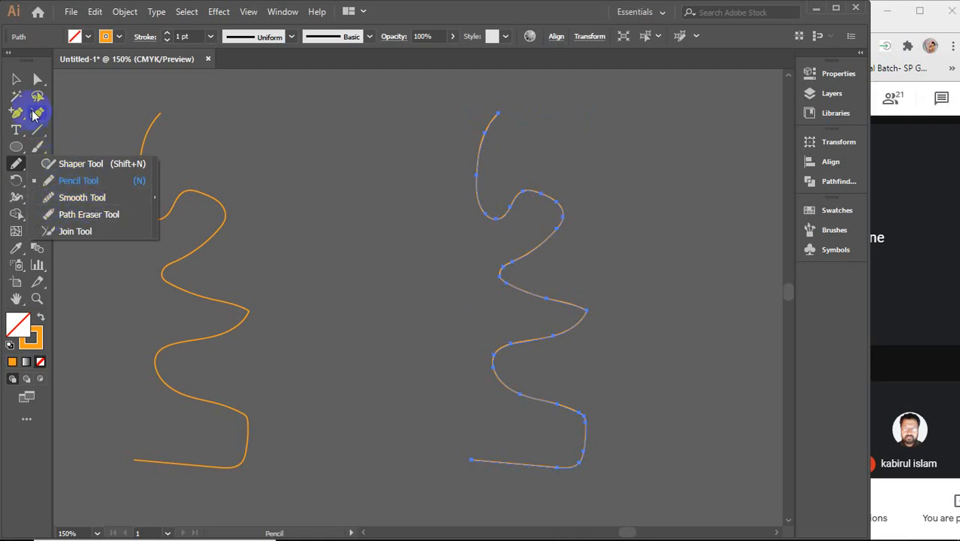
{"action": "left_click", "coordinate": [74, 198]}
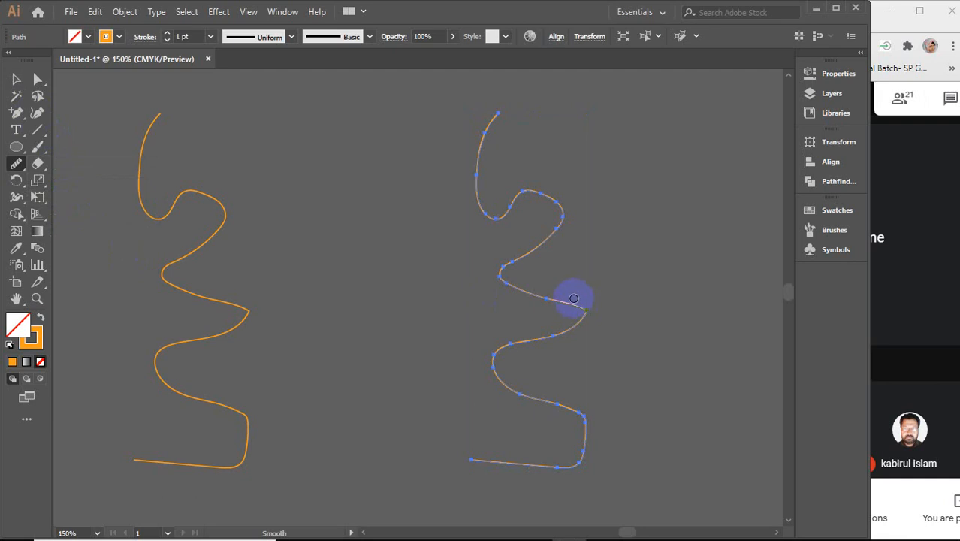
{"action": "scroll", "coordinate": [574, 298], "scroll_direction": "up", "scroll_amount": 2}
{"action": "scroll", "coordinate": [577, 307], "scroll_direction": "up", "scroll_amount": 1}
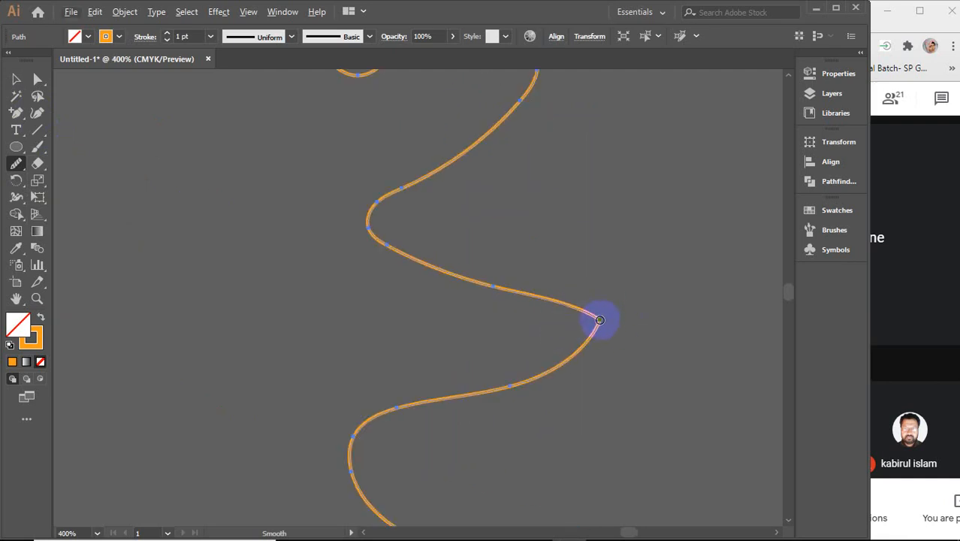
{"action": "mouse_move", "coordinate": [559, 323]}
{"action": "left_mouse_down"}
{"action": "mouse_move", "coordinate": [487, 284]}
{"action": "mouse_move", "coordinate": [589, 330]}
{"action": "mouse_move", "coordinate": [596, 323]}
{"action": "mouse_move", "coordinate": [495, 309]}
{"action": "mouse_move", "coordinate": [465, 291]}
{"action": "mouse_move", "coordinate": [579, 320]}
{"action": "mouse_move", "coordinate": [600, 321]}
{"action": "mouse_move", "coordinate": [513, 300]}
{"action": "mouse_move", "coordinate": [602, 315]}
{"action": "mouse_move", "coordinate": [474, 275]}
{"action": "mouse_move", "coordinate": [577, 304]}
{"action": "mouse_move", "coordinate": [590, 316]}
{"action": "mouse_move", "coordinate": [495, 289]}
{"action": "left_mouse_up"}
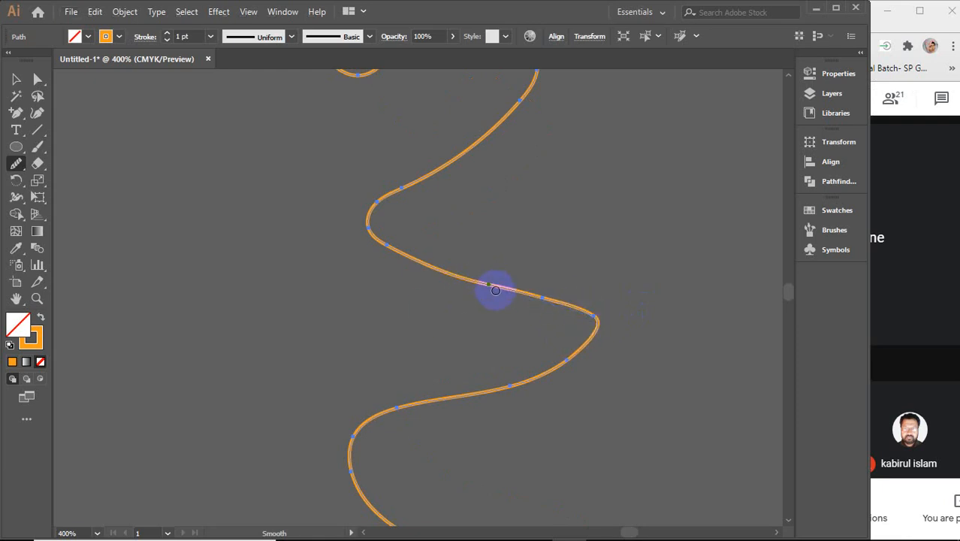
Step: Smooth the zigzag segment just above the middle peak with repeated Smooth tool strokes
{"action": "left_click_drag", "start_coordinate": [609, 316], "coordinate": [517, 307]}
{"action": "mouse_move", "coordinate": [587, 312]}
{"action": "left_mouse_down"}
{"action": "mouse_move", "coordinate": [501, 269]}
{"action": "mouse_move", "coordinate": [553, 299]}
{"action": "left_mouse_up"}
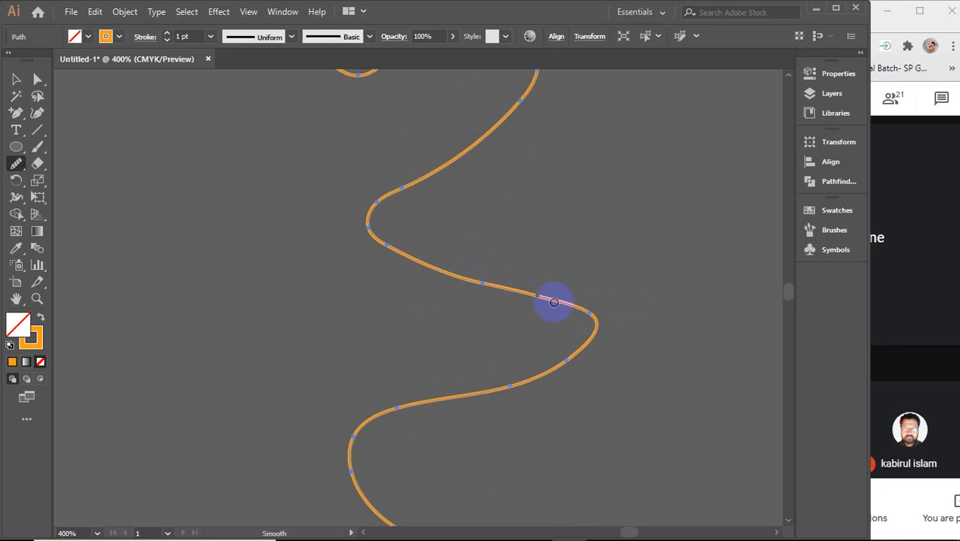
{"action": "mouse_move", "coordinate": [611, 324]}
{"action": "left_mouse_down"}
{"action": "mouse_move", "coordinate": [545, 284]}
{"action": "mouse_move", "coordinate": [587, 326]}
{"action": "left_mouse_up"}
{"action": "left_click_drag", "start_coordinate": [557, 283], "coordinate": [537, 290]}
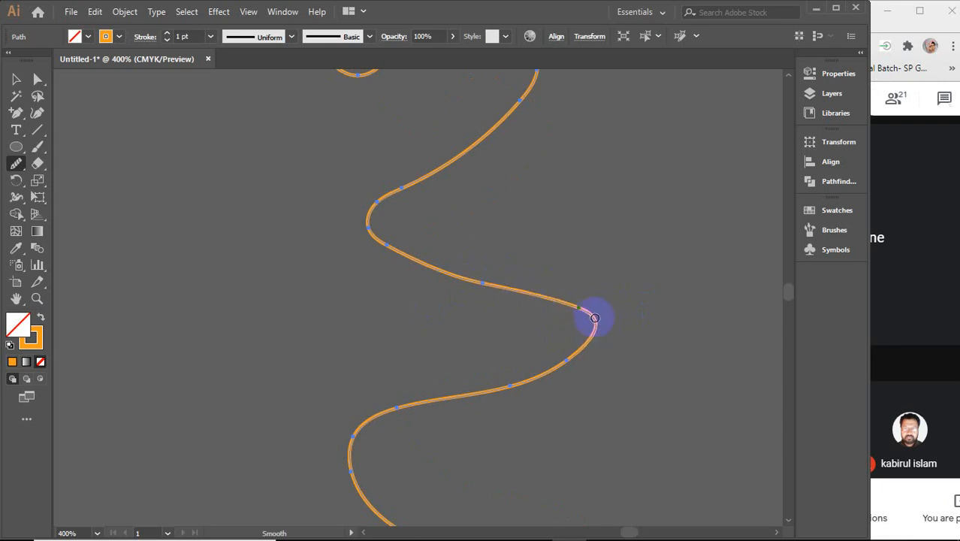
{"action": "left_click_drag", "start_coordinate": [593, 319], "coordinate": [497, 273]}
{"action": "left_click_drag", "start_coordinate": [596, 322], "coordinate": [536, 291]}
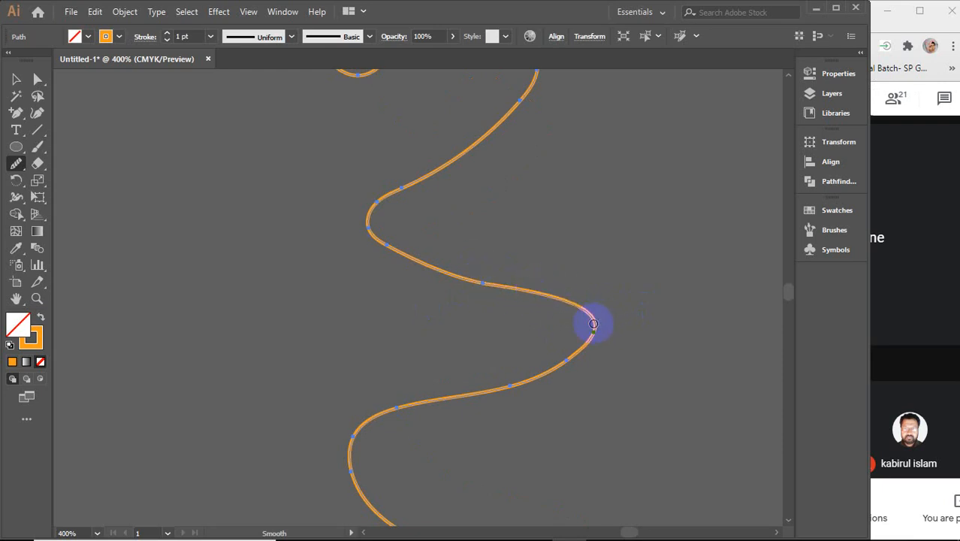
Step: Smooth the zigzag segment from the middle peak down along its lower side
{"action": "left_click_drag", "start_coordinate": [596, 321], "coordinate": [521, 354]}
{"action": "left_click_drag", "start_coordinate": [596, 326], "coordinate": [518, 361]}
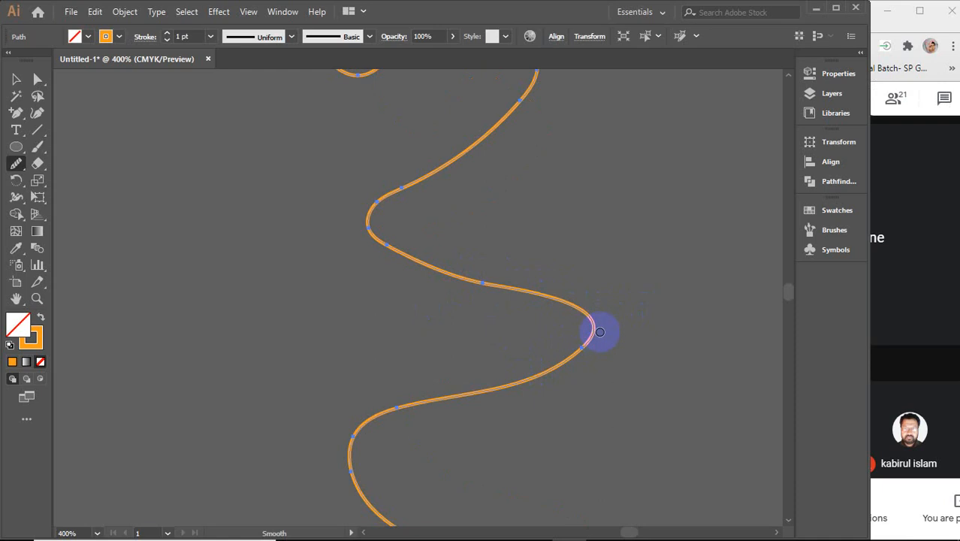
{"action": "left_click_drag", "start_coordinate": [600, 332], "coordinate": [542, 373]}
{"action": "left_click_drag", "start_coordinate": [593, 332], "coordinate": [523, 389]}
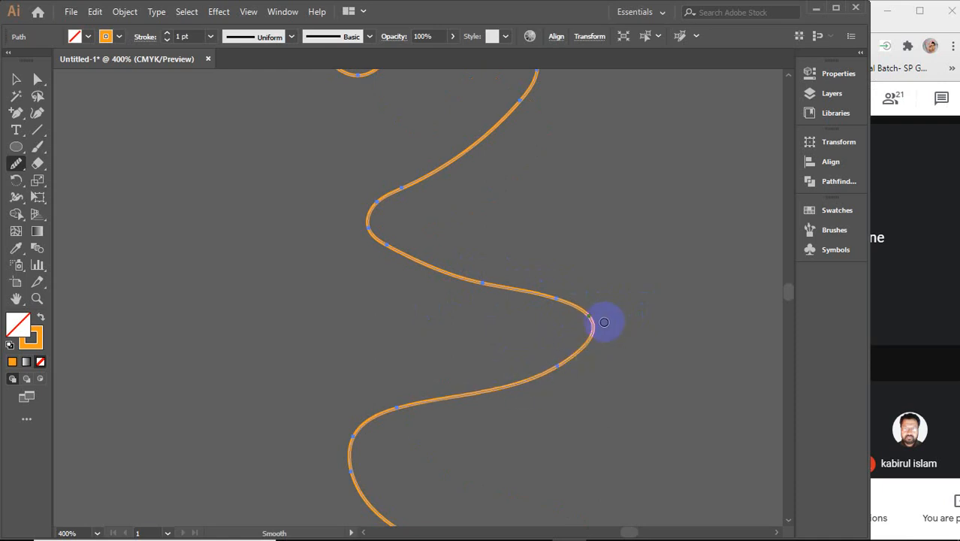
Step: Refine the rounded middle peak of the right-hand zigzag with repeated Smooth tool strokes around its upper and lower sides
{"action": "left_click_drag", "start_coordinate": [528, 297], "coordinate": [524, 295]}
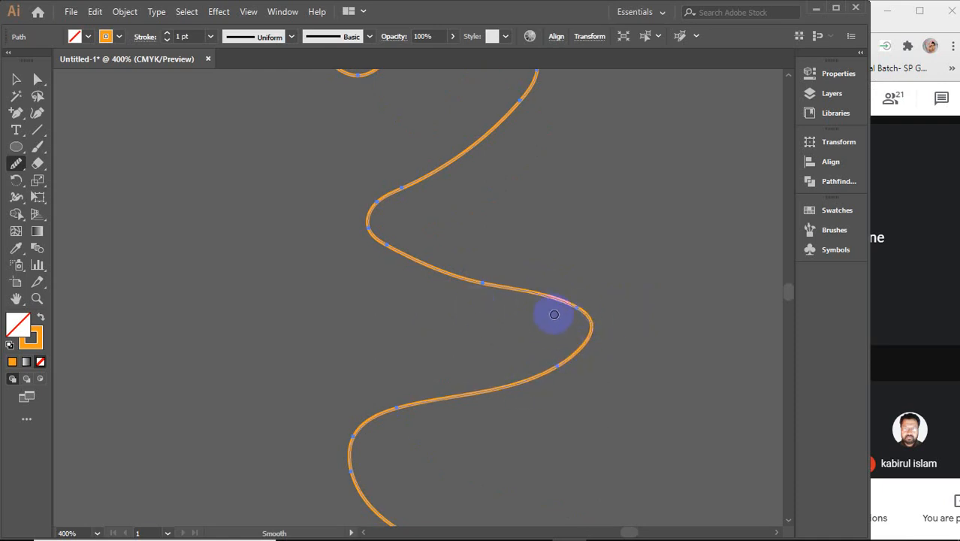
{"action": "left_click_drag", "start_coordinate": [485, 325], "coordinate": [483, 324]}
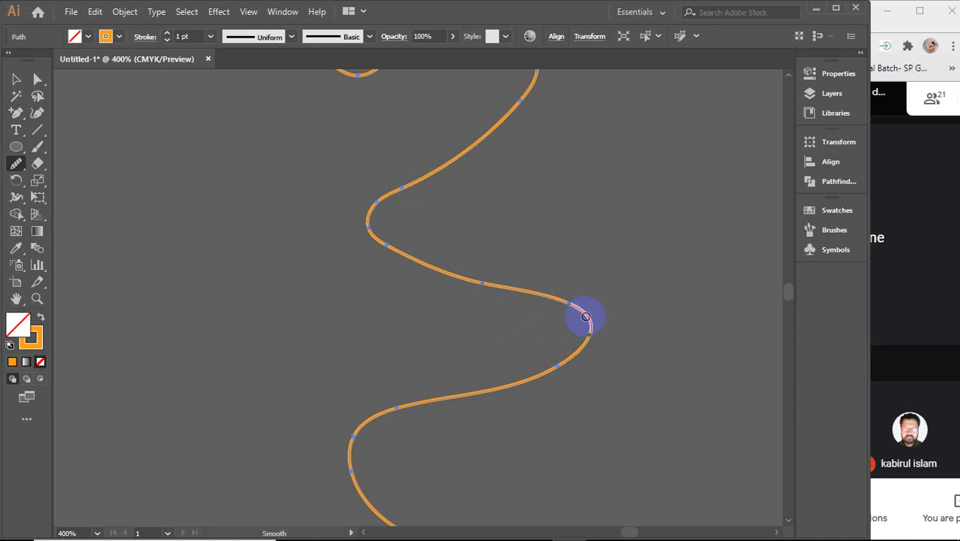
{"action": "left_click_drag", "start_coordinate": [586, 315], "coordinate": [497, 316]}
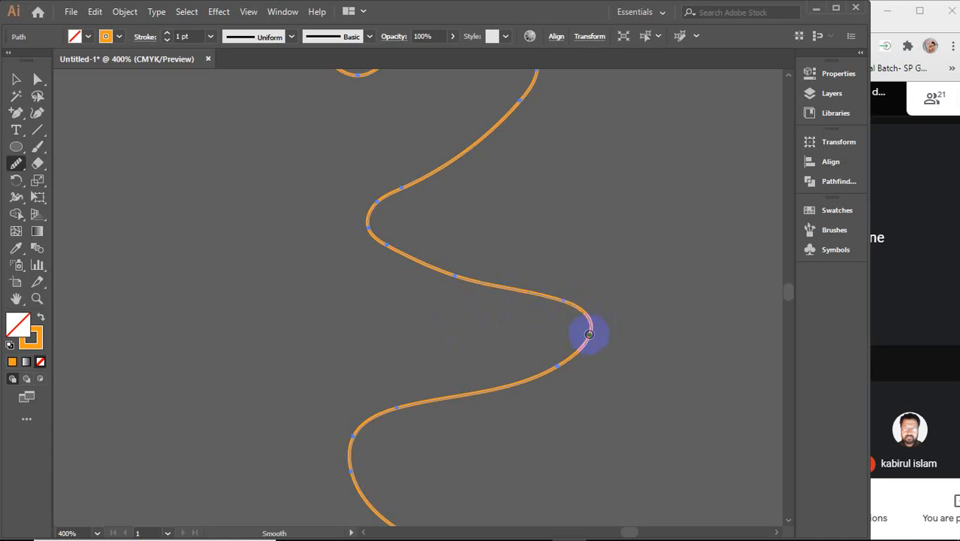
{"action": "left_click_drag", "start_coordinate": [590, 332], "coordinate": [448, 326]}
{"action": "mouse_move", "coordinate": [602, 330]}
{"action": "left_mouse_down"}
{"action": "mouse_move", "coordinate": [442, 336]}
{"action": "mouse_move", "coordinate": [450, 331]}
{"action": "left_mouse_up"}
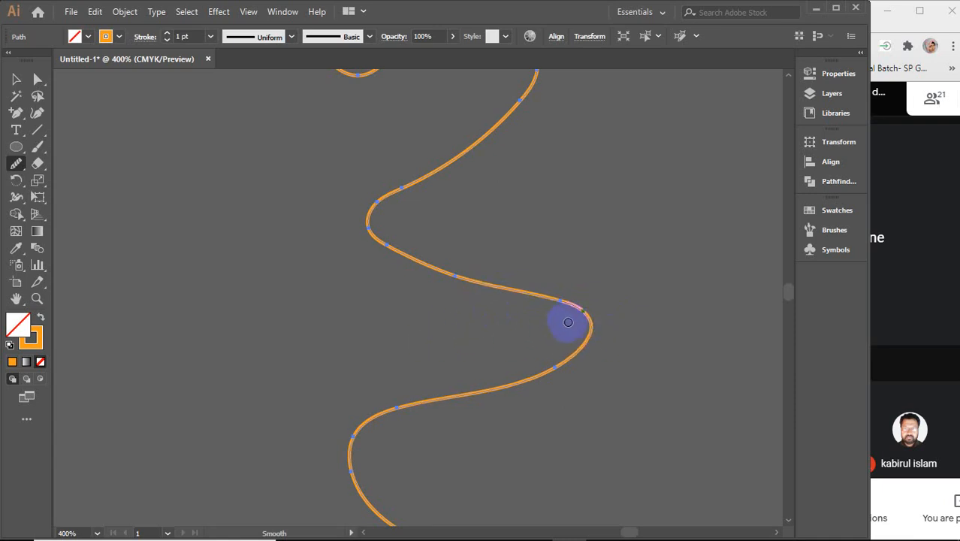
{"action": "left_click_drag", "start_coordinate": [585, 312], "coordinate": [472, 298]}
{"action": "mouse_move", "coordinate": [593, 311]}
{"action": "left_mouse_down"}
{"action": "mouse_move", "coordinate": [489, 314]}
{"action": "mouse_move", "coordinate": [446, 328]}
{"action": "mouse_move", "coordinate": [449, 299]}
{"action": "left_mouse_up"}
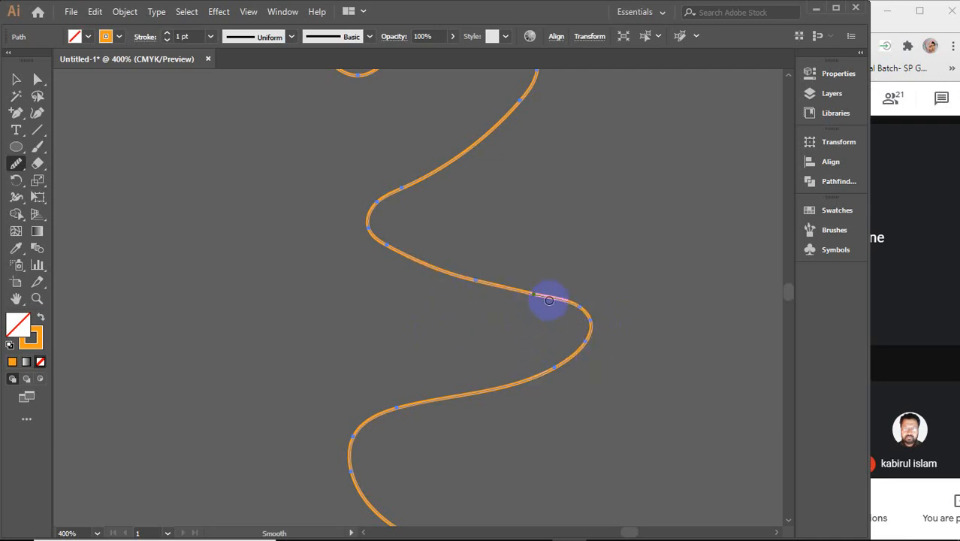
{"action": "left_click_drag", "start_coordinate": [548, 300], "coordinate": [496, 415]}
{"action": "mouse_move", "coordinate": [588, 325]}
{"action": "left_mouse_down"}
{"action": "mouse_move", "coordinate": [529, 304]}
{"action": "mouse_move", "coordinate": [562, 353]}
{"action": "mouse_move", "coordinate": [562, 304]}
{"action": "left_mouse_up"}
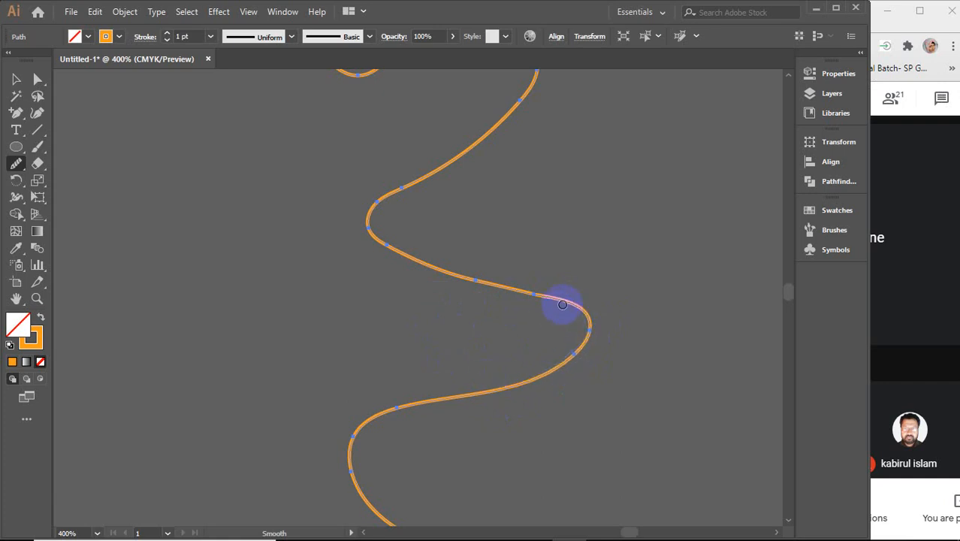
{"action": "left_click_drag", "start_coordinate": [536, 346], "coordinate": [578, 339]}
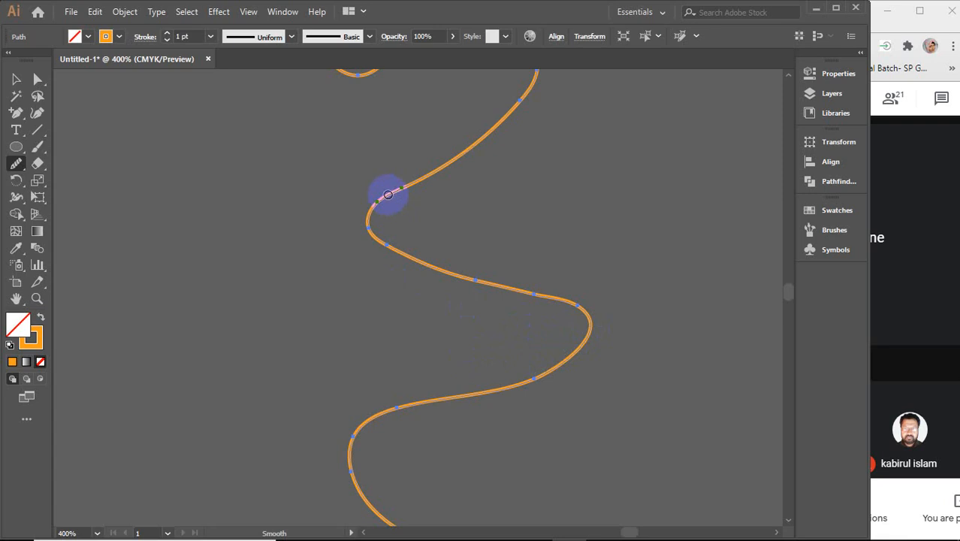
Step: Smooth the left-hand bend just above the middle peak of the zigzag copy with the Smooth tool
{"action": "mouse_move", "coordinate": [388, 195]}
{"action": "left_mouse_down"}
{"action": "mouse_move", "coordinate": [380, 244]}
{"action": "mouse_move", "coordinate": [387, 237]}
{"action": "mouse_move", "coordinate": [362, 219]}
{"action": "mouse_move", "coordinate": [370, 210]}
{"action": "mouse_move", "coordinate": [422, 213]}
{"action": "left_mouse_up"}
{"action": "left_click_drag", "start_coordinate": [363, 212], "coordinate": [454, 227]}
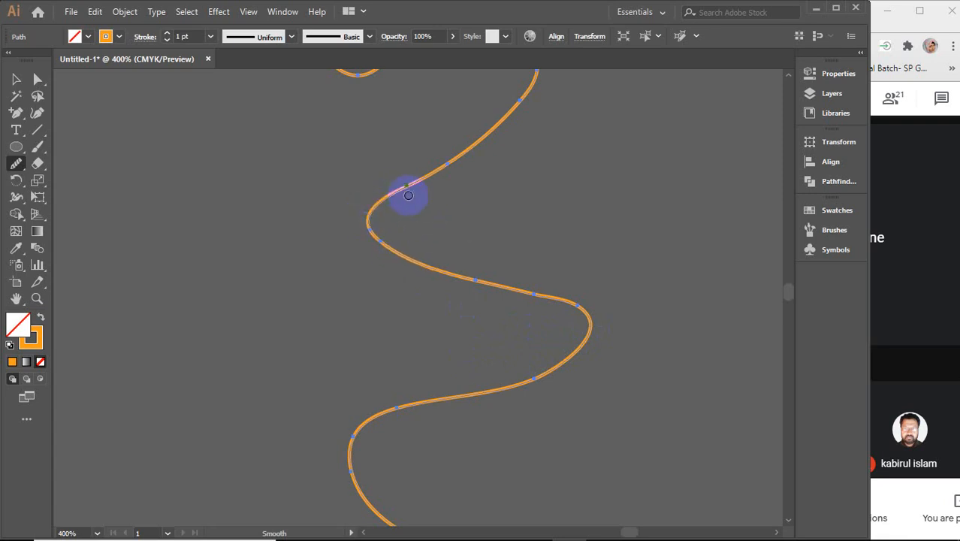
{"action": "left_click_drag", "start_coordinate": [406, 187], "coordinate": [434, 267]}
{"action": "left_click_drag", "start_coordinate": [368, 216], "coordinate": [429, 182]}
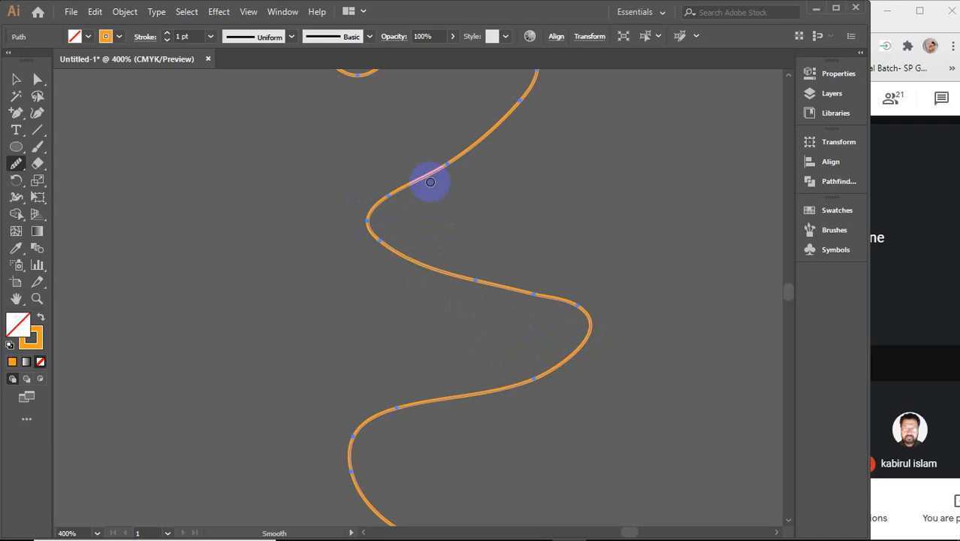
{"action": "mouse_move", "coordinate": [370, 226]}
{"action": "left_mouse_down"}
{"action": "mouse_move", "coordinate": [395, 204]}
{"action": "mouse_move", "coordinate": [378, 231]}
{"action": "mouse_move", "coordinate": [399, 196]}
{"action": "mouse_move", "coordinate": [380, 240]}
{"action": "mouse_move", "coordinate": [385, 186]}
{"action": "mouse_move", "coordinate": [405, 202]}
{"action": "mouse_move", "coordinate": [383, 196]}
{"action": "mouse_move", "coordinate": [401, 163]}
{"action": "mouse_move", "coordinate": [399, 204]}
{"action": "mouse_move", "coordinate": [371, 217]}
{"action": "mouse_move", "coordinate": [389, 167]}
{"action": "mouse_move", "coordinate": [396, 209]}
{"action": "mouse_move", "coordinate": [376, 221]}
{"action": "mouse_move", "coordinate": [372, 203]}
{"action": "mouse_move", "coordinate": [410, 177]}
{"action": "mouse_move", "coordinate": [391, 204]}
{"action": "mouse_move", "coordinate": [398, 174]}
{"action": "mouse_move", "coordinate": [424, 175]}
{"action": "mouse_move", "coordinate": [395, 193]}
{"action": "mouse_move", "coordinate": [404, 155]}
{"action": "mouse_move", "coordinate": [439, 173]}
{"action": "mouse_move", "coordinate": [464, 149]}
{"action": "mouse_move", "coordinate": [458, 166]}
{"action": "mouse_move", "coordinate": [445, 143]}
{"action": "mouse_move", "coordinate": [451, 149]}
{"action": "mouse_move", "coordinate": [435, 177]}
{"action": "mouse_move", "coordinate": [434, 163]}
{"action": "mouse_move", "coordinate": [432, 284]}
{"action": "mouse_move", "coordinate": [486, 362]}
{"action": "mouse_move", "coordinate": [489, 387]}
{"action": "mouse_move", "coordinate": [496, 378]}
{"action": "mouse_move", "coordinate": [417, 409]}
{"action": "mouse_move", "coordinate": [508, 391]}
{"action": "mouse_move", "coordinate": [444, 410]}
{"action": "mouse_move", "coordinate": [485, 413]}
{"action": "mouse_move", "coordinate": [476, 438]}
{"action": "mouse_move", "coordinate": [475, 394]}
{"action": "mouse_move", "coordinate": [482, 428]}
{"action": "mouse_move", "coordinate": [500, 384]}
{"action": "mouse_move", "coordinate": [487, 428]}
{"action": "mouse_move", "coordinate": [459, 416]}
{"action": "mouse_move", "coordinate": [453, 399]}
{"action": "mouse_move", "coordinate": [485, 430]}
{"action": "mouse_move", "coordinate": [418, 392]}
{"action": "mouse_move", "coordinate": [483, 442]}
{"action": "mouse_move", "coordinate": [434, 406]}
{"action": "mouse_move", "coordinate": [449, 433]}
{"action": "mouse_move", "coordinate": [441, 452]}
{"action": "mouse_move", "coordinate": [439, 435]}
{"action": "mouse_move", "coordinate": [484, 427]}
{"action": "mouse_move", "coordinate": [392, 427]}
{"action": "mouse_move", "coordinate": [469, 420]}
{"action": "mouse_move", "coordinate": [469, 433]}
{"action": "mouse_move", "coordinate": [446, 436]}
{"action": "mouse_move", "coordinate": [511, 402]}
{"action": "mouse_move", "coordinate": [488, 379]}
{"action": "mouse_move", "coordinate": [420, 362]}
{"action": "left_mouse_up"}
Step: Smooth the lower corner and the remaining bends along the full length of the zigzag copy
{"action": "scroll", "coordinate": [433, 258], "scroll_direction": "down", "scroll_amount": 4}
{"action": "mouse_move", "coordinate": [499, 399]}
{"action": "left_mouse_down"}
{"action": "mouse_move", "coordinate": [440, 368]}
{"action": "mouse_move", "coordinate": [492, 395]}
{"action": "mouse_move", "coordinate": [457, 353]}
{"action": "mouse_move", "coordinate": [433, 363]}
{"action": "mouse_move", "coordinate": [487, 382]}
{"action": "mouse_move", "coordinate": [398, 357]}
{"action": "mouse_move", "coordinate": [481, 390]}
{"action": "left_mouse_up"}
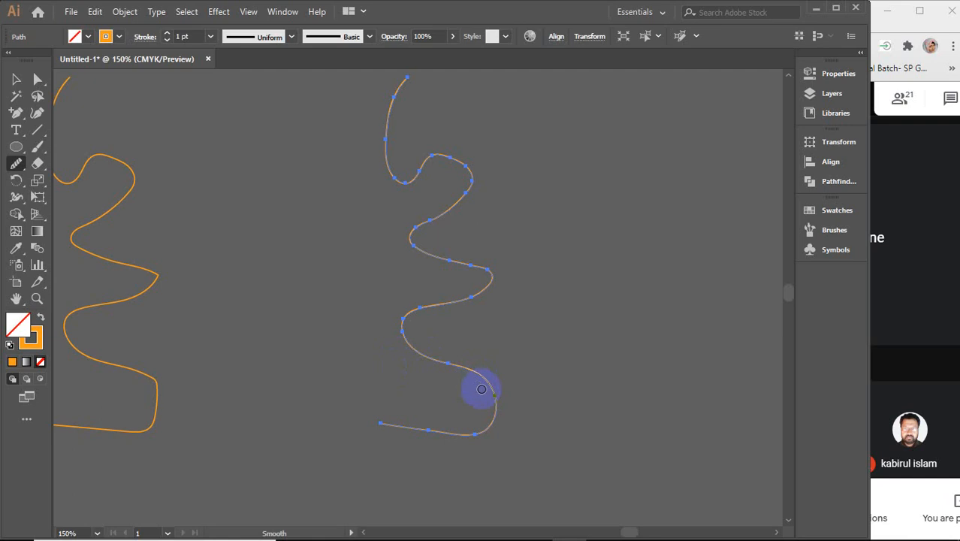
{"action": "mouse_move", "coordinate": [412, 362]}
{"action": "left_mouse_down"}
{"action": "mouse_move", "coordinate": [491, 397]}
{"action": "mouse_move", "coordinate": [429, 353]}
{"action": "mouse_move", "coordinate": [499, 406]}
{"action": "left_mouse_up"}
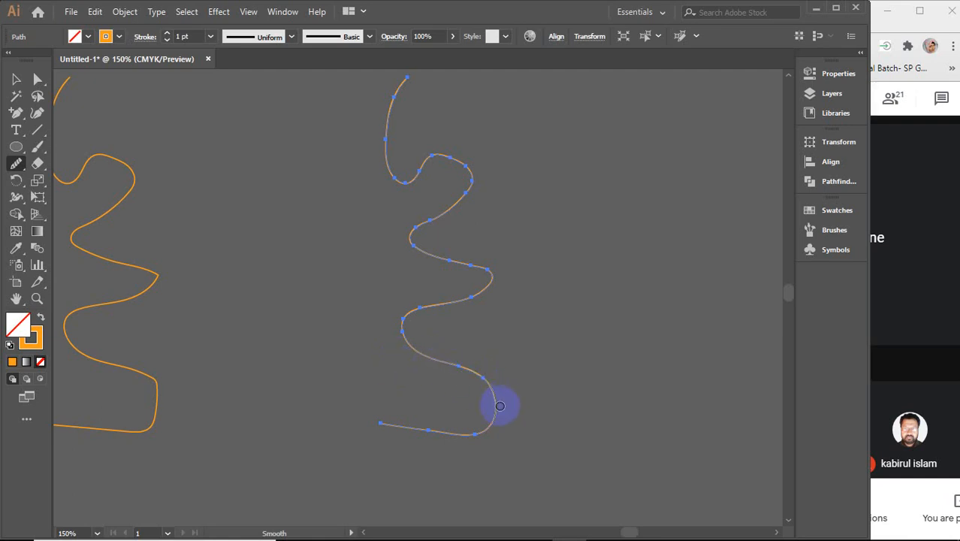
{"action": "mouse_move", "coordinate": [385, 330]}
{"action": "left_mouse_down"}
{"action": "mouse_move", "coordinate": [412, 338]}
{"action": "mouse_move", "coordinate": [407, 328]}
{"action": "mouse_move", "coordinate": [495, 301]}
{"action": "mouse_move", "coordinate": [478, 293]}
{"action": "mouse_move", "coordinate": [400, 326]}
{"action": "mouse_move", "coordinate": [435, 353]}
{"action": "left_mouse_up"}
{"action": "mouse_move", "coordinate": [396, 305]}
{"action": "left_mouse_down"}
{"action": "mouse_move", "coordinate": [458, 306]}
{"action": "mouse_move", "coordinate": [416, 347]}
{"action": "mouse_move", "coordinate": [406, 315]}
{"action": "mouse_move", "coordinate": [440, 311]}
{"action": "mouse_move", "coordinate": [402, 333]}
{"action": "mouse_move", "coordinate": [401, 323]}
{"action": "mouse_move", "coordinate": [493, 292]}
{"action": "mouse_move", "coordinate": [420, 305]}
{"action": "mouse_move", "coordinate": [504, 283]}
{"action": "mouse_move", "coordinate": [447, 246]}
{"action": "mouse_move", "coordinate": [517, 279]}
{"action": "mouse_move", "coordinate": [470, 265]}
{"action": "mouse_move", "coordinate": [500, 289]}
{"action": "mouse_move", "coordinate": [498, 276]}
{"action": "mouse_move", "coordinate": [509, 273]}
{"action": "mouse_move", "coordinate": [477, 276]}
{"action": "mouse_move", "coordinate": [491, 271]}
{"action": "mouse_move", "coordinate": [490, 282]}
{"action": "mouse_move", "coordinate": [478, 274]}
{"action": "mouse_move", "coordinate": [495, 284]}
{"action": "mouse_move", "coordinate": [473, 281]}
{"action": "mouse_move", "coordinate": [450, 300]}
{"action": "mouse_move", "coordinate": [329, 269]}
{"action": "mouse_move", "coordinate": [447, 296]}
{"action": "mouse_move", "coordinate": [413, 347]}
{"action": "mouse_move", "coordinate": [402, 324]}
{"action": "mouse_move", "coordinate": [452, 298]}
{"action": "mouse_move", "coordinate": [476, 260]}
{"action": "mouse_move", "coordinate": [504, 285]}
{"action": "left_mouse_up"}
{"action": "mouse_move", "coordinate": [447, 257]}
{"action": "left_mouse_down"}
{"action": "mouse_move", "coordinate": [409, 232]}
{"action": "mouse_move", "coordinate": [427, 235]}
{"action": "mouse_move", "coordinate": [482, 195]}
{"action": "mouse_move", "coordinate": [474, 148]}
{"action": "mouse_move", "coordinate": [455, 163]}
{"action": "mouse_move", "coordinate": [436, 143]}
{"action": "mouse_move", "coordinate": [439, 164]}
{"action": "mouse_move", "coordinate": [432, 137]}
{"action": "mouse_move", "coordinate": [481, 165]}
{"action": "mouse_move", "coordinate": [475, 176]}
{"action": "mouse_move", "coordinate": [439, 151]}
{"action": "mouse_move", "coordinate": [398, 167]}
{"action": "mouse_move", "coordinate": [451, 176]}
{"action": "mouse_move", "coordinate": [429, 165]}
{"action": "mouse_move", "coordinate": [417, 170]}
{"action": "mouse_move", "coordinate": [450, 180]}
{"action": "mouse_move", "coordinate": [441, 154]}
{"action": "mouse_move", "coordinate": [422, 181]}
{"action": "mouse_move", "coordinate": [405, 182]}
{"action": "mouse_move", "coordinate": [410, 156]}
{"action": "mouse_move", "coordinate": [392, 179]}
{"action": "mouse_move", "coordinate": [411, 150]}
{"action": "mouse_move", "coordinate": [408, 180]}
{"action": "mouse_move", "coordinate": [413, 172]}
{"action": "mouse_move", "coordinate": [397, 180]}
{"action": "mouse_move", "coordinate": [408, 150]}
{"action": "mouse_move", "coordinate": [406, 169]}
{"action": "mouse_move", "coordinate": [396, 178]}
{"action": "mouse_move", "coordinate": [396, 164]}
{"action": "mouse_move", "coordinate": [388, 182]}
{"action": "mouse_move", "coordinate": [406, 138]}
{"action": "mouse_move", "coordinate": [389, 149]}
{"action": "mouse_move", "coordinate": [388, 133]}
{"action": "mouse_move", "coordinate": [422, 116]}
{"action": "mouse_move", "coordinate": [392, 99]}
{"action": "mouse_move", "coordinate": [421, 115]}
{"action": "mouse_move", "coordinate": [387, 121]}
{"action": "mouse_move", "coordinate": [419, 119]}
{"action": "mouse_move", "coordinate": [430, 150]}
{"action": "mouse_move", "coordinate": [402, 172]}
{"action": "mouse_move", "coordinate": [411, 181]}
{"action": "mouse_move", "coordinate": [400, 178]}
{"action": "mouse_move", "coordinate": [430, 143]}
{"action": "mouse_move", "coordinate": [418, 176]}
{"action": "mouse_move", "coordinate": [445, 136]}
{"action": "mouse_move", "coordinate": [434, 168]}
{"action": "mouse_move", "coordinate": [416, 179]}
{"action": "mouse_move", "coordinate": [413, 161]}
{"action": "mouse_move", "coordinate": [451, 157]}
{"action": "mouse_move", "coordinate": [401, 173]}
{"action": "mouse_move", "coordinate": [387, 166]}
{"action": "mouse_move", "coordinate": [409, 181]}
{"action": "mouse_move", "coordinate": [438, 160]}
{"action": "mouse_move", "coordinate": [399, 176]}
{"action": "mouse_move", "coordinate": [385, 128]}
{"action": "mouse_move", "coordinate": [432, 141]}
{"action": "mouse_move", "coordinate": [386, 166]}
{"action": "mouse_move", "coordinate": [450, 128]}
{"action": "mouse_move", "coordinate": [487, 151]}
{"action": "left_mouse_up"}
Step: Move the smoothed zigzag copy closer to the original zigzag for comparison and deselect it
{"action": "left_click", "coordinate": [16, 80]}
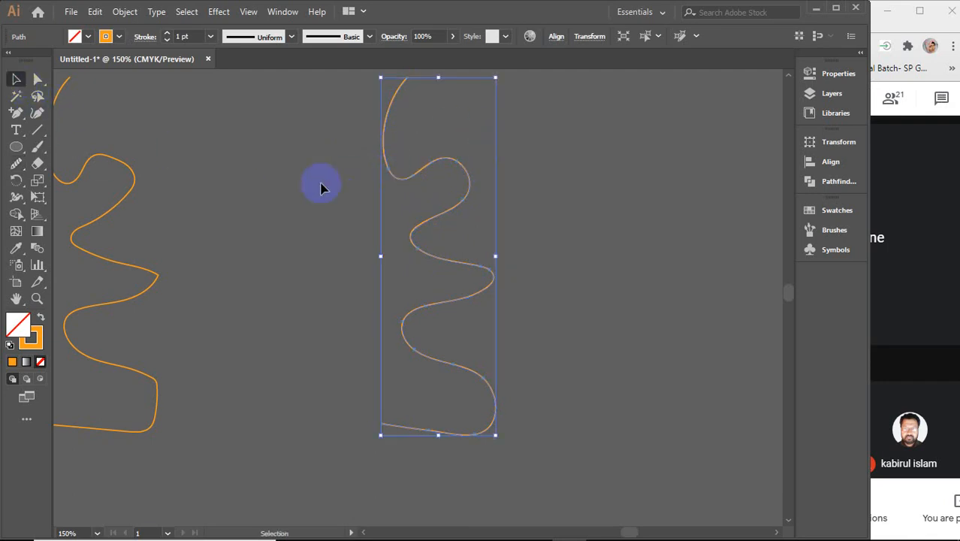
{"action": "left_click", "coordinate": [321, 187]}
{"action": "left_click_drag", "start_coordinate": [311, 184], "coordinate": [400, 196]}
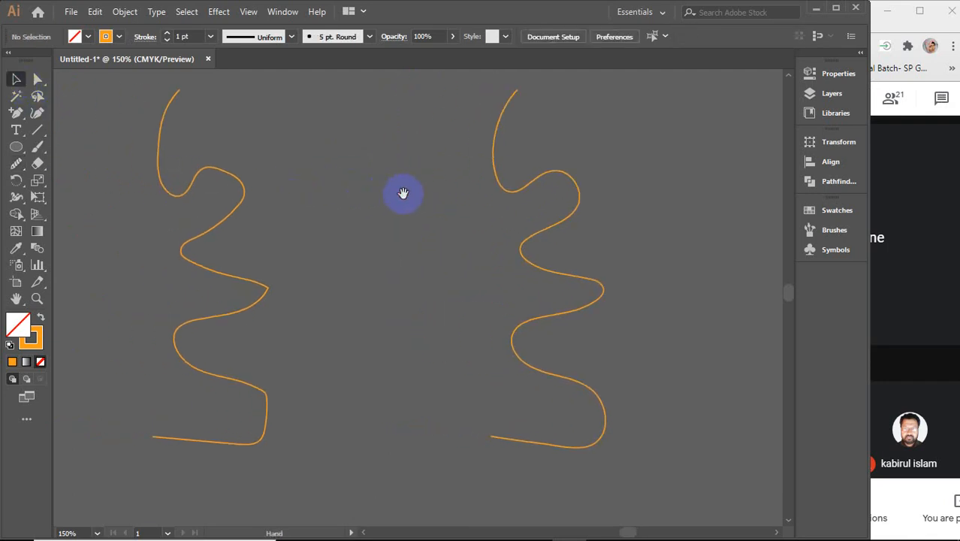
{"action": "left_click_drag", "start_coordinate": [509, 193], "coordinate": [315, 181]}
{"action": "left_click", "coordinate": [487, 189]}
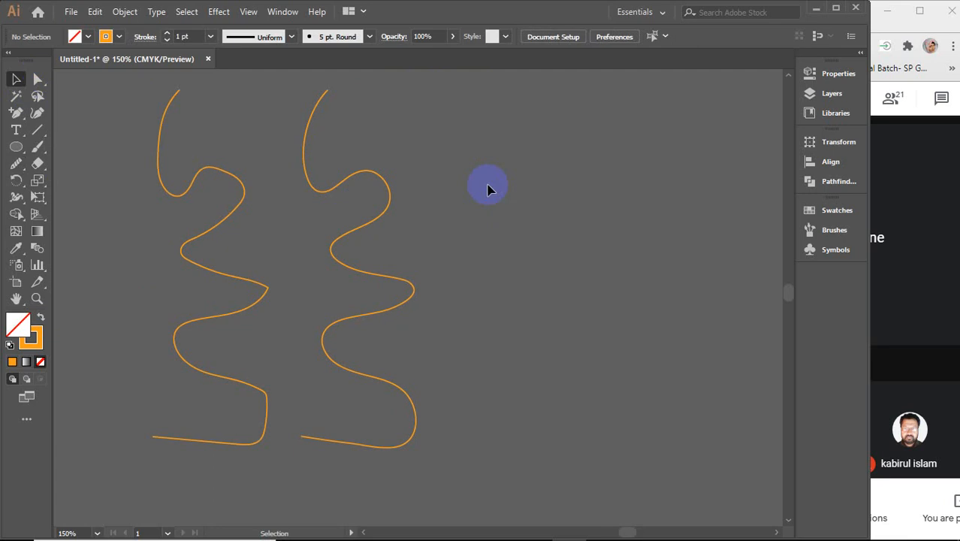
Step: Erase the first dip and the middle stretch around the peak of the smoothed zigzag with the Path Eraser tool
{"action": "left_click", "coordinate": [390, 192]}
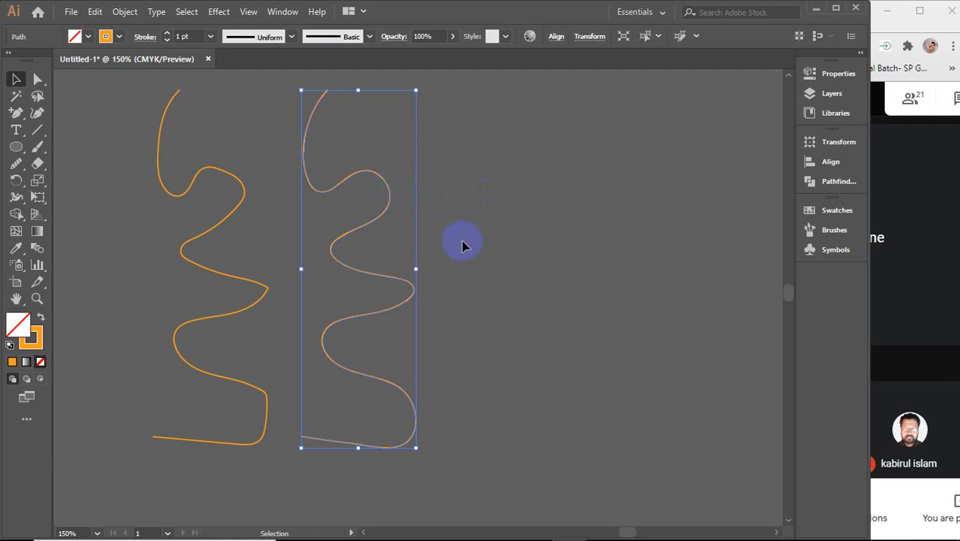
{"action": "left_click_drag", "start_coordinate": [16, 172], "coordinate": [96, 219]}
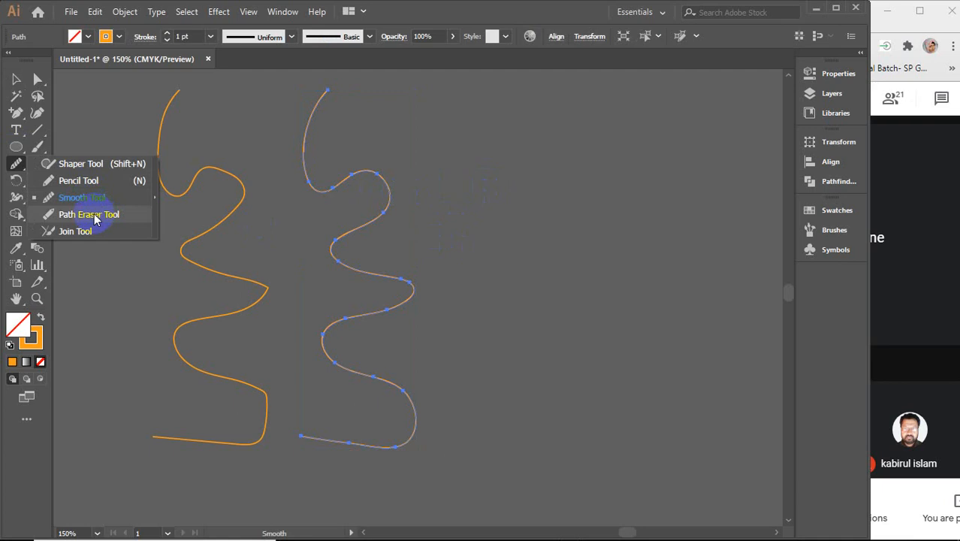
{"action": "left_click_drag", "start_coordinate": [94, 219], "coordinate": [94, 216]}
{"action": "scroll", "coordinate": [380, 194], "scroll_direction": "up", "scroll_amount": 1}
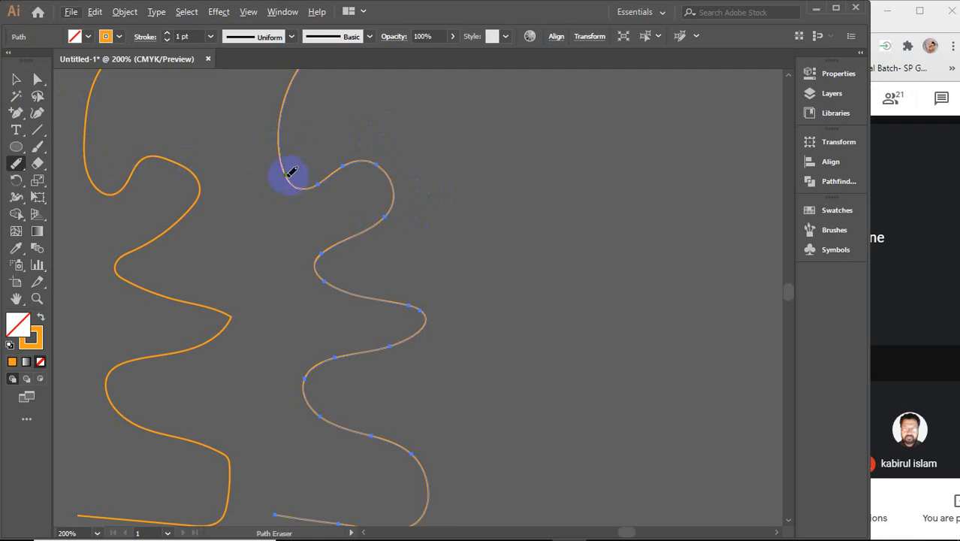
{"action": "mouse_move", "coordinate": [287, 174]}
{"action": "left_mouse_down"}
{"action": "mouse_move", "coordinate": [313, 191]}
{"action": "mouse_move", "coordinate": [316, 182]}
{"action": "mouse_move", "coordinate": [263, 166]}
{"action": "mouse_move", "coordinate": [317, 172]}
{"action": "mouse_move", "coordinate": [288, 175]}
{"action": "mouse_move", "coordinate": [329, 185]}
{"action": "mouse_move", "coordinate": [277, 178]}
{"action": "mouse_move", "coordinate": [327, 197]}
{"action": "mouse_move", "coordinate": [309, 195]}
{"action": "mouse_move", "coordinate": [307, 169]}
{"action": "mouse_move", "coordinate": [290, 205]}
{"action": "mouse_move", "coordinate": [298, 205]}
{"action": "mouse_move", "coordinate": [294, 174]}
{"action": "mouse_move", "coordinate": [288, 232]}
{"action": "mouse_move", "coordinate": [270, 147]}
{"action": "mouse_move", "coordinate": [295, 183]}
{"action": "mouse_move", "coordinate": [324, 183]}
{"action": "mouse_move", "coordinate": [388, 229]}
{"action": "mouse_move", "coordinate": [387, 217]}
{"action": "mouse_move", "coordinate": [320, 251]}
{"action": "mouse_move", "coordinate": [333, 277]}
{"action": "mouse_move", "coordinate": [363, 274]}
{"action": "mouse_move", "coordinate": [413, 309]}
{"action": "mouse_move", "coordinate": [315, 240]}
{"action": "mouse_move", "coordinate": [335, 282]}
{"action": "mouse_move", "coordinate": [448, 299]}
{"action": "mouse_move", "coordinate": [336, 350]}
{"action": "left_mouse_up"}
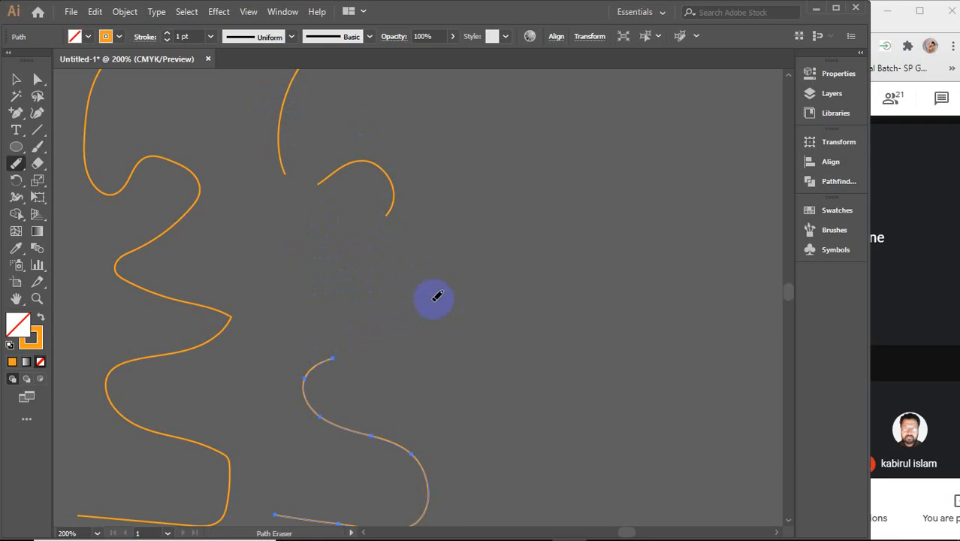
Step: Erase the remaining lower portion of the smoothed zigzag piece by piece with the Path Eraser tool
{"action": "scroll", "coordinate": [320, 348], "scroll_direction": "down", "scroll_amount": 4}
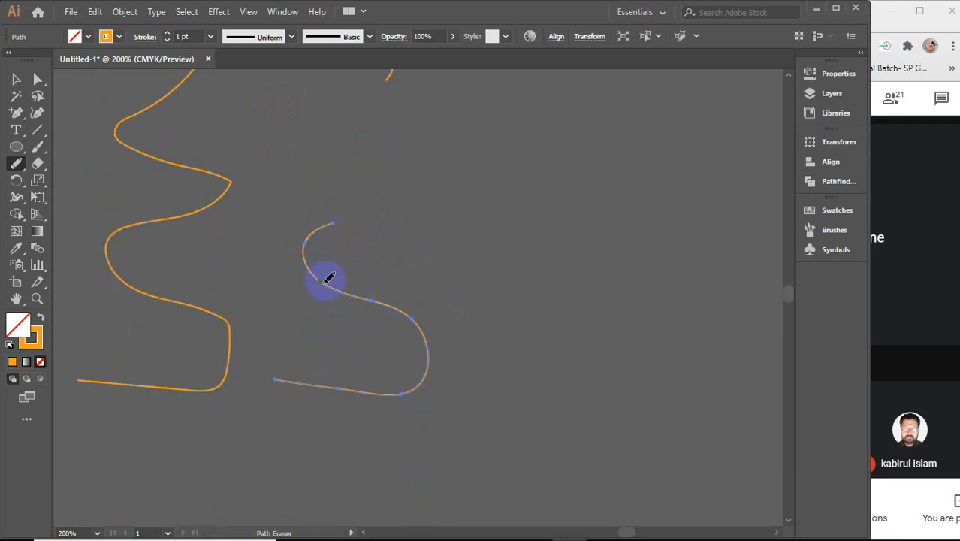
{"action": "mouse_move", "coordinate": [320, 284]}
{"action": "left_mouse_down"}
{"action": "mouse_move", "coordinate": [328, 296]}
{"action": "mouse_move", "coordinate": [399, 318]}
{"action": "mouse_move", "coordinate": [420, 312]}
{"action": "left_mouse_up"}
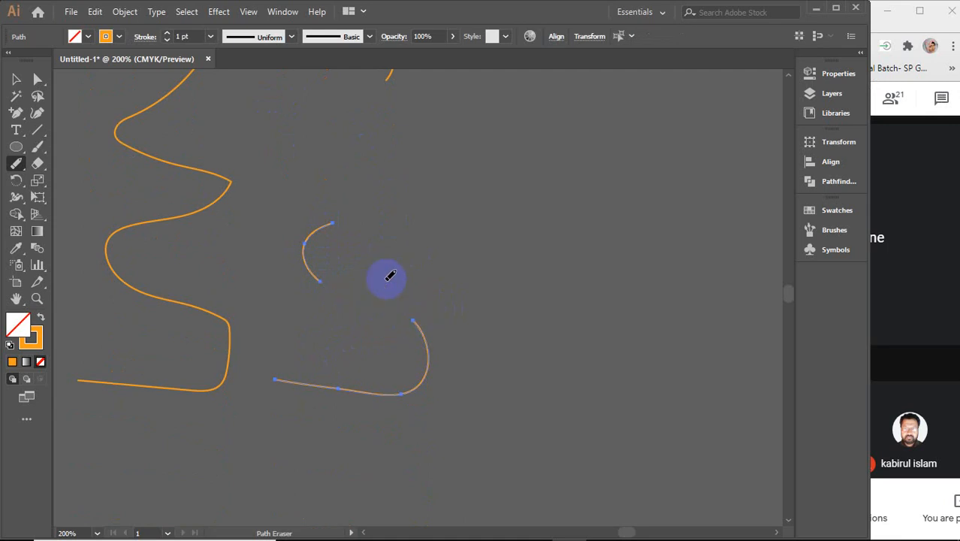
{"action": "mouse_move", "coordinate": [334, 222]}
{"action": "left_mouse_down"}
{"action": "mouse_move", "coordinate": [336, 251]}
{"action": "mouse_move", "coordinate": [318, 275]}
{"action": "left_mouse_up"}
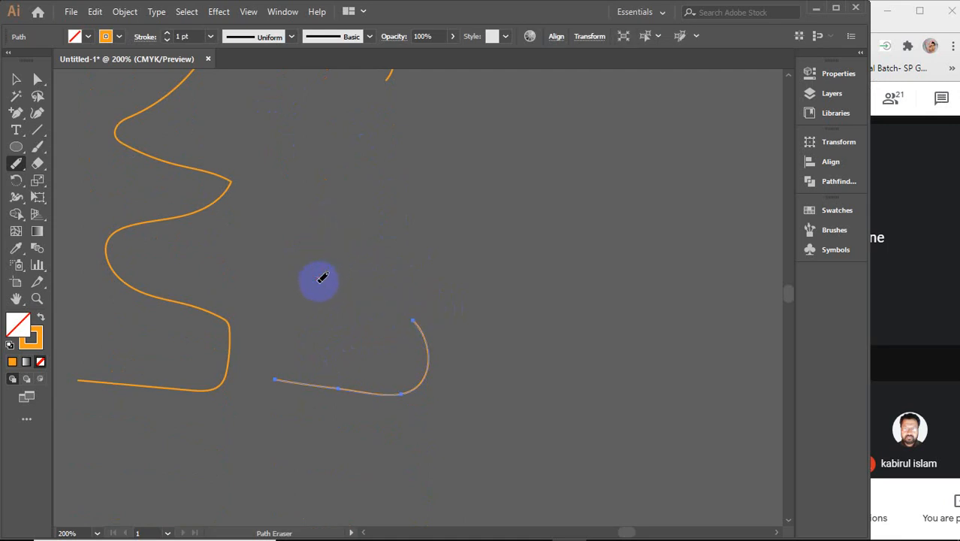
{"action": "mouse_move", "coordinate": [417, 317]}
{"action": "left_mouse_down"}
{"action": "mouse_move", "coordinate": [331, 344]}
{"action": "mouse_move", "coordinate": [276, 379]}
{"action": "left_mouse_up"}
Step: Draw a nearly closed rounded shape with the Pencil tool right of the zigzags and close its gap with the Join tool
{"action": "scroll", "coordinate": [472, 217], "scroll_direction": "up", "scroll_amount": 3}
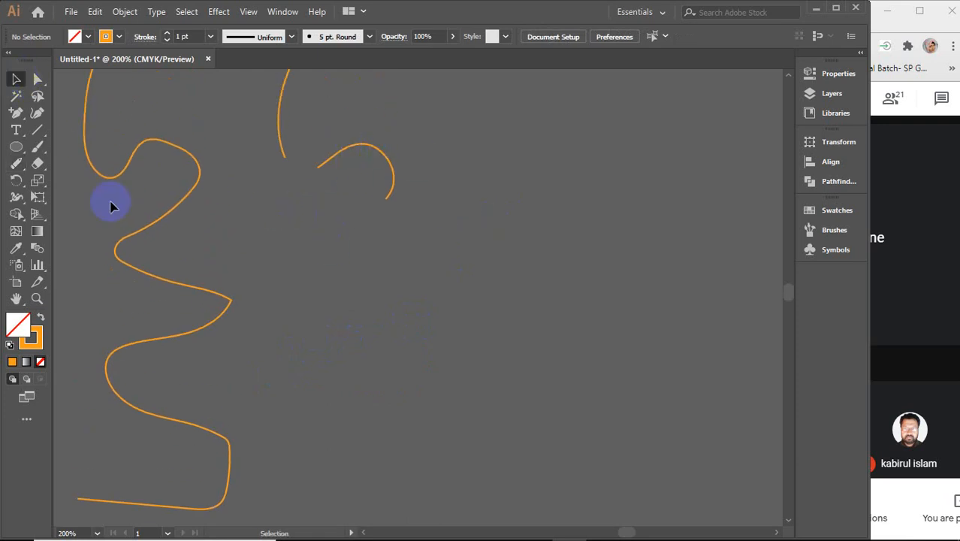
{"action": "left_click", "coordinate": [17, 164]}
{"action": "left_click_drag", "start_coordinate": [18, 166], "coordinate": [67, 233]}
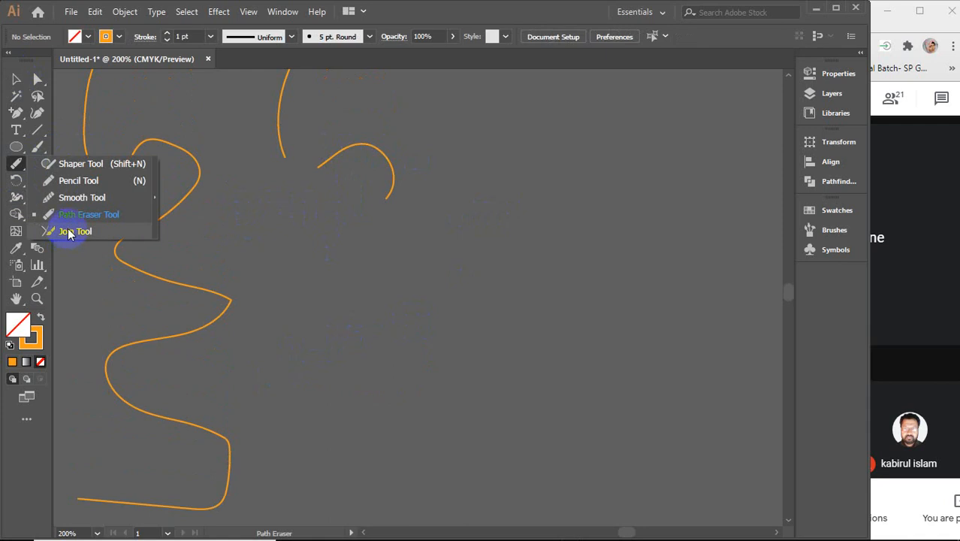
{"action": "left_click_drag", "start_coordinate": [68, 234], "coordinate": [83, 185]}
{"action": "mouse_move", "coordinate": [440, 302]}
{"action": "left_mouse_down"}
{"action": "mouse_move", "coordinate": [460, 268]}
{"action": "mouse_move", "coordinate": [492, 247]}
{"action": "mouse_move", "coordinate": [541, 253]}
{"action": "mouse_move", "coordinate": [559, 269]}
{"action": "mouse_move", "coordinate": [567, 312]}
{"action": "mouse_move", "coordinate": [551, 329]}
{"action": "mouse_move", "coordinate": [506, 343]}
{"action": "mouse_move", "coordinate": [445, 329]}
{"action": "left_mouse_up"}
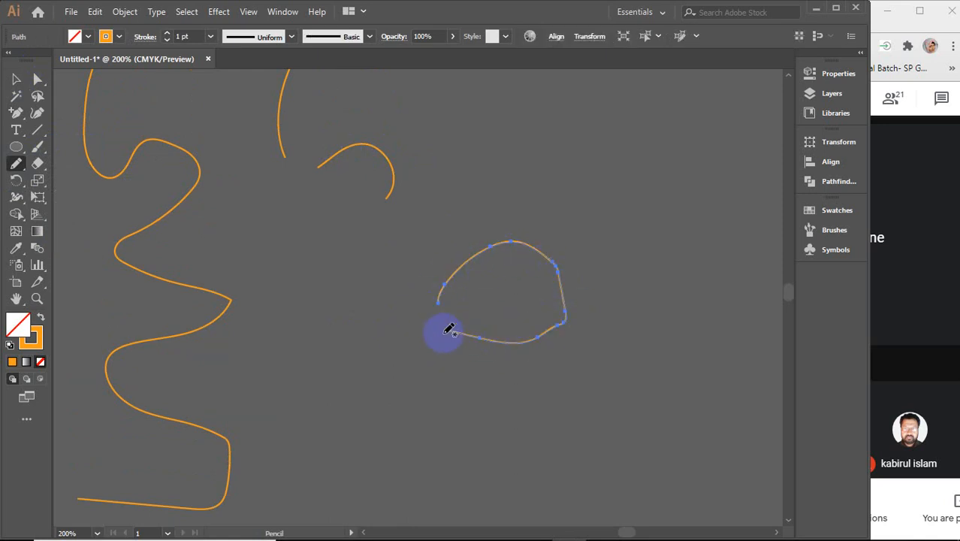
{"action": "left_click_drag", "start_coordinate": [18, 168], "coordinate": [76, 230]}
{"action": "mouse_move", "coordinate": [401, 316]}
{"action": "left_mouse_down"}
{"action": "mouse_move", "coordinate": [437, 303]}
{"action": "mouse_move", "coordinate": [440, 337]}
{"action": "left_mouse_up"}
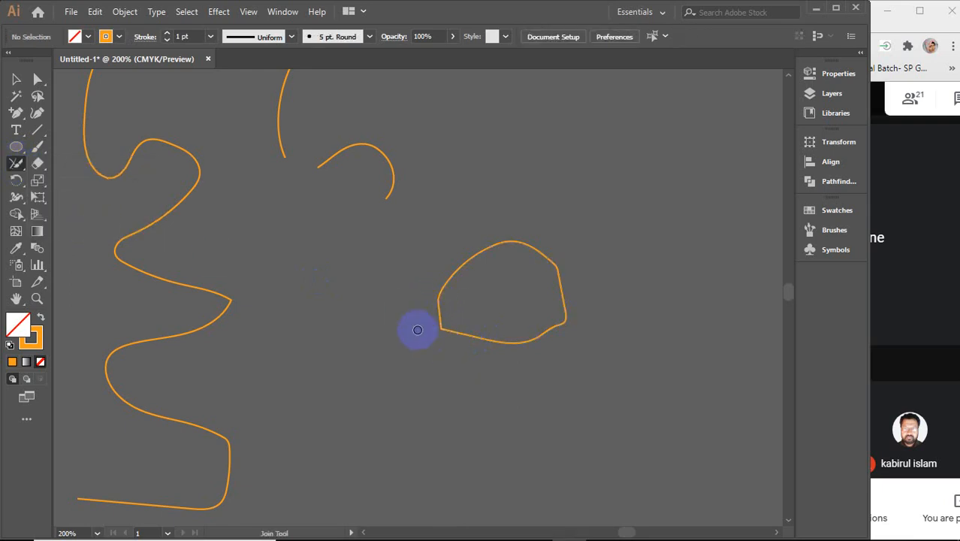
Step: Draw a wide open arch above the closed shape with the Pencil tool and try to connect its endpoints with the Join tool
{"action": "left_click_drag", "start_coordinate": [16, 163], "coordinate": [79, 179]}
{"action": "mouse_move", "coordinate": [553, 208]}
{"action": "left_mouse_down"}
{"action": "mouse_move", "coordinate": [639, 101]}
{"action": "mouse_move", "coordinate": [680, 154]}
{"action": "mouse_move", "coordinate": [690, 238]}
{"action": "left_mouse_up"}
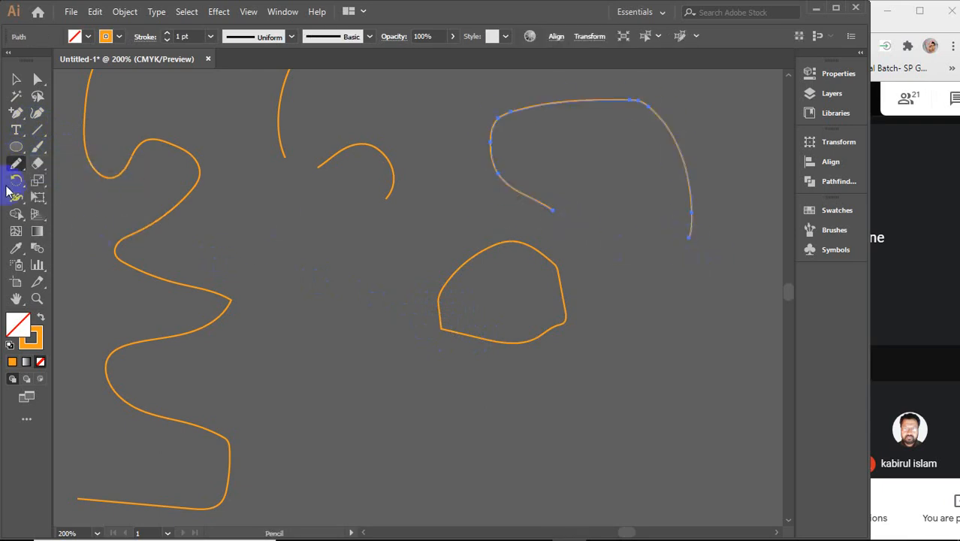
{"action": "mouse_move", "coordinate": [12, 168]}
{"action": "left_mouse_down"}
{"action": "mouse_move", "coordinate": [80, 214]}
{"action": "mouse_move", "coordinate": [83, 231]}
{"action": "left_mouse_up"}
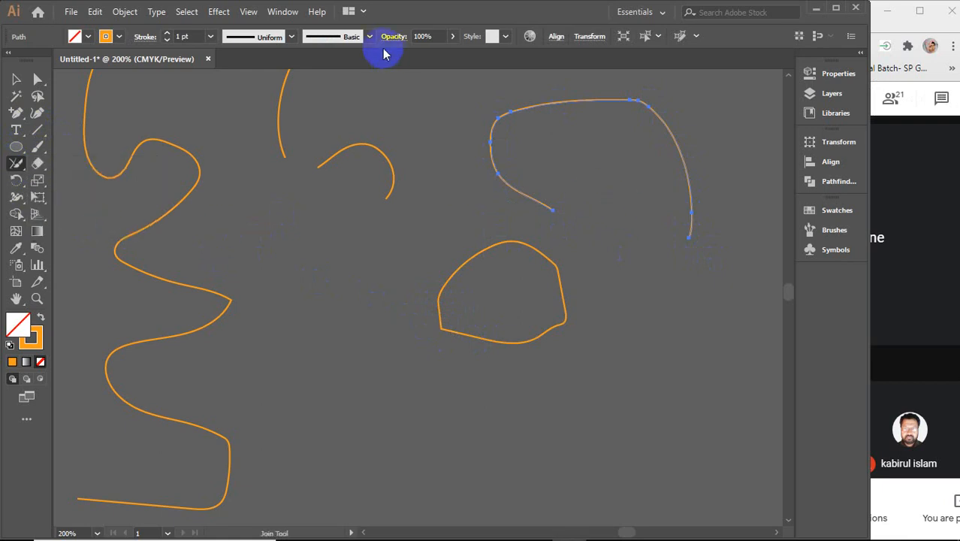
{"action": "left_click_drag", "start_coordinate": [552, 209], "coordinate": [682, 241]}
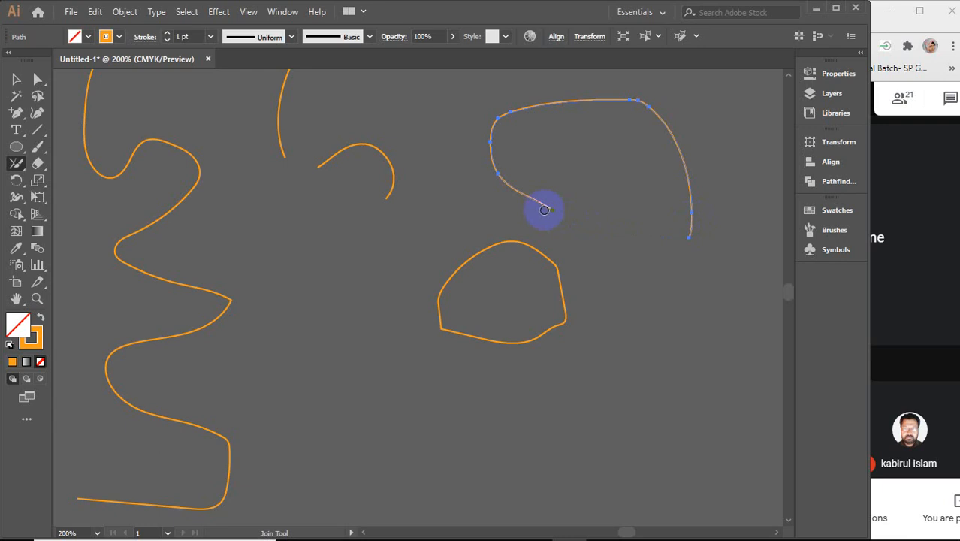
{"action": "mouse_move", "coordinate": [544, 209]}
{"action": "left_mouse_down"}
{"action": "mouse_move", "coordinate": [696, 234]}
{"action": "mouse_move", "coordinate": [669, 245]}
{"action": "mouse_move", "coordinate": [544, 209]}
{"action": "left_mouse_up"}
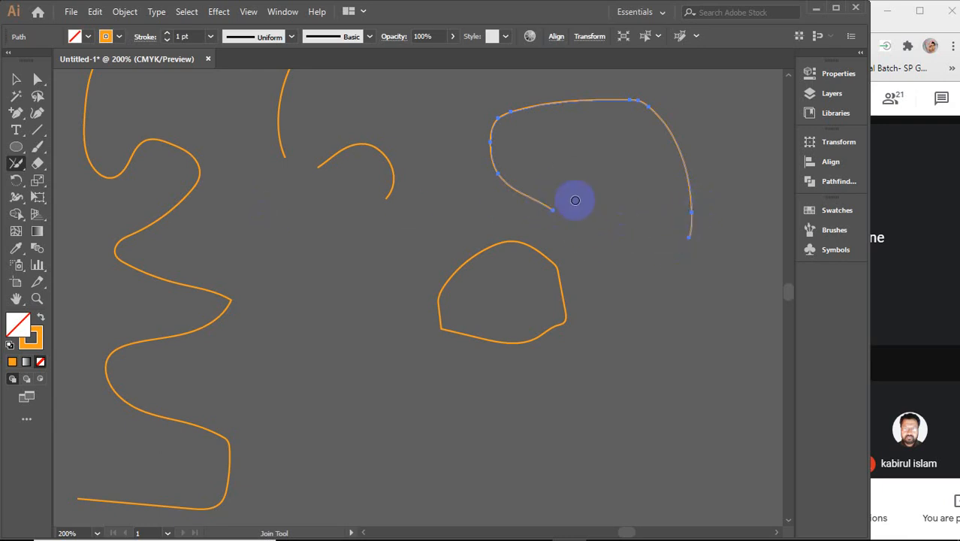
Step: Draw an open loop with the Pencil tool left of the closed shape and connect its two ends with the Join tool
{"action": "left_click_drag", "start_coordinate": [12, 165], "coordinate": [107, 179]}
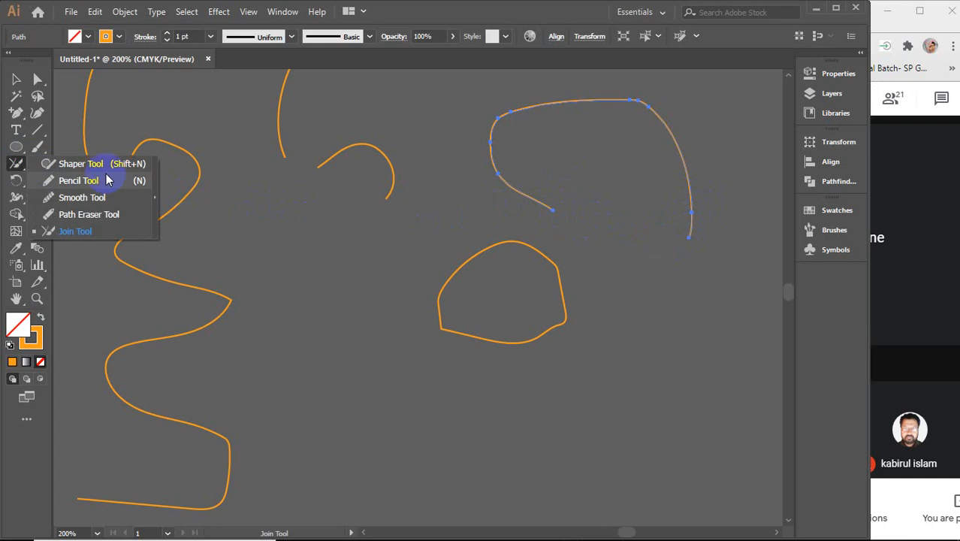
{"action": "left_click", "coordinate": [100, 183]}
{"action": "mouse_move", "coordinate": [347, 263]}
{"action": "left_mouse_down"}
{"action": "mouse_move", "coordinate": [274, 300]}
{"action": "mouse_move", "coordinate": [369, 334]}
{"action": "mouse_move", "coordinate": [376, 270]}
{"action": "mouse_move", "coordinate": [394, 262]}
{"action": "left_mouse_up"}
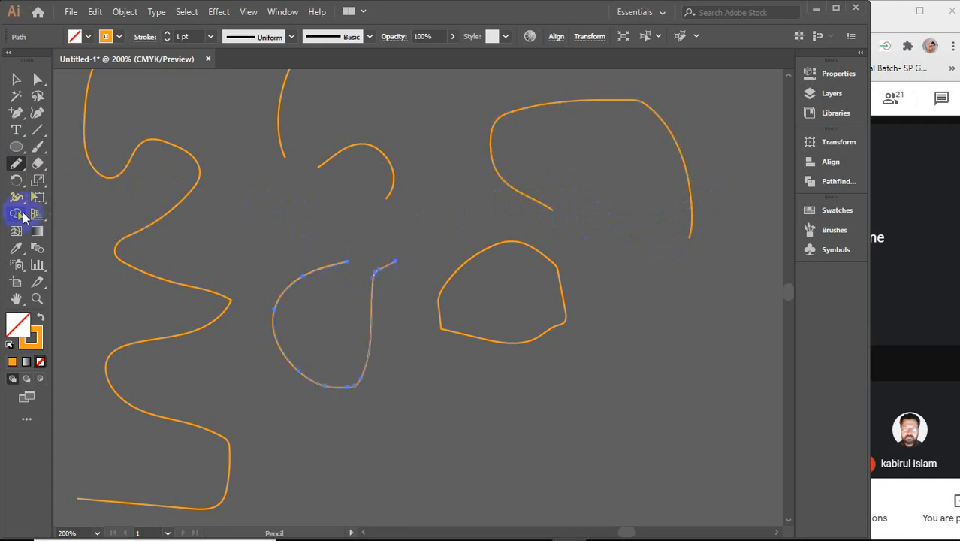
{"action": "mouse_move", "coordinate": [16, 167]}
{"action": "left_mouse_down"}
{"action": "mouse_move", "coordinate": [47, 189]}
{"action": "mouse_move", "coordinate": [75, 229]}
{"action": "left_mouse_up"}
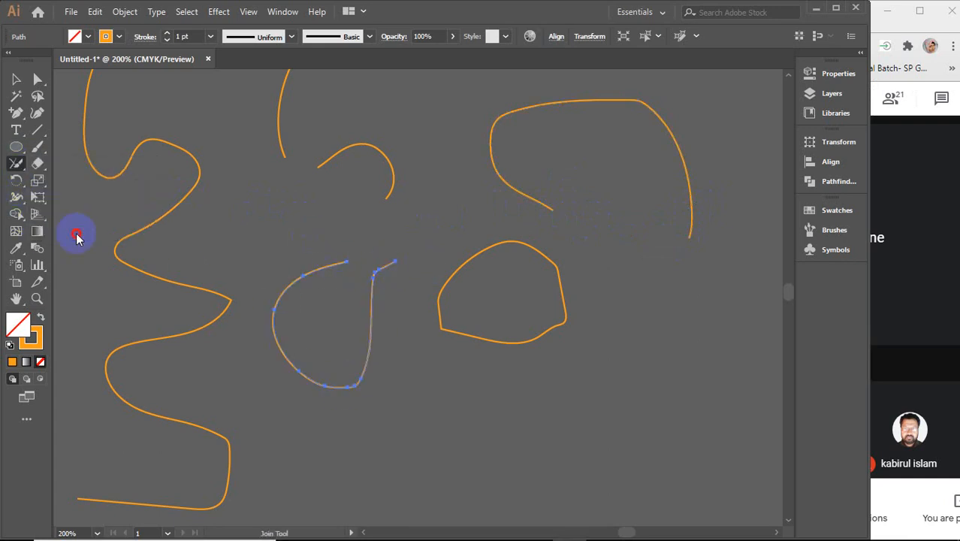
{"action": "left_click_drag", "start_coordinate": [359, 265], "coordinate": [402, 256]}
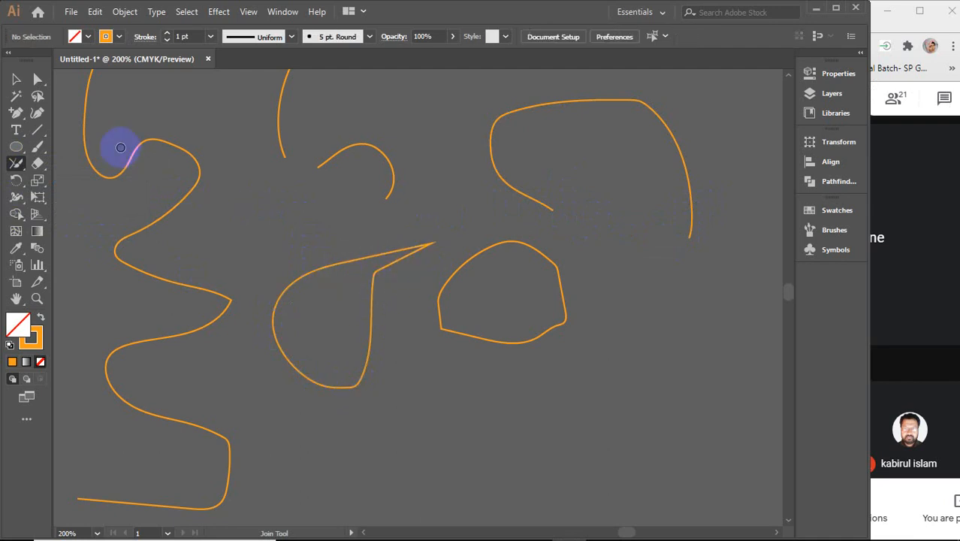
Step: Delete all the remaining freehand paths from this part of the canvas
{"action": "left_click", "coordinate": [16, 79]}
{"action": "left_click_drag", "start_coordinate": [710, 492], "coordinate": [130, 172]}
{"action": "key", "text": "Delete"}
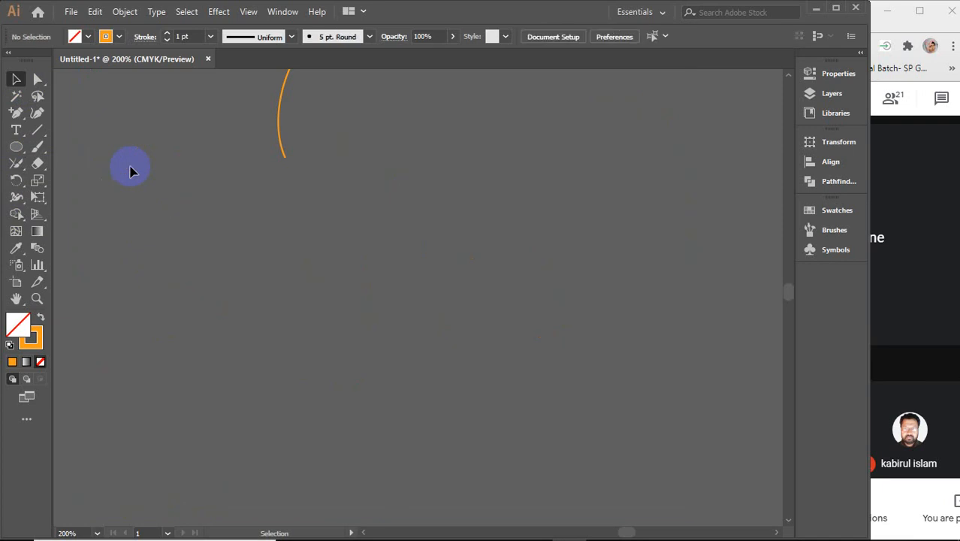
{"action": "left_click_drag", "start_coordinate": [182, 114], "coordinate": [371, 216]}
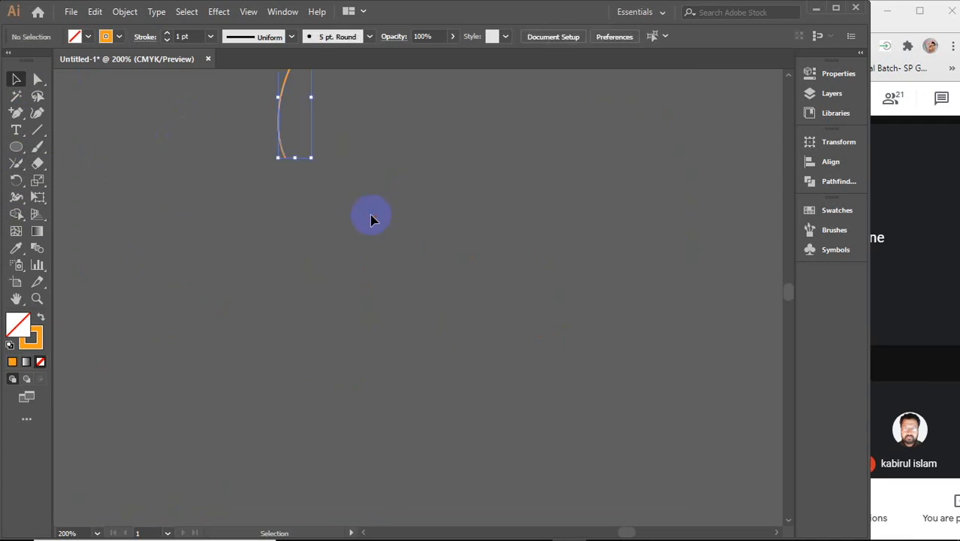
{"action": "key", "text": "Delete"}
Step: Draw a long, slightly slanted line down the empty canvas with the Shaper tool
{"action": "left_click", "coordinate": [22, 150]}
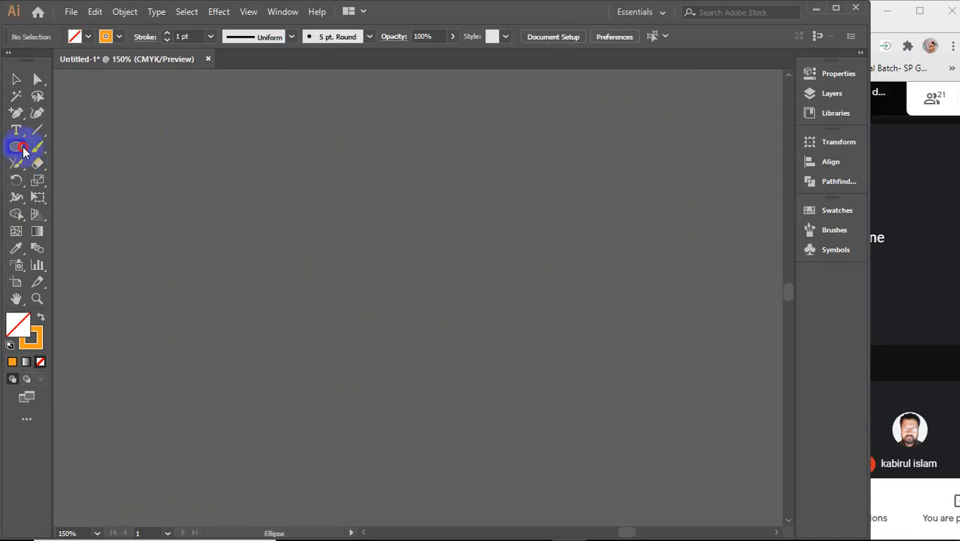
{"action": "left_click", "coordinate": [13, 165]}
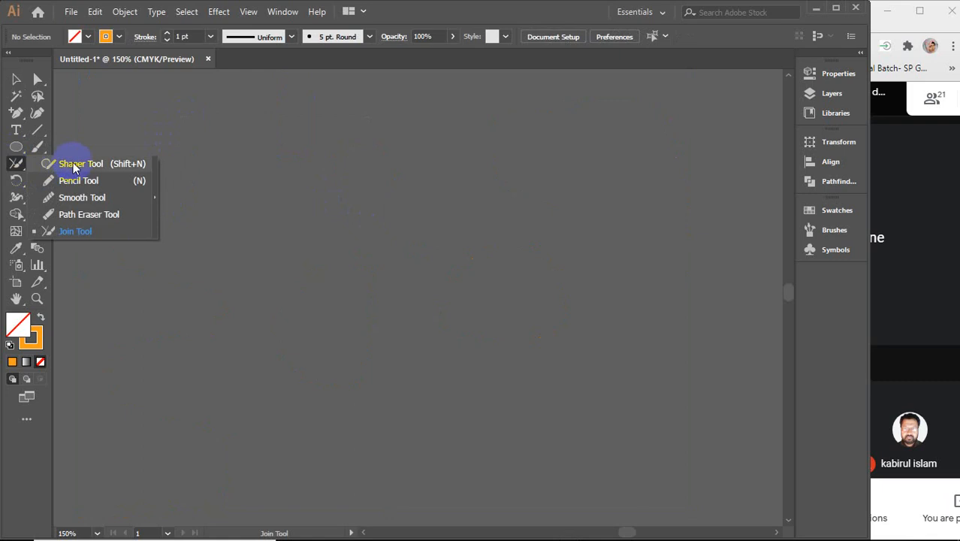
{"action": "left_click", "coordinate": [74, 165]}
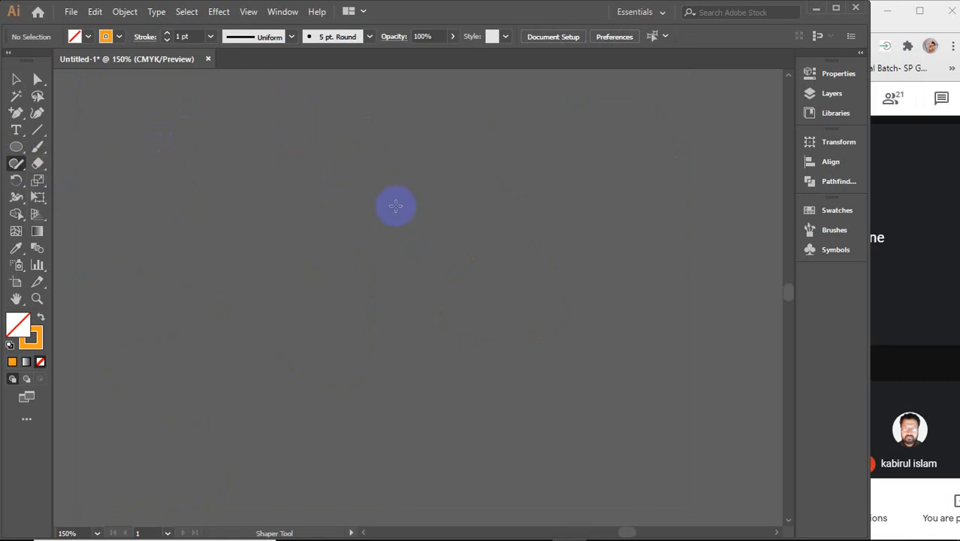
{"action": "left_click_drag", "start_coordinate": [426, 292], "coordinate": [449, 358]}
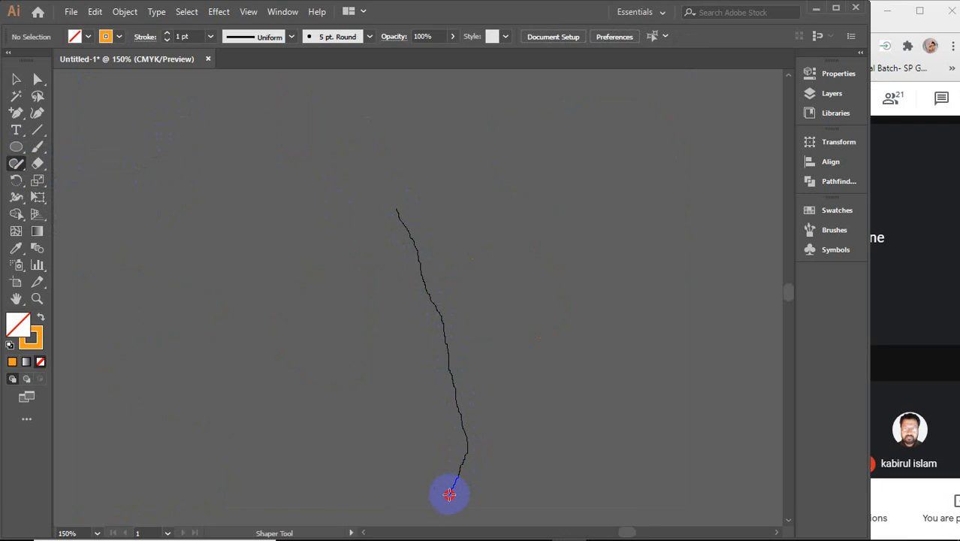
{"action": "left_click_drag", "start_coordinate": [449, 495], "coordinate": [448, 495]}
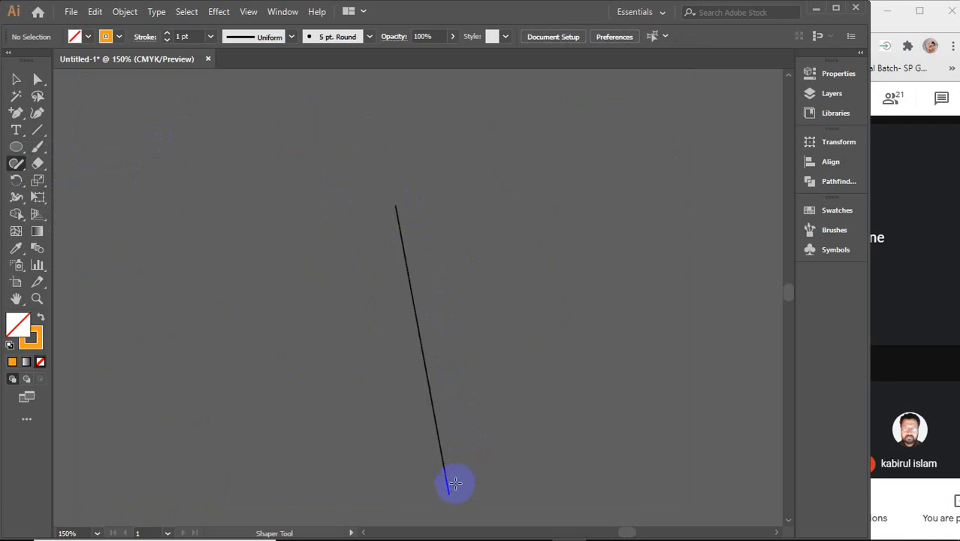
{"action": "left_click_drag", "start_coordinate": [396, 192], "coordinate": [402, 215]}
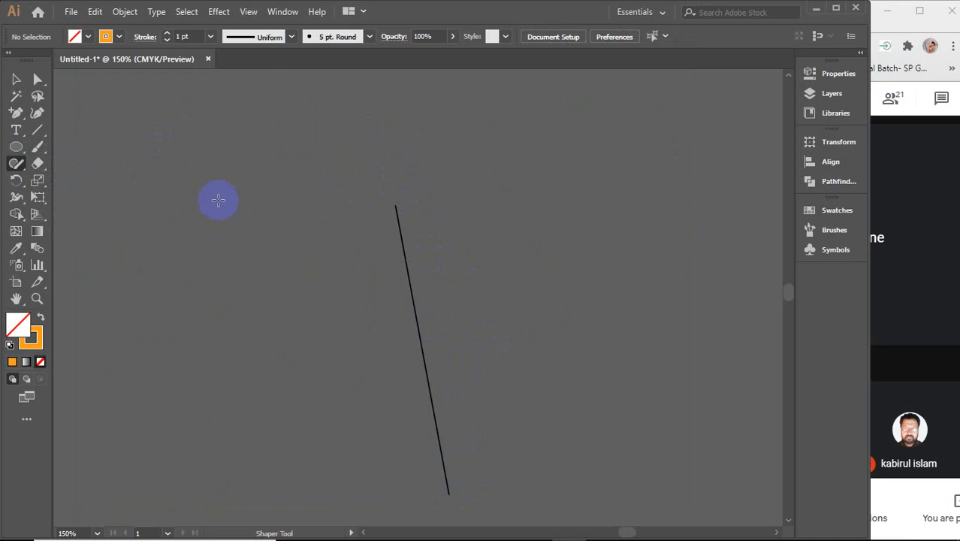
Step: Sketch a rectangle with the Shaper tool to the right of the slanted line
{"action": "key", "text": "ctrl+minus"}
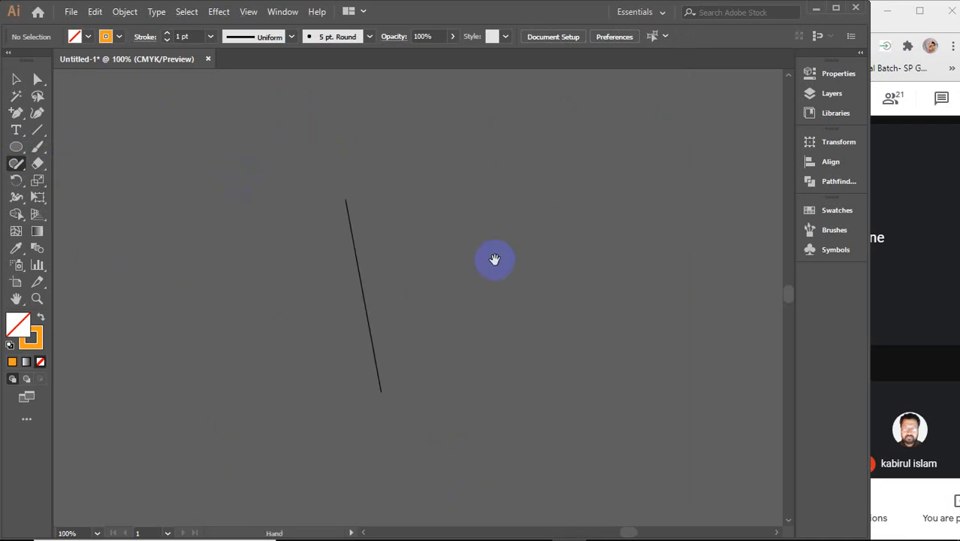
{"action": "left_click_drag", "start_coordinate": [517, 257], "coordinate": [400, 257]}
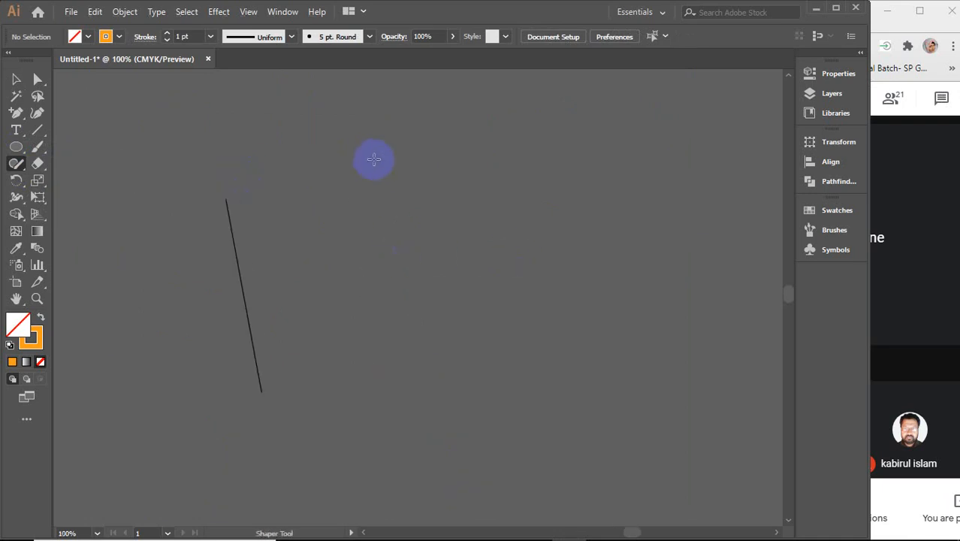
{"action": "mouse_move", "coordinate": [374, 160]}
{"action": "left_mouse_down"}
{"action": "mouse_move", "coordinate": [590, 155]}
{"action": "mouse_move", "coordinate": [579, 277]}
{"action": "mouse_move", "coordinate": [453, 302]}
{"action": "mouse_move", "coordinate": [396, 217]}
{"action": "mouse_move", "coordinate": [382, 137]}
{"action": "left_mouse_up"}
{"action": "left_click", "coordinate": [356, 193]}
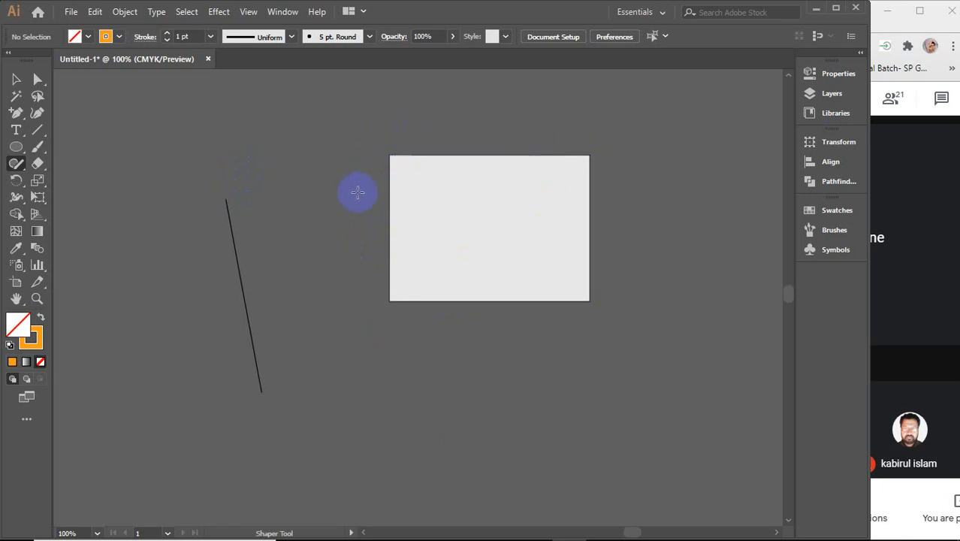
Step: Sketch a square below the rectangle and three circles of different sizes on either side of it with the Shaper tool
{"action": "left_click", "coordinate": [464, 206]}
{"action": "scroll", "coordinate": [435, 269], "scroll_direction": "down", "scroll_amount": 5}
{"action": "mouse_move", "coordinate": [456, 268]}
{"action": "left_mouse_down"}
{"action": "mouse_move", "coordinate": [360, 361]}
{"action": "mouse_move", "coordinate": [450, 345]}
{"action": "mouse_move", "coordinate": [455, 262]}
{"action": "left_mouse_up"}
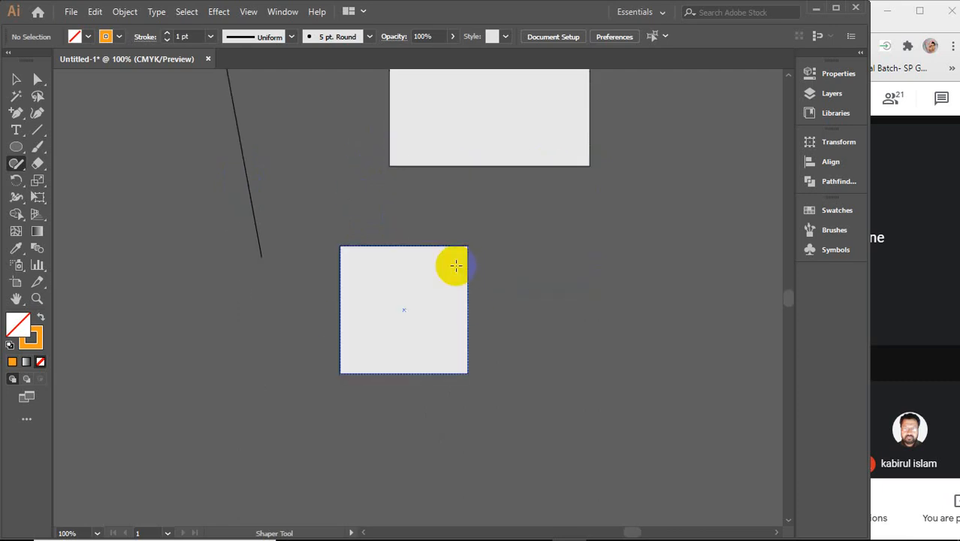
{"action": "mouse_move", "coordinate": [572, 239]}
{"action": "left_mouse_down"}
{"action": "mouse_move", "coordinate": [503, 264]}
{"action": "mouse_move", "coordinate": [625, 326]}
{"action": "mouse_move", "coordinate": [568, 238]}
{"action": "left_mouse_up"}
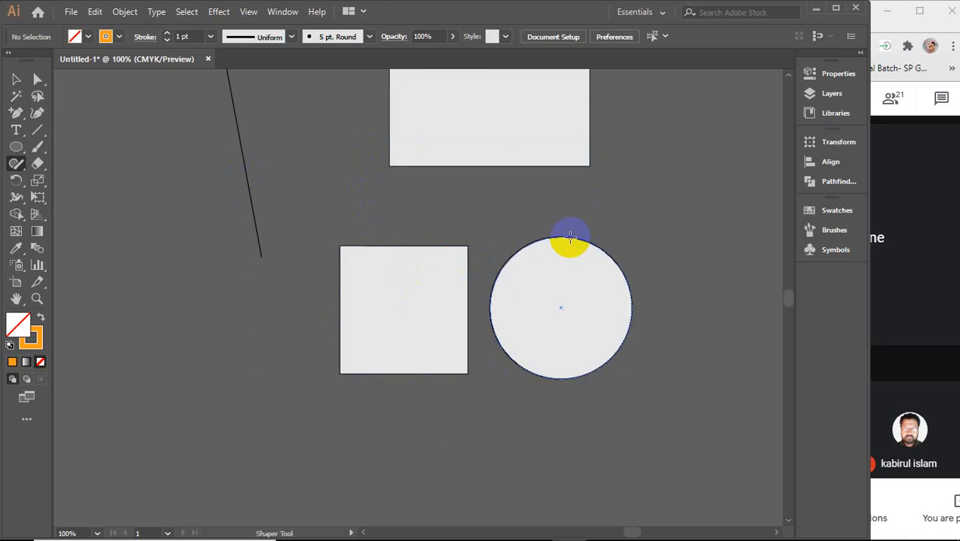
{"action": "mouse_move", "coordinate": [161, 350]}
{"action": "left_mouse_down"}
{"action": "mouse_move", "coordinate": [207, 307]}
{"action": "mouse_move", "coordinate": [143, 317]}
{"action": "left_mouse_up"}
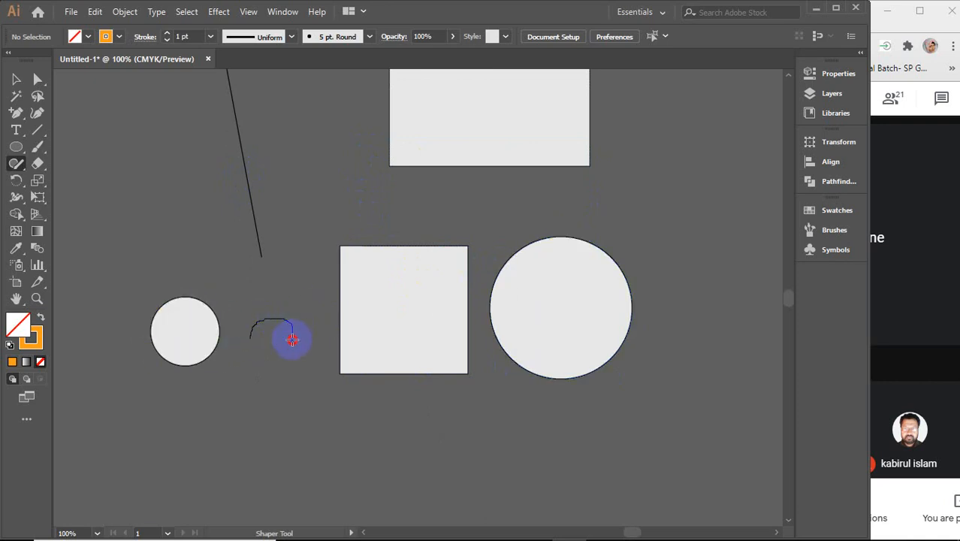
{"action": "left_click_drag", "start_coordinate": [253, 341], "coordinate": [240, 332]}
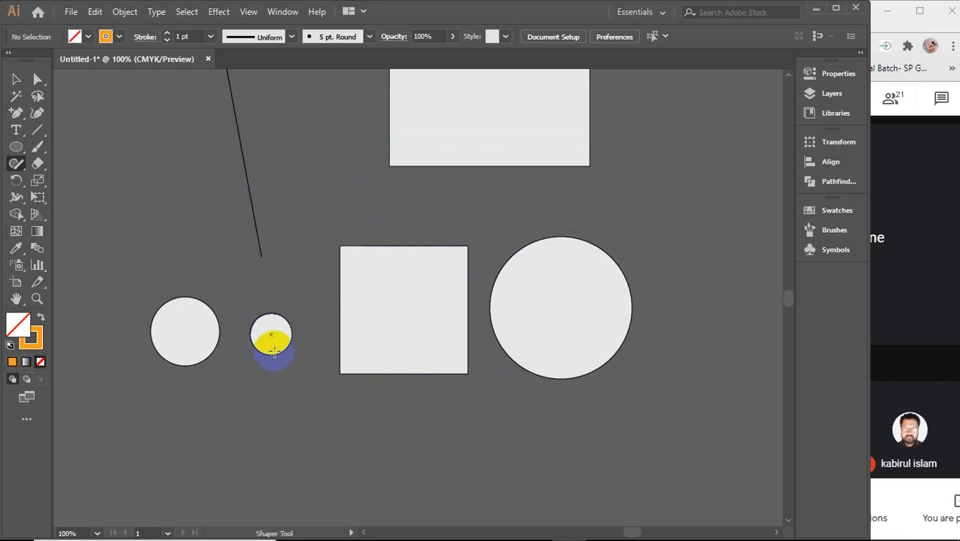
Step: Sketch a triangle below the square and a wide rectangle to the triangle's left with the Shaper tool
{"action": "scroll", "coordinate": [562, 400], "scroll_direction": "down", "scroll_amount": 3}
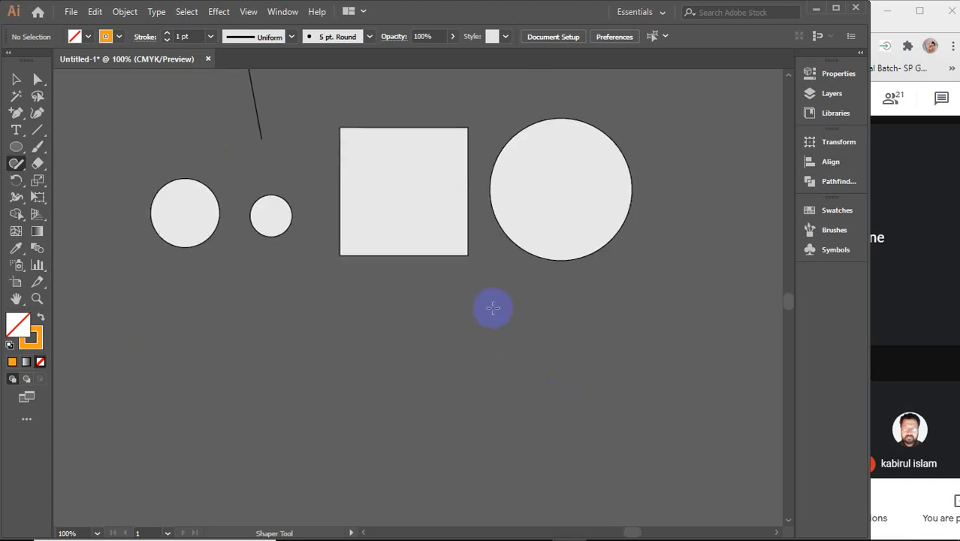
{"action": "mouse_move", "coordinate": [493, 307]}
{"action": "left_mouse_down"}
{"action": "mouse_move", "coordinate": [396, 427]}
{"action": "mouse_move", "coordinate": [573, 443]}
{"action": "mouse_move", "coordinate": [477, 302]}
{"action": "left_mouse_up"}
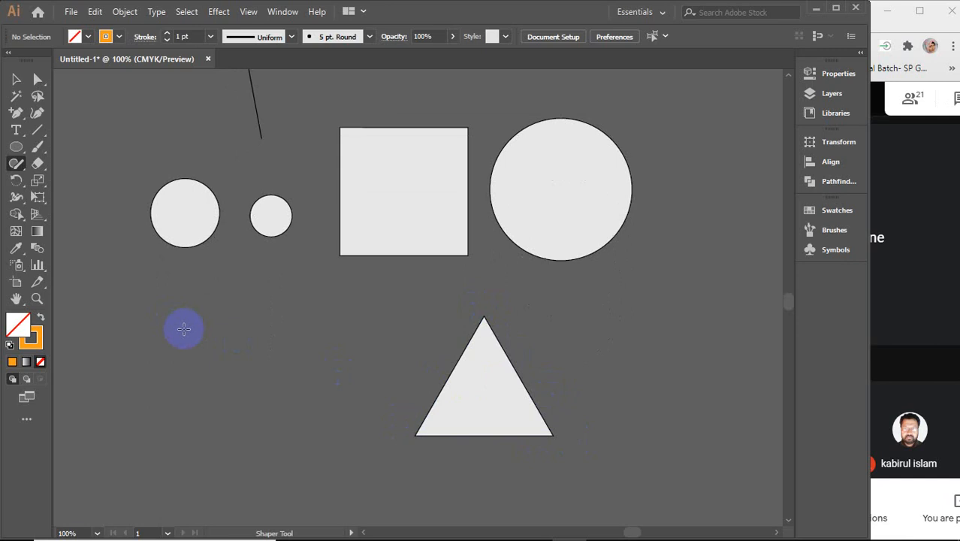
{"action": "mouse_move", "coordinate": [183, 328]}
{"action": "left_mouse_down"}
{"action": "mouse_move", "coordinate": [353, 324]}
{"action": "mouse_move", "coordinate": [277, 415]}
{"action": "mouse_move", "coordinate": [126, 419]}
{"action": "mouse_move", "coordinate": [183, 326]}
{"action": "left_mouse_up"}
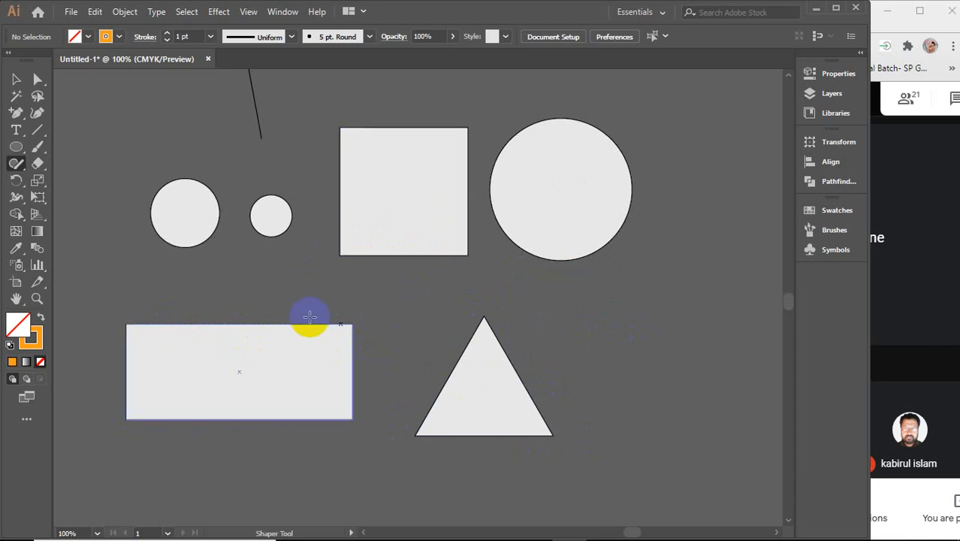
Step: Try to draw a three-petal flower outline right of the triangle with the Shaper tool
{"action": "mouse_move", "coordinate": [656, 289]}
{"action": "left_mouse_down"}
{"action": "mouse_move", "coordinate": [696, 287]}
{"action": "mouse_move", "coordinate": [655, 340]}
{"action": "mouse_move", "coordinate": [692, 394]}
{"action": "left_mouse_up"}
{"action": "mouse_move", "coordinate": [625, 357]}
{"action": "left_mouse_down"}
{"action": "mouse_move", "coordinate": [604, 391]}
{"action": "mouse_move", "coordinate": [565, 369]}
{"action": "left_mouse_up"}
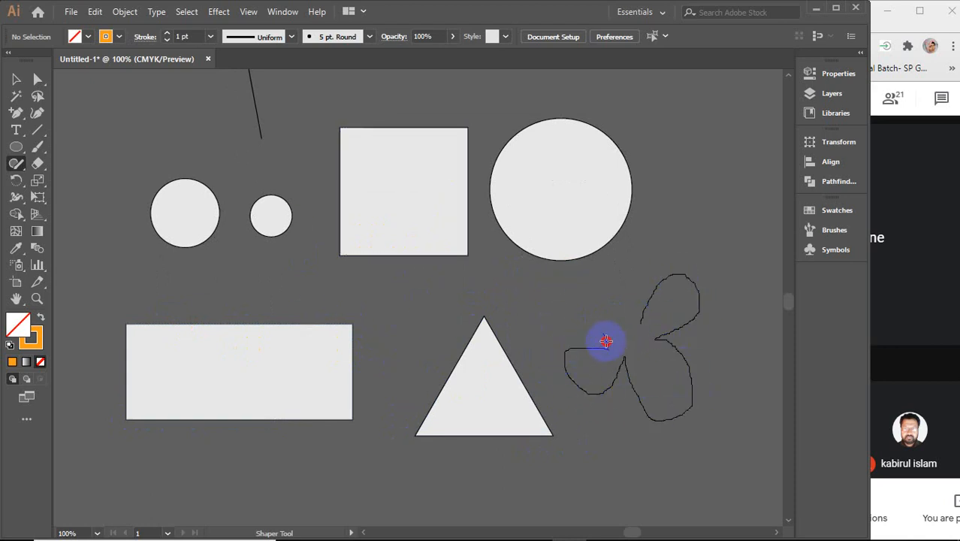
{"action": "mouse_move", "coordinate": [606, 342]}
{"action": "left_mouse_down"}
{"action": "mouse_move", "coordinate": [634, 299]}
{"action": "mouse_move", "coordinate": [645, 320]}
{"action": "mouse_move", "coordinate": [637, 329]}
{"action": "mouse_move", "coordinate": [662, 285]}
{"action": "mouse_move", "coordinate": [675, 334]}
{"action": "mouse_move", "coordinate": [703, 341]}
{"action": "mouse_move", "coordinate": [690, 392]}
{"action": "mouse_move", "coordinate": [646, 369]}
{"action": "mouse_move", "coordinate": [635, 339]}
{"action": "left_mouse_up"}
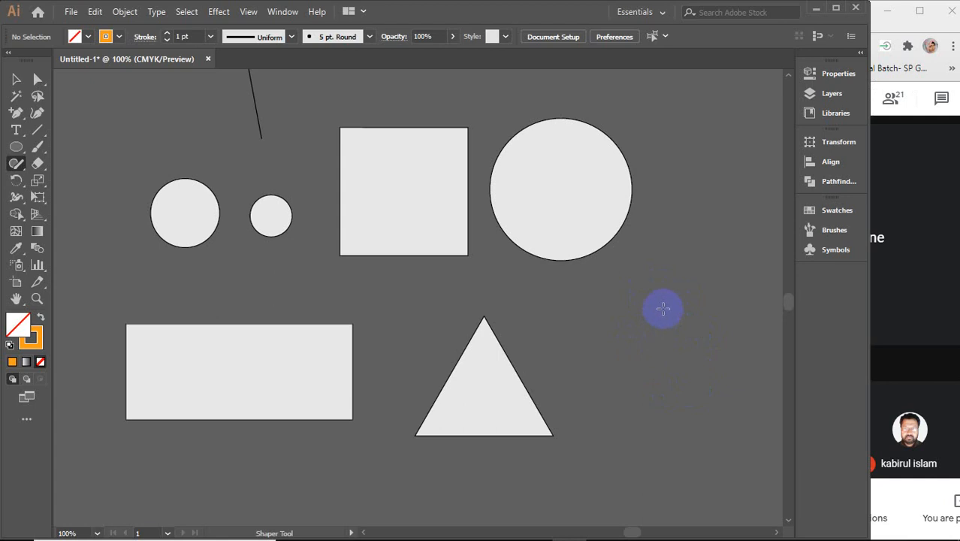
Step: Draw several long slanted strokes with the Shaper tool to the right of the triangle and the large circle
{"action": "mouse_move", "coordinate": [705, 262]}
{"action": "left_mouse_down"}
{"action": "mouse_move", "coordinate": [619, 335]}
{"action": "mouse_move", "coordinate": [604, 472]}
{"action": "left_mouse_up"}
{"action": "left_click_drag", "start_coordinate": [707, 260], "coordinate": [592, 489]}
{"action": "mouse_move", "coordinate": [594, 296]}
{"action": "left_mouse_down"}
{"action": "mouse_move", "coordinate": [646, 384]}
{"action": "mouse_move", "coordinate": [678, 471]}
{"action": "left_mouse_up"}
{"action": "mouse_move", "coordinate": [601, 316]}
{"action": "left_mouse_down"}
{"action": "mouse_move", "coordinate": [692, 392]}
{"action": "mouse_move", "coordinate": [707, 483]}
{"action": "left_mouse_up"}
{"action": "mouse_move", "coordinate": [632, 314]}
{"action": "left_mouse_down"}
{"action": "mouse_move", "coordinate": [706, 394]}
{"action": "mouse_move", "coordinate": [721, 460]}
{"action": "left_mouse_up"}
{"action": "left_click_drag", "start_coordinate": [636, 305], "coordinate": [724, 422]}
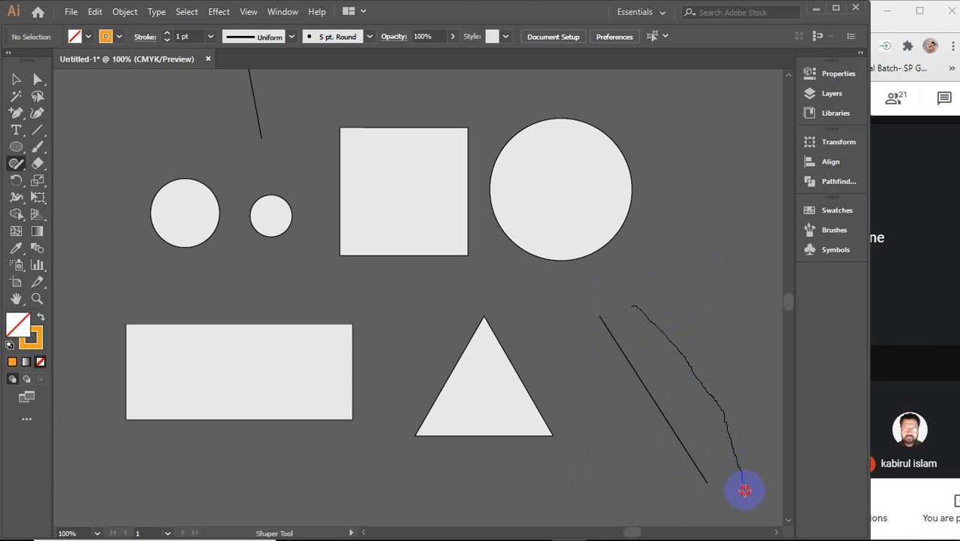
{"action": "left_click_drag", "start_coordinate": [744, 490], "coordinate": [744, 492]}
{"action": "mouse_move", "coordinate": [686, 135]}
{"action": "left_mouse_down"}
{"action": "mouse_move", "coordinate": [735, 345]}
{"action": "mouse_move", "coordinate": [737, 422]}
{"action": "left_mouse_up"}
Step: Select all the shapes and lines drawn with the Shaper tool and delete them
{"action": "left_click", "coordinate": [16, 79]}
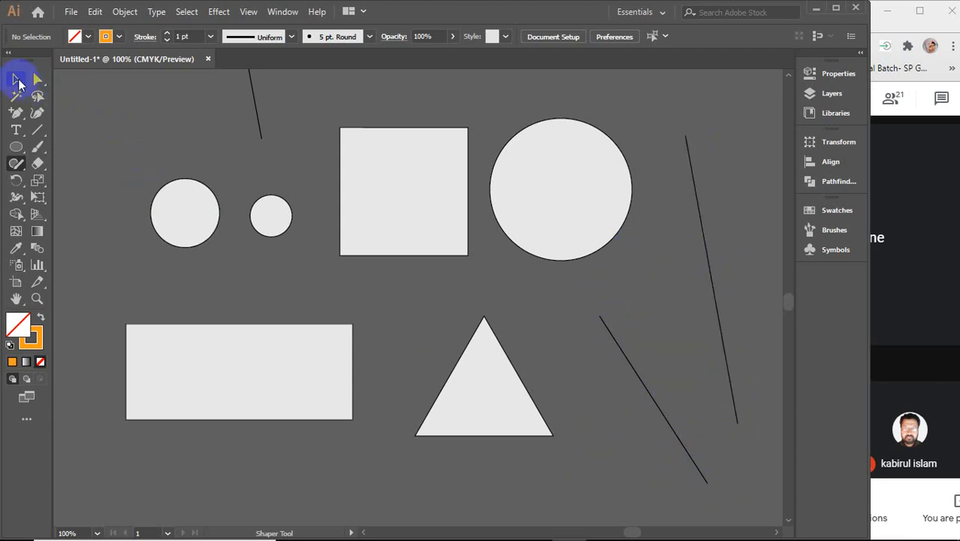
{"action": "scroll", "coordinate": [176, 139], "scroll_direction": "down", "scroll_amount": 1}
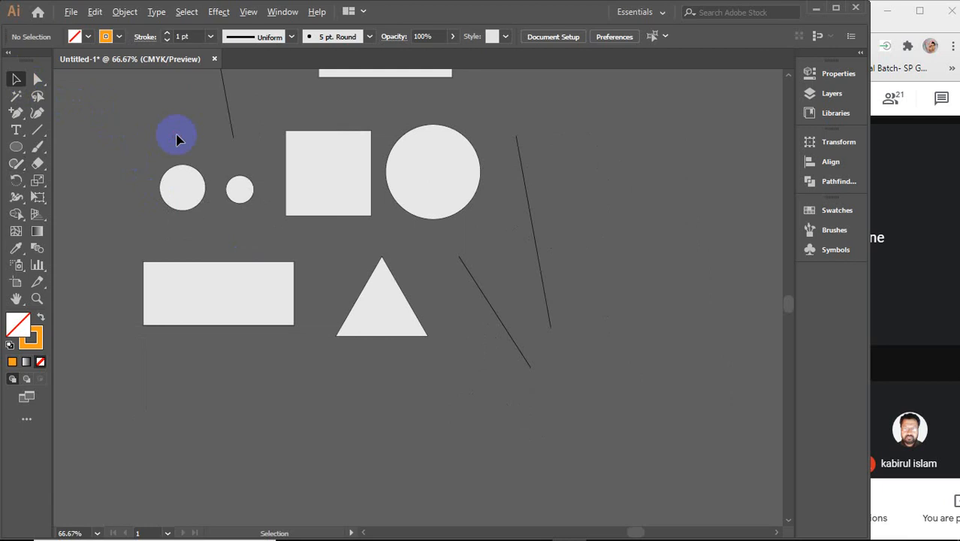
{"action": "key", "text": "space"}
{"action": "left_click_drag", "start_coordinate": [176, 133], "coordinate": [338, 216]}
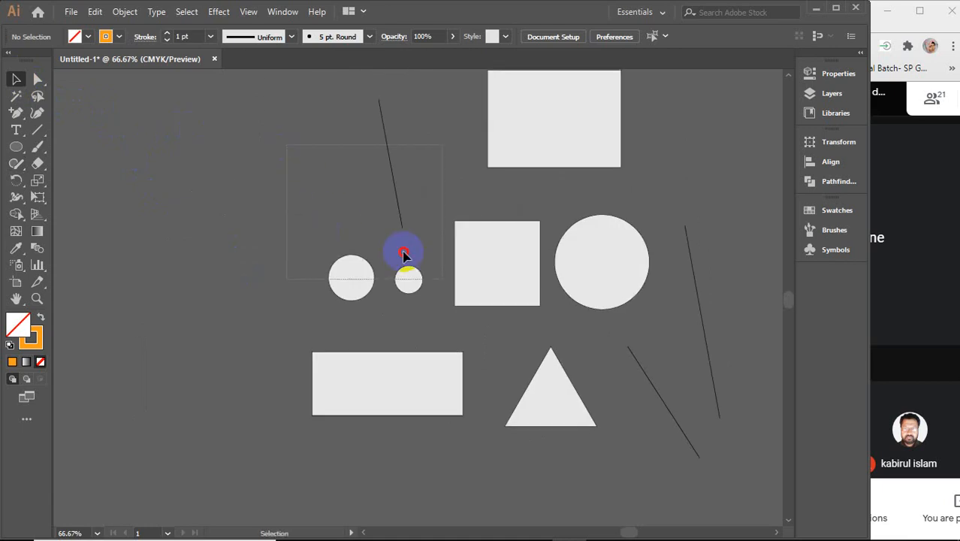
{"action": "left_click_drag", "start_coordinate": [403, 257], "coordinate": [726, 474]}
{"action": "key", "text": "Delete"}
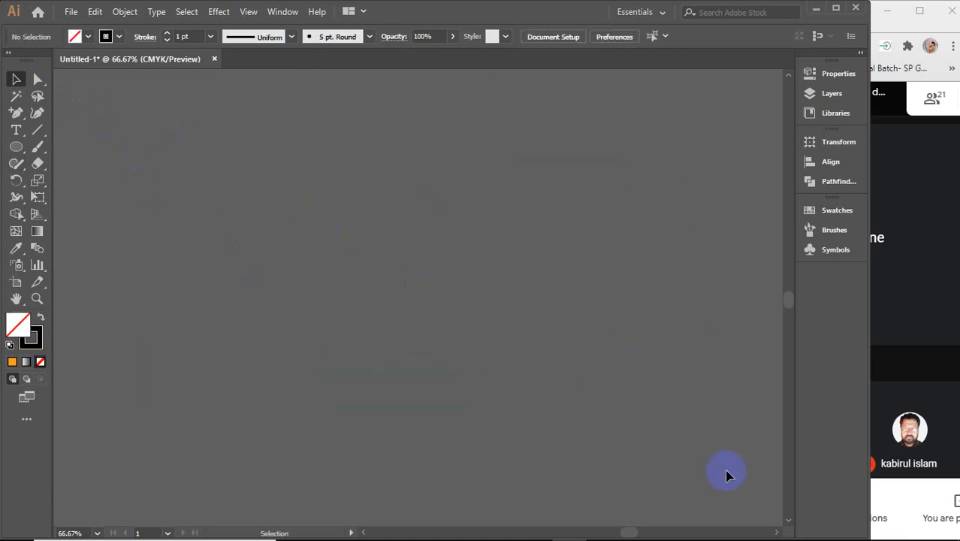
Step: Trace the upper lid of the cartoon face's left eye, from the outer lash tip to the inner corner, with the Pencil tool
{"action": "scroll", "coordinate": [725, 453], "scroll_direction": "down", "scroll_amount": 1}
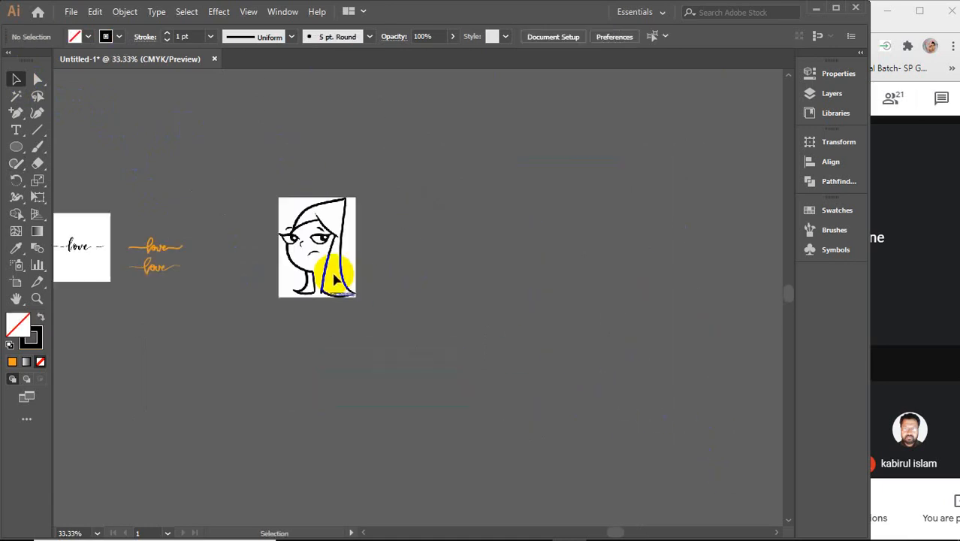
{"action": "scroll", "coordinate": [331, 256], "scroll_direction": "up", "scroll_amount": 3}
{"action": "key", "text": "space"}
{"action": "left_click_drag", "start_coordinate": [329, 249], "coordinate": [396, 307]}
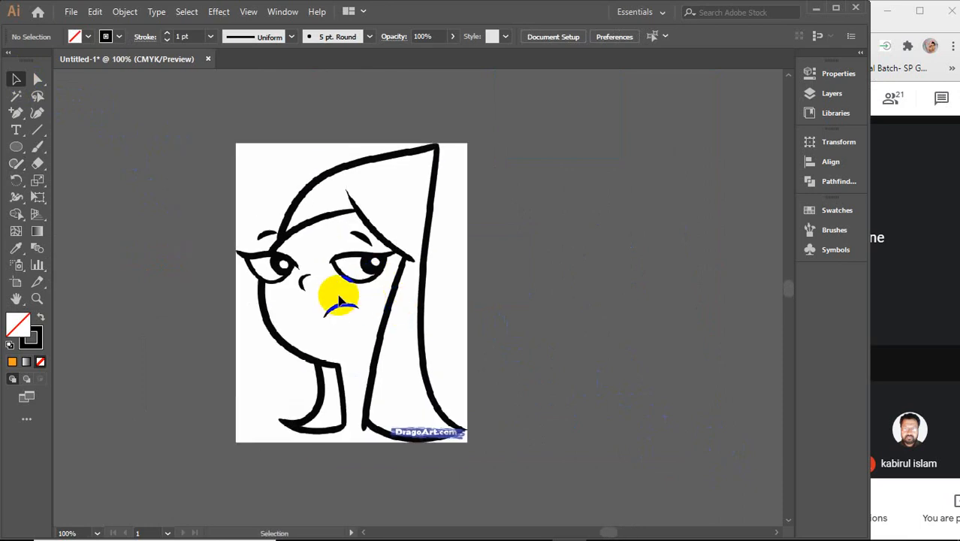
{"action": "scroll", "coordinate": [338, 300], "scroll_direction": "up", "scroll_amount": 1}
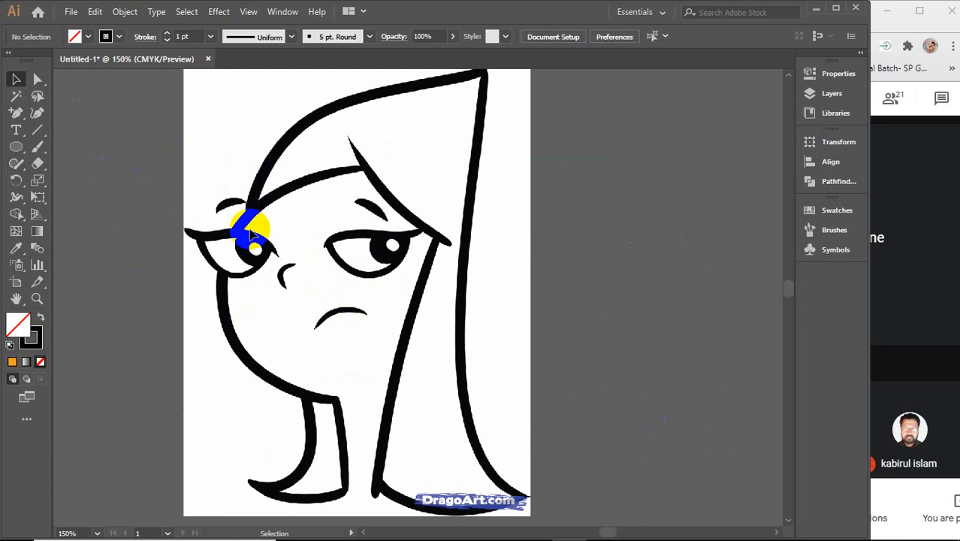
{"action": "left_click", "coordinate": [16, 163]}
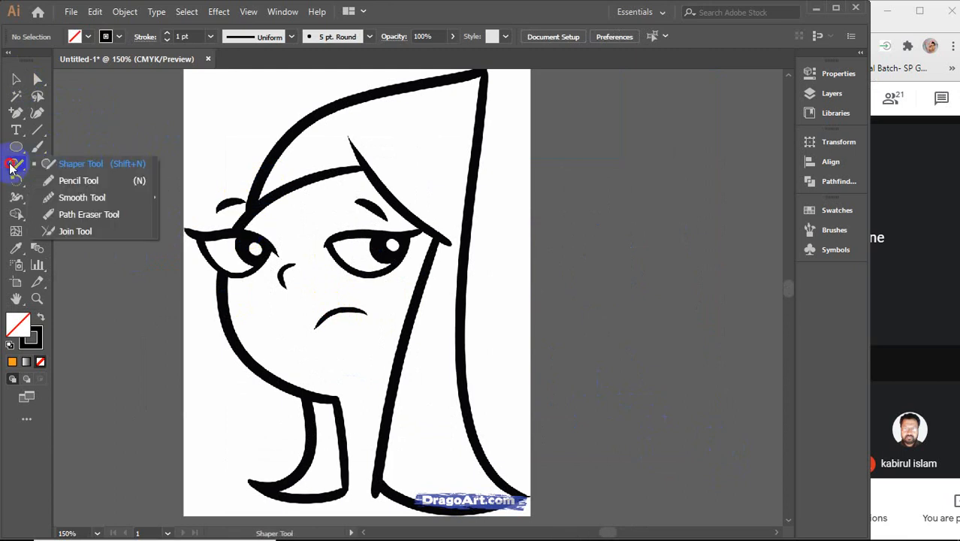
{"action": "left_click", "coordinate": [89, 186]}
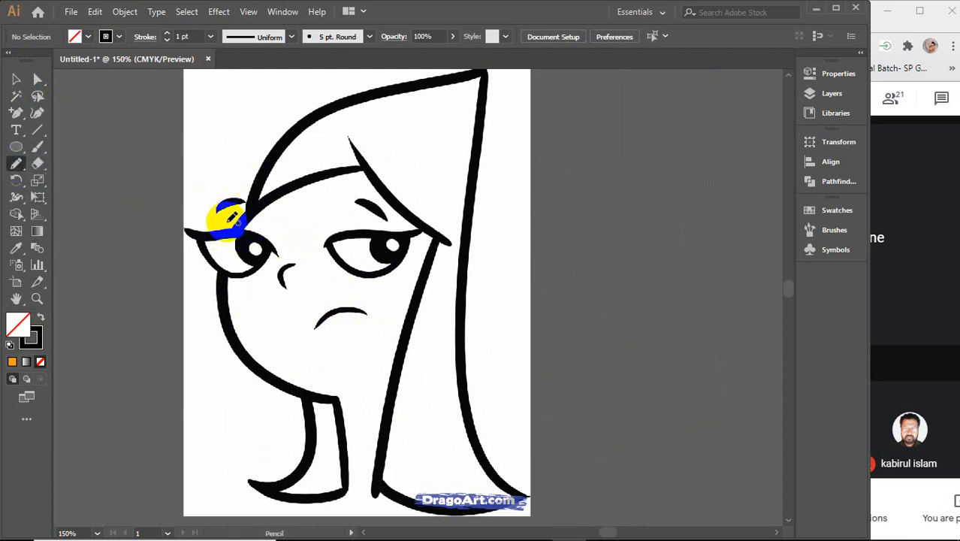
{"action": "scroll", "coordinate": [237, 221], "scroll_direction": "up", "scroll_amount": 1}
{"action": "scroll", "coordinate": [238, 224], "scroll_direction": "up", "scroll_amount": 2}
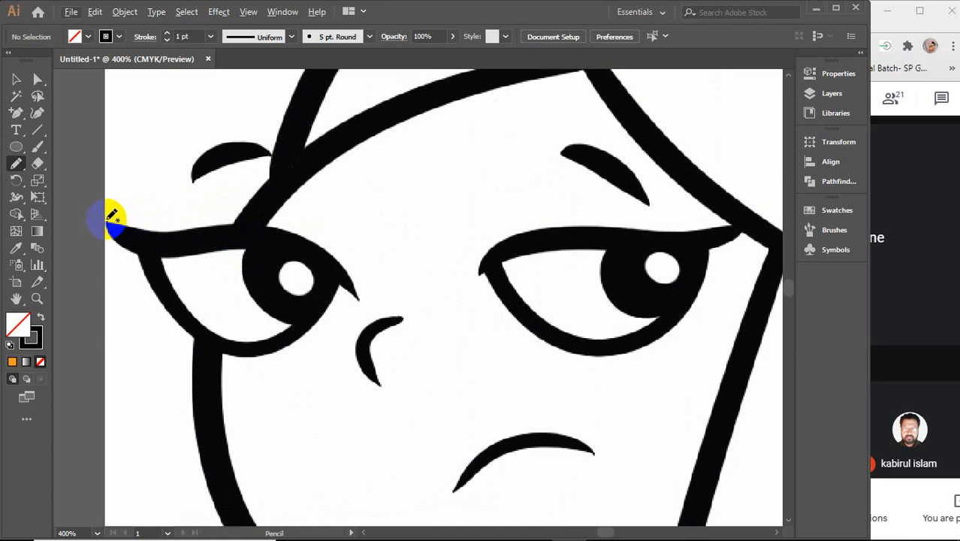
{"action": "mouse_move", "coordinate": [110, 218]}
{"action": "left_mouse_down"}
{"action": "mouse_move", "coordinate": [143, 236]}
{"action": "mouse_move", "coordinate": [300, 254]}
{"action": "mouse_move", "coordinate": [358, 292]}
{"action": "left_mouse_up"}
Step: Set the traced eyelid path's stroke colour to pale yellow (C 10.2, M 0, Y 56.47, K 0)
{"action": "left_click", "coordinate": [31, 337]}
{"action": "left_click", "coordinate": [13, 363]}
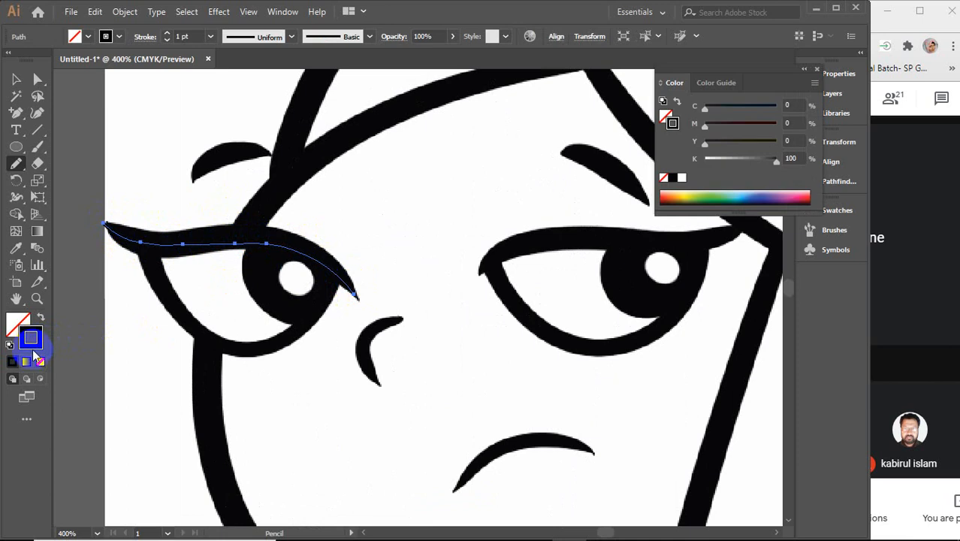
{"action": "left_click", "coordinate": [684, 178]}
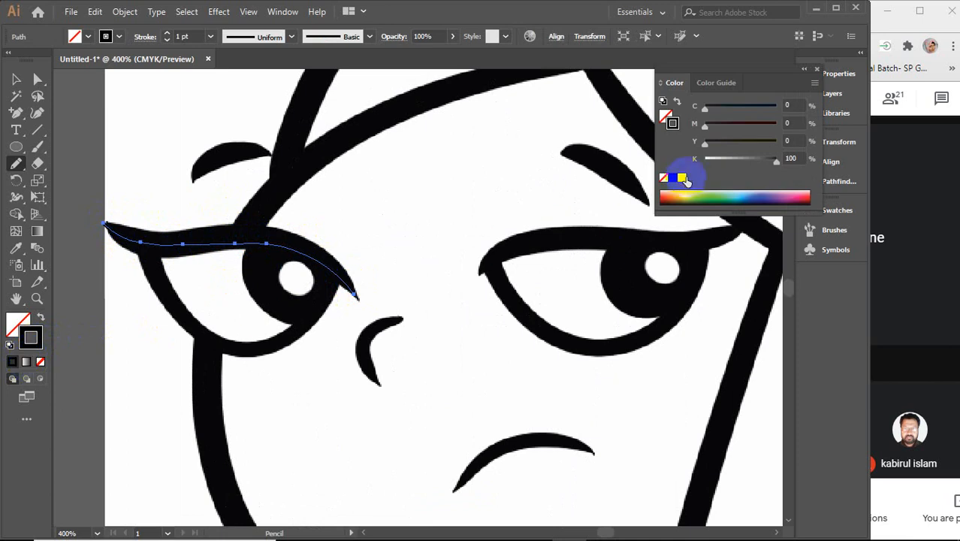
{"action": "left_click", "coordinate": [688, 194]}
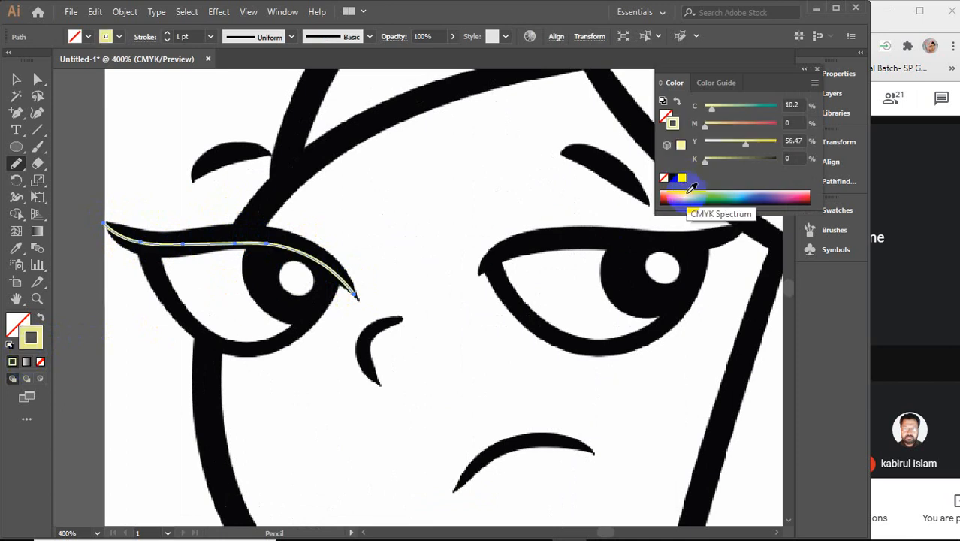
{"action": "left_click", "coordinate": [818, 69]}
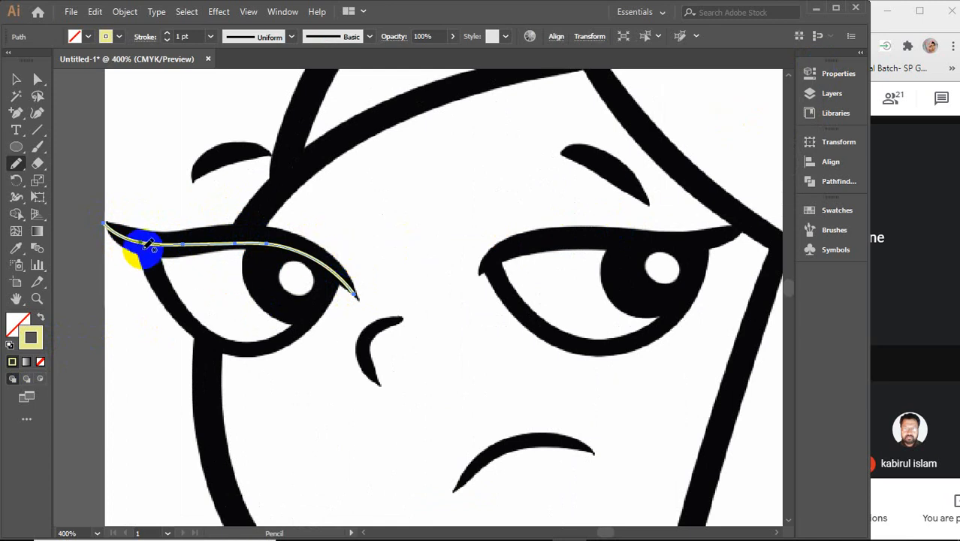
Step: Trace the left eye's lower lid, the outer edge of its iris and the left eyebrow with the Pencil tool
{"action": "mouse_move", "coordinate": [140, 238]}
{"action": "left_mouse_down"}
{"action": "mouse_move", "coordinate": [159, 284]}
{"action": "mouse_move", "coordinate": [194, 325]}
{"action": "mouse_move", "coordinate": [236, 346]}
{"action": "mouse_move", "coordinate": [306, 317]}
{"action": "mouse_move", "coordinate": [342, 270]}
{"action": "left_mouse_up"}
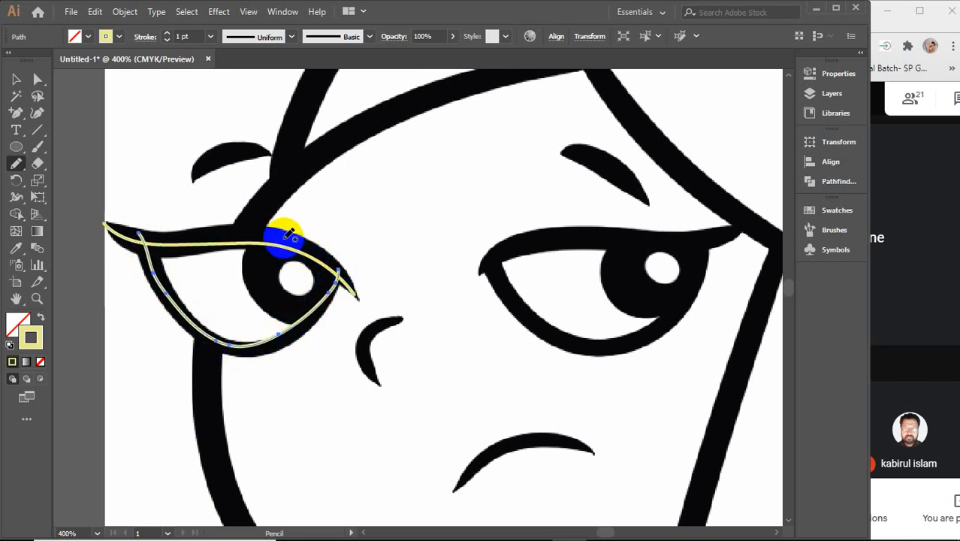
{"action": "mouse_move", "coordinate": [289, 234]}
{"action": "left_mouse_down"}
{"action": "mouse_move", "coordinate": [273, 239]}
{"action": "mouse_move", "coordinate": [257, 272]}
{"action": "mouse_move", "coordinate": [302, 311]}
{"action": "mouse_move", "coordinate": [328, 311]}
{"action": "left_mouse_up"}
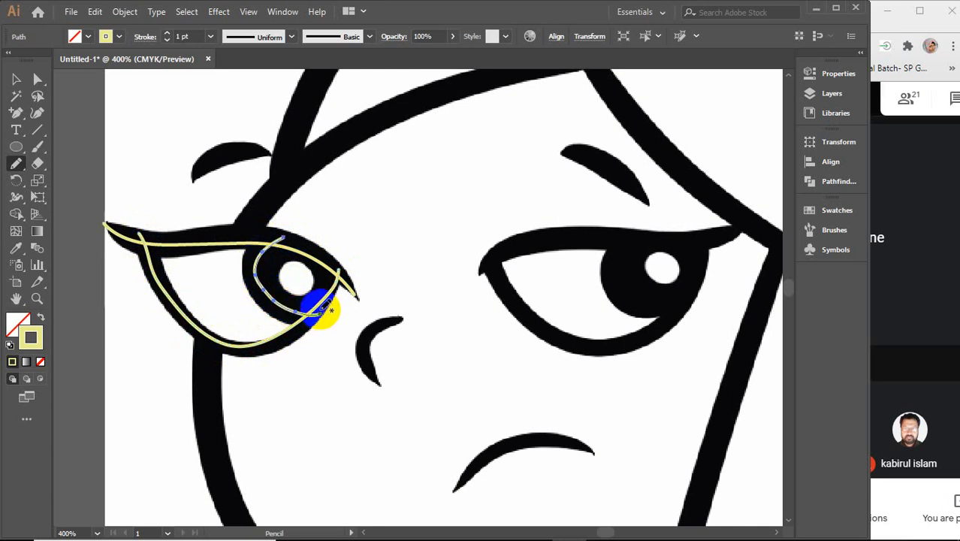
{"action": "mouse_move", "coordinate": [256, 150]}
{"action": "left_mouse_down"}
{"action": "mouse_move", "coordinate": [199, 172]}
{"action": "mouse_move", "coordinate": [214, 154]}
{"action": "mouse_move", "coordinate": [261, 153]}
{"action": "left_mouse_up"}
Step: Give the traced left eyebrow path a 3 pt stroke and the lens-shaped variable width profile tapering at both ends
{"action": "left_click", "coordinate": [17, 80]}
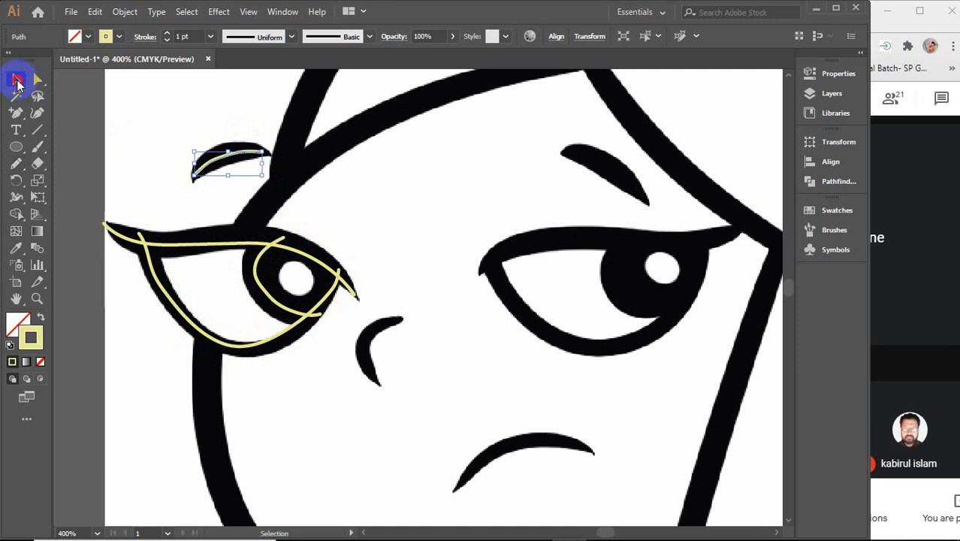
{"action": "left_click", "coordinate": [267, 128]}
{"action": "left_click", "coordinate": [240, 156]}
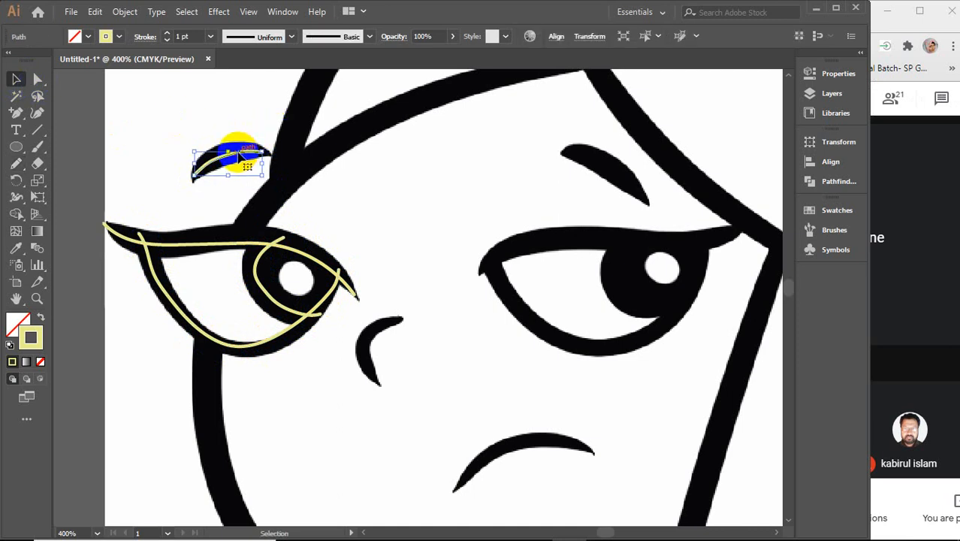
{"action": "left_click", "coordinate": [186, 36]}
{"action": "type", "text": "3"}
{"action": "key", "text": "Return"}
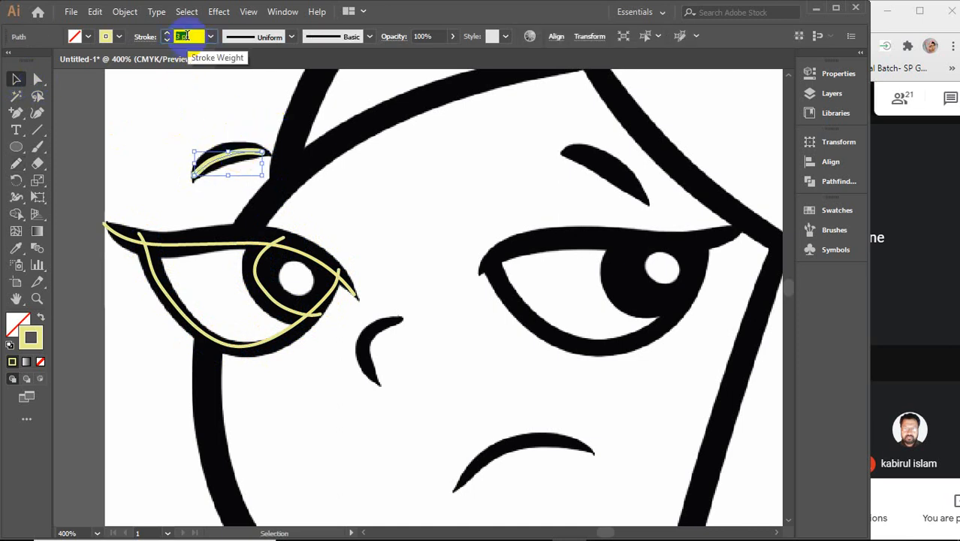
{"action": "key", "text": "Up"}
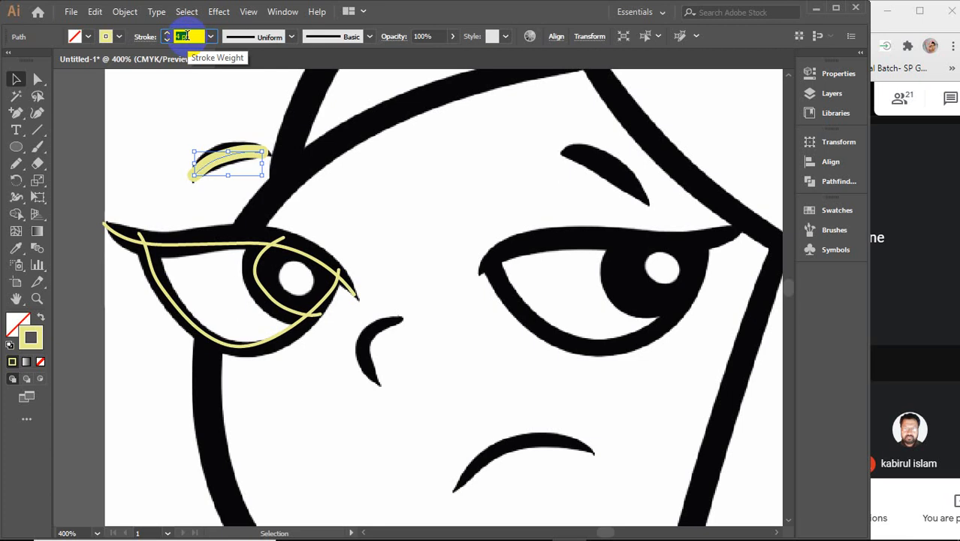
{"action": "key", "text": "Down"}
{"action": "key", "text": "Down"}
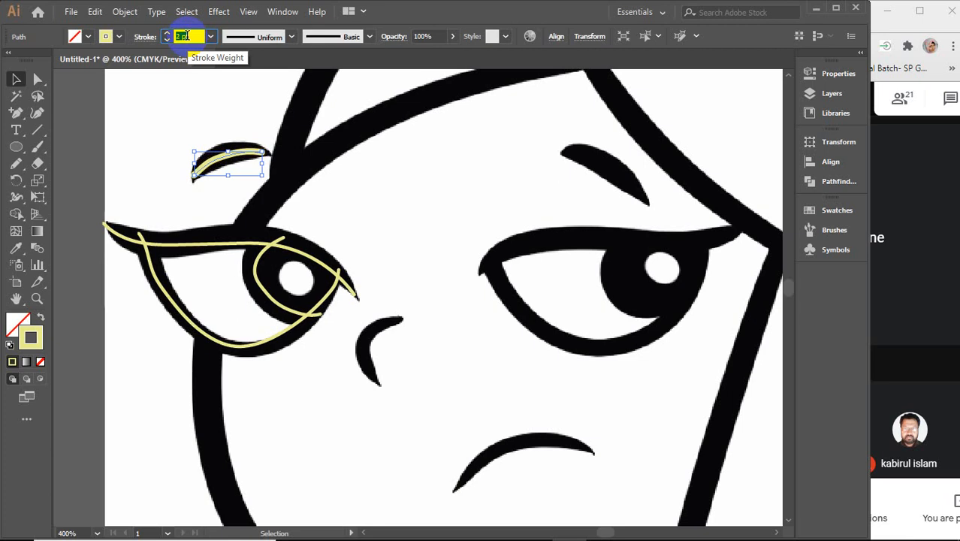
{"action": "key", "text": "Up"}
{"action": "left_click", "coordinate": [269, 37]}
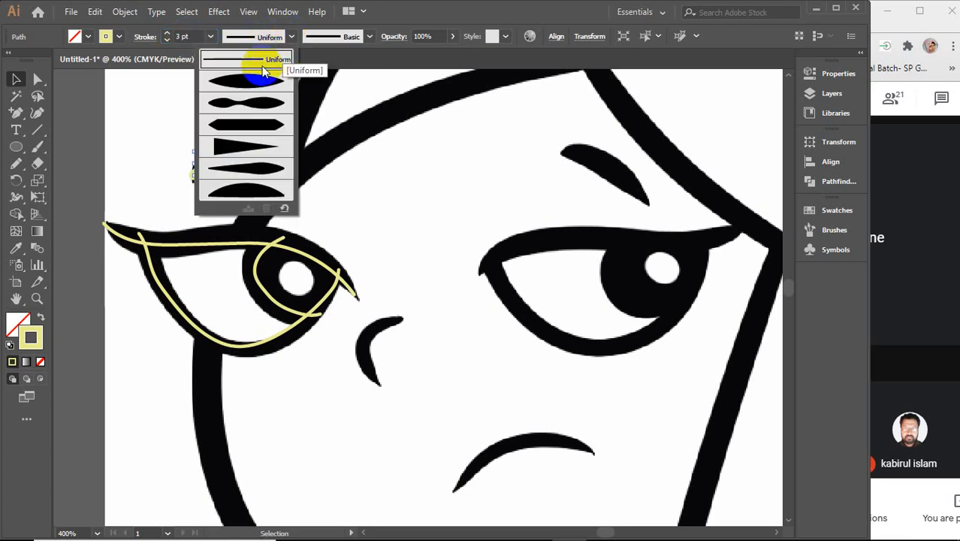
{"action": "left_click", "coordinate": [259, 78]}
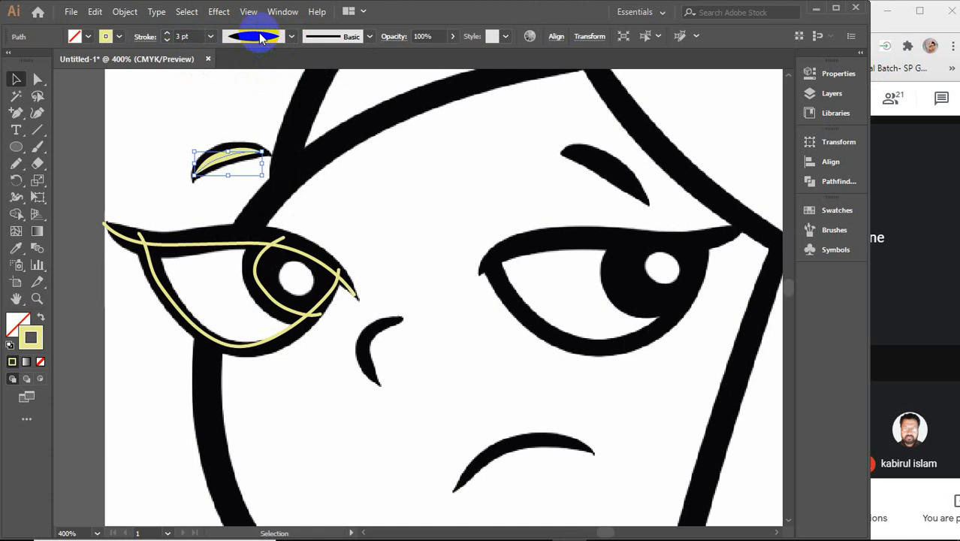
Step: Try heavier stroke weights on the left eyebrow path, ending at 3 pt
{"action": "left_click", "coordinate": [192, 36]}
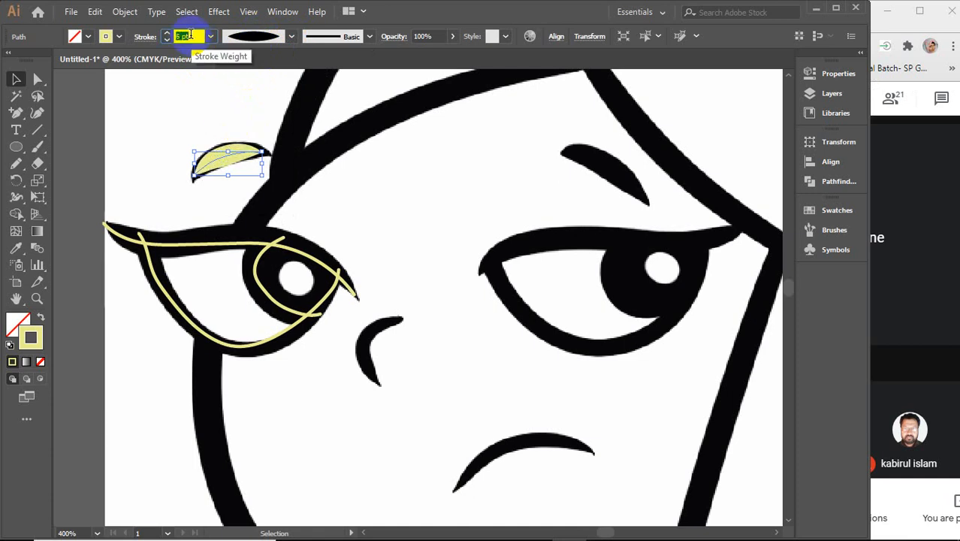
{"action": "key", "text": "Up"}
{"action": "key", "text": "Up"}
{"action": "key", "text": "Down"}
{"action": "key", "text": "Down"}
{"action": "key", "text": "Down"}
{"action": "key", "text": "Down"}
{"action": "left_click", "coordinate": [242, 162]}
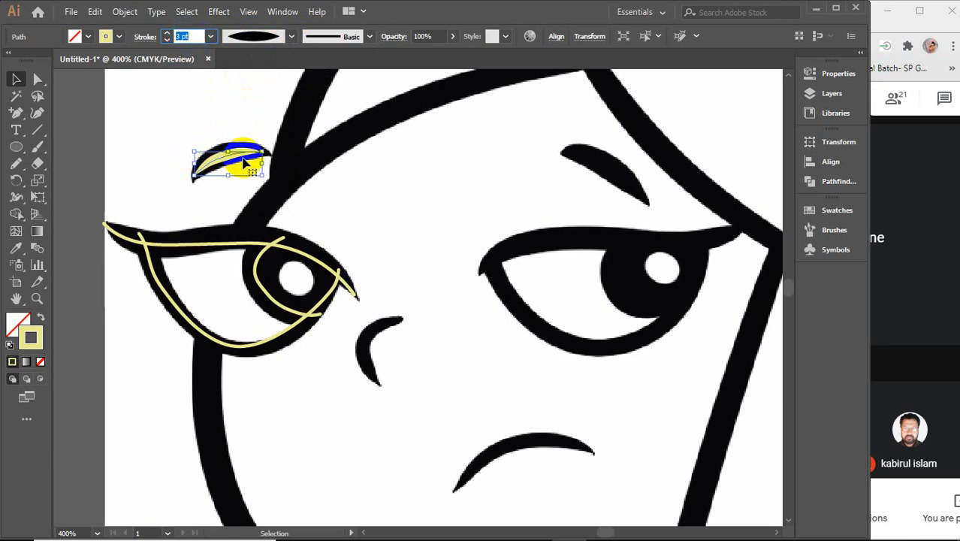
Step: Smooth the left eyebrow path along its length with the Smooth tool
{"action": "key", "text": "ctrl+equal"}
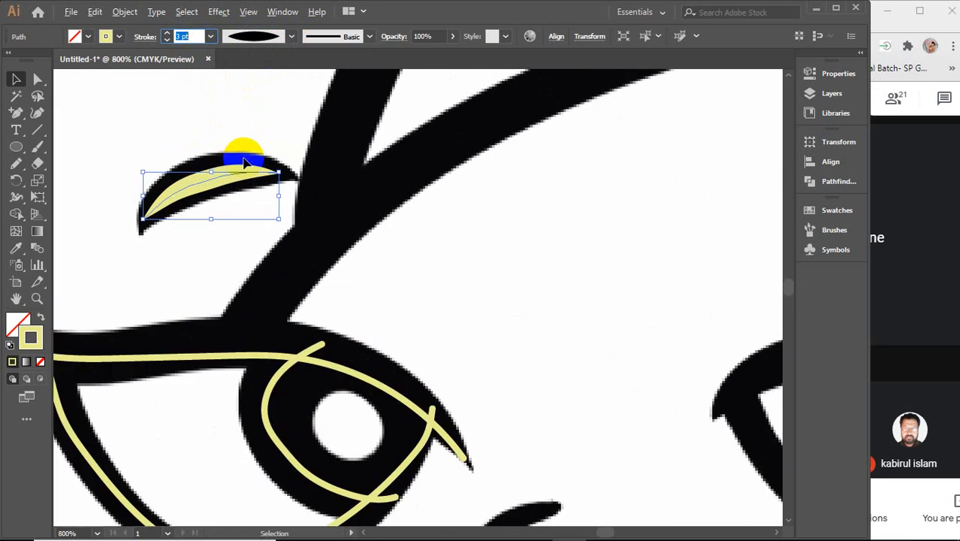
{"action": "left_click", "coordinate": [38, 112]}
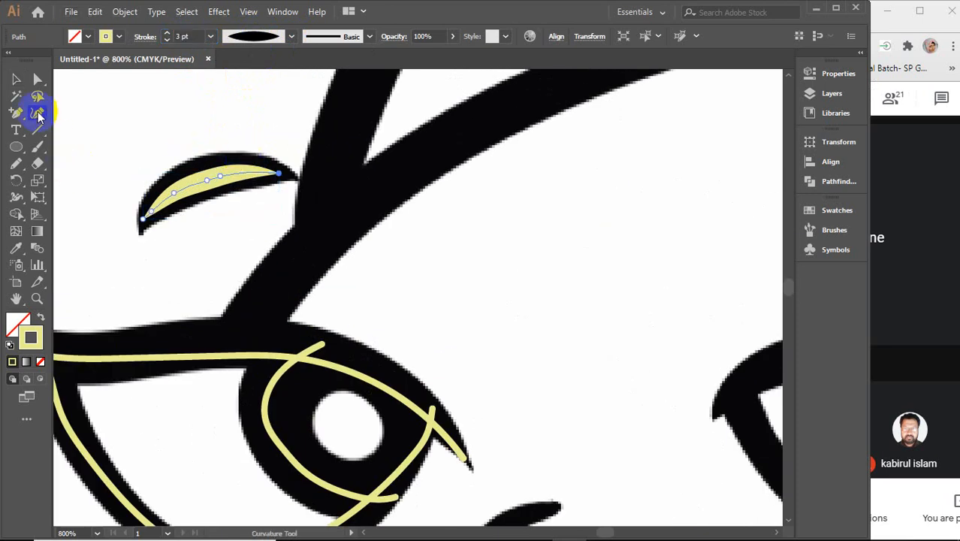
{"action": "left_click_drag", "start_coordinate": [16, 162], "coordinate": [70, 197]}
{"action": "mouse_move", "coordinate": [194, 201]}
{"action": "left_mouse_down"}
{"action": "mouse_move", "coordinate": [200, 163]}
{"action": "mouse_move", "coordinate": [217, 178]}
{"action": "mouse_move", "coordinate": [224, 151]}
{"action": "mouse_move", "coordinate": [209, 176]}
{"action": "mouse_move", "coordinate": [173, 193]}
{"action": "mouse_move", "coordinate": [195, 166]}
{"action": "mouse_move", "coordinate": [195, 189]}
{"action": "mouse_move", "coordinate": [152, 213]}
{"action": "mouse_move", "coordinate": [187, 162]}
{"action": "mouse_move", "coordinate": [201, 182]}
{"action": "mouse_move", "coordinate": [217, 142]}
{"action": "mouse_move", "coordinate": [208, 186]}
{"action": "mouse_move", "coordinate": [216, 146]}
{"action": "mouse_move", "coordinate": [184, 165]}
{"action": "left_mouse_up"}
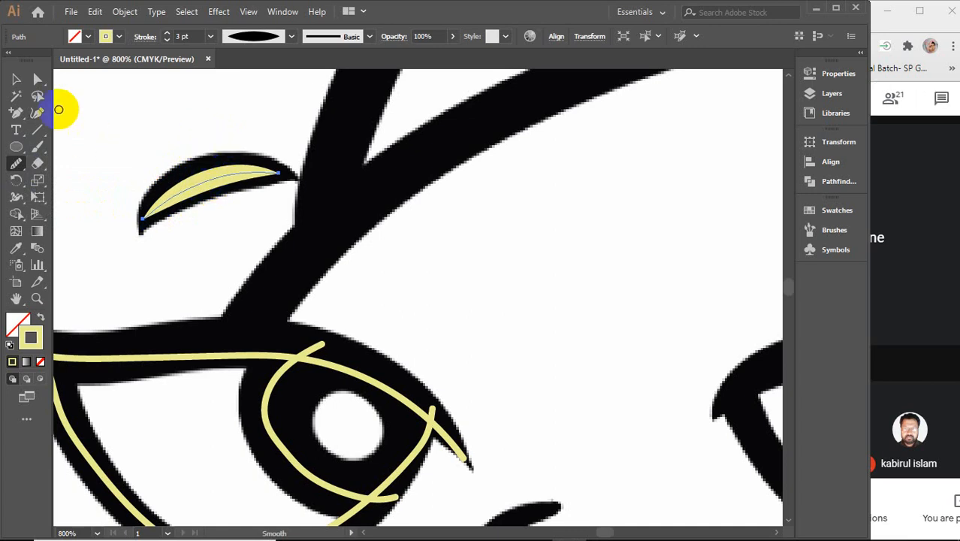
Step: Set the left eyebrow path's stroke weight to 6 pt
{"action": "left_click", "coordinate": [184, 36]}
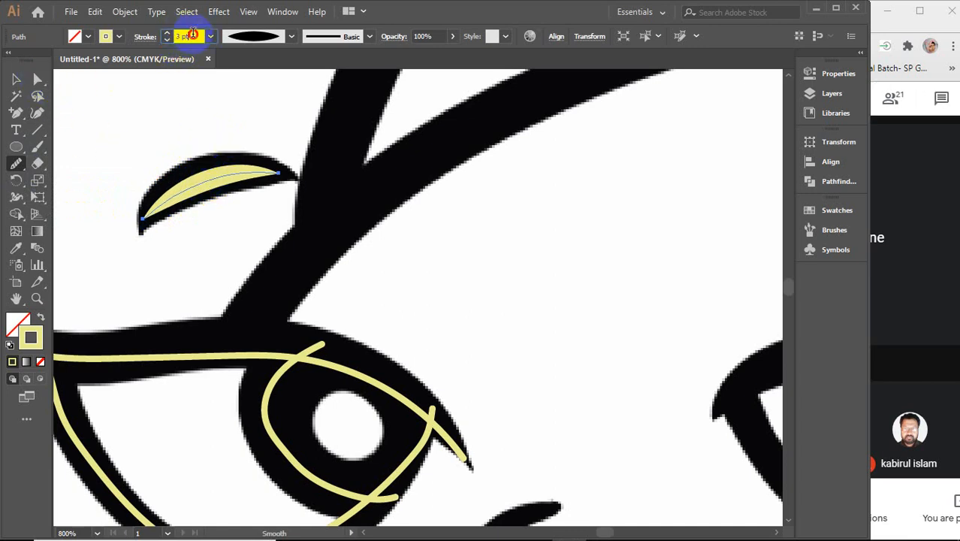
{"action": "key", "text": "Up"}
{"action": "key", "text": "Up"}
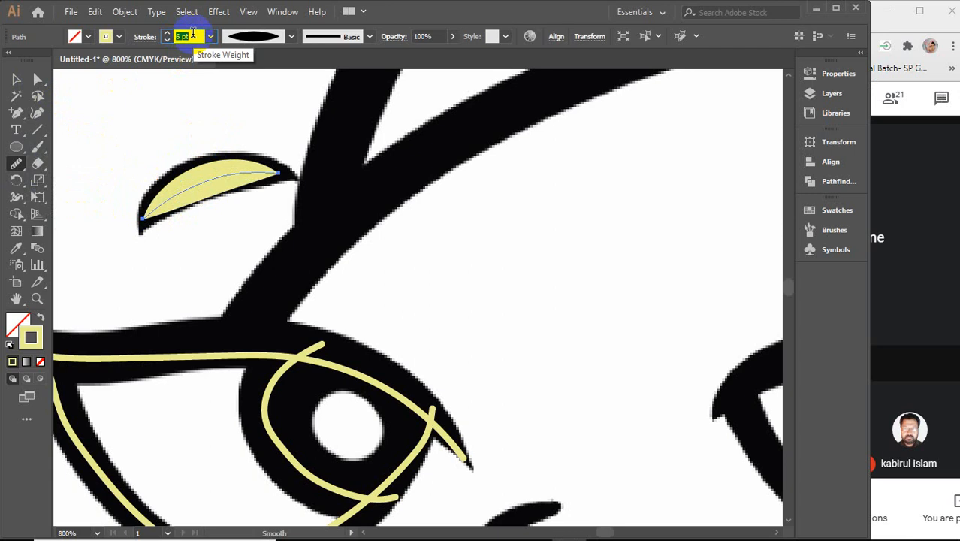
Step: Extend the left eyebrow path into the thick hair line with the Curvature tool and bend it into an arch
{"action": "left_click", "coordinate": [36, 113]}
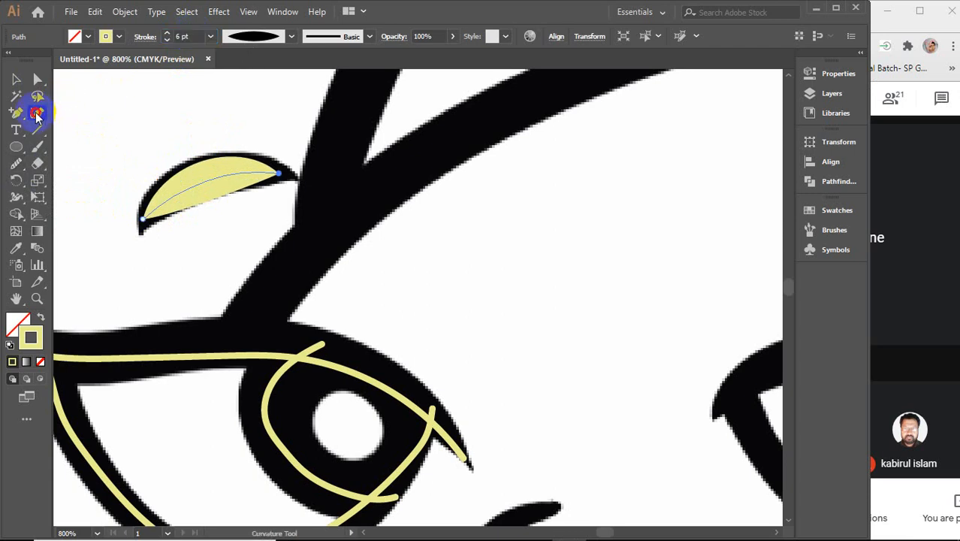
{"action": "left_click", "coordinate": [202, 174]}
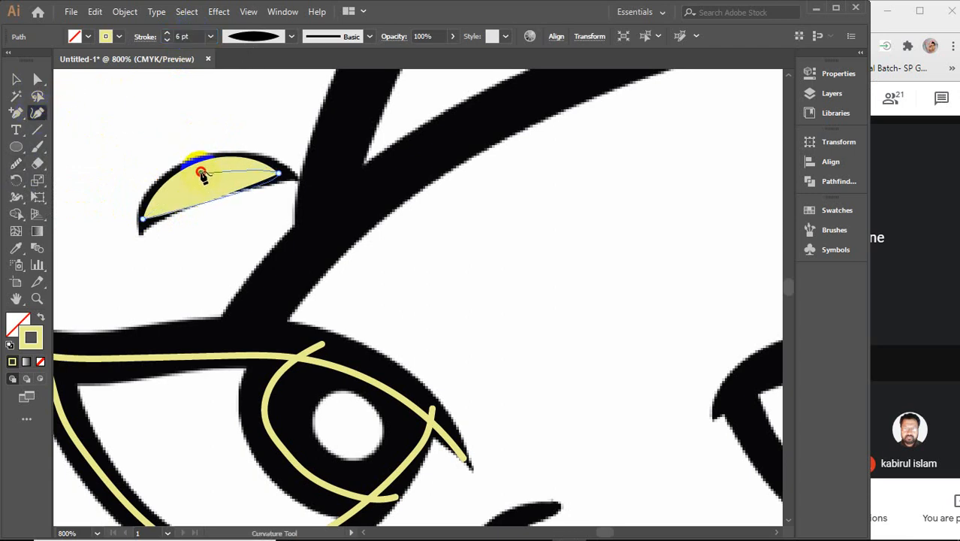
{"action": "mouse_move", "coordinate": [204, 177]}
{"action": "left_mouse_down"}
{"action": "mouse_move", "coordinate": [210, 200]}
{"action": "mouse_move", "coordinate": [190, 178]}
{"action": "left_mouse_up"}
{"action": "left_click_drag", "start_coordinate": [269, 174], "coordinate": [279, 175]}
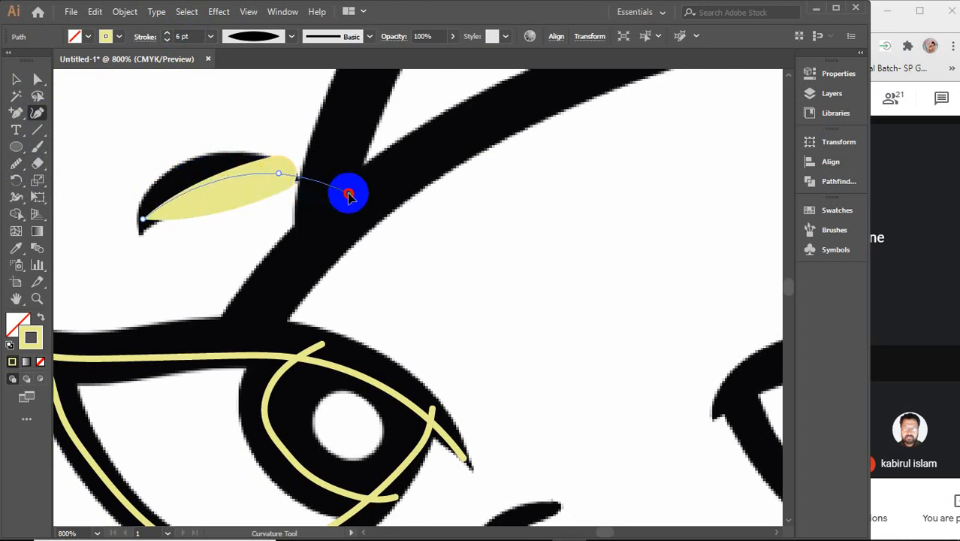
{"action": "left_click", "coordinate": [356, 197]}
{"action": "left_click_drag", "start_coordinate": [232, 183], "coordinate": [201, 169]}
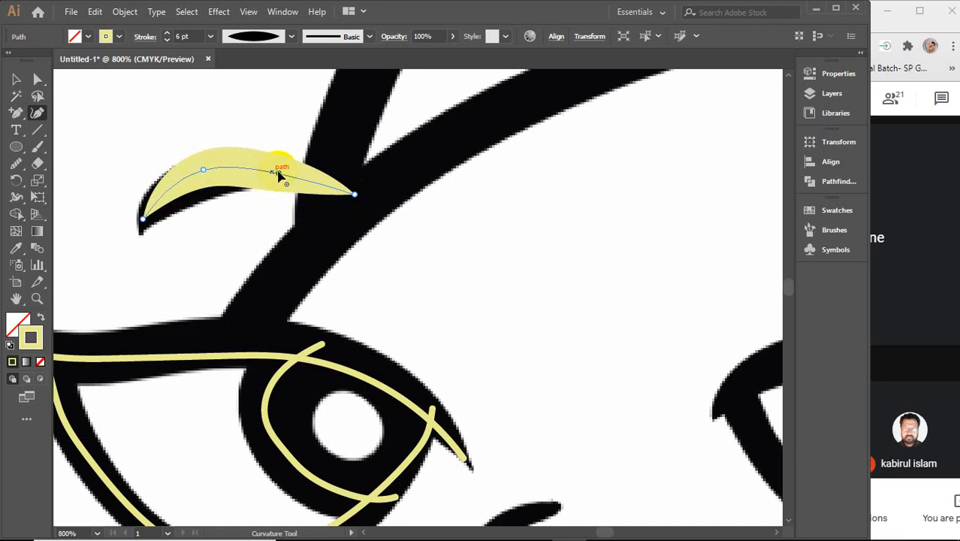
{"action": "left_click_drag", "start_coordinate": [277, 175], "coordinate": [279, 178]}
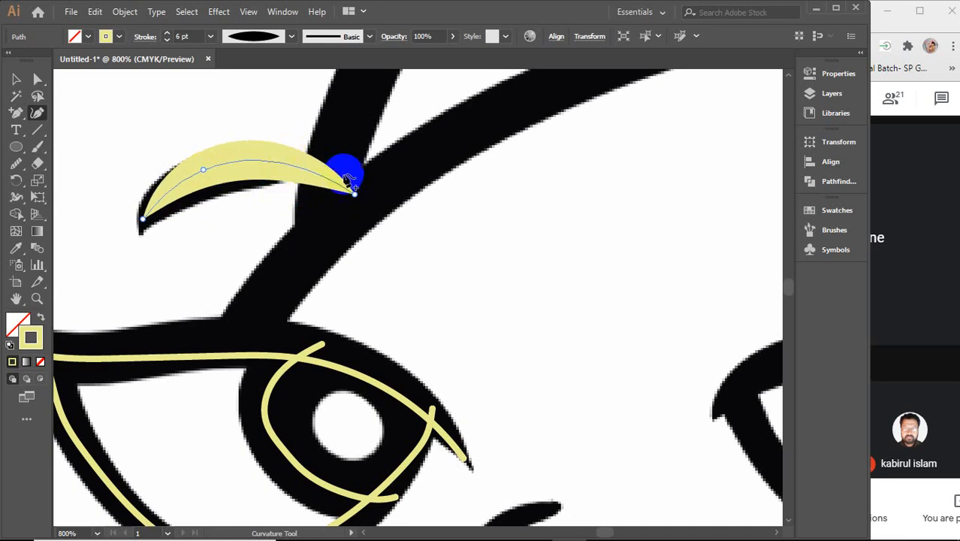
Step: Move the eyebrow path's end points onto the two tips of the drawn eyebrow and adjust its middle curve point to fit
{"action": "left_click_drag", "start_coordinate": [354, 194], "coordinate": [278, 184]}
{"action": "left_click_drag", "start_coordinate": [143, 218], "coordinate": [141, 236]}
{"action": "left_click_drag", "start_coordinate": [282, 182], "coordinate": [300, 181]}
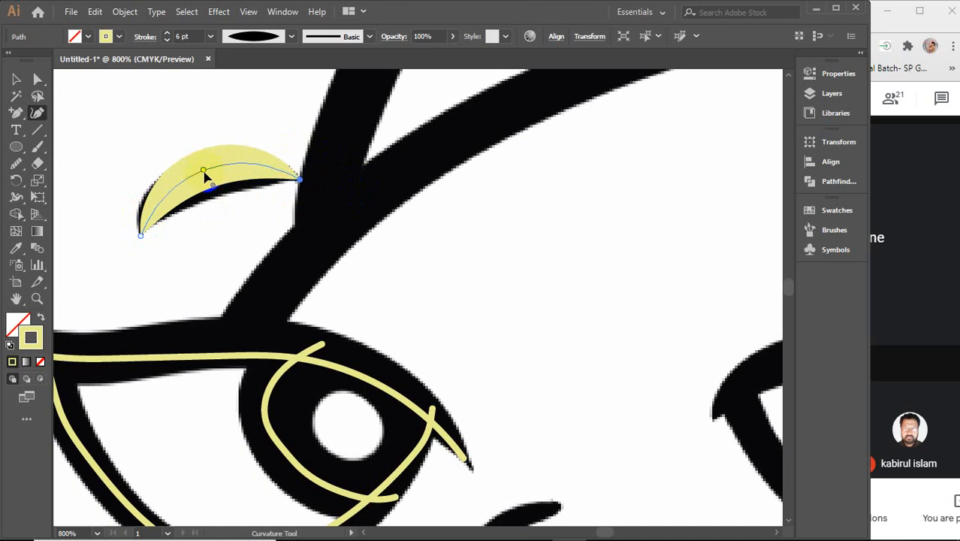
{"action": "left_click_drag", "start_coordinate": [204, 172], "coordinate": [190, 182]}
{"action": "left_click", "coordinate": [14, 79]}
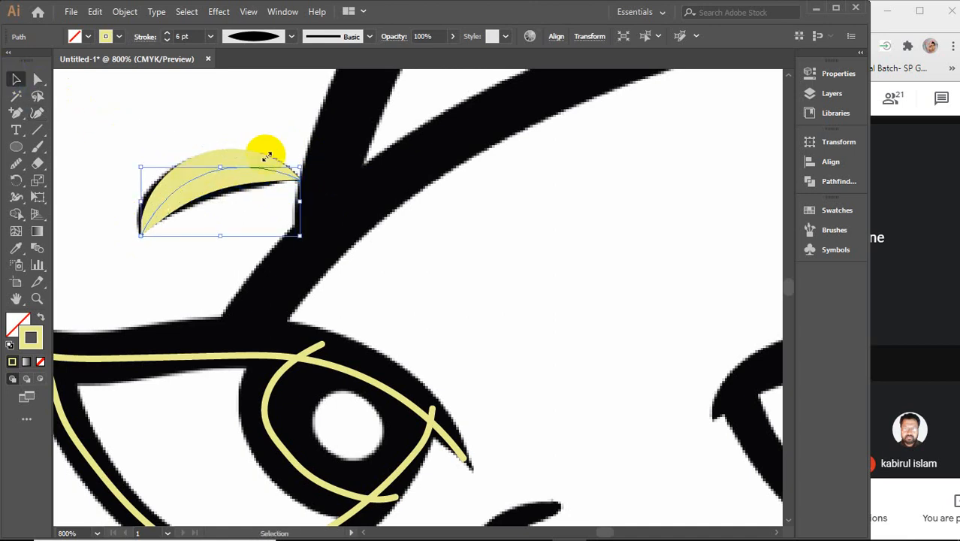
{"action": "left_click", "coordinate": [366, 208]}
Step: Give the left eye's upper lid path a 6 pt stroke and the lens-shaped variable width profile
{"action": "scroll", "coordinate": [419, 242], "scroll_direction": "down", "scroll_amount": 1}
{"action": "scroll", "coordinate": [418, 242], "scroll_direction": "down", "scroll_amount": 2}
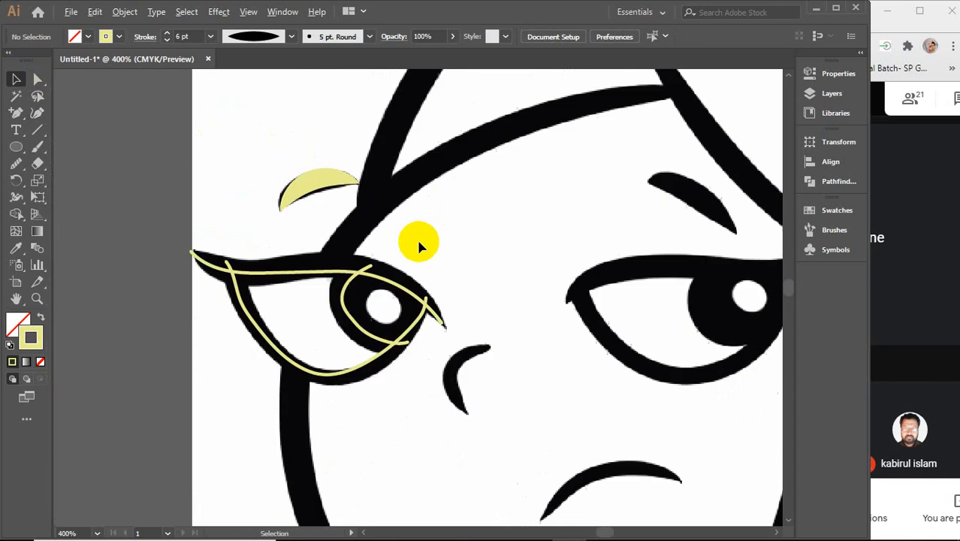
{"action": "left_click_drag", "start_coordinate": [254, 273], "coordinate": [272, 277]}
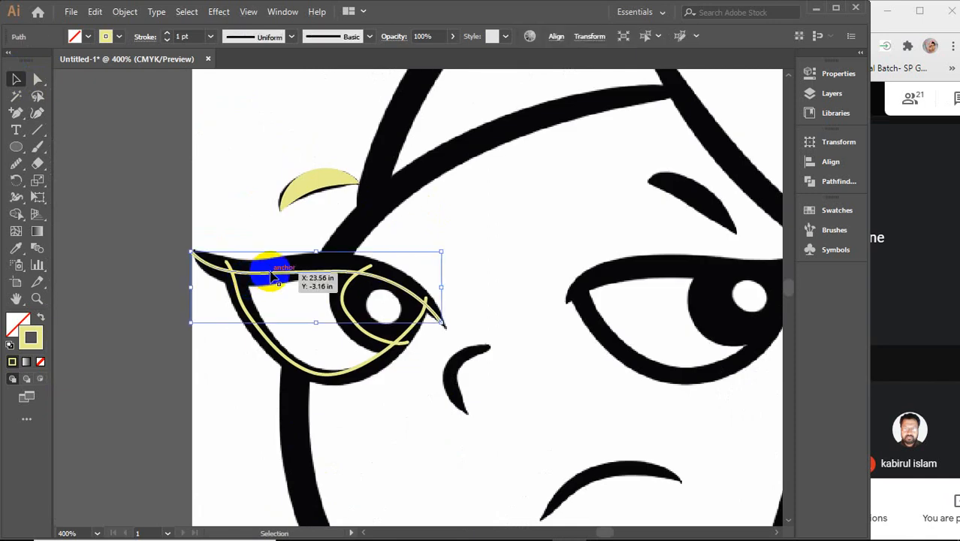
{"action": "left_click", "coordinate": [186, 36]}
{"action": "key", "text": "Up"}
{"action": "key", "text": "Up"}
{"action": "key", "text": "Up"}
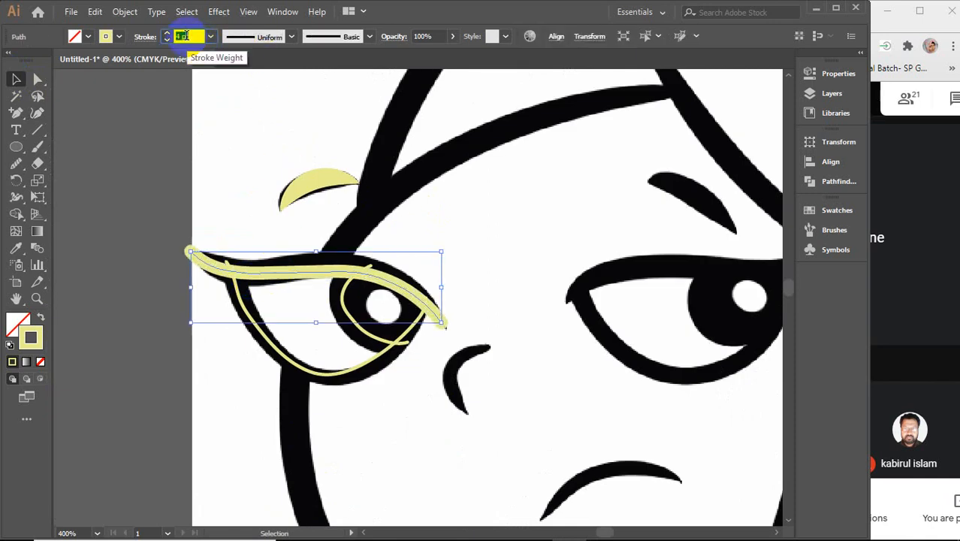
{"action": "key", "text": "Up"}
{"action": "key", "text": "Up"}
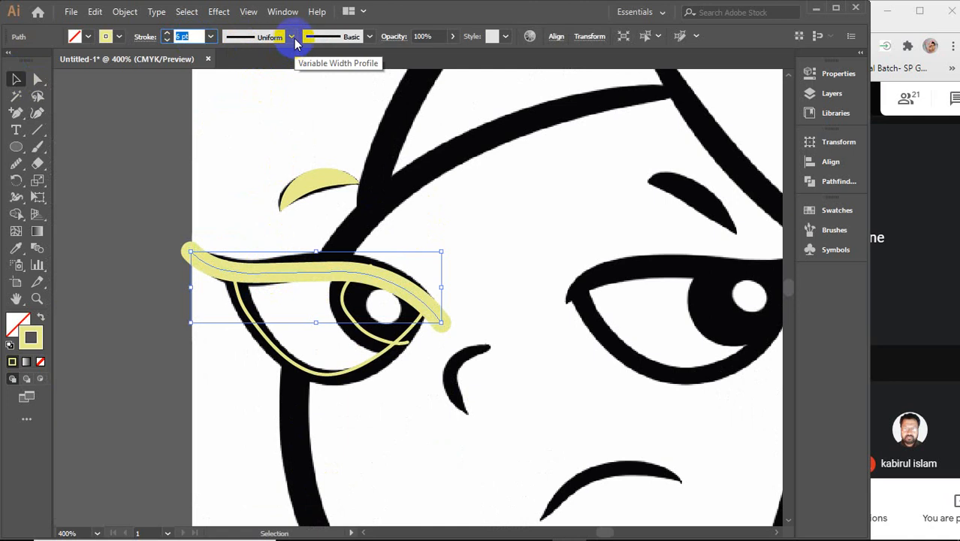
{"action": "left_click", "coordinate": [293, 36]}
{"action": "left_click", "coordinate": [253, 79]}
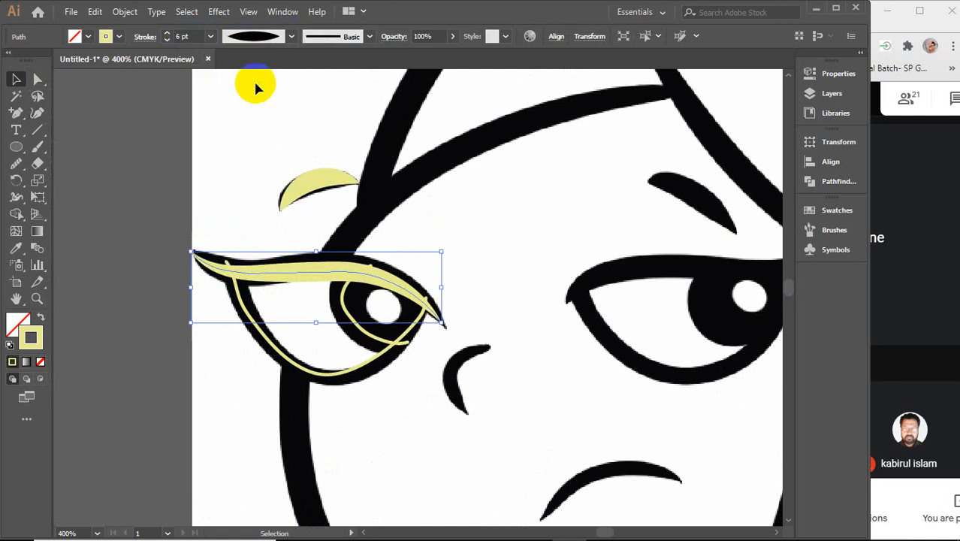
Step: Set the upper lid path's stroke weight to 11 pt and move the path slightly upward over the drawn lid
{"action": "left_click", "coordinate": [188, 35]}
{"action": "key", "text": "Up"}
{"action": "key", "text": "Up"}
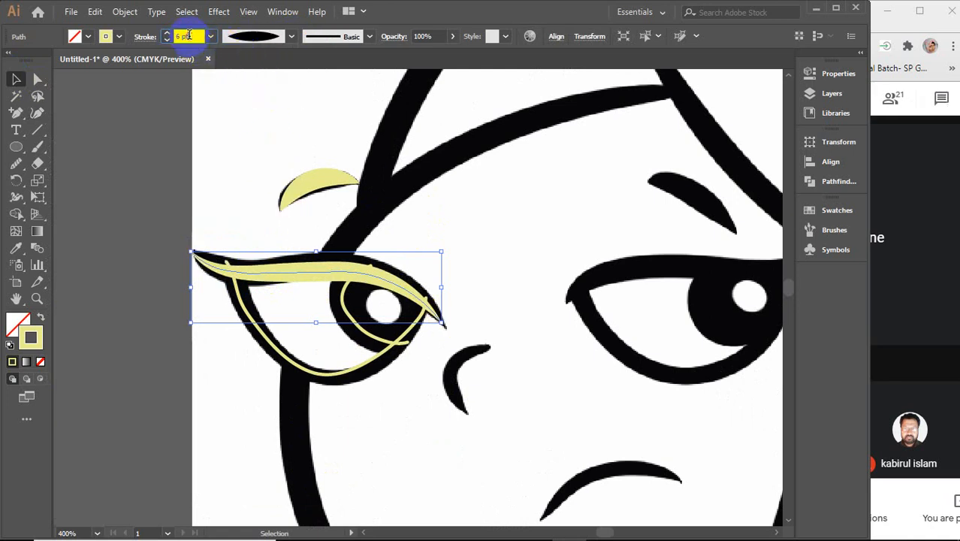
{"action": "key", "text": "Up"}
{"action": "key", "text": "Up"}
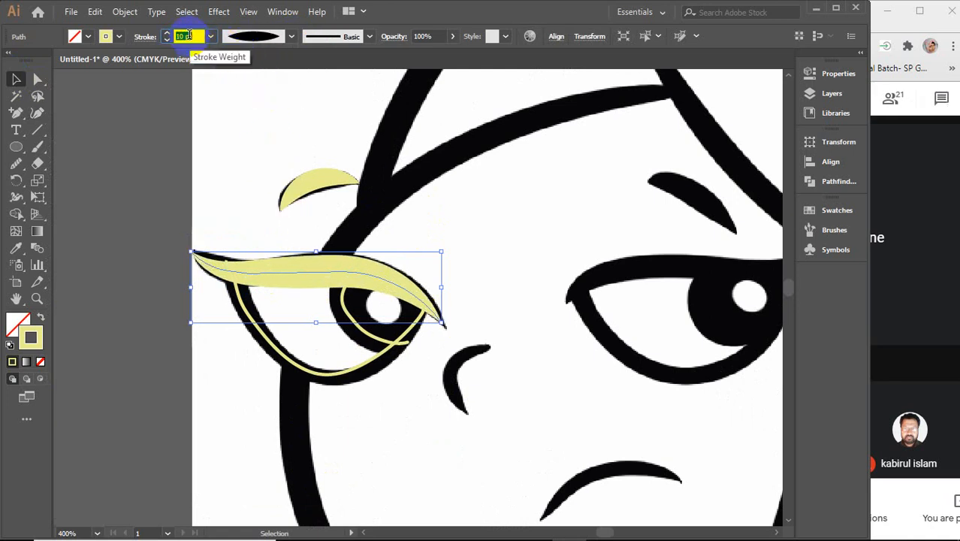
{"action": "key", "text": "Up"}
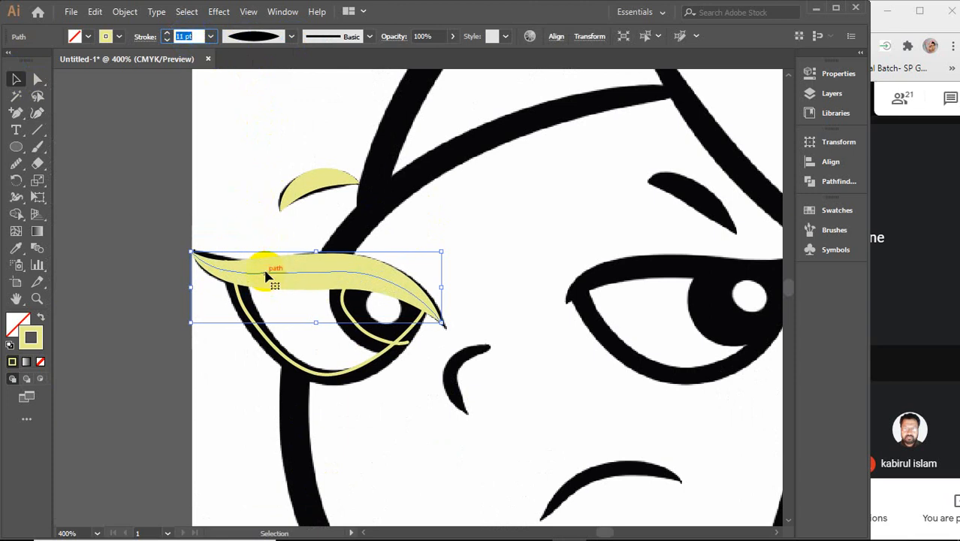
{"action": "left_click_drag", "start_coordinate": [267, 277], "coordinate": [261, 267]}
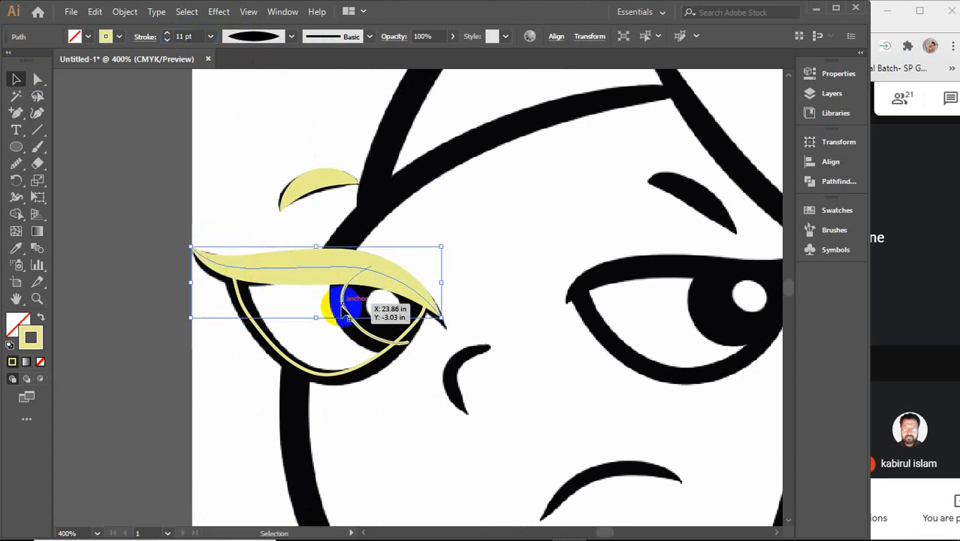
Step: Set the left eye's iris path to an 8 pt stroke and shift the path slightly to the left
{"action": "left_click", "coordinate": [342, 308]}
{"action": "left_click", "coordinate": [185, 36]}
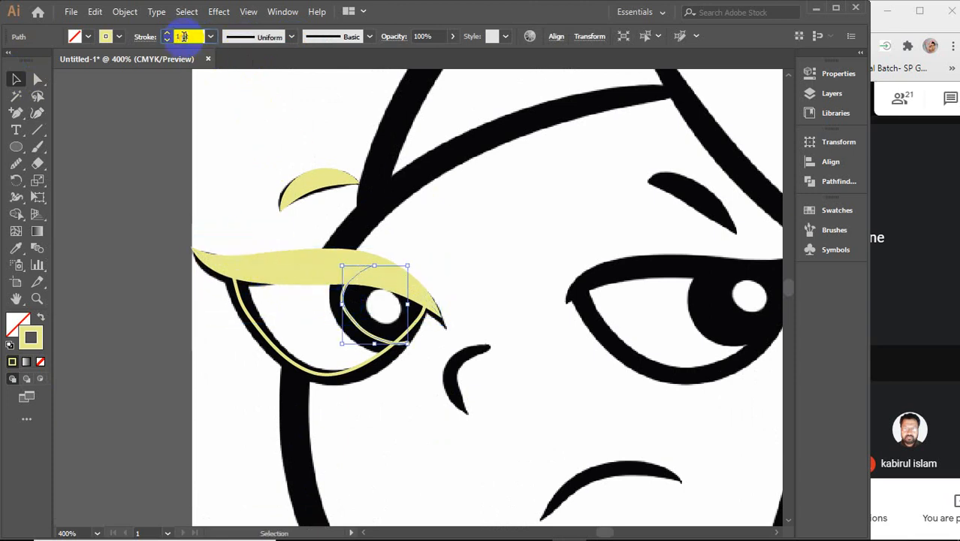
{"action": "key", "text": "Up"}
{"action": "key", "text": "Up"}
{"action": "key", "text": "Up"}
{"action": "key", "text": "Up"}
{"action": "key", "text": "Up"}
{"action": "key", "text": "Up"}
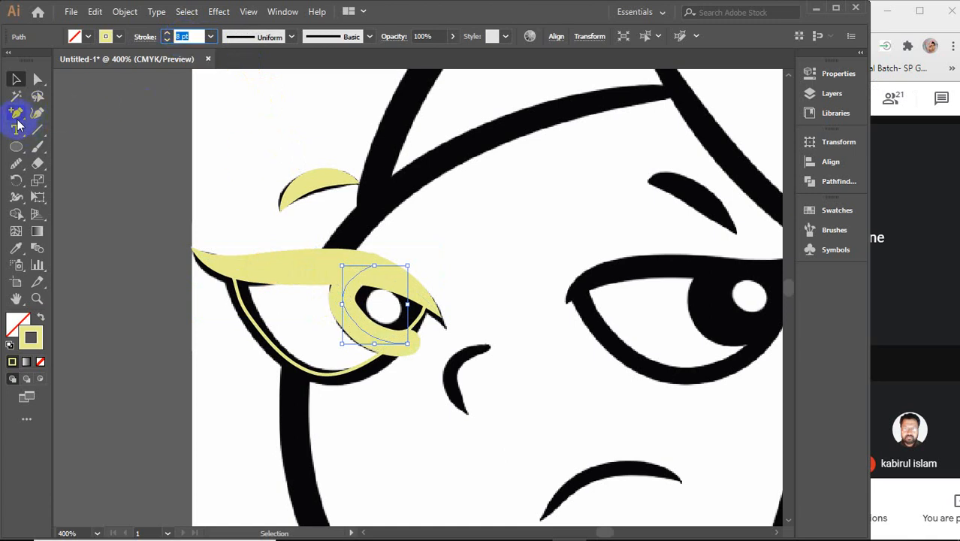
{"action": "left_click", "coordinate": [38, 79]}
{"action": "left_click_drag", "start_coordinate": [414, 343], "coordinate": [397, 343]}
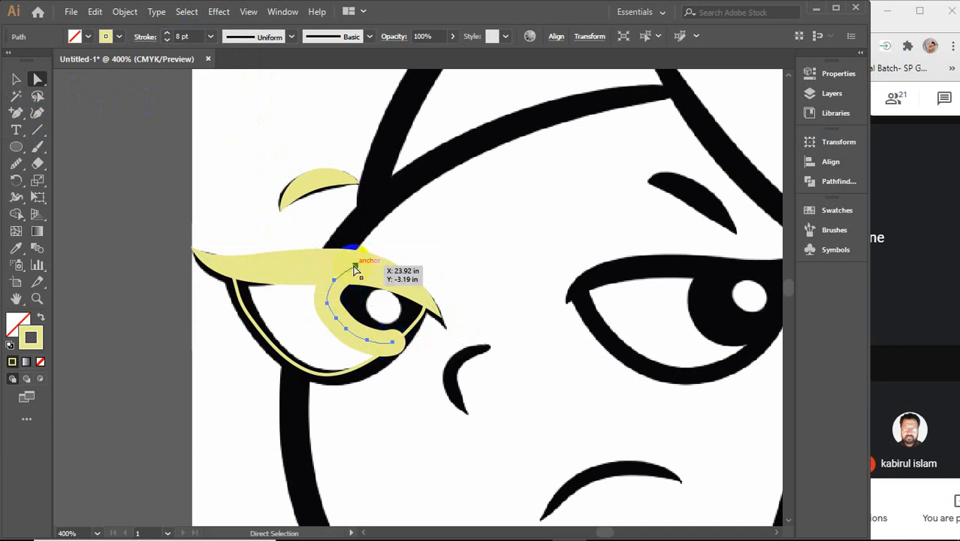
Step: Shift the left eye's iris path to the right and delete its surplus curve points with the Curvature tool
{"action": "left_click_drag", "start_coordinate": [355, 267], "coordinate": [346, 328]}
{"action": "left_click", "coordinate": [37, 113]}
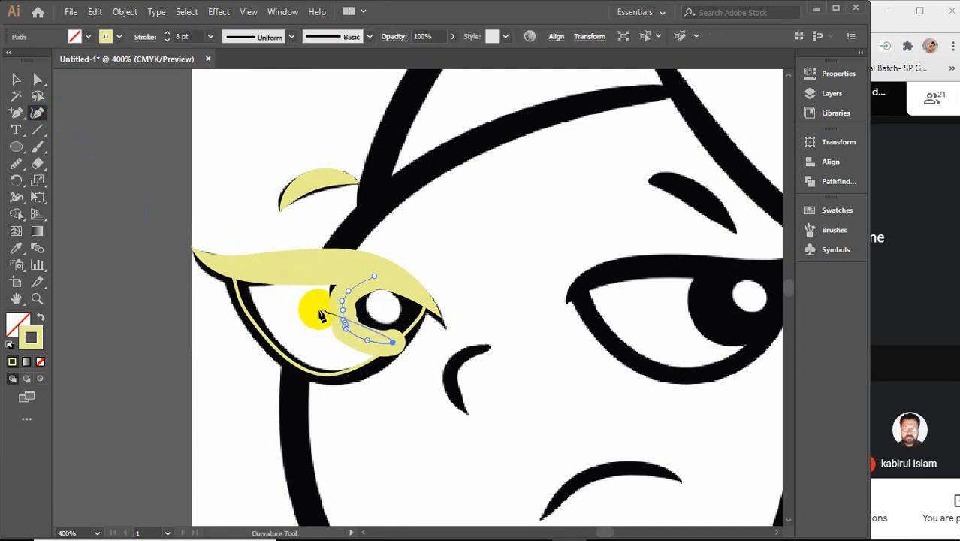
{"action": "scroll", "coordinate": [323, 314], "scroll_direction": "up", "scroll_amount": 4}
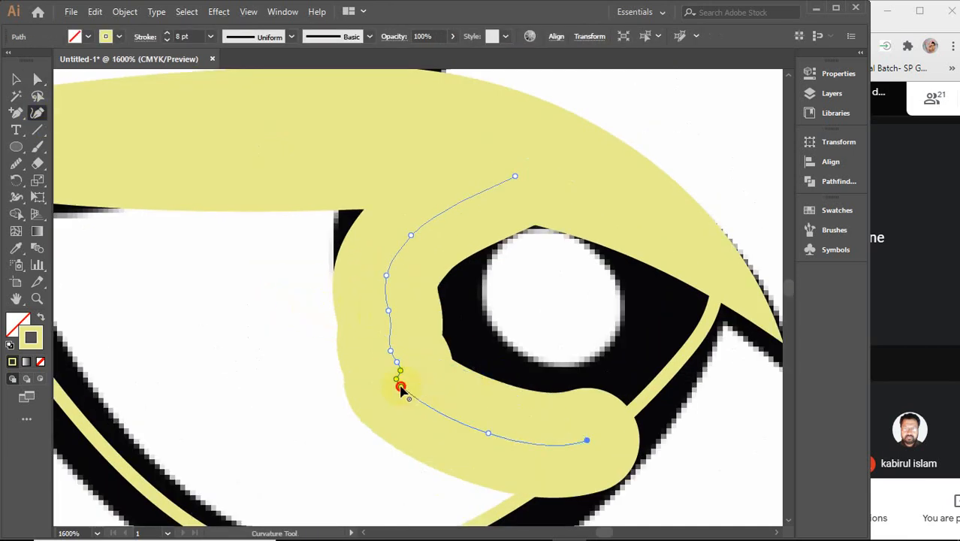
{"action": "key", "text": "Delete"}
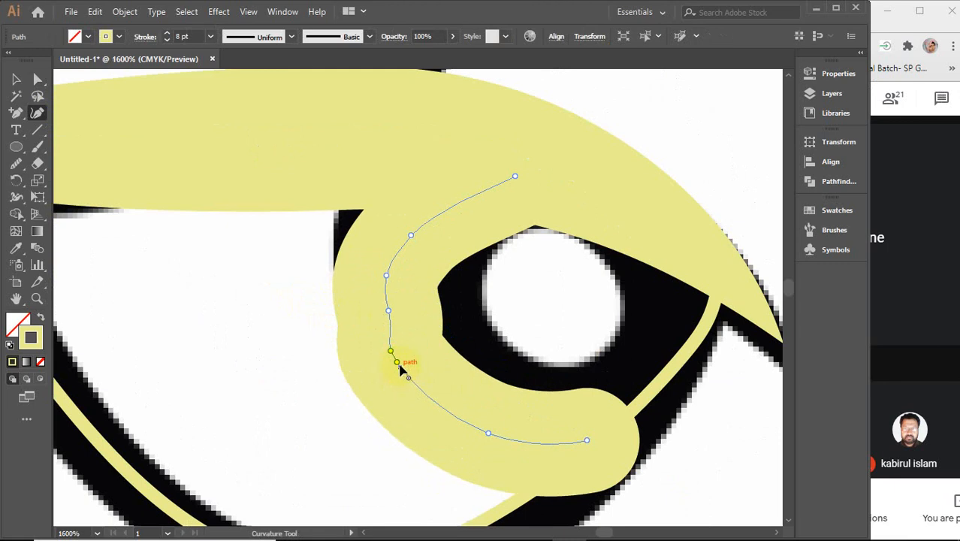
{"action": "key", "text": "Delete"}
{"action": "key", "text": "Delete"}
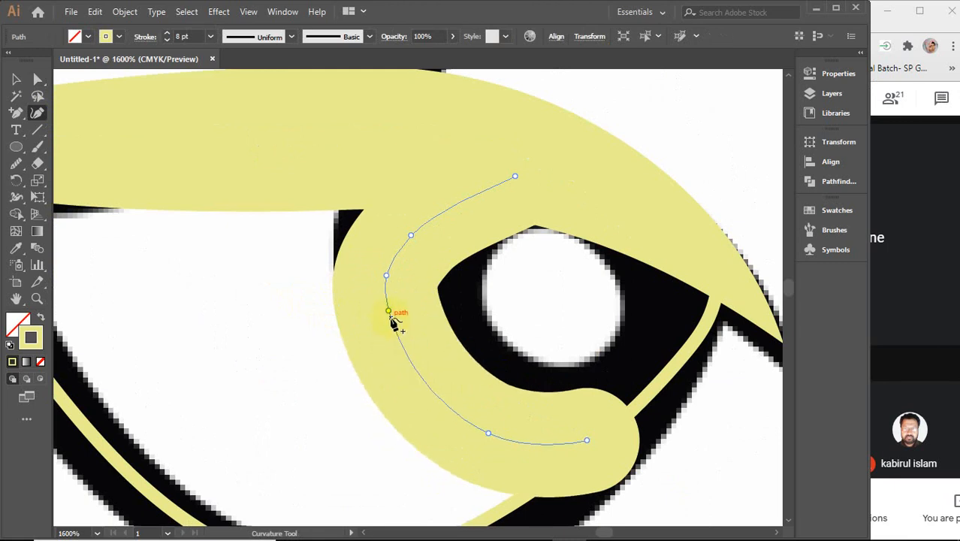
{"action": "key", "text": "Delete"}
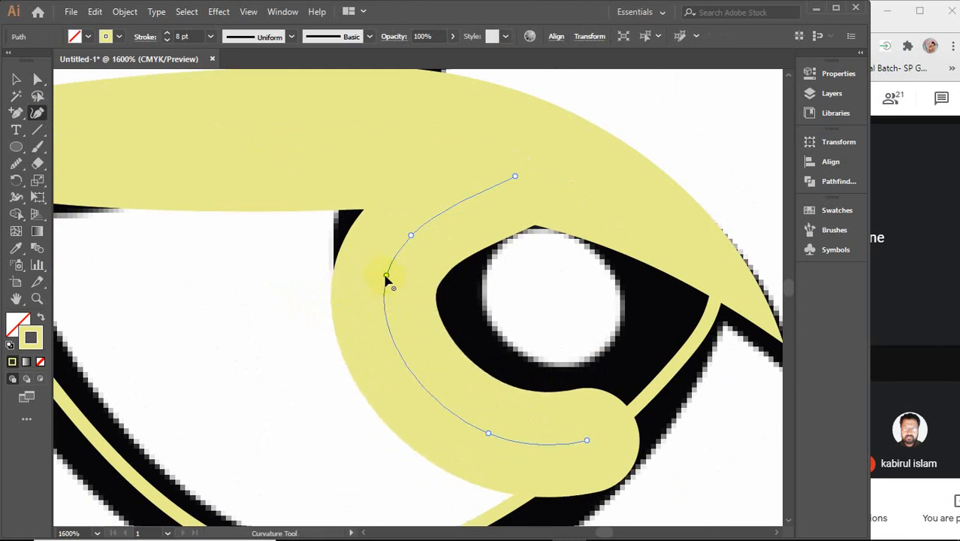
{"action": "key", "text": "Delete"}
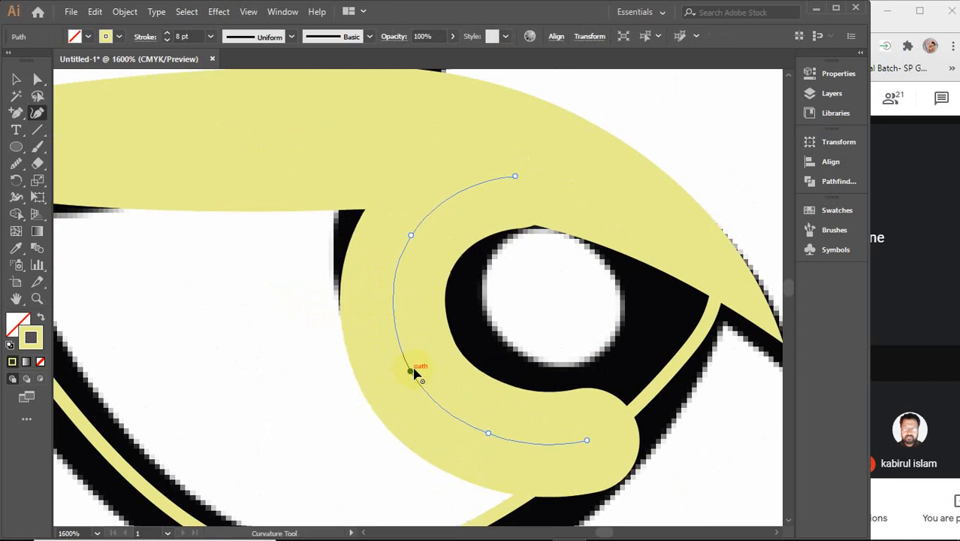
Step: Add a curve point on the iris path's lower left and reposition its curve points and lower end for a smooth round arc
{"action": "left_click", "coordinate": [411, 372]}
{"action": "left_click_drag", "start_coordinate": [411, 238], "coordinate": [422, 235]}
{"action": "left_click_drag", "start_coordinate": [411, 371], "coordinate": [425, 364]}
{"action": "left_click_drag", "start_coordinate": [488, 435], "coordinate": [492, 416]}
{"action": "left_click_drag", "start_coordinate": [588, 441], "coordinate": [607, 423]}
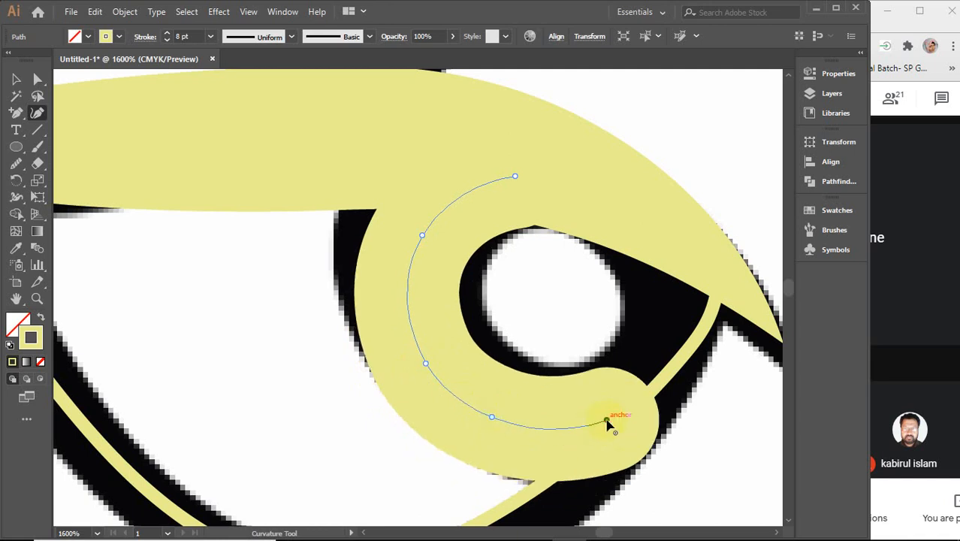
{"action": "key", "text": "v"}
Step: Set the left eye's lower lid path to a 6 pt stroke
{"action": "scroll", "coordinate": [608, 416], "scroll_direction": "down", "scroll_amount": 3}
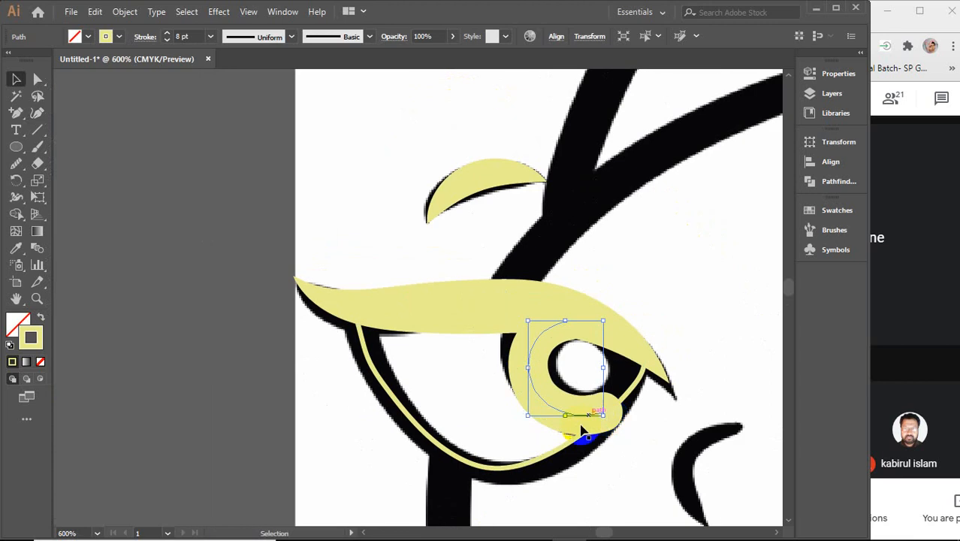
{"action": "left_click", "coordinate": [463, 459]}
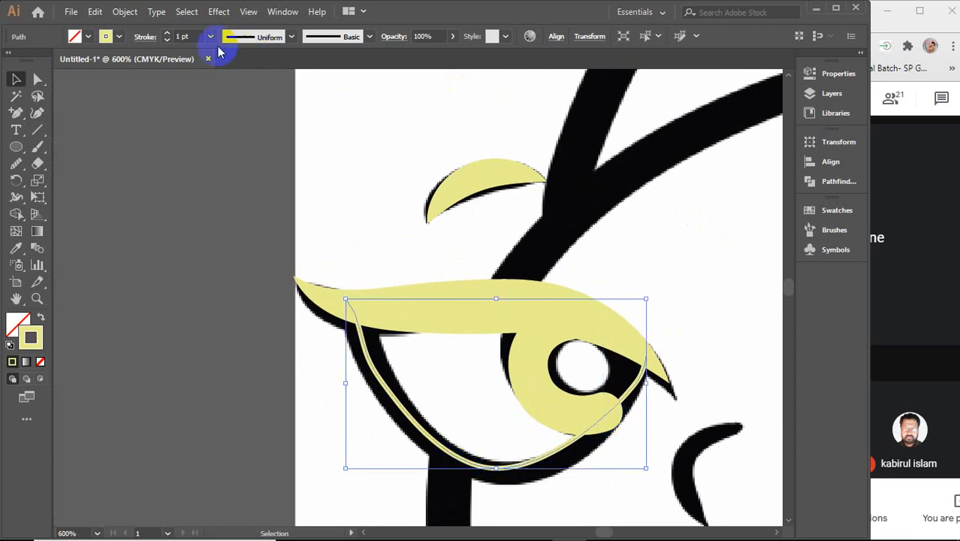
{"action": "left_click", "coordinate": [183, 37]}
{"action": "key", "text": "Up"}
{"action": "key", "text": "Up"}
{"action": "key", "text": "Up"}
{"action": "key", "text": "Up"}
{"action": "key", "text": "Up"}
{"action": "key", "text": "Up"}
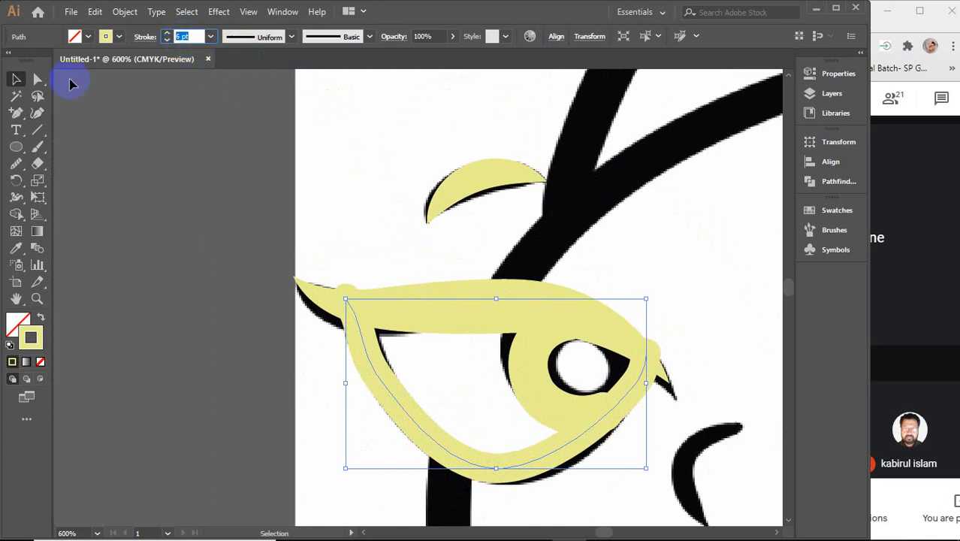
Step: Remove the lower lid path's outermost points with the Curvature tool and move its two new ends up to the upper lid
{"action": "left_click", "coordinate": [36, 112]}
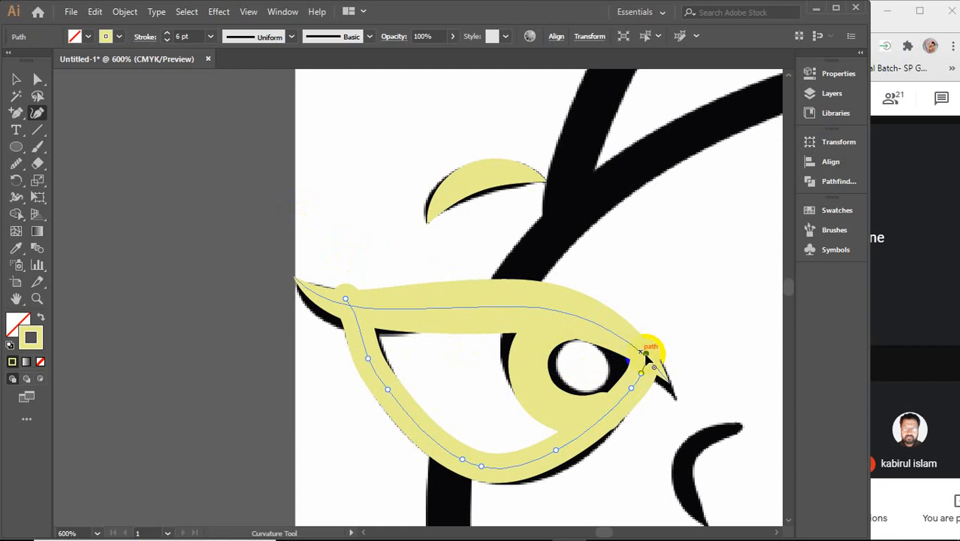
{"action": "left_click", "coordinate": [344, 300]}
{"action": "key", "text": "ctrl+z"}
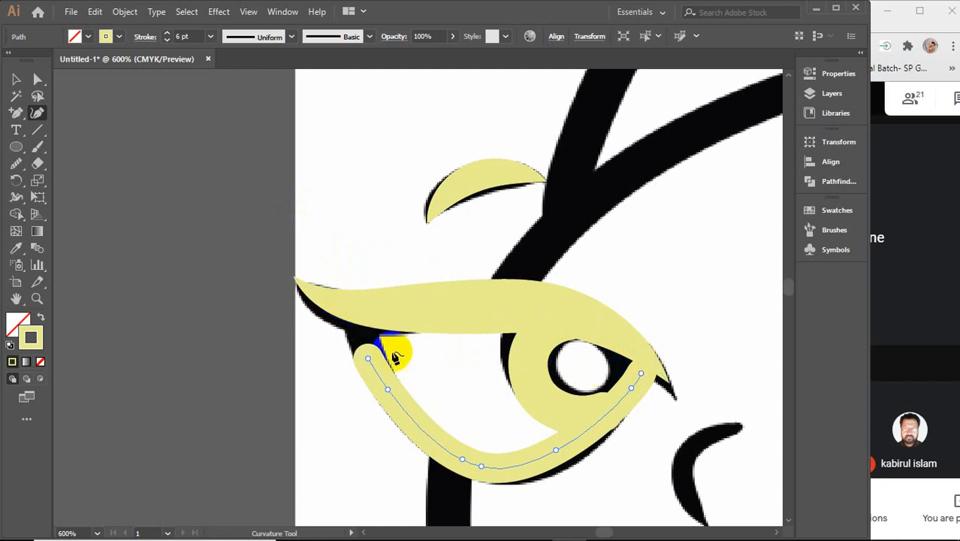
{"action": "left_click_drag", "start_coordinate": [368, 358], "coordinate": [353, 314]}
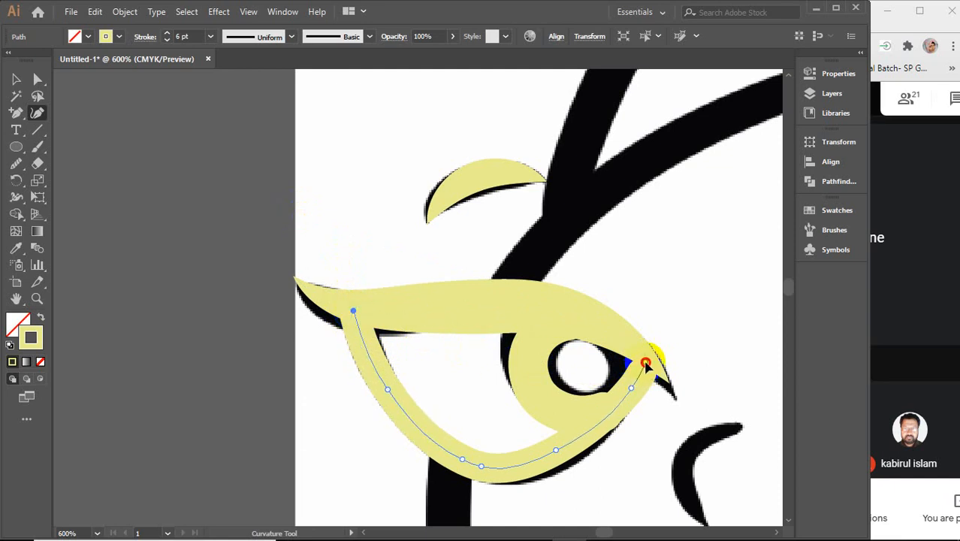
{"action": "left_click", "coordinate": [645, 364]}
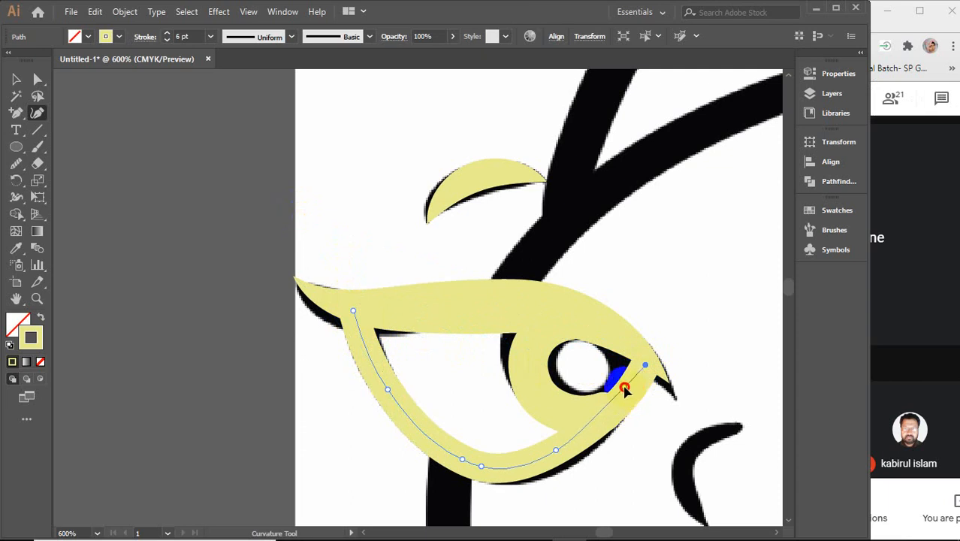
Step: Delete the surplus curve points along the lower lid path's bottom and move the remaining ones to follow the drawn lid
{"action": "left_click", "coordinate": [624, 386]}
{"action": "left_click", "coordinate": [556, 458]}
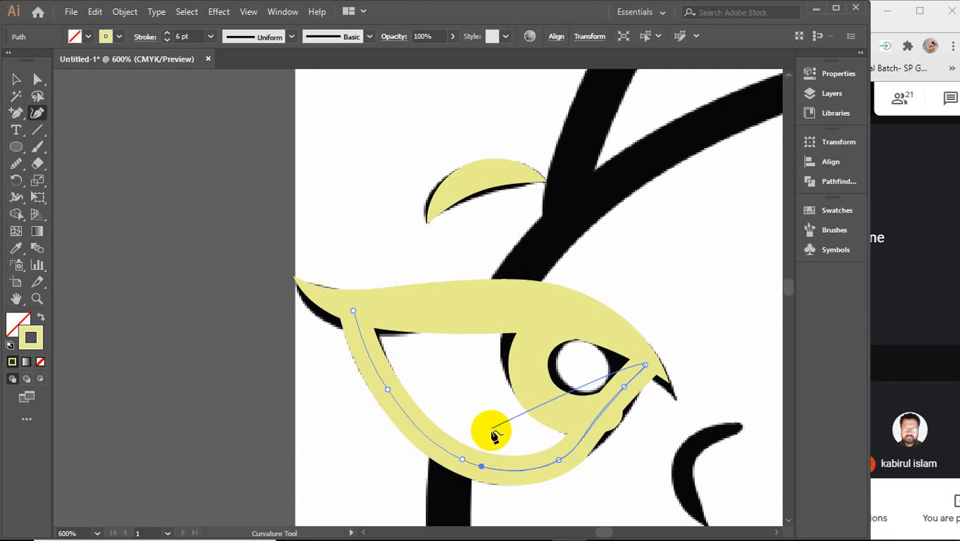
{"action": "key", "text": "ctrl+z"}
{"action": "key", "text": "Delete"}
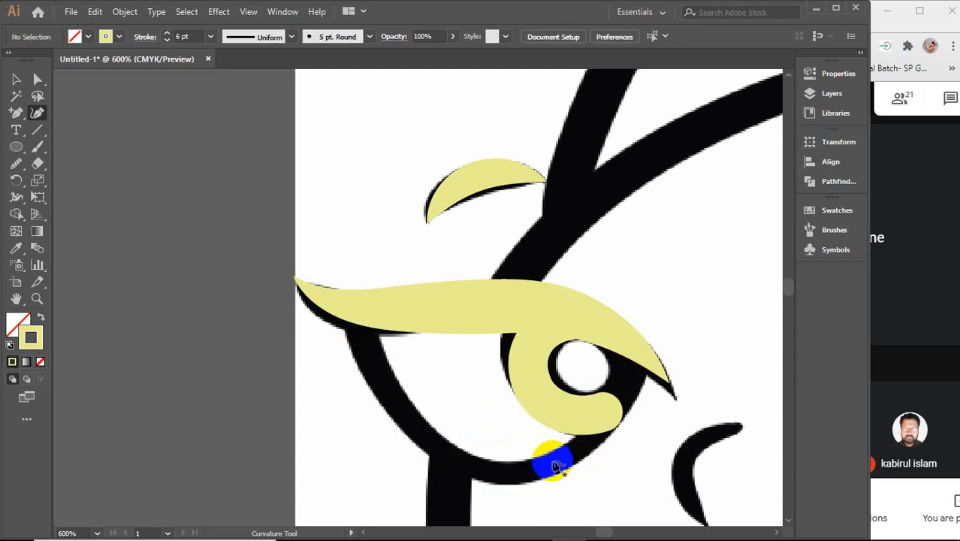
{"action": "key", "text": "ctrl+z"}
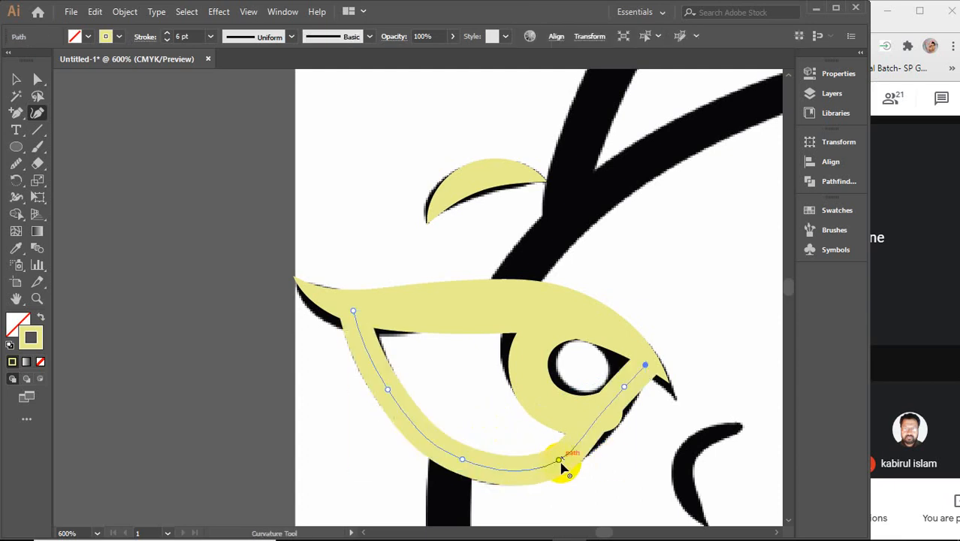
{"action": "key", "text": "Delete"}
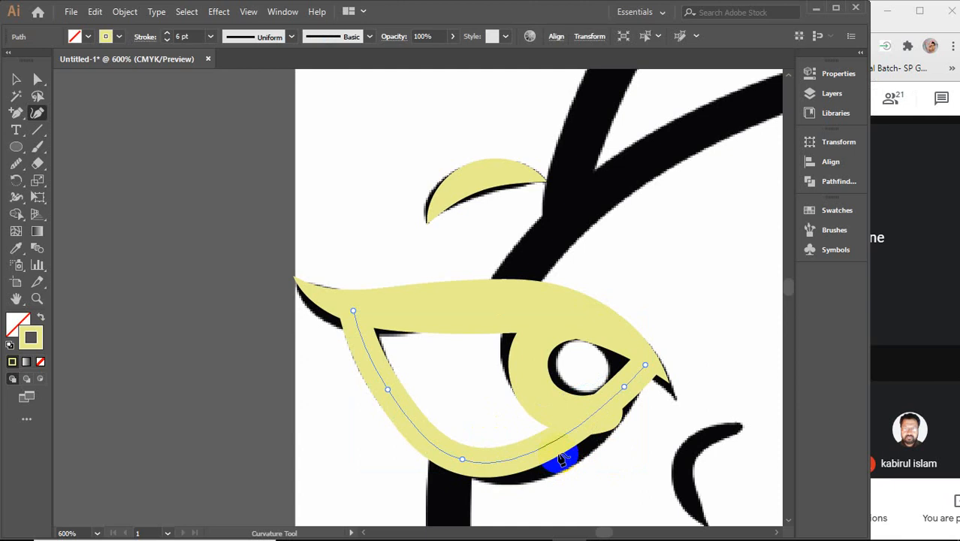
{"action": "left_click_drag", "start_coordinate": [463, 460], "coordinate": [533, 473]}
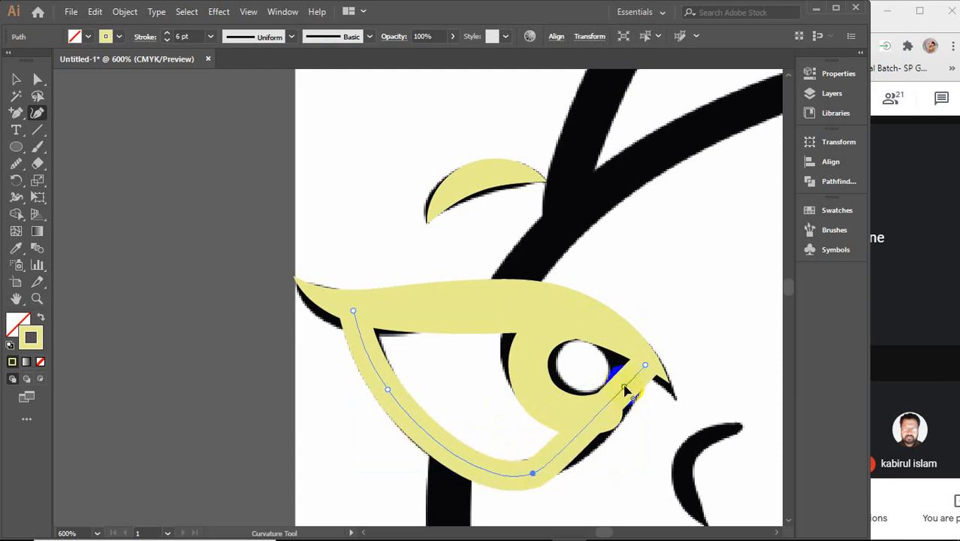
{"action": "left_click_drag", "start_coordinate": [624, 387], "coordinate": [625, 402]}
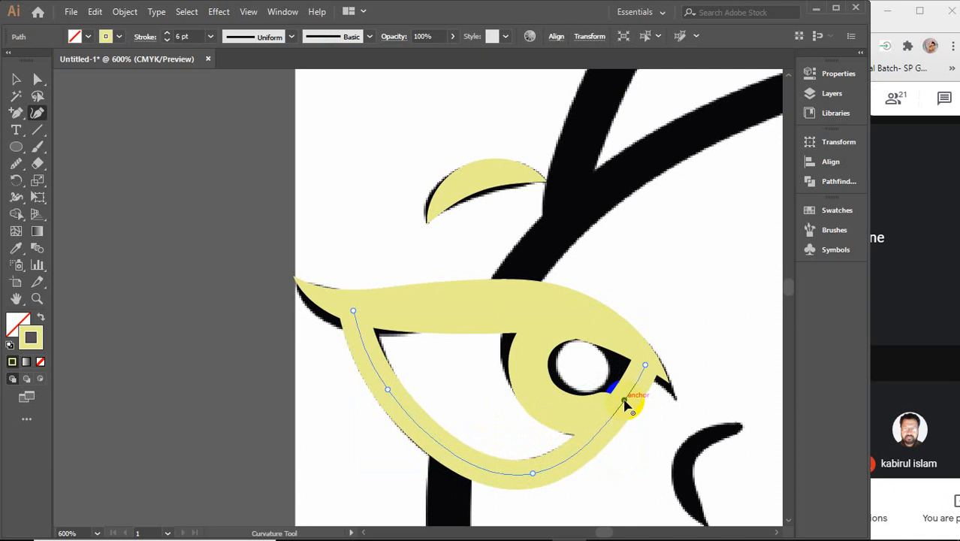
Step: Move the upper lid path's right end onto the drawn lash tip and shift the neighbouring curve point to the right
{"action": "left_click", "coordinate": [16, 79]}
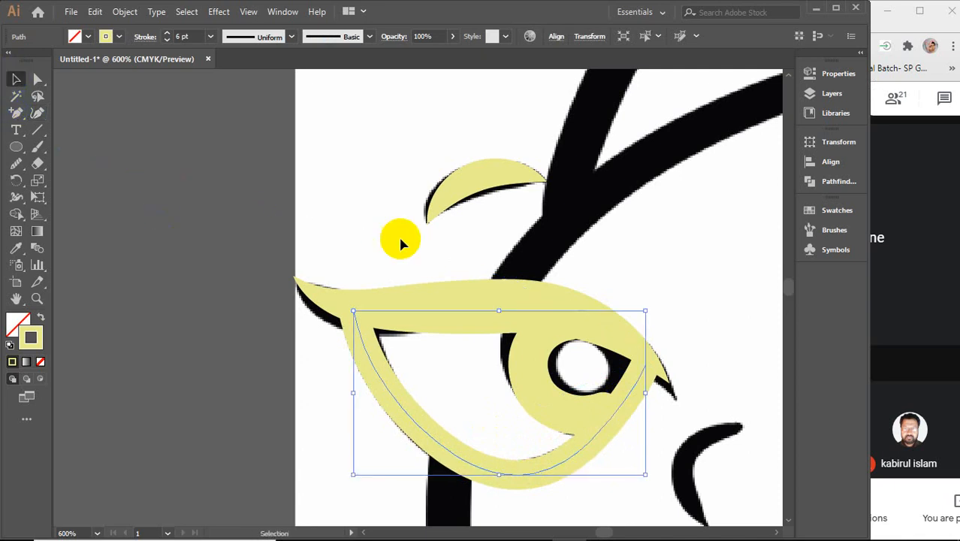
{"action": "left_click", "coordinate": [524, 309]}
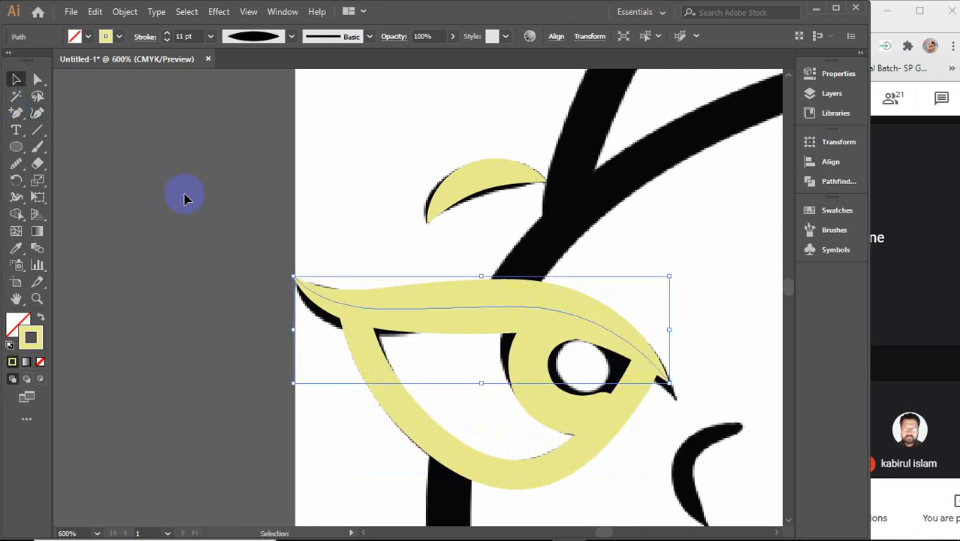
{"action": "left_click", "coordinate": [37, 114]}
{"action": "left_click", "coordinate": [672, 385]}
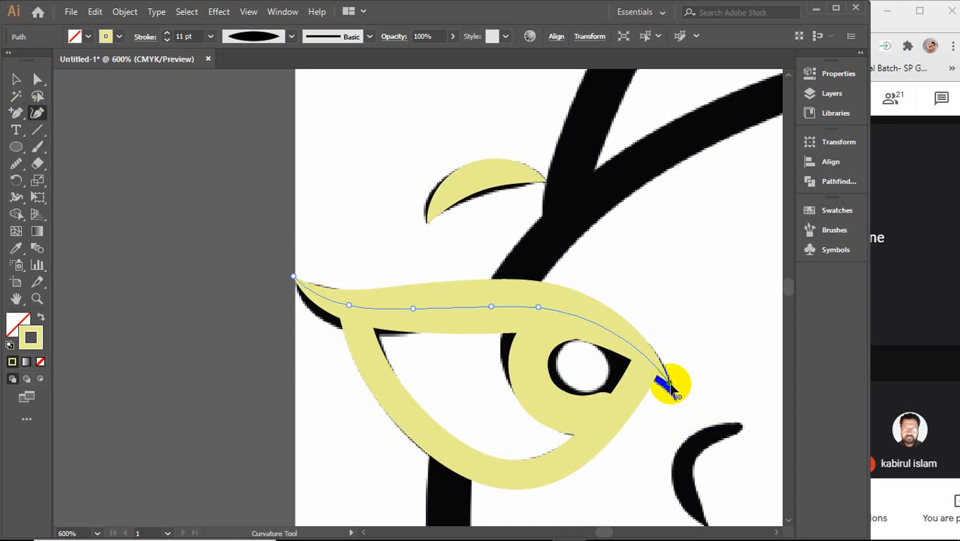
{"action": "left_click_drag", "start_coordinate": [671, 383], "coordinate": [676, 399]}
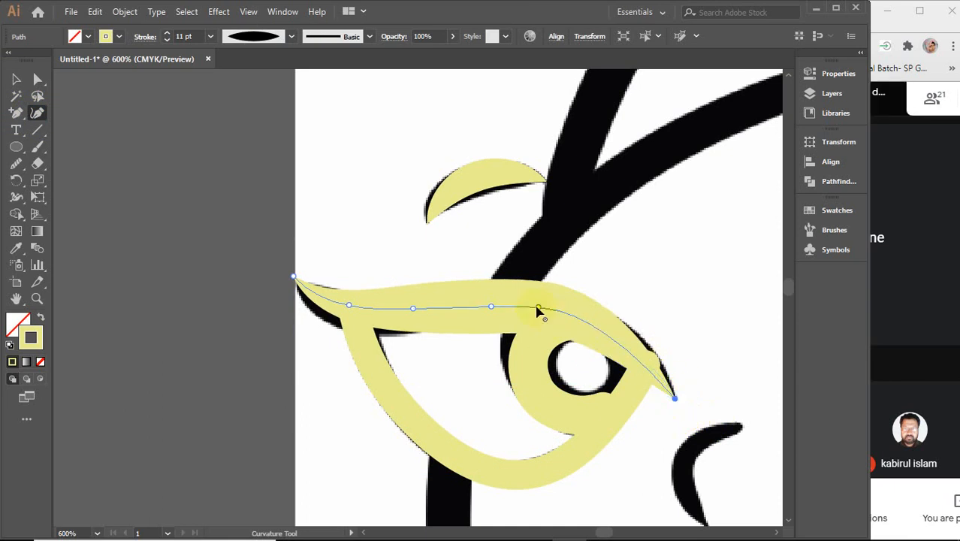
{"action": "left_click_drag", "start_coordinate": [538, 307], "coordinate": [581, 315]}
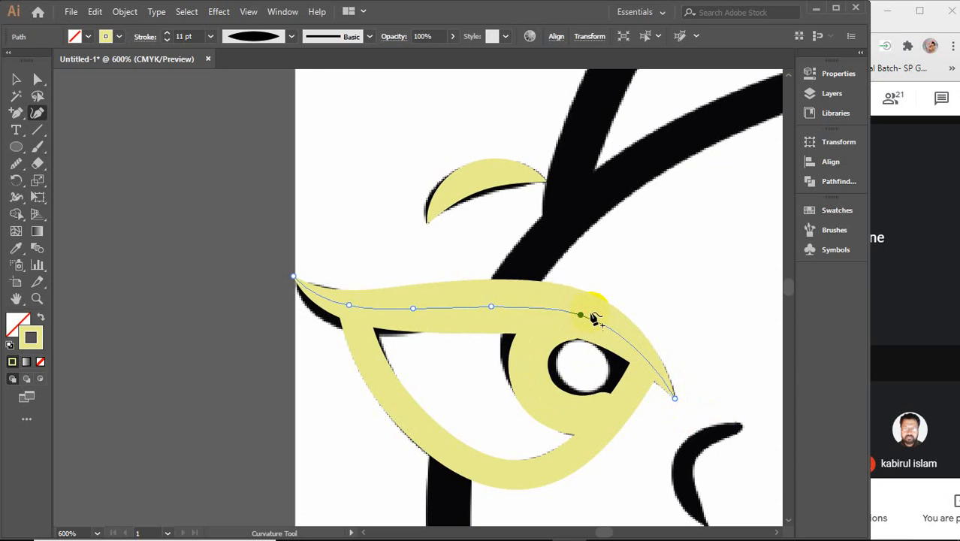
Step: Move the lower lid path's right end and its neighbouring curve point slightly inward toward the iris
{"action": "left_click", "coordinate": [610, 426]}
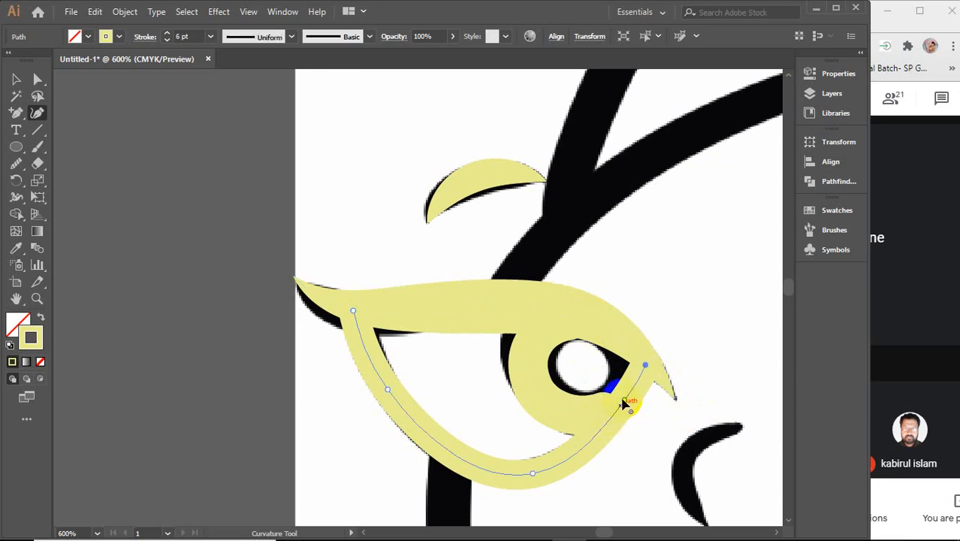
{"action": "left_click", "coordinate": [622, 404]}
{"action": "left_click_drag", "start_coordinate": [644, 366], "coordinate": [636, 358]}
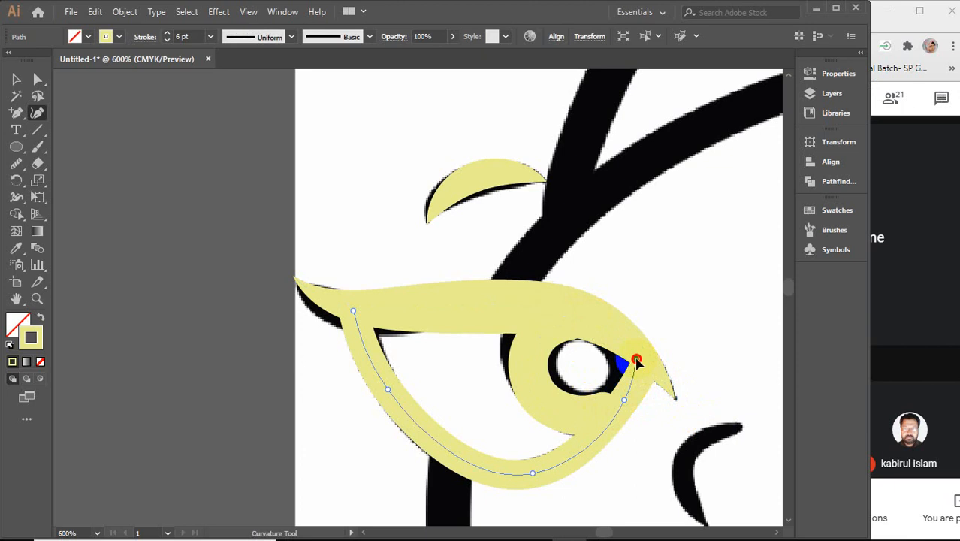
{"action": "left_click_drag", "start_coordinate": [623, 403], "coordinate": [616, 396]}
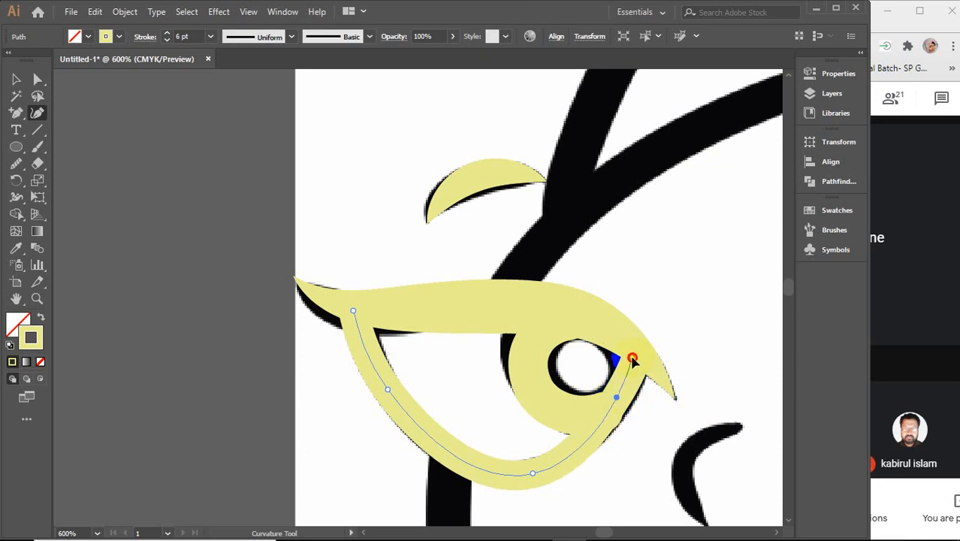
{"action": "left_click", "coordinate": [633, 359]}
{"action": "left_click", "coordinate": [13, 78]}
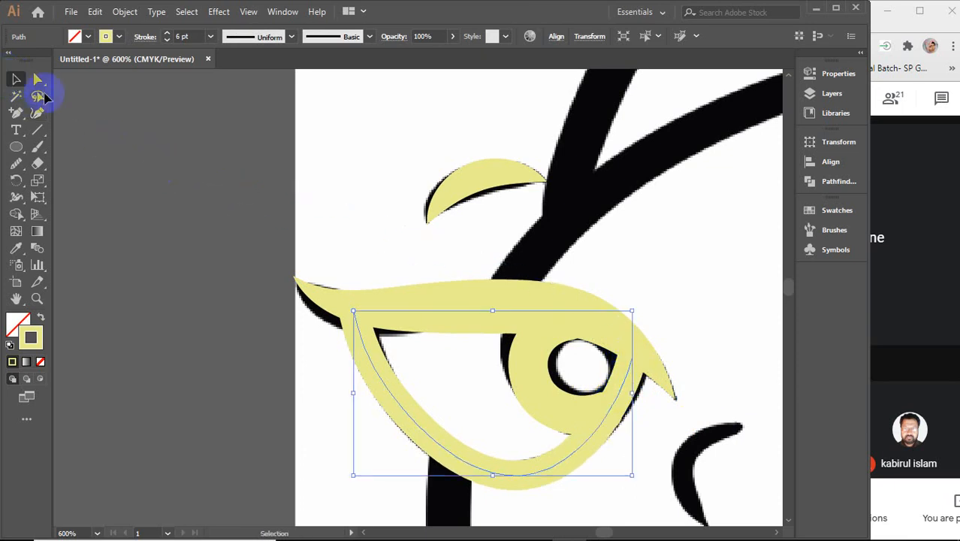
Step: Select the traced left eye and eyebrow paths and move them off the drawing onto the empty canvas to its left
{"action": "left_click", "coordinate": [288, 214]}
{"action": "scroll", "coordinate": [278, 204], "scroll_direction": "down", "scroll_amount": 6}
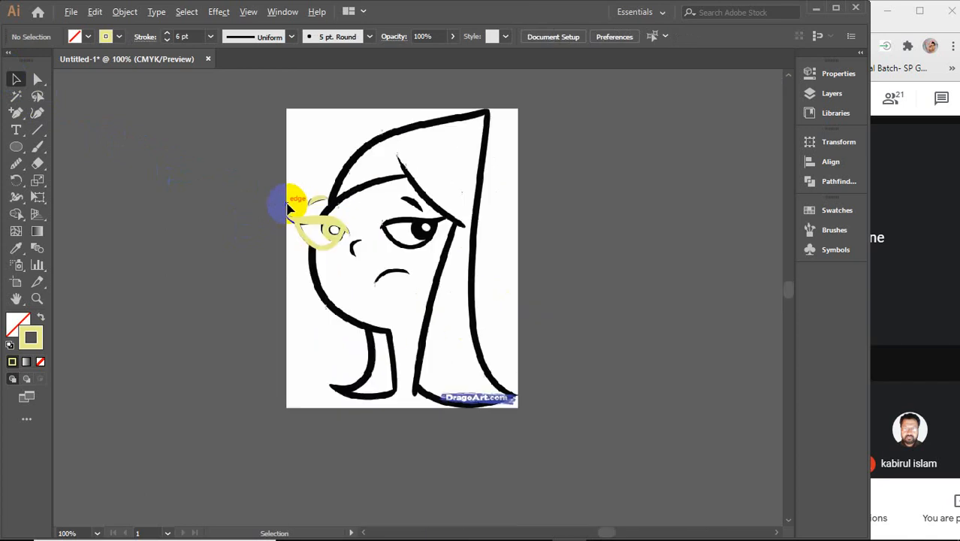
{"action": "left_click_drag", "start_coordinate": [260, 175], "coordinate": [369, 262]}
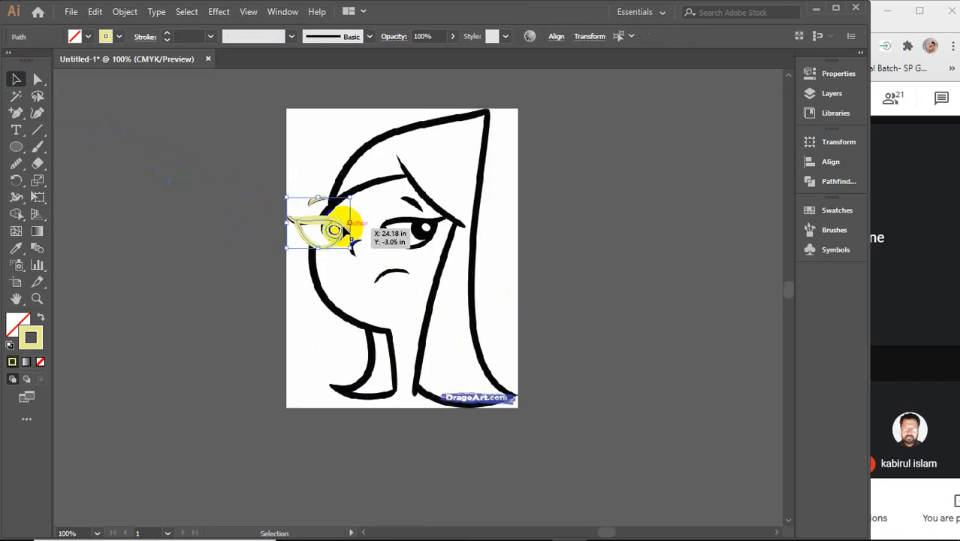
{"action": "left_click_drag", "start_coordinate": [344, 227], "coordinate": [226, 221]}
{"action": "left_click", "coordinate": [217, 293]}
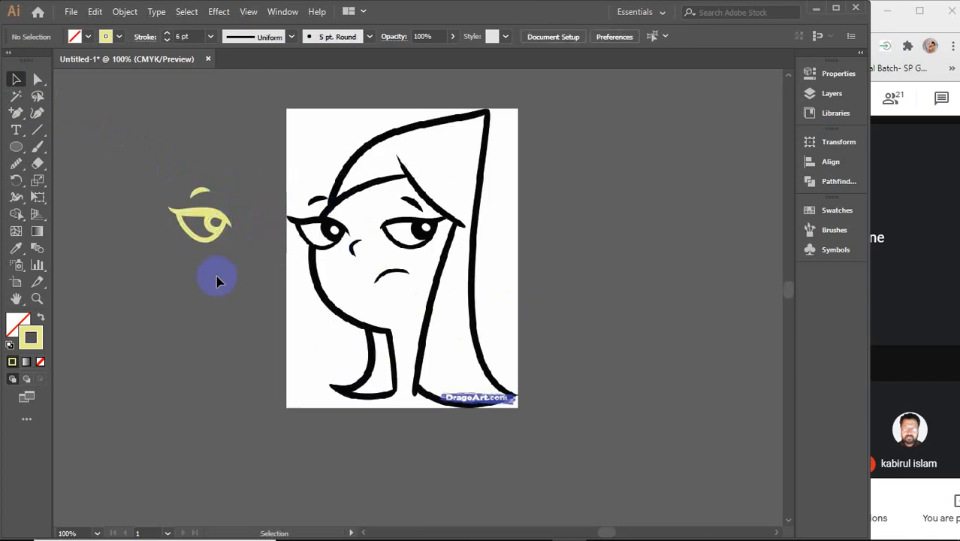
Step: Try to recolour the moved eye and eyebrow paths with black sampled from the drawing's hair outline using the Eyedropper
{"action": "left_click_drag", "start_coordinate": [149, 162], "coordinate": [251, 280]}
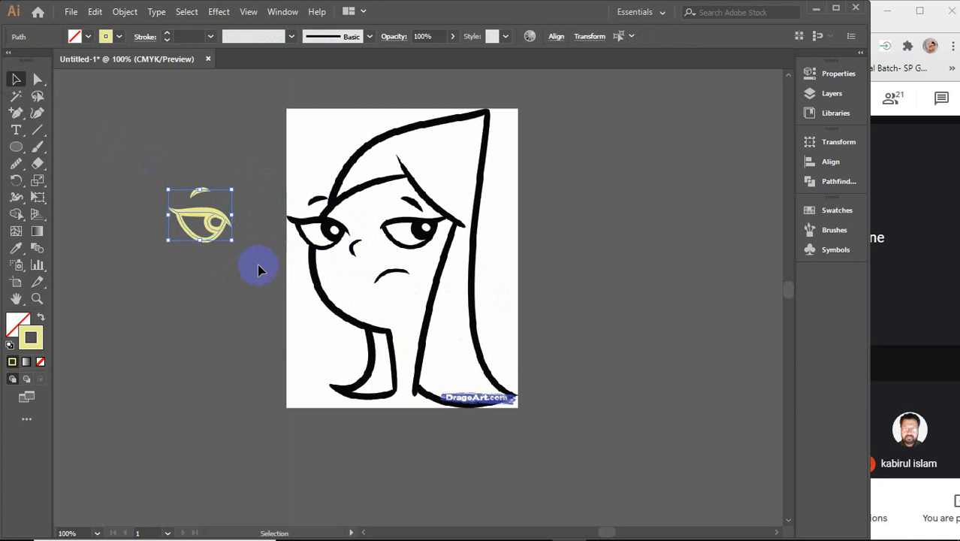
{"action": "key", "text": "i"}
{"action": "left_click", "coordinate": [333, 197]}
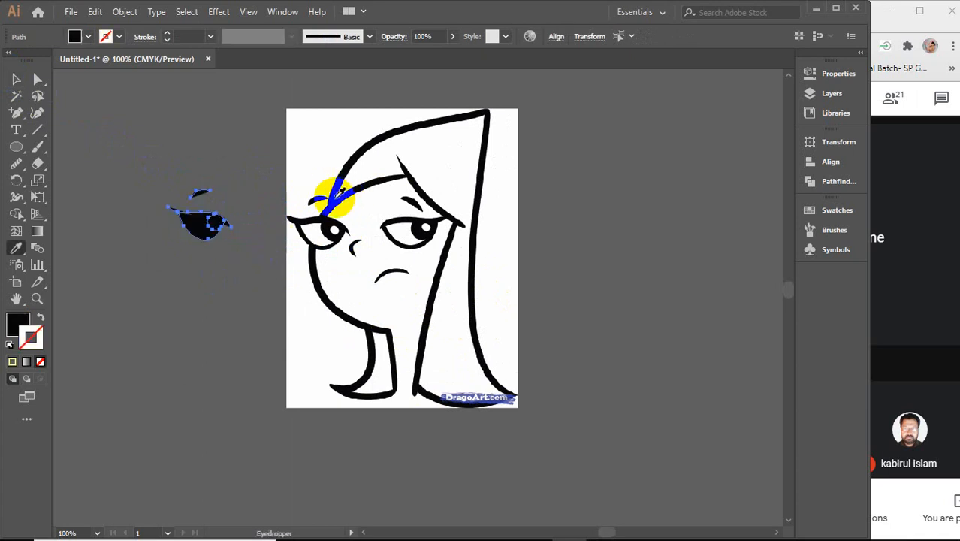
{"action": "key", "text": "ctrl+z"}
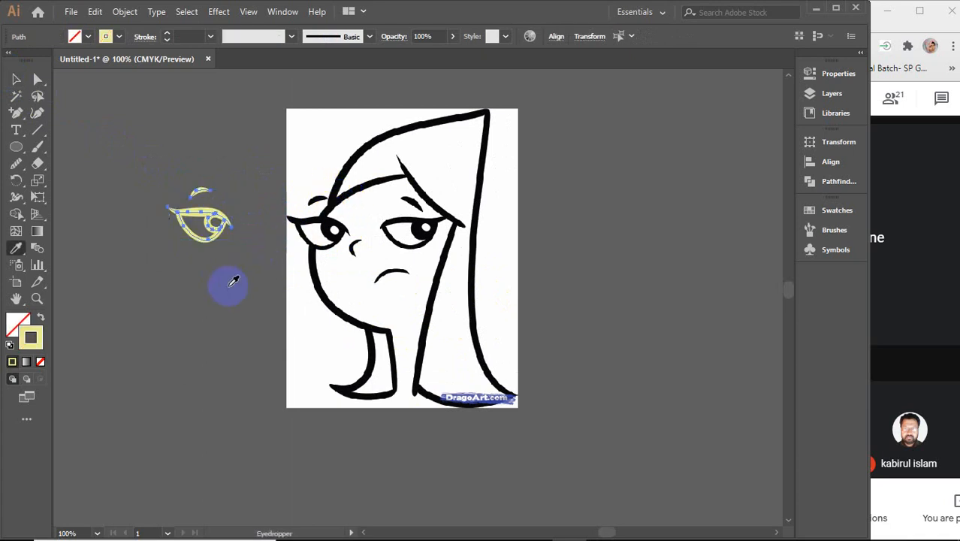
Step: Set the stroke of the moved eye and eyebrow paths to the black swatch and deselect them
{"action": "key", "text": "v"}
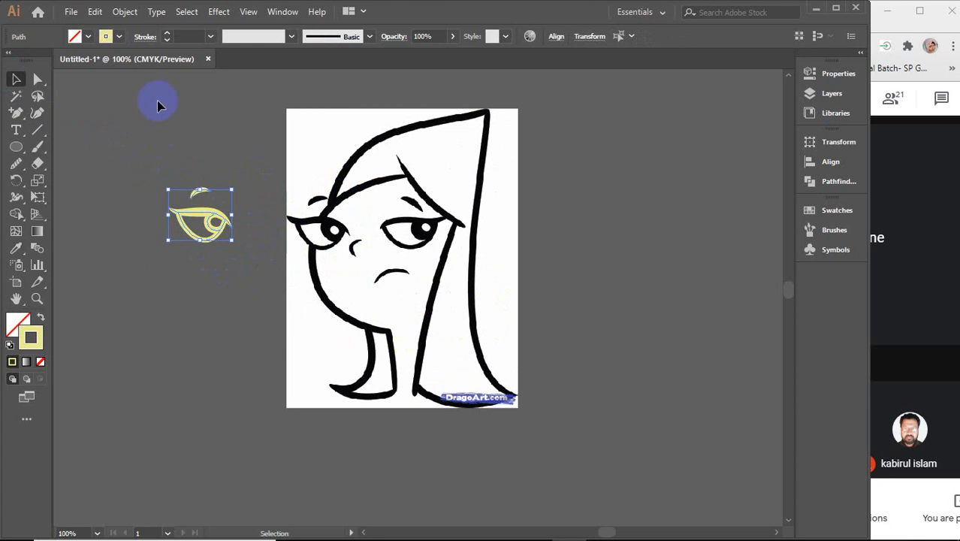
{"action": "left_click", "coordinate": [118, 36]}
{"action": "left_click", "coordinate": [39, 60]}
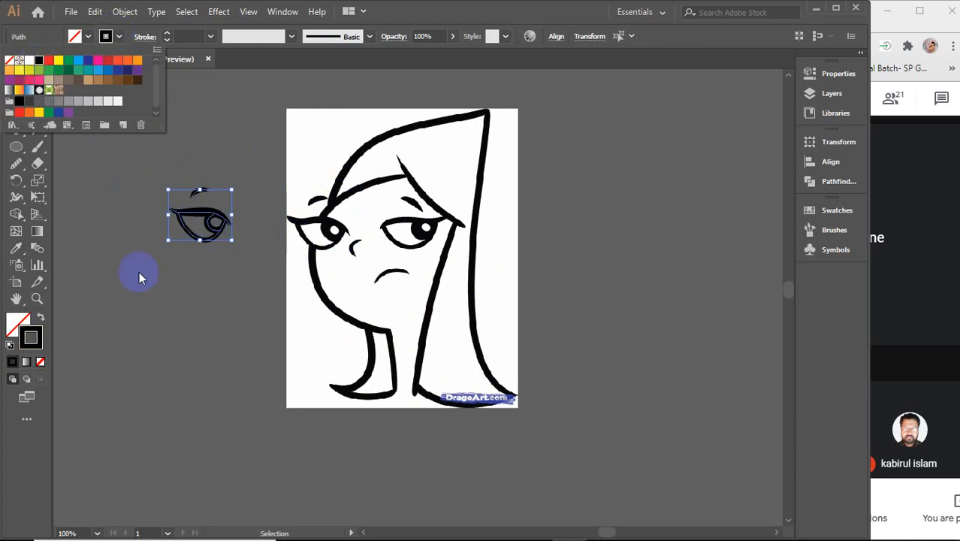
{"action": "left_click", "coordinate": [154, 308]}
{"action": "left_click", "coordinate": [154, 309]}
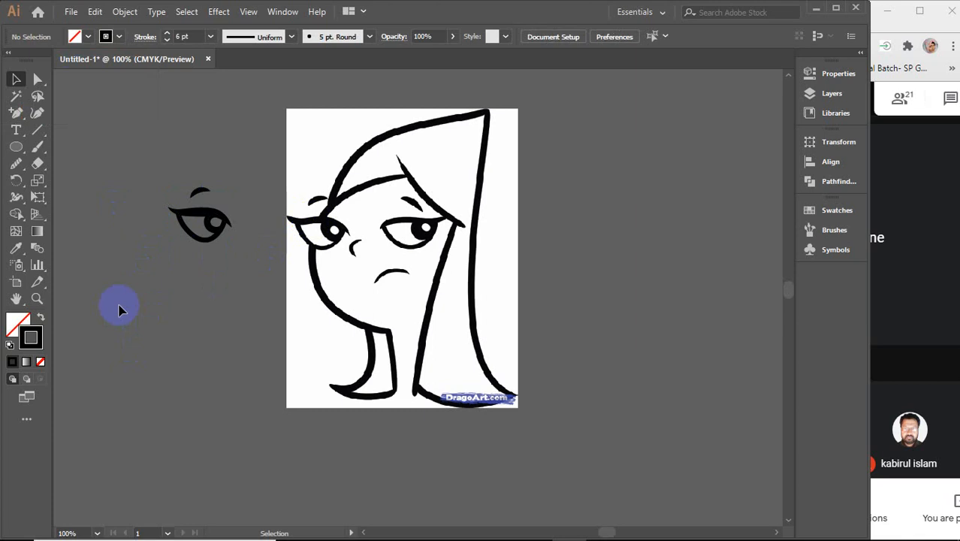
{"action": "mouse_move", "coordinate": [781, 539]}
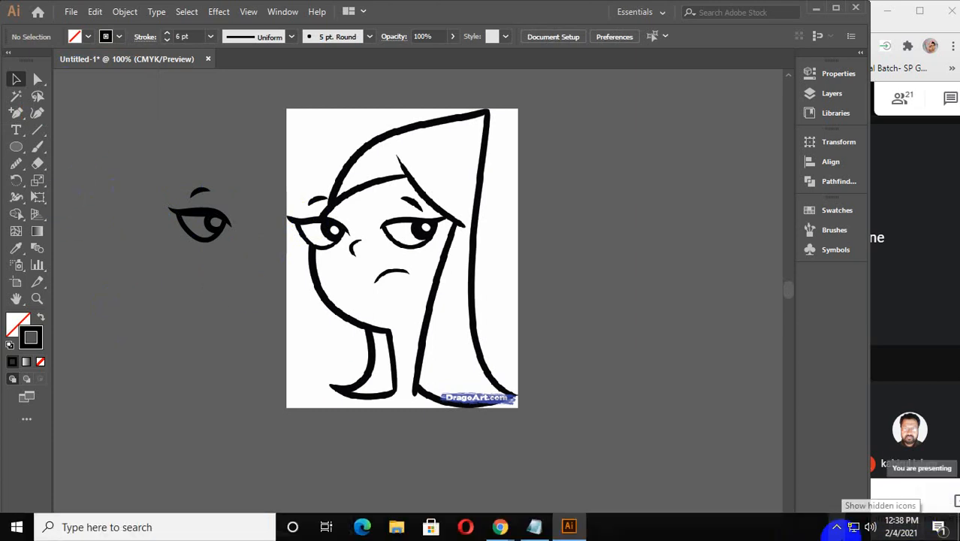
{"action": "left_click", "coordinate": [837, 527]}
{"action": "left_click", "coordinate": [837, 502]}
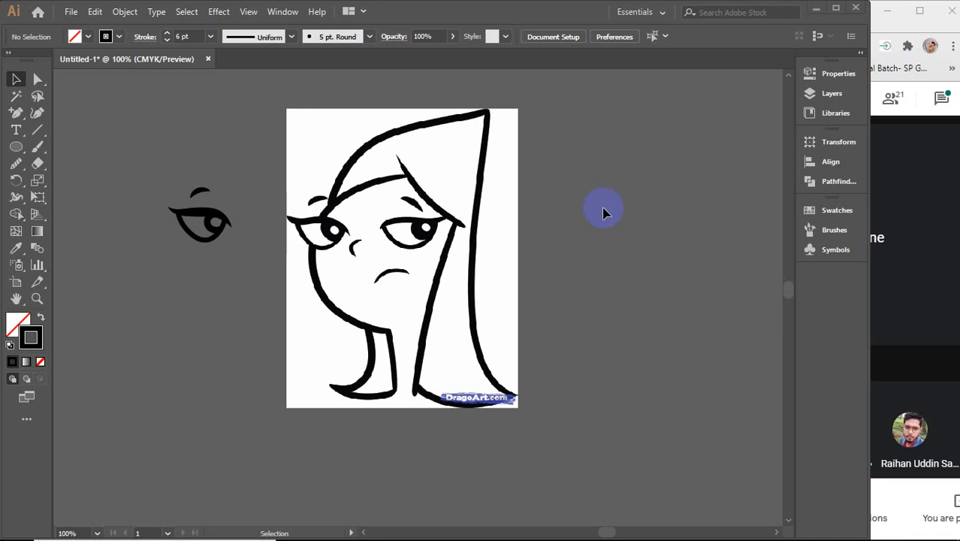
Step: Switch to Chrome and search the web for "ict division" in a new tab
{"action": "mouse_move", "coordinate": [433, 534]}
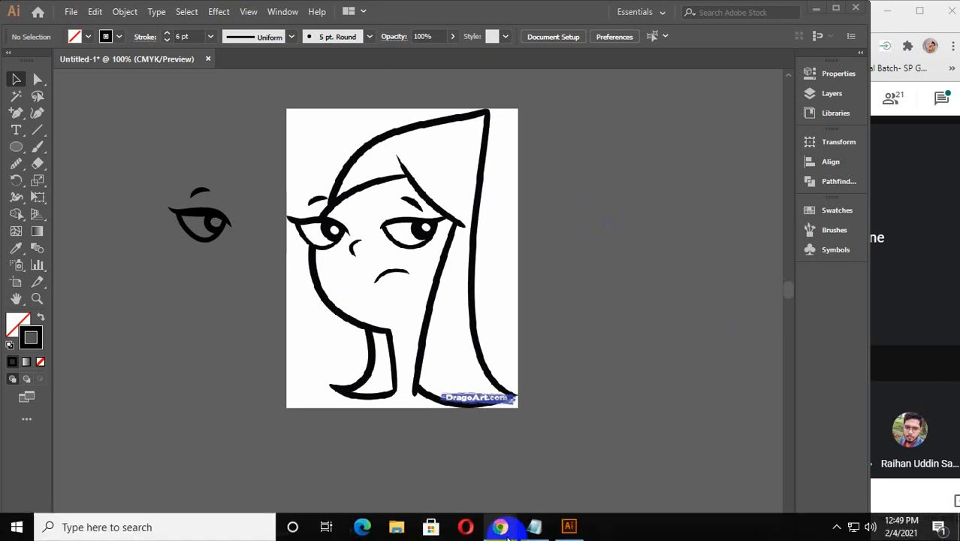
{"action": "mouse_move", "coordinate": [500, 527]}
{"action": "left_click", "coordinate": [551, 480]}
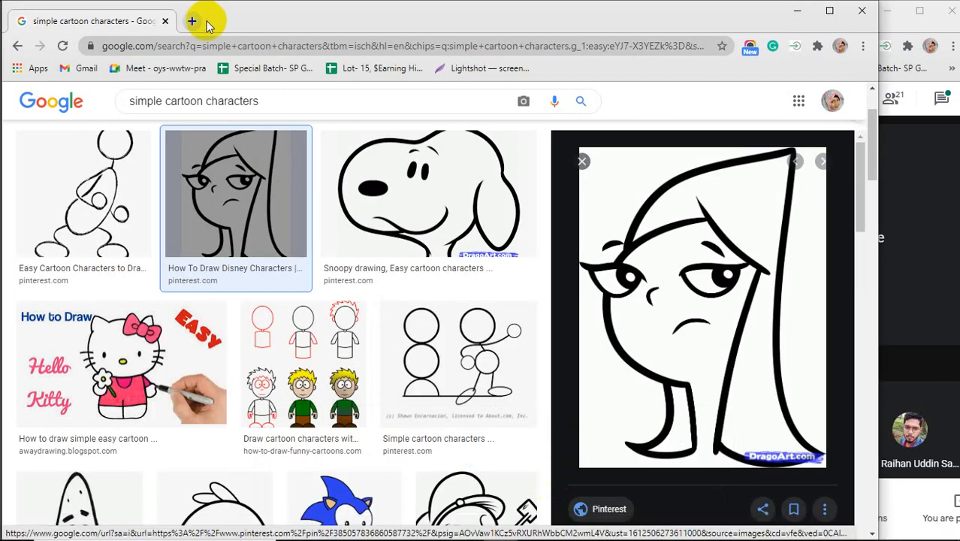
{"action": "left_click", "coordinate": [192, 20]}
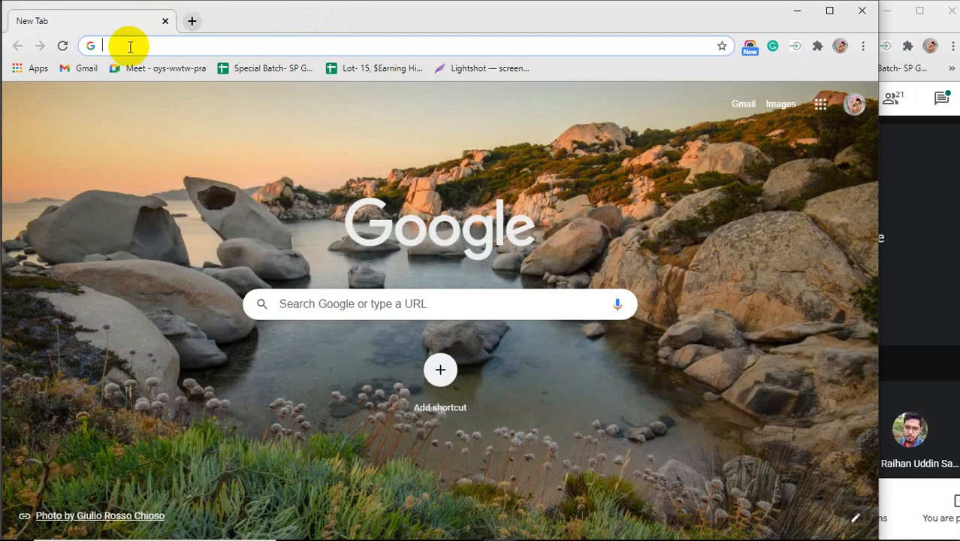
{"action": "left_click", "coordinate": [130, 47]}
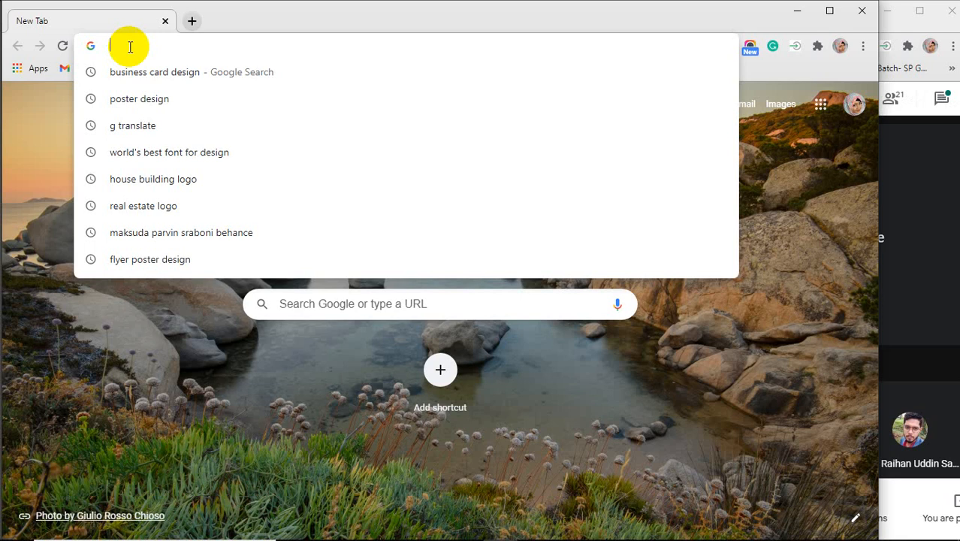
{"action": "type", "text": "ict"}
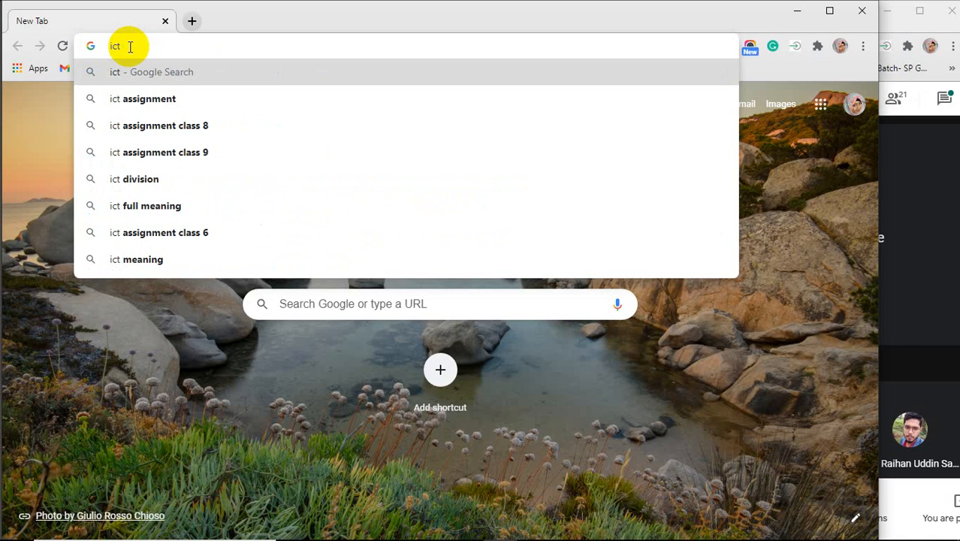
{"action": "type", "text": " d"}
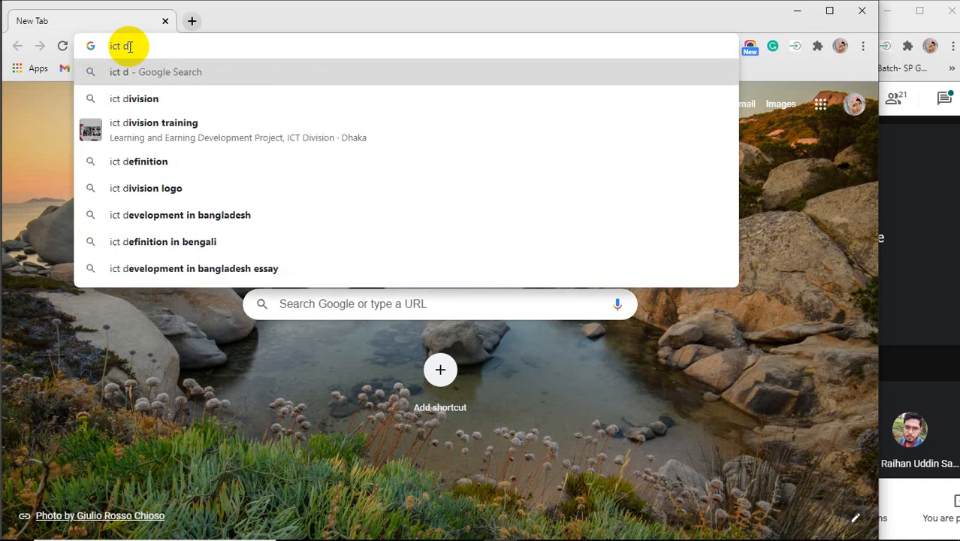
{"action": "key", "text": "Down"}
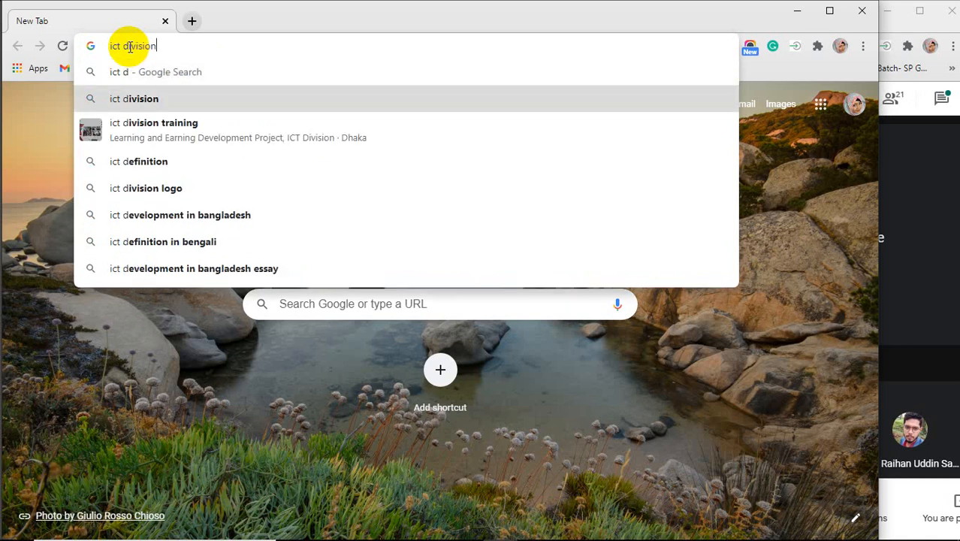
{"action": "key", "text": "Return"}
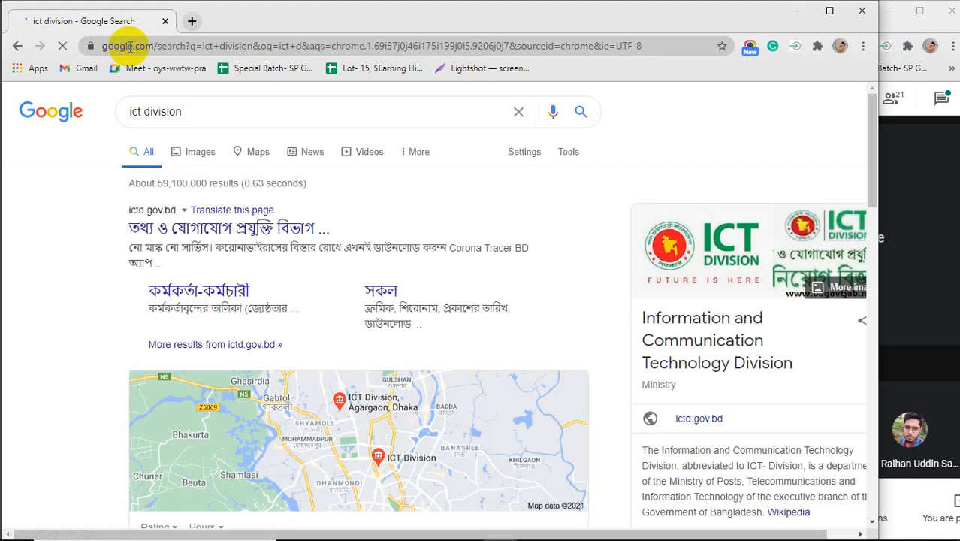
Step: Open the ictd.gov.bd website from the search results and look through its home page, notice board and information sections
{"action": "left_click", "coordinate": [253, 227]}
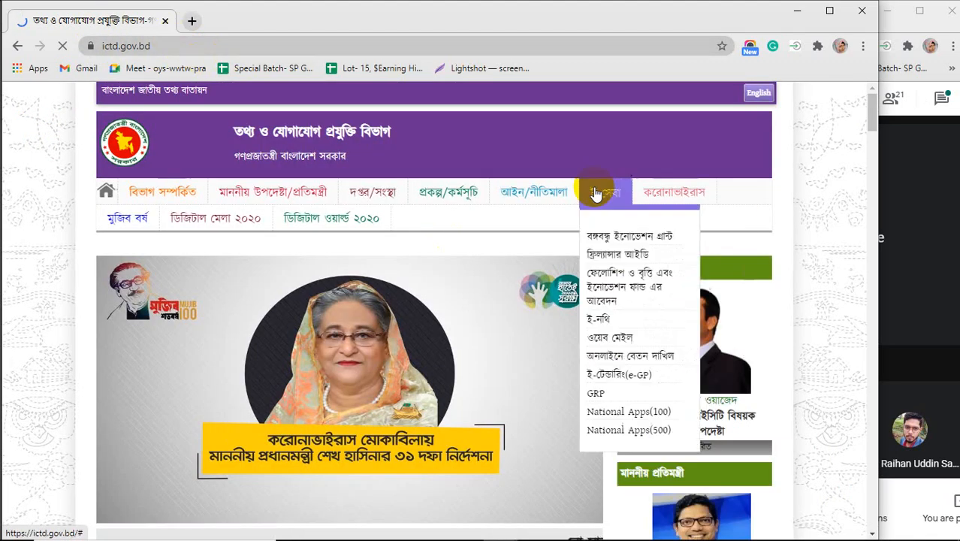
{"action": "mouse_move", "coordinate": [451, 197]}
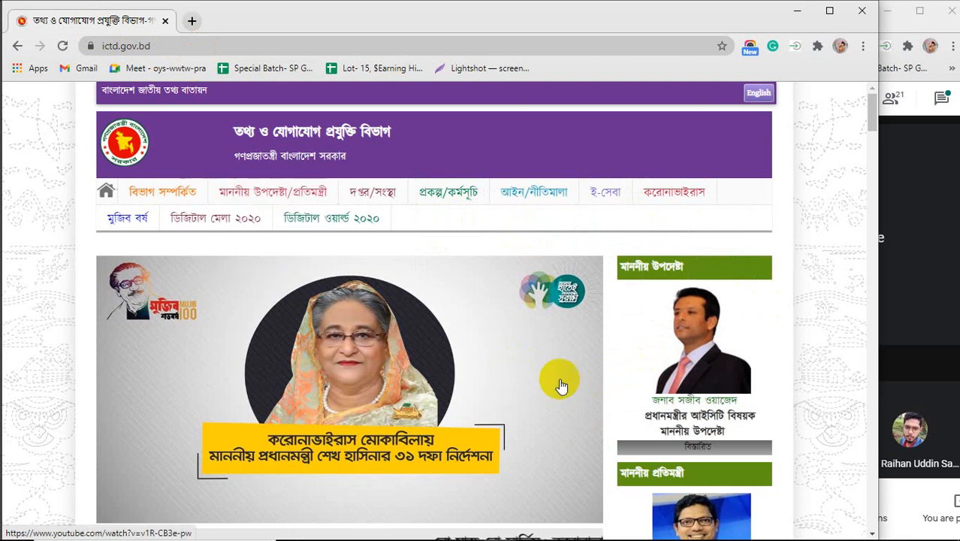
{"action": "scroll", "coordinate": [564, 375], "scroll_direction": "down", "scroll_amount": 3}
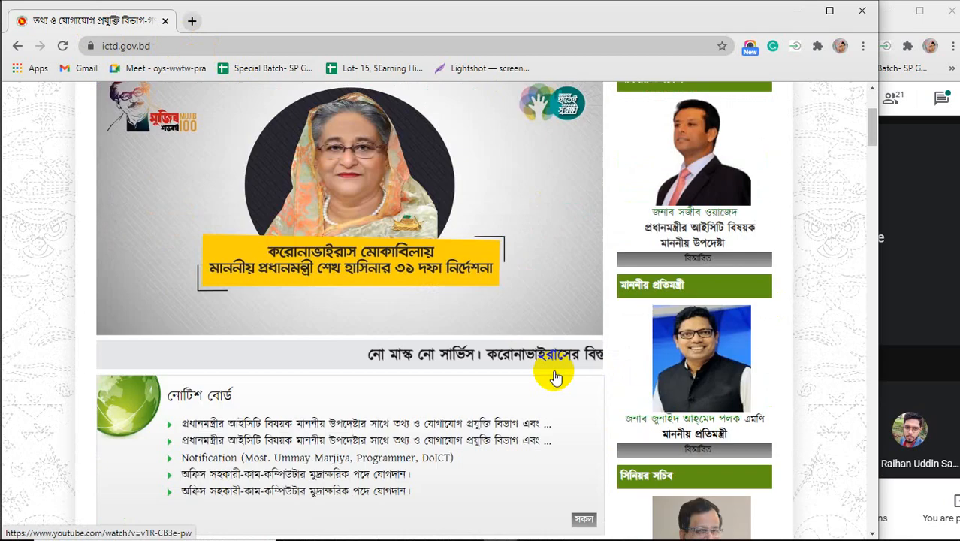
{"action": "scroll", "coordinate": [555, 376], "scroll_direction": "down", "scroll_amount": 1}
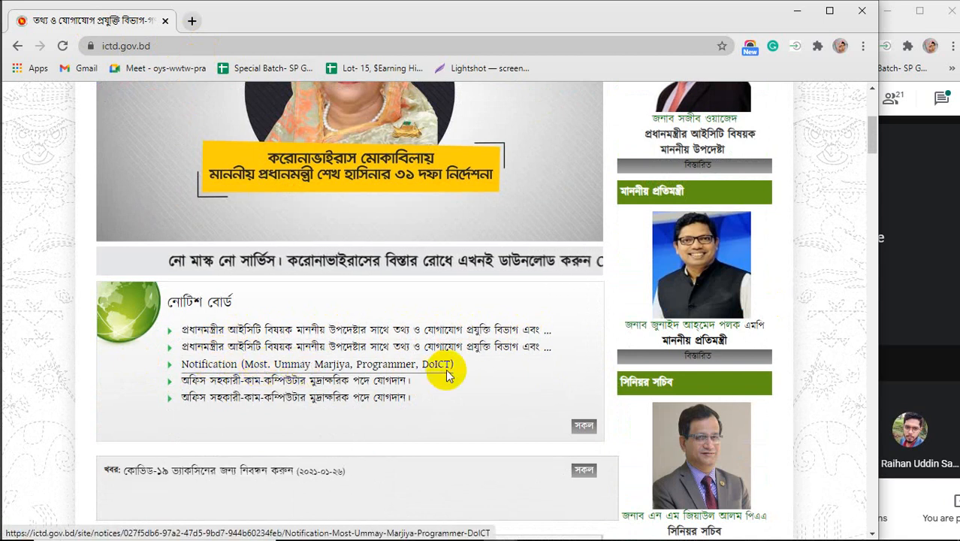
{"action": "scroll", "coordinate": [462, 365], "scroll_direction": "down", "scroll_amount": 1}
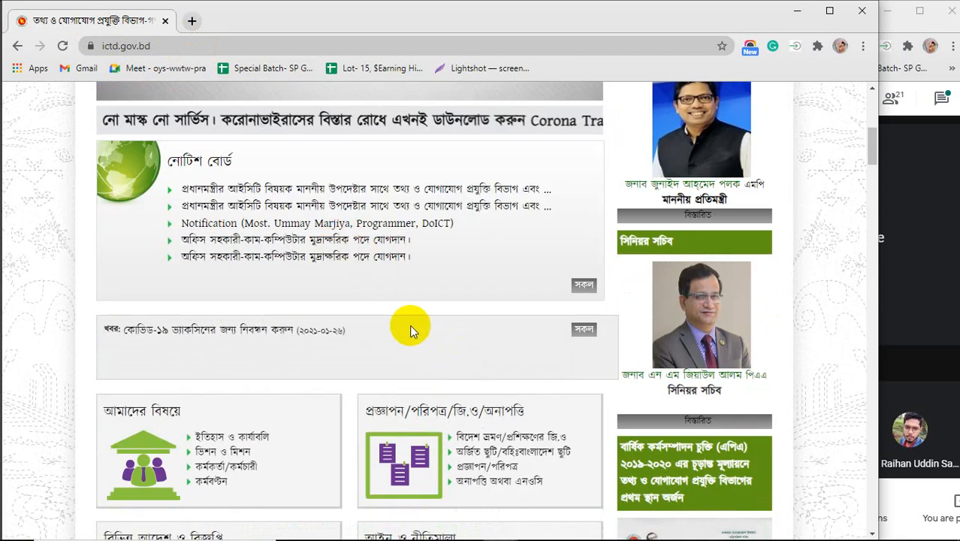
{"action": "scroll", "coordinate": [443, 345], "scroll_direction": "down", "scroll_amount": 1}
{"action": "scroll", "coordinate": [397, 268], "scroll_direction": "down", "scroll_amount": 5}
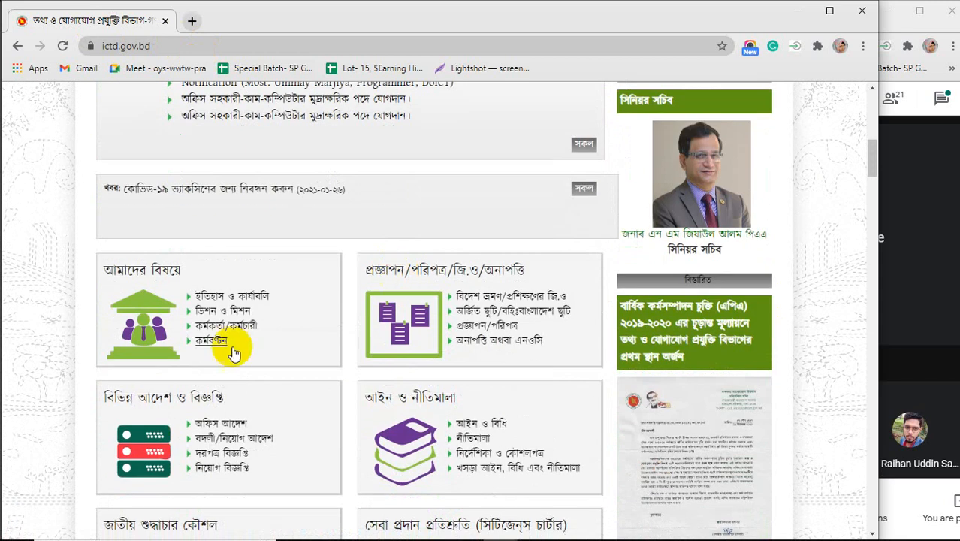
{"action": "scroll", "coordinate": [225, 333], "scroll_direction": "down", "scroll_amount": 3}
{"action": "scroll", "coordinate": [284, 369], "scroll_direction": "up", "scroll_amount": 9}
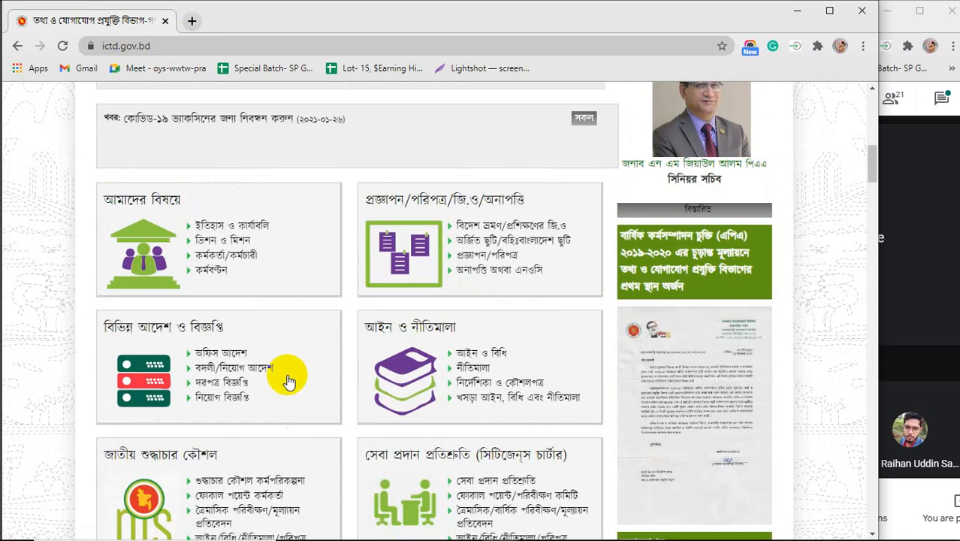
{"action": "scroll", "coordinate": [288, 379], "scroll_direction": "up", "scroll_amount": 5}
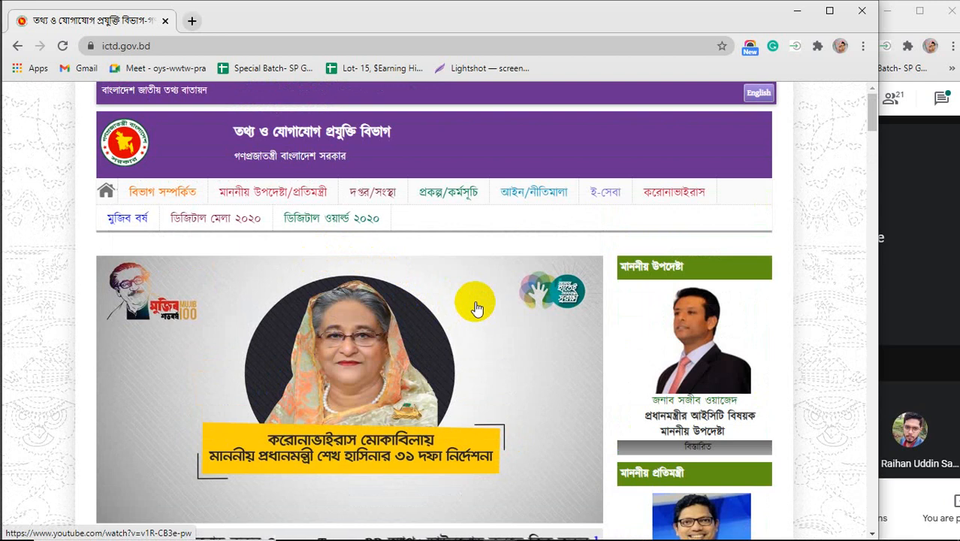
Step: Close the ictd.gov.bd page, keeping a blank browser tab open, and return to Illustrator
{"action": "left_click", "coordinate": [192, 22]}
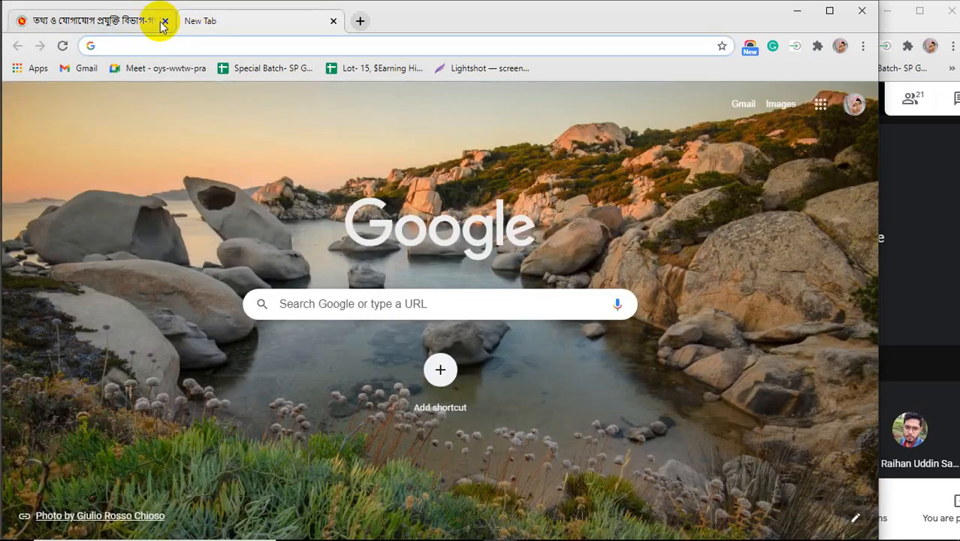
{"action": "left_click", "coordinate": [164, 21]}
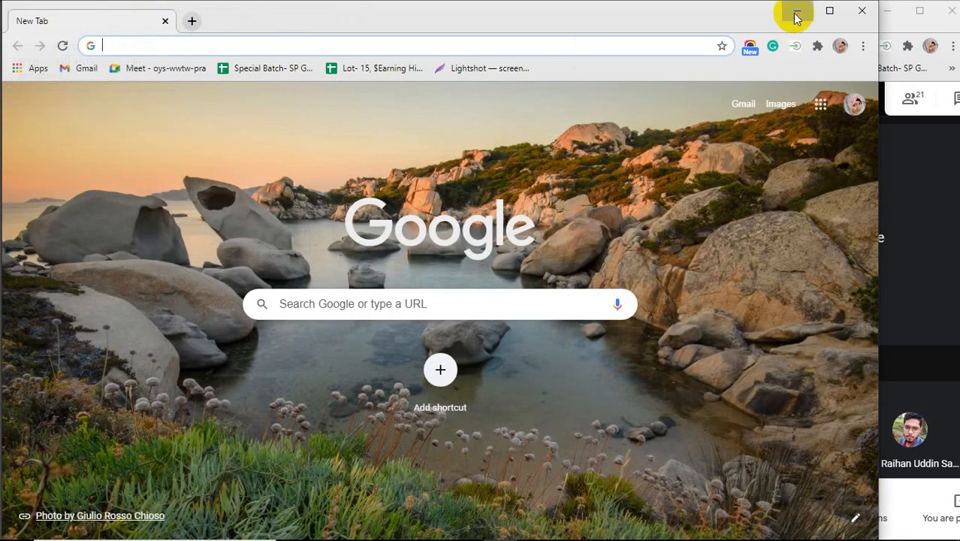
{"action": "left_click", "coordinate": [796, 11]}
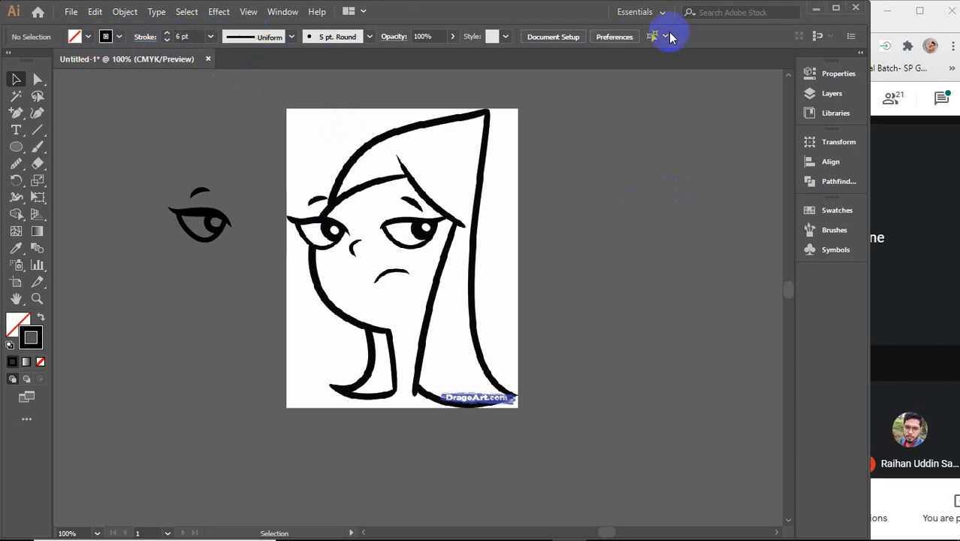
Step: Check whether the Control bar is shown and whether the Advanced toolbar is the active tool set
{"action": "left_click", "coordinate": [282, 12]}
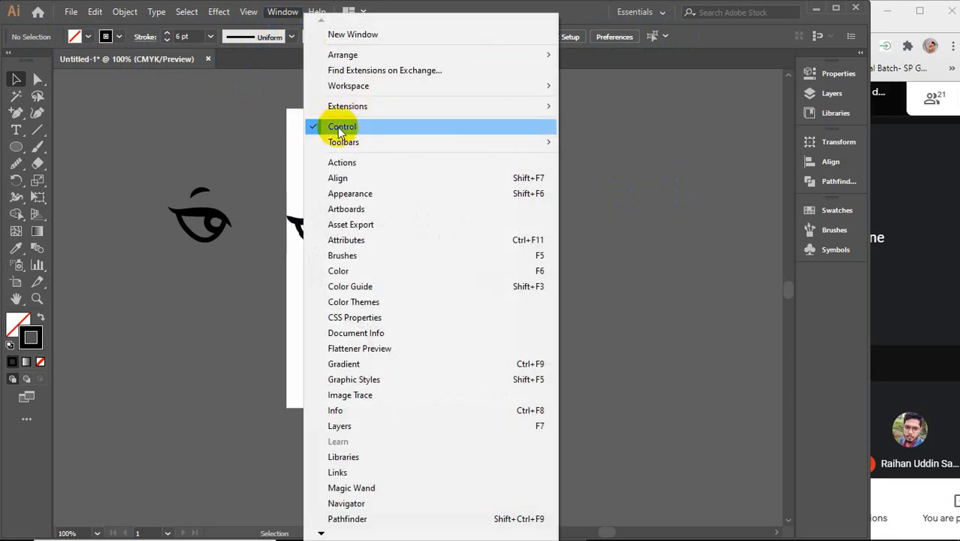
{"action": "left_click", "coordinate": [629, 198]}
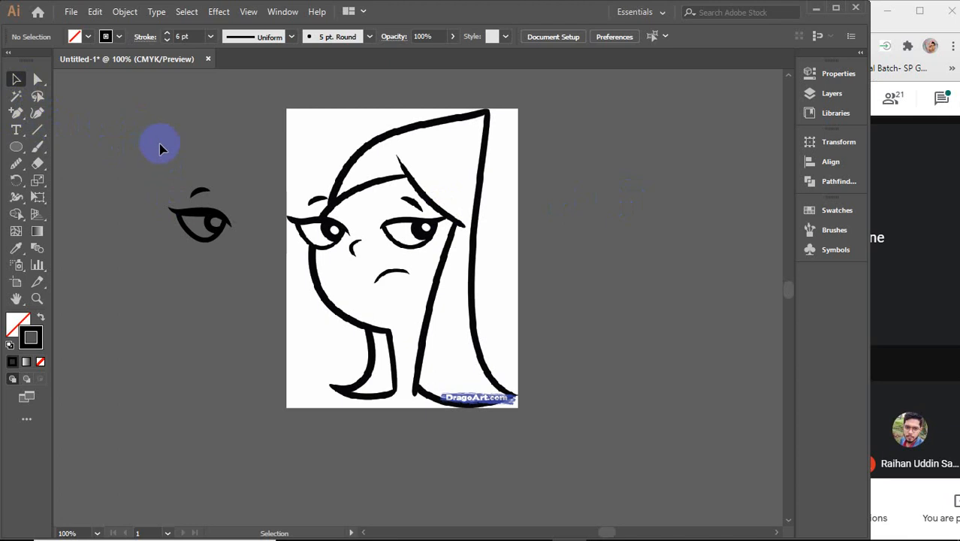
{"action": "left_click", "coordinate": [283, 12]}
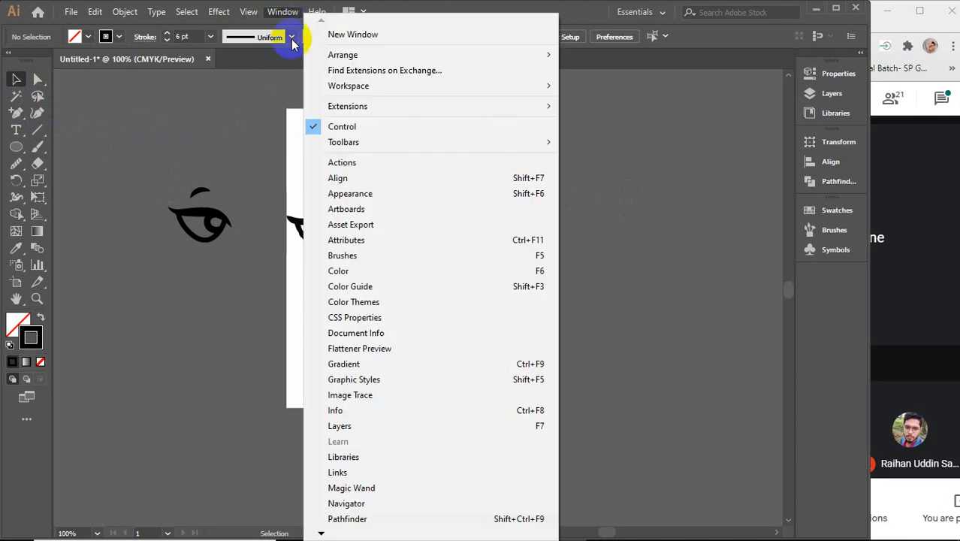
{"action": "mouse_move", "coordinate": [334, 142]}
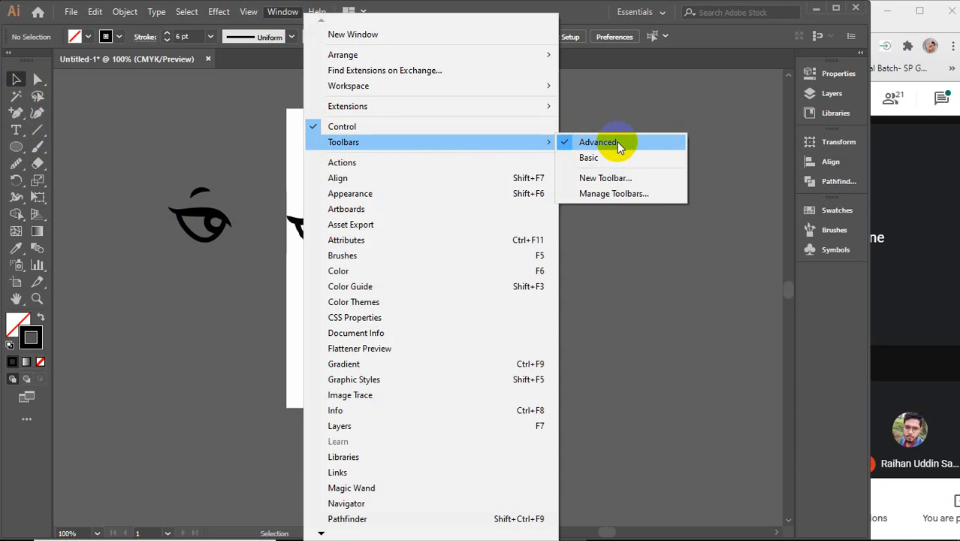
{"action": "left_click", "coordinate": [223, 148]}
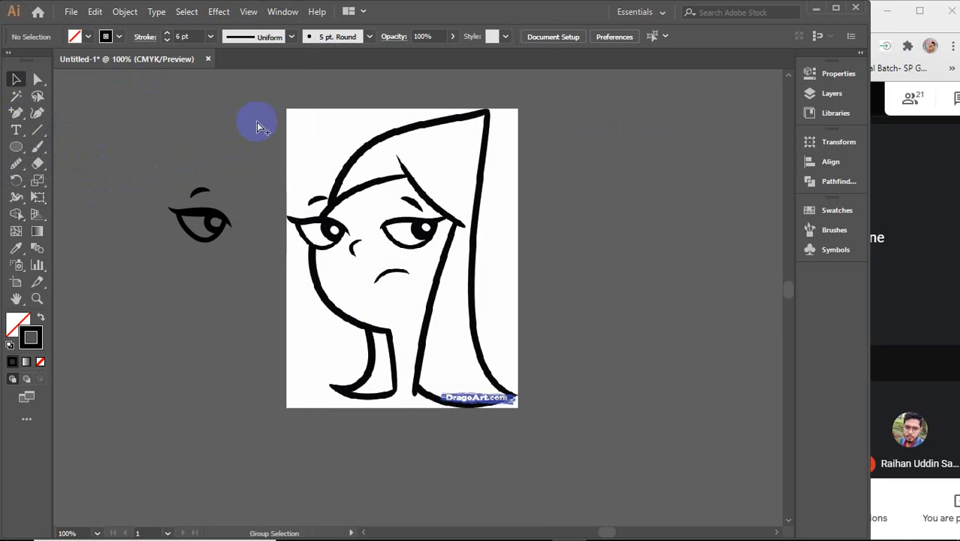
Step: Delete all artwork around the artboard, including the reference images, lettering, traced eye and distant pen icon, leaving the artboard empty
{"action": "key", "text": "ctrl+a"}
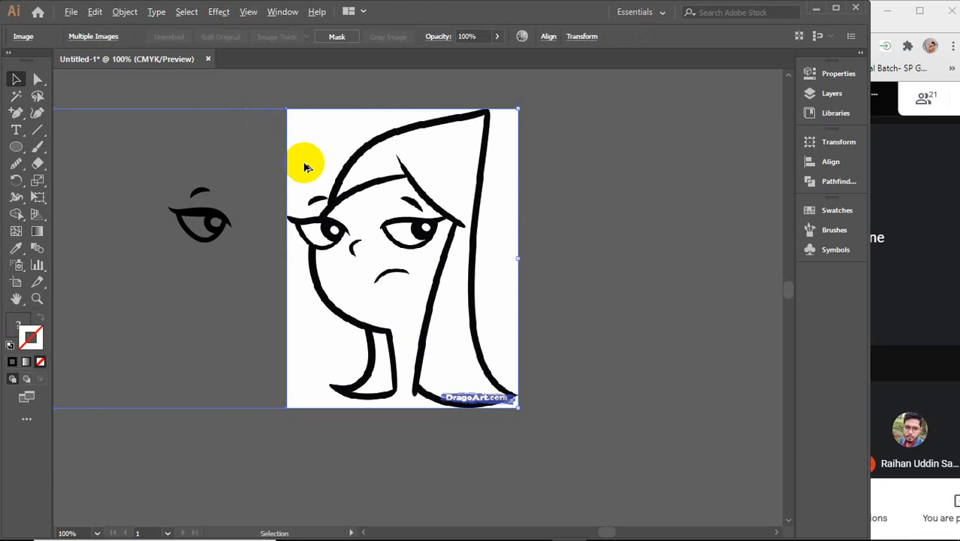
{"action": "scroll", "coordinate": [304, 166], "scroll_direction": "down", "scroll_amount": 4}
{"action": "left_click_drag", "start_coordinate": [189, 314], "coordinate": [355, 358]}
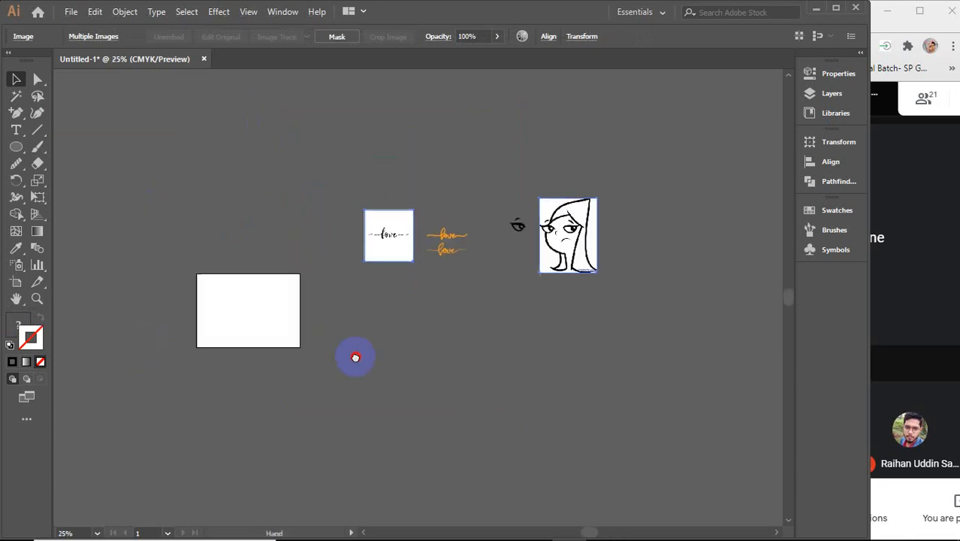
{"action": "scroll", "coordinate": [355, 358], "scroll_direction": "down", "scroll_amount": 4}
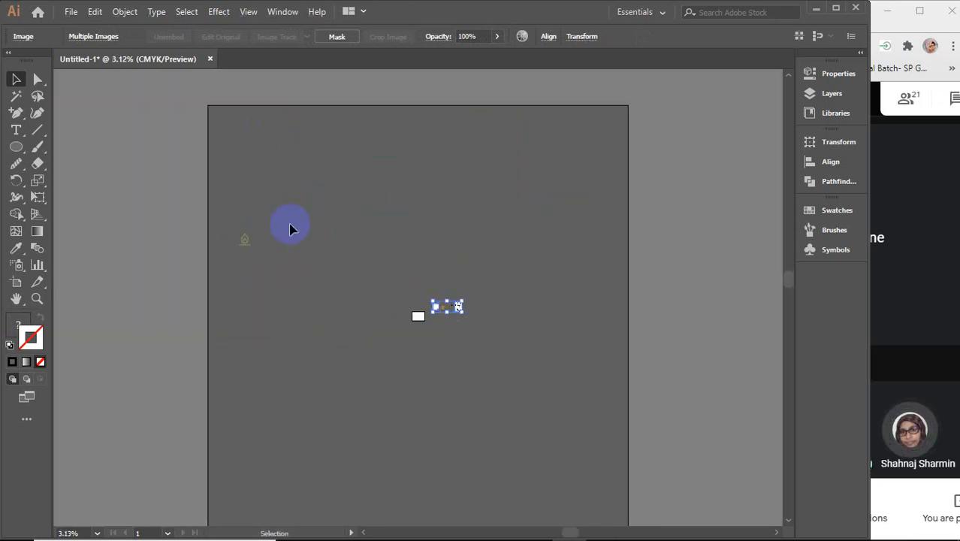
{"action": "left_click_drag", "start_coordinate": [227, 194], "coordinate": [380, 319]}
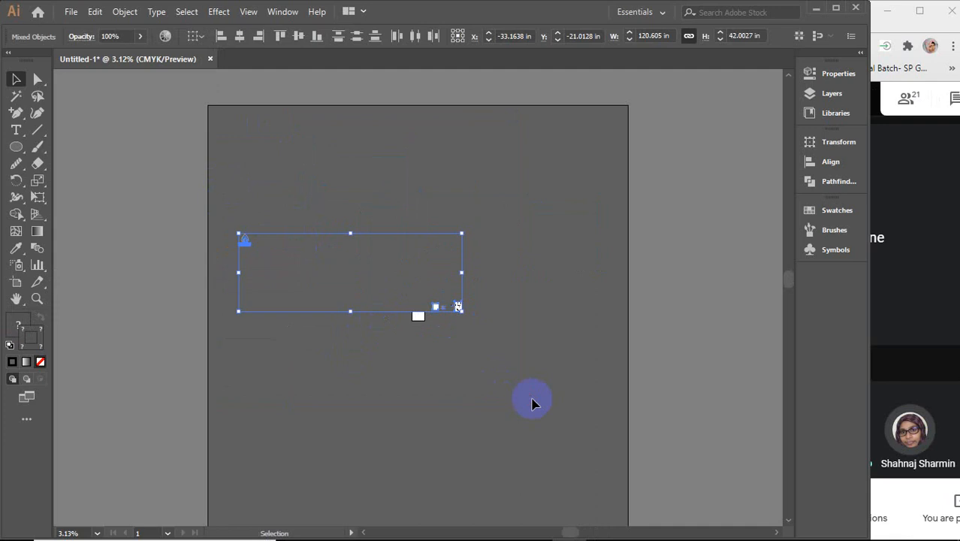
{"action": "left_click", "coordinate": [531, 404]}
{"action": "scroll", "coordinate": [446, 339], "scroll_direction": "up", "scroll_amount": 3}
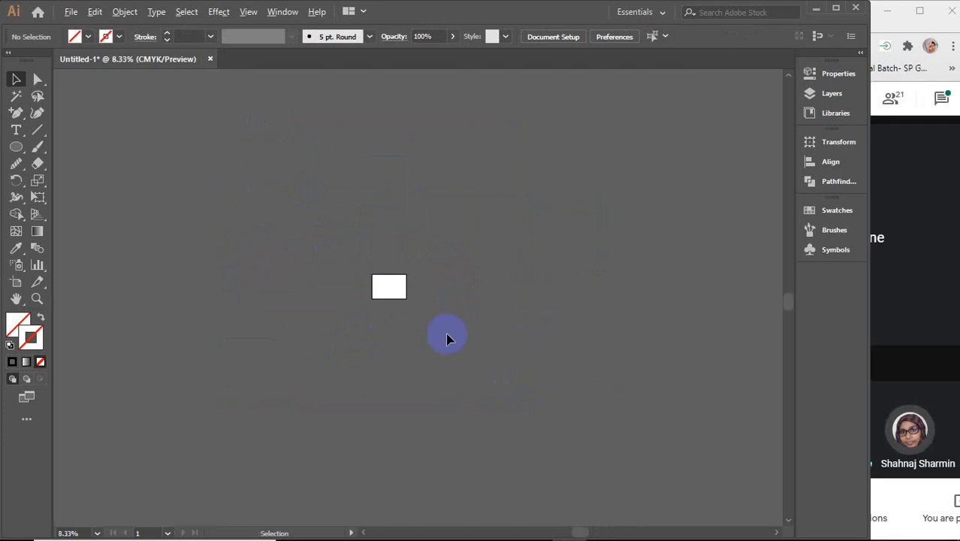
{"action": "scroll", "coordinate": [400, 294], "scroll_direction": "up", "scroll_amount": 5}
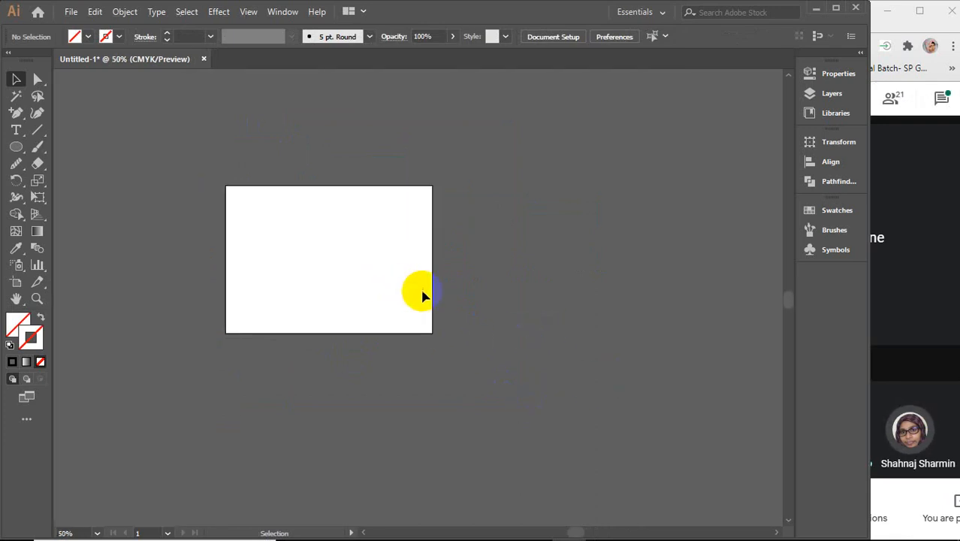
{"action": "left_click", "coordinate": [925, 225]}
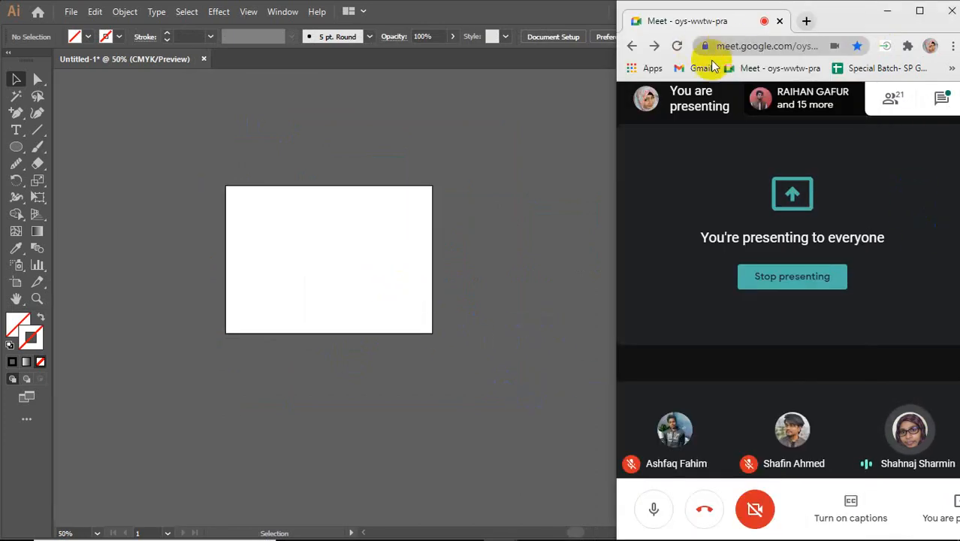
{"action": "left_click", "coordinate": [501, 148]}
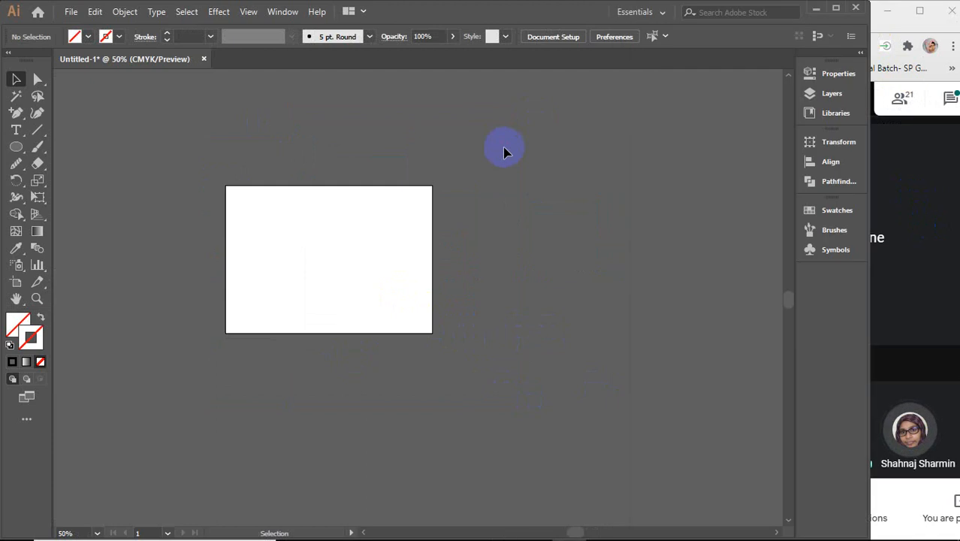
{"action": "left_click", "coordinate": [945, 263]}
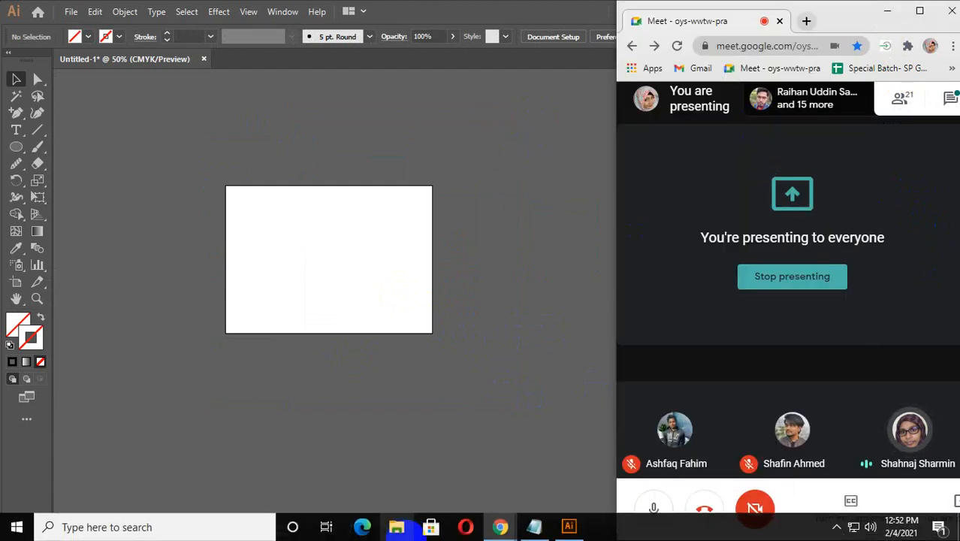
{"action": "left_click", "coordinate": [502, 528]}
{"action": "left_click", "coordinate": [568, 472]}
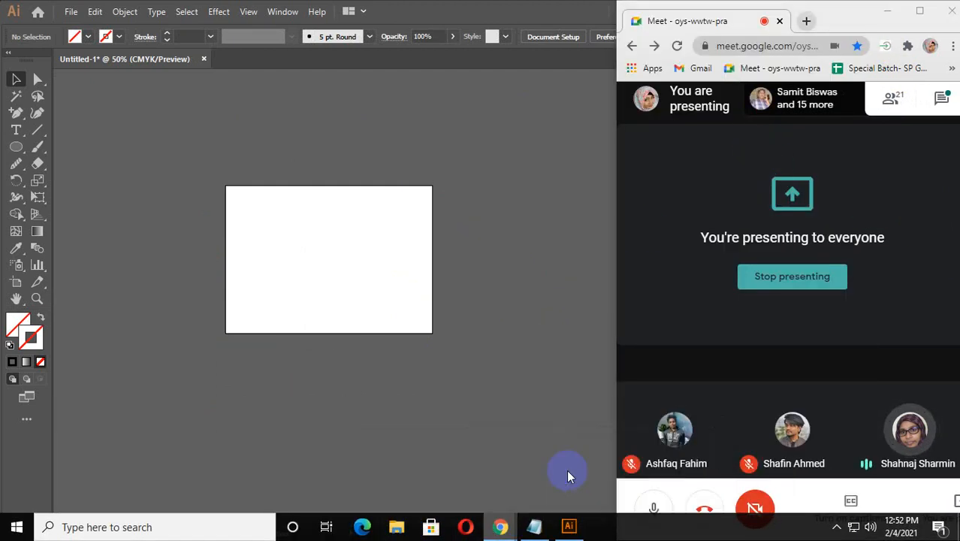
{"action": "left_click", "coordinate": [175, 39]}
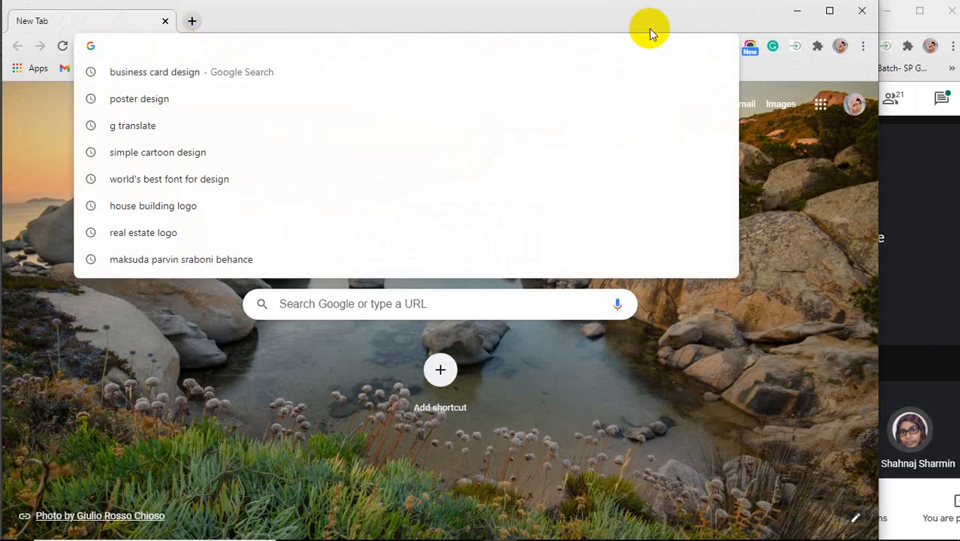
{"action": "left_click", "coordinate": [796, 13]}
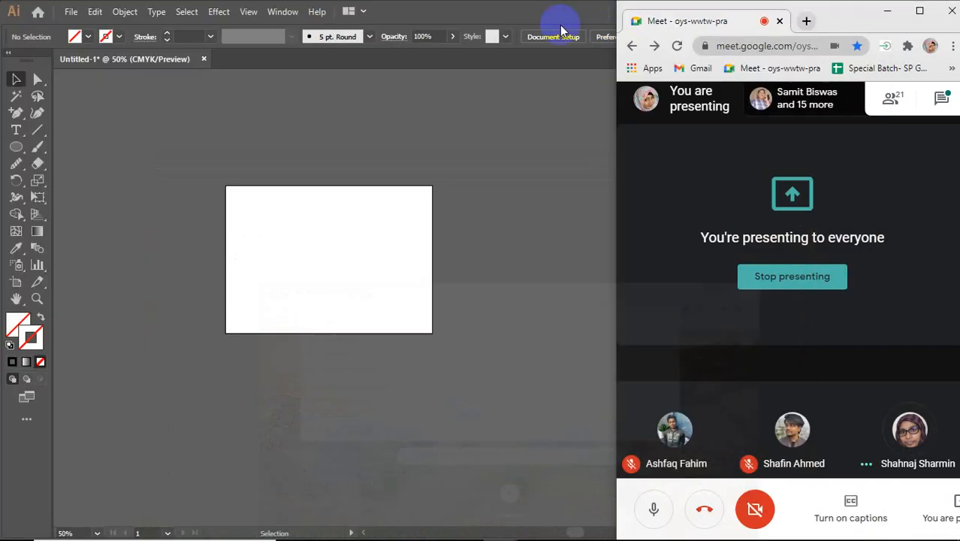
{"action": "left_click", "coordinate": [507, 178]}
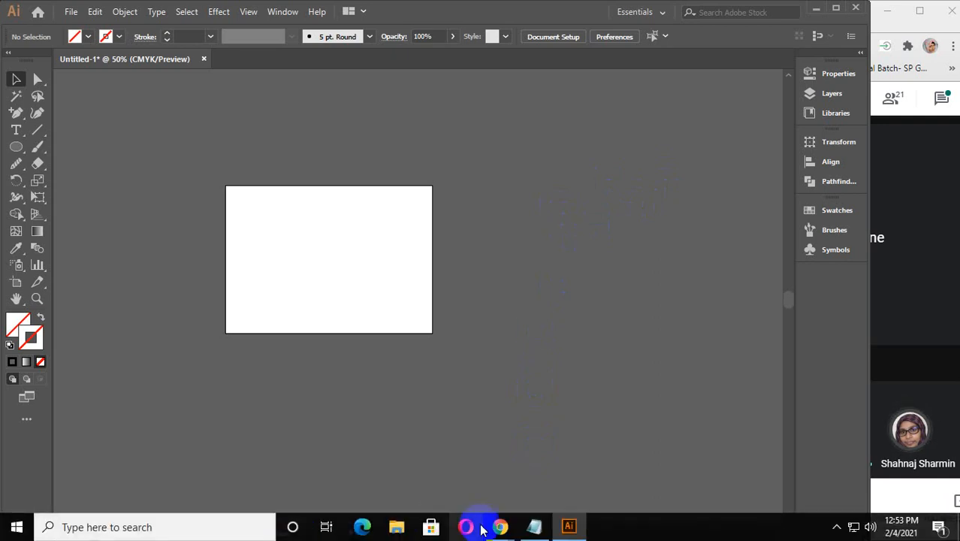
Step: Switch to the blank Chrome window, open YouTube and search for the channel "iqra & faith"
{"action": "mouse_move", "coordinate": [509, 528]}
{"action": "left_click", "coordinate": [562, 469]}
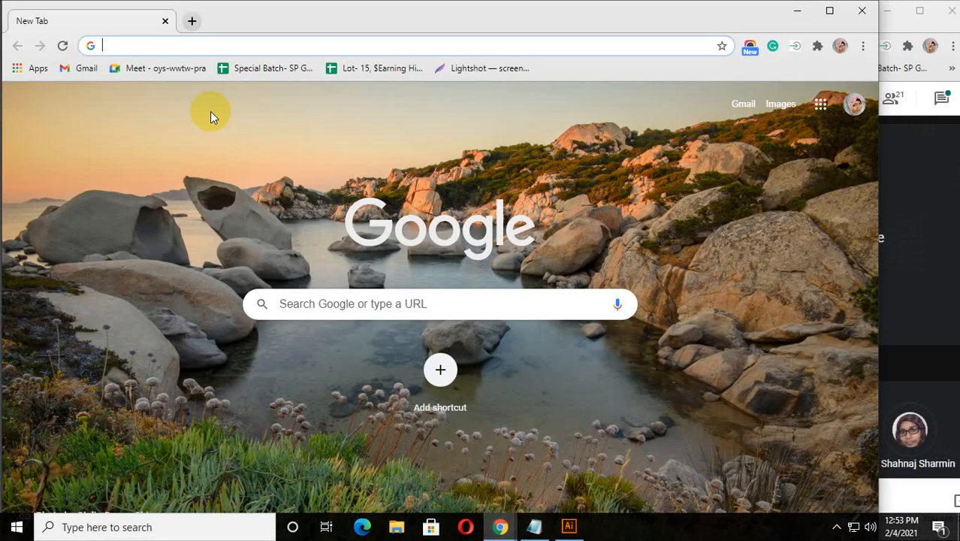
{"action": "type", "text": "y"}
{"action": "key", "text": "Return"}
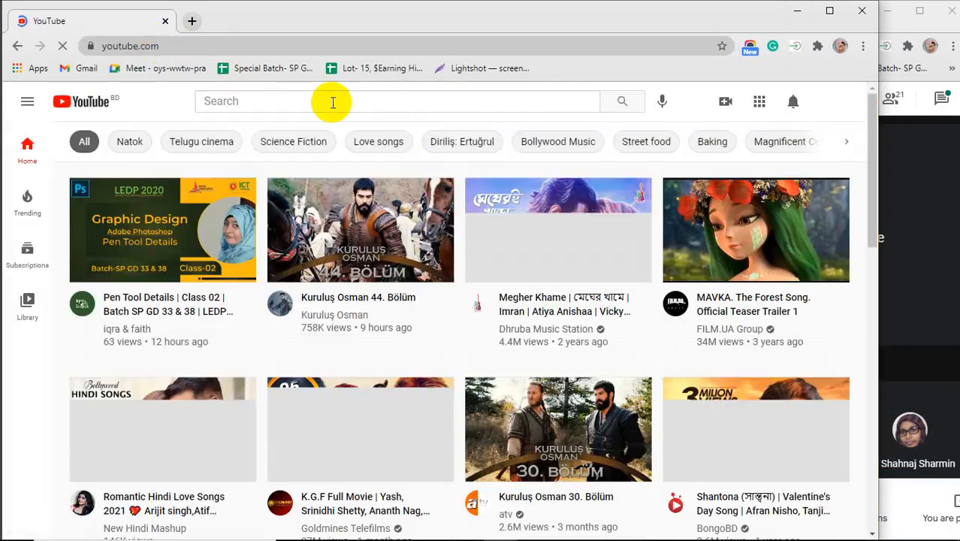
{"action": "left_click", "coordinate": [333, 102]}
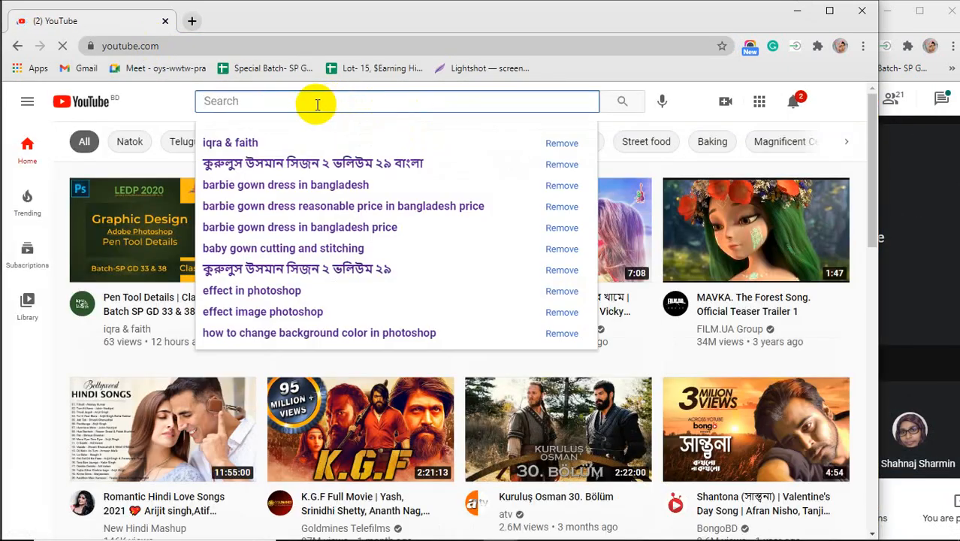
{"action": "left_click", "coordinate": [248, 139]}
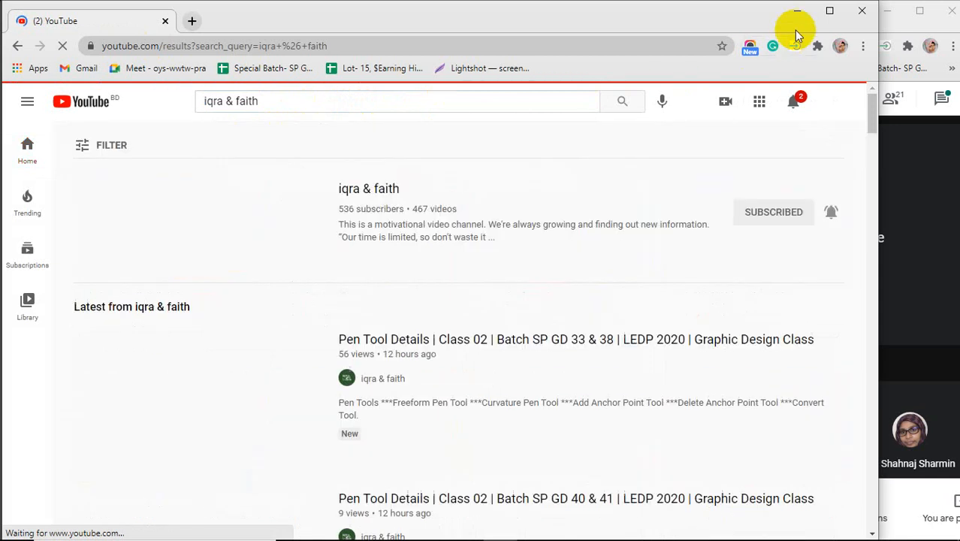
Step: Switch to the Google Meet window, maximise it to check the meeting chat, and stop presenting the screen
{"action": "left_click", "coordinate": [928, 38]}
{"action": "left_click", "coordinate": [919, 11]}
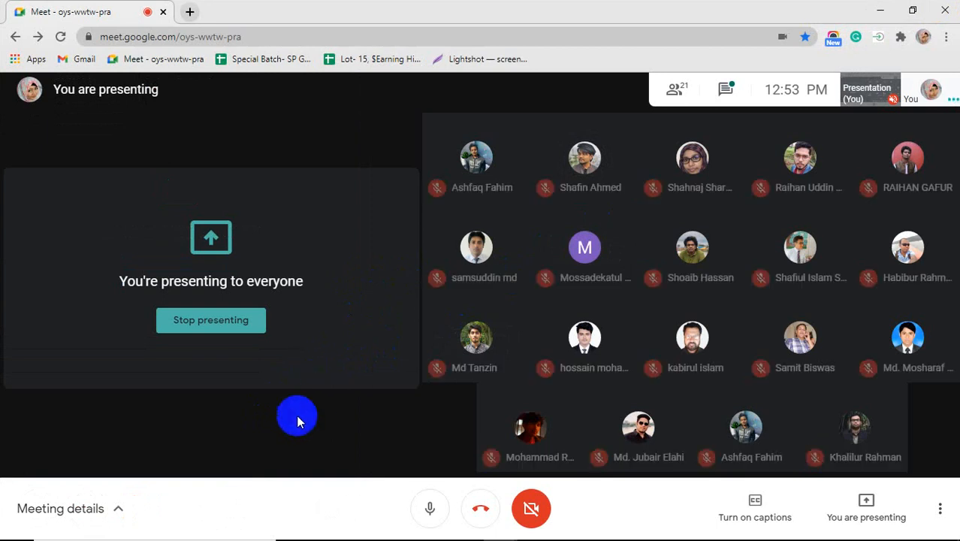
{"action": "left_click", "coordinate": [724, 90]}
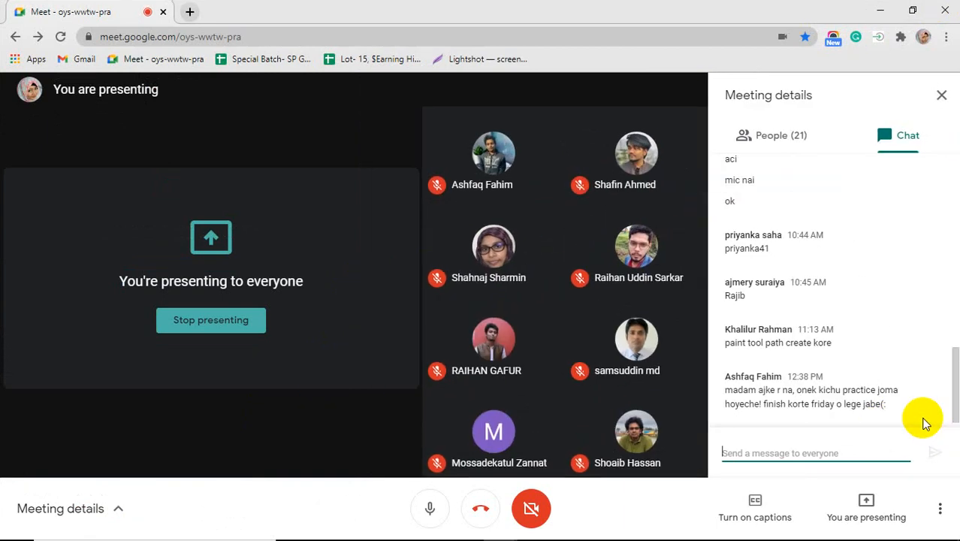
{"action": "left_click", "coordinate": [943, 97]}
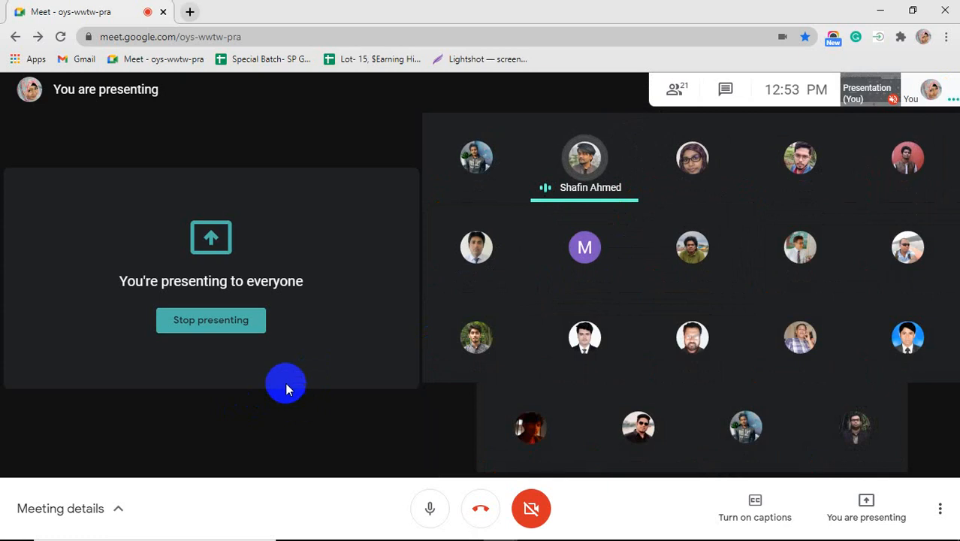
{"action": "left_click", "coordinate": [233, 329]}
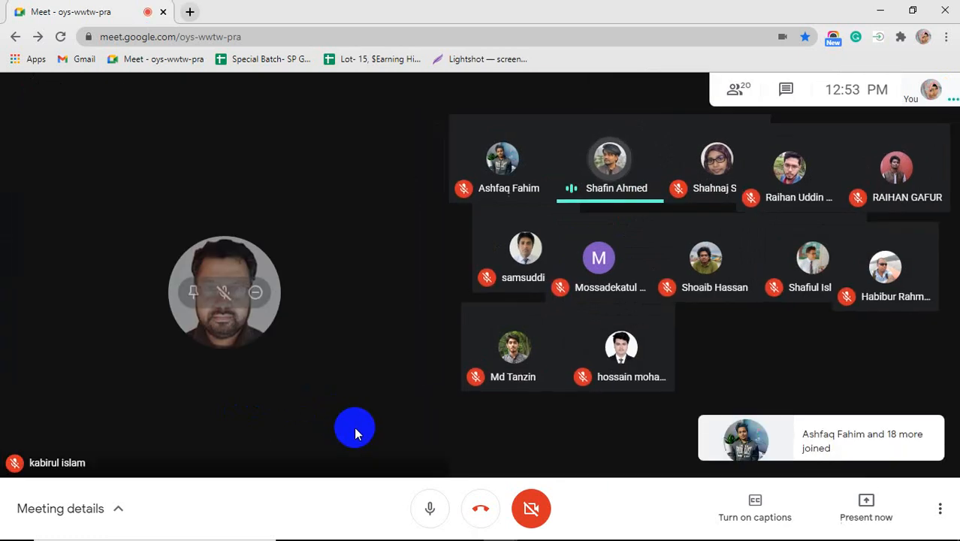